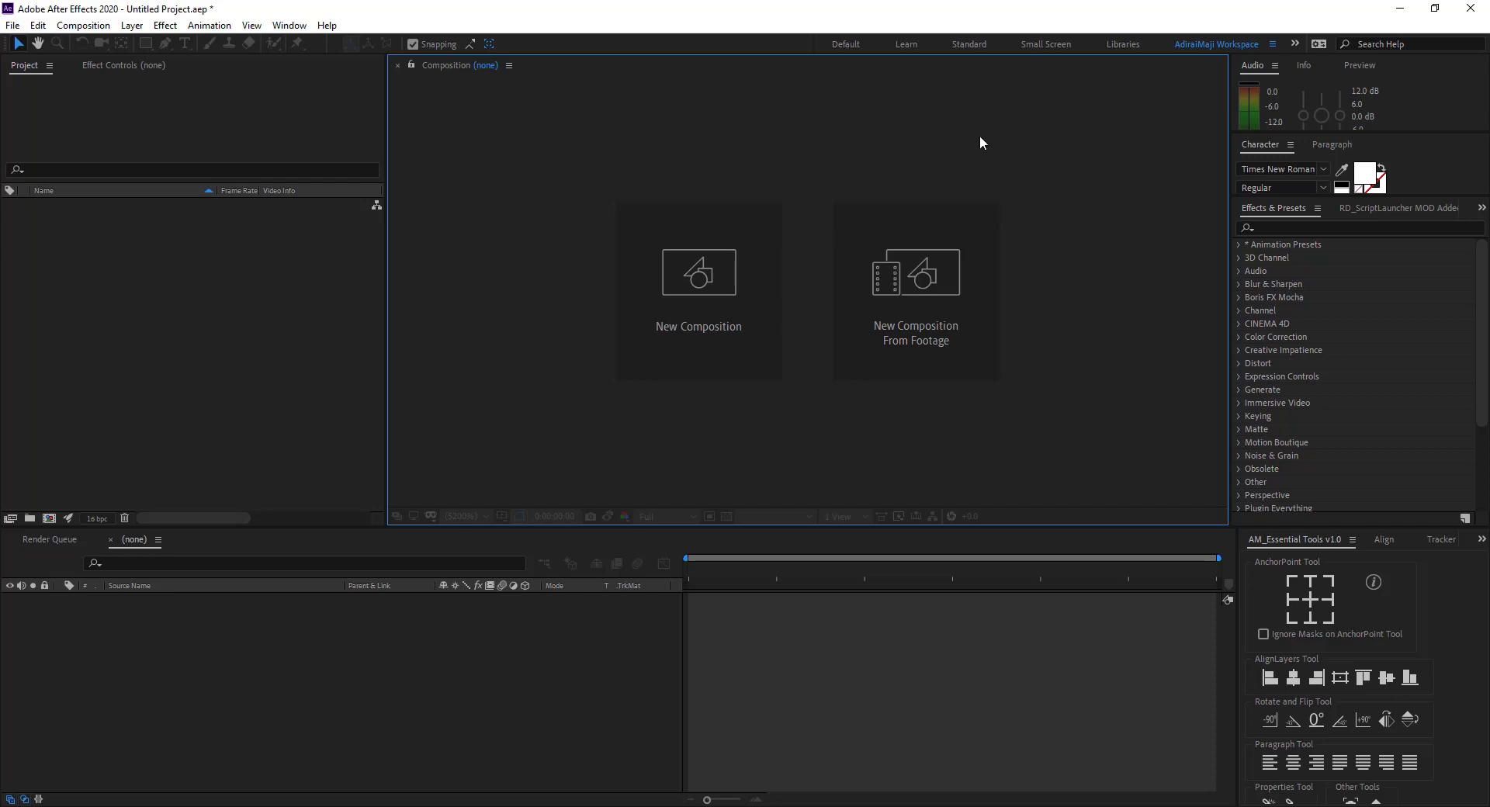
{"action": "key", "text": "ctrl"}
{"action": "scroll", "coordinate": [1169, 35], "scroll_direction": "down", "scroll_amount": 1, "text": "ctrl"}
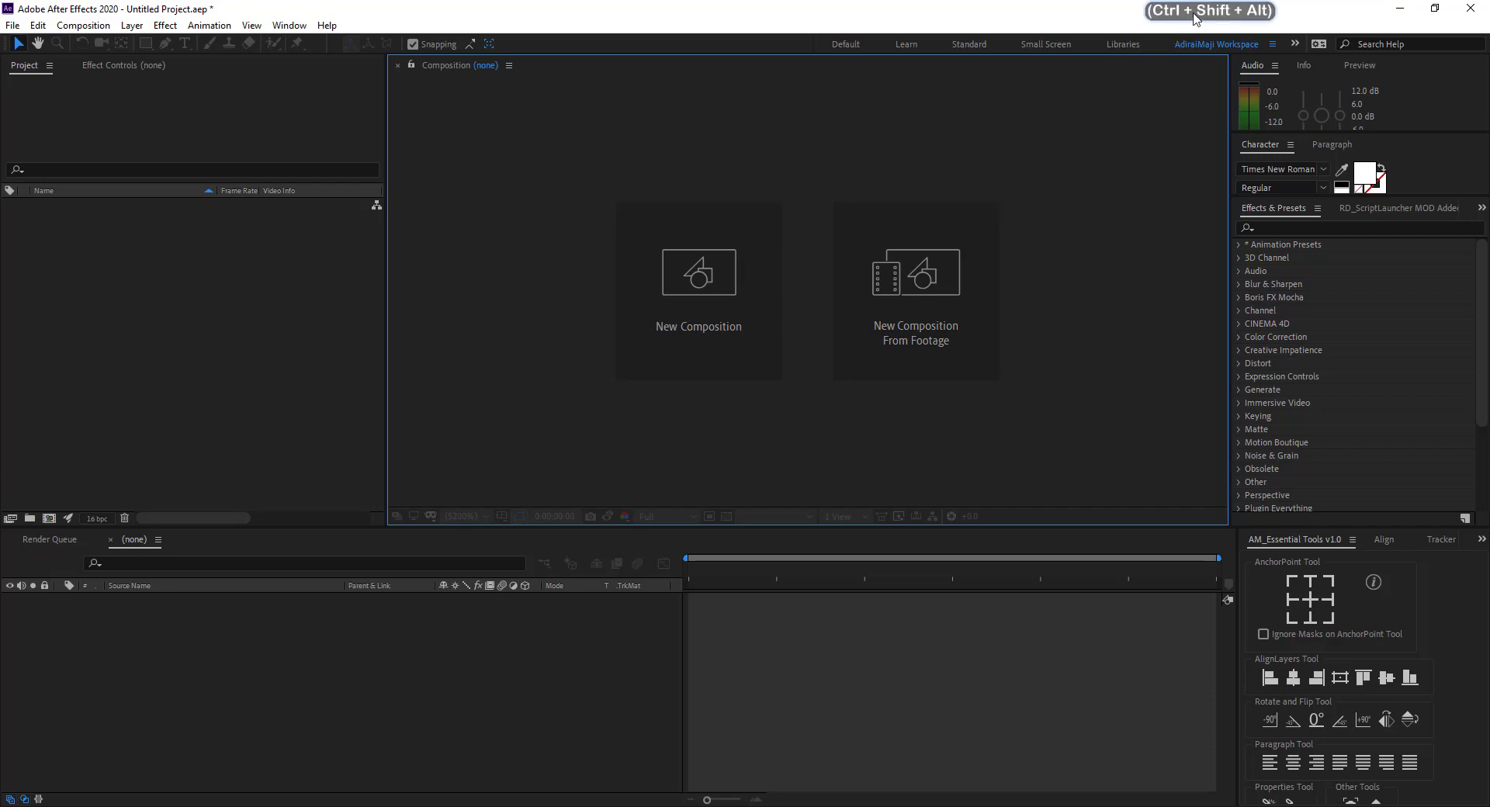
{"action": "left_click", "coordinate": [1194, 23]}
{"action": "key", "text": "ctrl"}
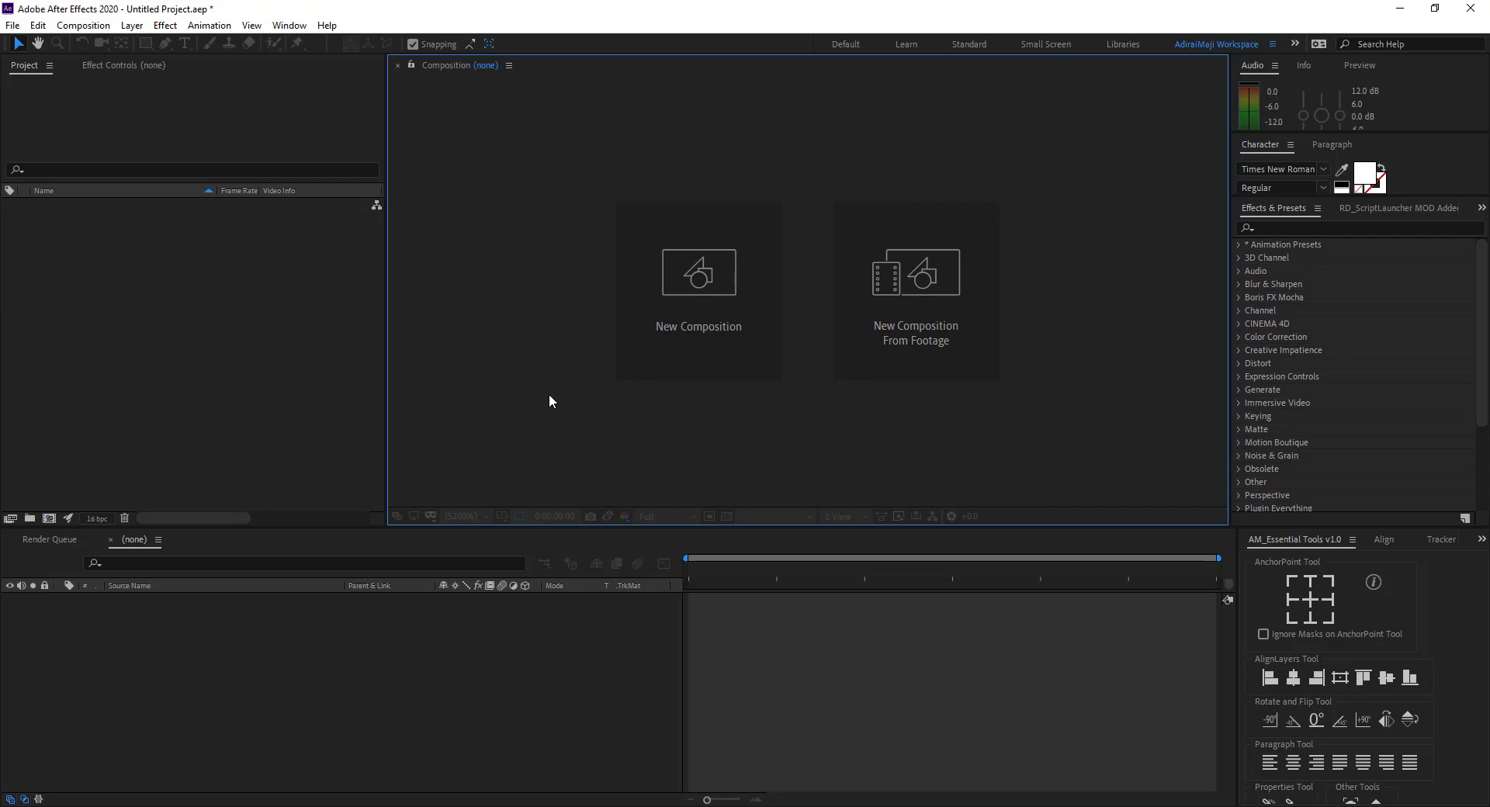
{"action": "left_click", "coordinate": [1366, 214]}
{"action": "left_click", "coordinate": [1269, 205]}
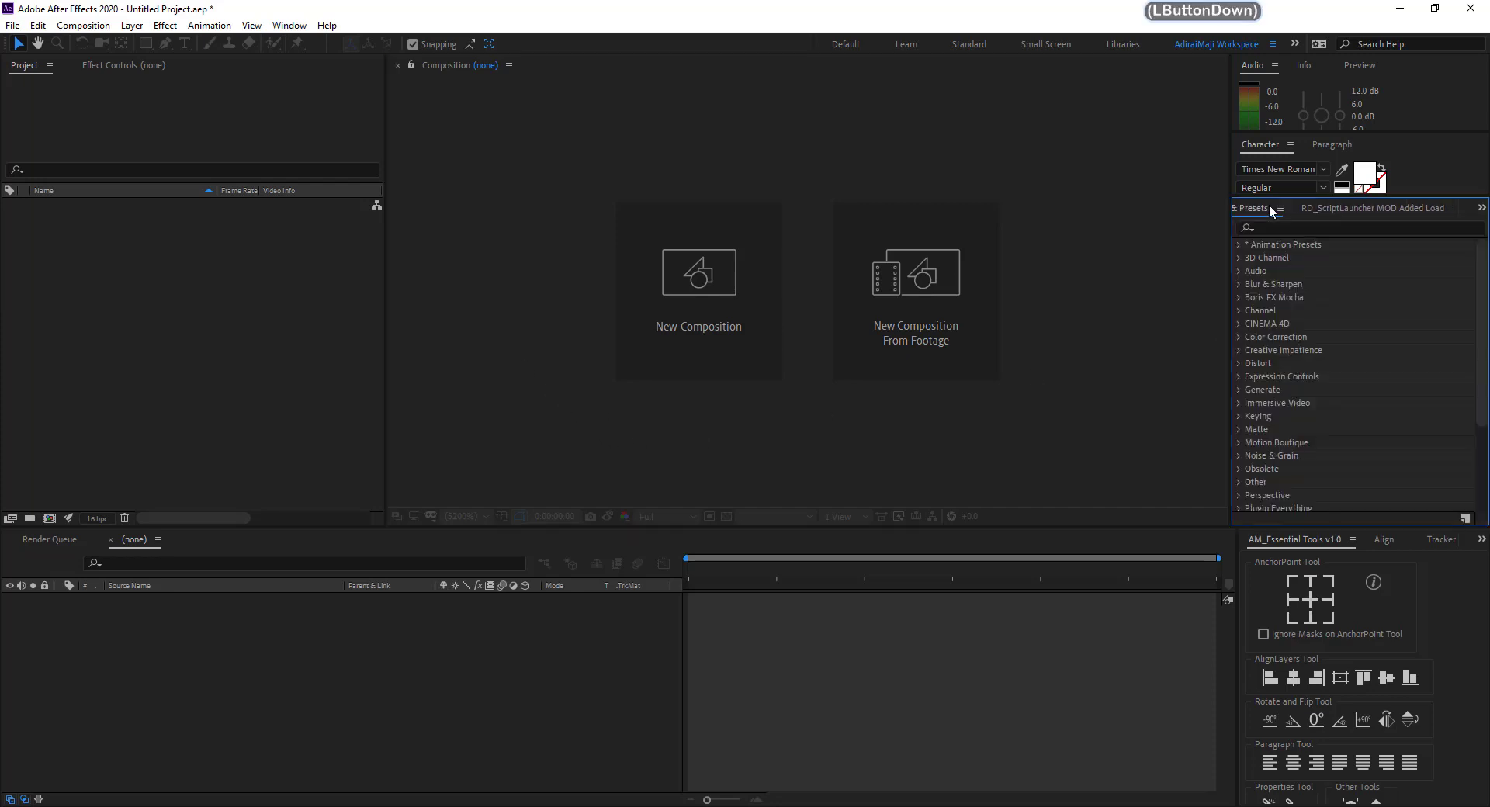
{"action": "left_click", "coordinate": [1285, 227]}
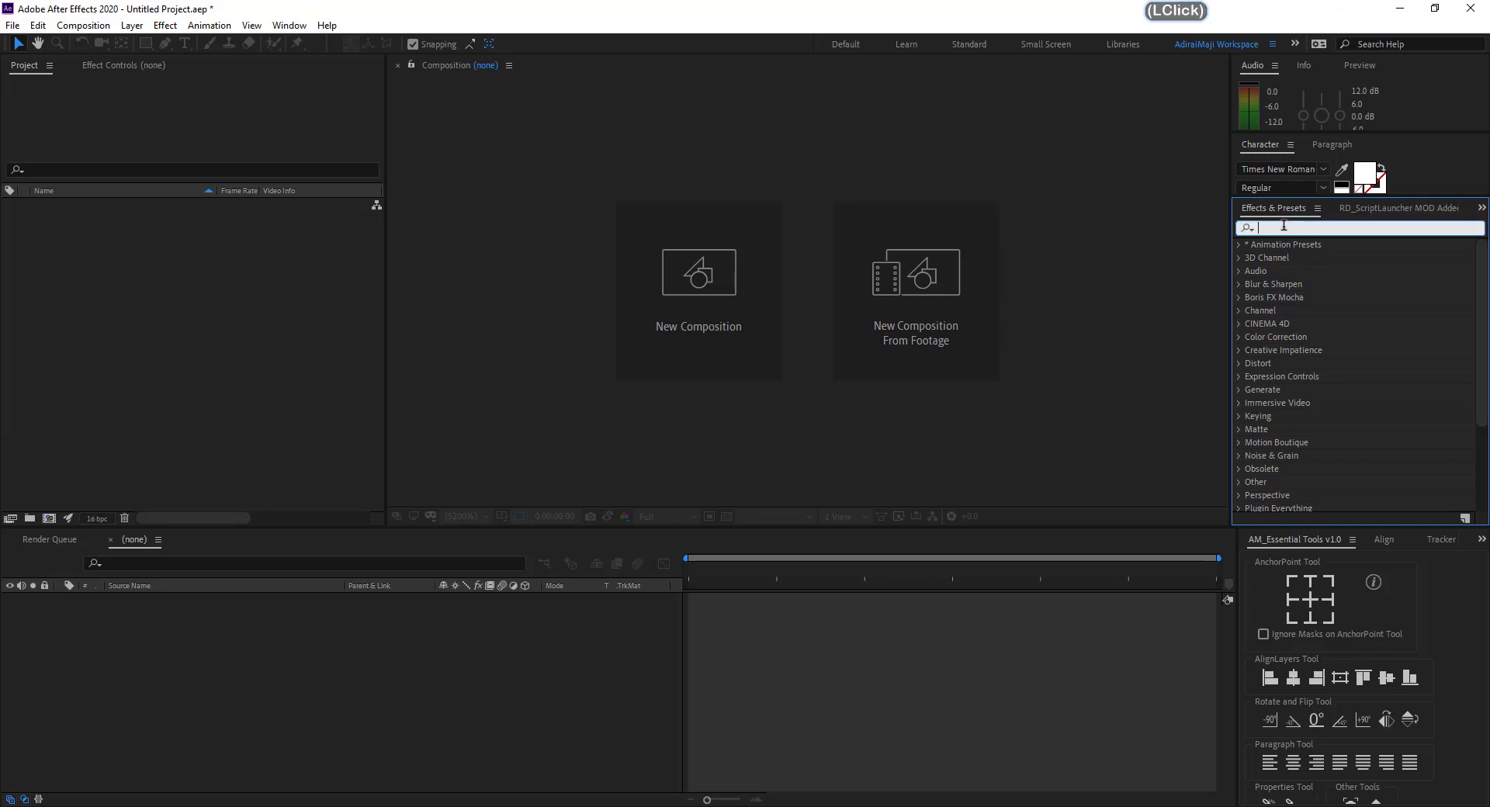
{"action": "left_click", "coordinate": [1073, 360]}
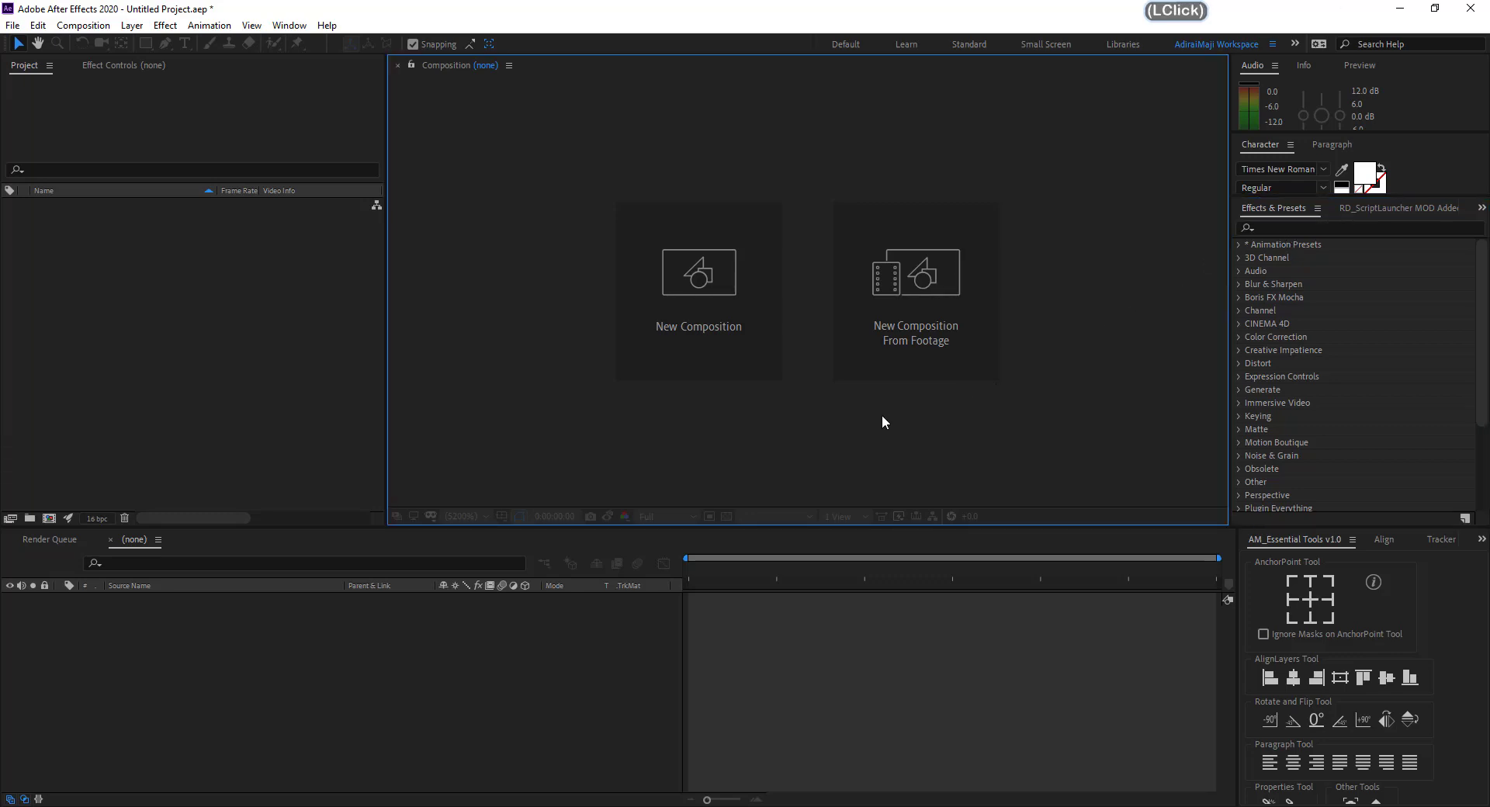
Create a 1280 × 720 composition named Pendulum Waves at 60 frames per second with a five-minute duration
{"action": "left_click", "coordinate": [689, 333]}
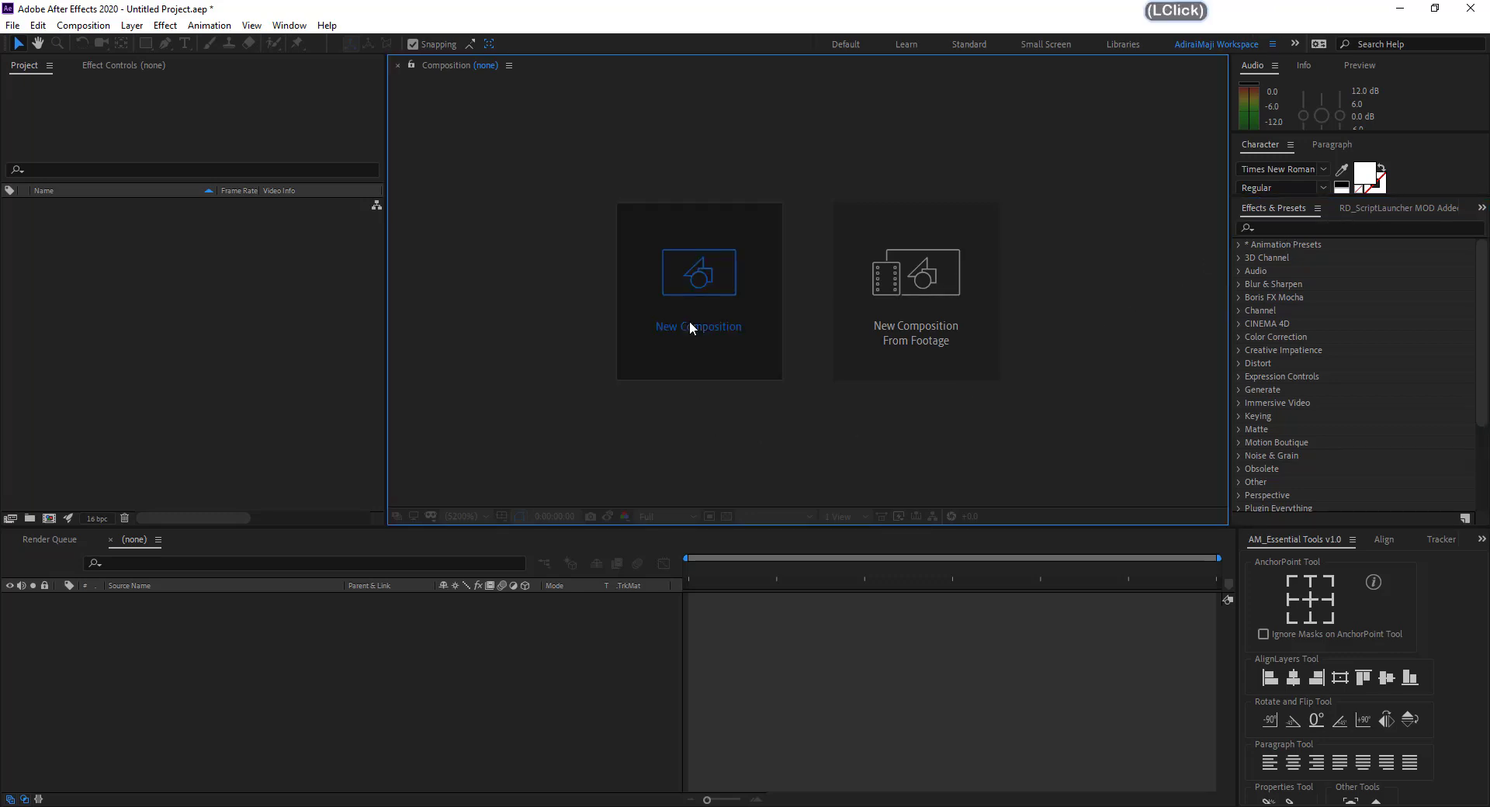
{"action": "key", "text": "shift"}
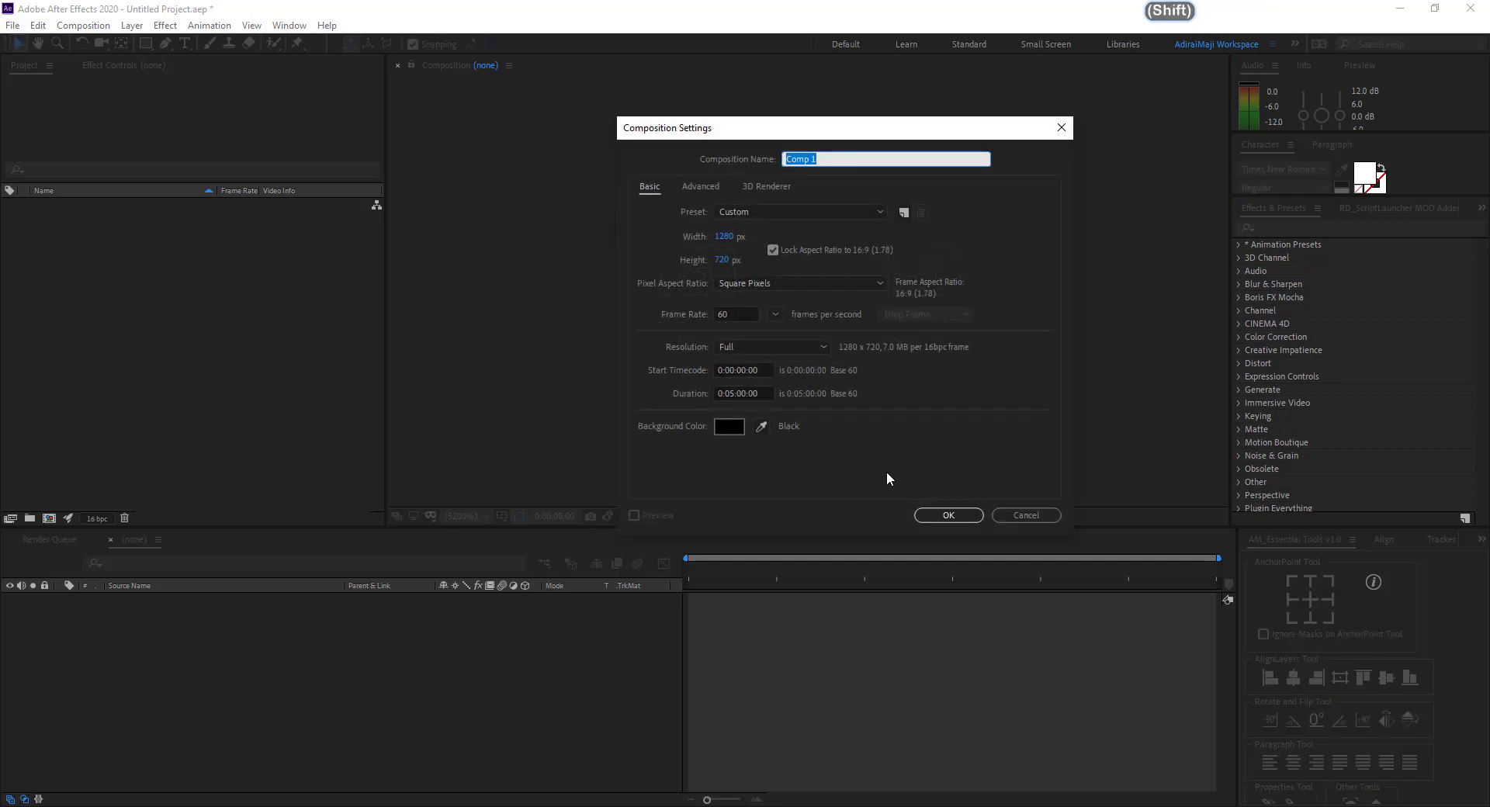
{"action": "type", "text": "Pe"}
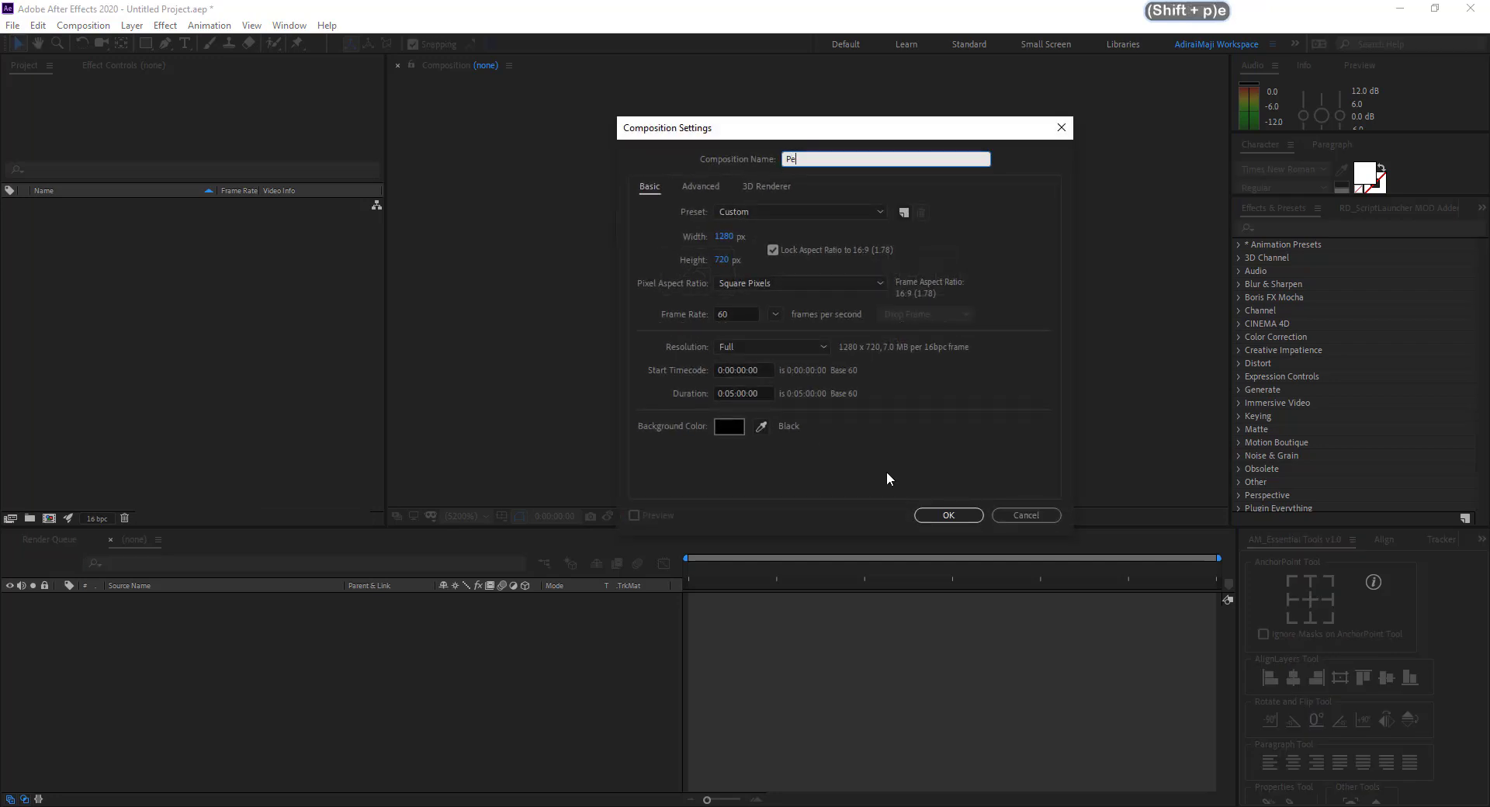
{"action": "type", "text": "ndulu"}
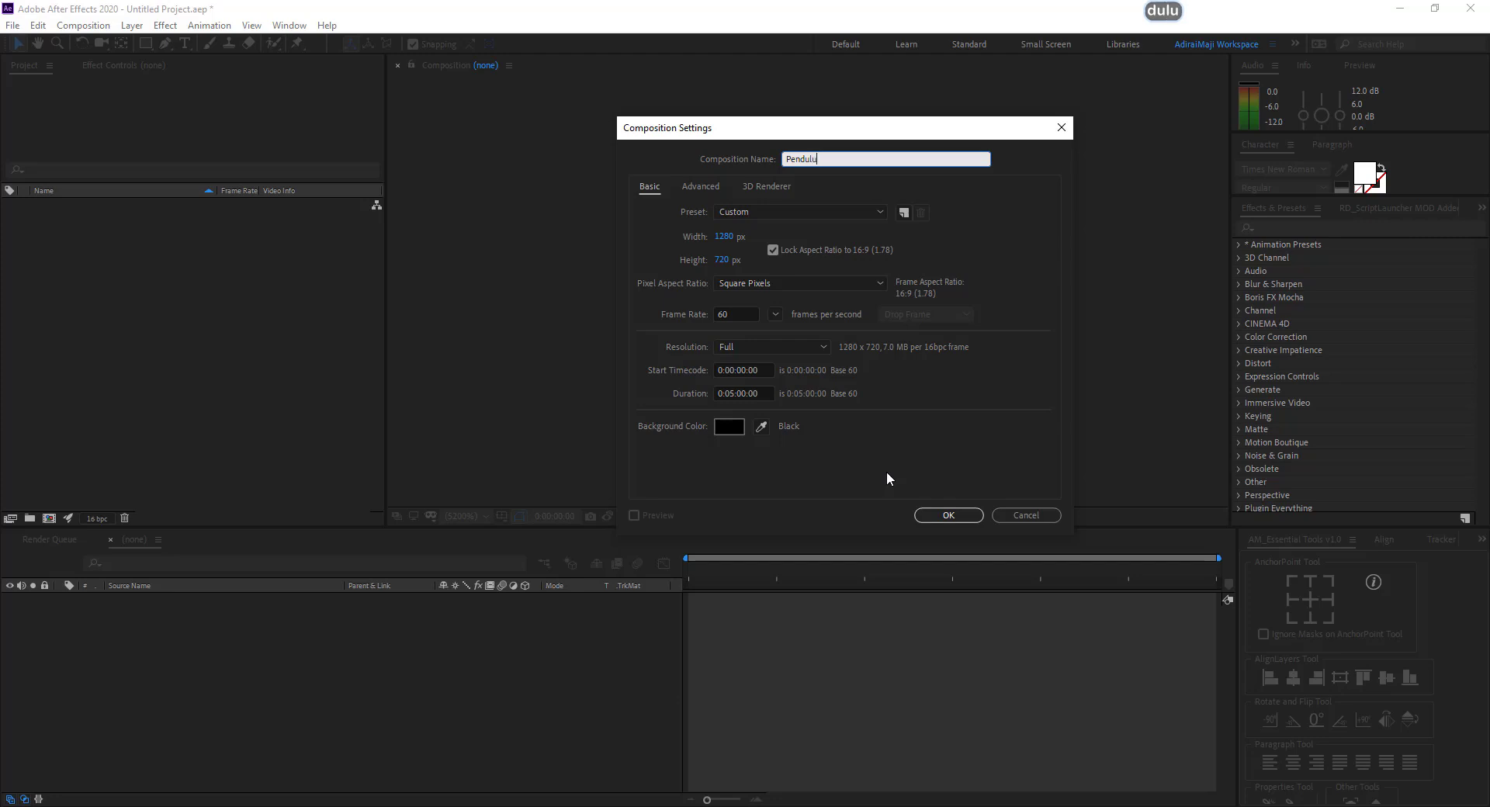
{"action": "type", "text": "m Waves"}
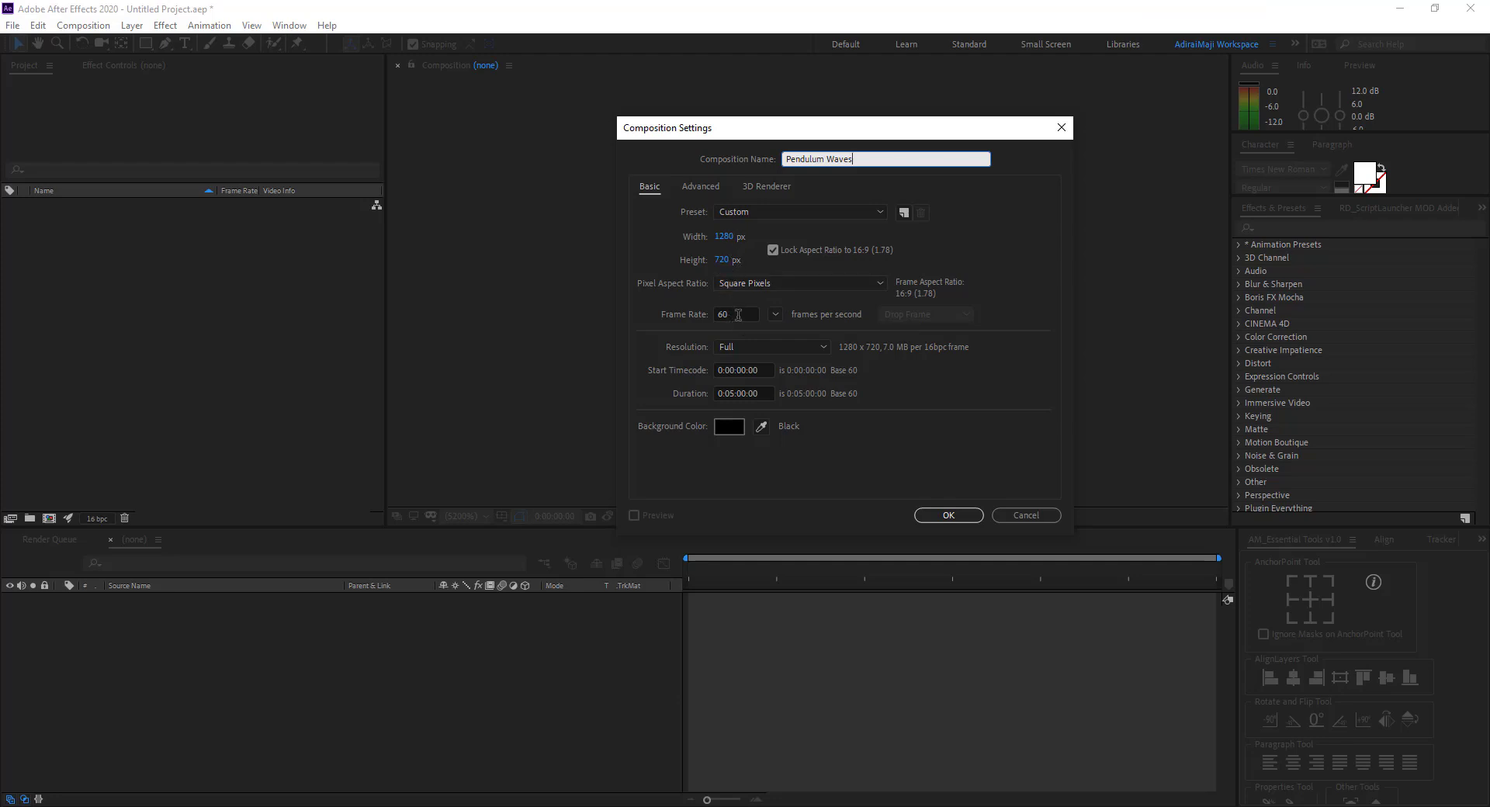
{"action": "left_click", "coordinate": [737, 314]}
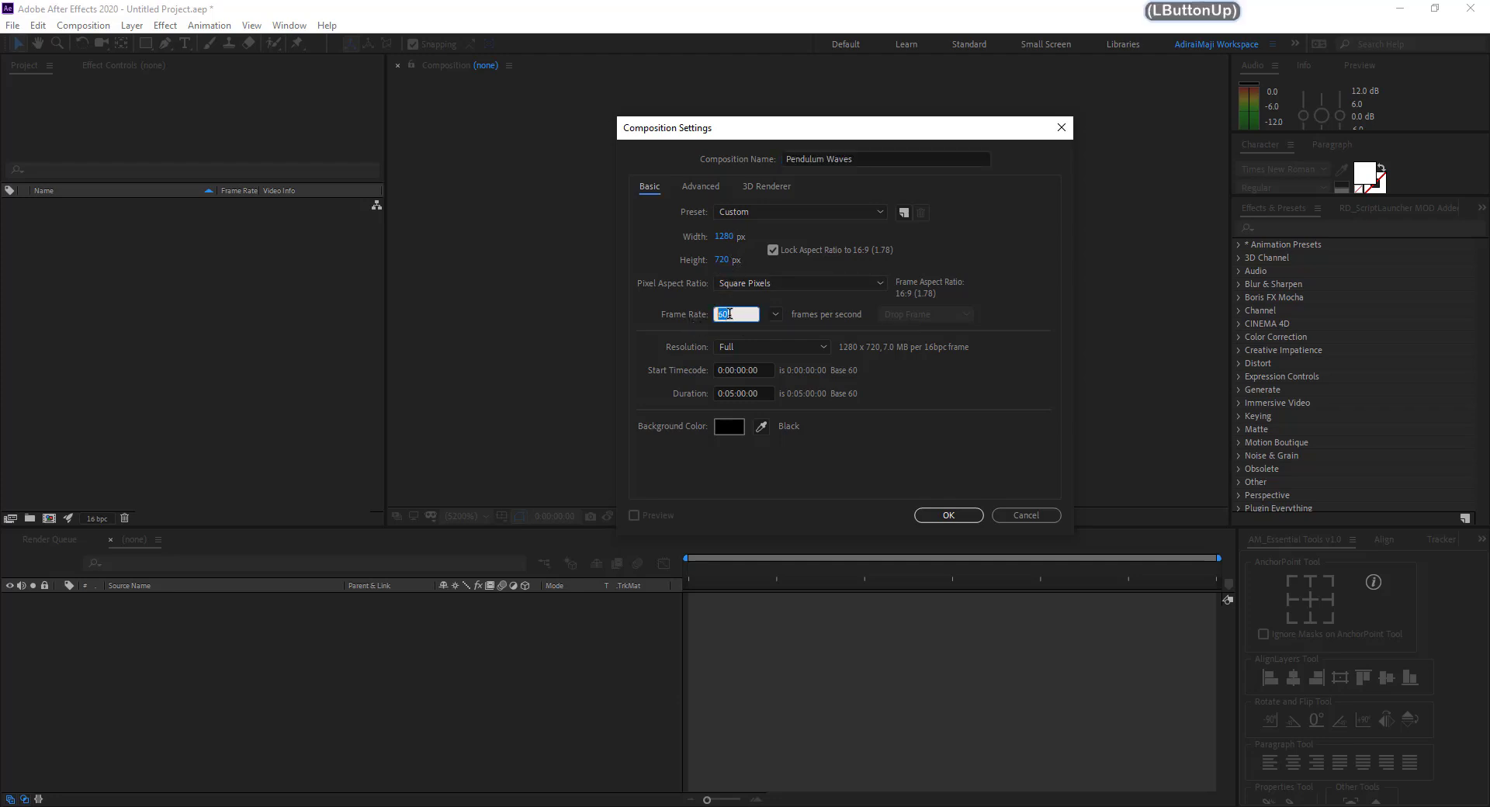
{"action": "left_click", "coordinate": [741, 321]}
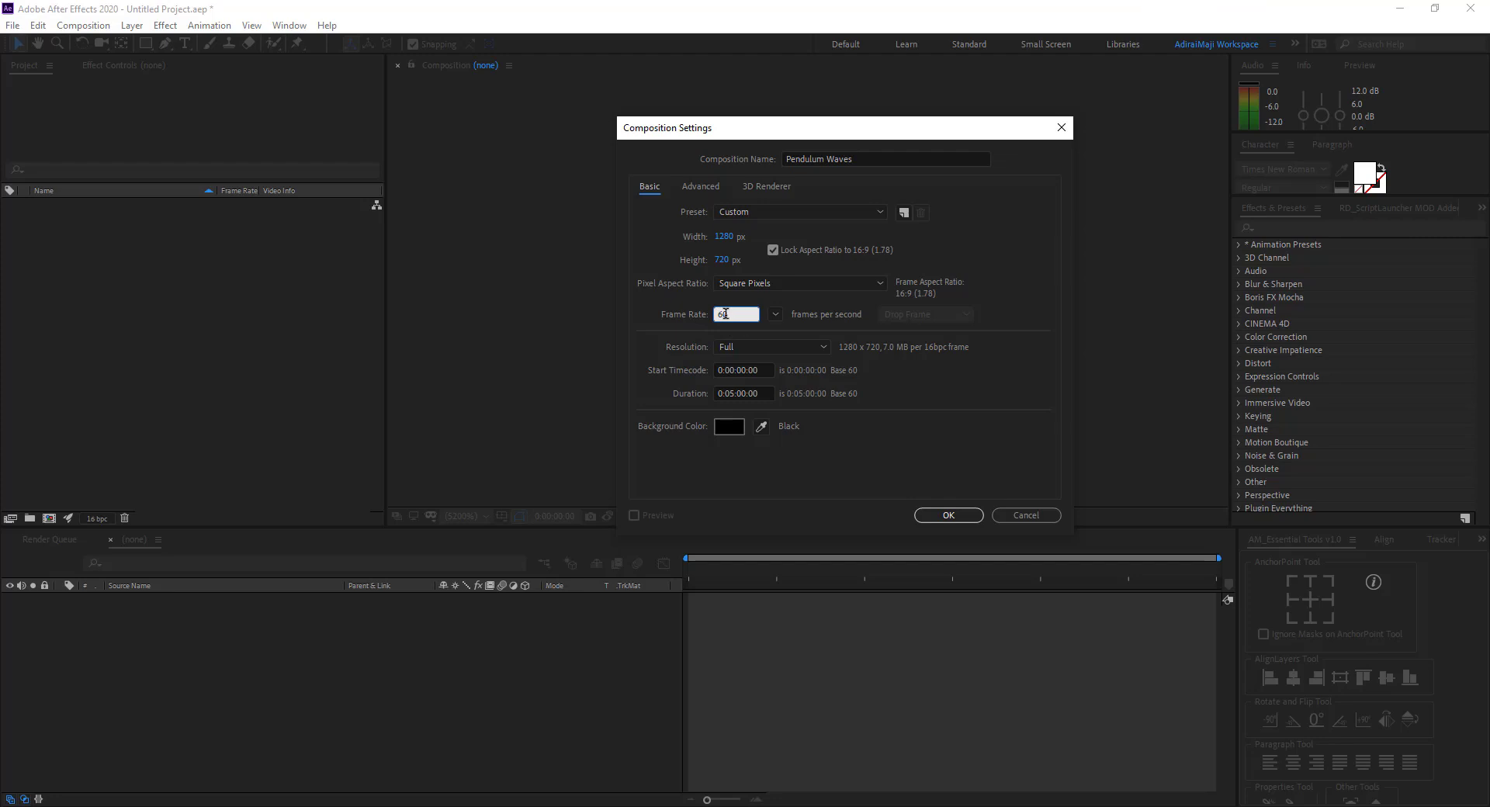
{"action": "left_click", "coordinate": [717, 320]}
{"action": "left_click", "coordinate": [944, 514]}
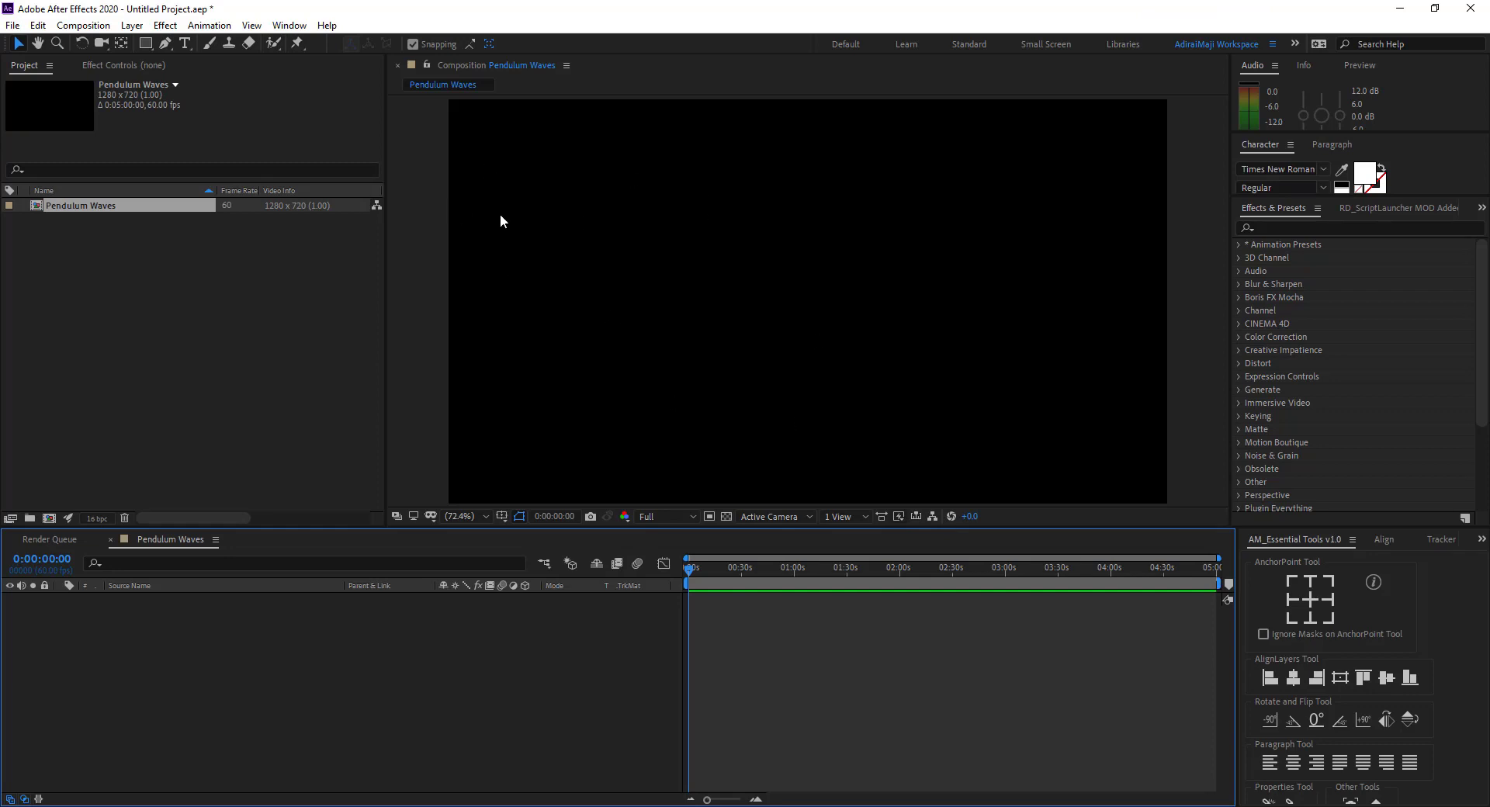
Add a composition-sized solid named E3D
{"action": "key", "text": "ctrl+y"}
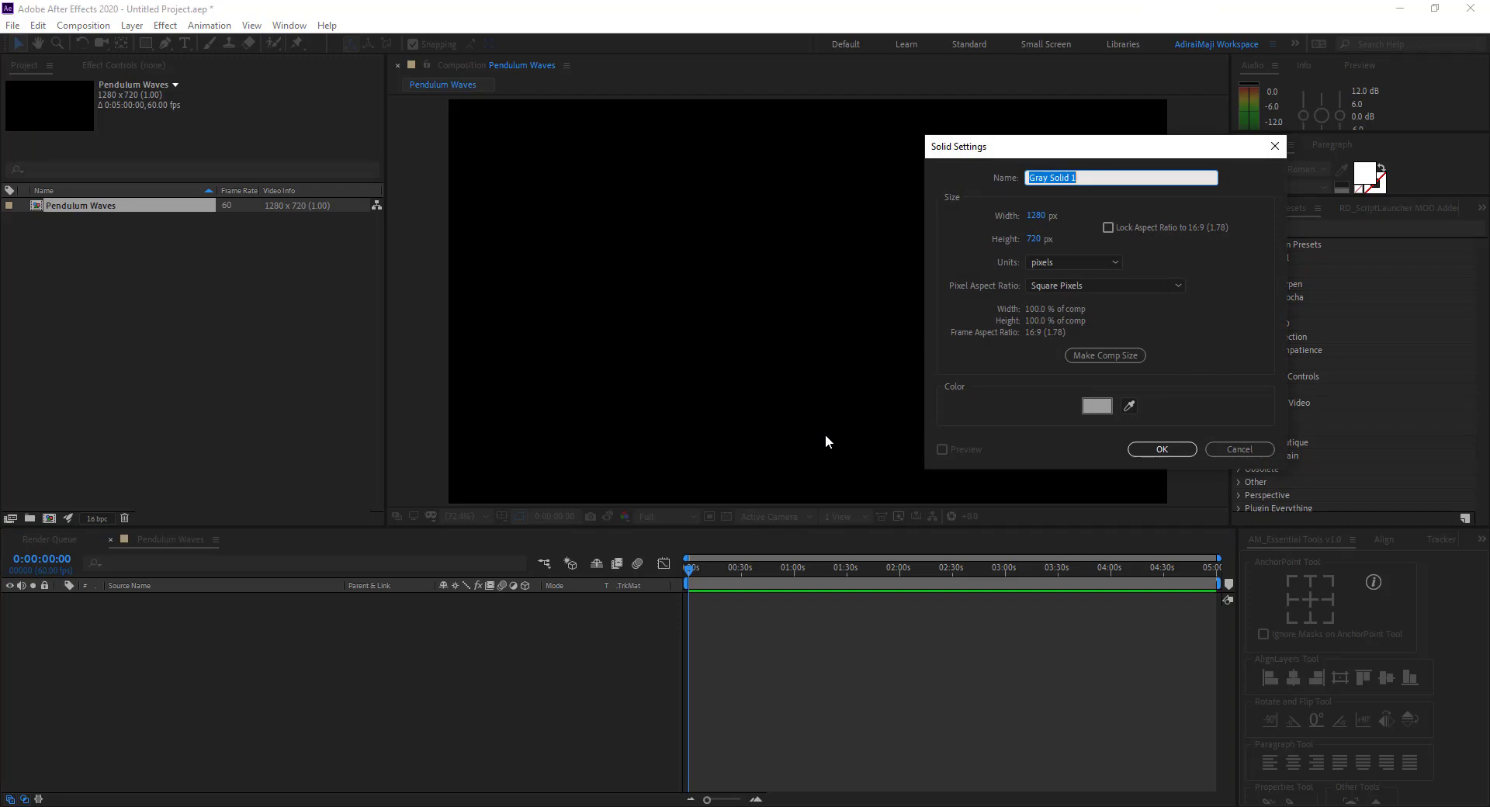
{"action": "key", "text": "shift"}
{"action": "type", "text": "E3D"}
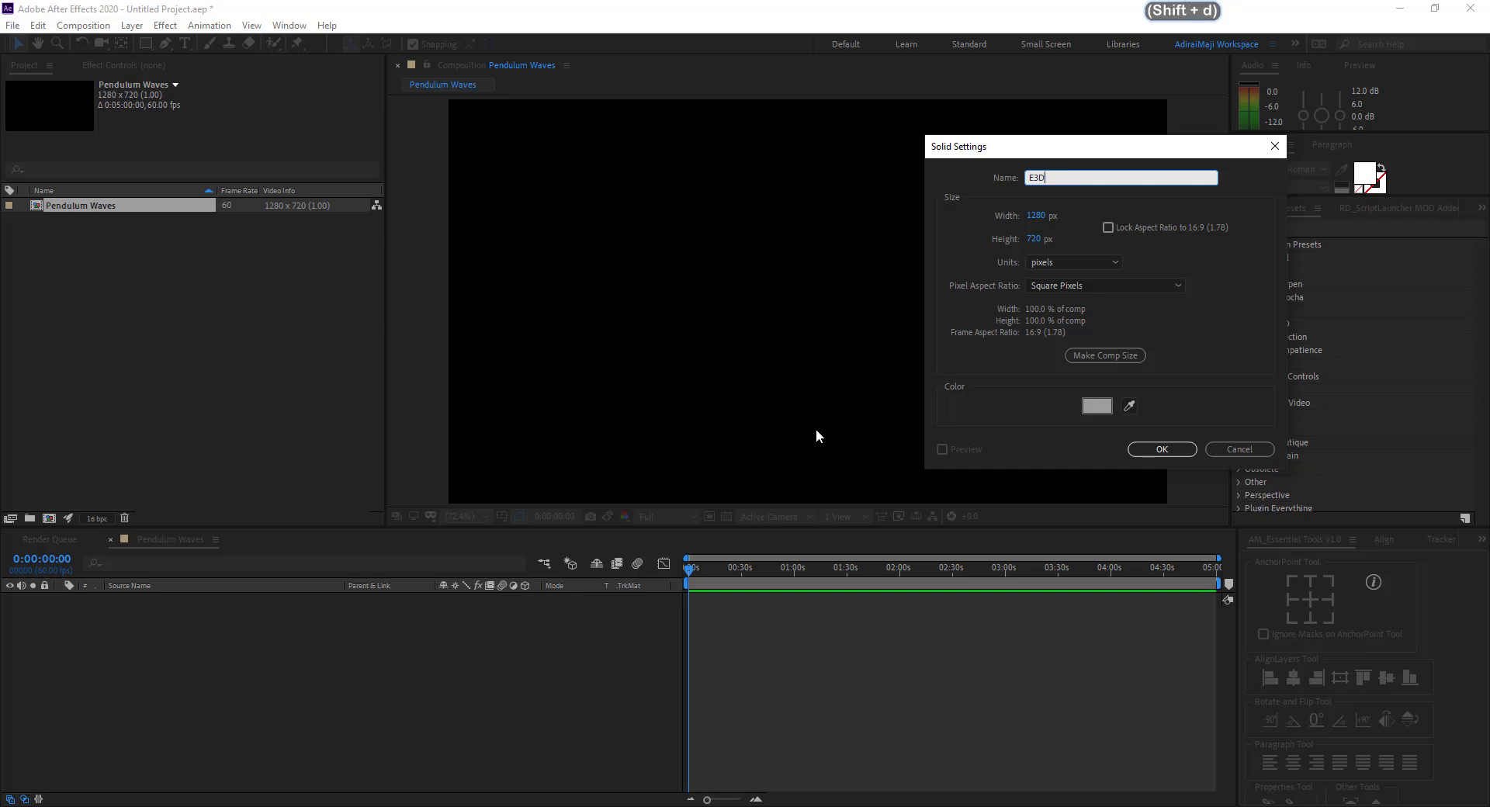
{"action": "left_click", "coordinate": [1102, 356]}
{"action": "left_click", "coordinate": [1161, 450]}
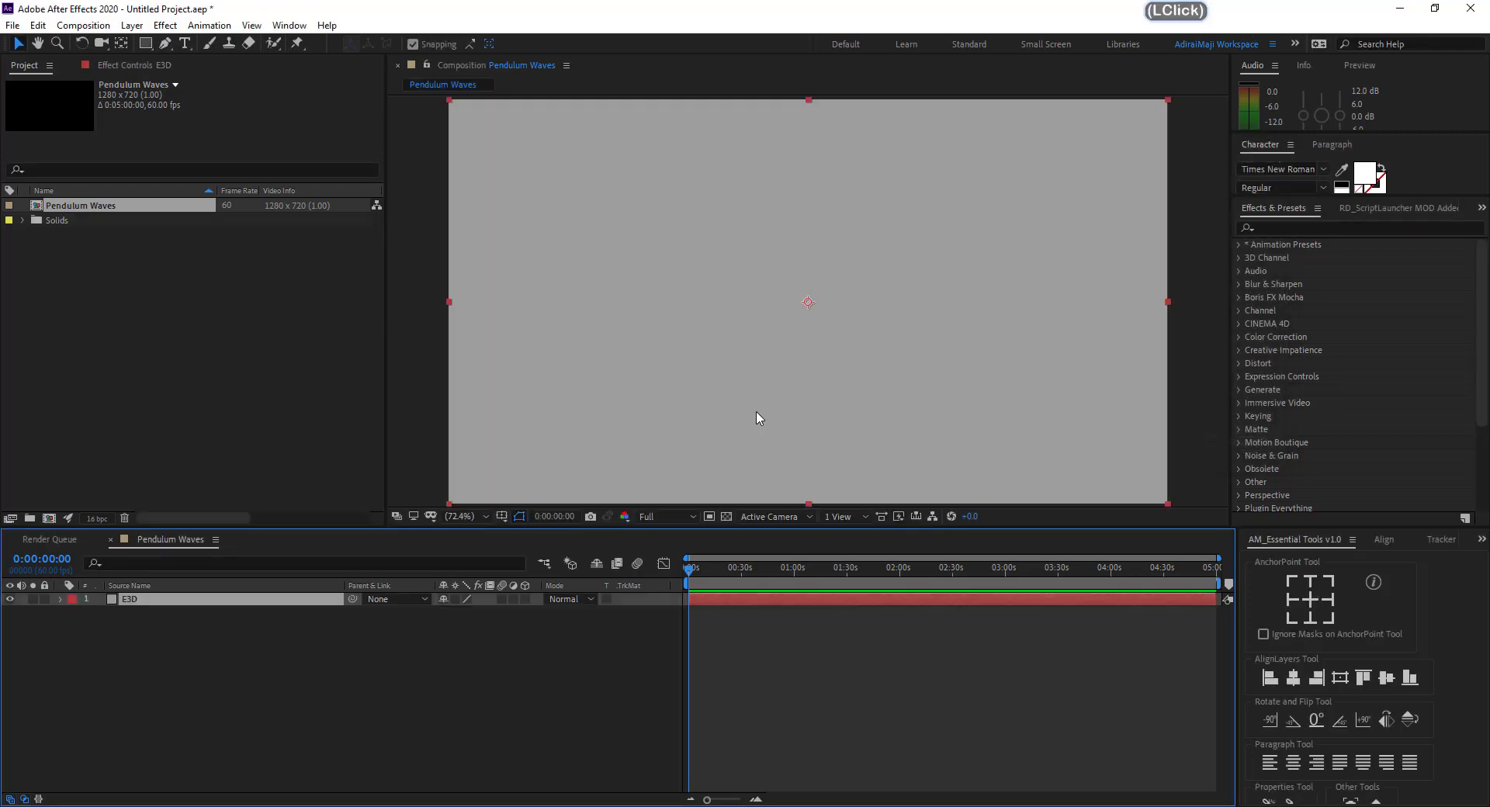
Apply the Element effect to the E3D solid and open its Scene Setup
{"action": "key", "text": "ctrl+space"}
{"action": "type", "text": "element"}
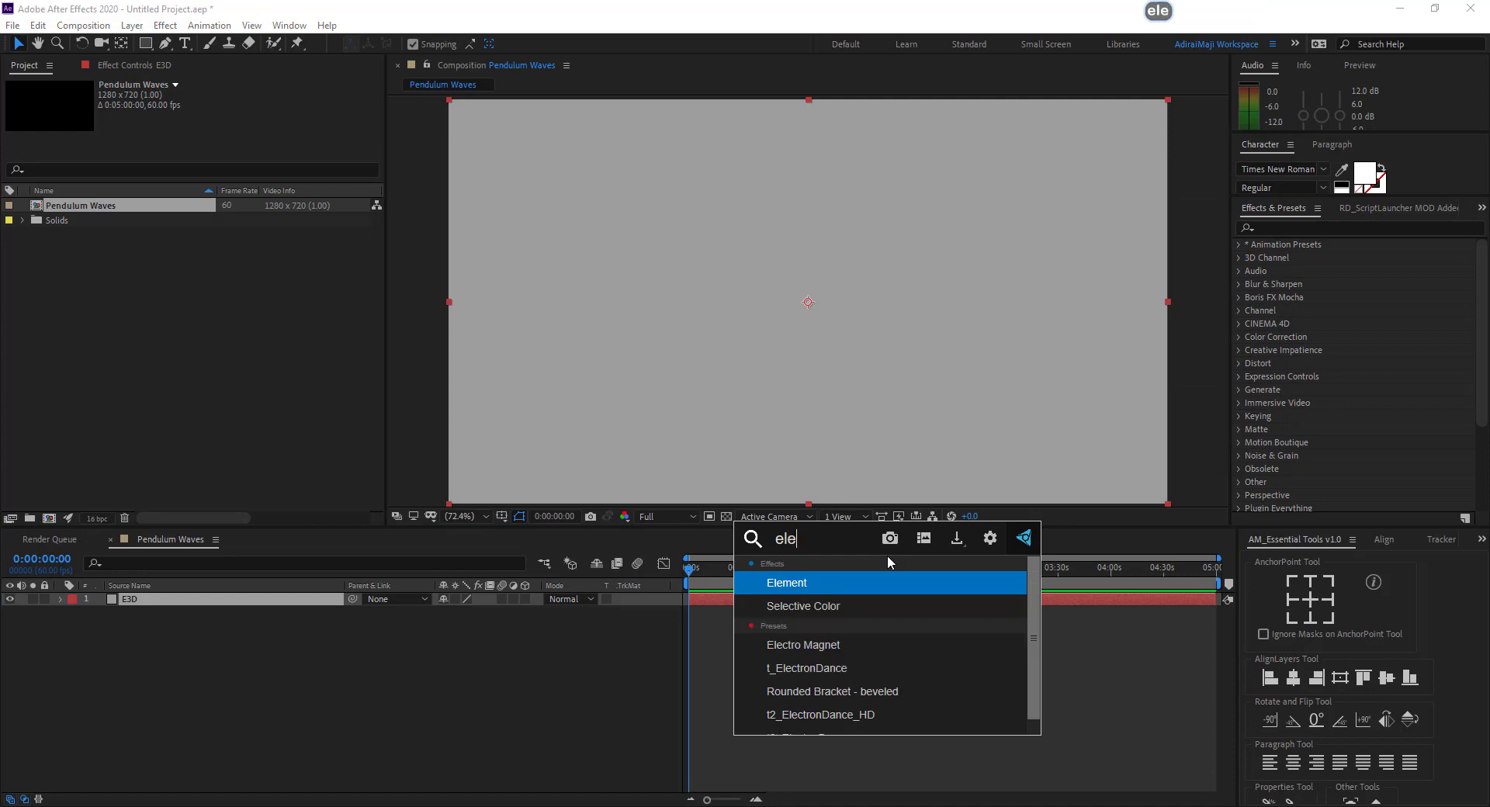
{"action": "key", "text": "Return"}
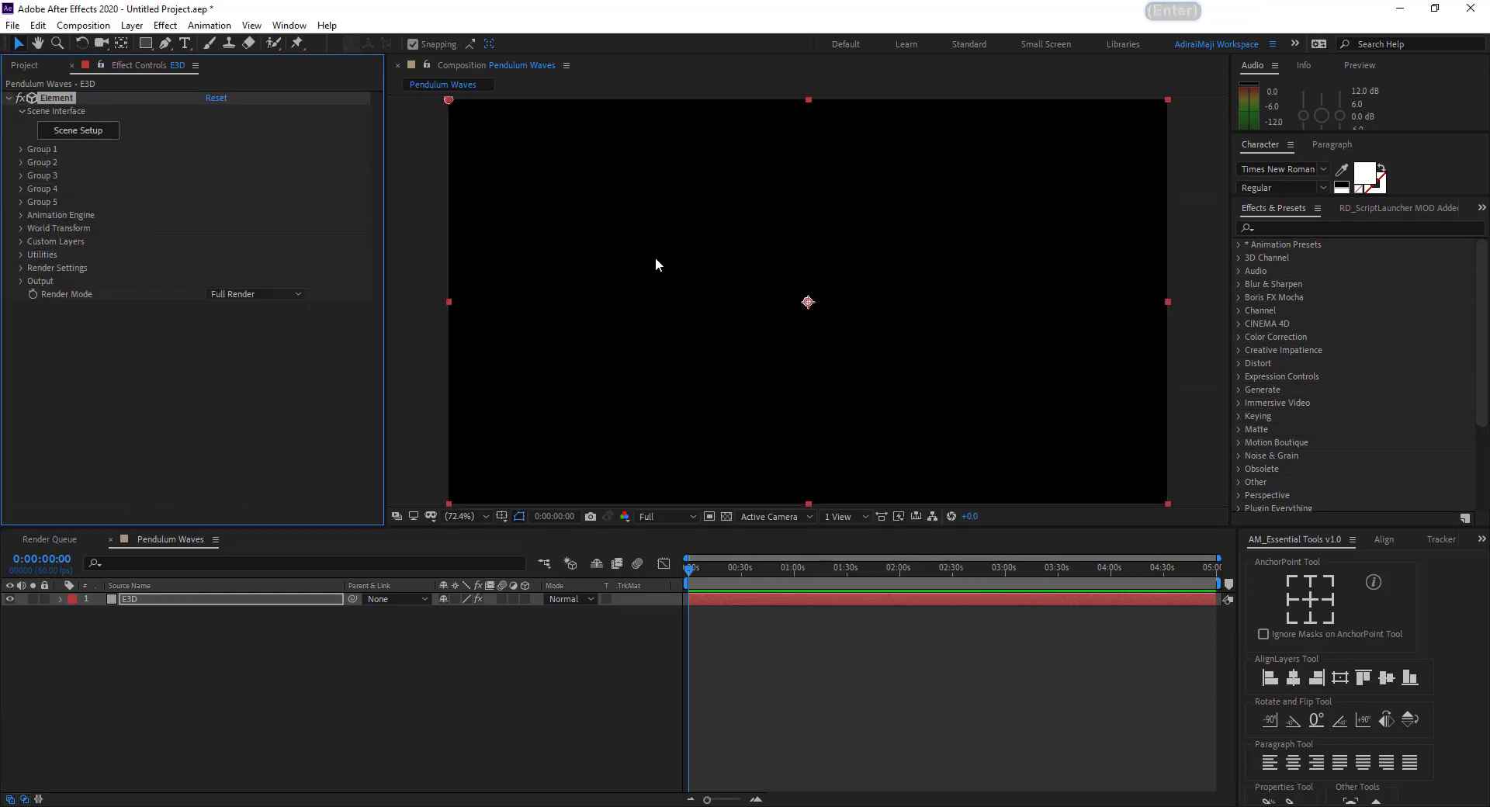
{"action": "left_click", "coordinate": [81, 132]}
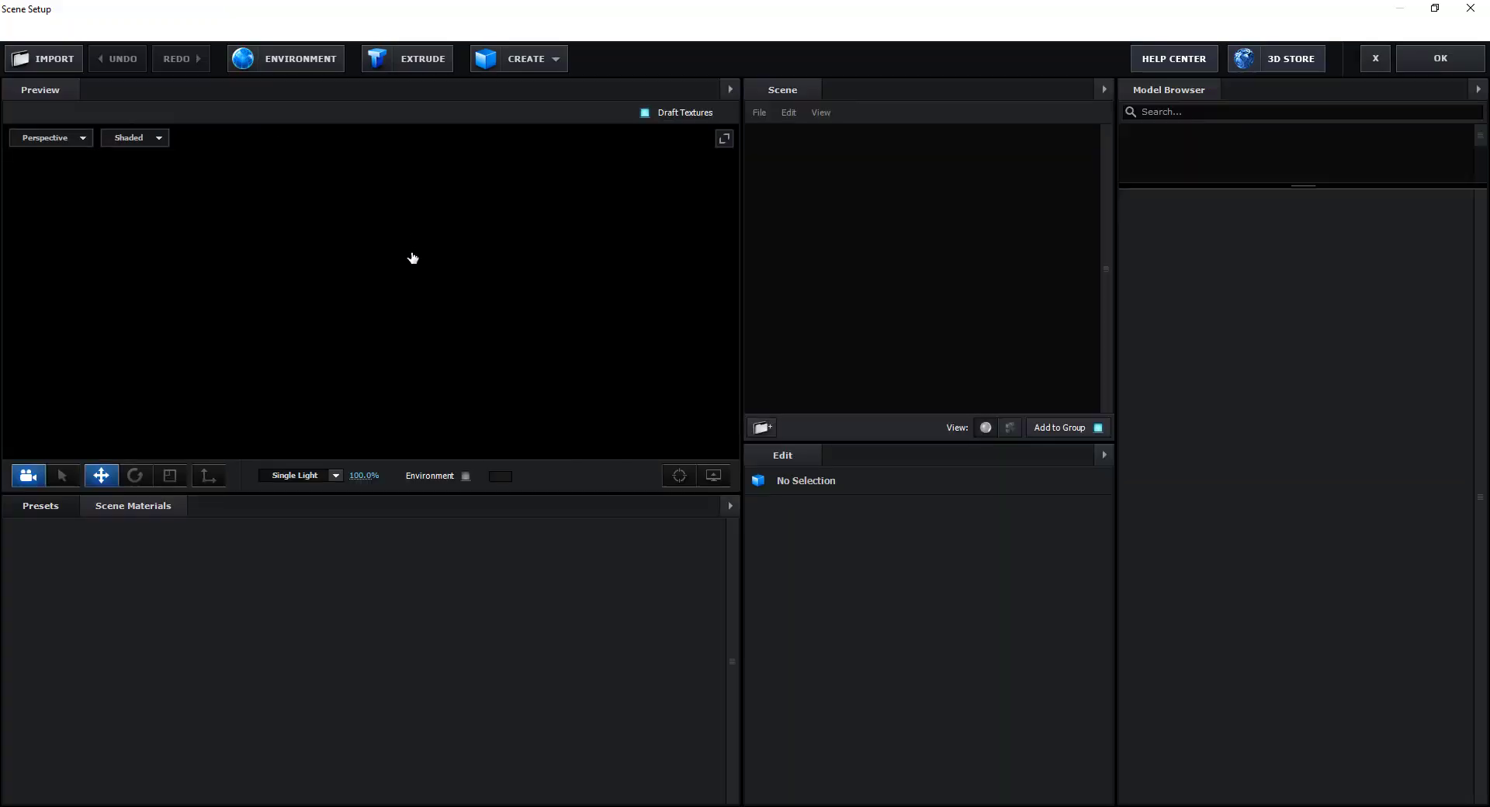
Create a group folder in the scene with a second group folder nested inside it
{"action": "mouse_move", "coordinate": [319, 347]}
{"action": "left_mouse_down"}
{"action": "mouse_move", "coordinate": [349, 376]}
{"action": "mouse_move", "coordinate": [334, 365]}
{"action": "left_mouse_up"}
{"action": "mouse_move", "coordinate": [446, 346]}
{"action": "left_mouse_down"}
{"action": "mouse_move", "coordinate": [426, 341]}
{"action": "mouse_move", "coordinate": [437, 334]}
{"action": "left_mouse_up"}
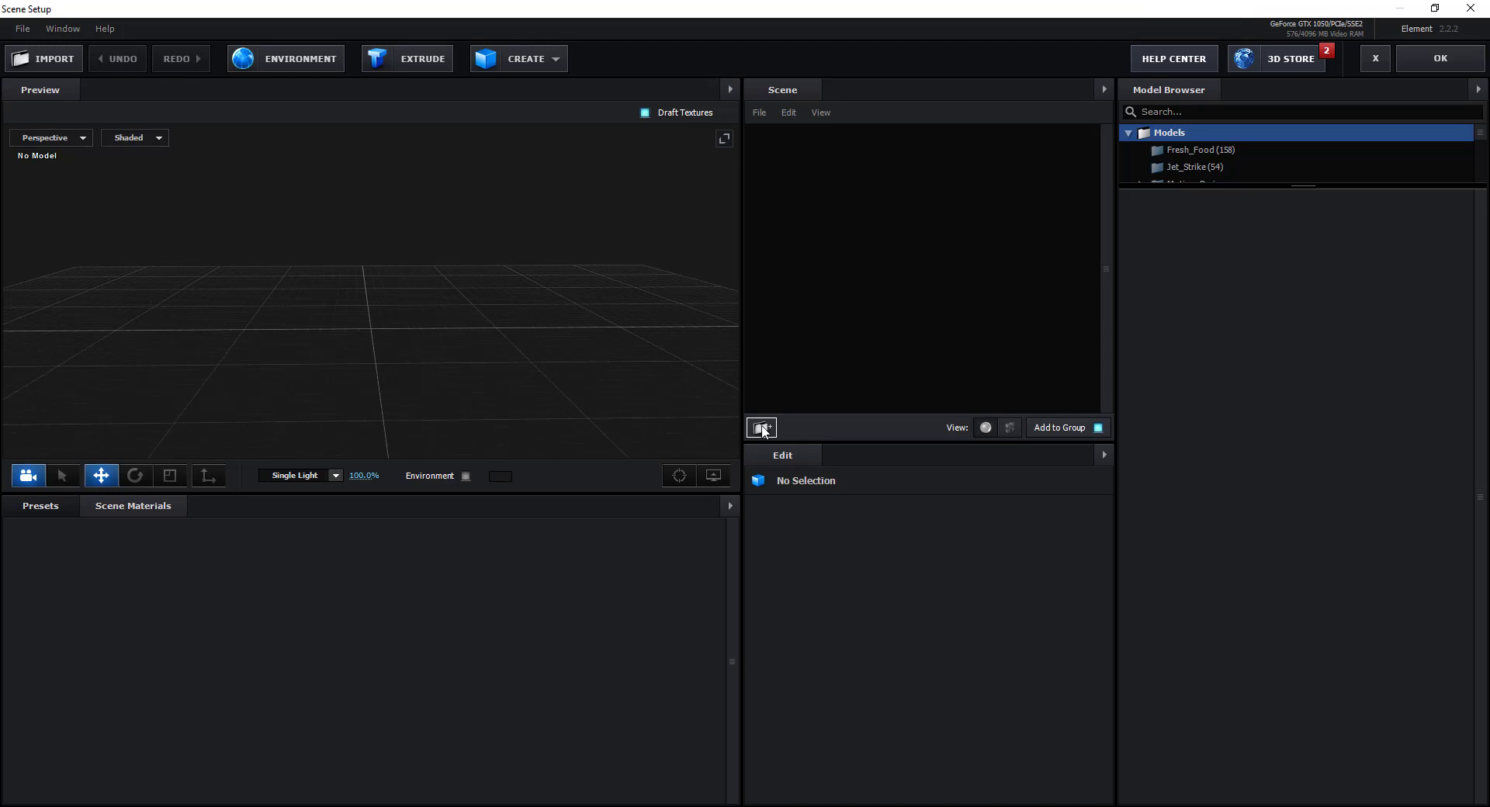
{"action": "left_click", "coordinate": [764, 431]}
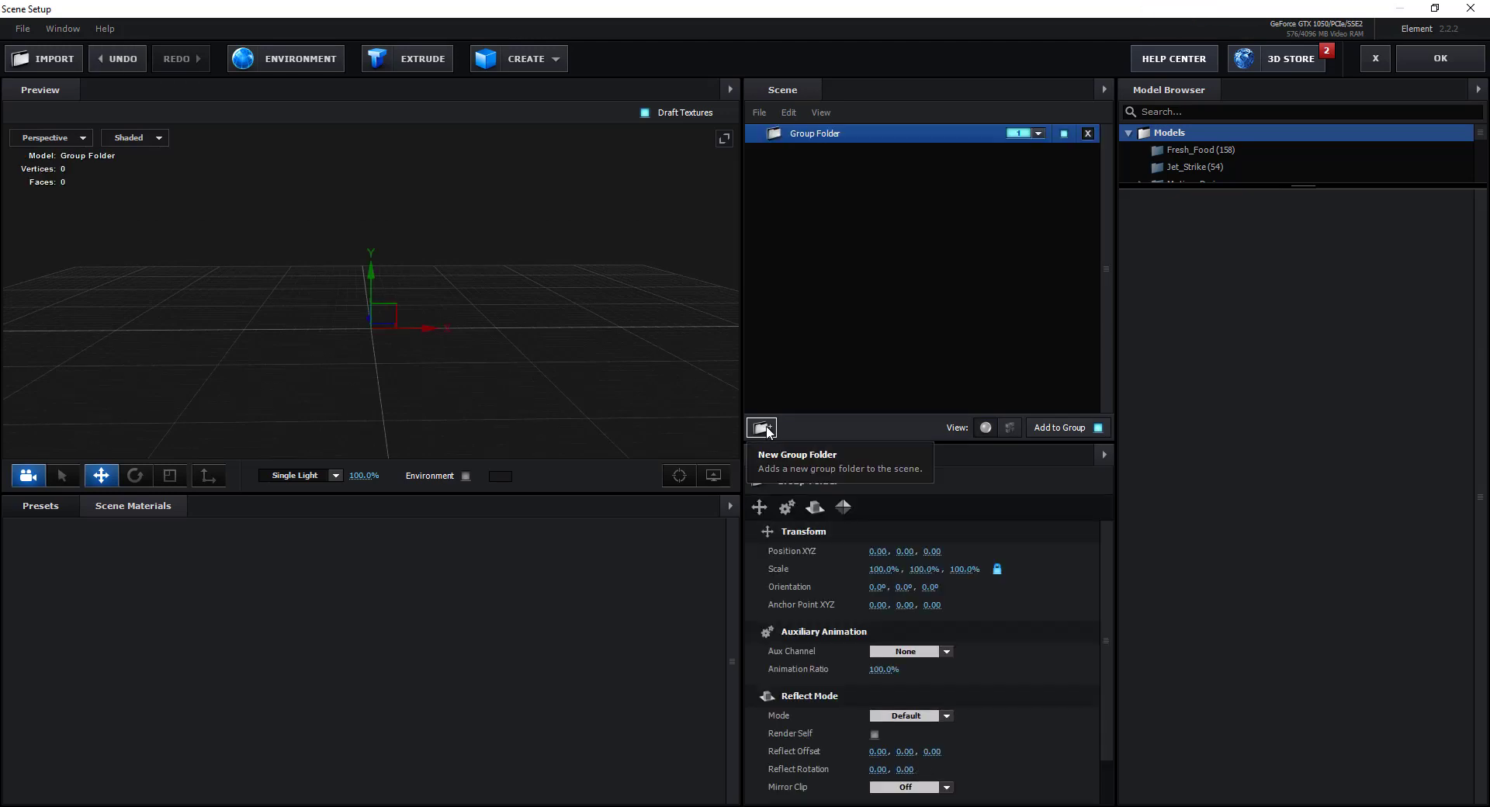
{"action": "left_click", "coordinate": [764, 429]}
{"action": "left_click", "coordinate": [834, 135]}
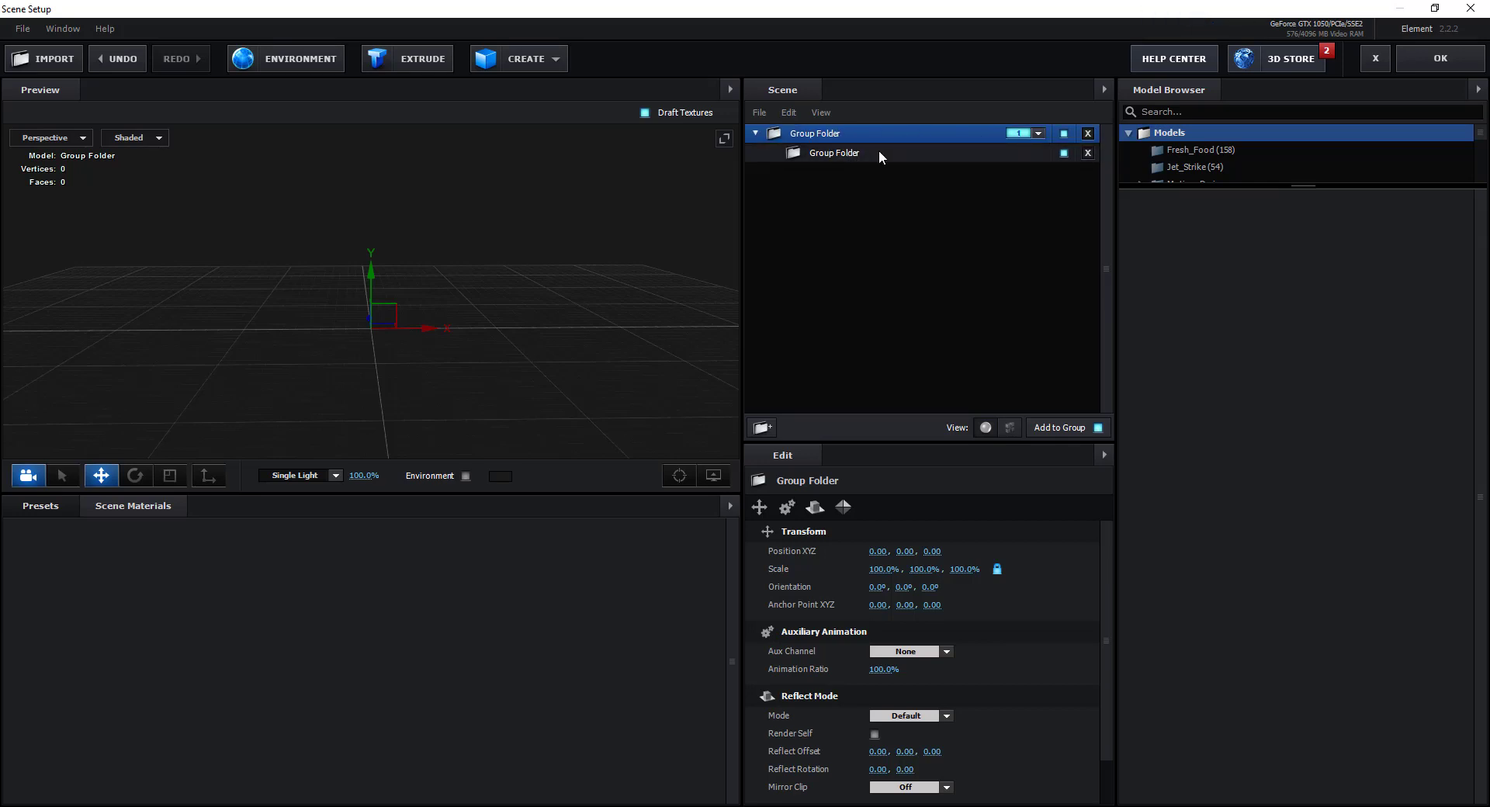
Add a cylinder to the nested group folder with a height of 20 and a radius of 0.1
{"action": "left_click", "coordinate": [879, 153]}
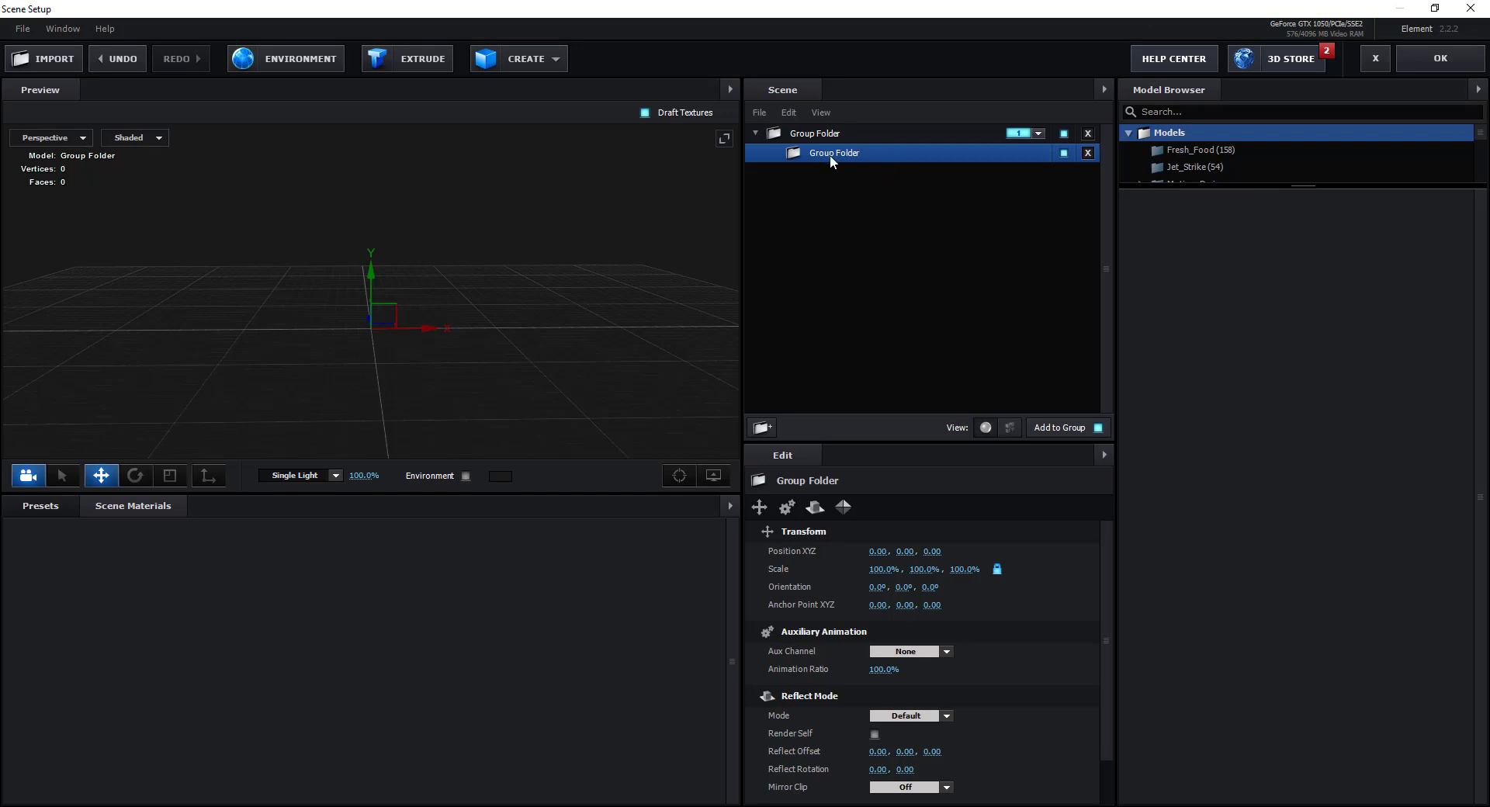
{"action": "left_click", "coordinate": [536, 60]}
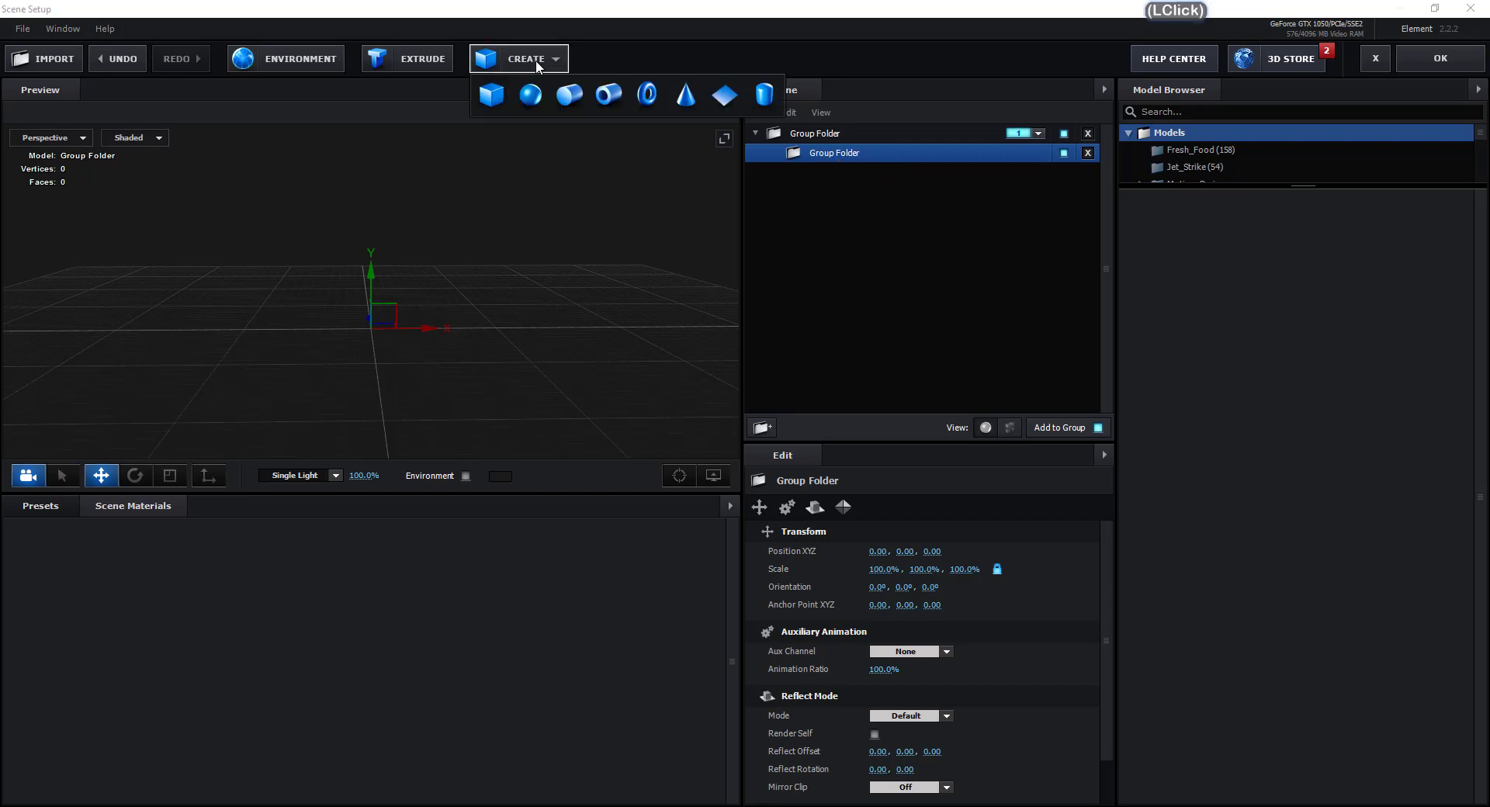
{"action": "left_click", "coordinate": [569, 95]}
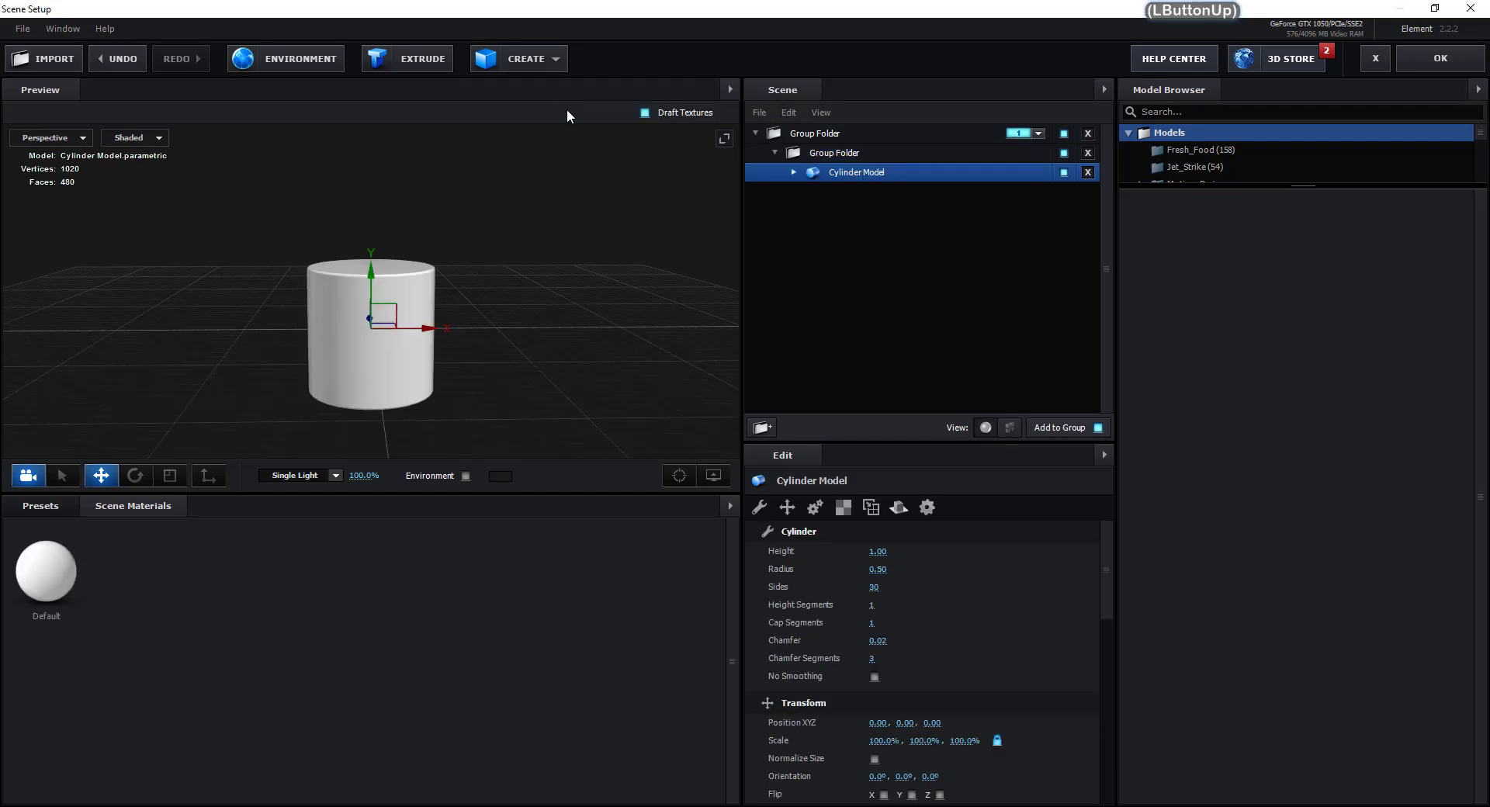
{"action": "left_click", "coordinate": [870, 554]}
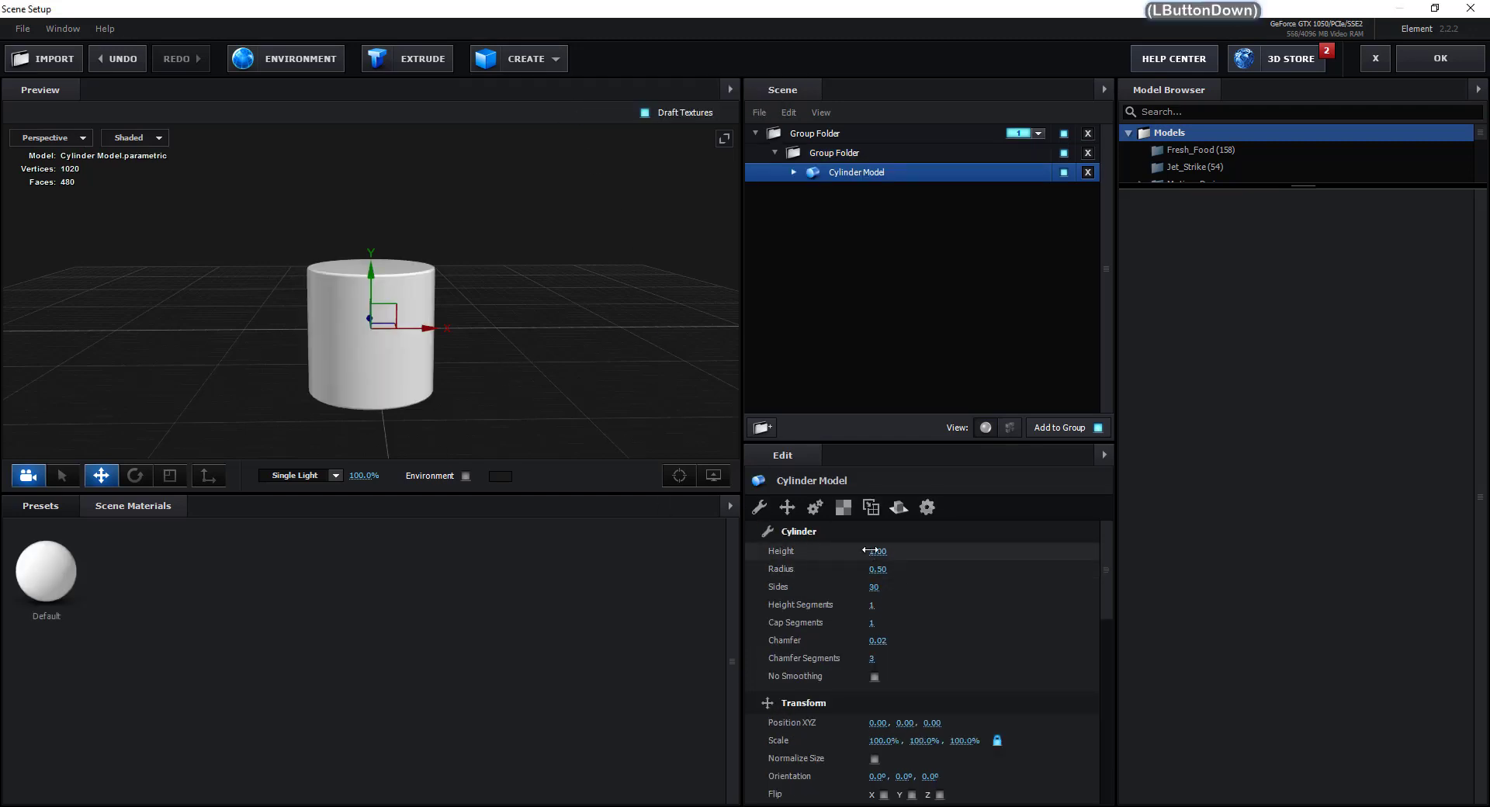
{"action": "type", "text": "20"}
{"action": "key", "text": "Return"}
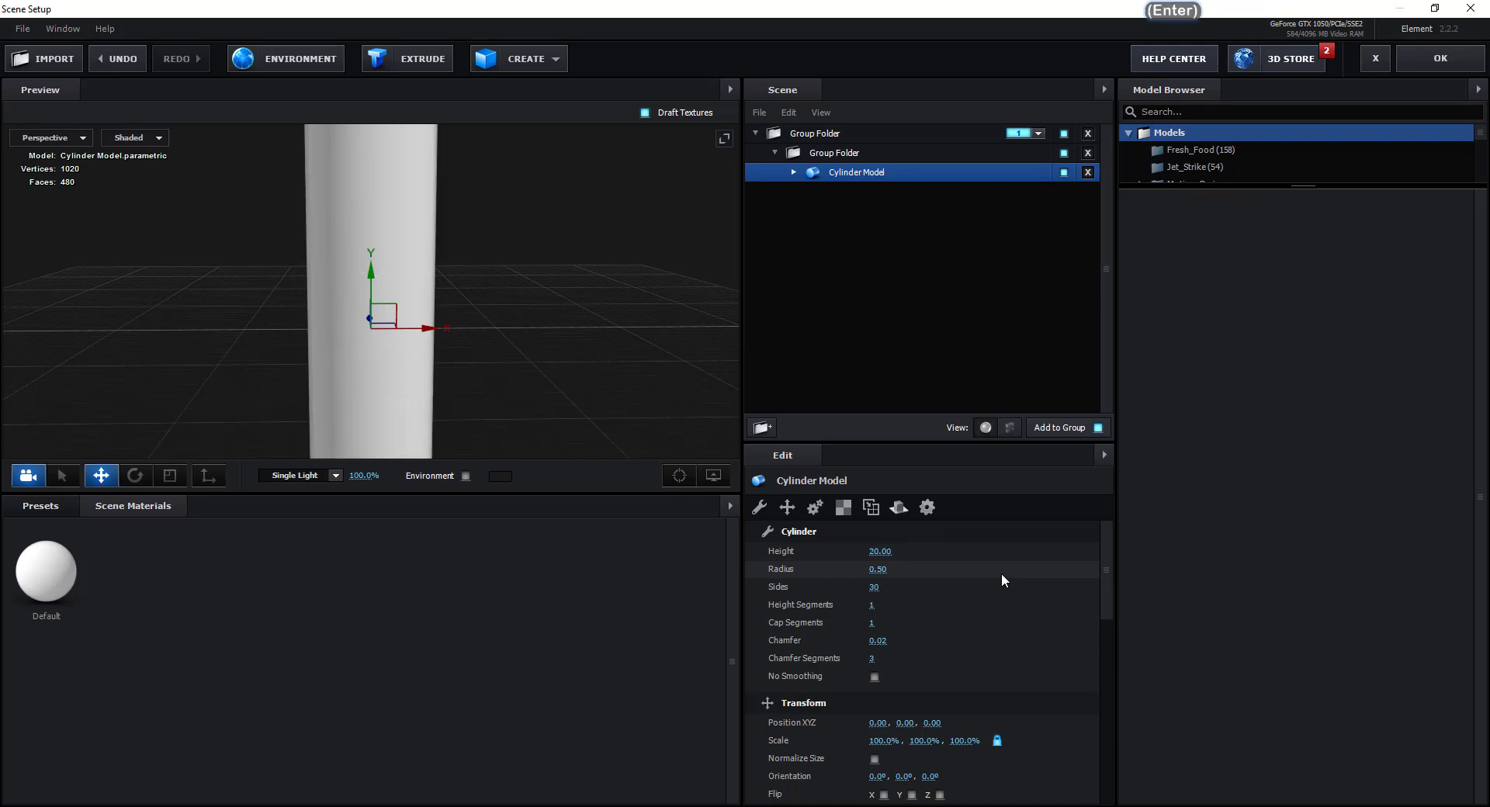
{"action": "left_click", "coordinate": [875, 570]}
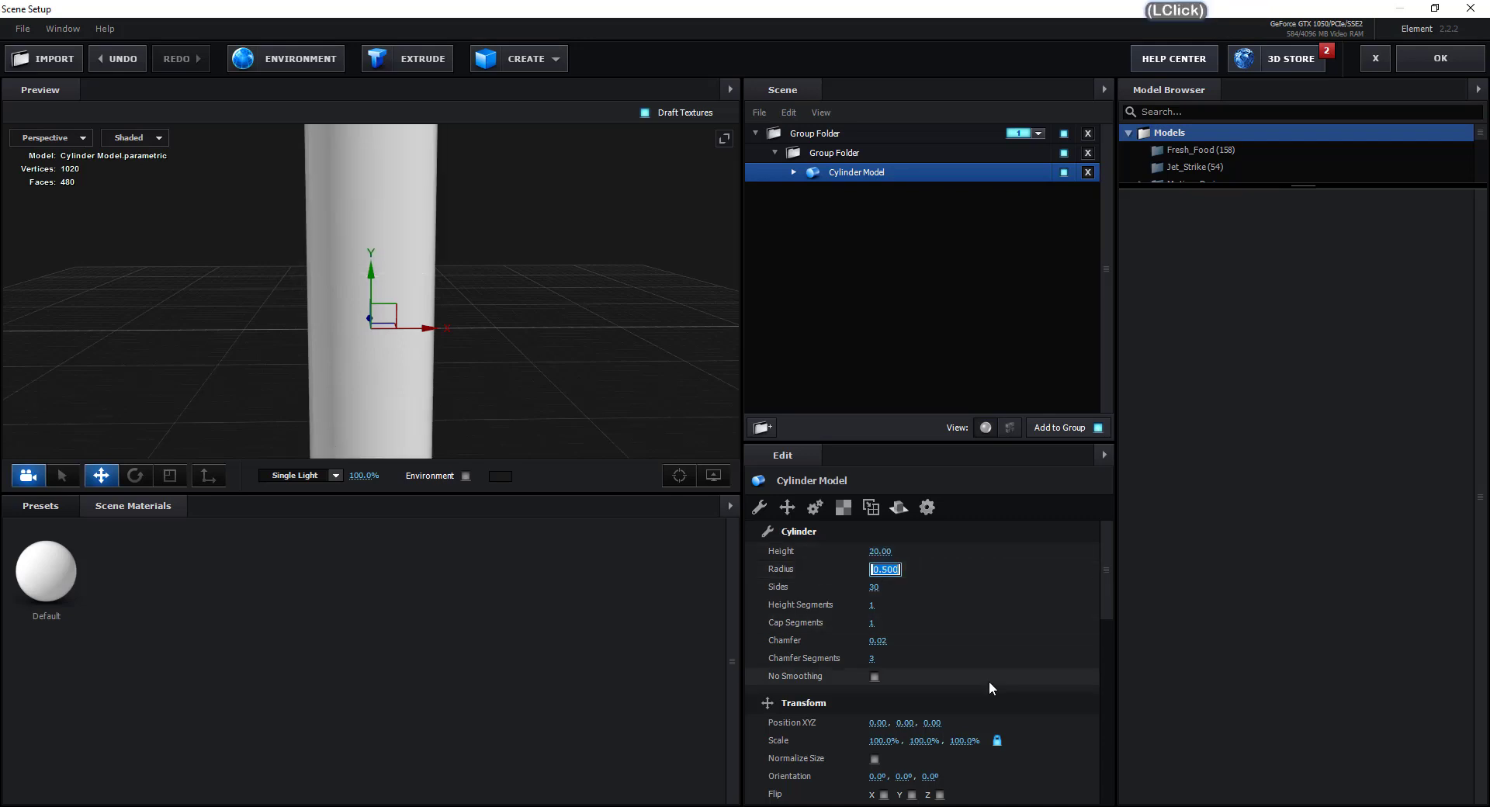
{"action": "type", "text": "0.1"}
{"action": "key", "text": "Return"}
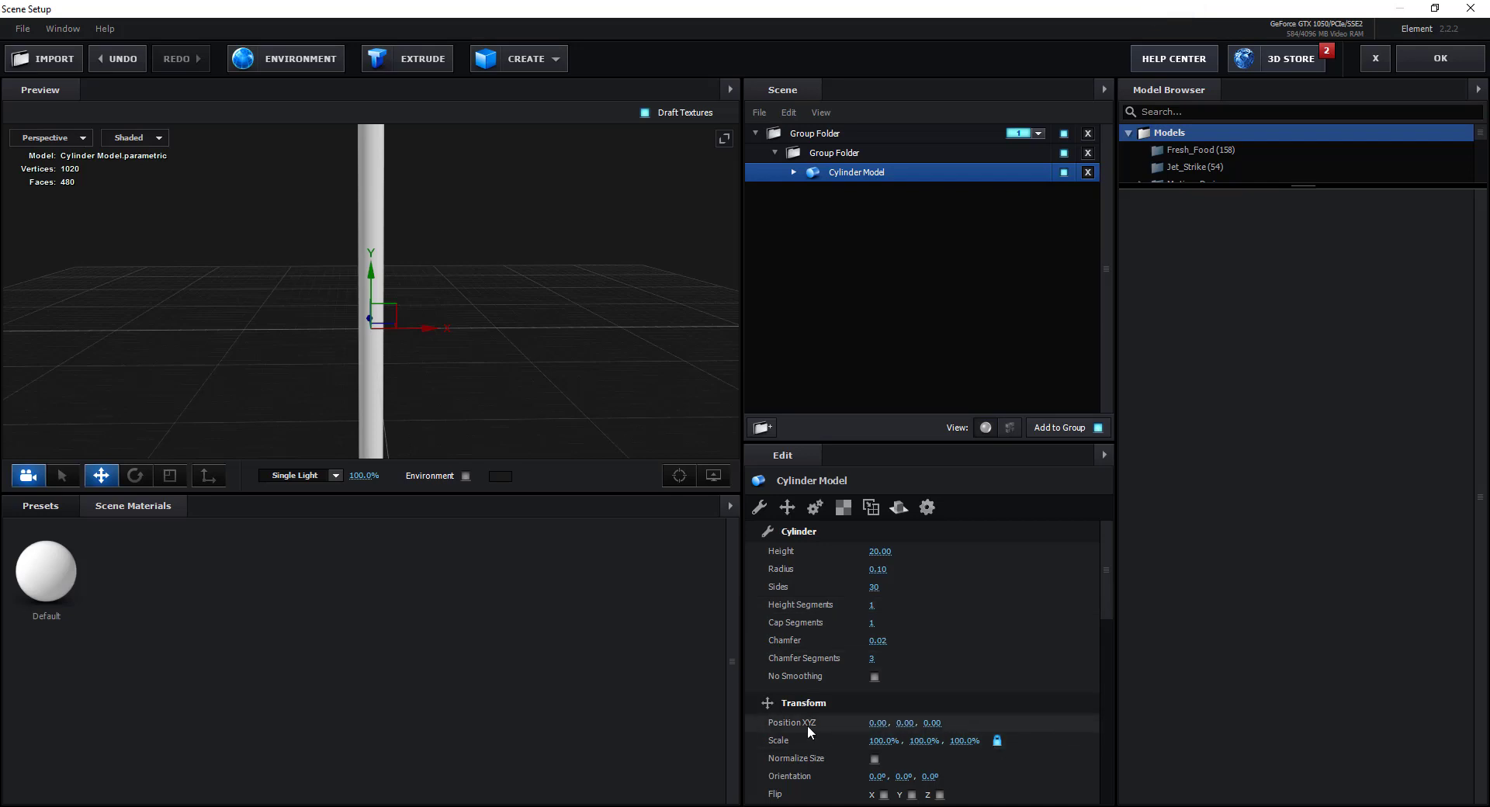
Set the cylinder's Y position to 10
{"action": "left_click", "coordinate": [900, 722]}
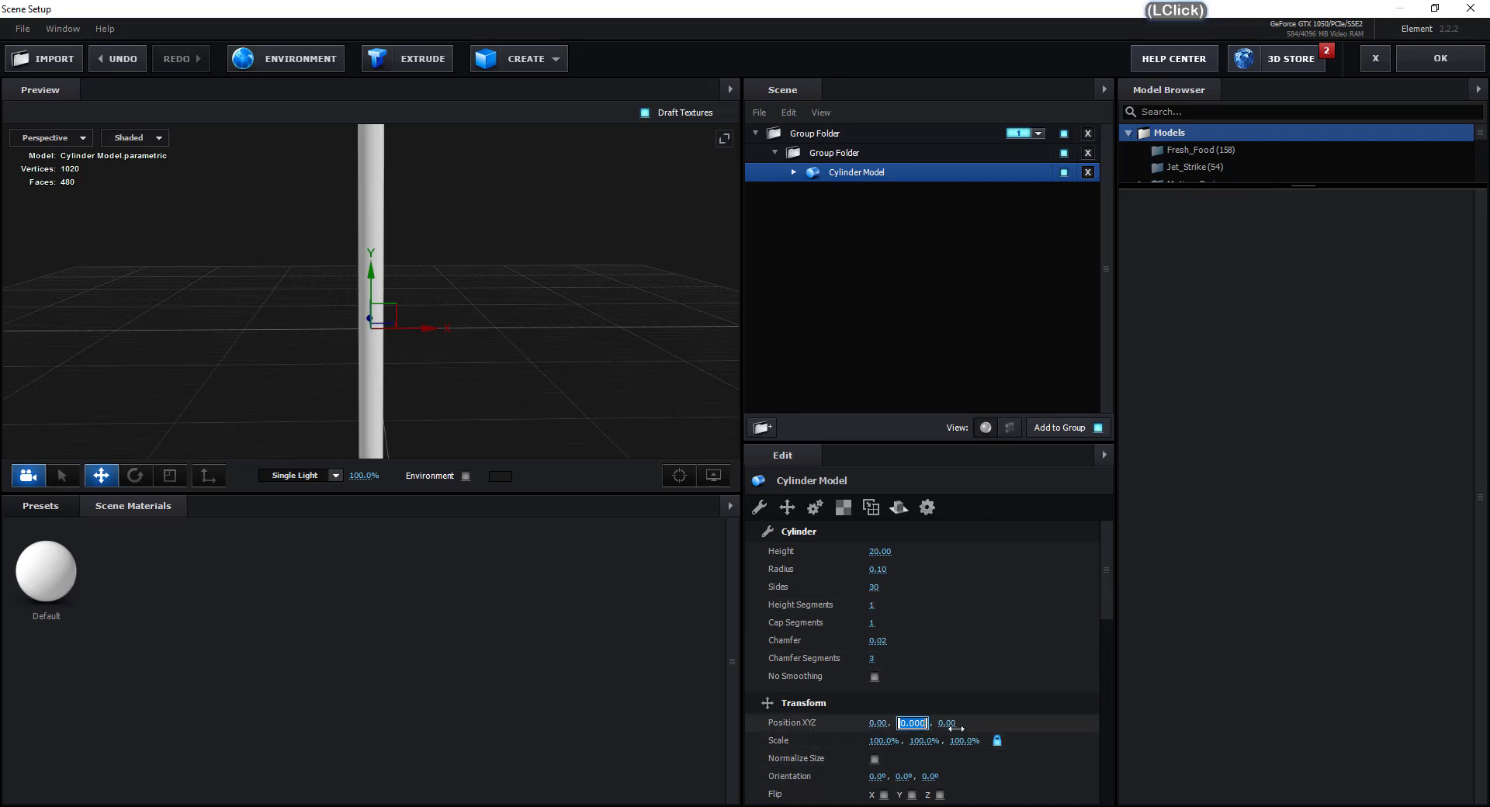
{"action": "type", "text": "10"}
{"action": "key", "text": "Return"}
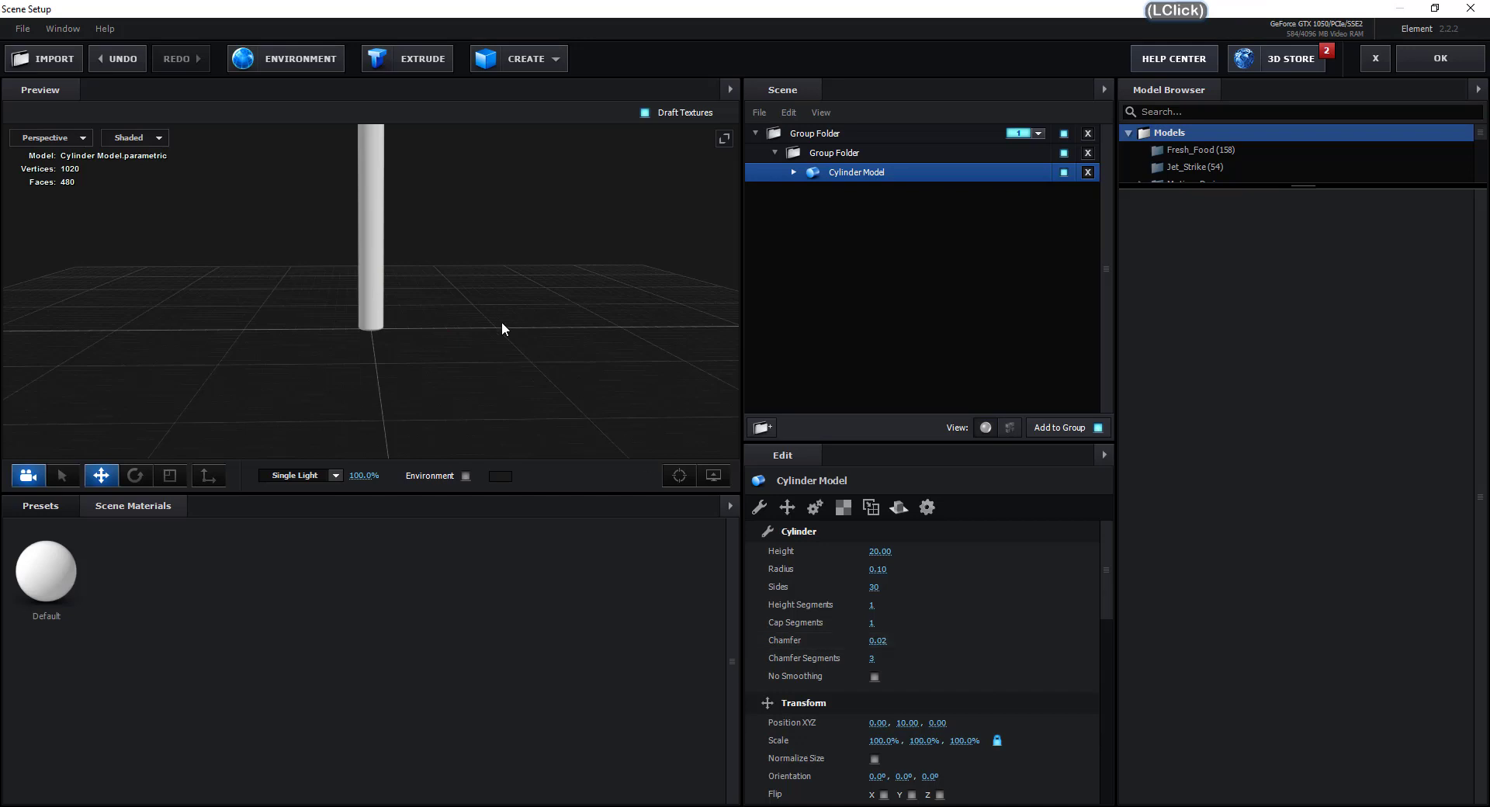
Add a torus to the nested group folder and set its X orientation to 90°
{"action": "left_click_drag", "start_coordinate": [501, 321], "coordinate": [500, 356]}
{"action": "scroll", "coordinate": [418, 291], "scroll_direction": "down", "scroll_amount": 3}
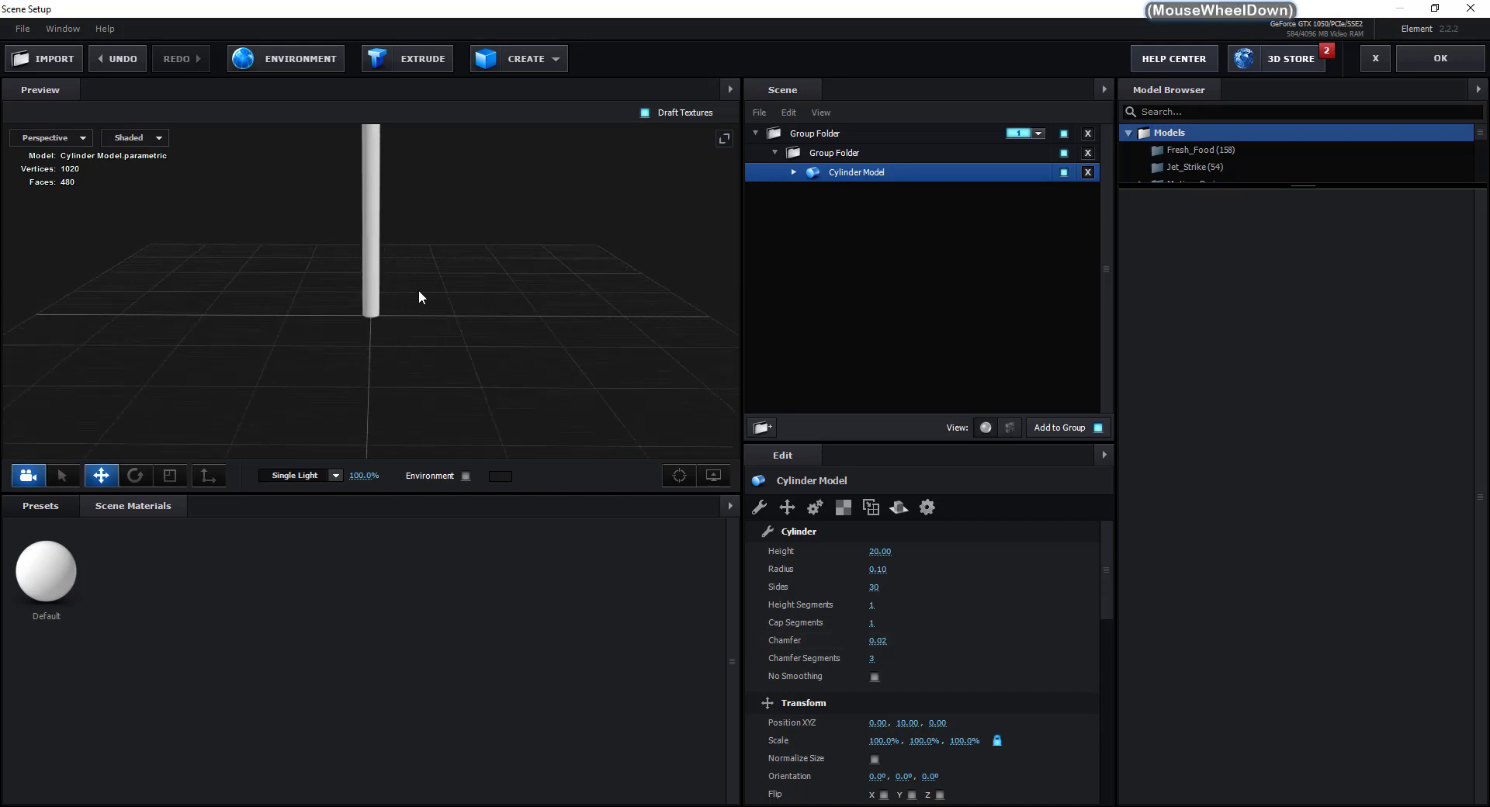
{"action": "left_click", "coordinate": [519, 62]}
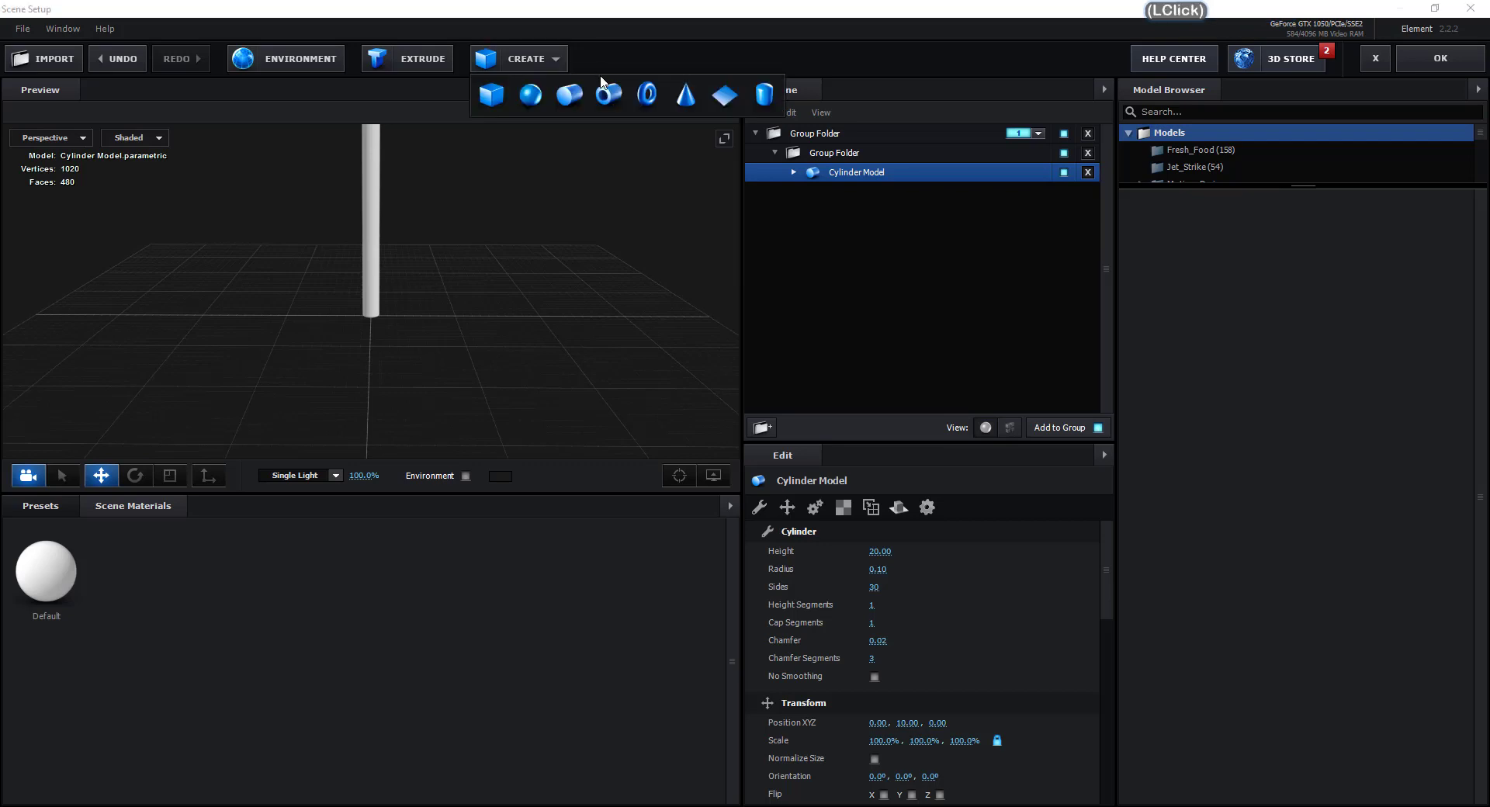
{"action": "left_click", "coordinate": [645, 95]}
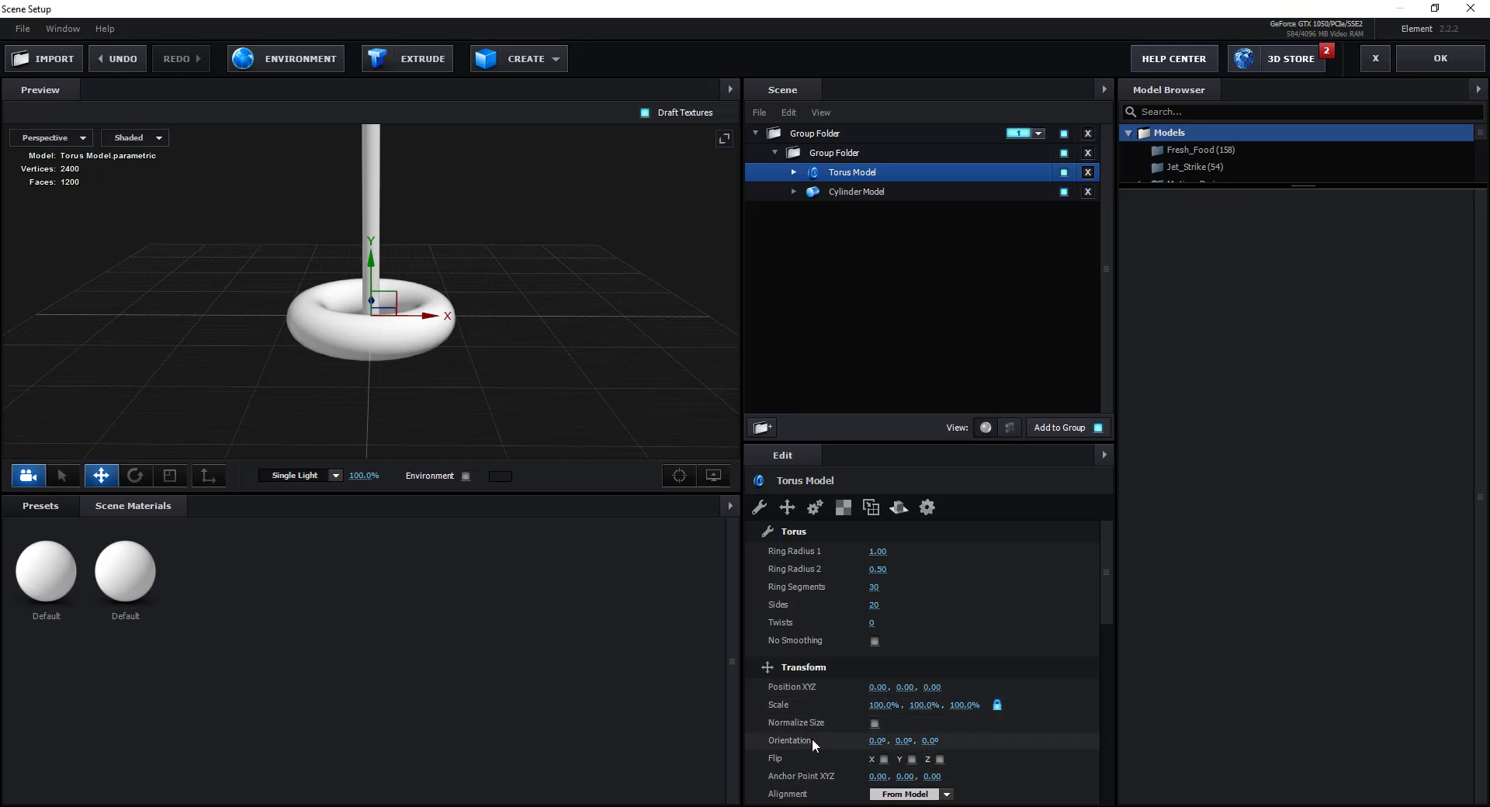
{"action": "left_click", "coordinate": [875, 741]}
{"action": "type", "text": "90"}
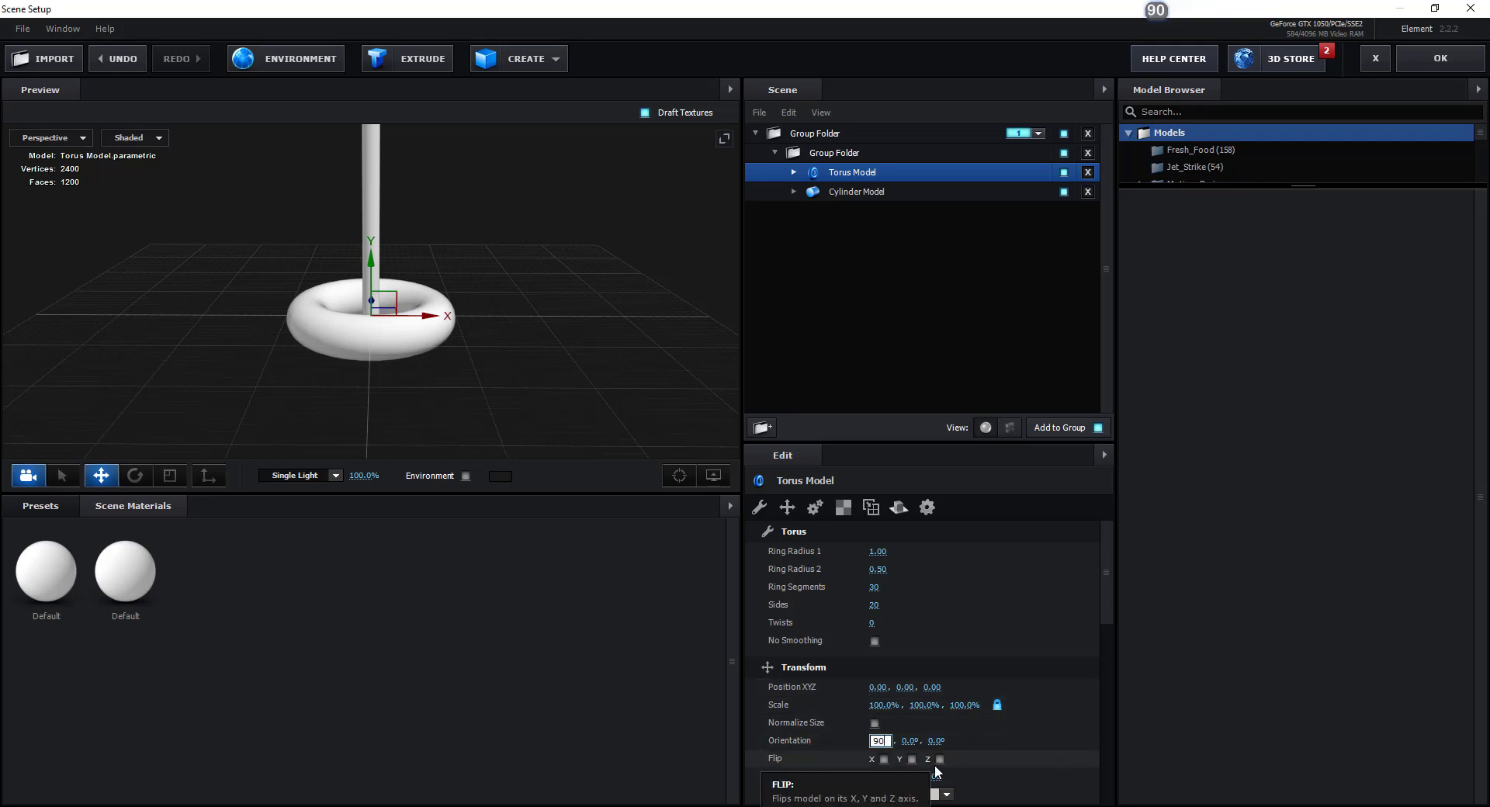
{"action": "key", "text": "Return"}
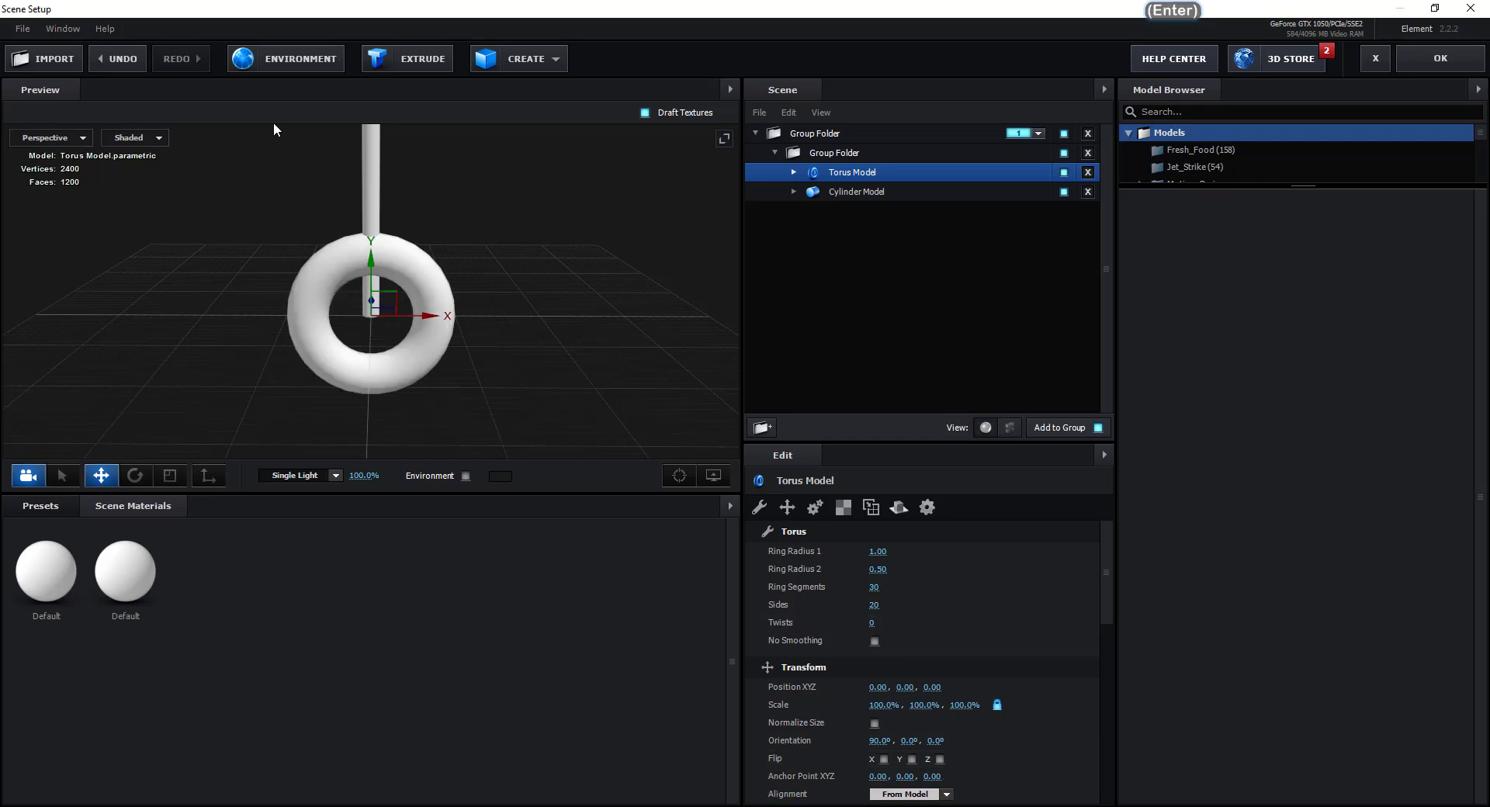
Thin the torus ring by setting its Ring Radius 2 to 0.70
{"action": "left_click_drag", "start_coordinate": [475, 355], "coordinate": [491, 325]}
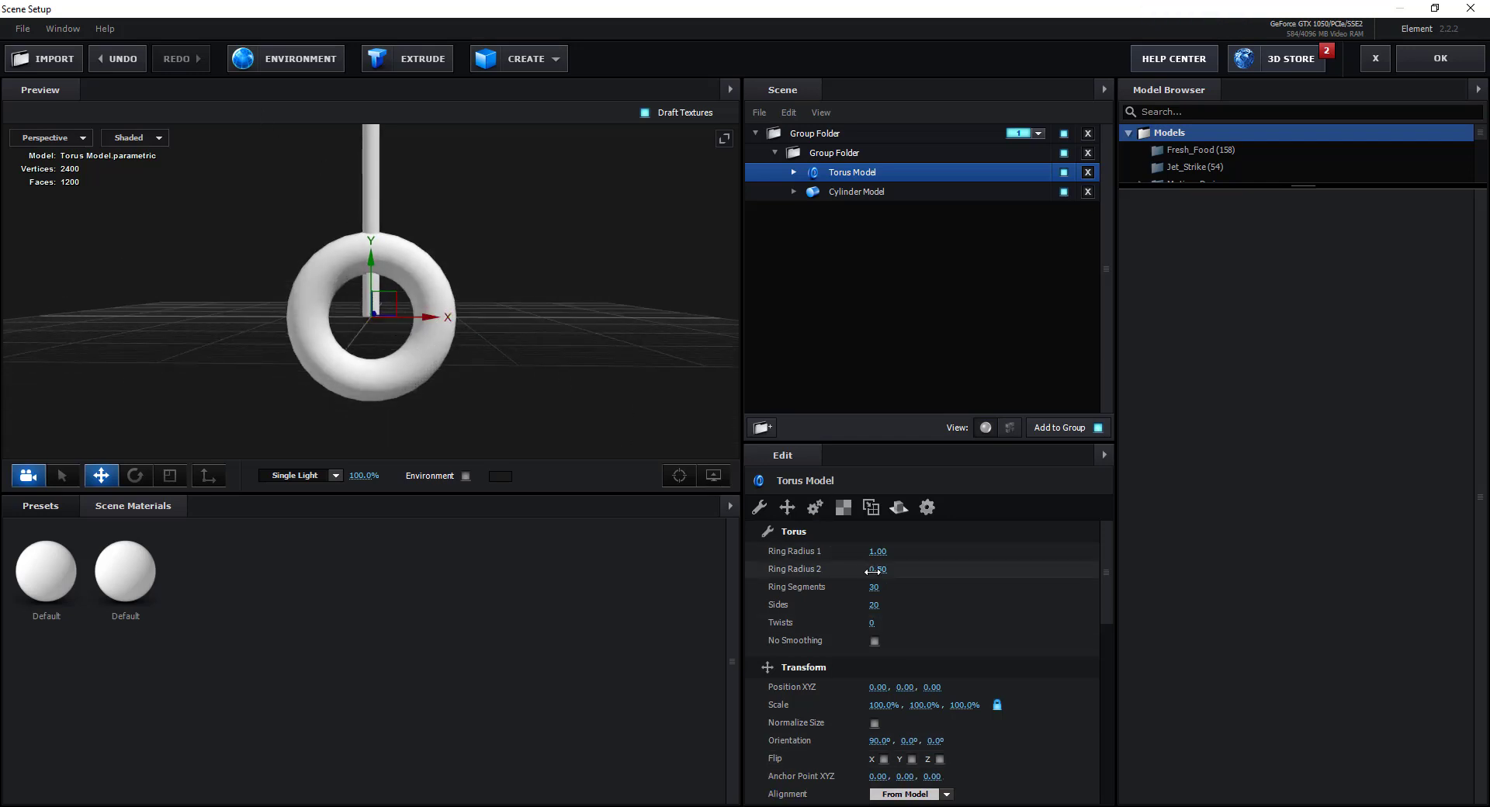
{"action": "left_click_drag", "start_coordinate": [872, 571], "coordinate": [892, 574]}
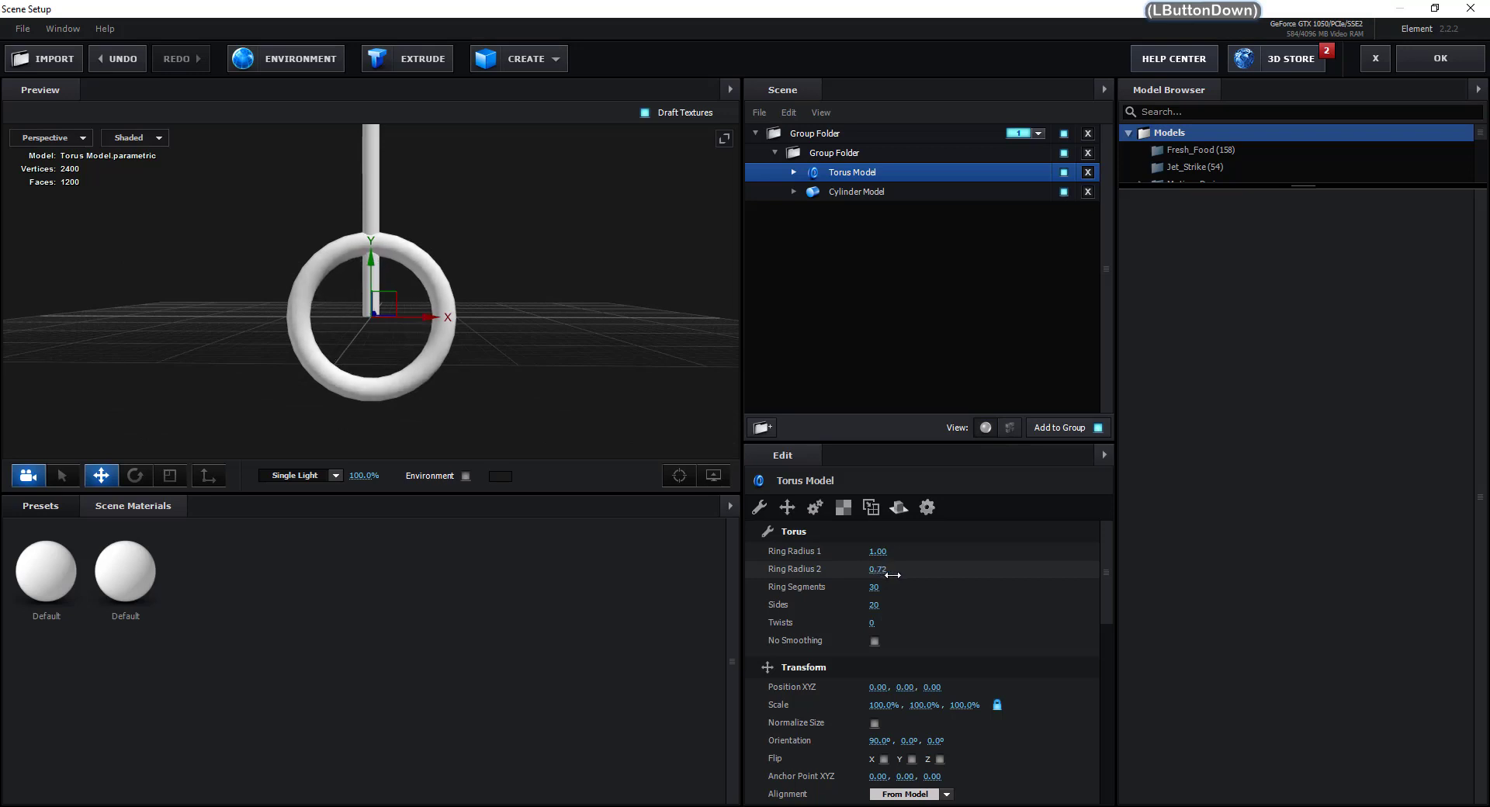
{"action": "left_click_drag", "start_coordinate": [618, 272], "coordinate": [501, 331]}
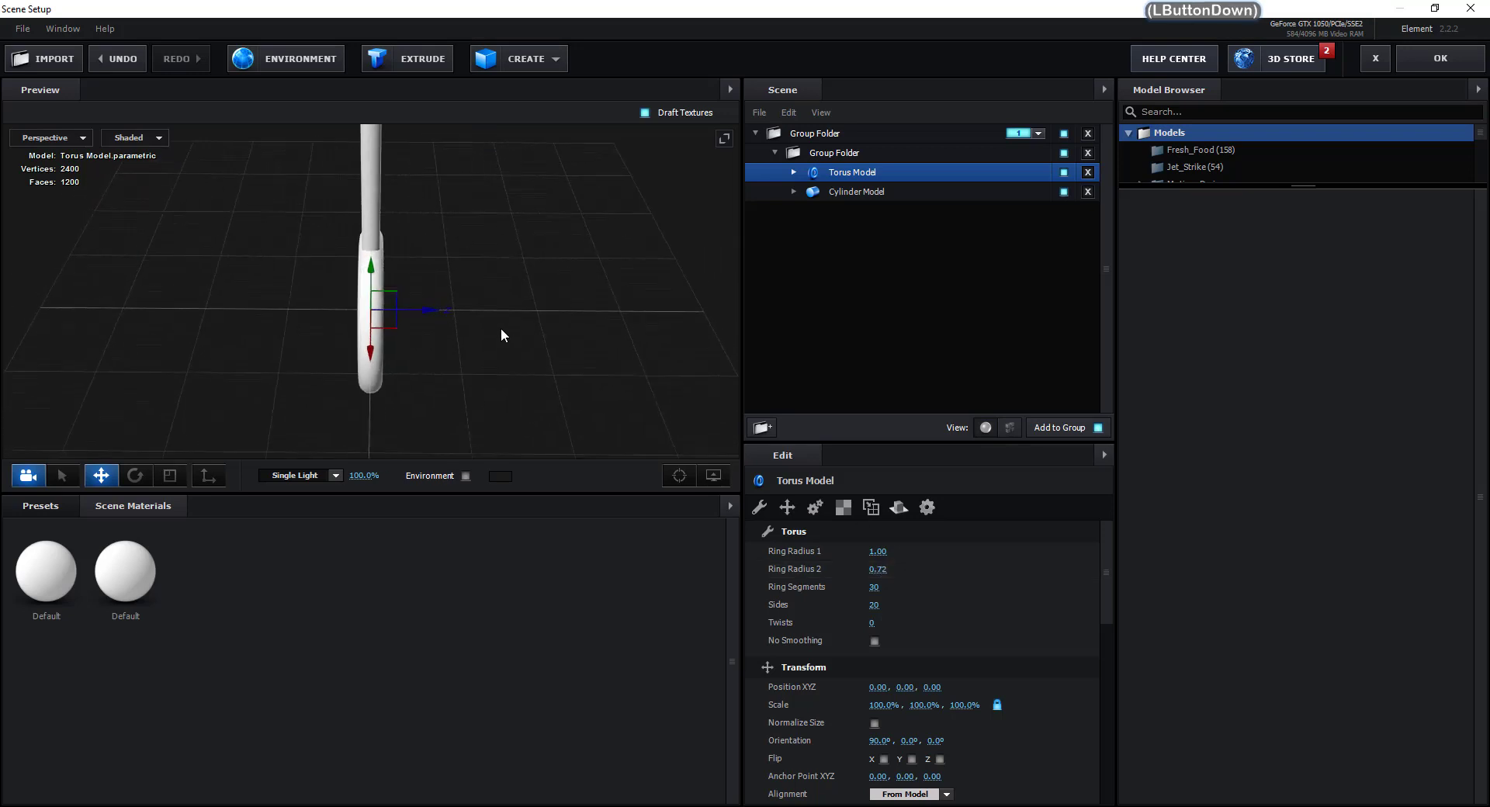
{"action": "left_click_drag", "start_coordinate": [871, 570], "coordinate": [880, 574]}
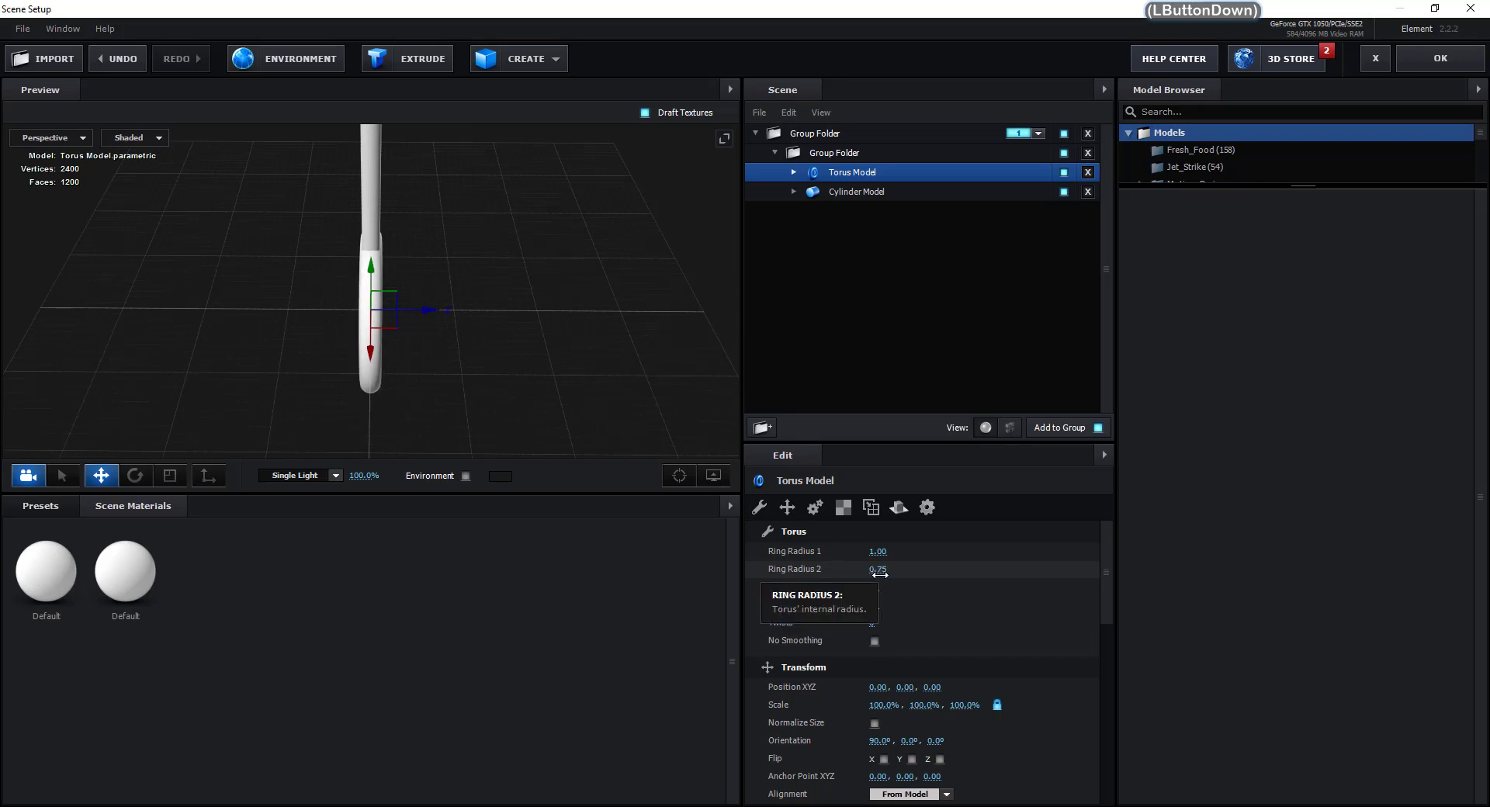
{"action": "left_click", "coordinate": [879, 573]}
{"action": "type", "text": ".70"}
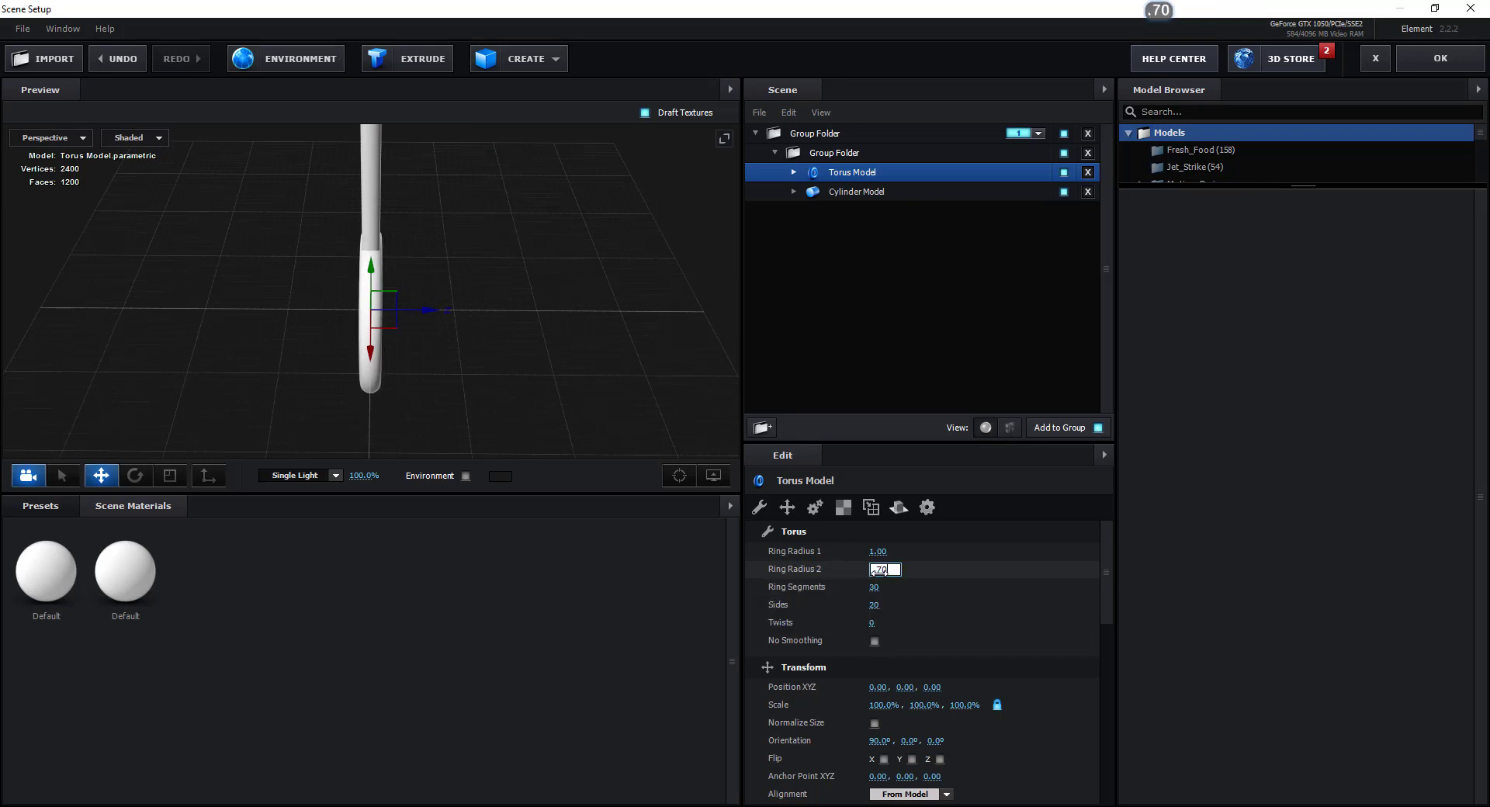
{"action": "key", "text": "Return"}
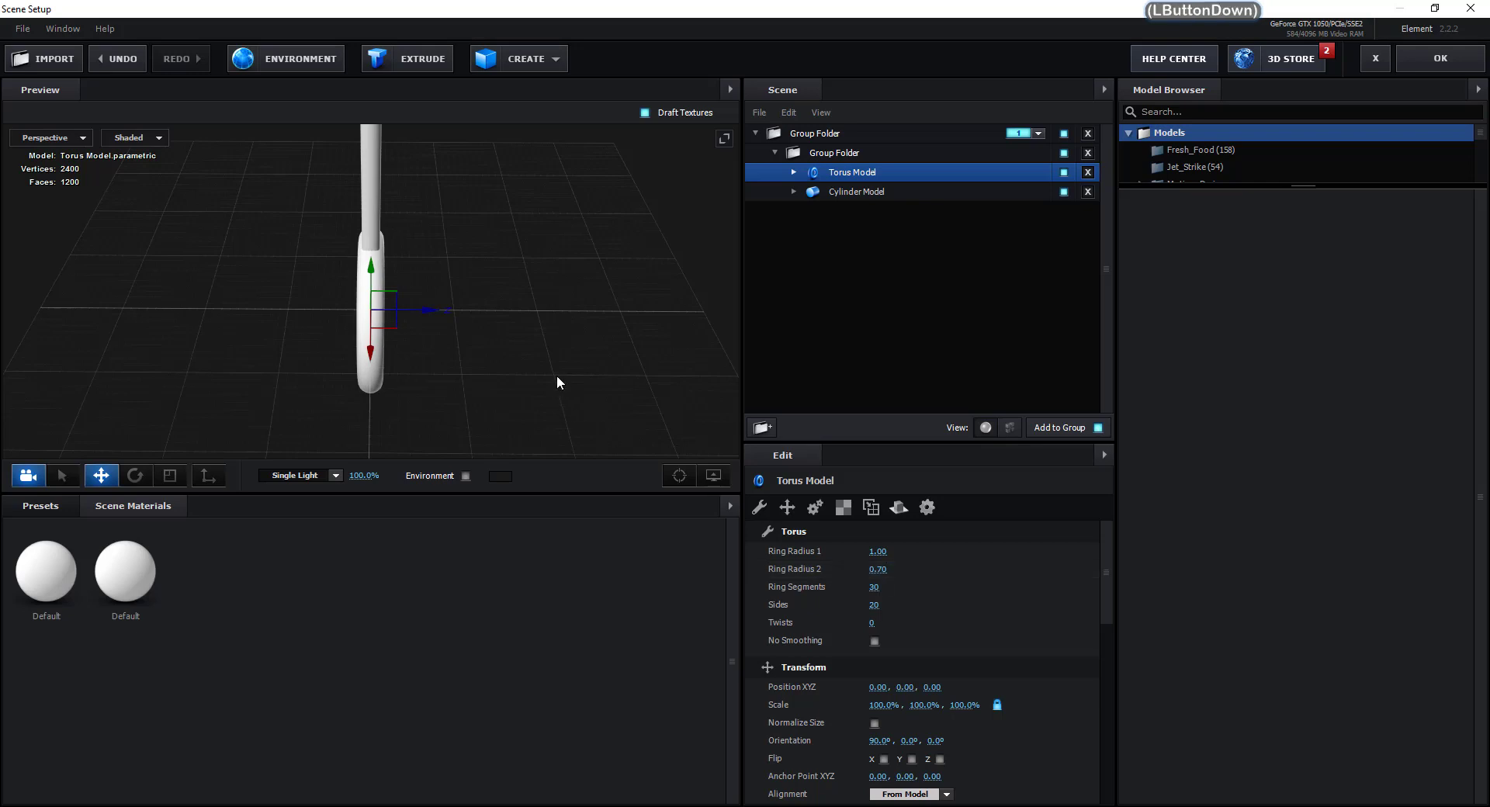
Add a sphere at the centre of the torus in the nested group folder
{"action": "left_click_drag", "start_coordinate": [556, 375], "coordinate": [677, 324]}
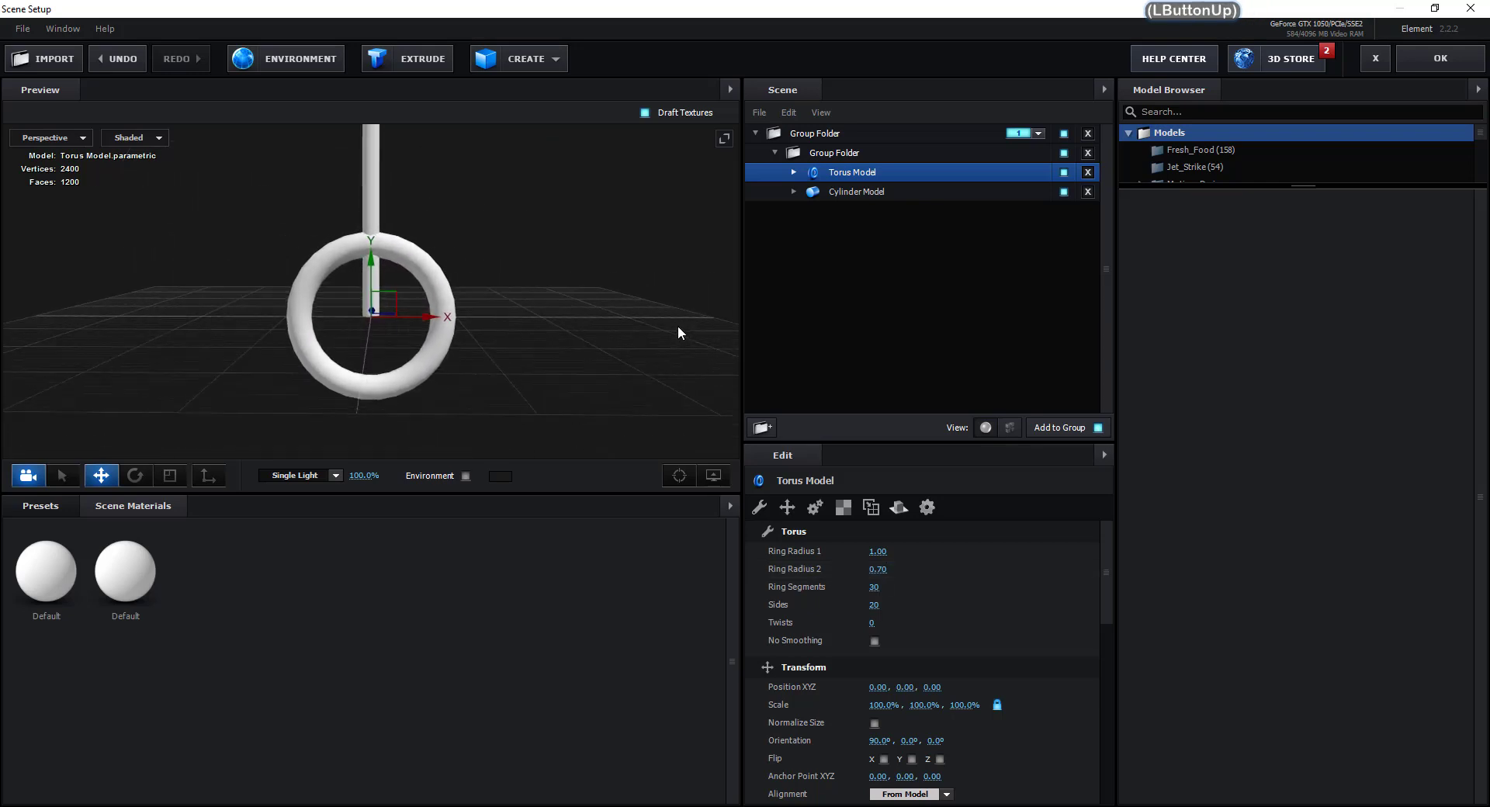
{"action": "left_click", "coordinate": [509, 56]}
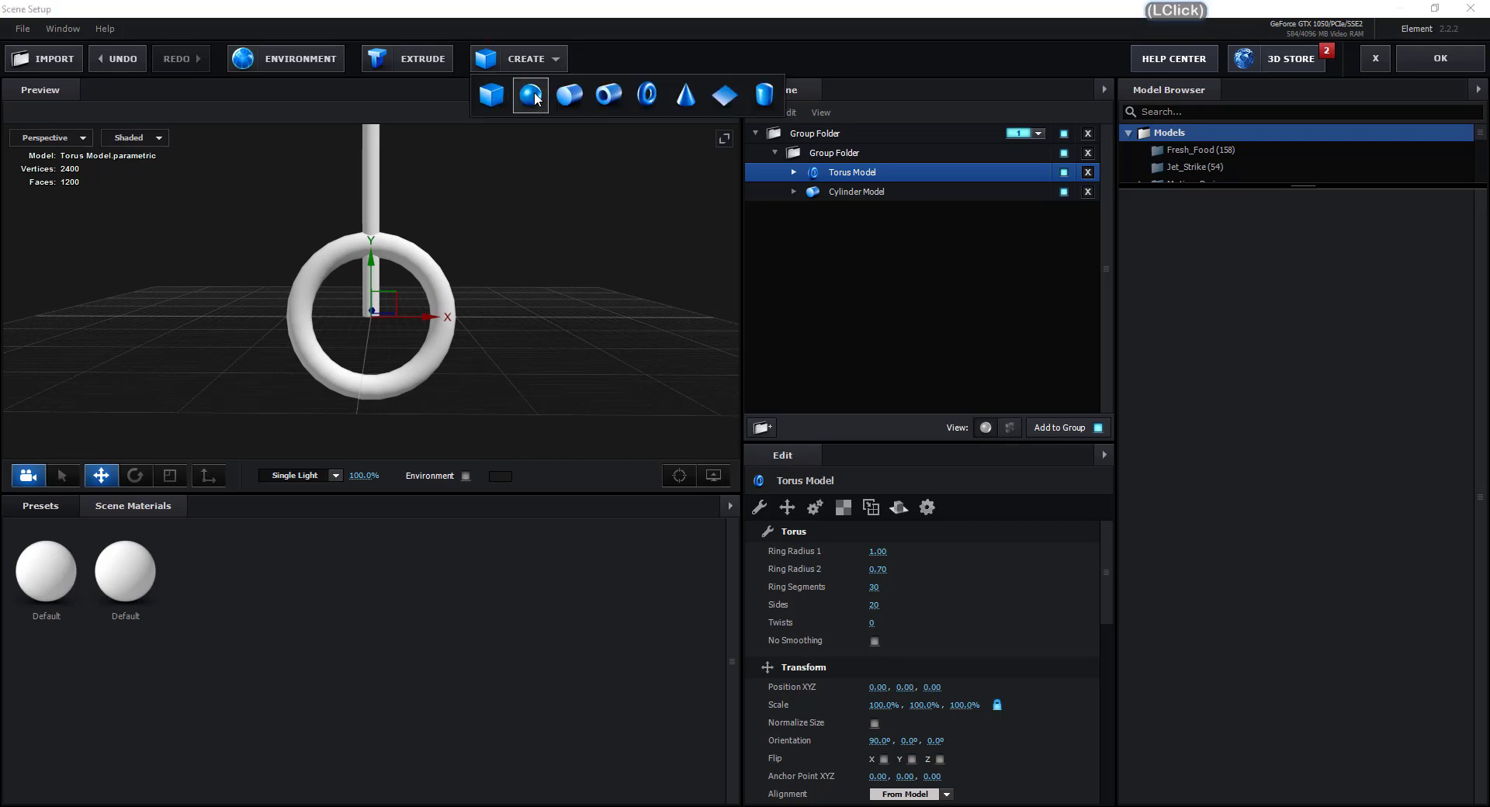
{"action": "left_click", "coordinate": [535, 93]}
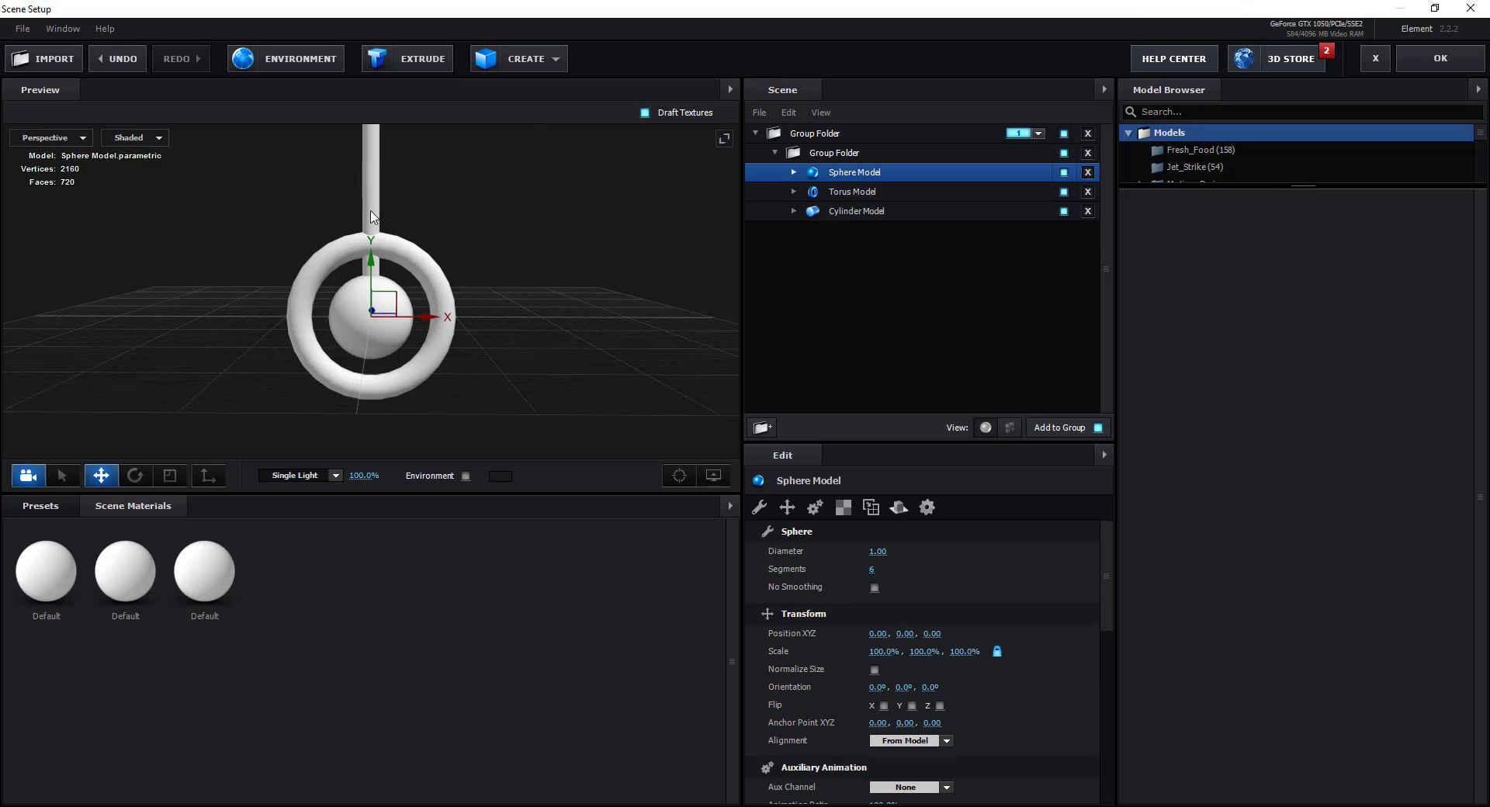
Raise the cylinder to a Y position of 10.81 so its lower end meets the torus's upper edge
{"action": "left_click", "coordinate": [857, 211]}
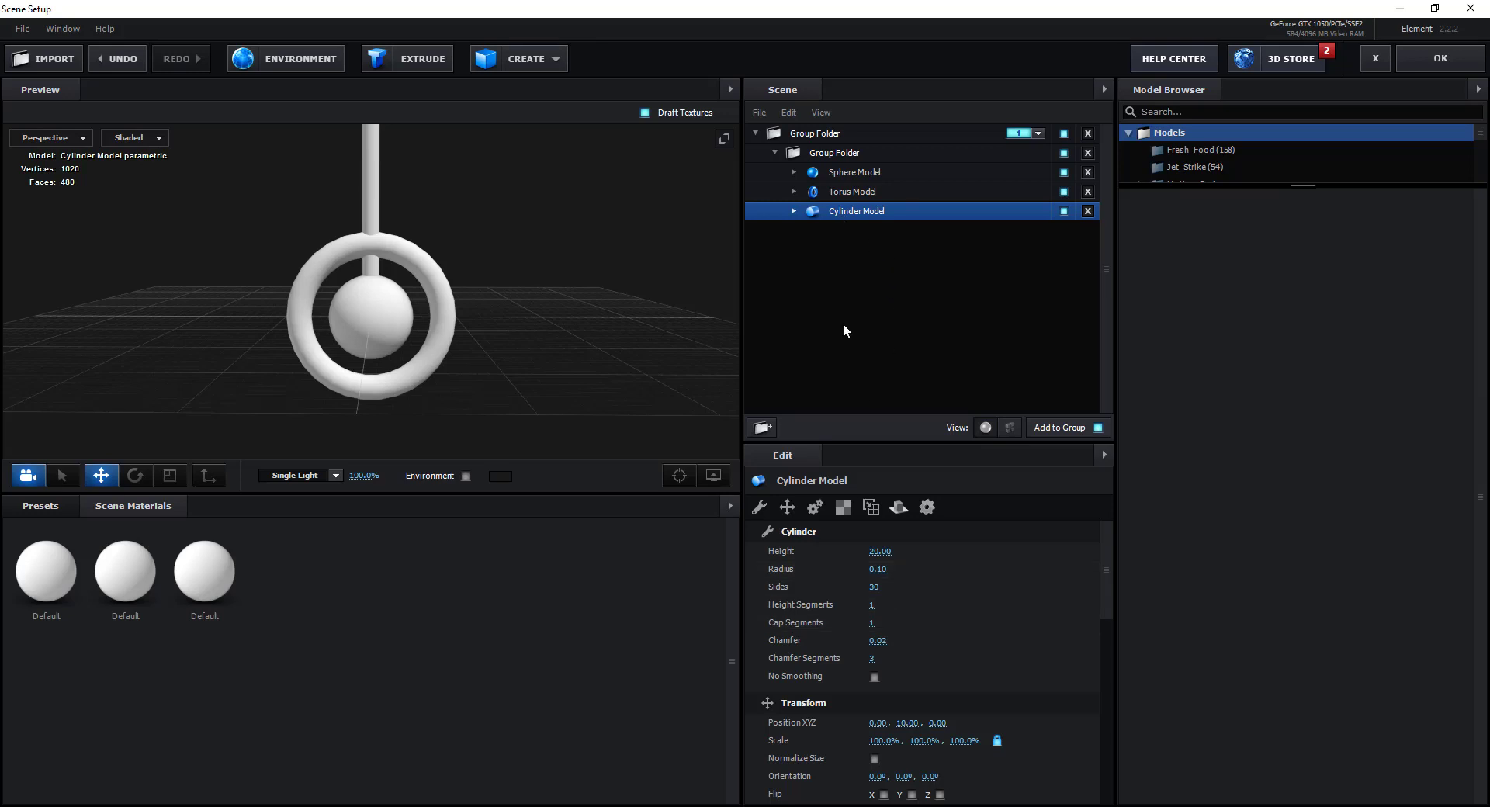
{"action": "left_click", "coordinate": [908, 724]}
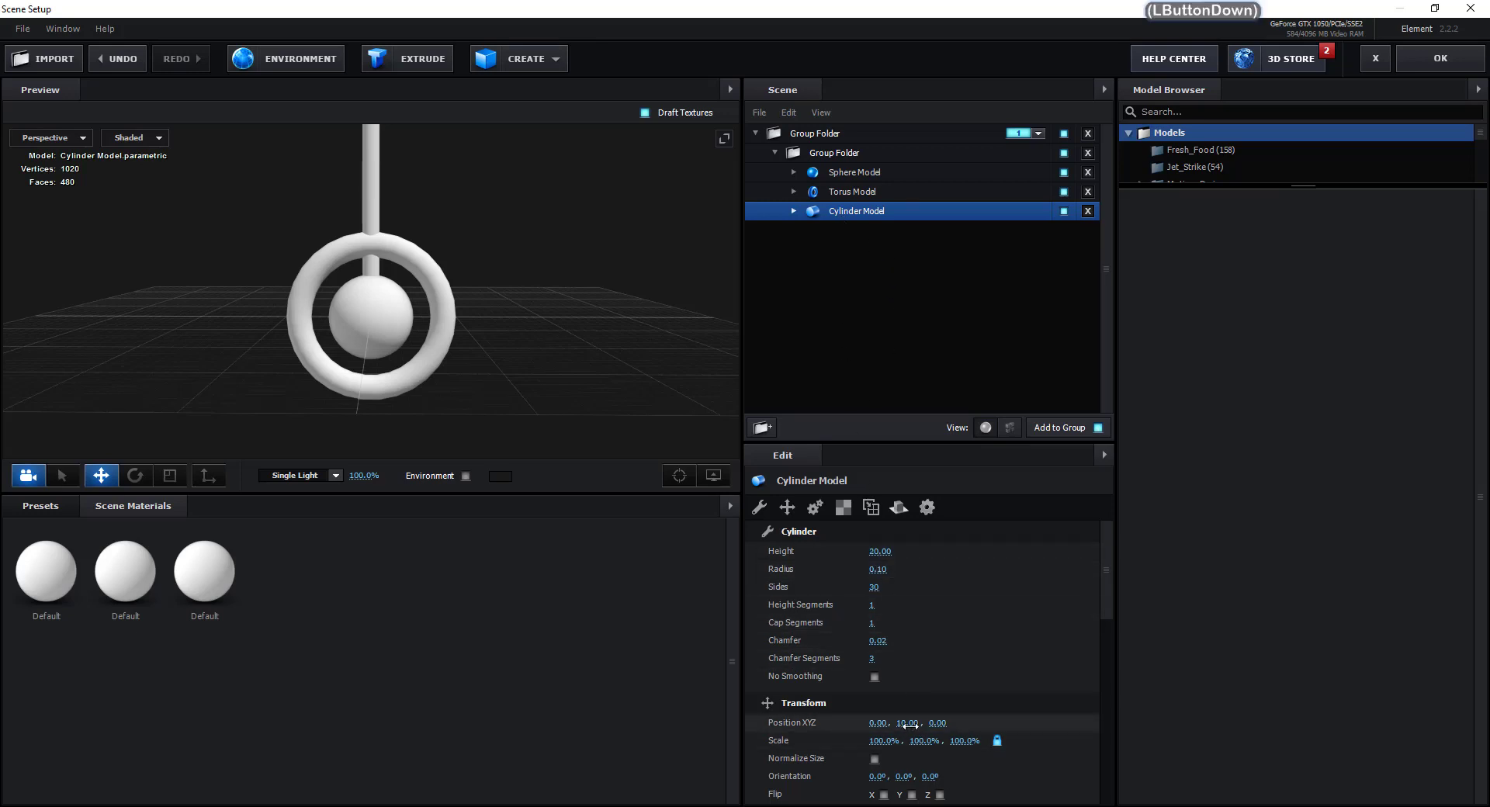
{"action": "left_click_drag", "start_coordinate": [936, 721], "coordinate": [960, 715]}
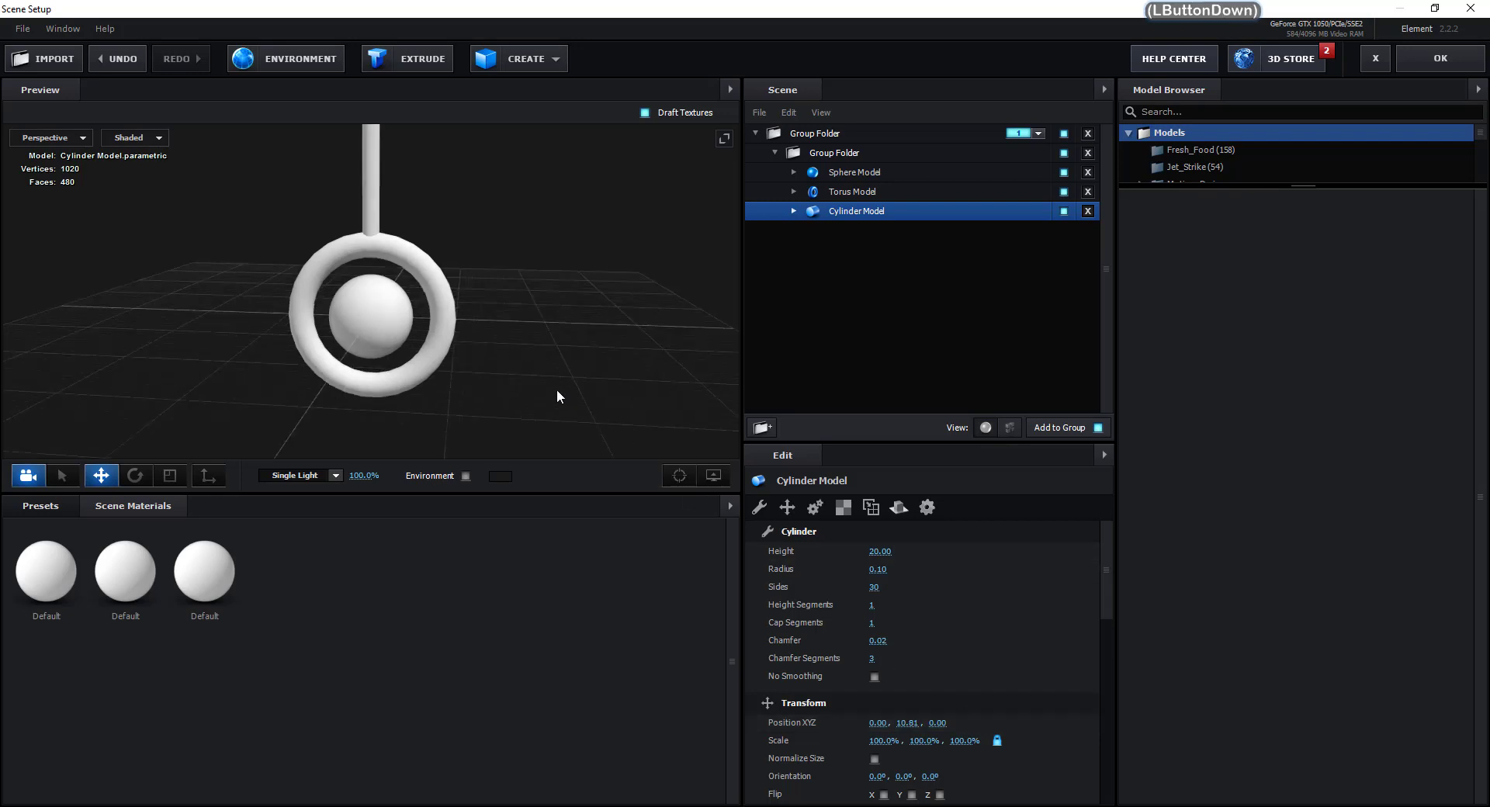
{"action": "left_click_drag", "start_coordinate": [557, 388], "coordinate": [624, 369]}
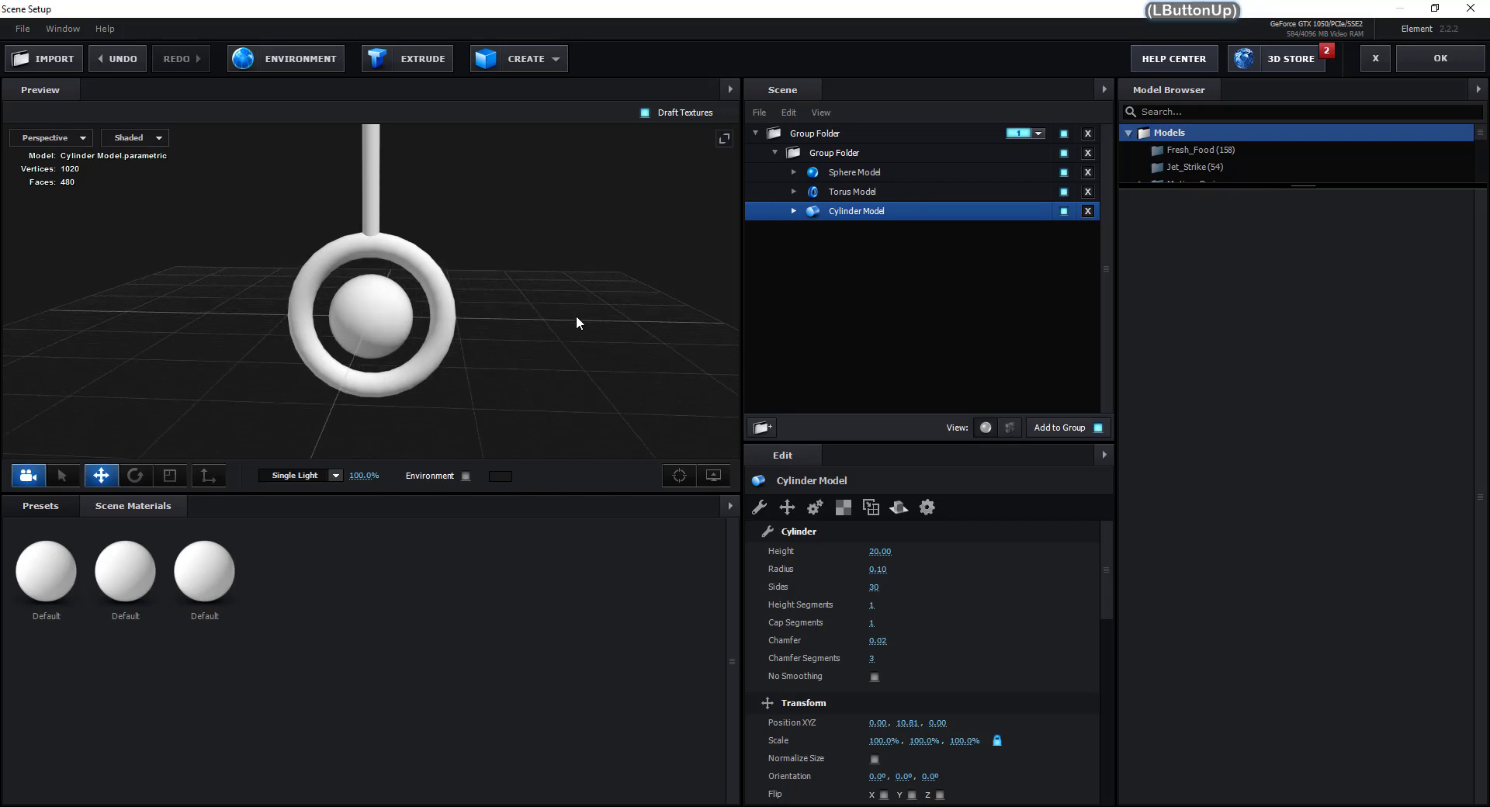
Move only the nested group folder's anchor point up to the cylinder's upper end, at about Y 20.44
{"action": "left_click", "coordinate": [774, 152]}
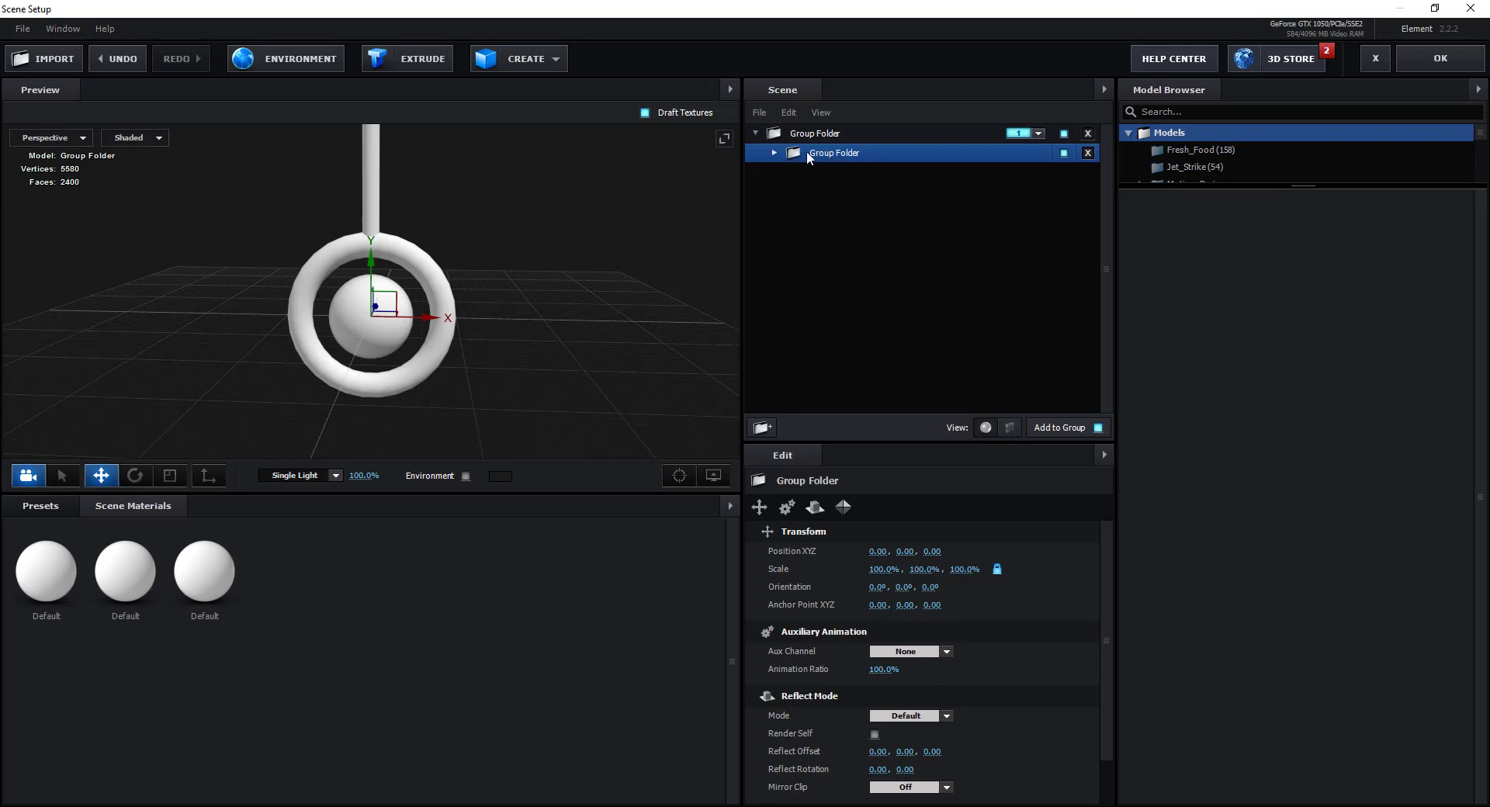
{"action": "left_click", "coordinate": [849, 152]}
{"action": "scroll", "coordinate": [482, 315], "scroll_direction": "down", "scroll_amount": 10}
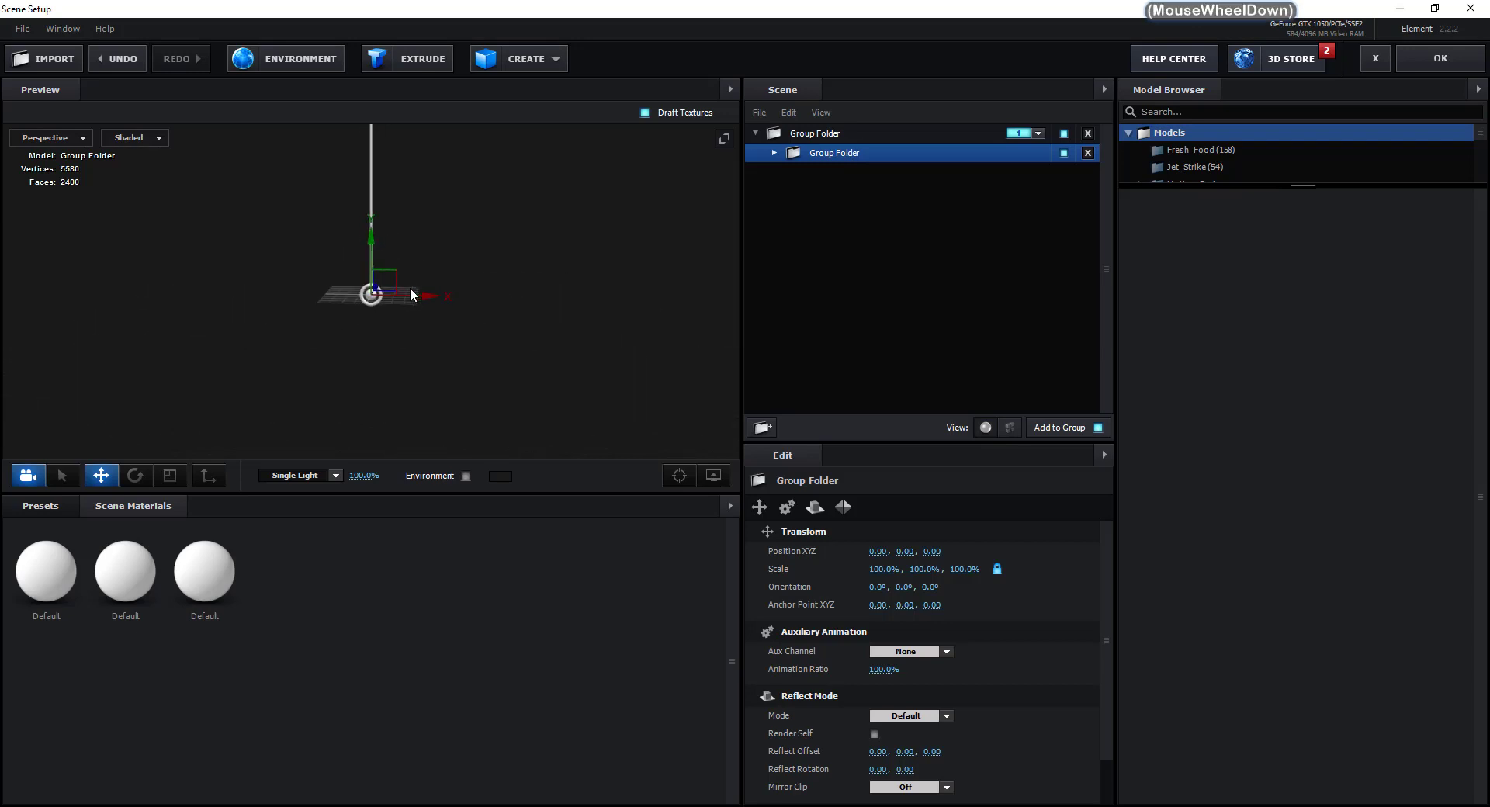
{"action": "scroll", "coordinate": [410, 288], "scroll_direction": "down", "scroll_amount": 1}
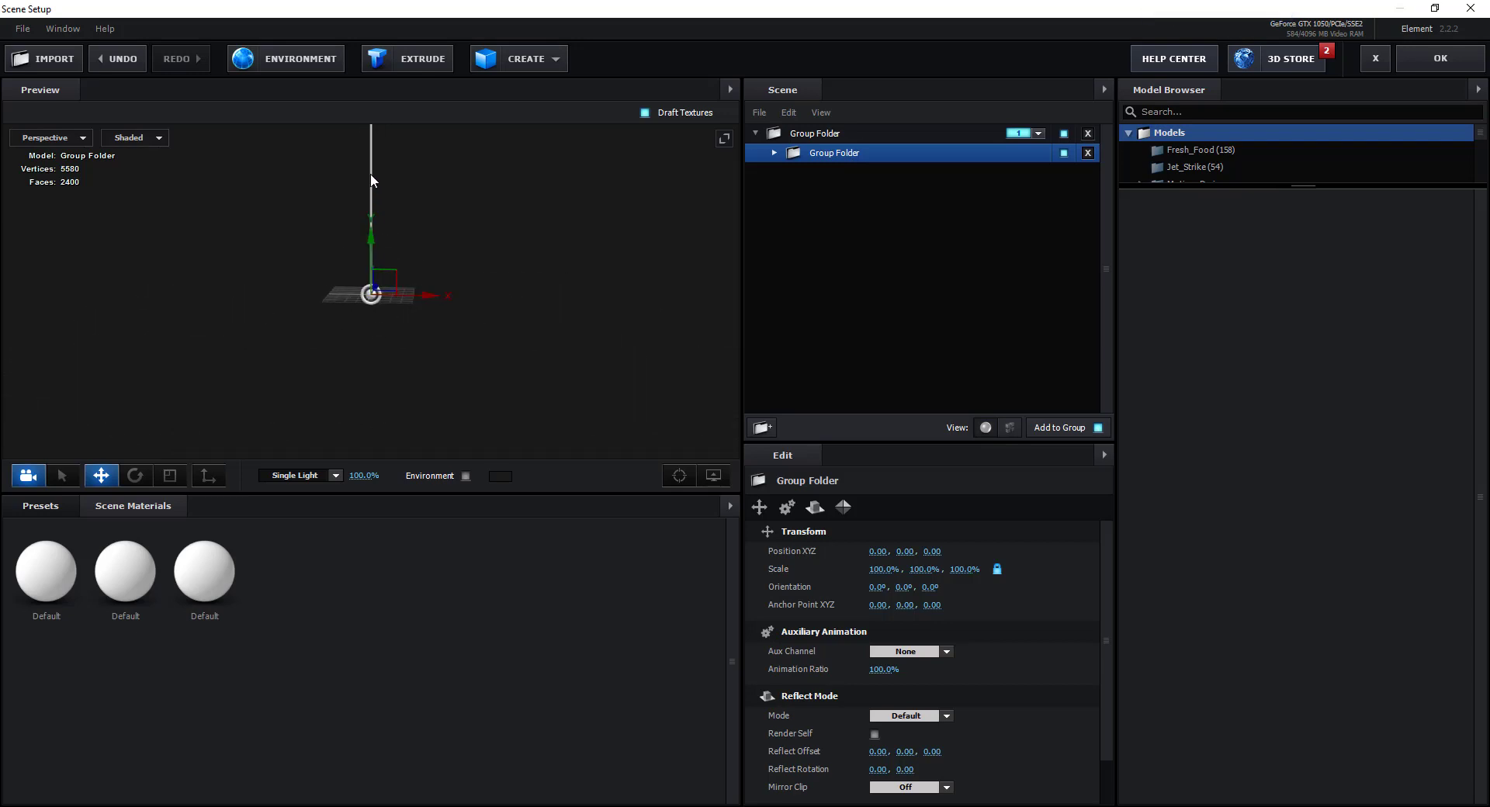
{"action": "scroll", "coordinate": [373, 178], "scroll_direction": "down", "scroll_amount": 2}
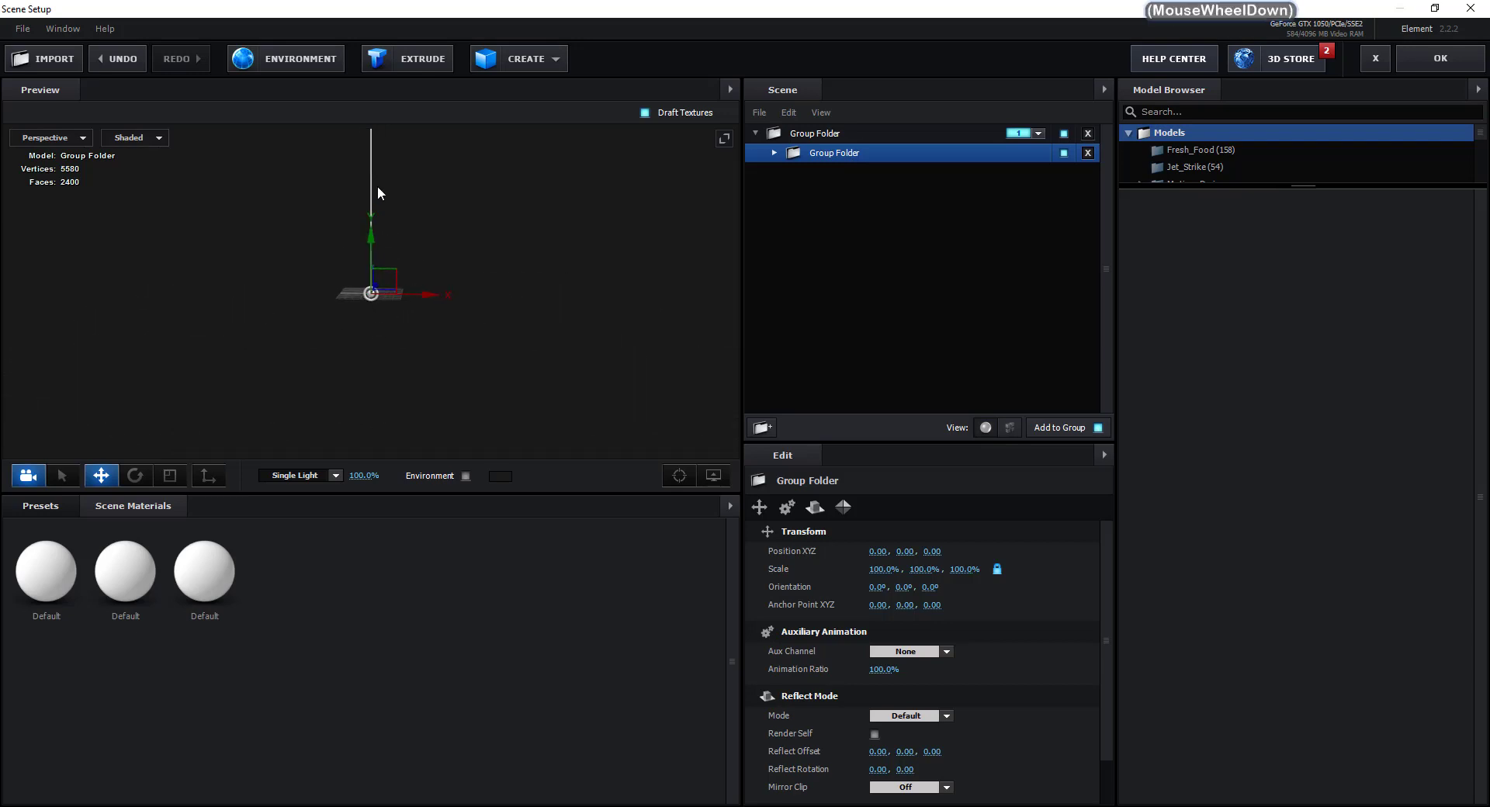
{"action": "left_click", "coordinate": [209, 477]}
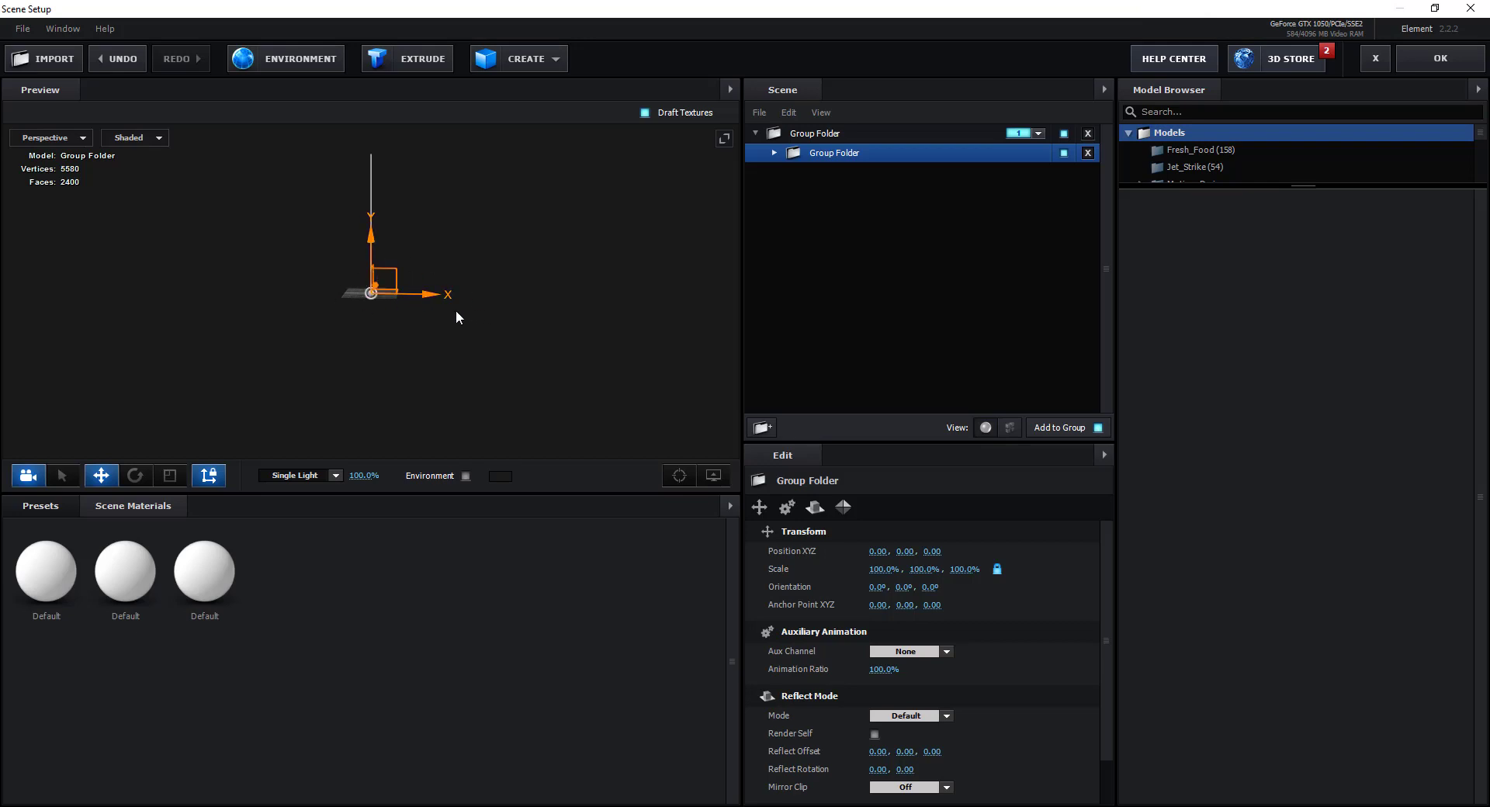
{"action": "left_click_drag", "start_coordinate": [372, 236], "coordinate": [397, 95]}
Fine-tune the nested group folder's anchor point to Y 20.70 at the rod's tip and leave anchor point editing
{"action": "scroll", "coordinate": [385, 207], "scroll_direction": "up", "scroll_amount": 1}
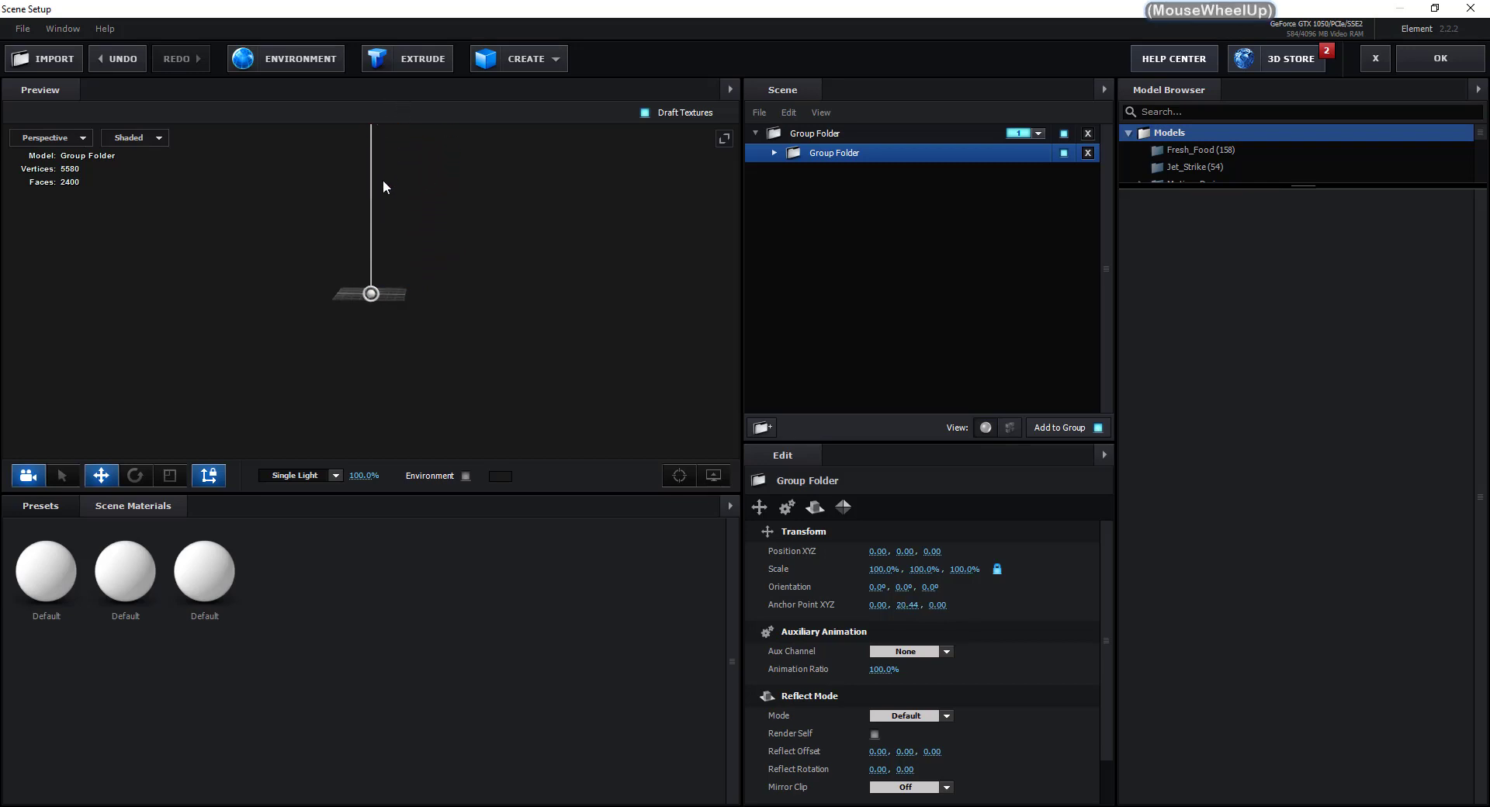
{"action": "mouse_move", "coordinate": [383, 188]}
{"action": "left_mouse_down"}
{"action": "mouse_move", "coordinate": [398, 314]}
{"action": "mouse_move", "coordinate": [392, 209]}
{"action": "left_mouse_up"}
{"action": "scroll", "coordinate": [398, 262], "scroll_direction": "up", "scroll_amount": 2}
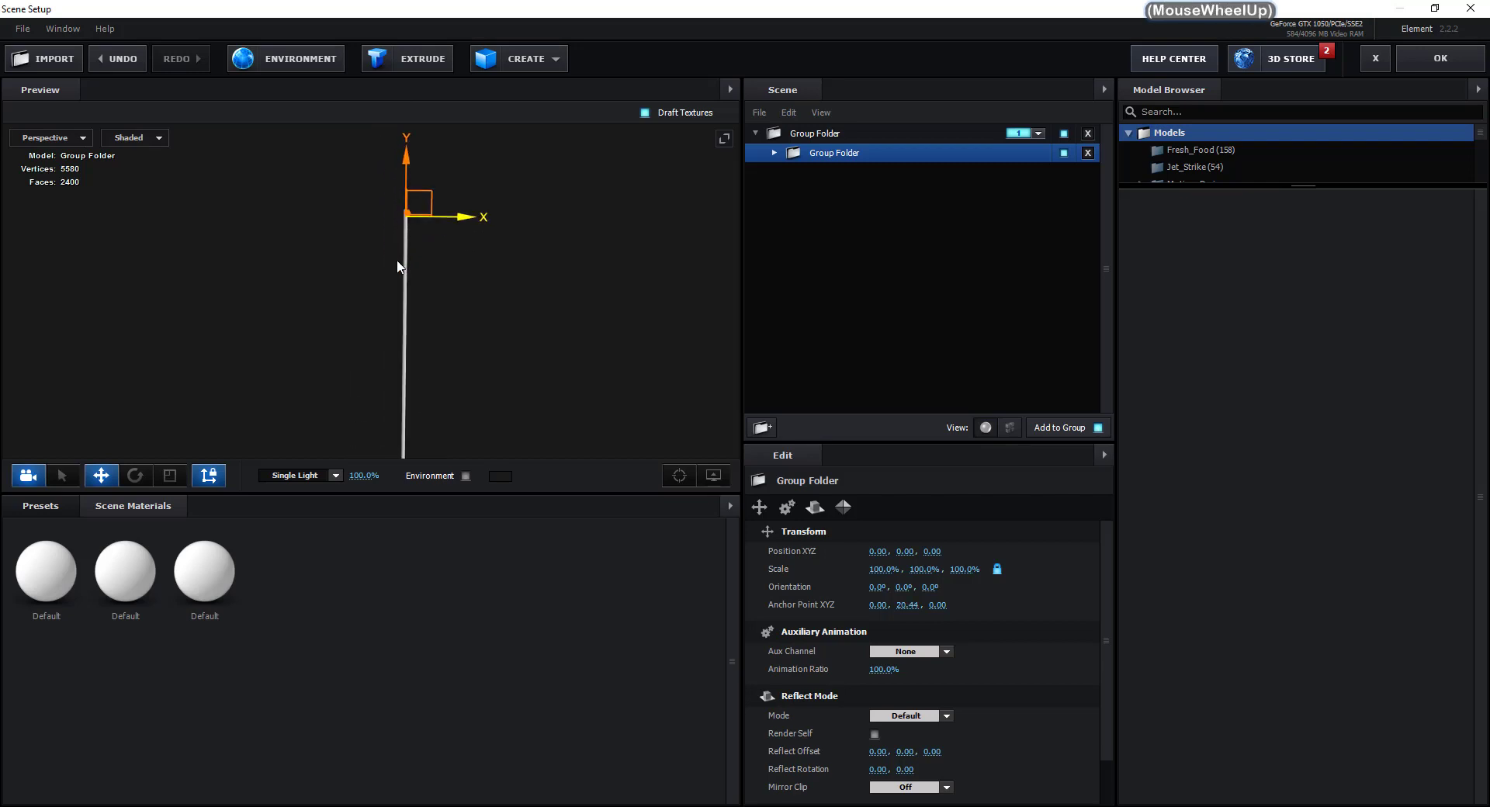
{"action": "left_click_drag", "start_coordinate": [418, 136], "coordinate": [420, 128]}
{"action": "mouse_move", "coordinate": [419, 243]}
{"action": "left_mouse_down"}
{"action": "mouse_move", "coordinate": [438, 265]}
{"action": "mouse_move", "coordinate": [556, 295]}
{"action": "mouse_move", "coordinate": [403, 292]}
{"action": "mouse_move", "coordinate": [439, 283]}
{"action": "mouse_move", "coordinate": [429, 250]}
{"action": "left_mouse_up"}
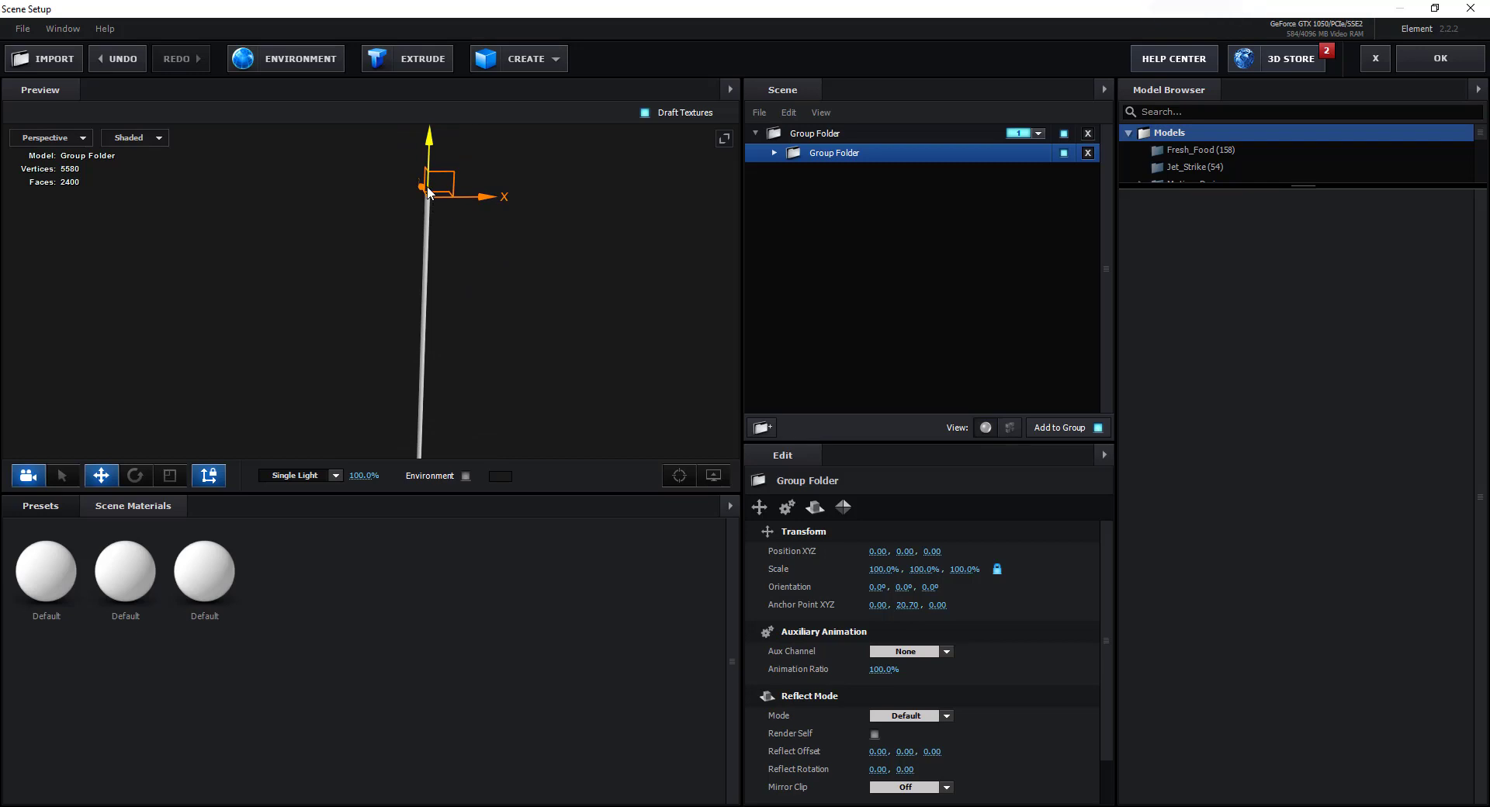
{"action": "left_click", "coordinate": [217, 481]}
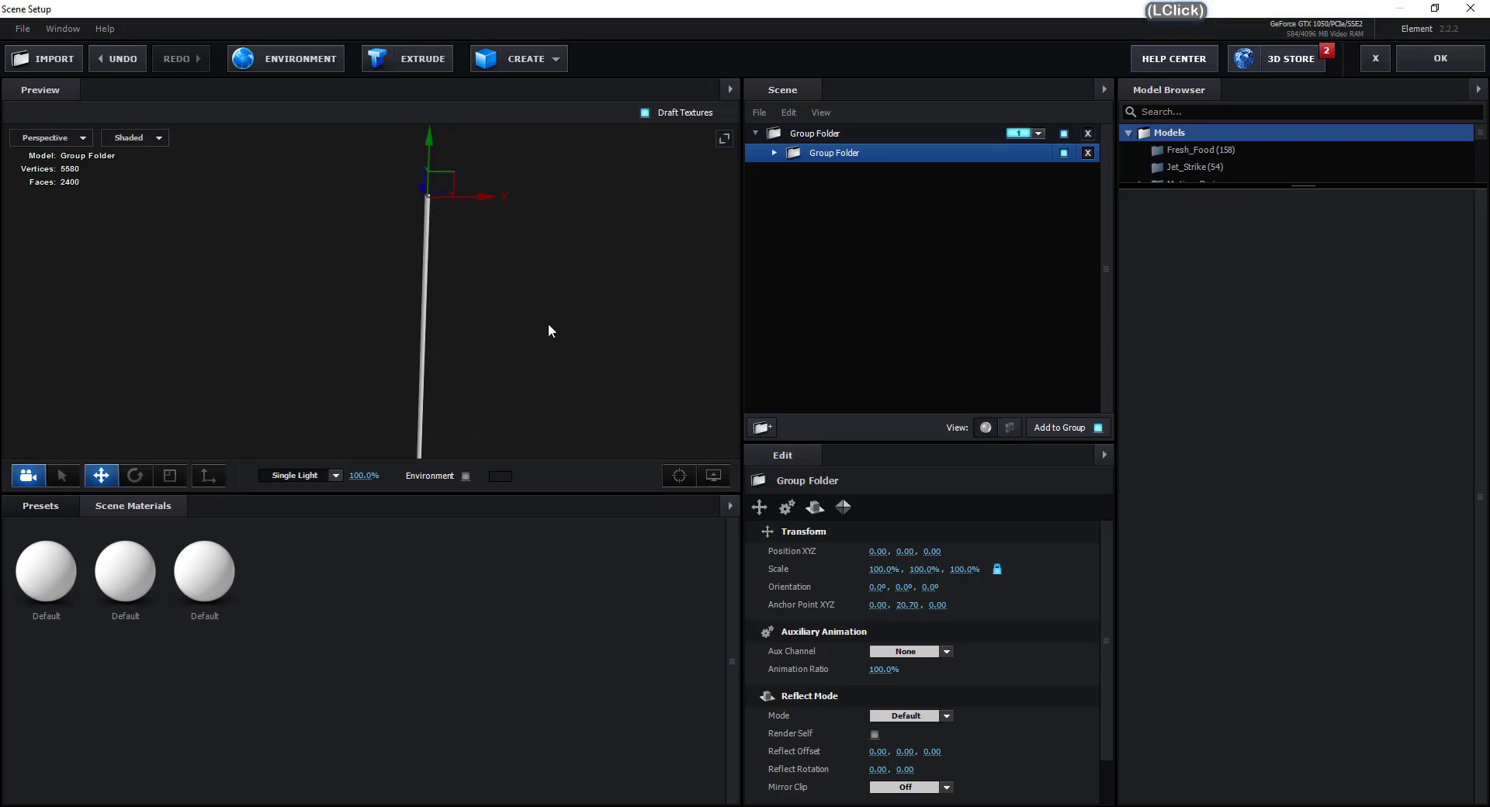
Apply the Chrome preset from the Physical materials to the whole nested group folder
{"action": "scroll", "coordinate": [535, 342], "scroll_direction": "down", "scroll_amount": 2}
{"action": "left_click", "coordinate": [675, 476]}
{"action": "scroll", "coordinate": [375, 423], "scroll_direction": "up", "scroll_amount": 4}
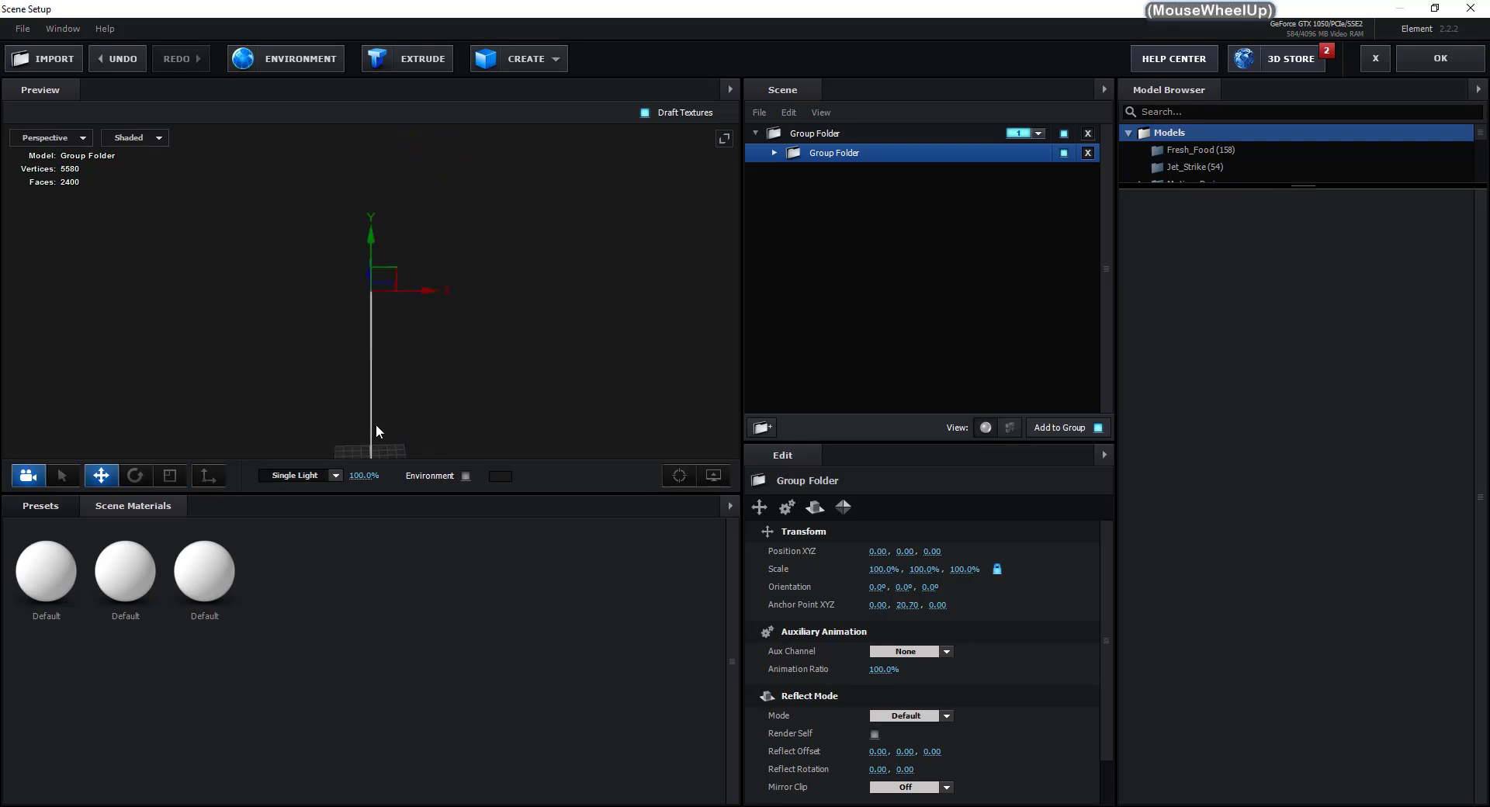
{"action": "left_click_drag", "start_coordinate": [386, 366], "coordinate": [406, 297]}
{"action": "scroll", "coordinate": [407, 296], "scroll_direction": "up", "scroll_amount": 5}
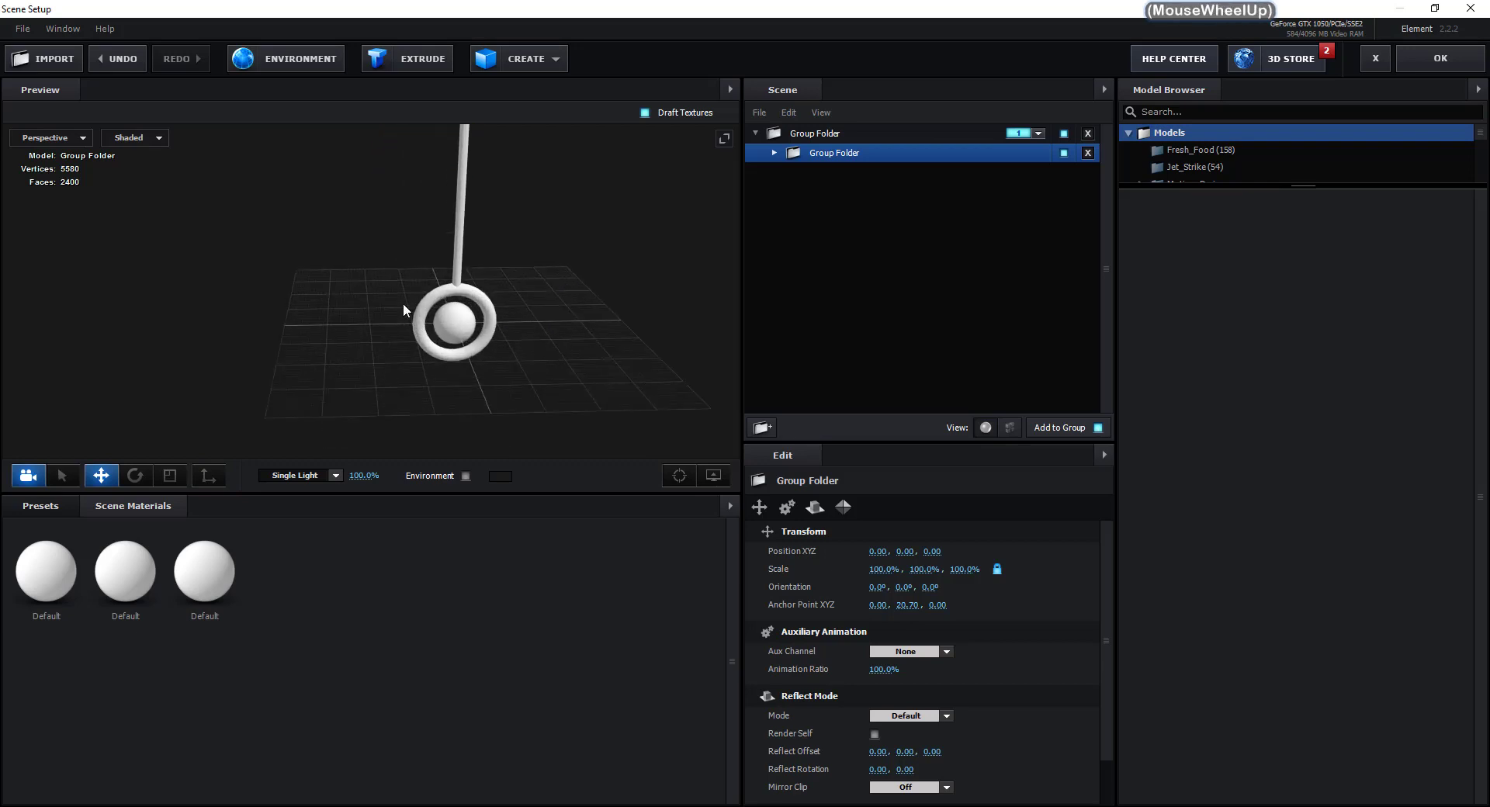
{"action": "left_click_drag", "start_coordinate": [590, 405], "coordinate": [491, 396]}
{"action": "scroll", "coordinate": [570, 386], "scroll_direction": "down", "scroll_amount": 2}
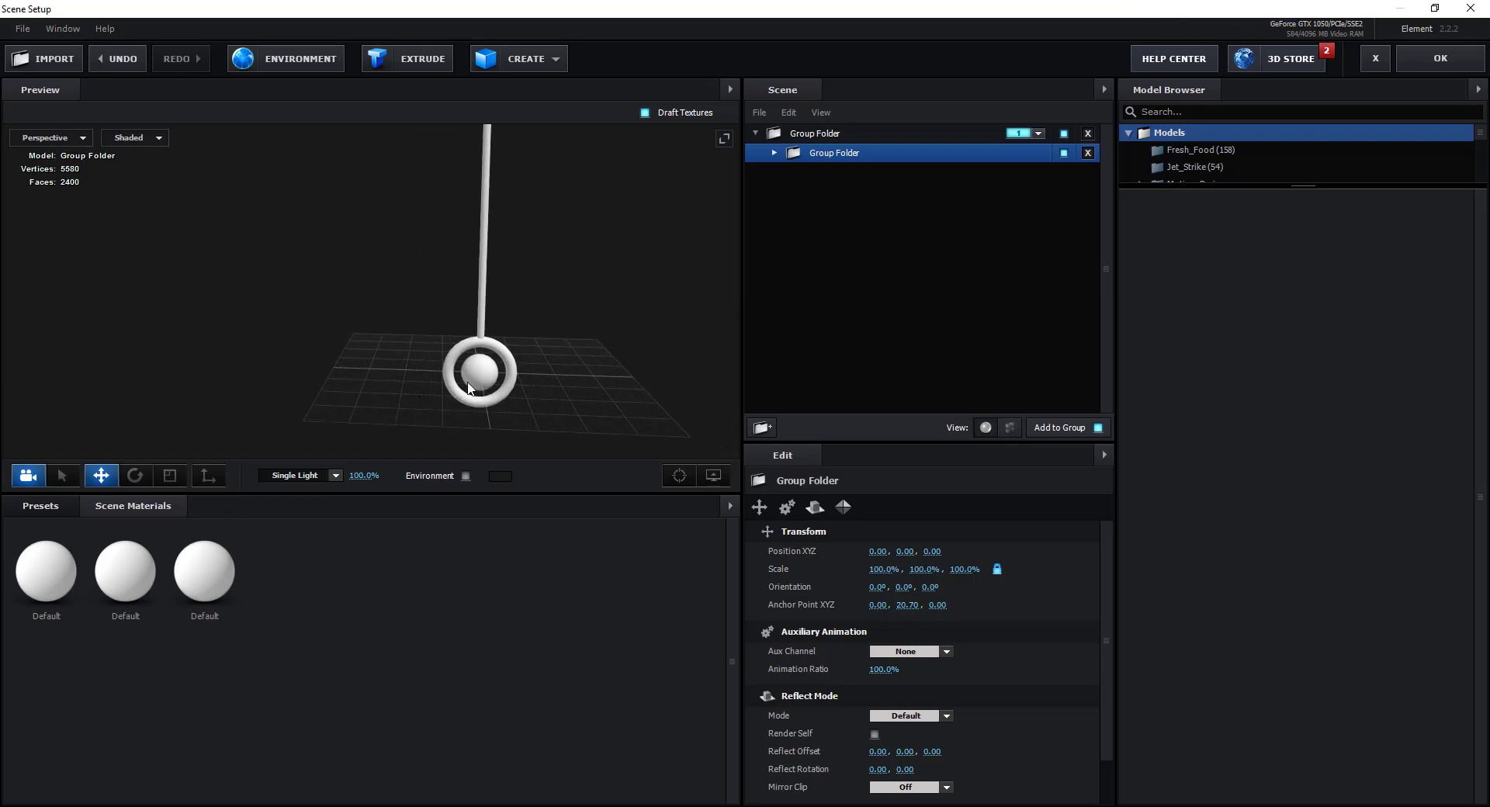
{"action": "left_click", "coordinate": [40, 504]}
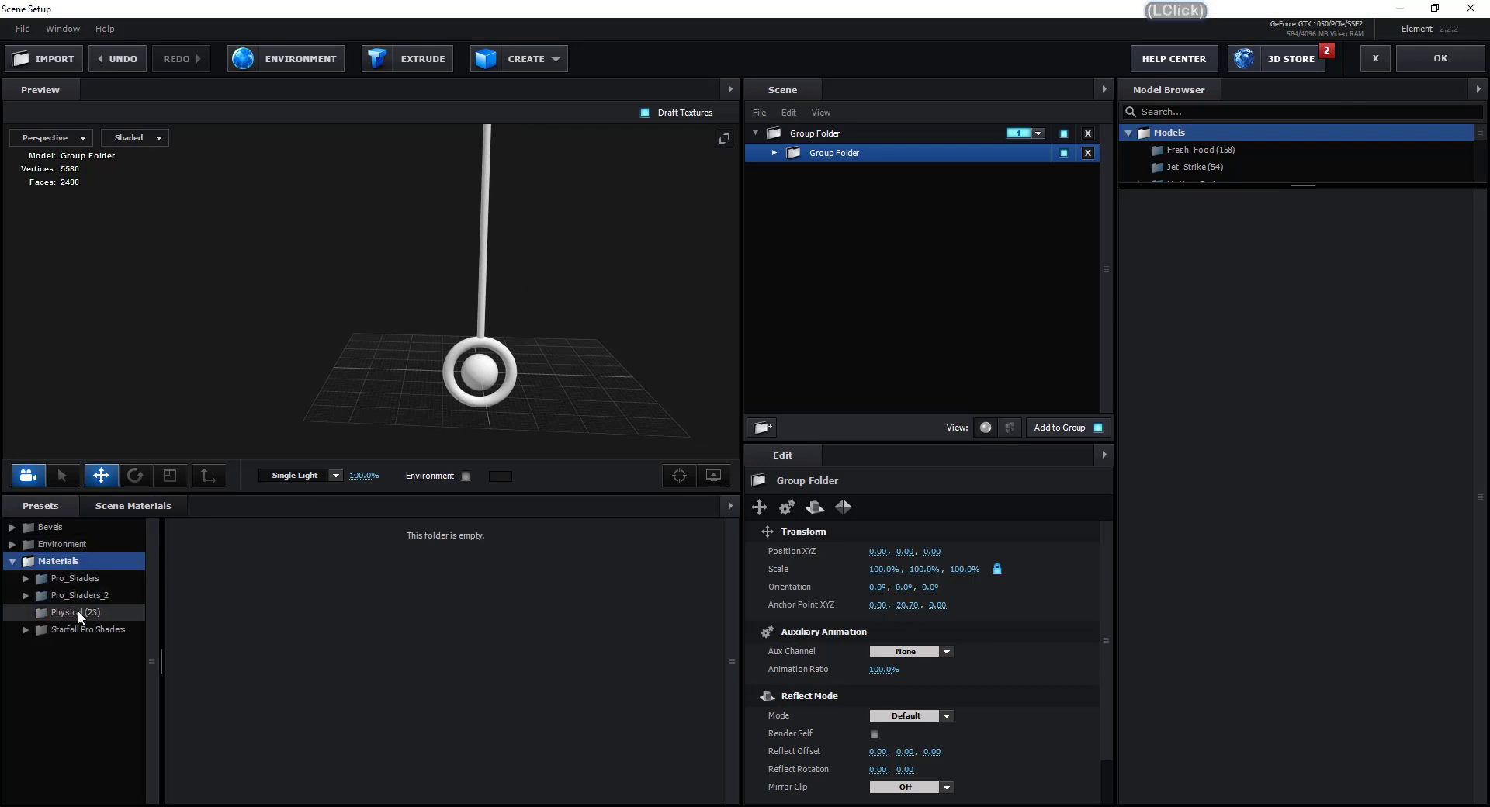
{"action": "left_click", "coordinate": [81, 616]}
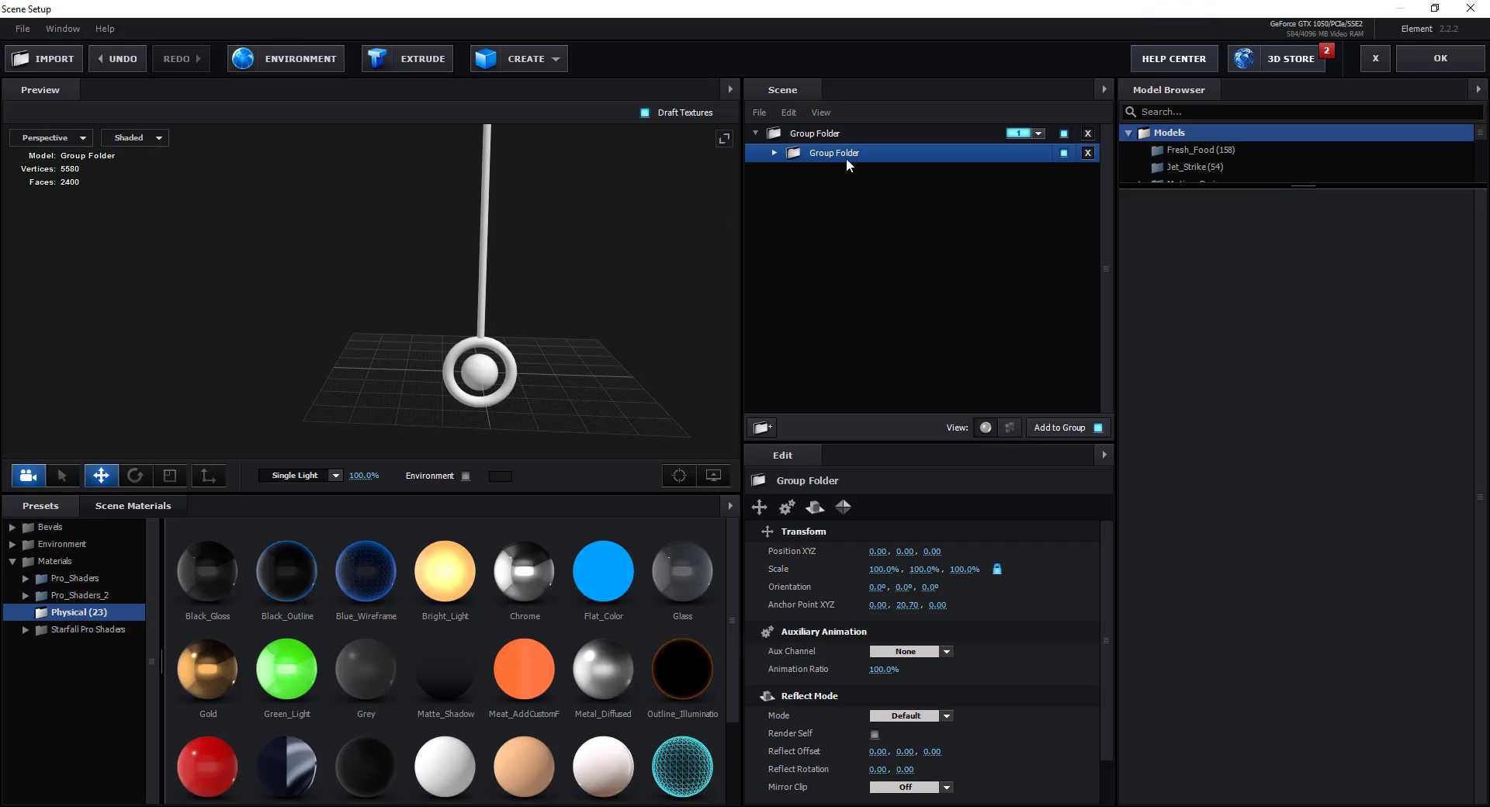
{"action": "left_click", "coordinate": [519, 578]}
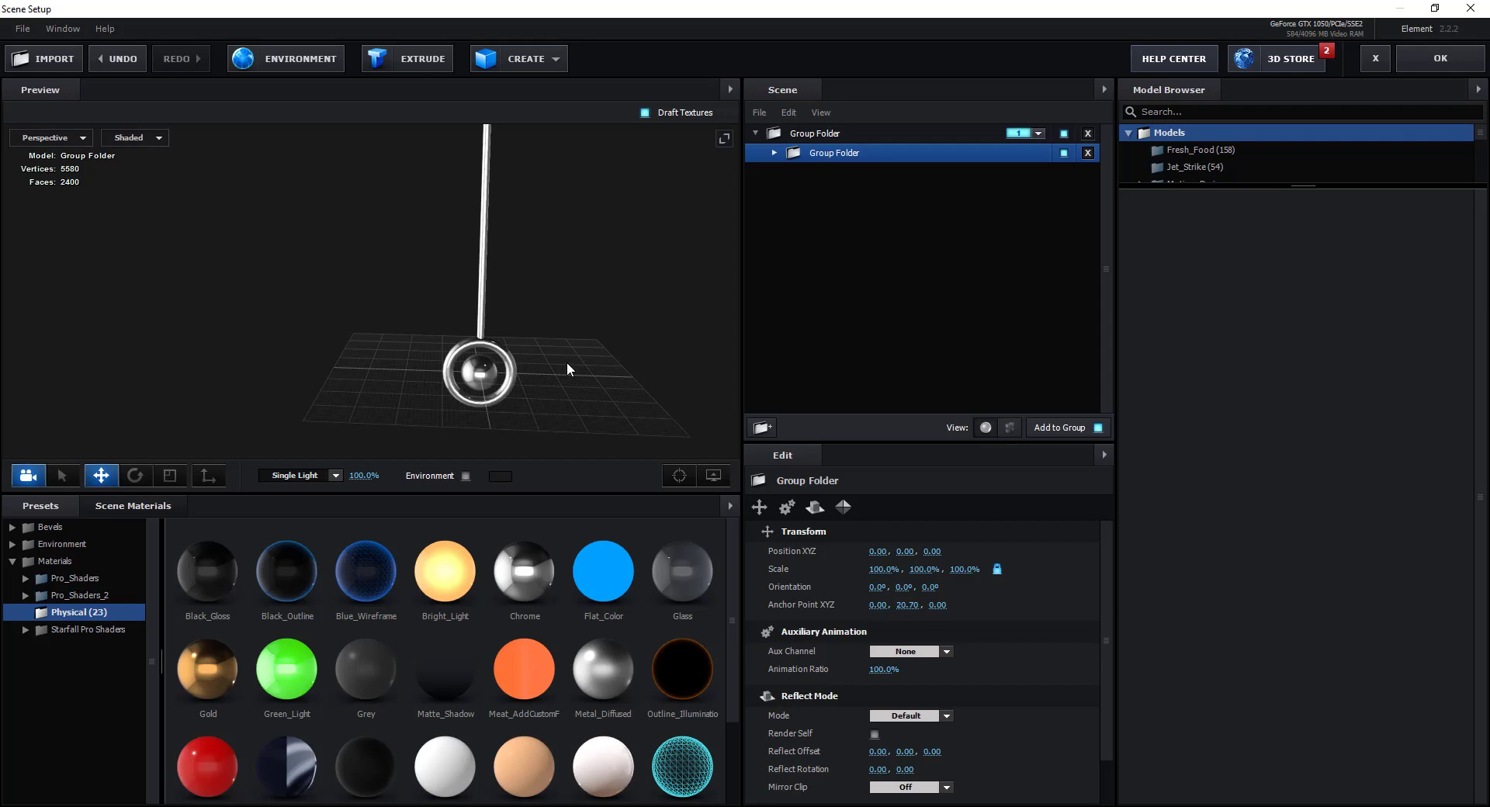
Apply the Bright_Light preset from the Physical materials to the sphere inside the nested group folder
{"action": "left_click", "coordinate": [773, 154]}
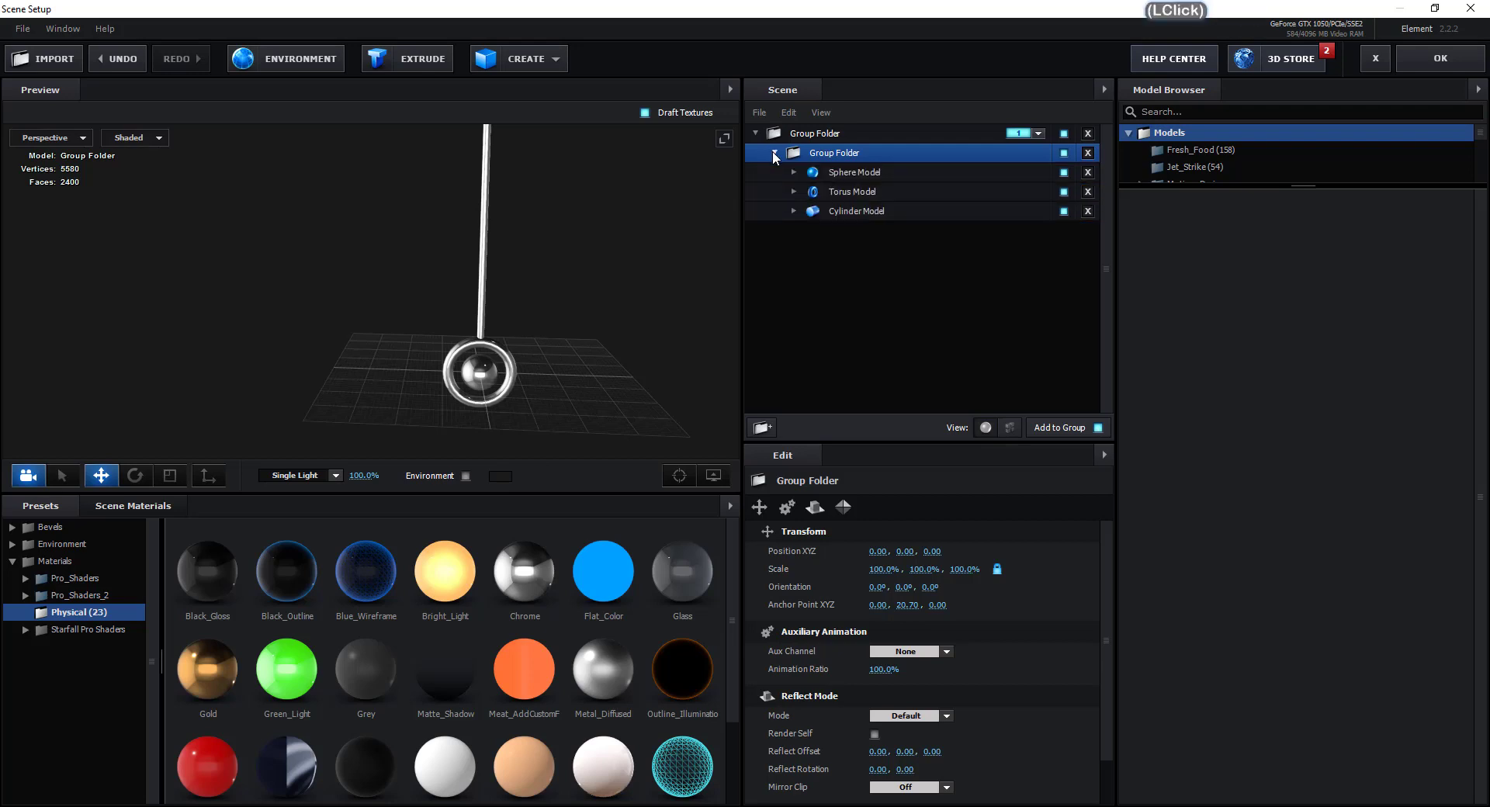
{"action": "left_click", "coordinate": [851, 174]}
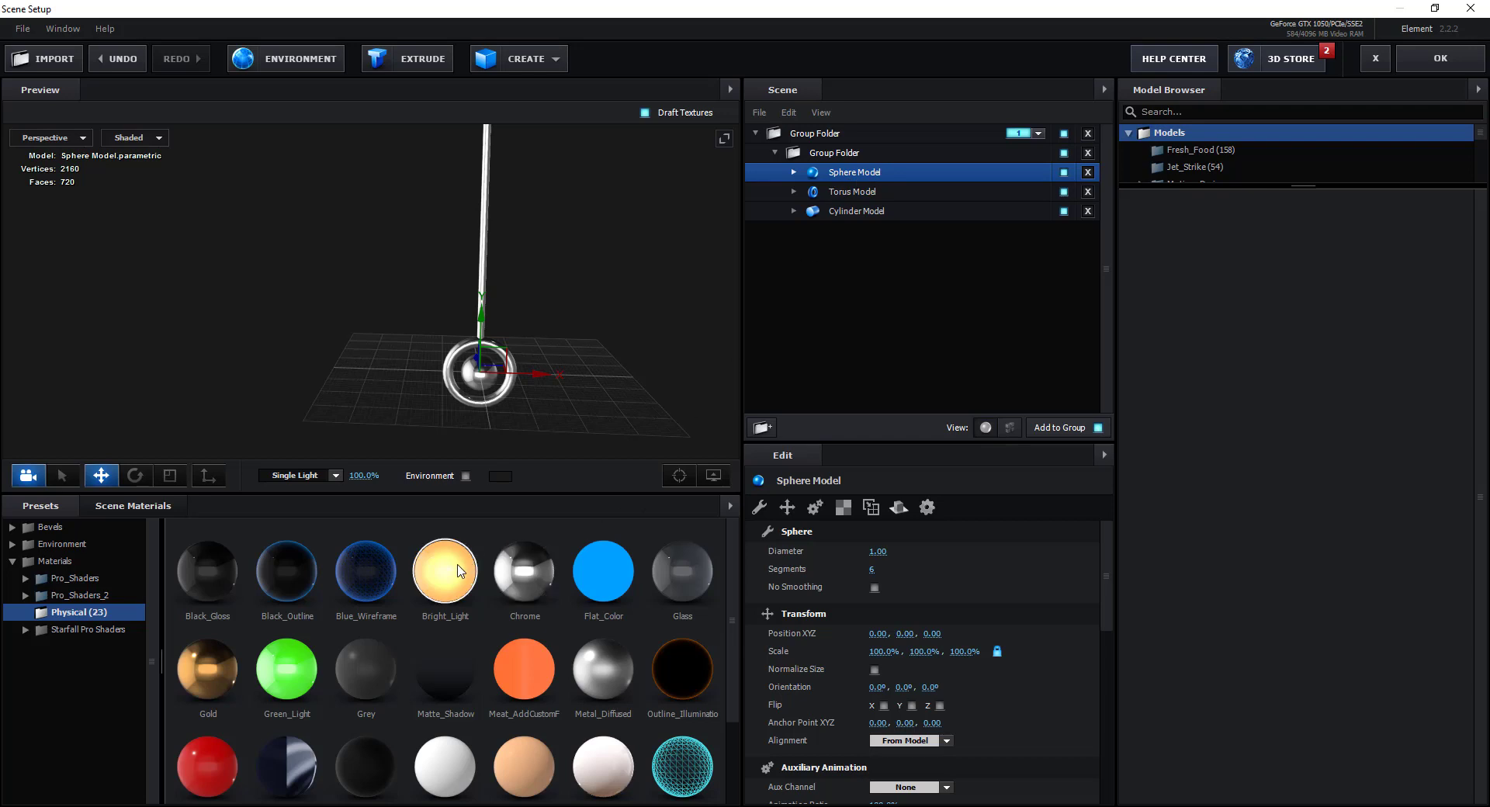
{"action": "left_click_drag", "start_coordinate": [449, 583], "coordinate": [853, 178]}
{"action": "left_click_drag", "start_coordinate": [429, 580], "coordinate": [815, 183]}
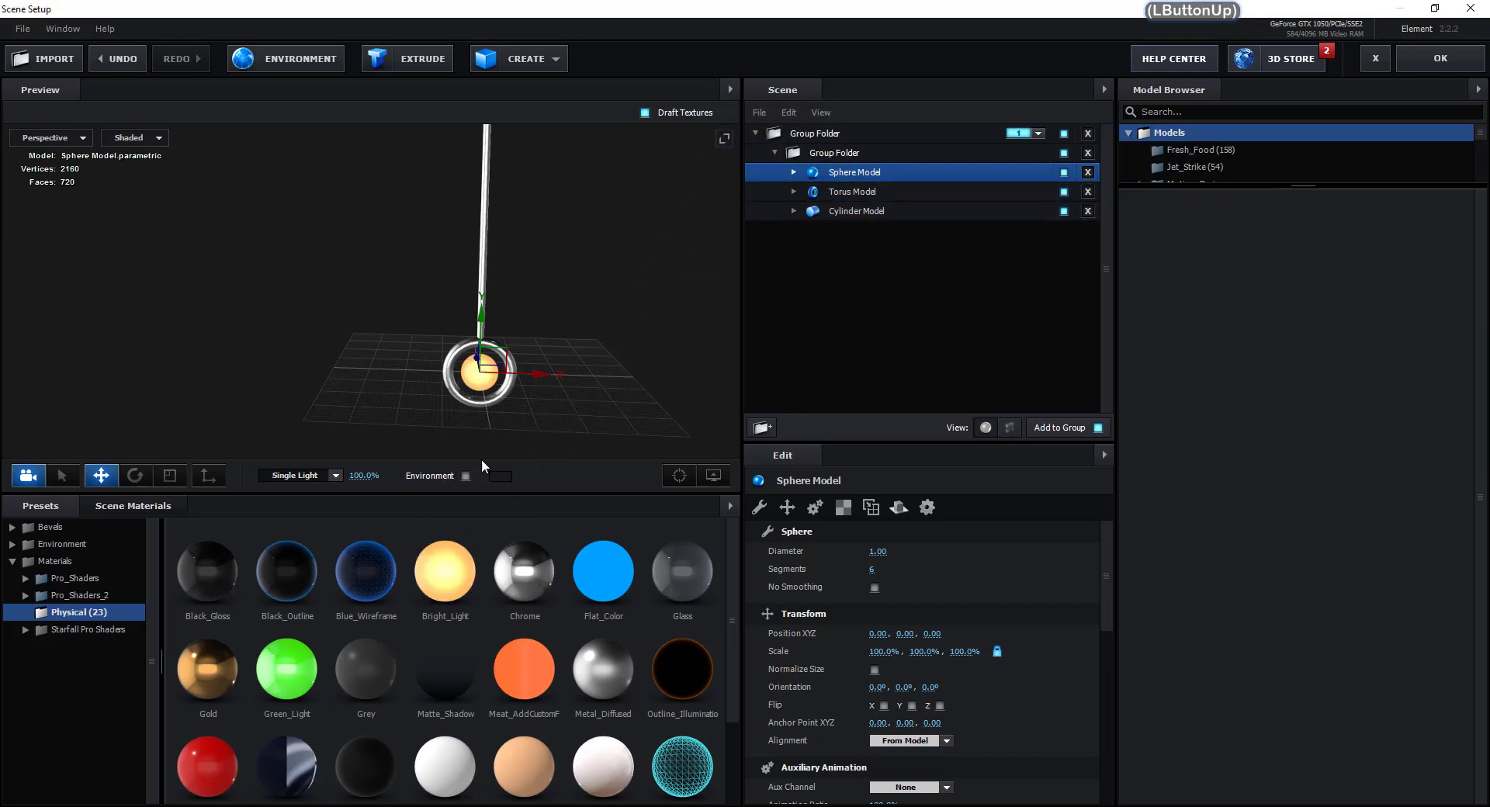
Remove the unused materials from the scene's material list
{"action": "left_click", "coordinate": [124, 505]}
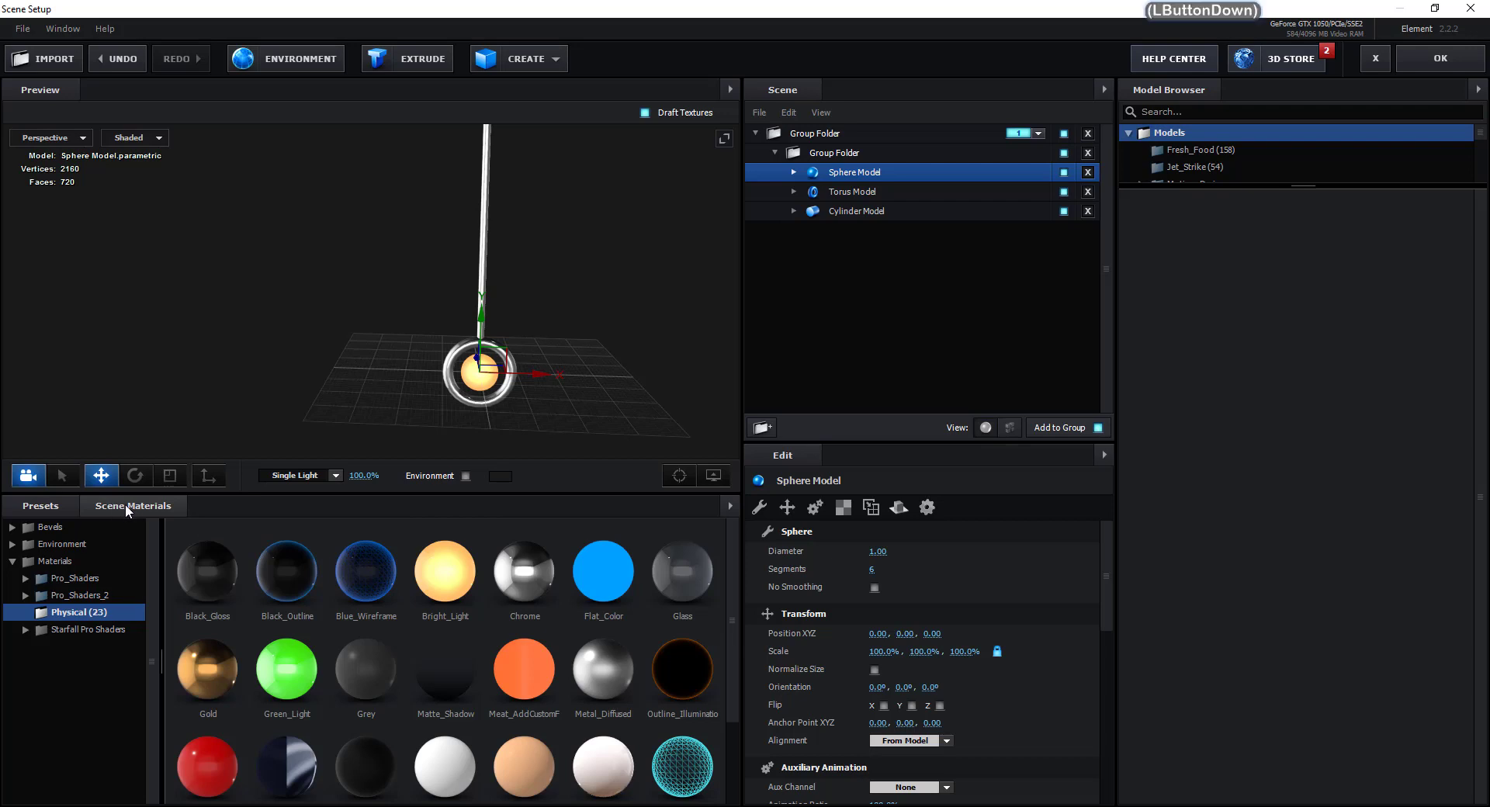
{"action": "left_click", "coordinate": [729, 506]}
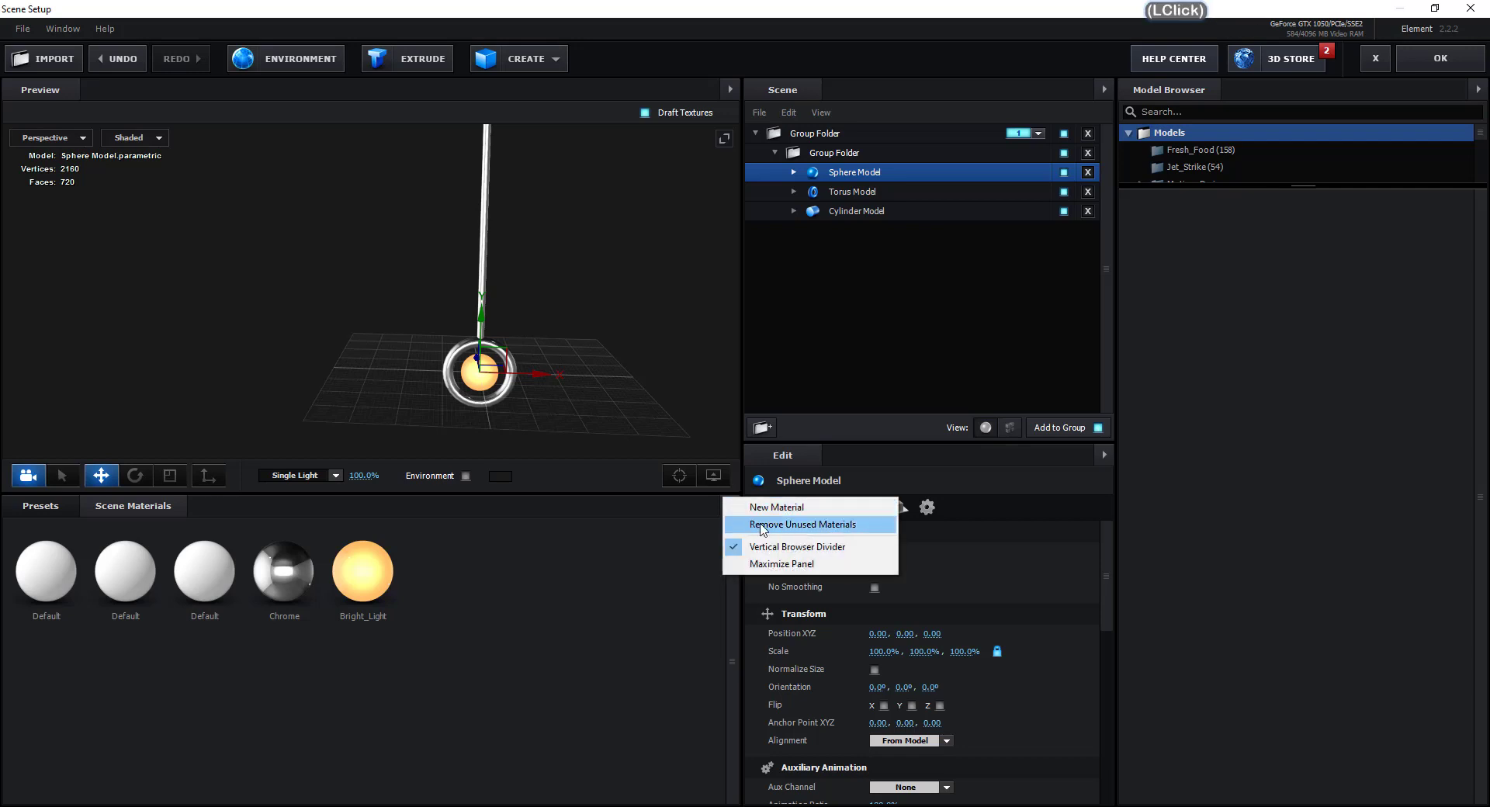
{"action": "left_click", "coordinate": [761, 525]}
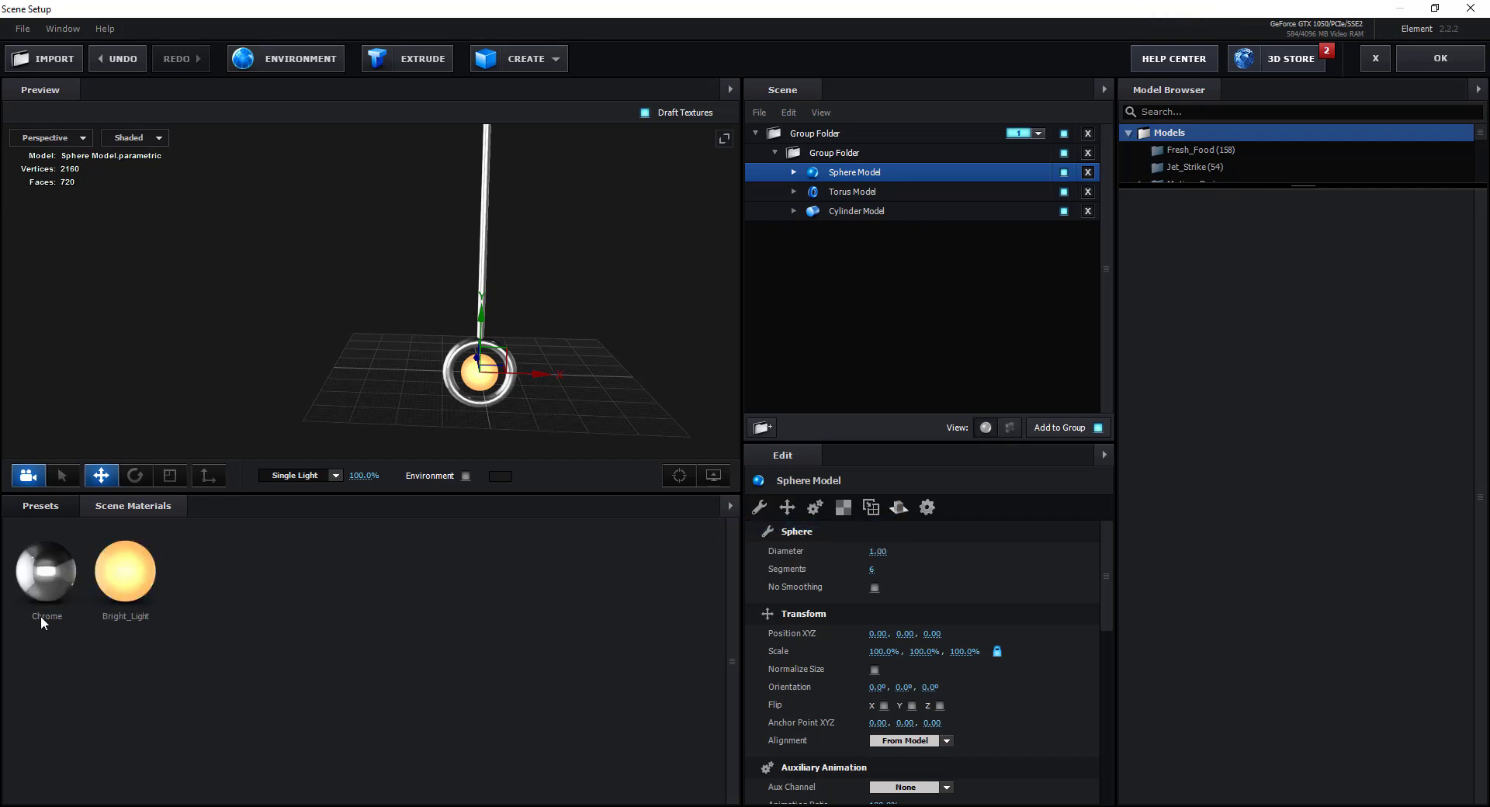
Lower the glossiness of the Chrome scene material in its basic settings
{"action": "left_click", "coordinate": [49, 574]}
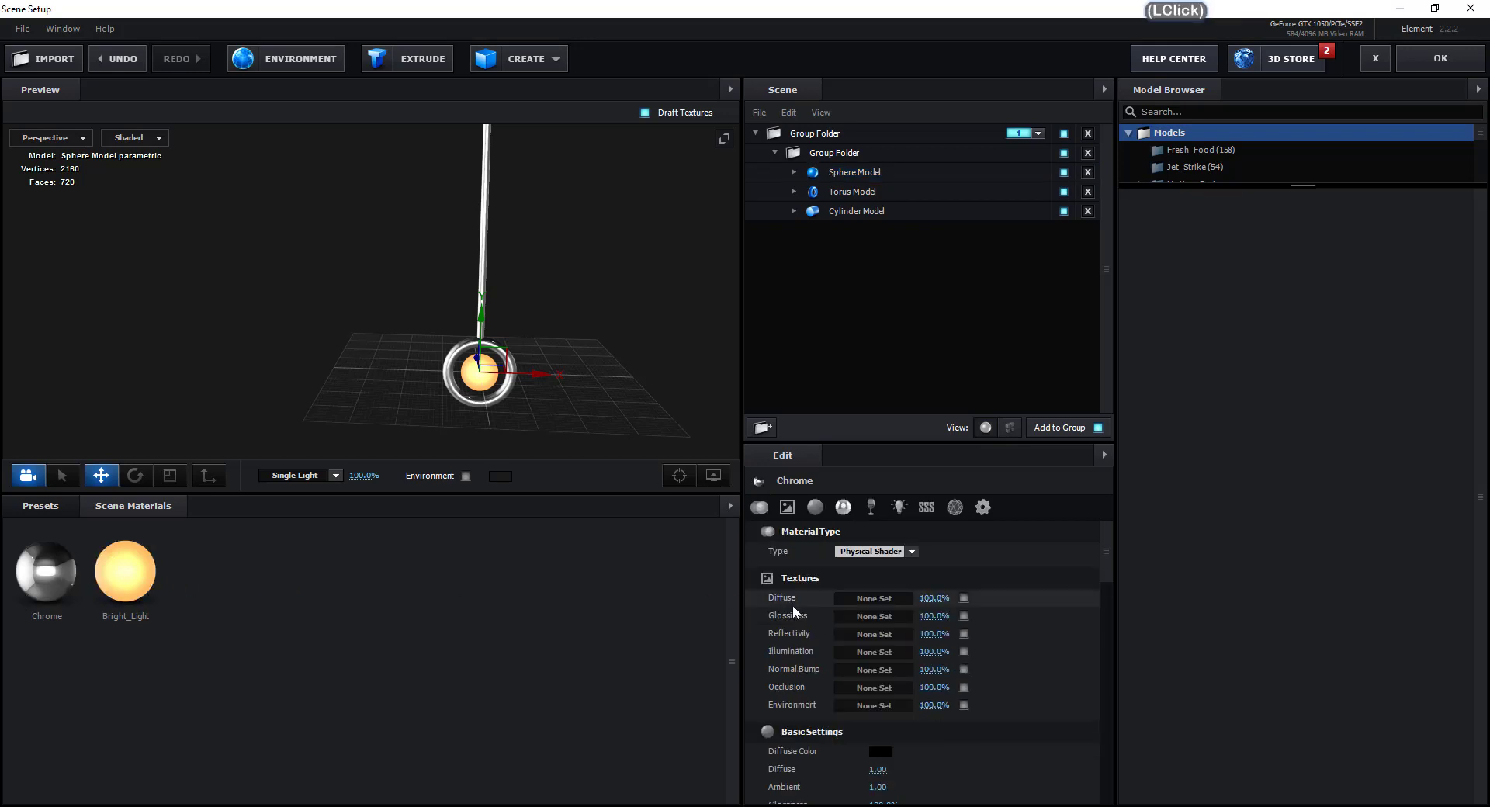
{"action": "scroll", "coordinate": [854, 601], "scroll_direction": "down", "scroll_amount": 3}
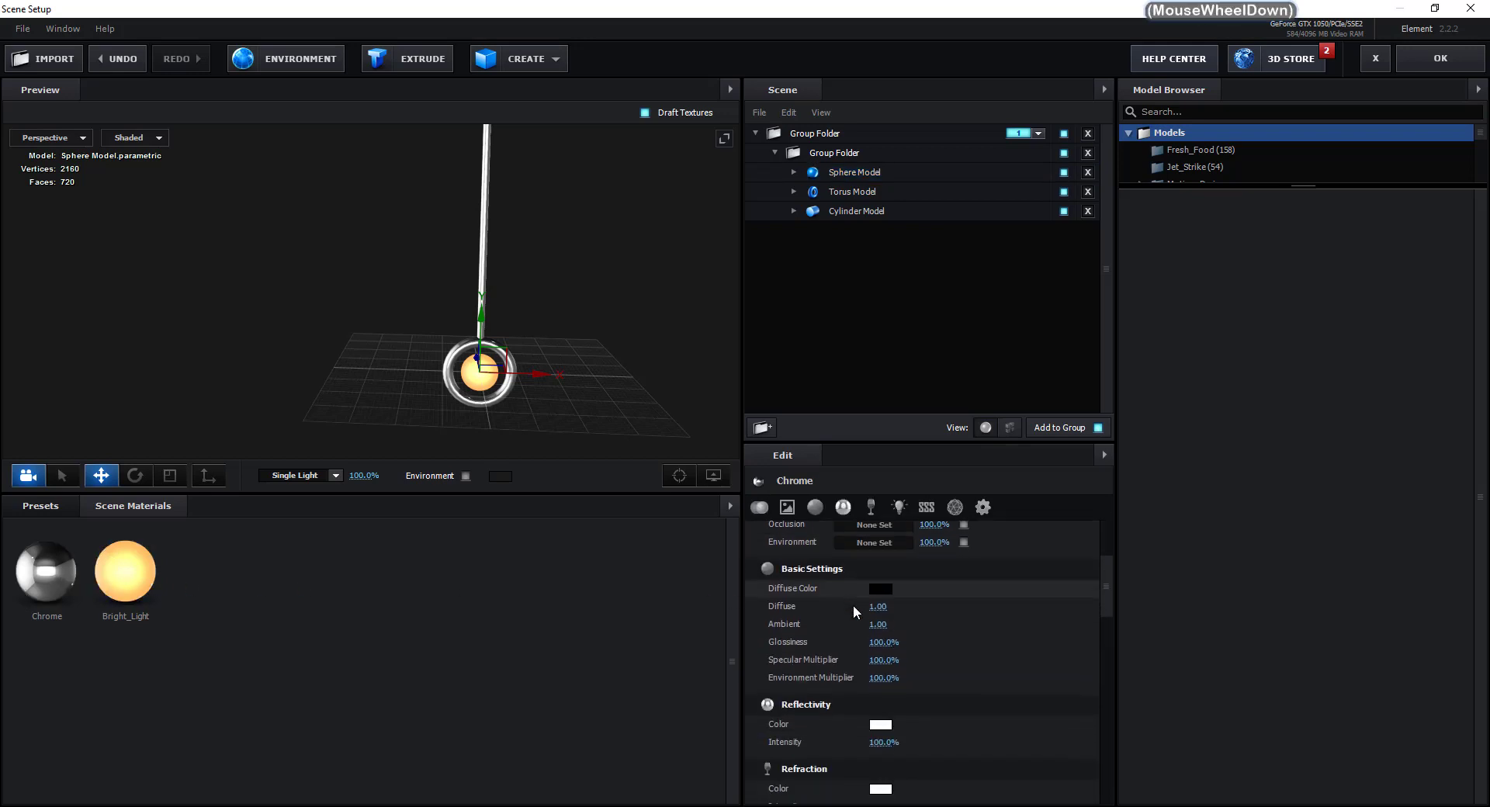
{"action": "left_click", "coordinate": [877, 643]}
{"action": "left_click_drag", "start_coordinate": [866, 644], "coordinate": [855, 643]}
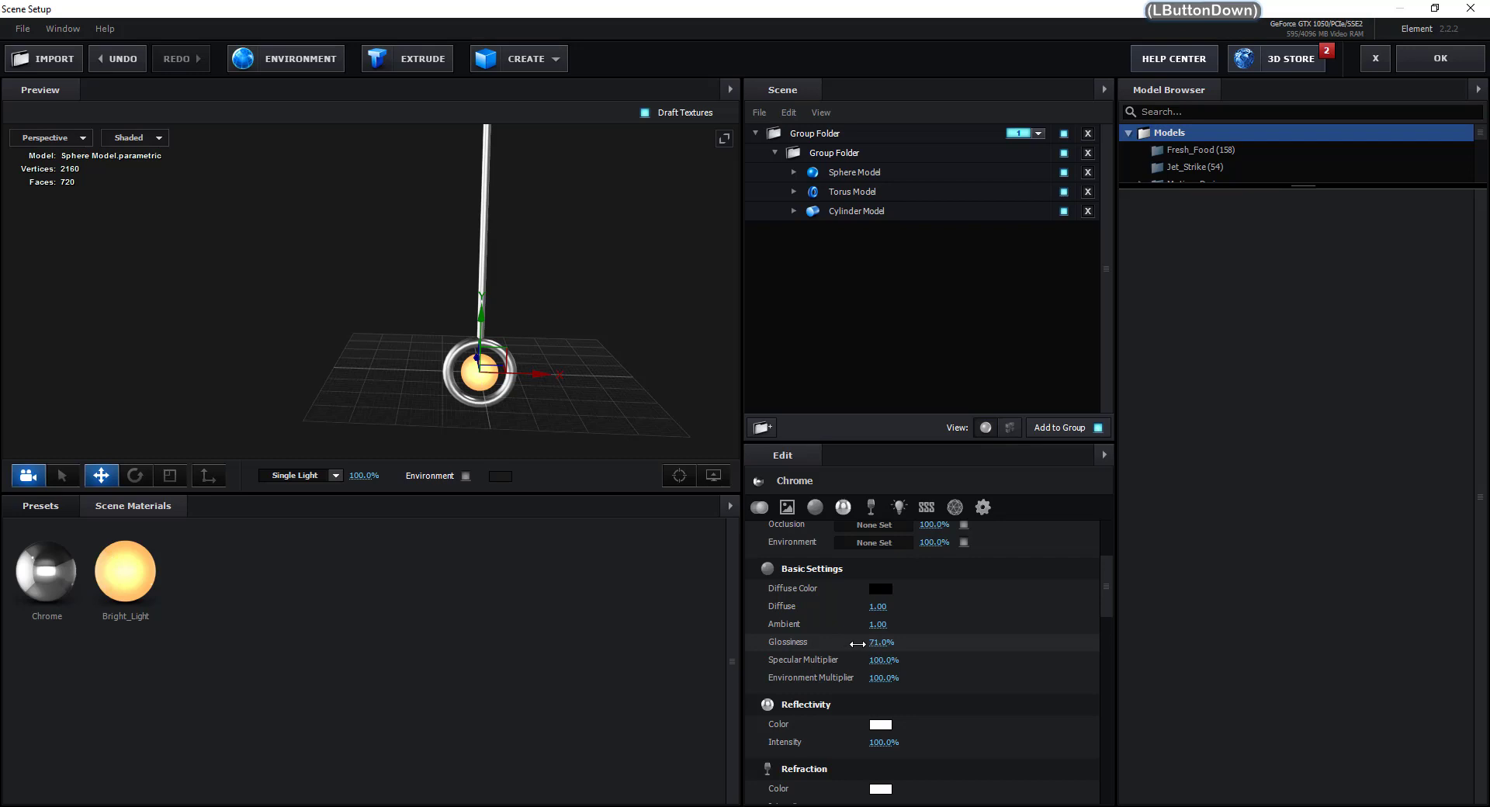
{"action": "left_click_drag", "start_coordinate": [856, 644], "coordinate": [845, 644]}
Set the Chrome material's reflectivity intensity to 30%
{"action": "scroll", "coordinate": [845, 644], "scroll_direction": "down", "scroll_amount": 3}
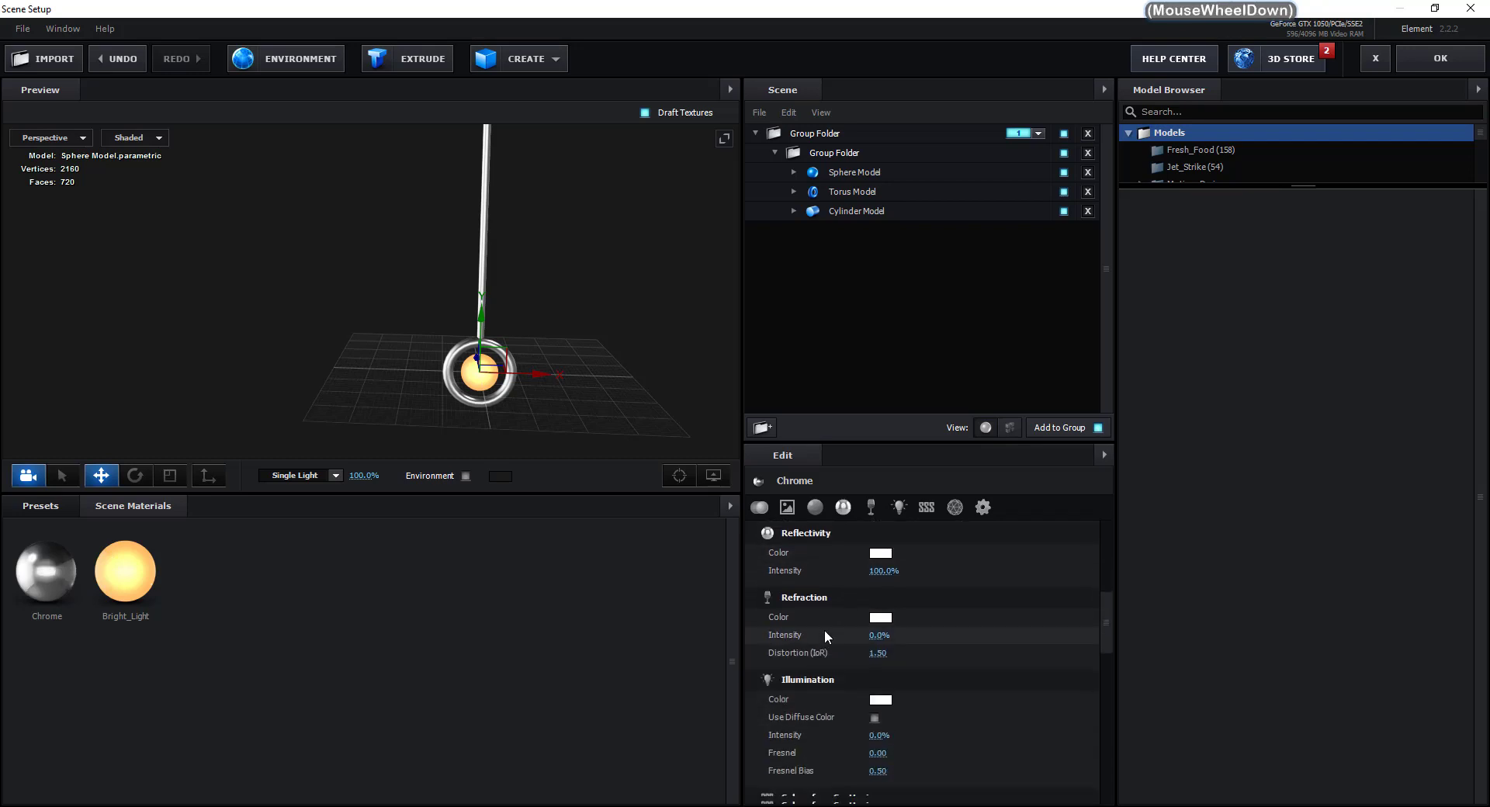
{"action": "scroll", "coordinate": [831, 621], "scroll_direction": "down", "scroll_amount": 1}
{"action": "scroll", "coordinate": [841, 590], "scroll_direction": "up", "scroll_amount": 2}
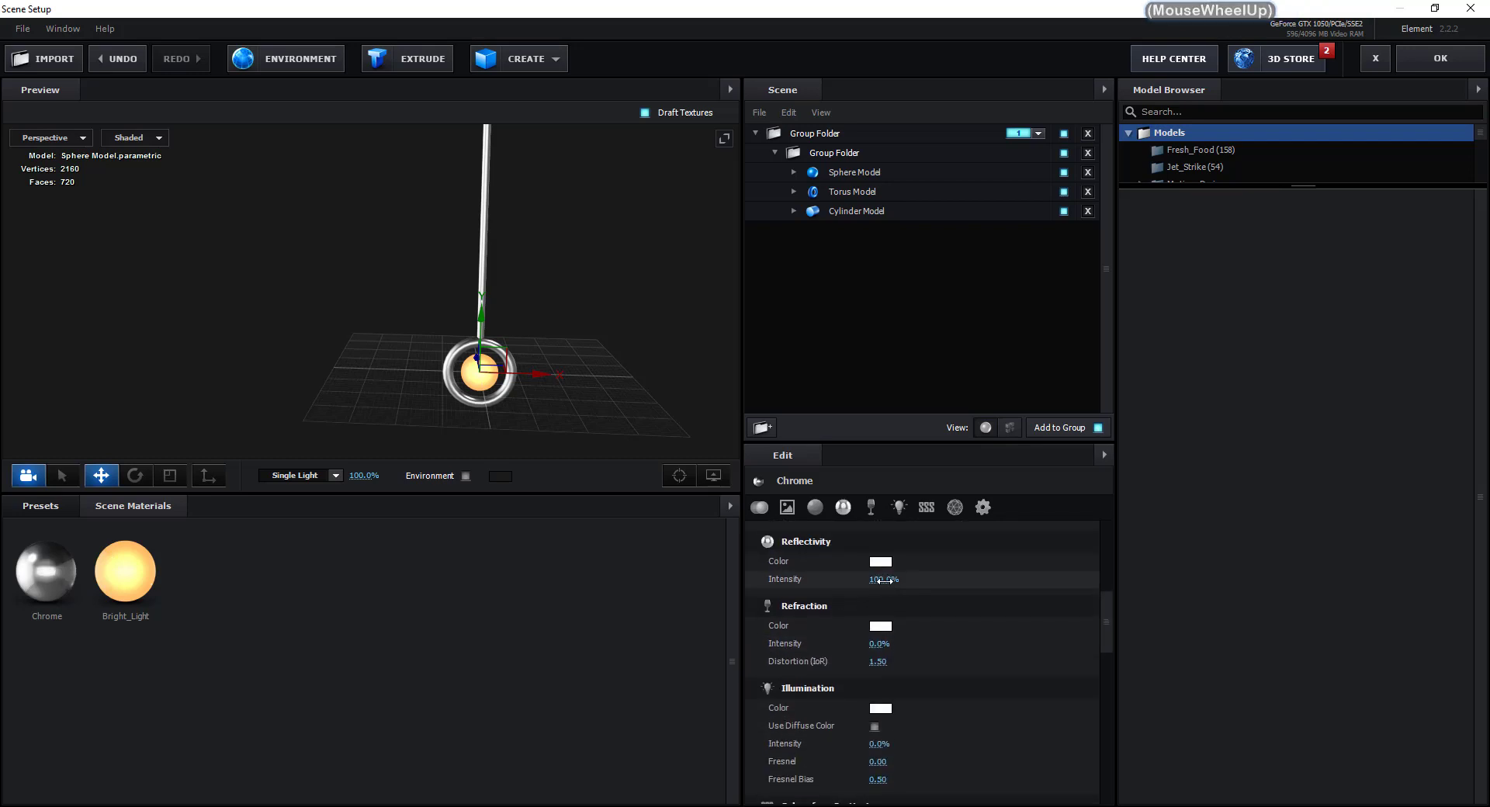
{"action": "left_click_drag", "start_coordinate": [879, 581], "coordinate": [833, 583]}
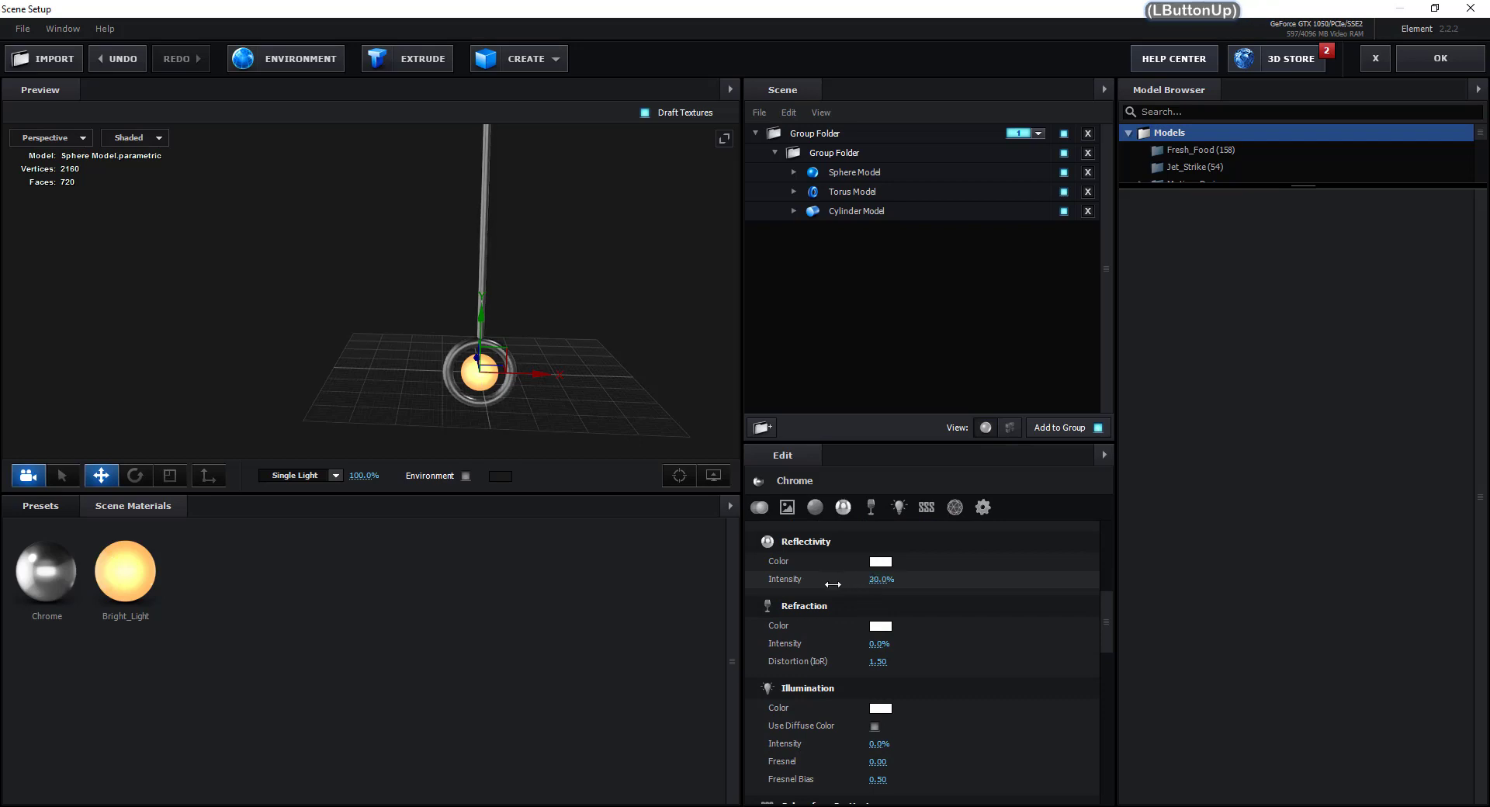
Undo the accidental move of the sphere
{"action": "left_click_drag", "start_coordinate": [547, 382], "coordinate": [542, 388]}
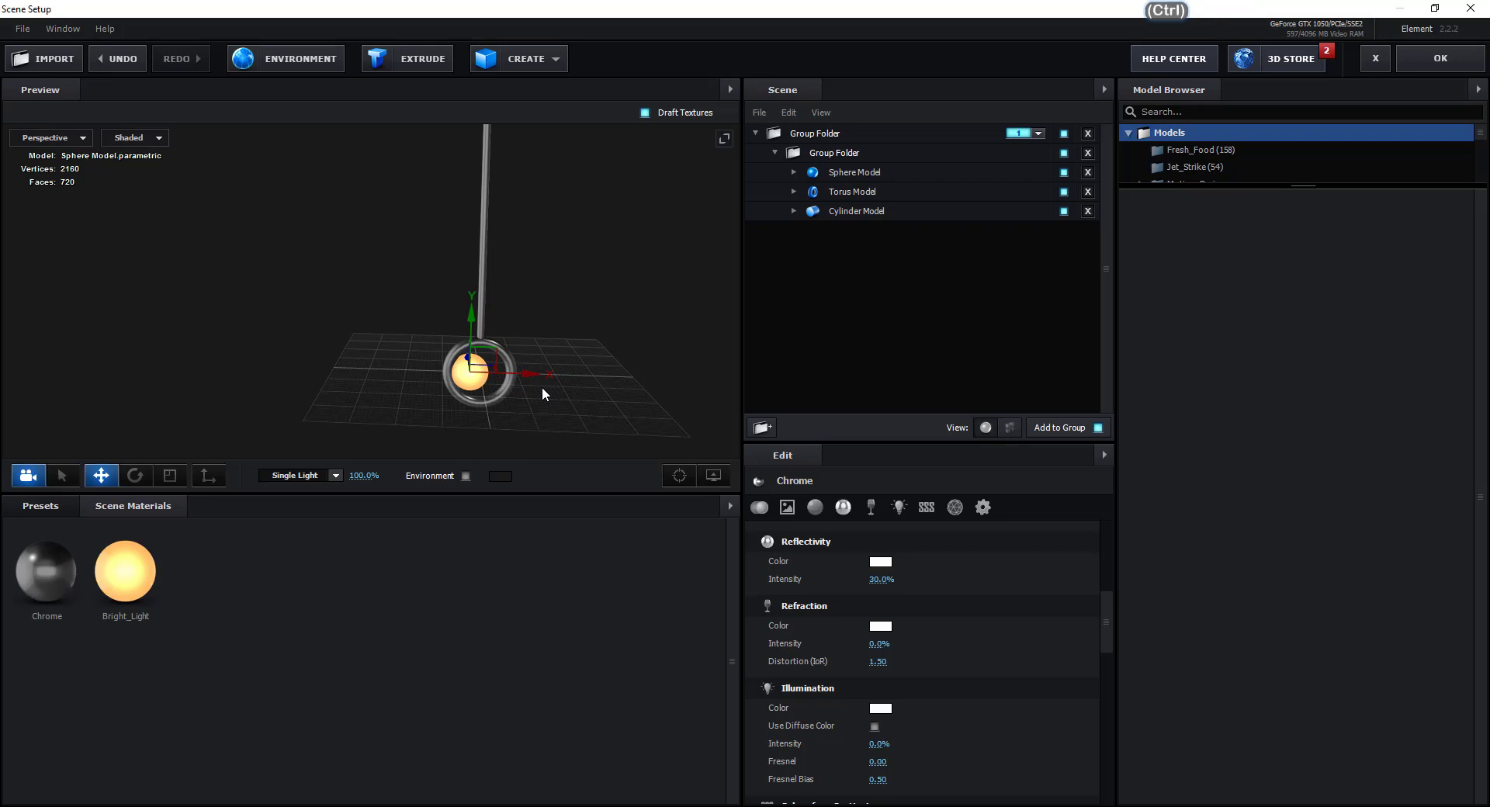
{"action": "key", "text": "ctrl+z"}
{"action": "left_click_drag", "start_coordinate": [659, 352], "coordinate": [561, 373]}
{"action": "middle_click", "coordinate": [472, 351], "text": "shift"}
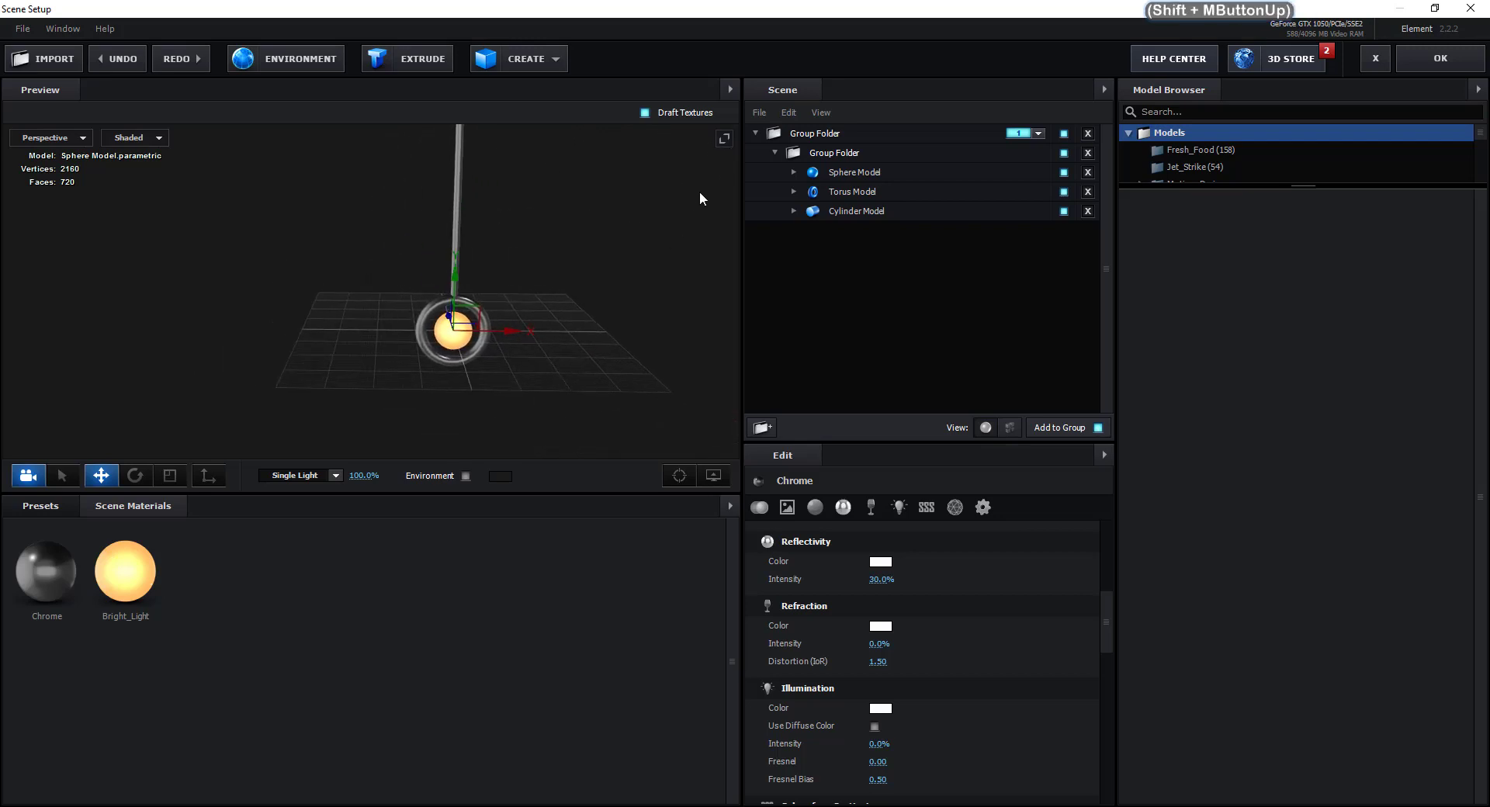
Create a plane primitive inside the nested group folder
{"action": "left_click", "coordinate": [773, 153]}
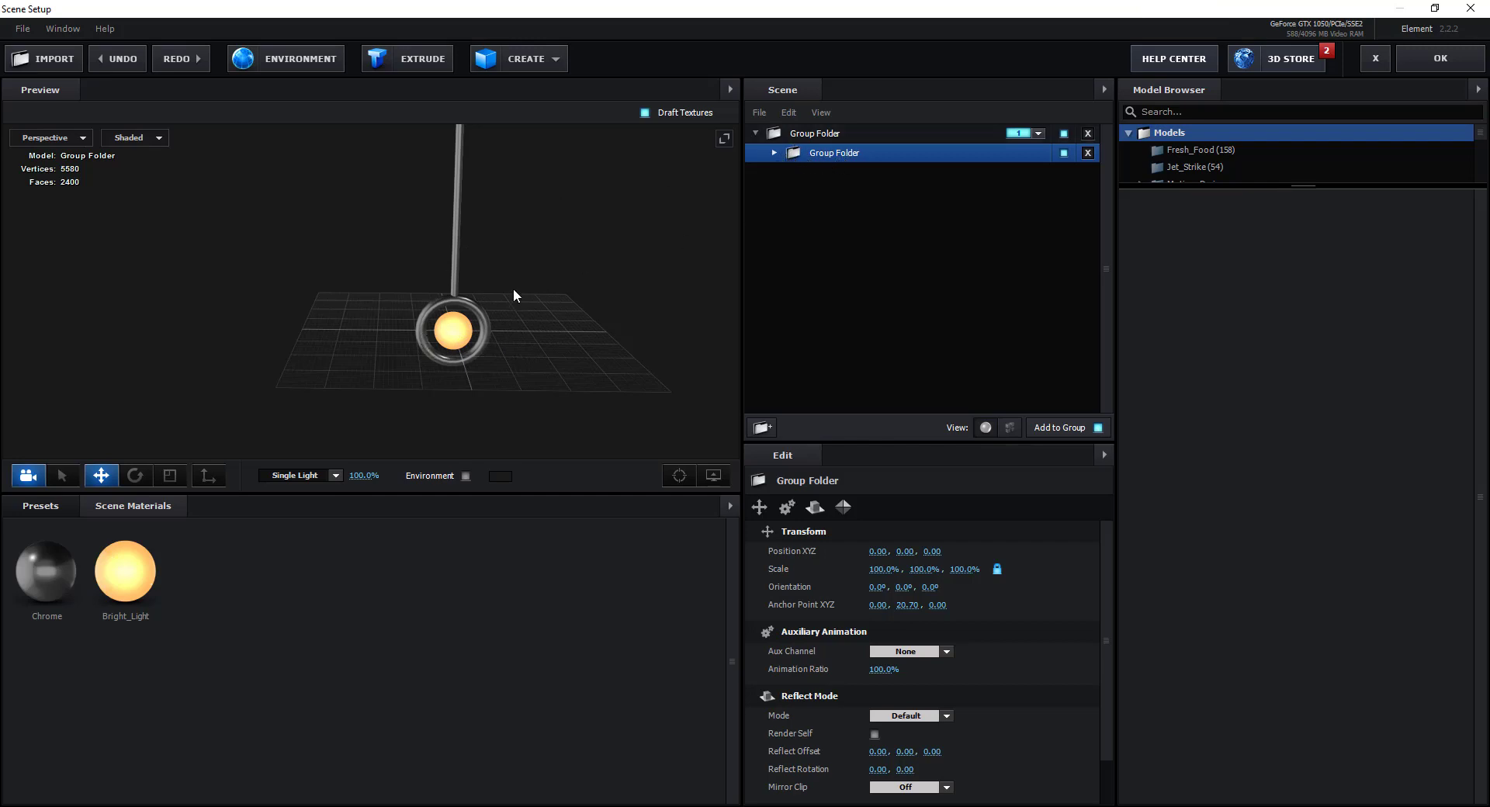
{"action": "scroll", "coordinate": [481, 356], "scroll_direction": "up", "scroll_amount": 5}
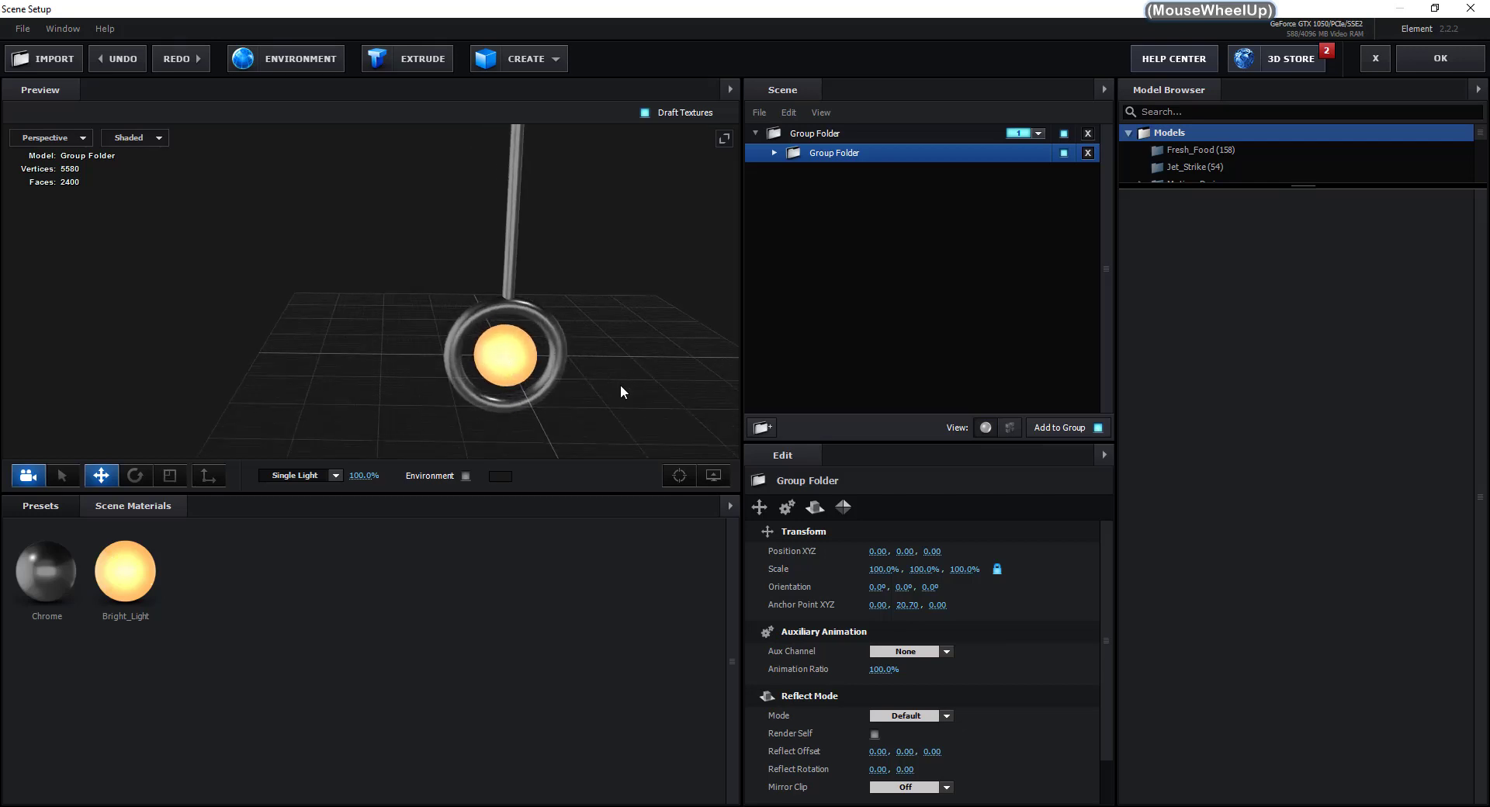
{"action": "left_click_drag", "start_coordinate": [621, 386], "coordinate": [458, 338]}
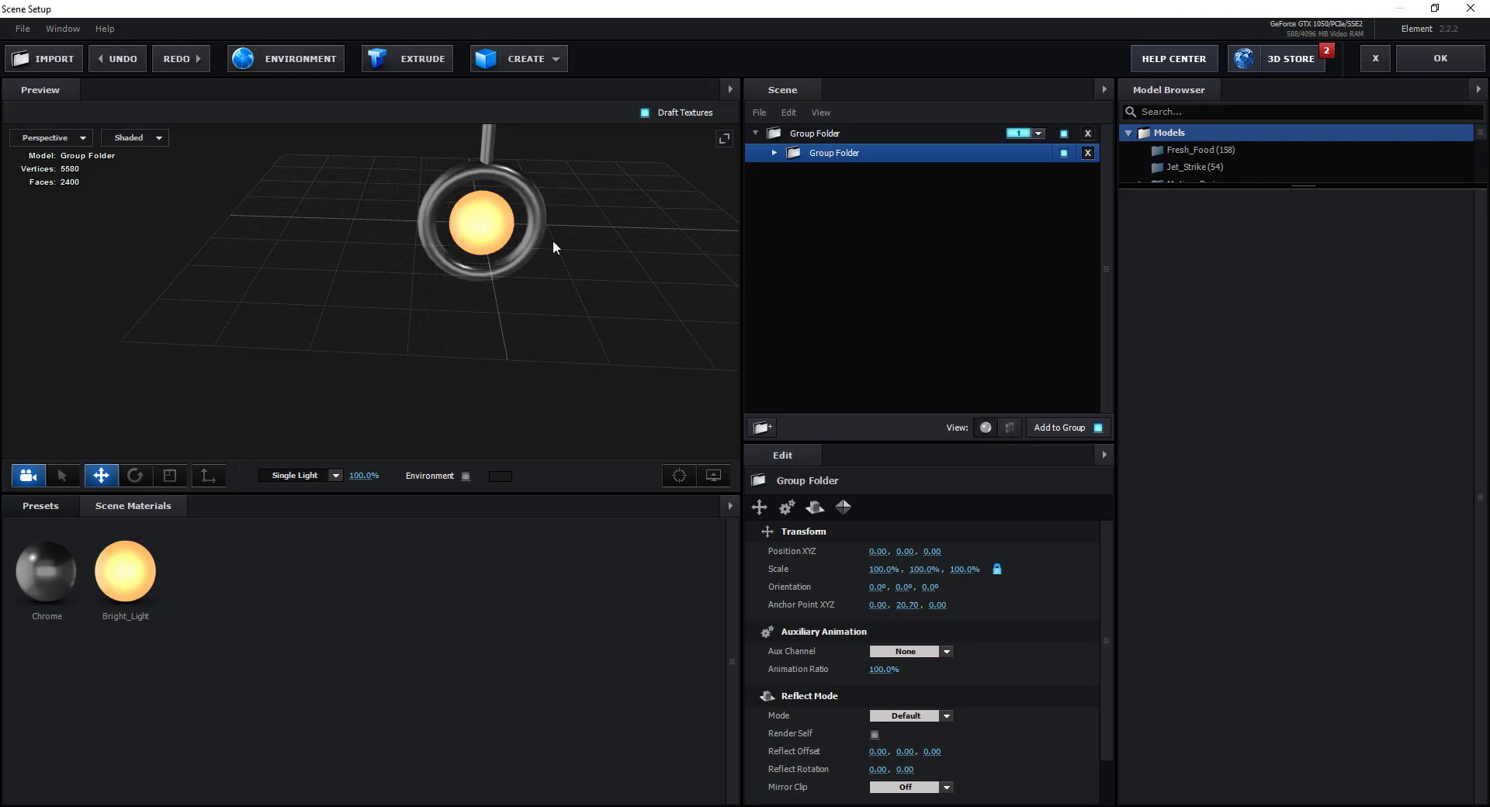
{"action": "left_click", "coordinate": [831, 152]}
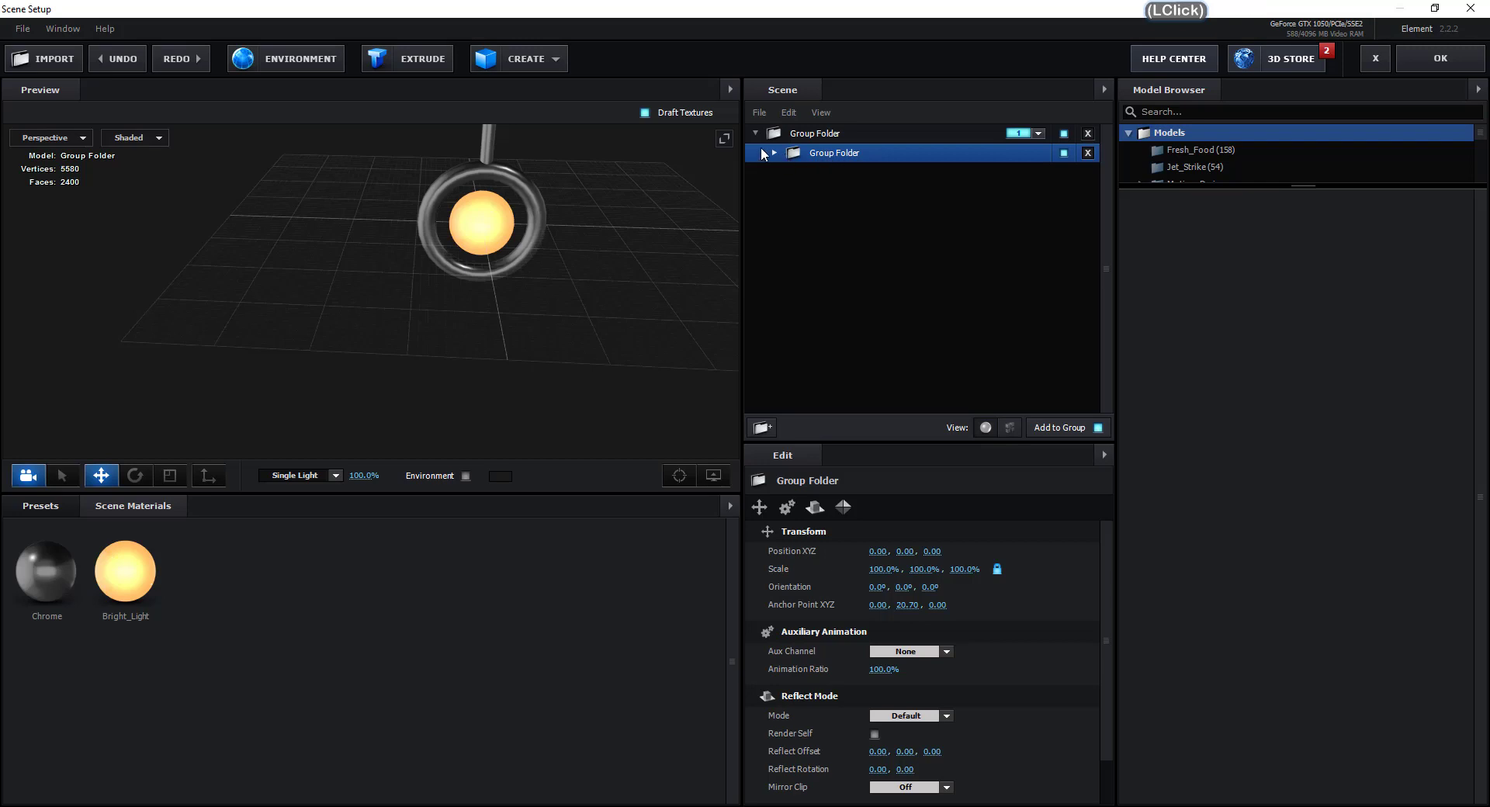
{"action": "left_click", "coordinate": [545, 63]}
{"action": "left_click", "coordinate": [724, 93]}
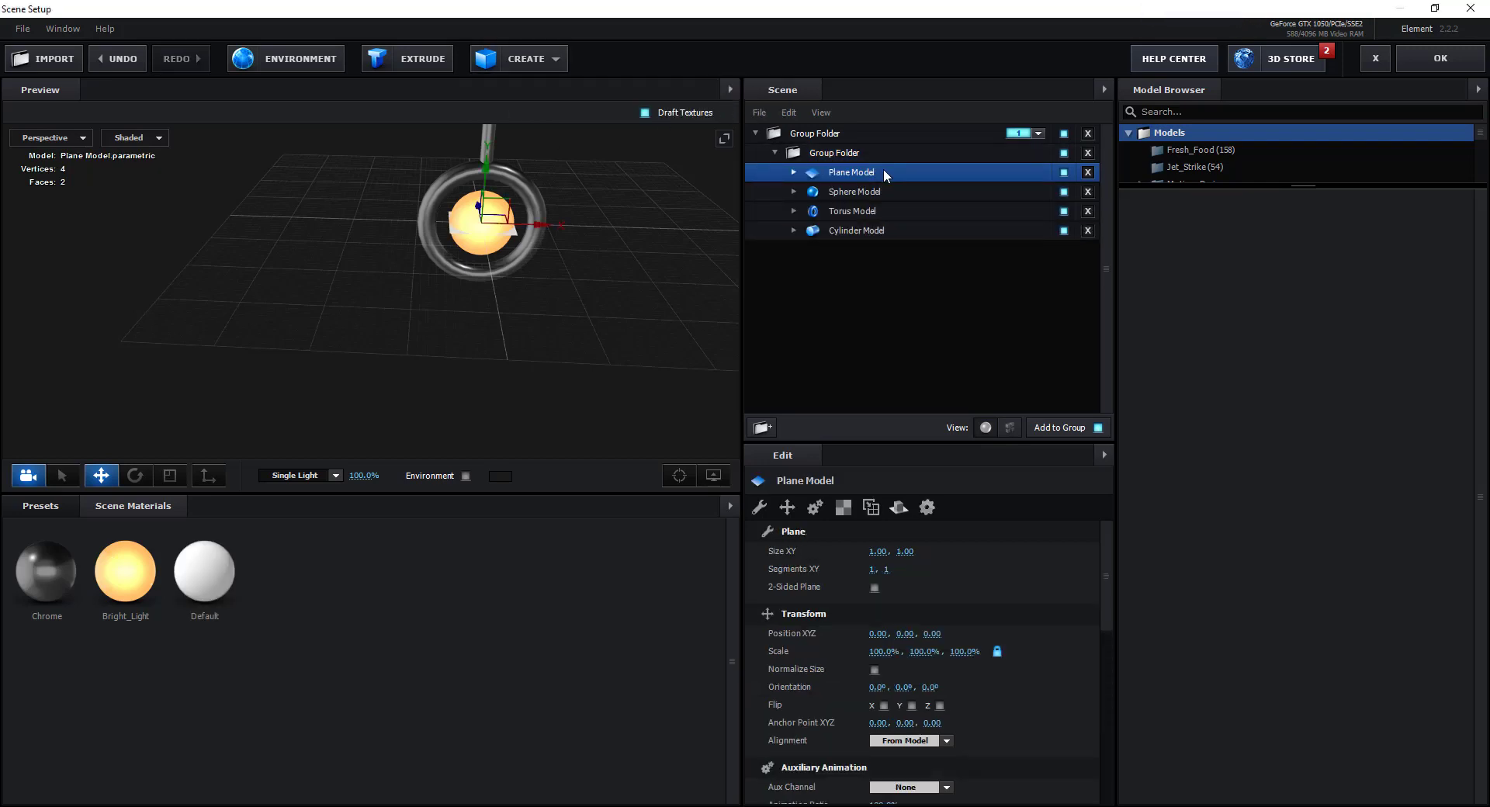
Set the plane's X and Y size to 100 by 100
{"action": "mouse_move", "coordinate": [559, 257]}
{"action": "left_mouse_down"}
{"action": "mouse_move", "coordinate": [584, 284]}
{"action": "mouse_move", "coordinate": [583, 259]}
{"action": "left_mouse_up"}
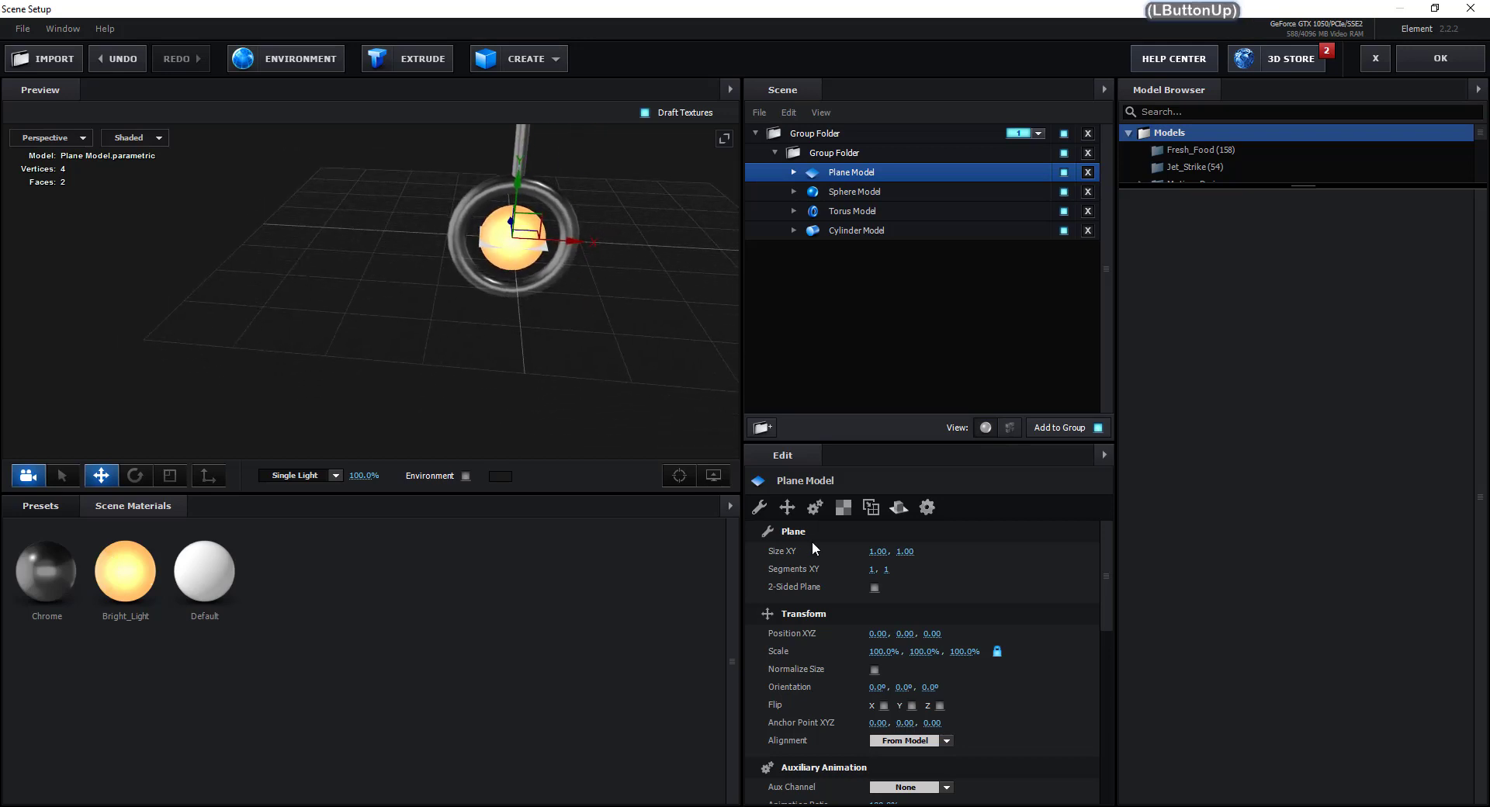
{"action": "left_click", "coordinate": [873, 550]}
{"action": "type", "text": "1000"}
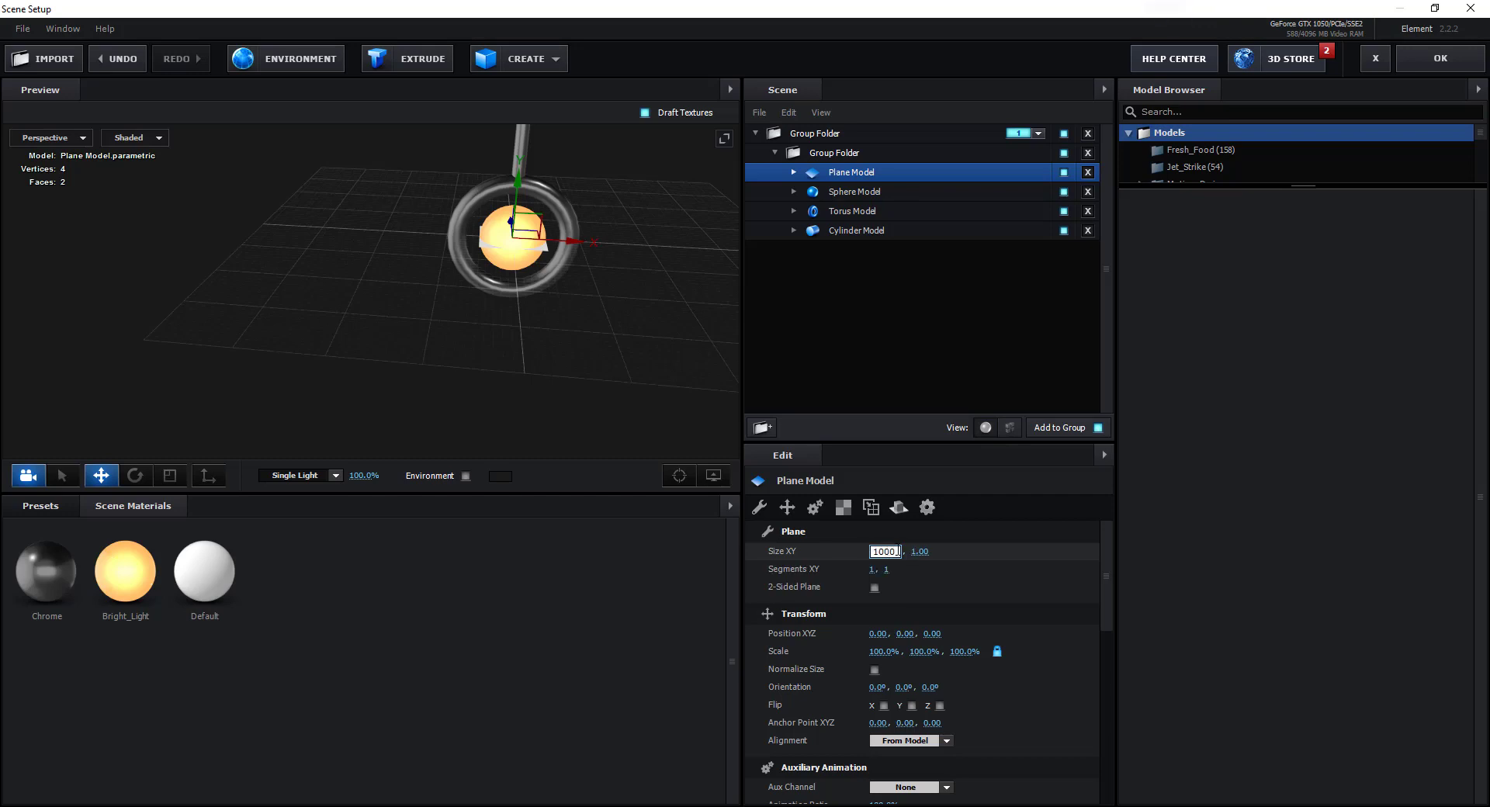
{"action": "left_click", "coordinate": [916, 551]}
{"action": "left_click", "coordinate": [917, 552]}
{"action": "type", "text": "1000"}
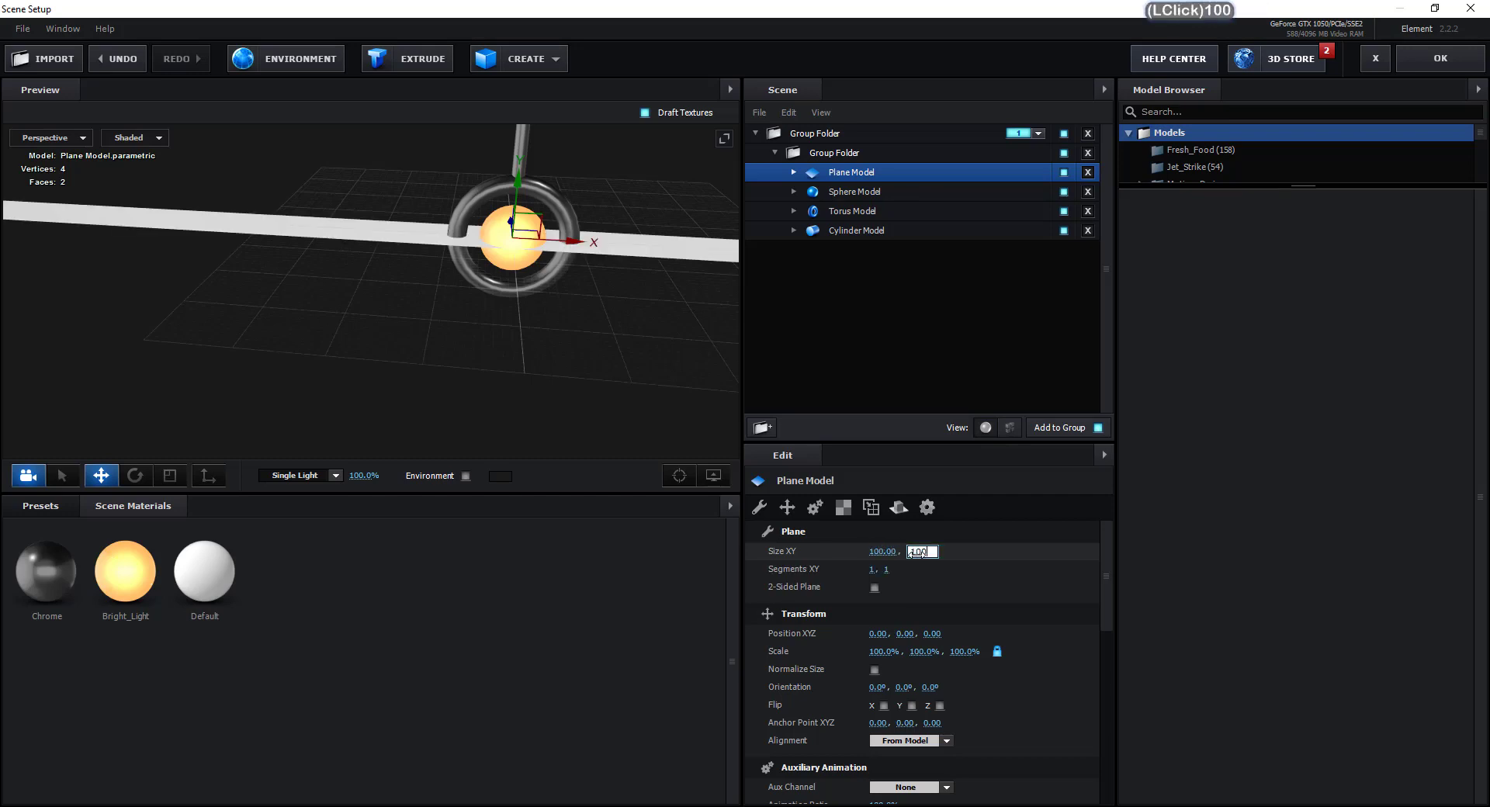
{"action": "key", "text": "Return"}
Take the plane out of the group folders to the scene's top level and assign it to group 2
{"action": "scroll", "coordinate": [539, 256], "scroll_direction": "down", "scroll_amount": 1}
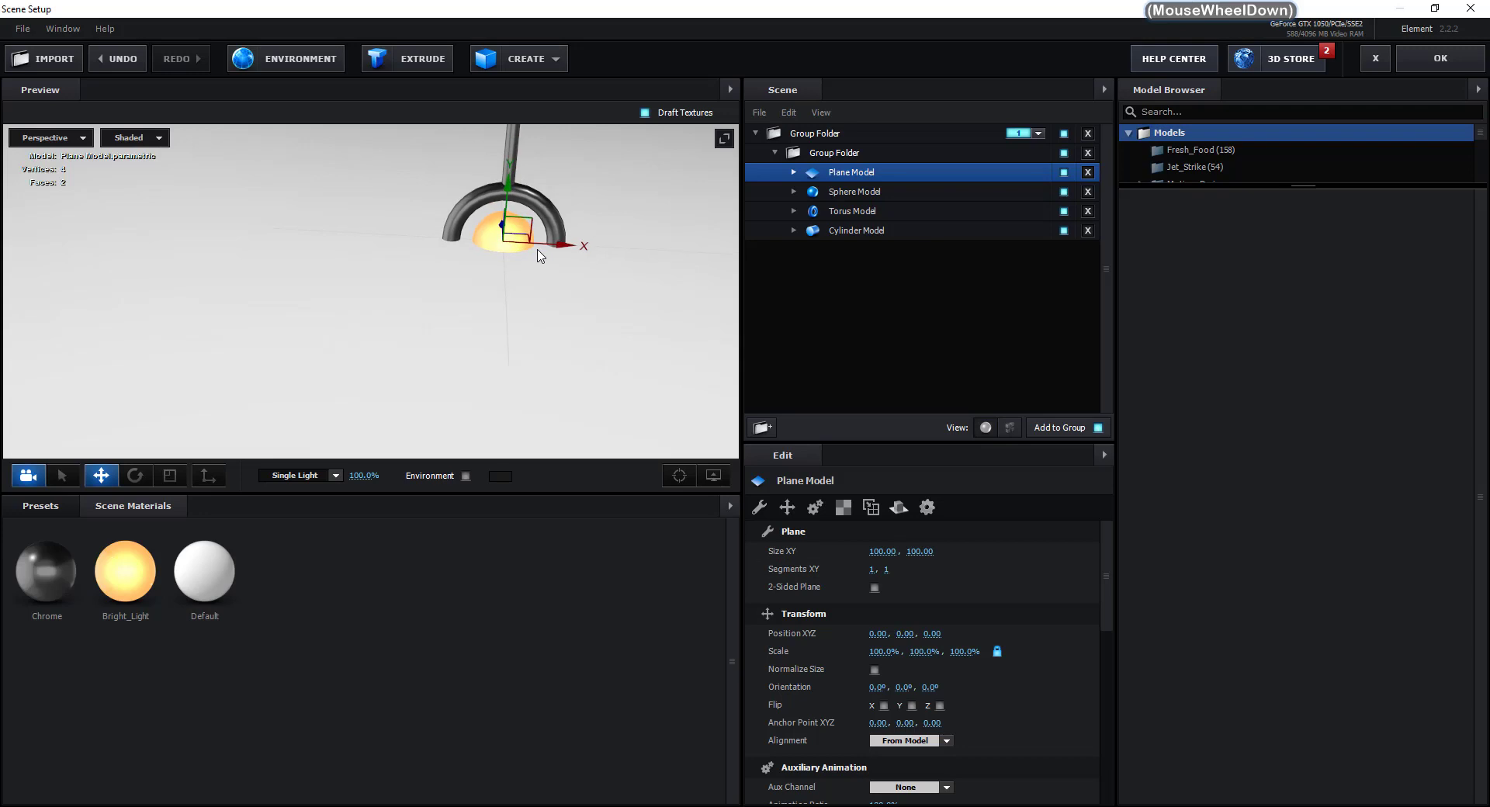
{"action": "scroll", "coordinate": [539, 287], "scroll_direction": "down", "scroll_amount": 2}
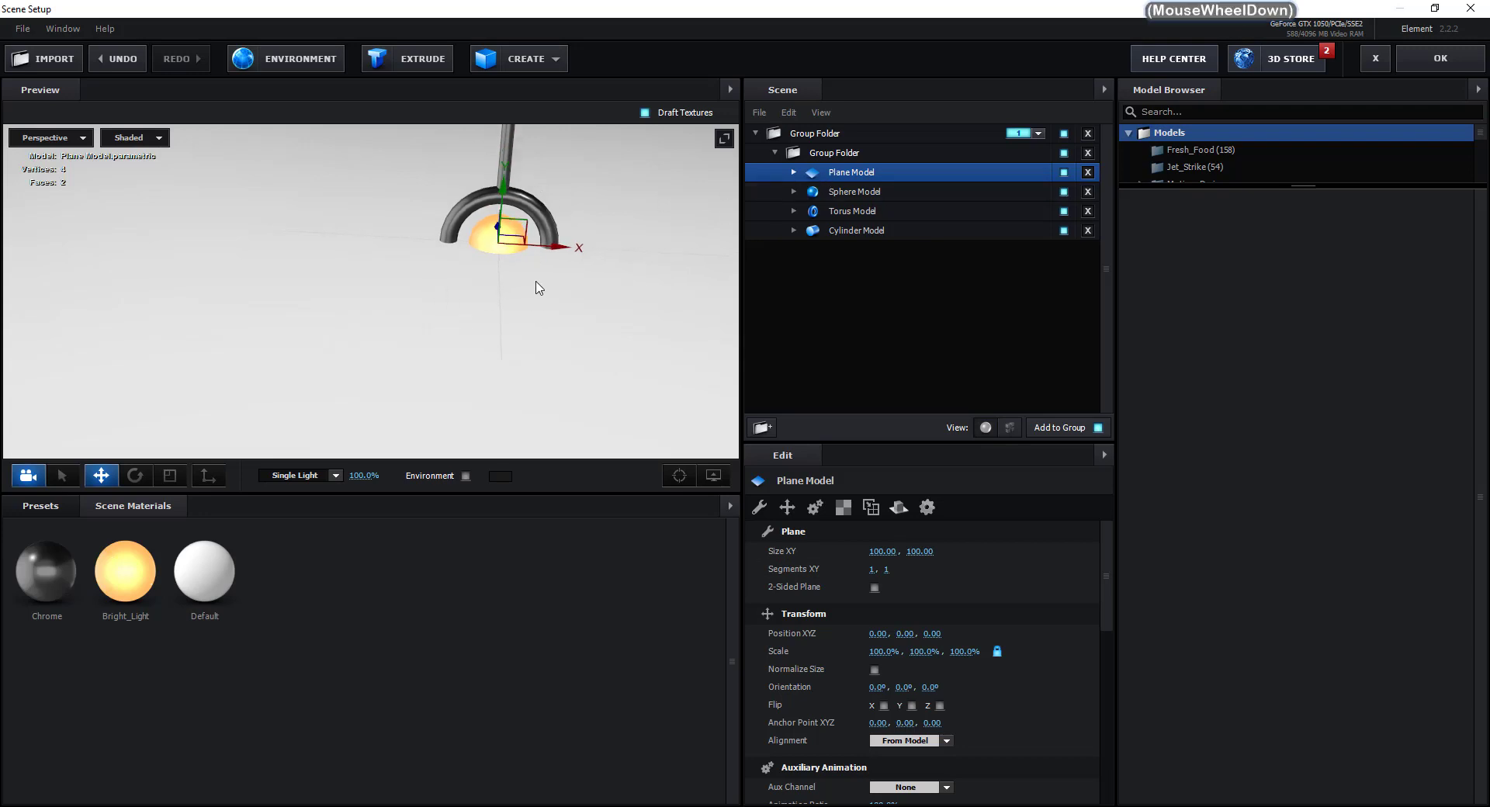
{"action": "left_click", "coordinate": [837, 175]}
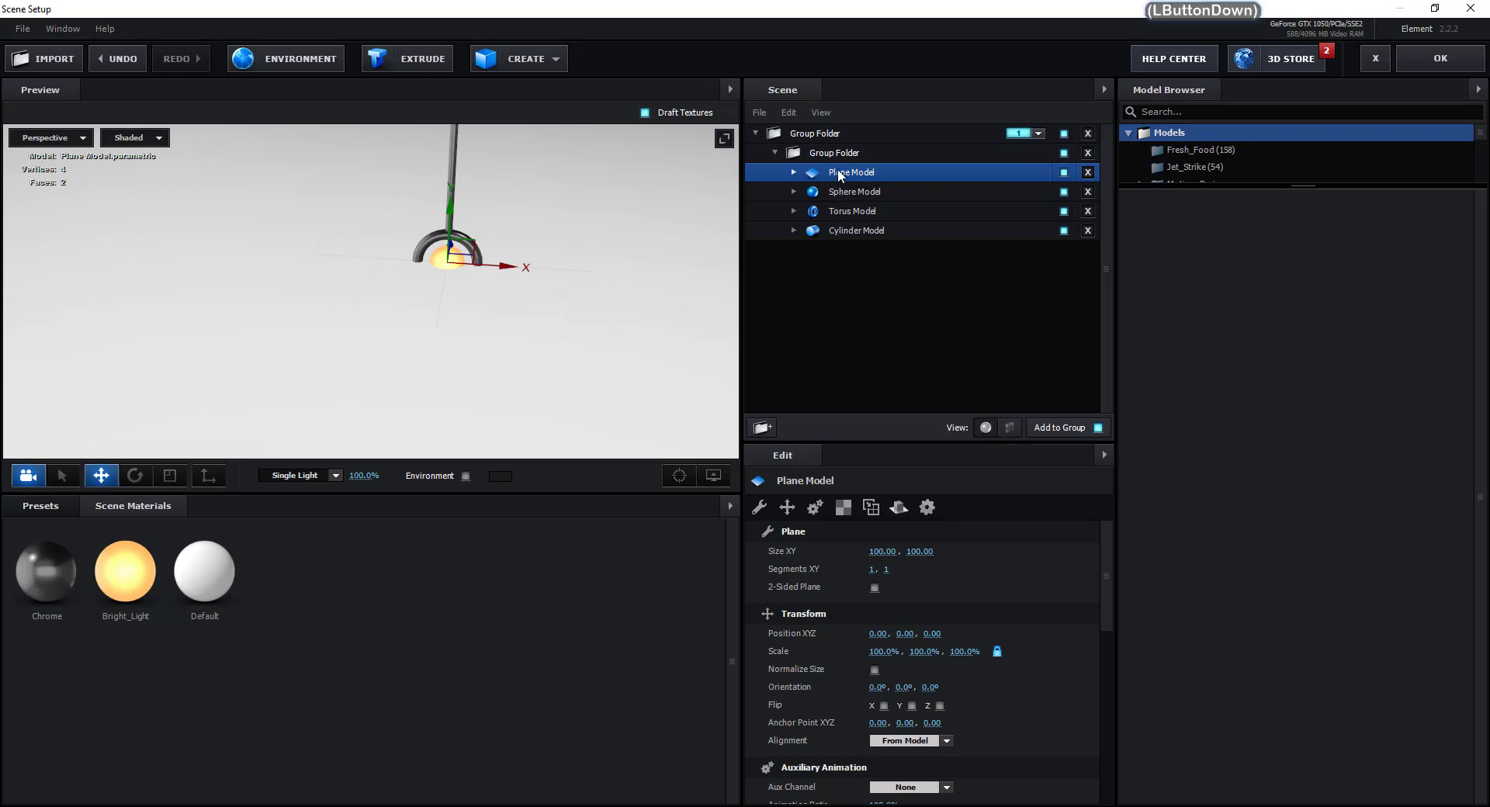
{"action": "left_click_drag", "start_coordinate": [839, 174], "coordinate": [845, 278]}
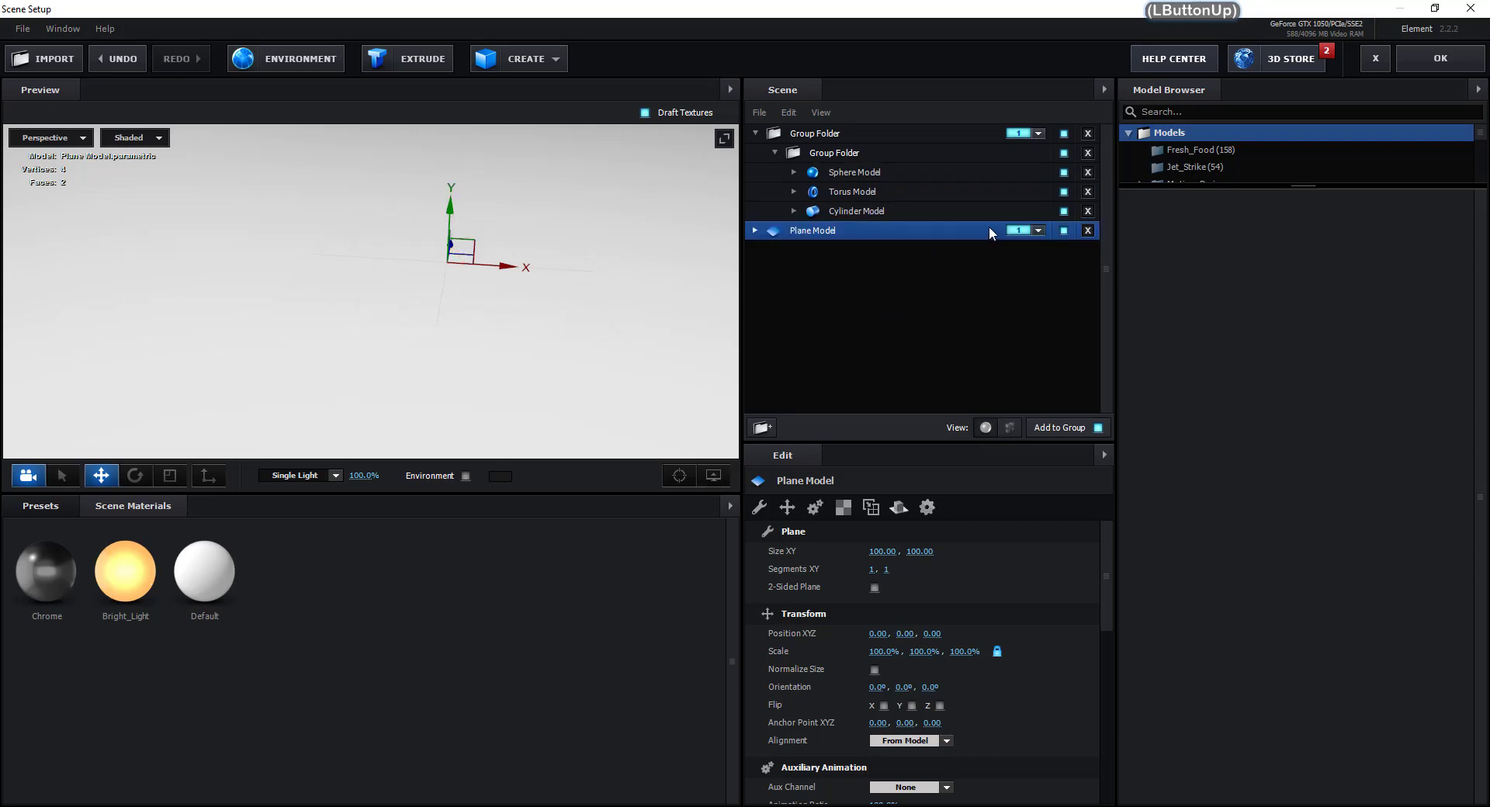
{"action": "left_click", "coordinate": [1036, 231]}
{"action": "left_click", "coordinate": [1045, 253]}
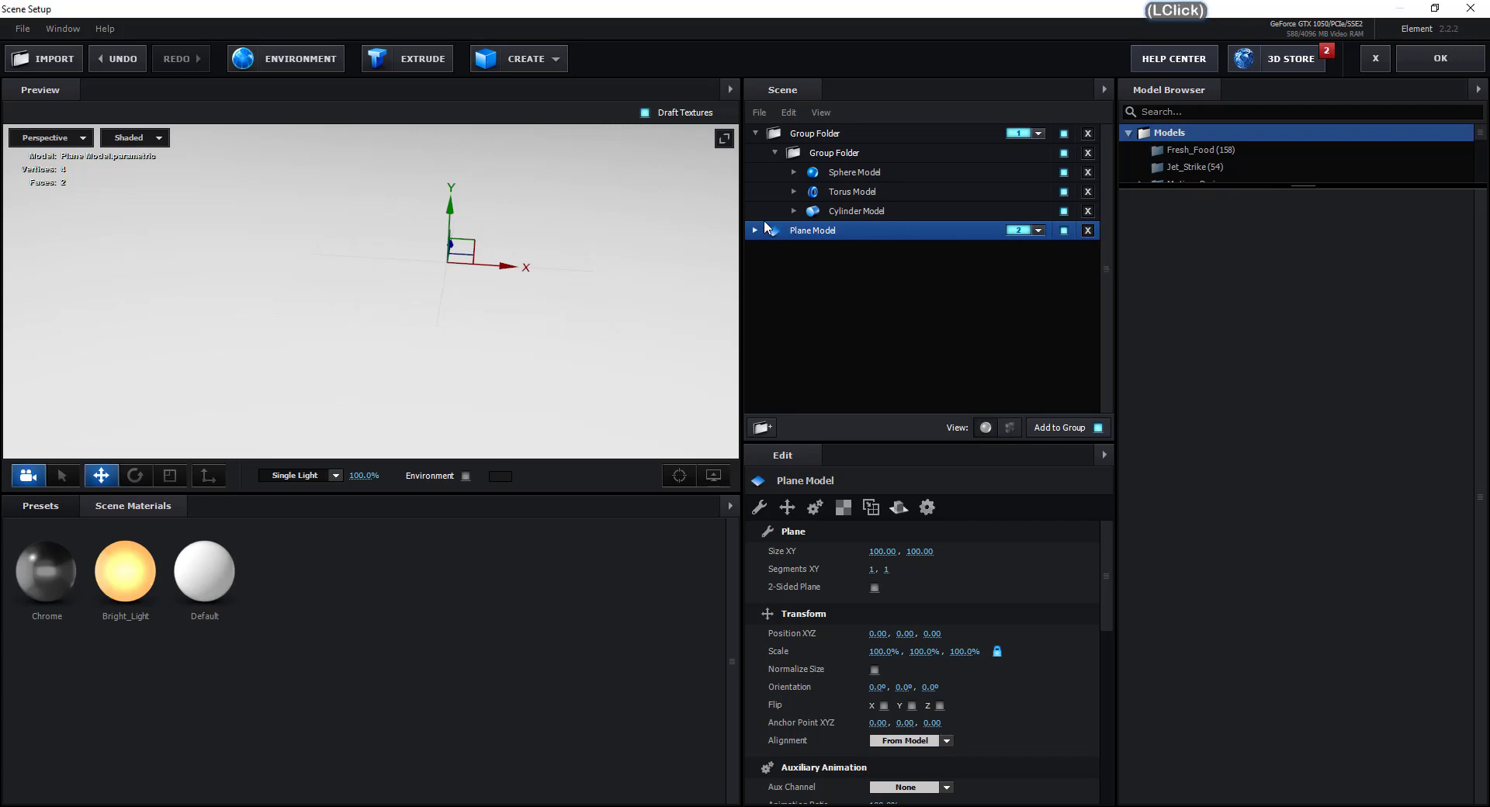
Raise the nested group folder of the pendulum to a Y position of 1.14
{"action": "left_click", "coordinate": [840, 152]}
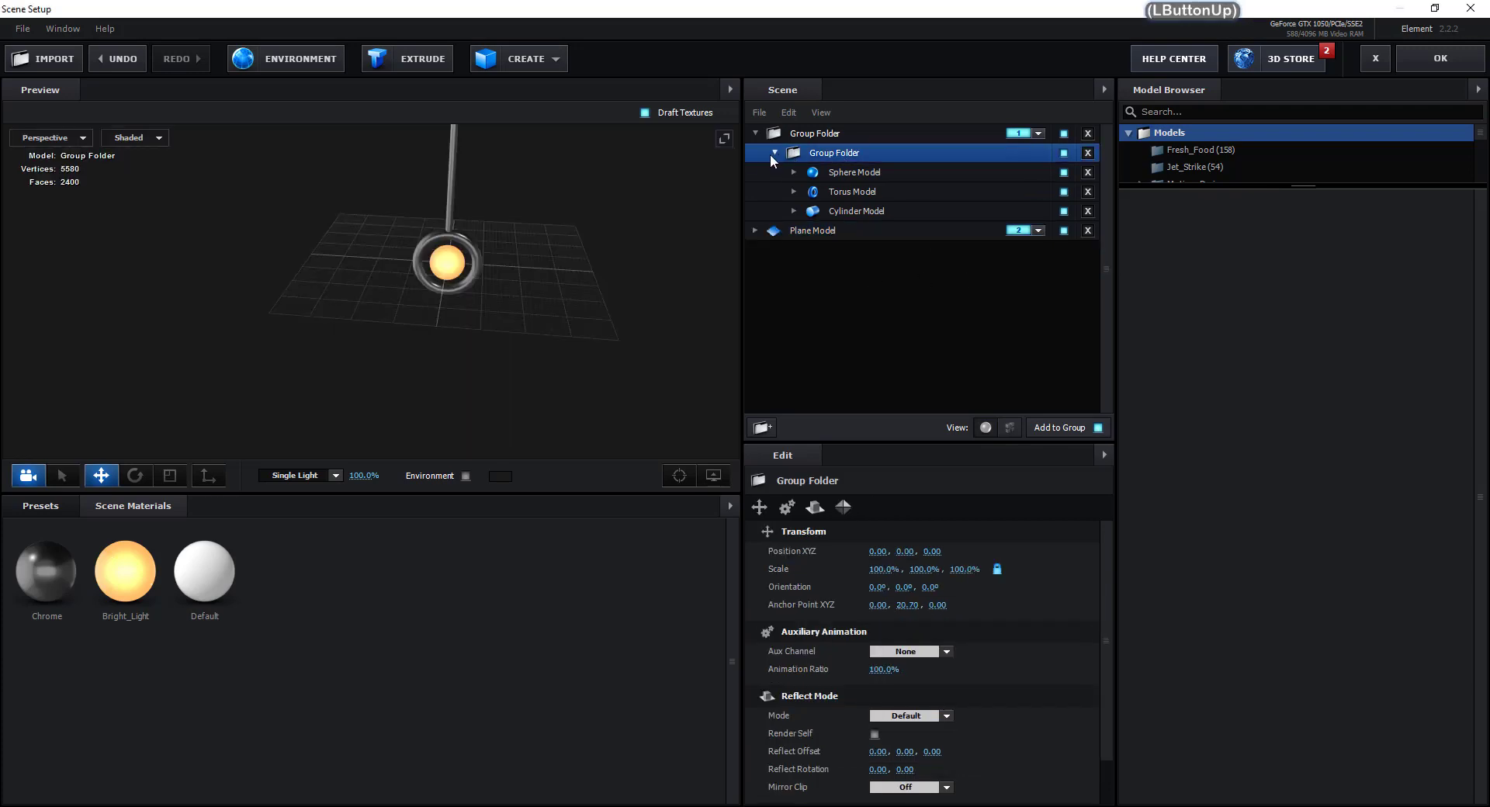
{"action": "left_click", "coordinate": [773, 153]}
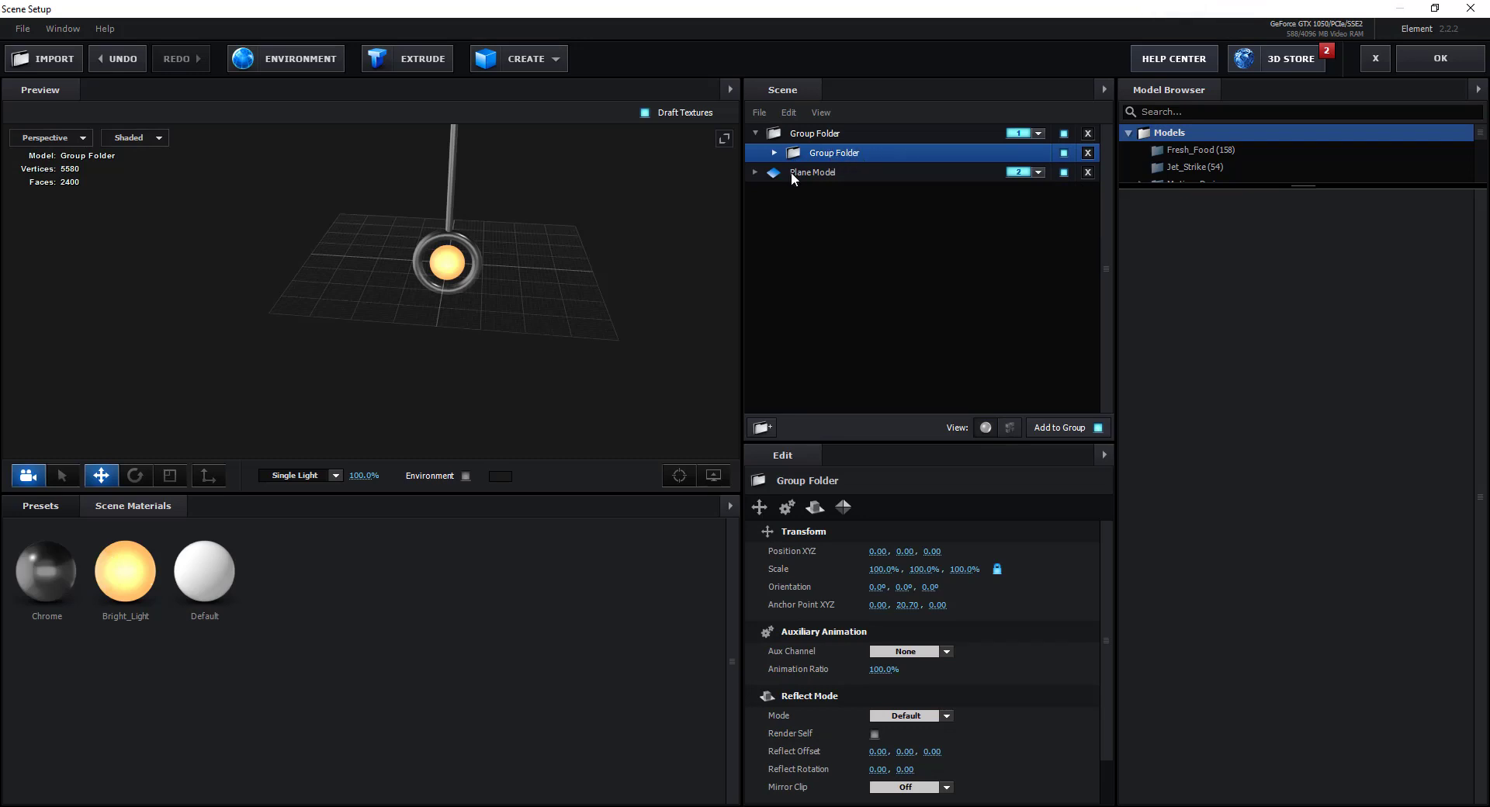
{"action": "scroll", "coordinate": [526, 302], "scroll_direction": "up", "scroll_amount": 2}
{"action": "scroll", "coordinate": [451, 318], "scroll_direction": "up", "scroll_amount": 3}
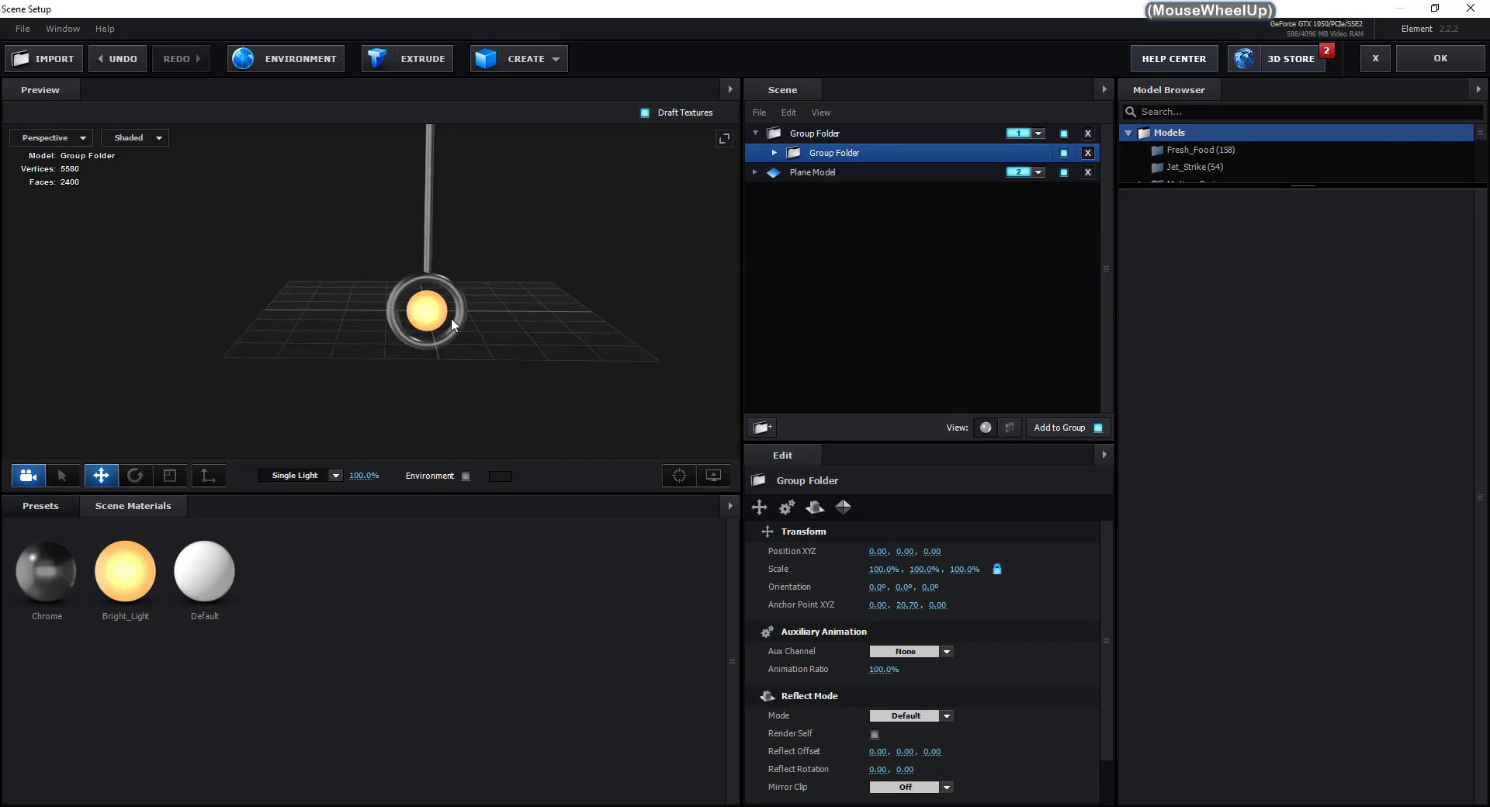
{"action": "scroll", "coordinate": [454, 323], "scroll_direction": "up", "scroll_amount": 1}
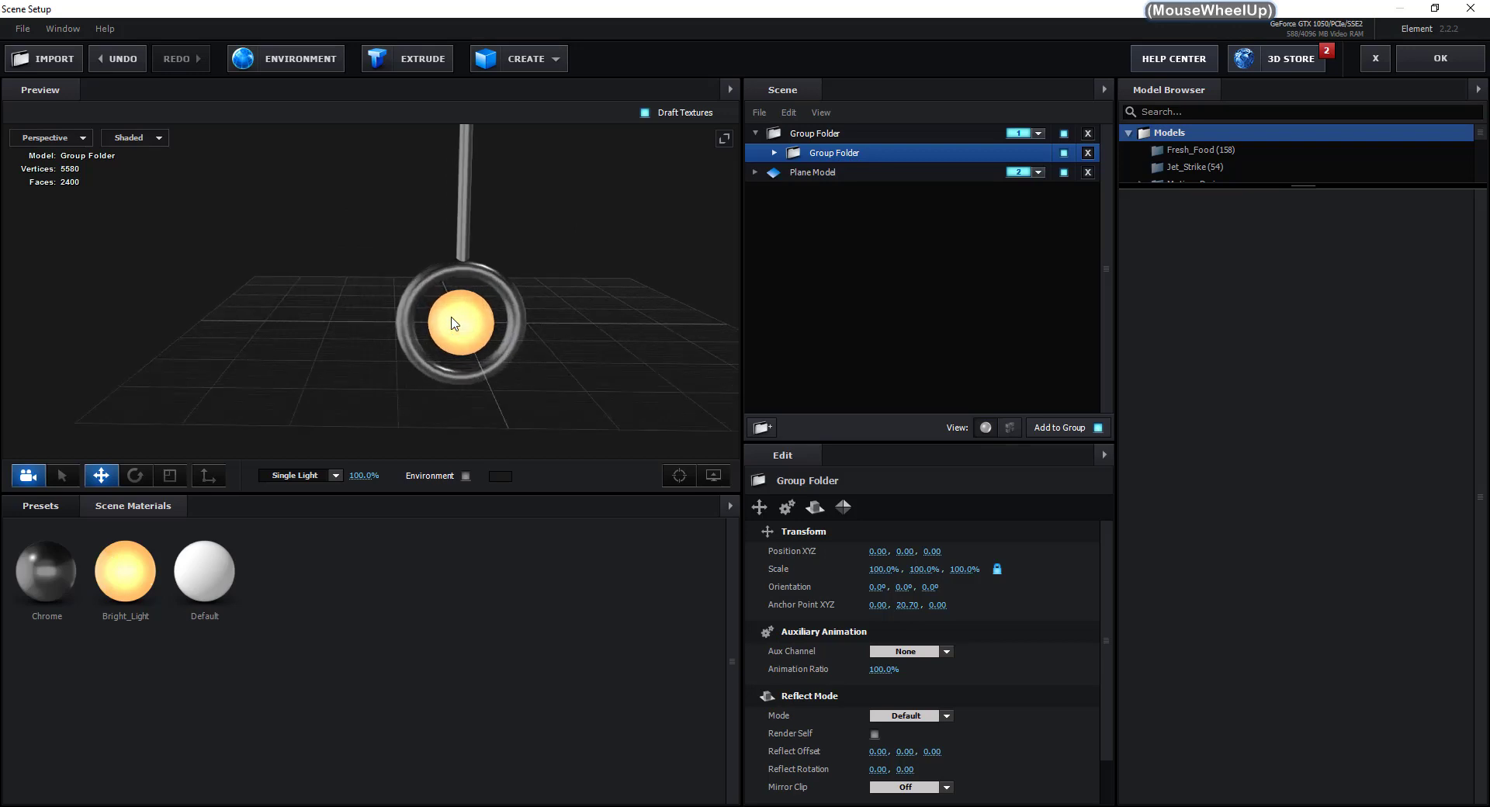
{"action": "left_click", "coordinate": [824, 154]}
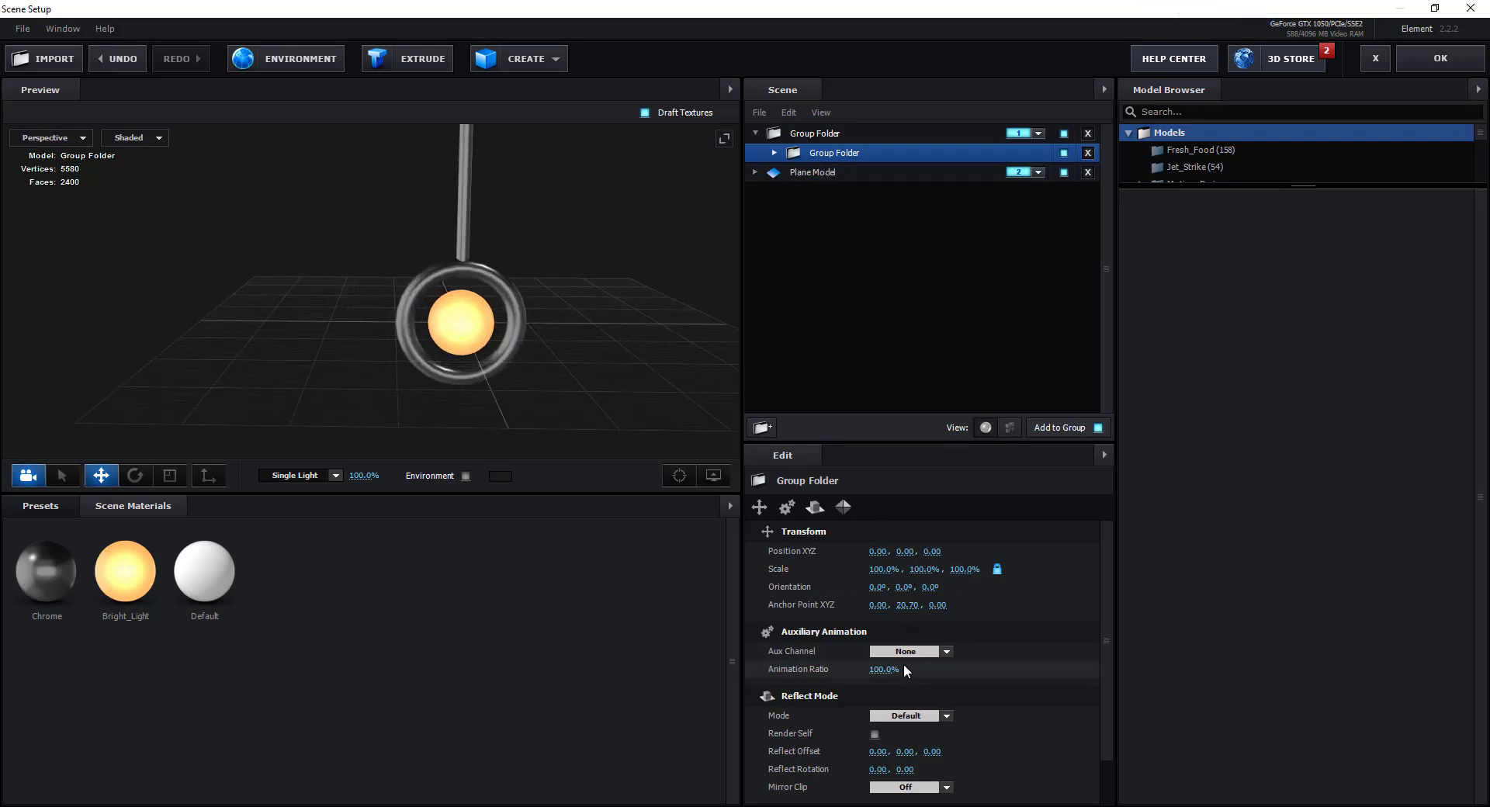
{"action": "scroll", "coordinate": [903, 663], "scroll_direction": "down", "scroll_amount": 1}
{"action": "scroll", "coordinate": [904, 663], "scroll_direction": "up", "scroll_amount": 1}
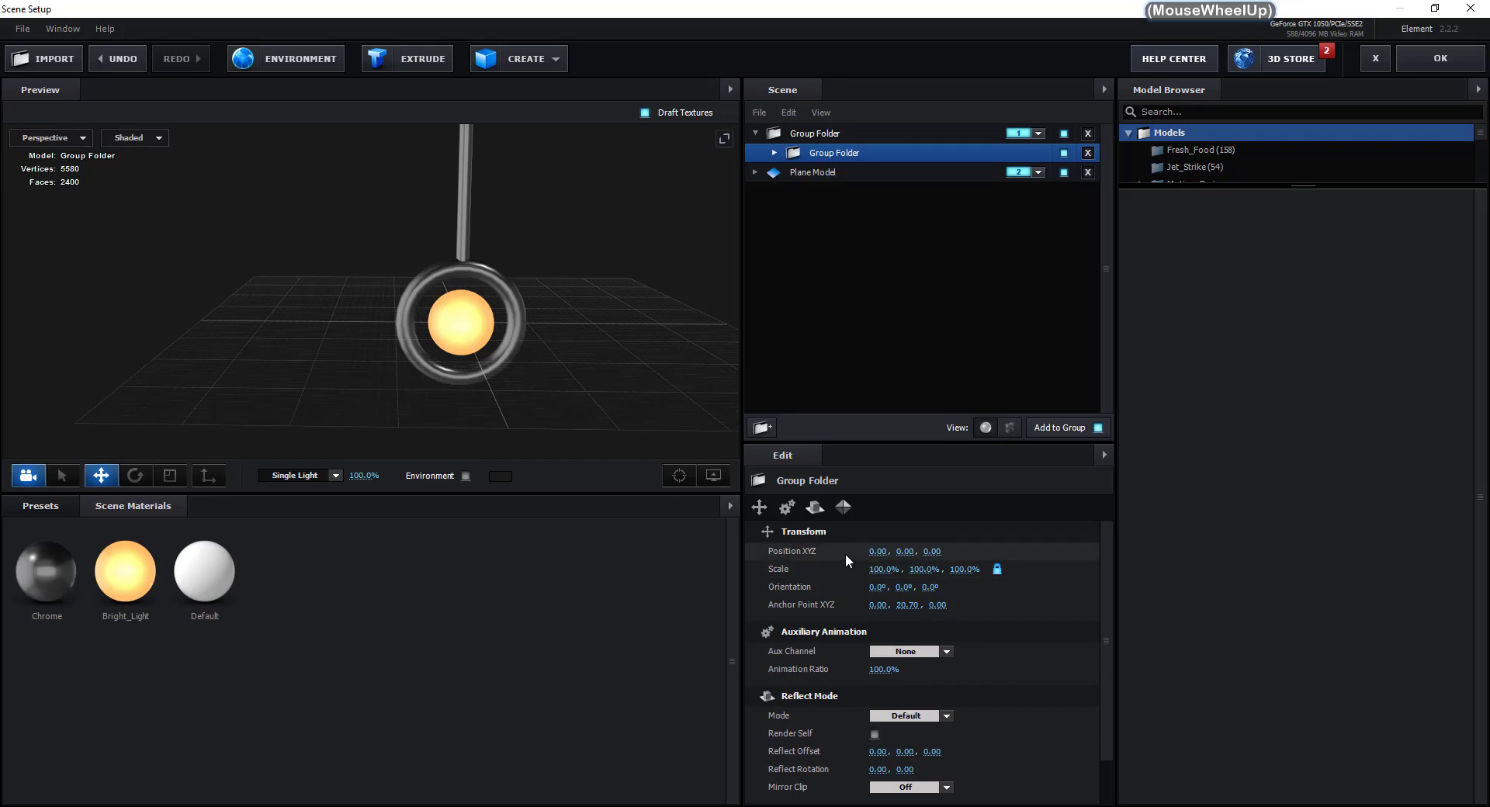
{"action": "mouse_move", "coordinate": [906, 551]}
{"action": "left_mouse_down"}
{"action": "mouse_move", "coordinate": [989, 544]}
{"action": "mouse_move", "coordinate": [924, 550]}
{"action": "left_mouse_up"}
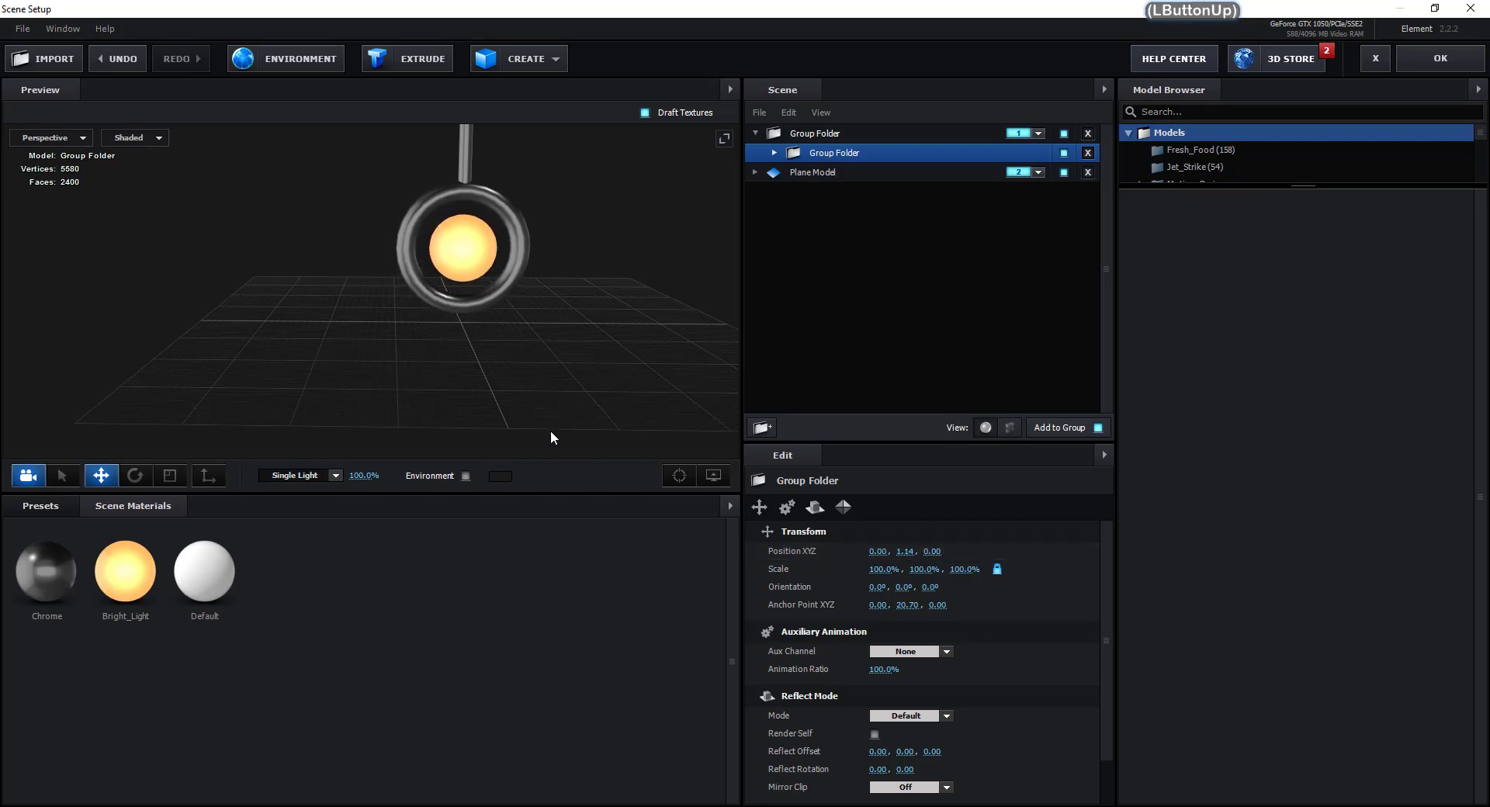
{"action": "left_click_drag", "start_coordinate": [551, 427], "coordinate": [504, 391]}
{"action": "left_click_drag", "start_coordinate": [449, 238], "coordinate": [450, 411]}
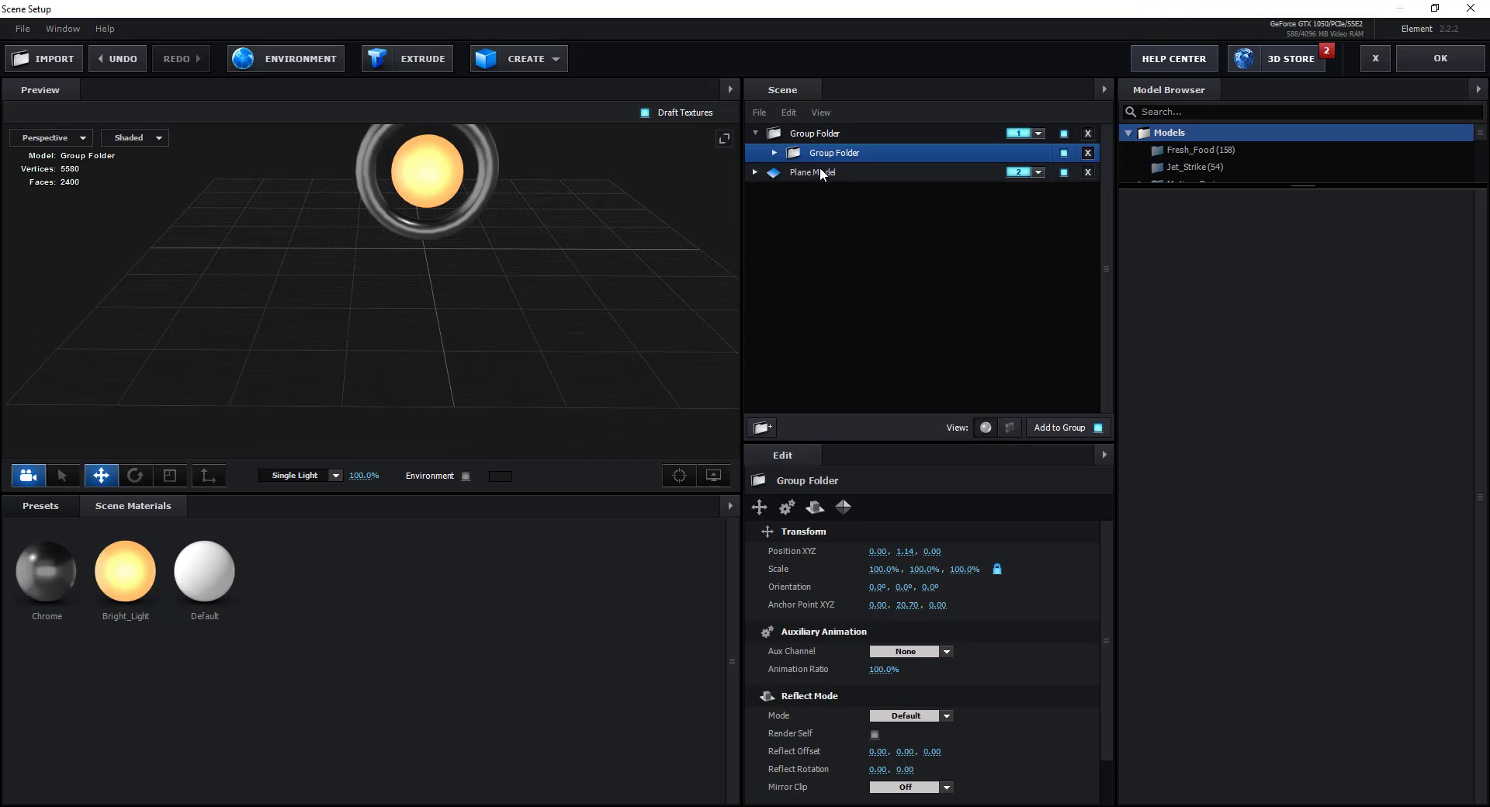
Move the plane back into the pendulum's nested group folder and lower its Y position to about -1.1
{"action": "left_click_drag", "start_coordinate": [826, 169], "coordinate": [837, 152]}
{"action": "scroll", "coordinate": [481, 237], "scroll_direction": "down", "scroll_amount": 5}
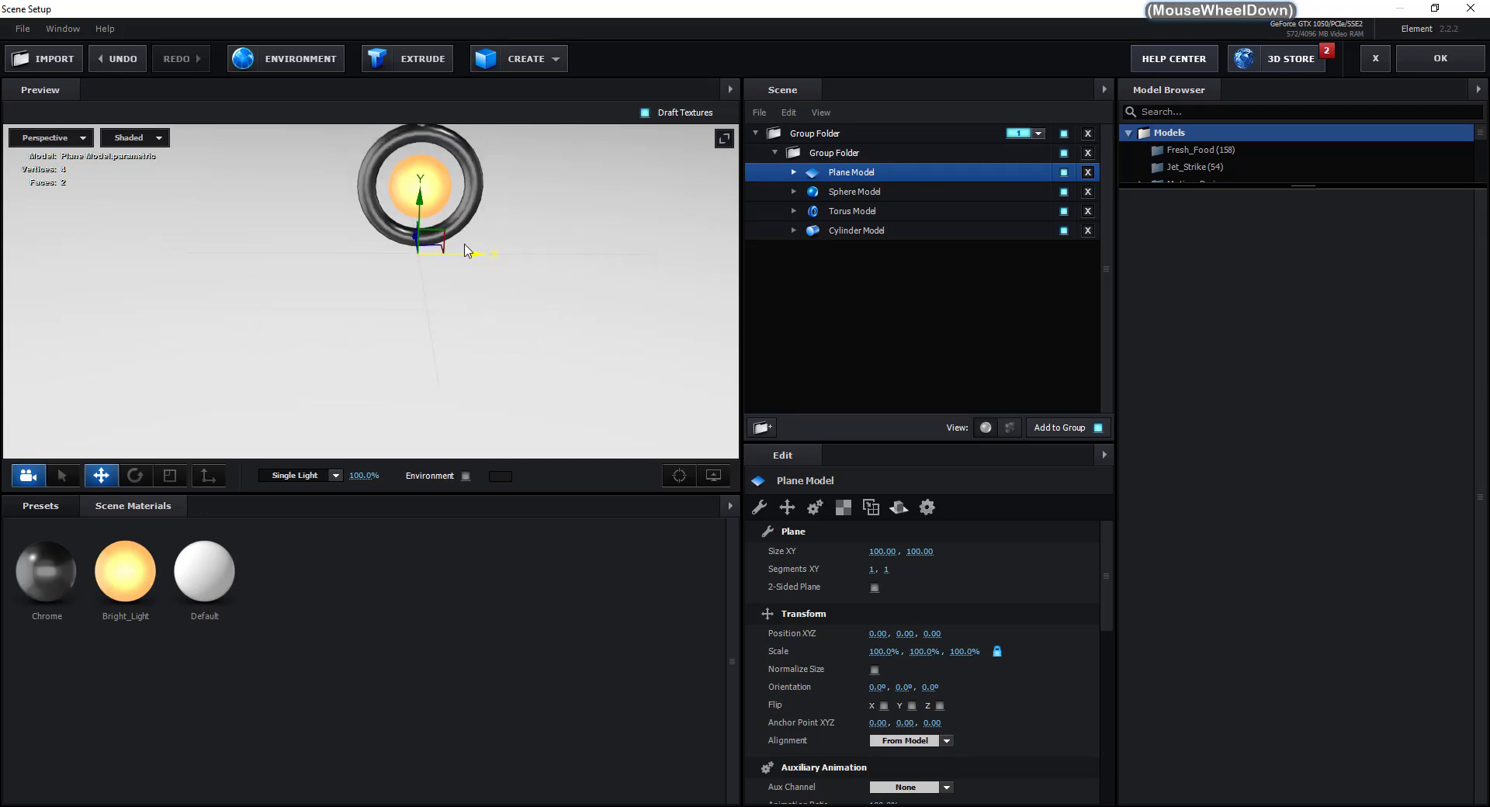
{"action": "scroll", "coordinate": [544, 327], "scroll_direction": "down", "scroll_amount": 2}
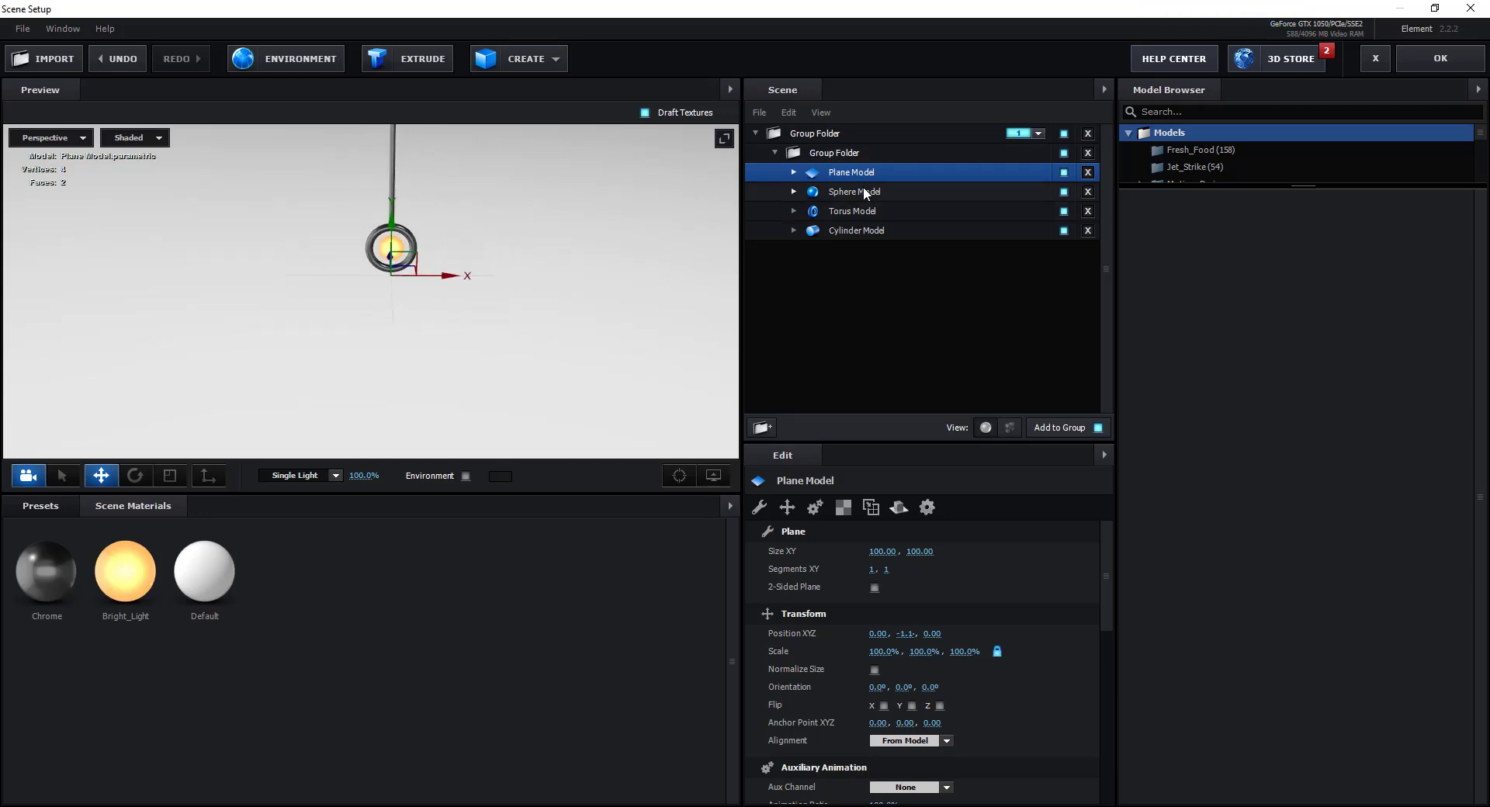
{"action": "left_click", "coordinate": [873, 169]}
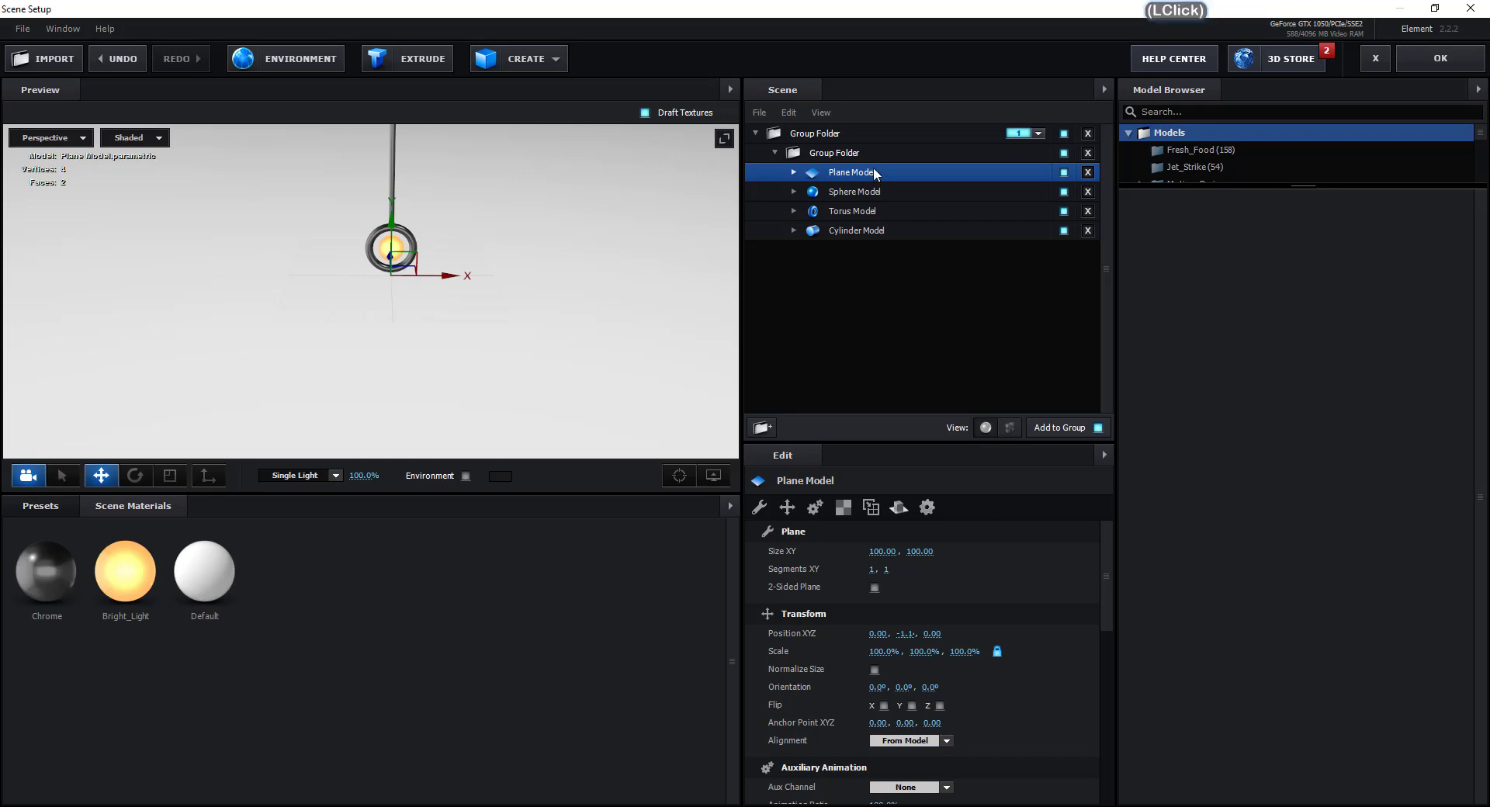
Set the plane's reflect mode to Mirror Surface
{"action": "left_click", "coordinate": [897, 511]}
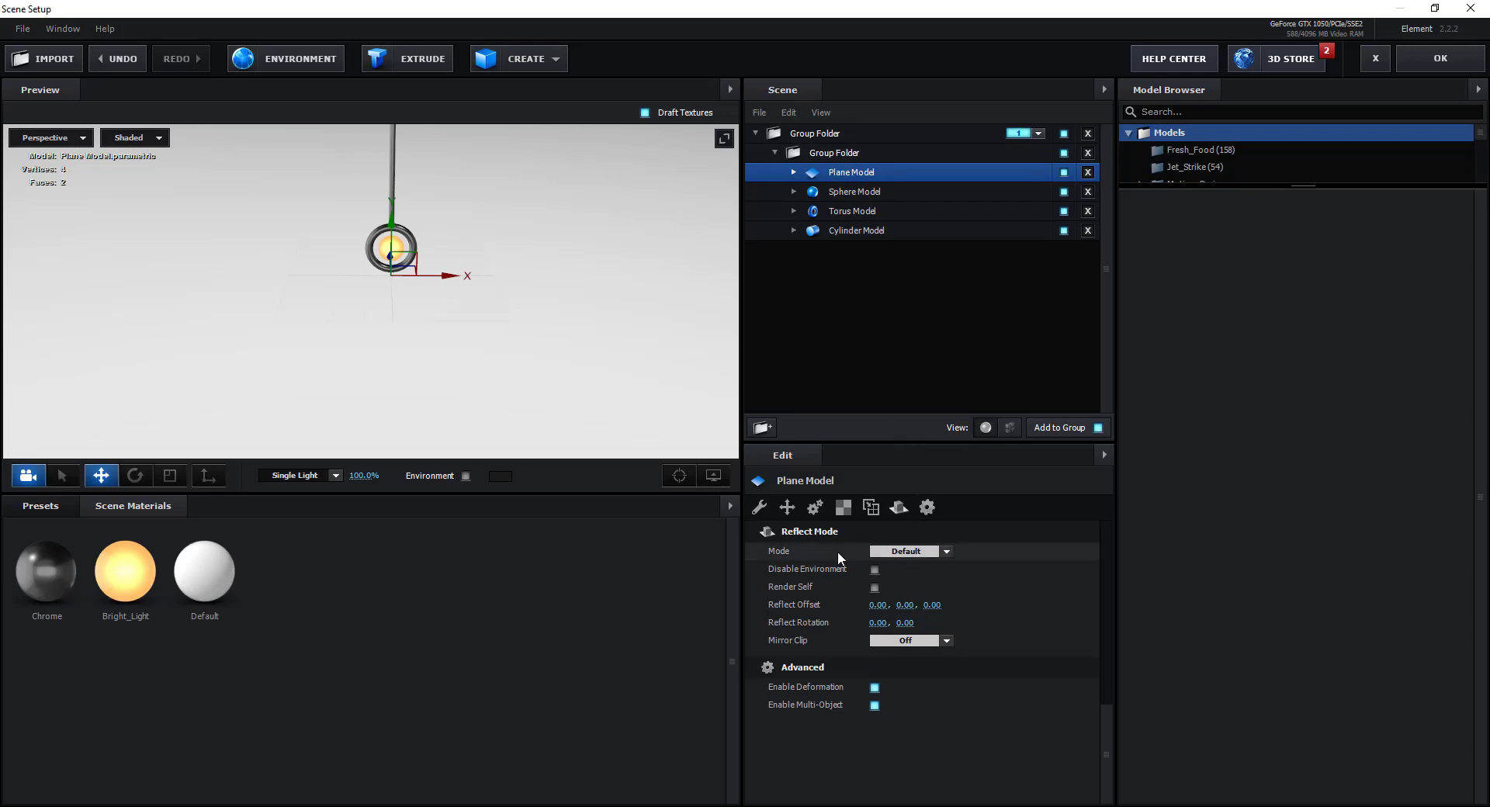
{"action": "double_click", "coordinate": [898, 510]}
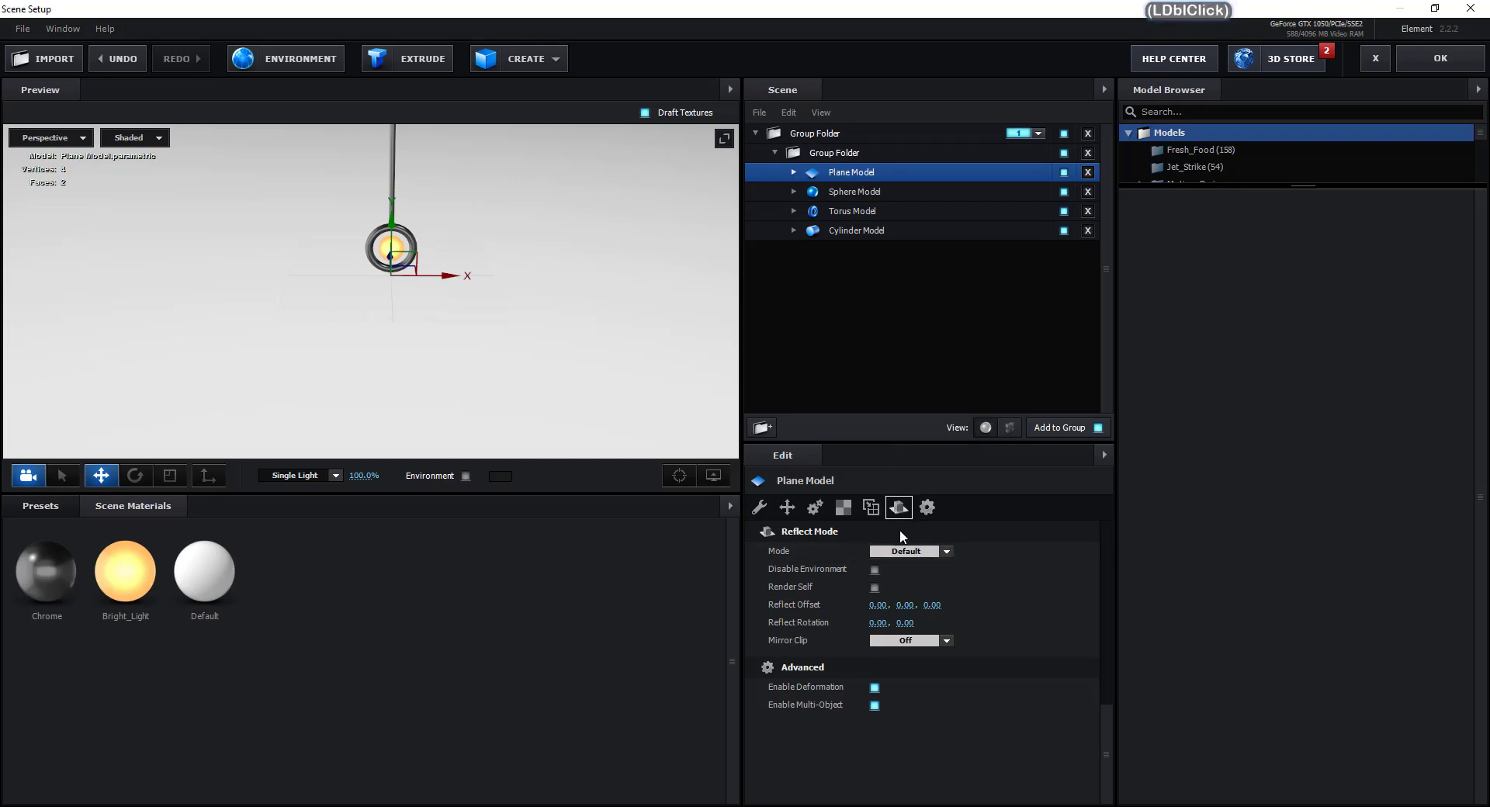
{"action": "left_click", "coordinate": [904, 552]}
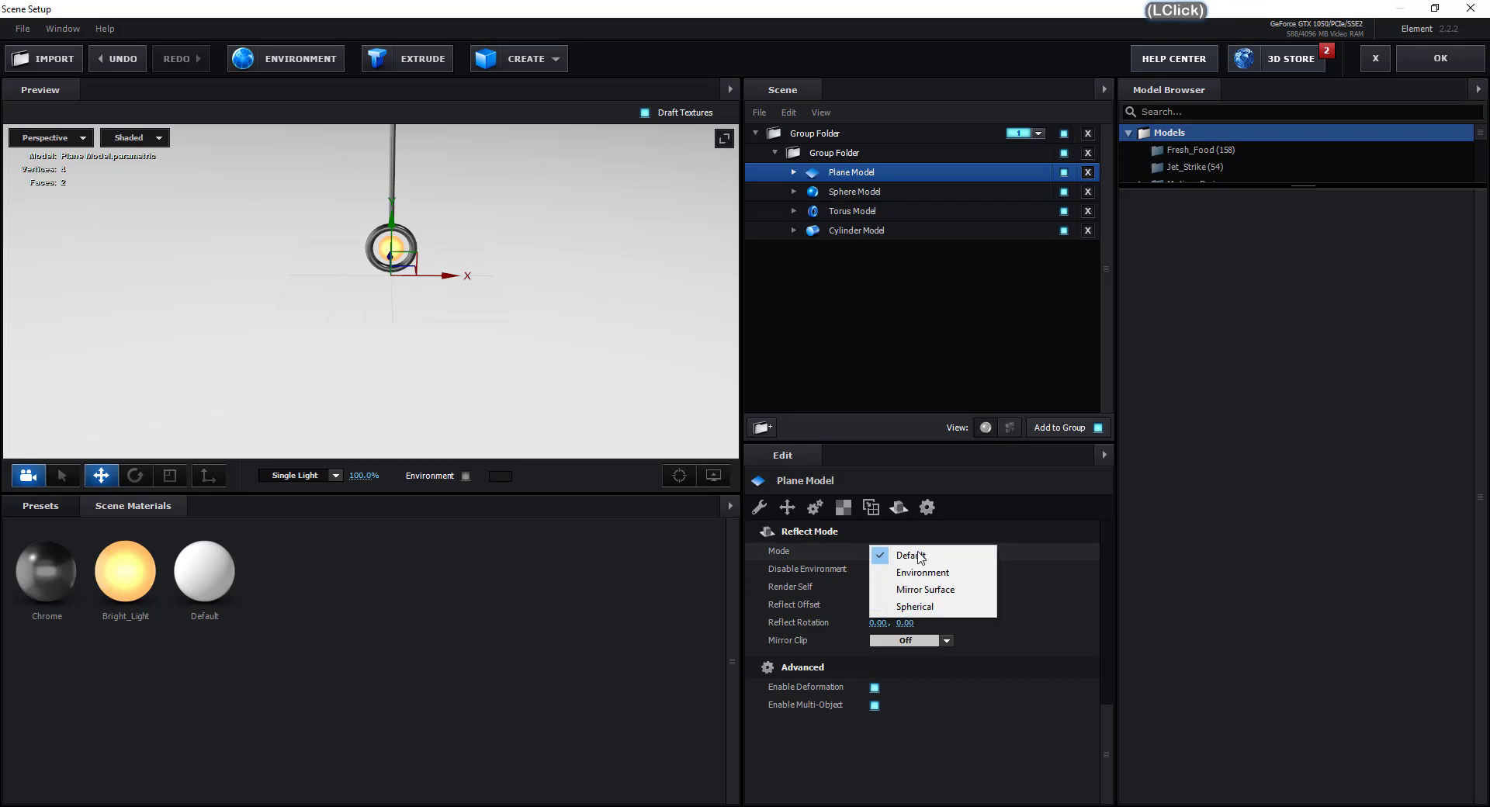
{"action": "left_click", "coordinate": [925, 589]}
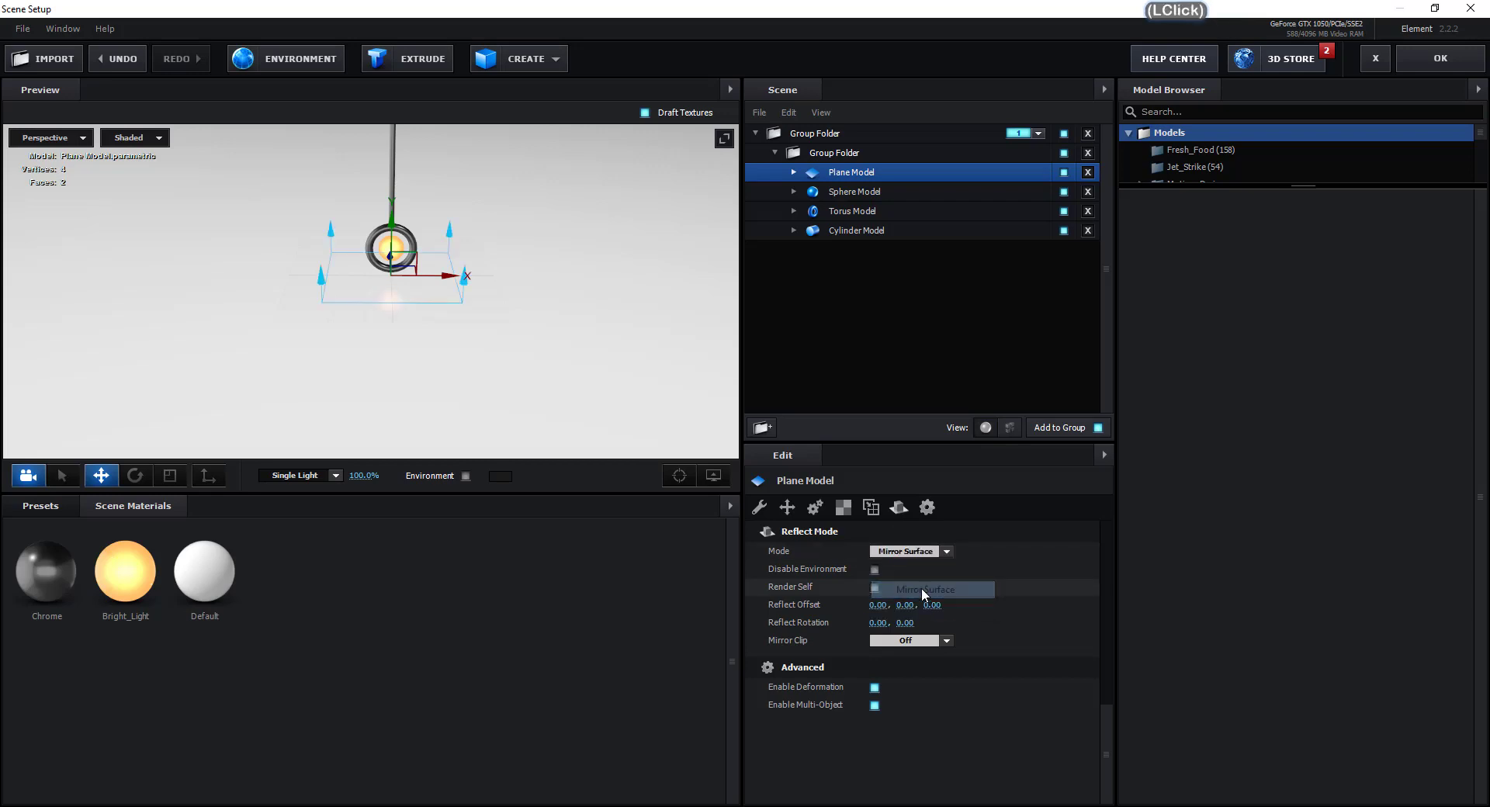
Enable Matte Reflection in the advanced settings of the plane's Default material, leaving Matte Shadow off
{"action": "left_click", "coordinate": [793, 172]}
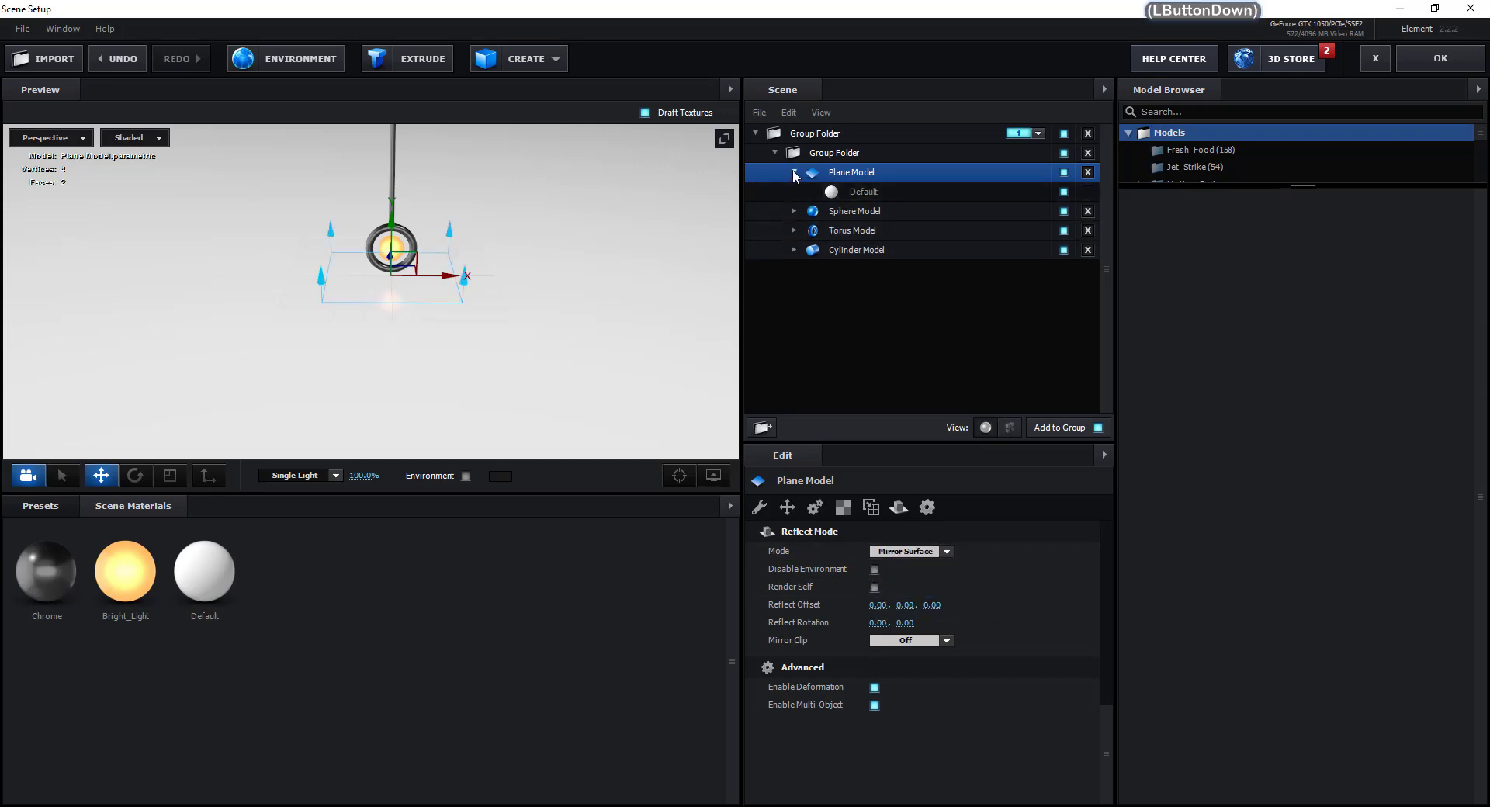
{"action": "left_click", "coordinate": [876, 192]}
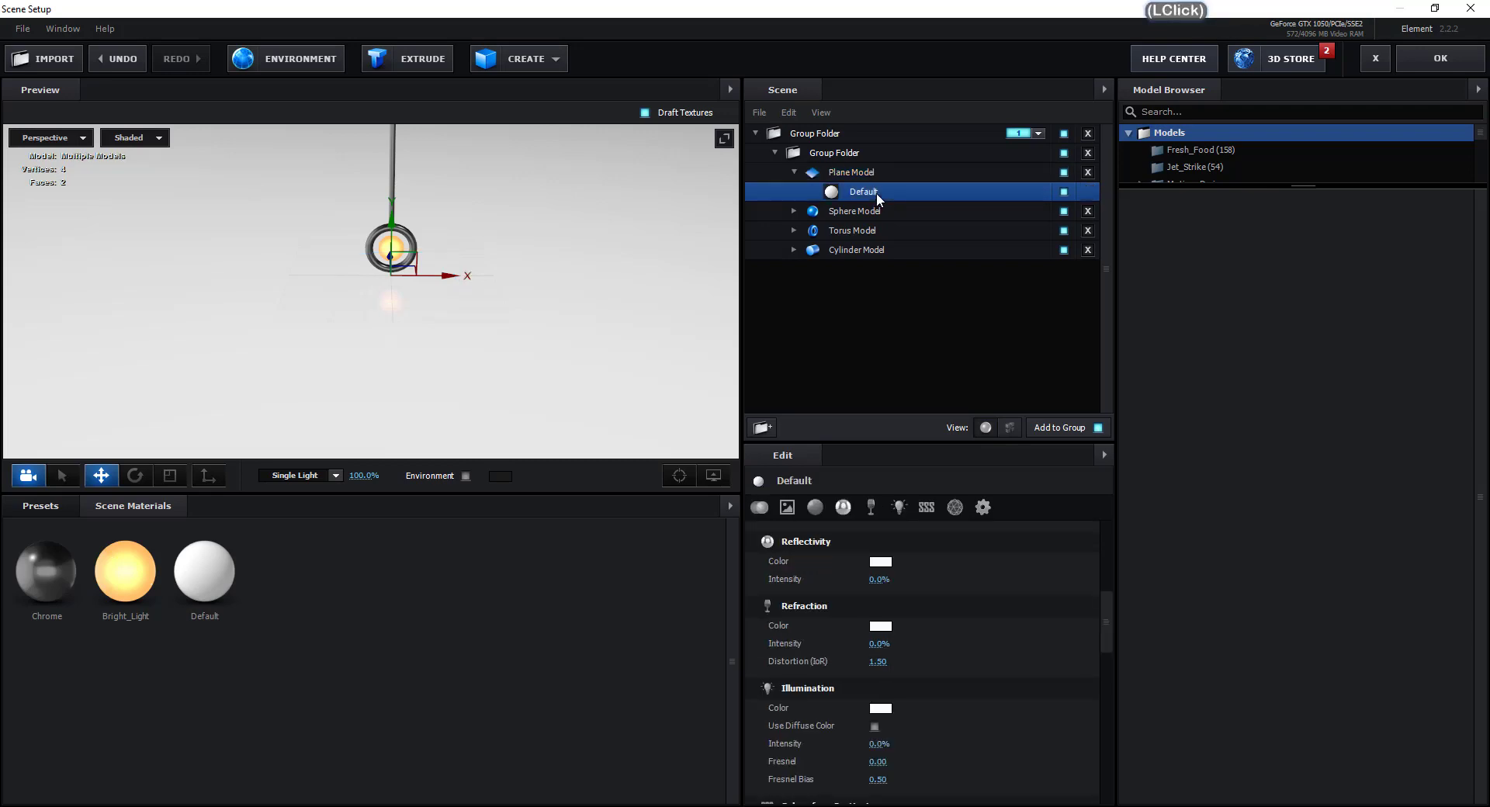
{"action": "left_click", "coordinate": [983, 507]}
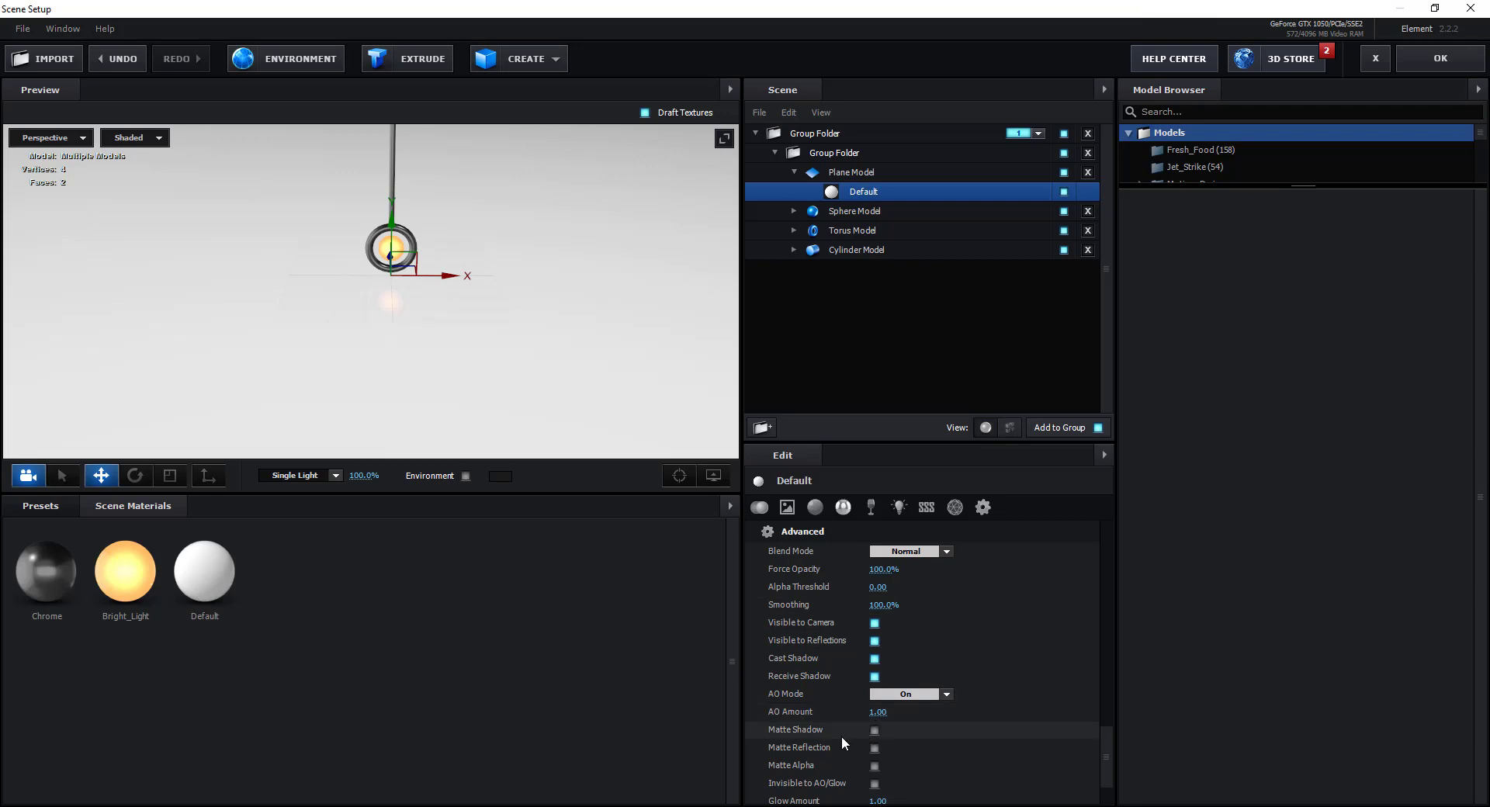
{"action": "left_click", "coordinate": [875, 729]}
{"action": "left_click", "coordinate": [876, 746]}
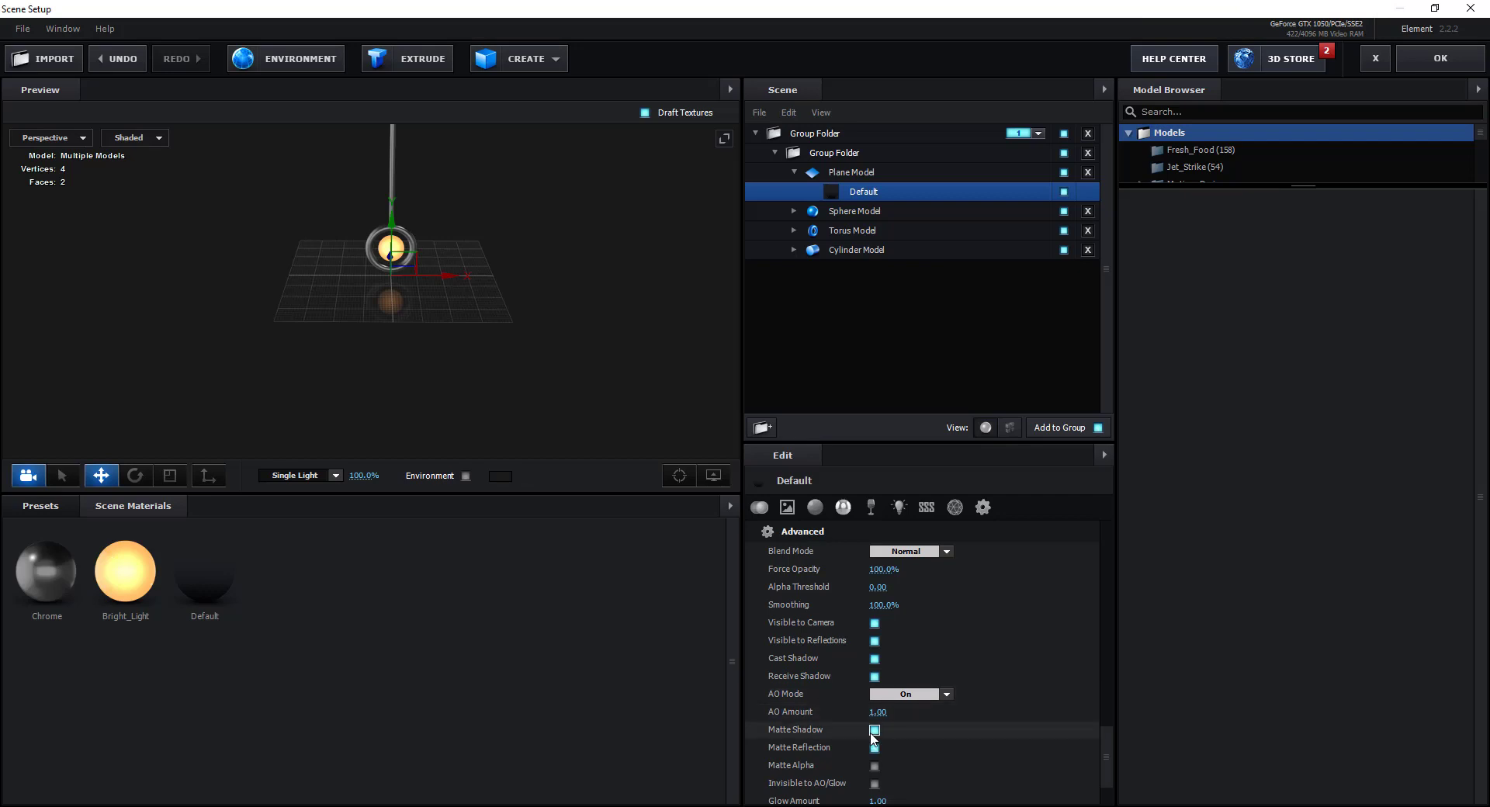
{"action": "left_click", "coordinate": [874, 731]}
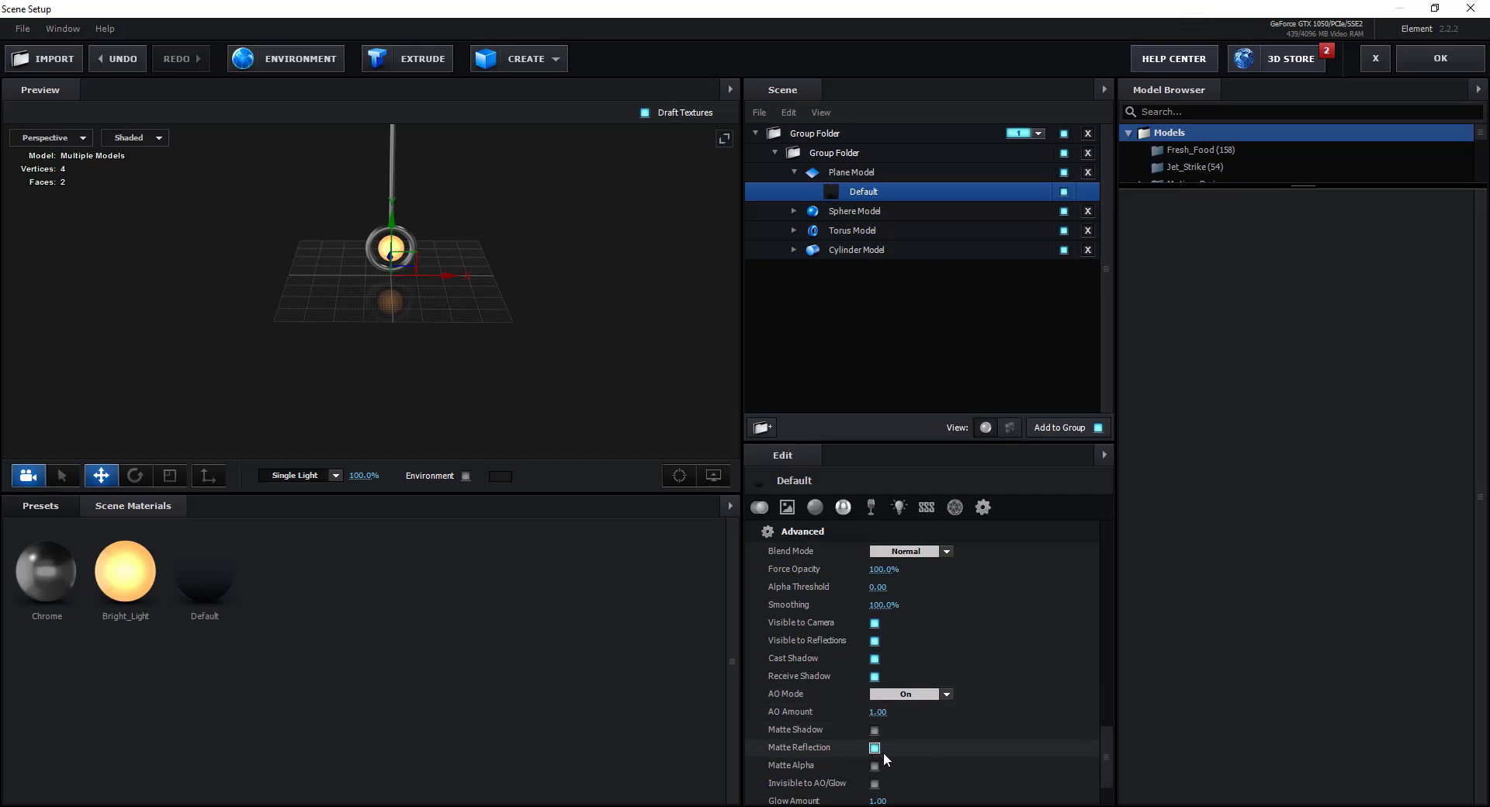
Lower the glossiness of the plane's Default material to 76%
{"action": "scroll", "coordinate": [407, 323], "scroll_direction": "up", "scroll_amount": 3}
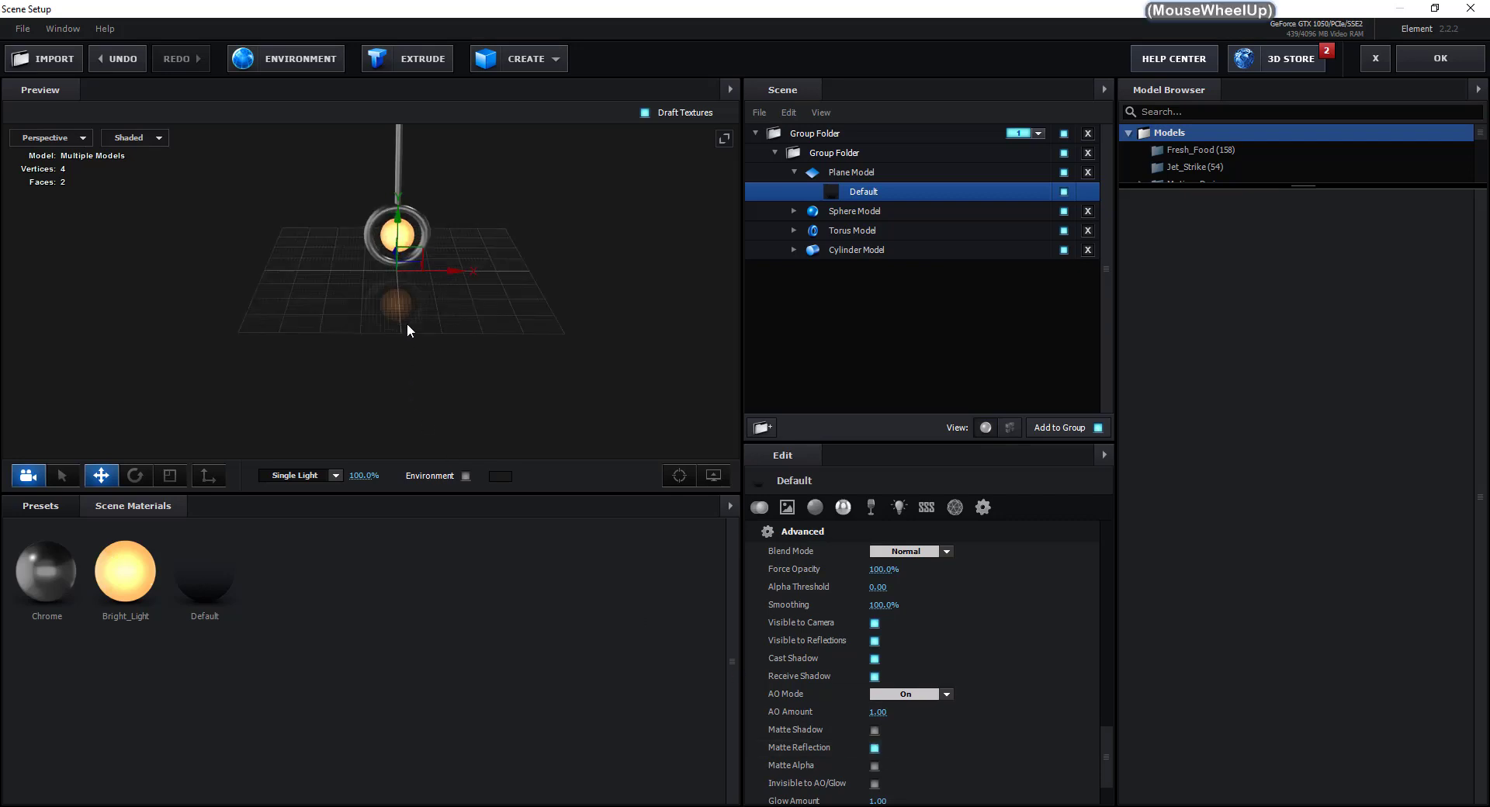
{"action": "scroll", "coordinate": [407, 323], "scroll_direction": "up", "scroll_amount": 2}
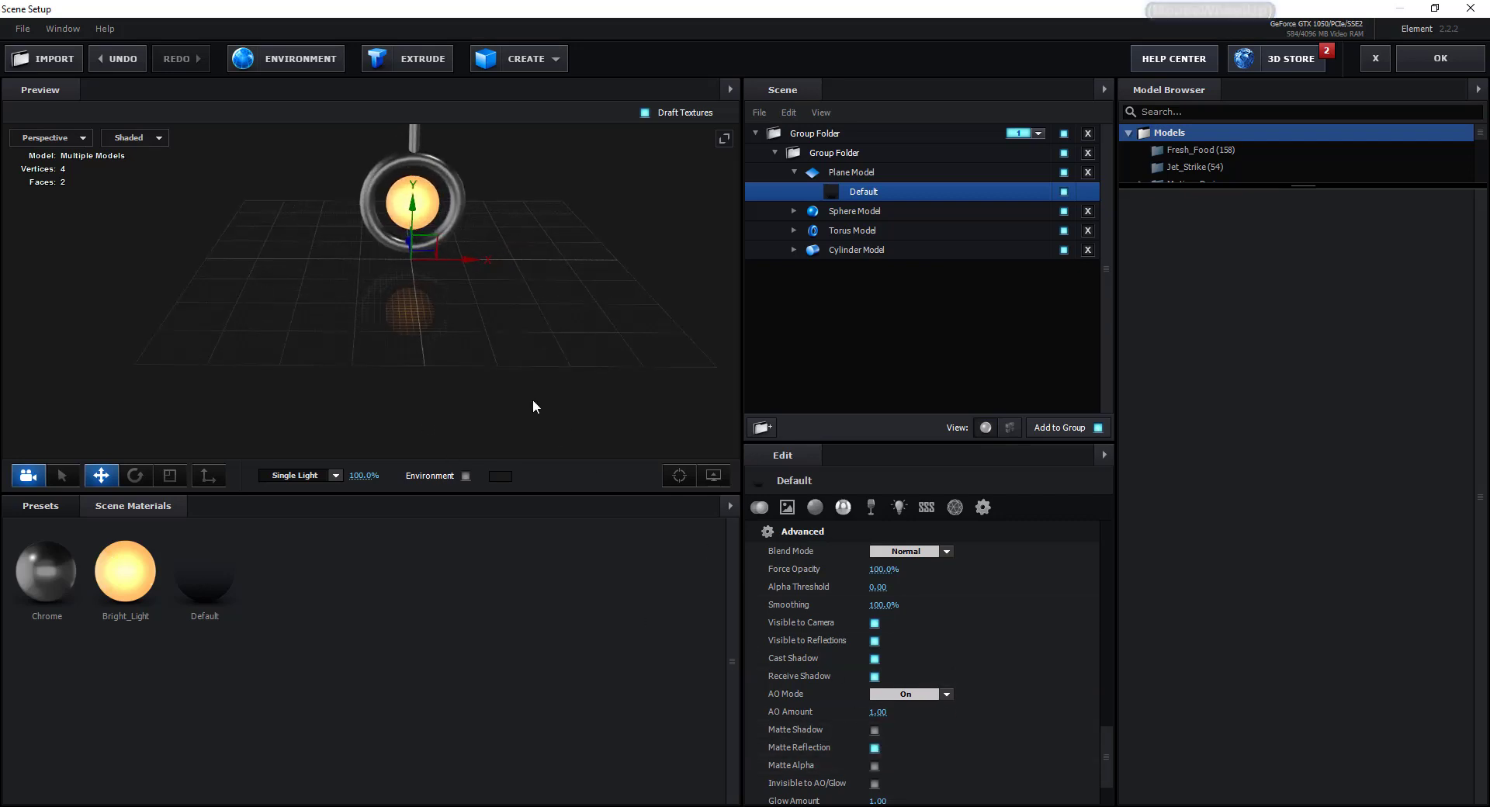
{"action": "left_click_drag", "start_coordinate": [487, 335], "coordinate": [458, 328]}
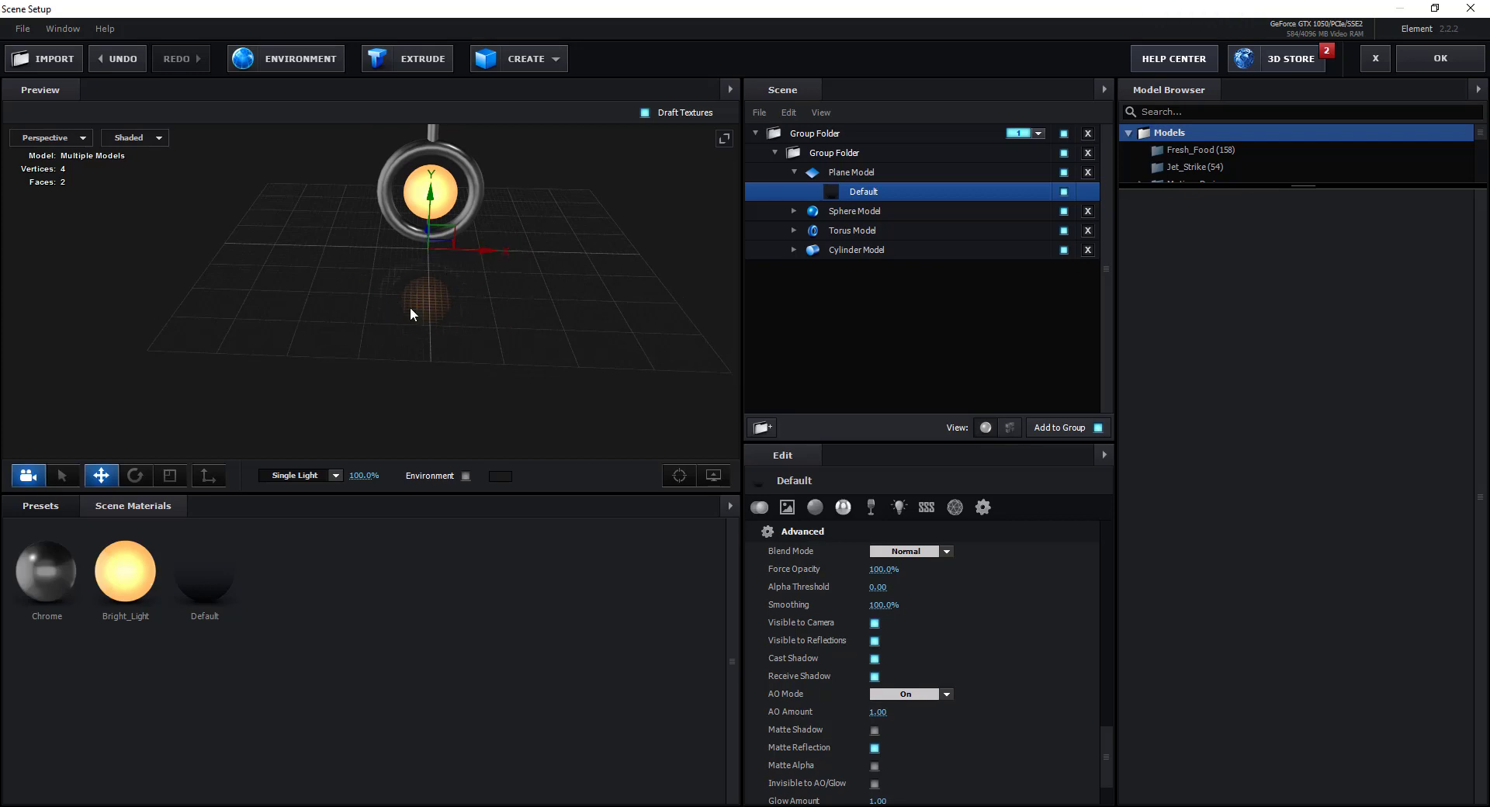
{"action": "left_click_drag", "start_coordinate": [1110, 731], "coordinate": [1097, 551]}
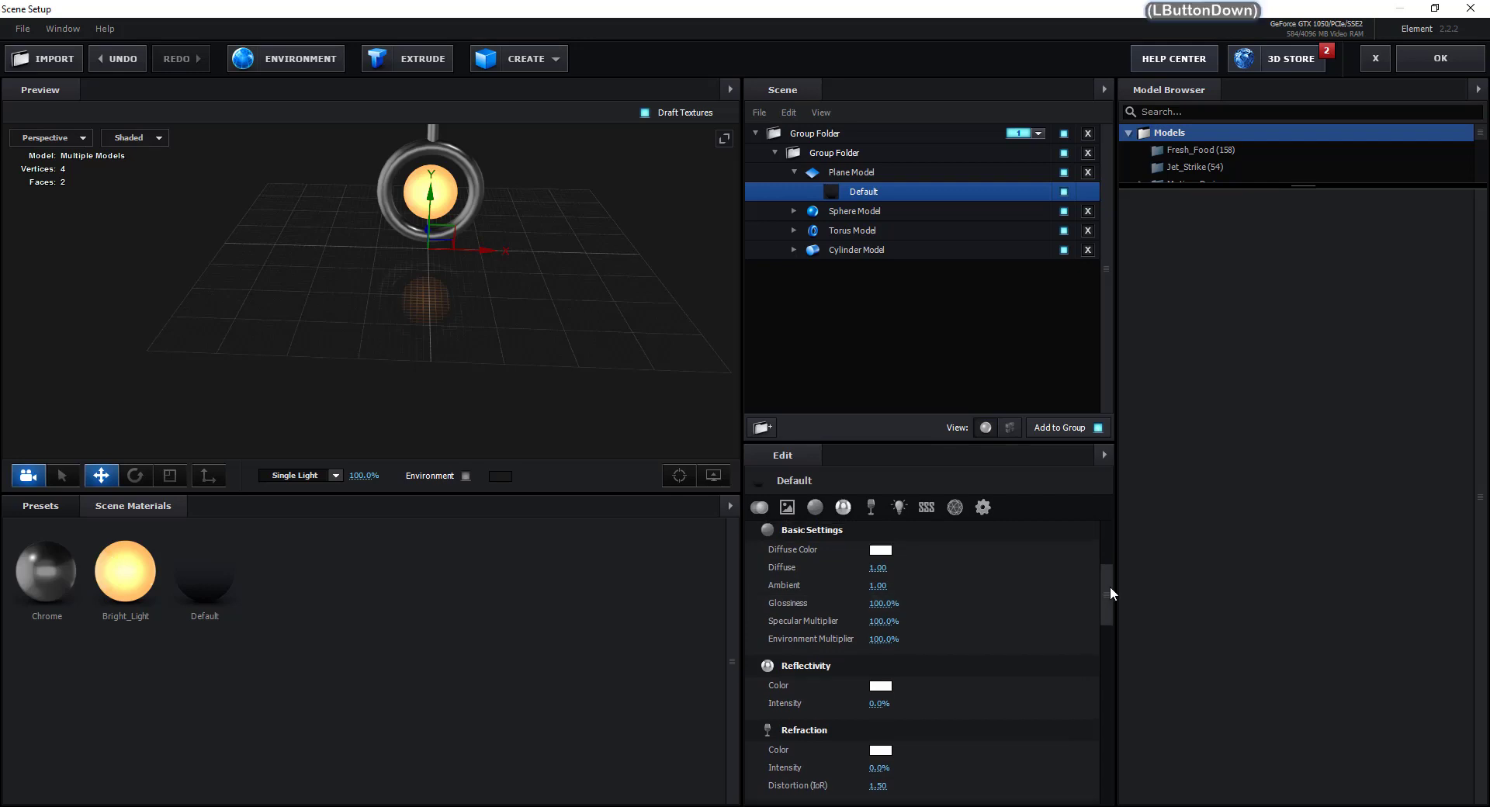
{"action": "mouse_move", "coordinate": [1109, 585]}
{"action": "left_mouse_down"}
{"action": "mouse_move", "coordinate": [1110, 555]}
{"action": "mouse_move", "coordinate": [1105, 590]}
{"action": "left_mouse_up"}
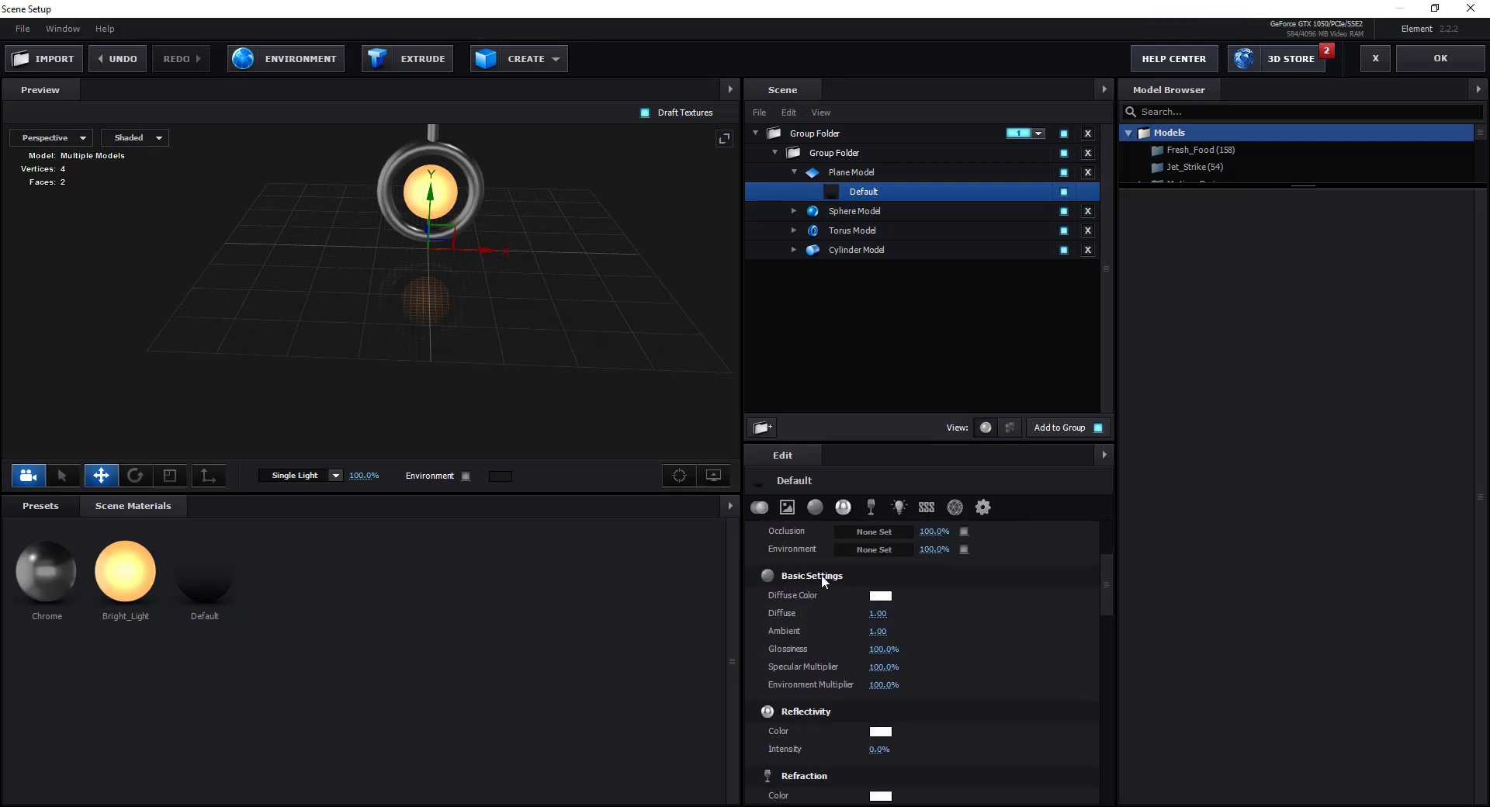
{"action": "double_click", "coordinate": [816, 507]}
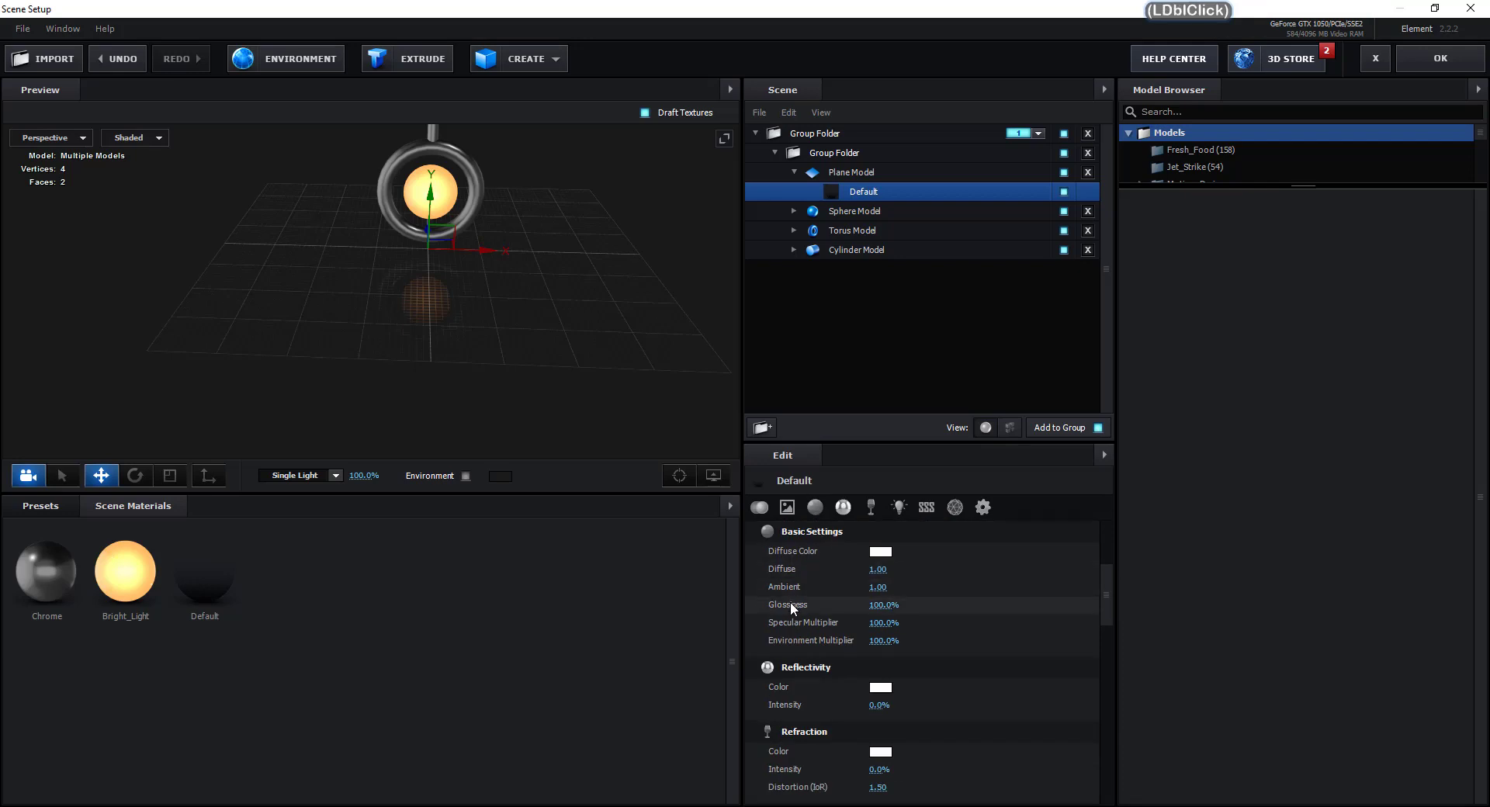
{"action": "left_click_drag", "start_coordinate": [883, 604], "coordinate": [875, 606]}
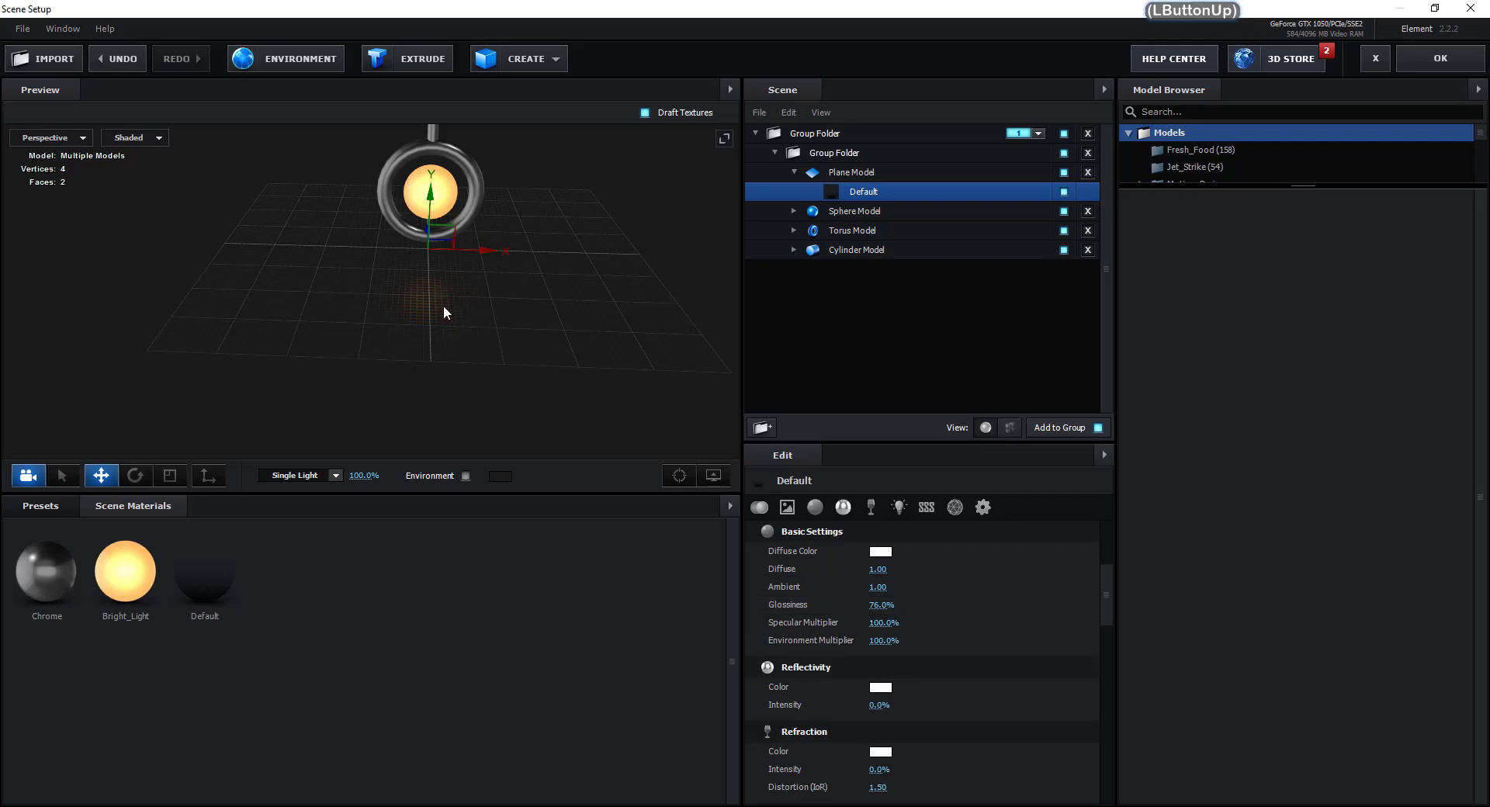
{"action": "left_click_drag", "start_coordinate": [444, 305], "coordinate": [499, 309]}
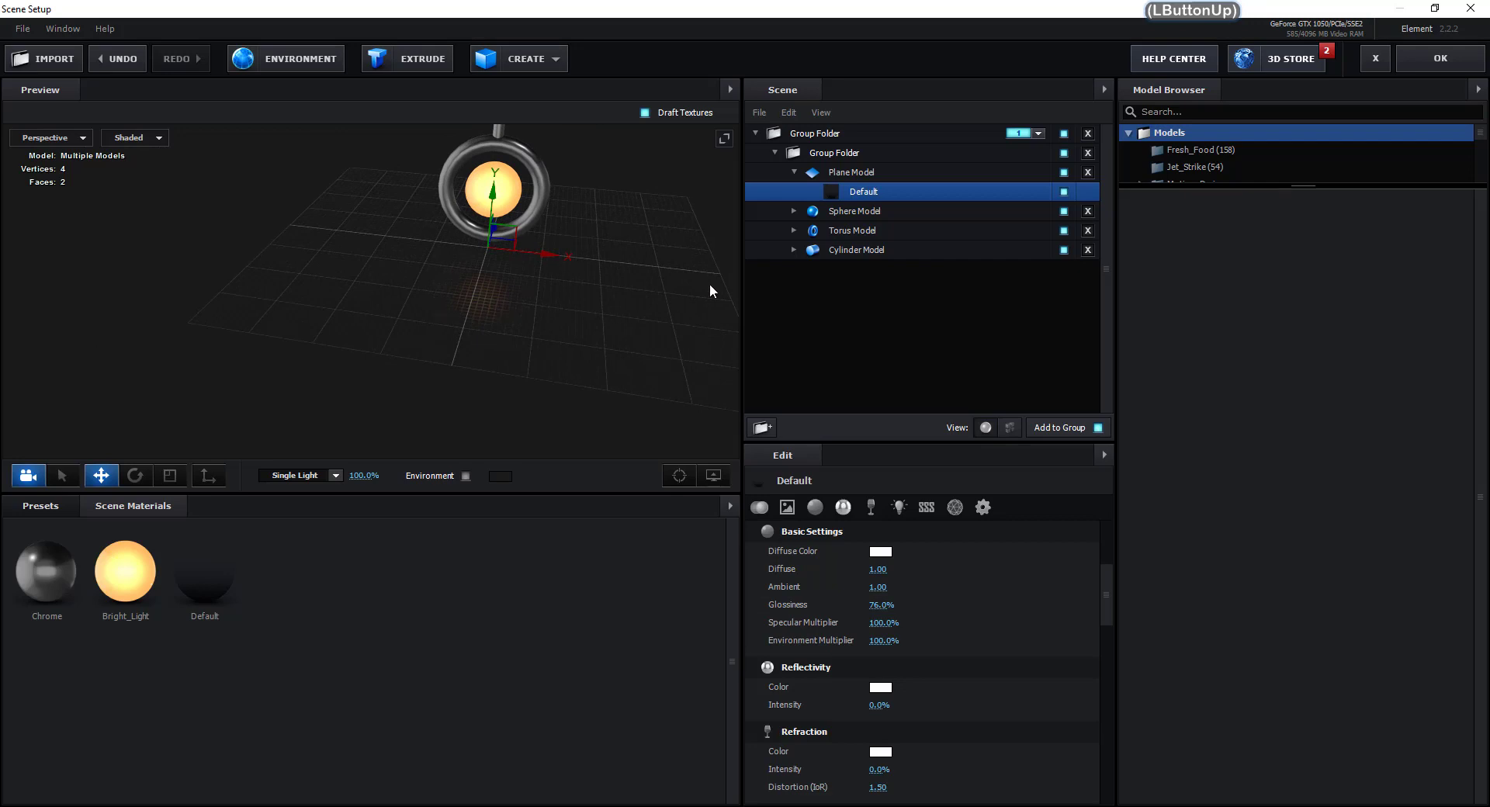
Take the mirror plane out of the group folders to the scene's top level and assign it to group 2 again
{"action": "left_click", "coordinate": [793, 171]}
{"action": "left_click", "coordinate": [803, 172]}
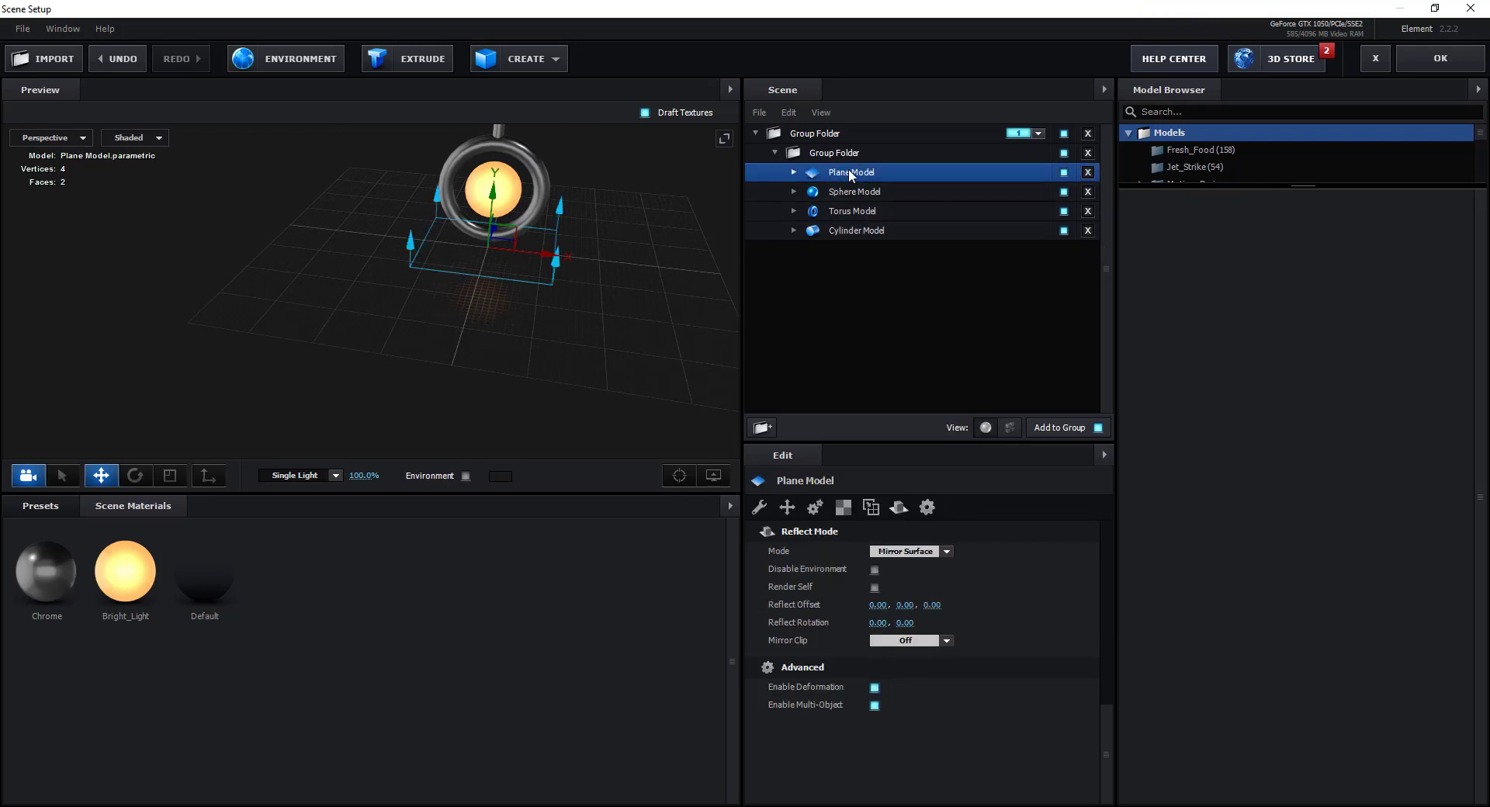
{"action": "left_click_drag", "start_coordinate": [850, 174], "coordinate": [901, 322]}
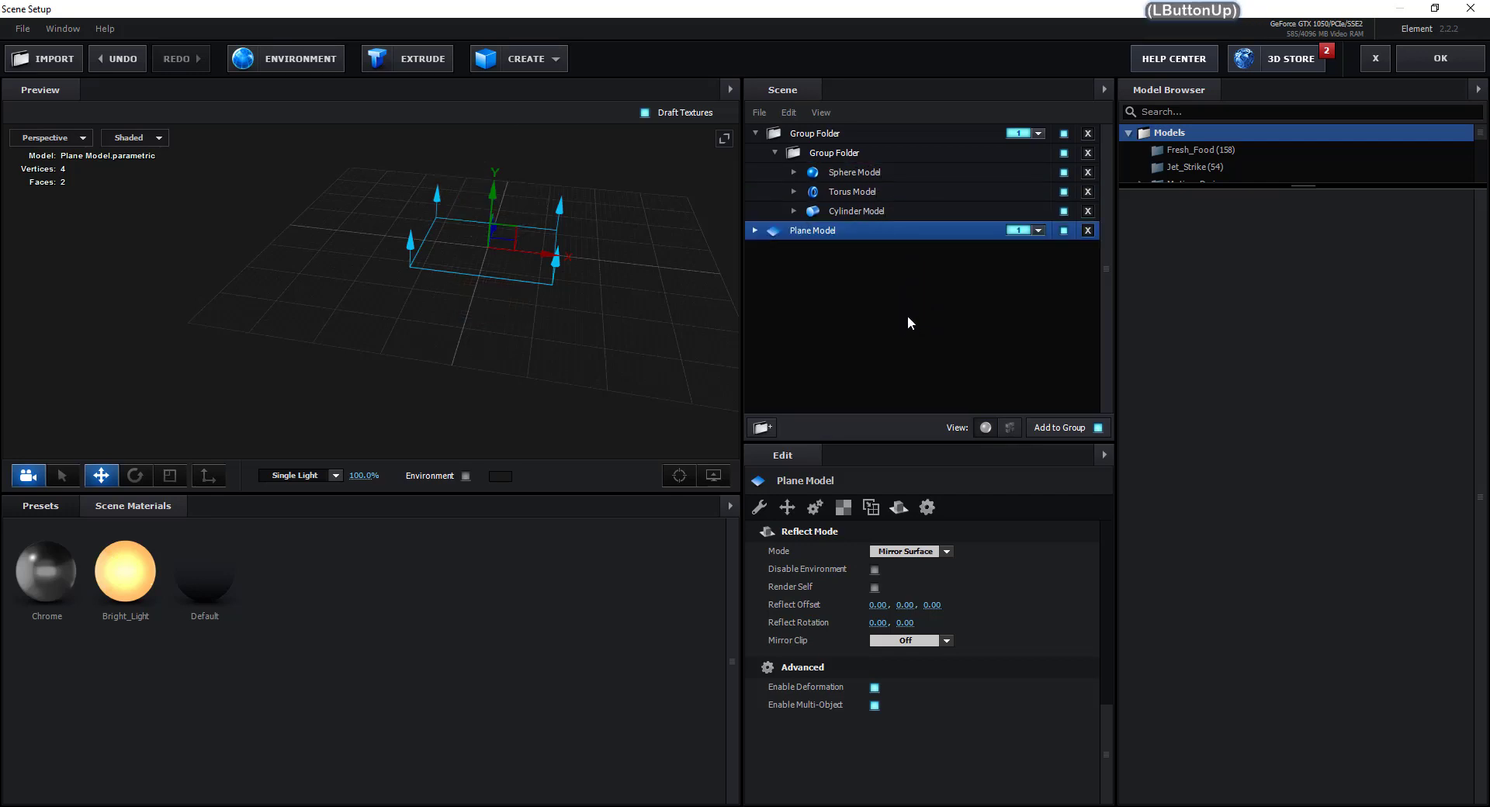
{"action": "left_click", "coordinate": [1023, 233]}
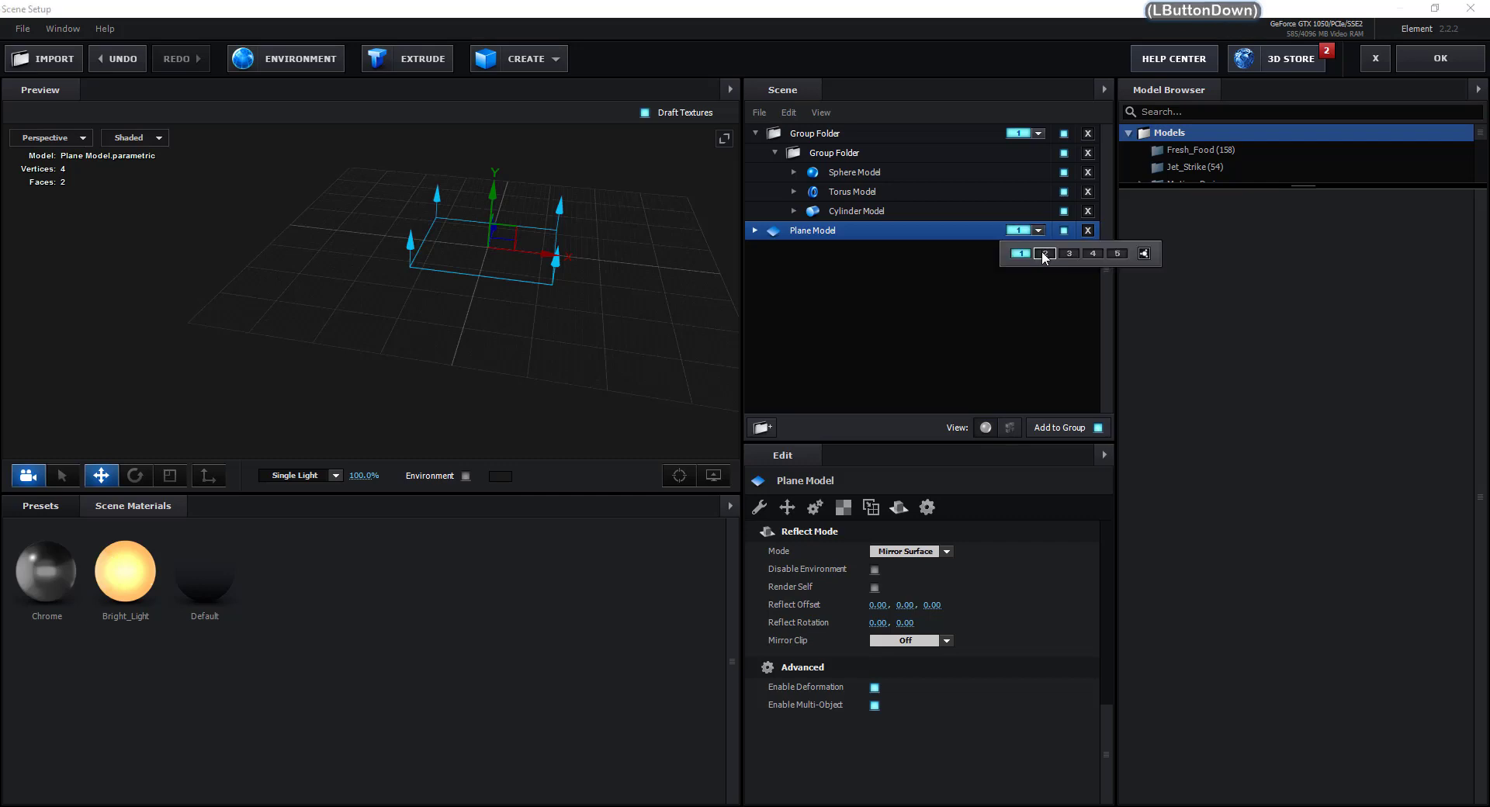
{"action": "left_click", "coordinate": [1044, 253]}
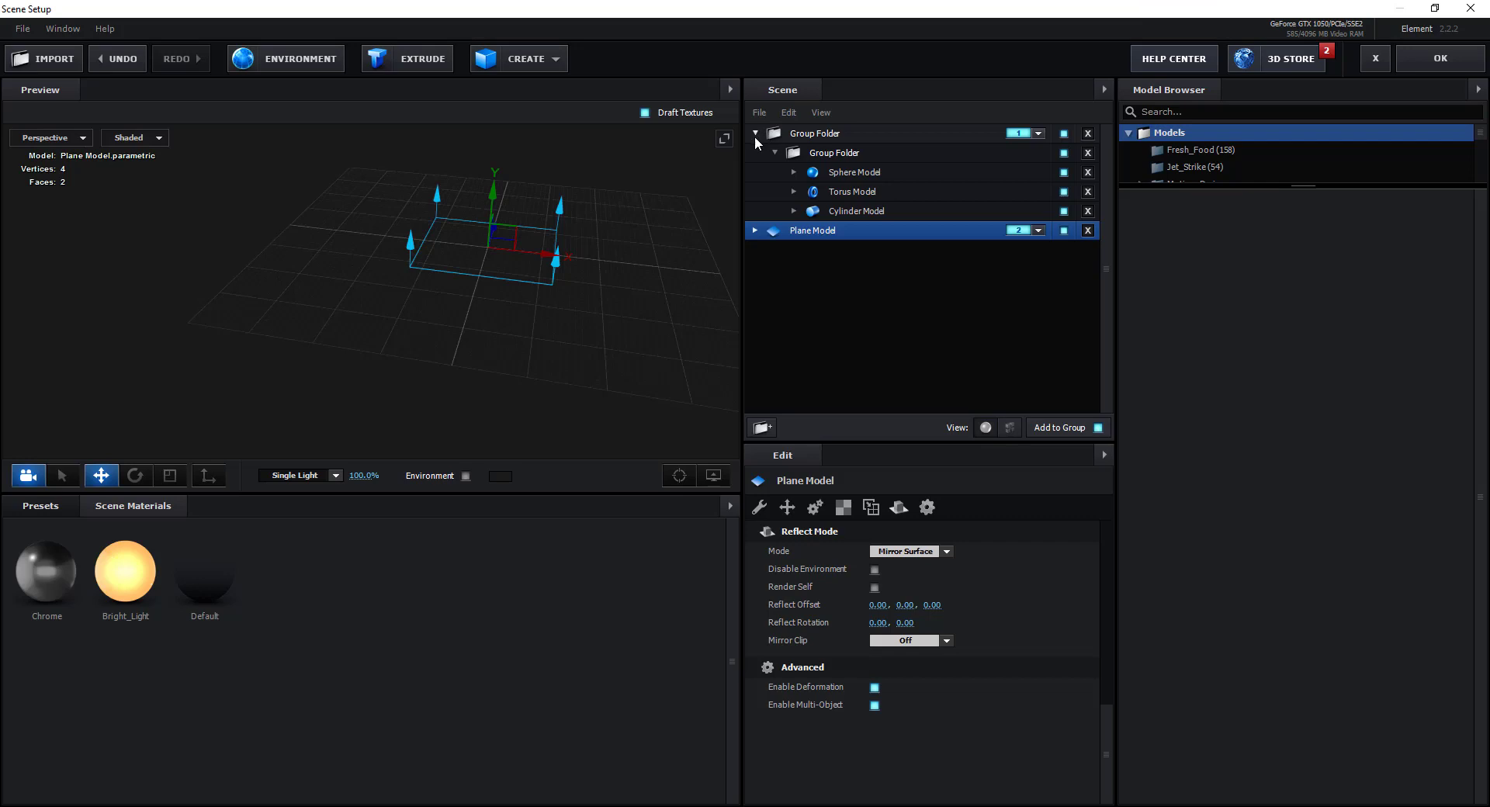
Duplicate the pendulum's nested group folder ten times and delete the original nested folder
{"action": "left_click", "coordinate": [773, 152]}
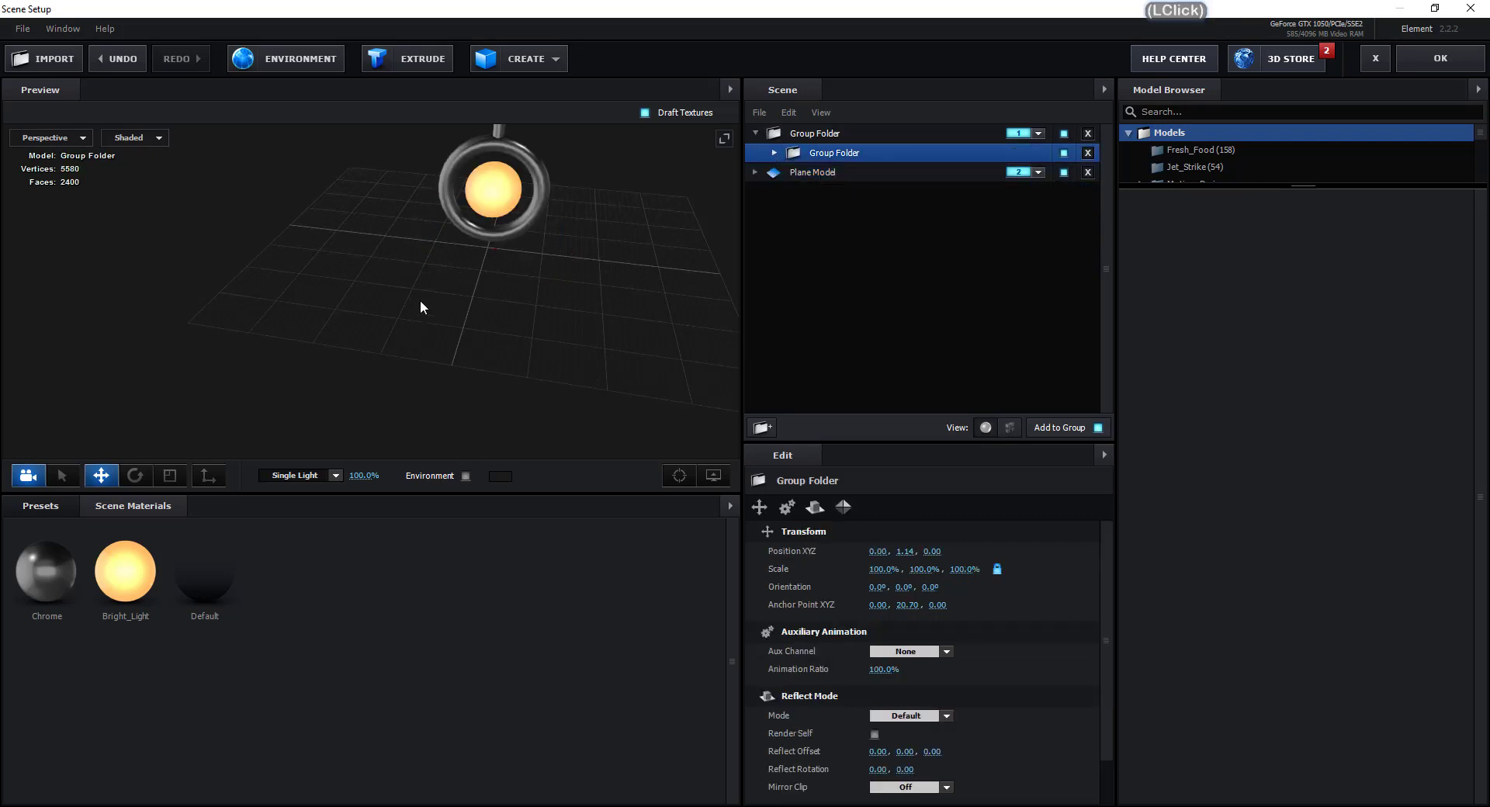
{"action": "left_click_drag", "start_coordinate": [419, 297], "coordinate": [439, 297]}
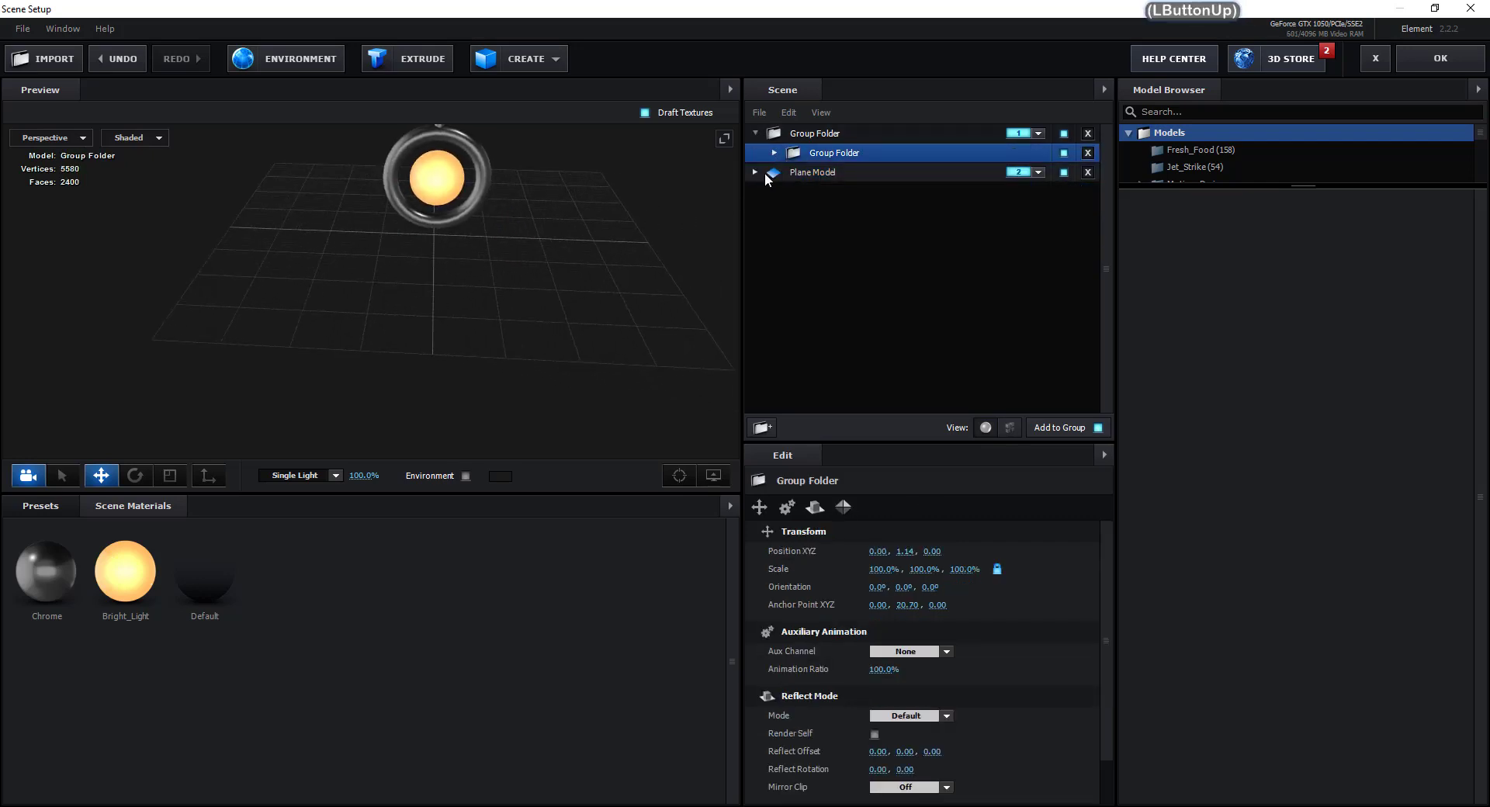
{"action": "scroll", "coordinate": [468, 204], "scroll_direction": "down", "scroll_amount": 1}
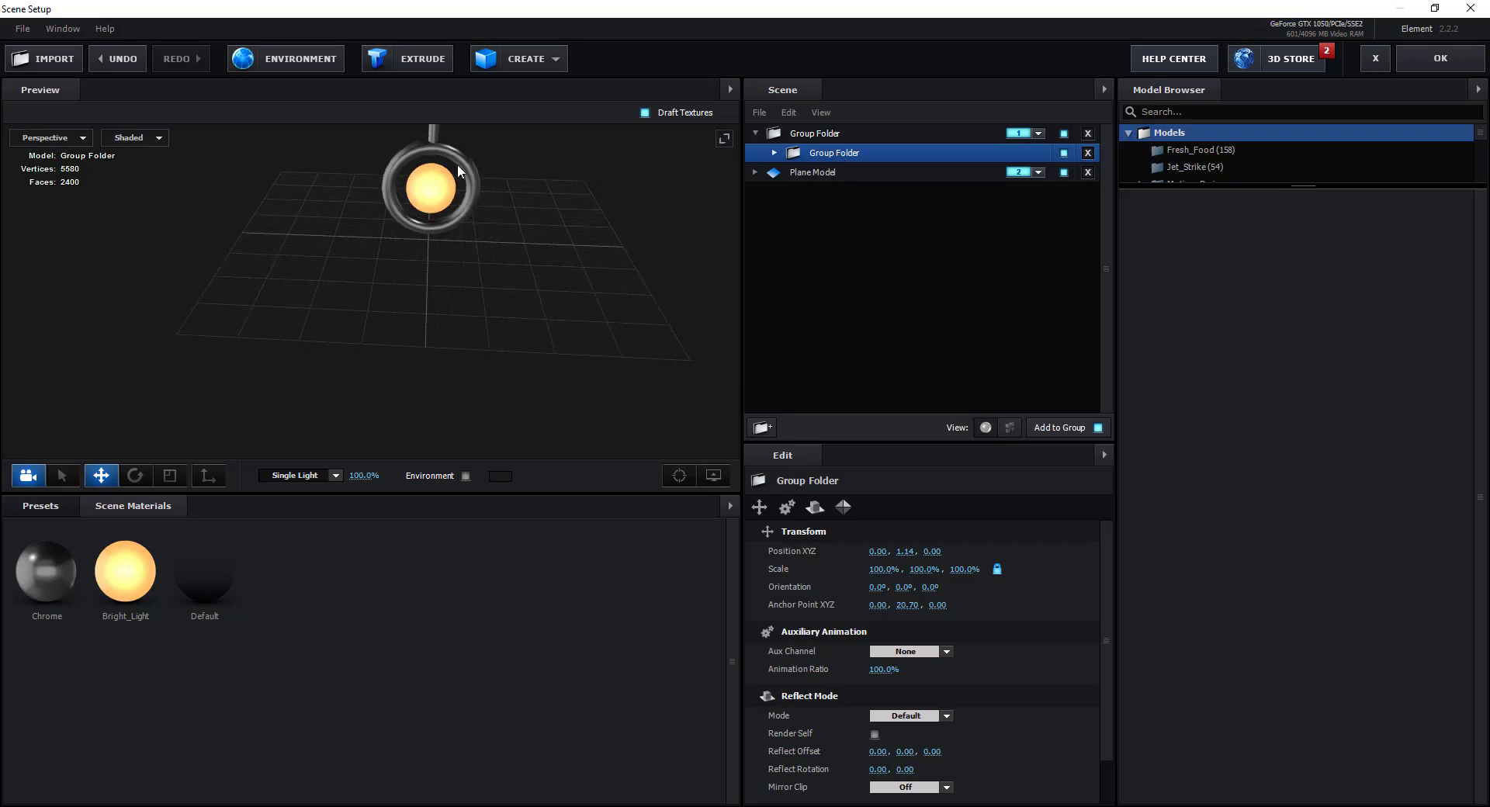
{"action": "left_click", "coordinate": [857, 158]}
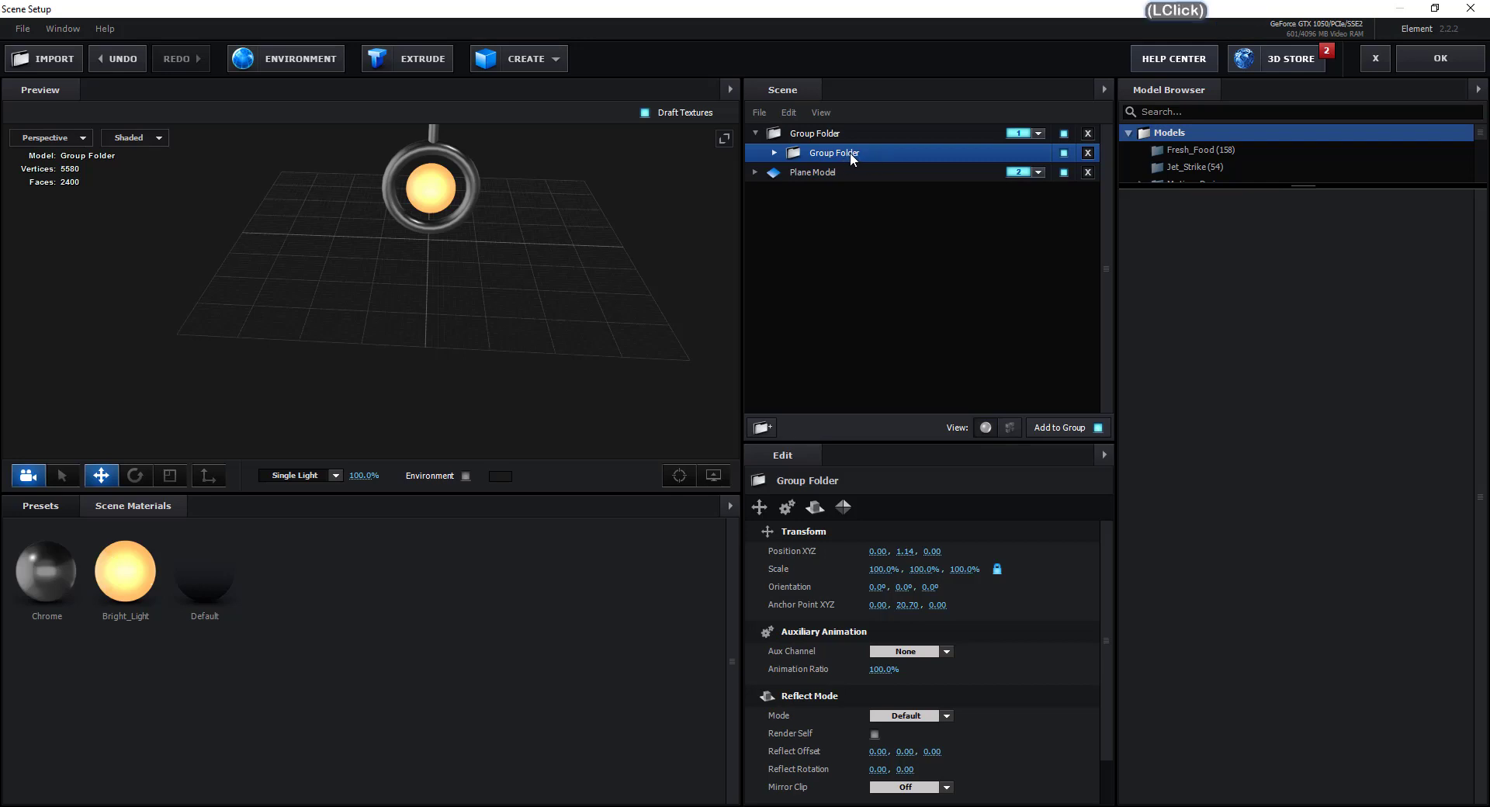
{"action": "key", "text": "ctrl+d"}
{"action": "key", "text": "ctrl+d"}
{"action": "key", "text": "ctrl+d"}
{"action": "key", "text": "ctrl+d"}
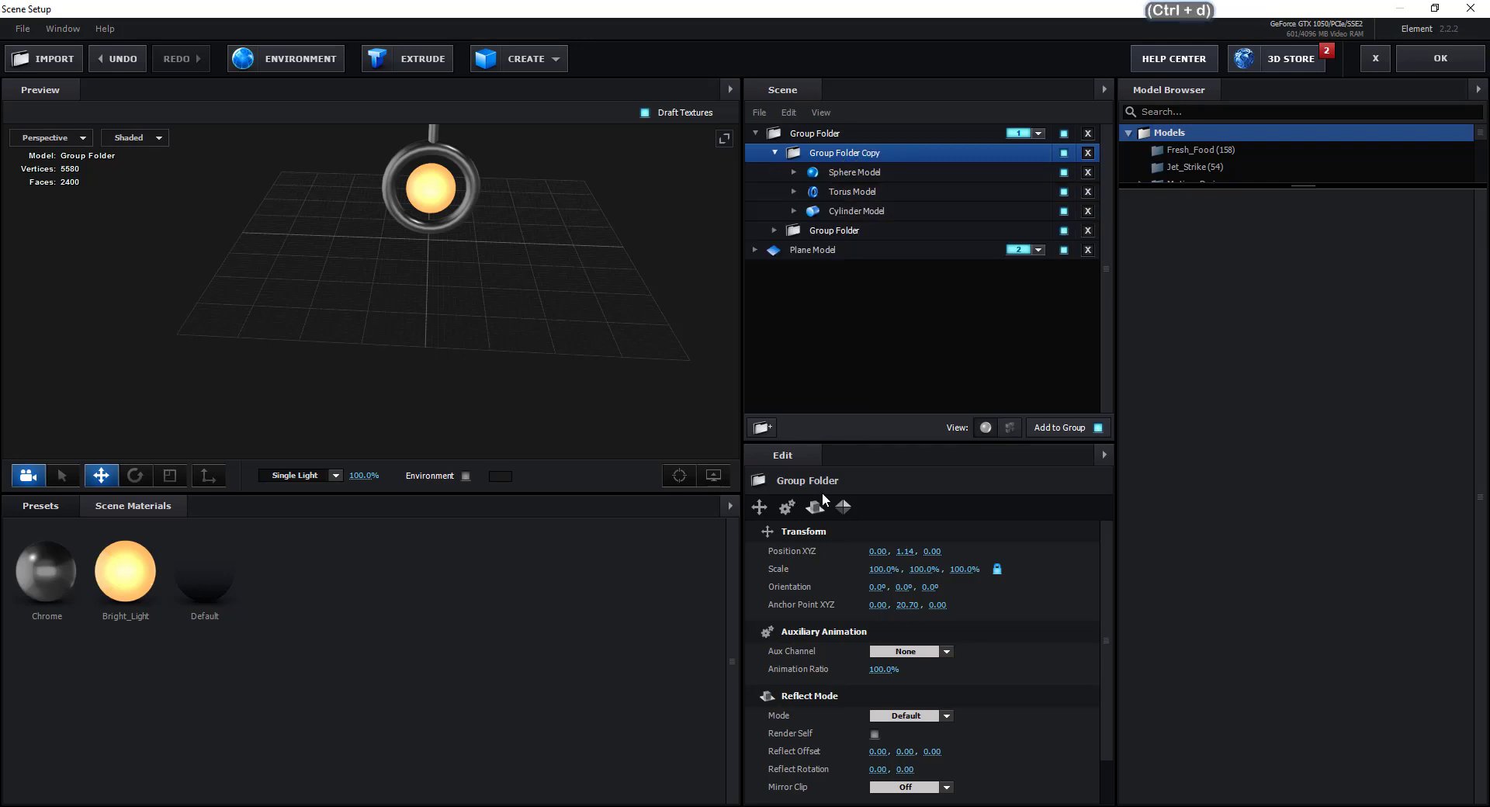
{"action": "key", "text": "ctrl+d"}
{"action": "key", "text": "ctrl+d"}
{"action": "key", "text": "ctrl+d"}
{"action": "key", "text": "ctrl+d"}
{"action": "key", "text": "ctrl+d"}
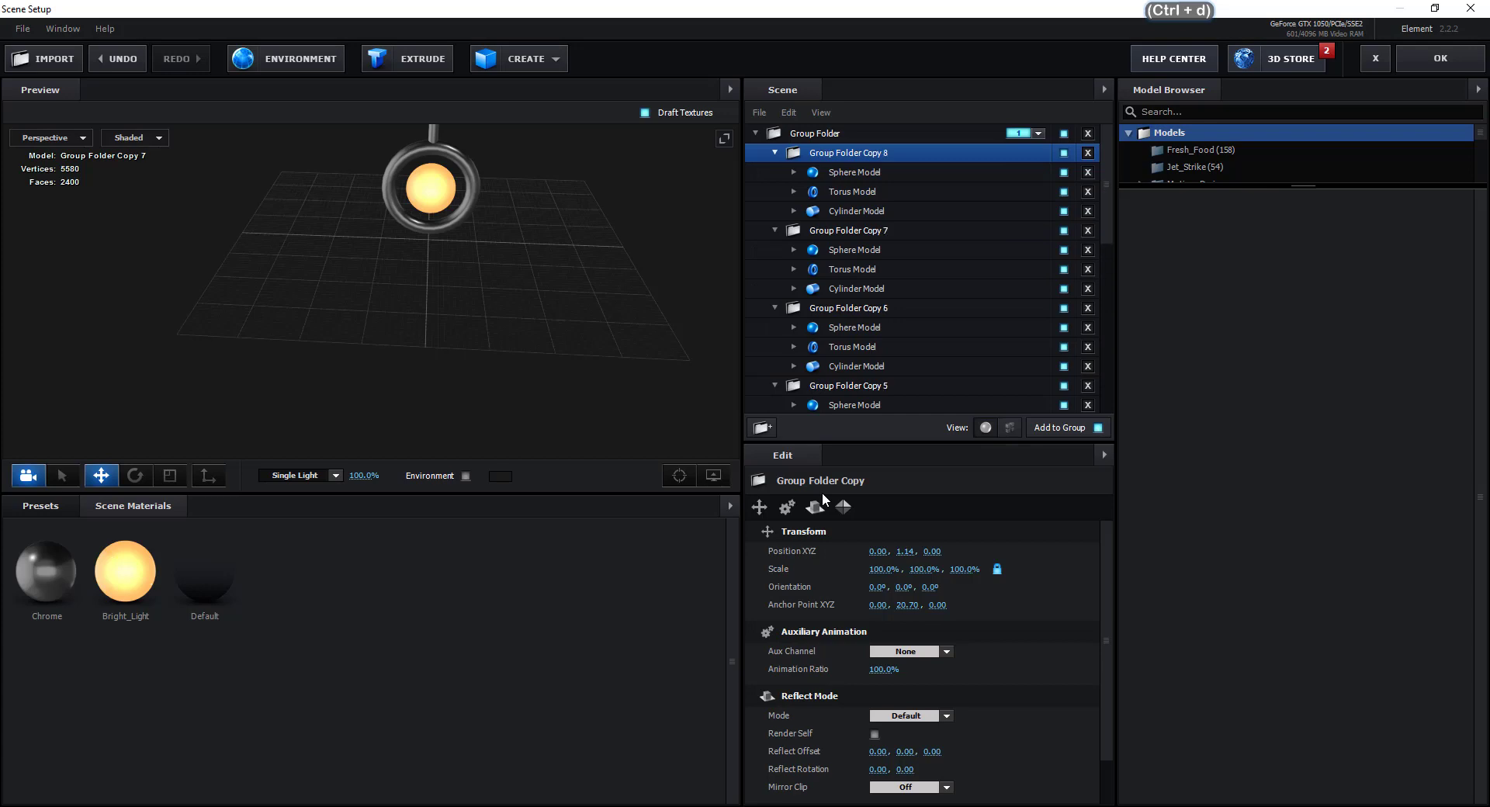
{"action": "key", "text": "ctrl+d"}
{"action": "left_click_drag", "start_coordinate": [1105, 175], "coordinate": [1121, 379]}
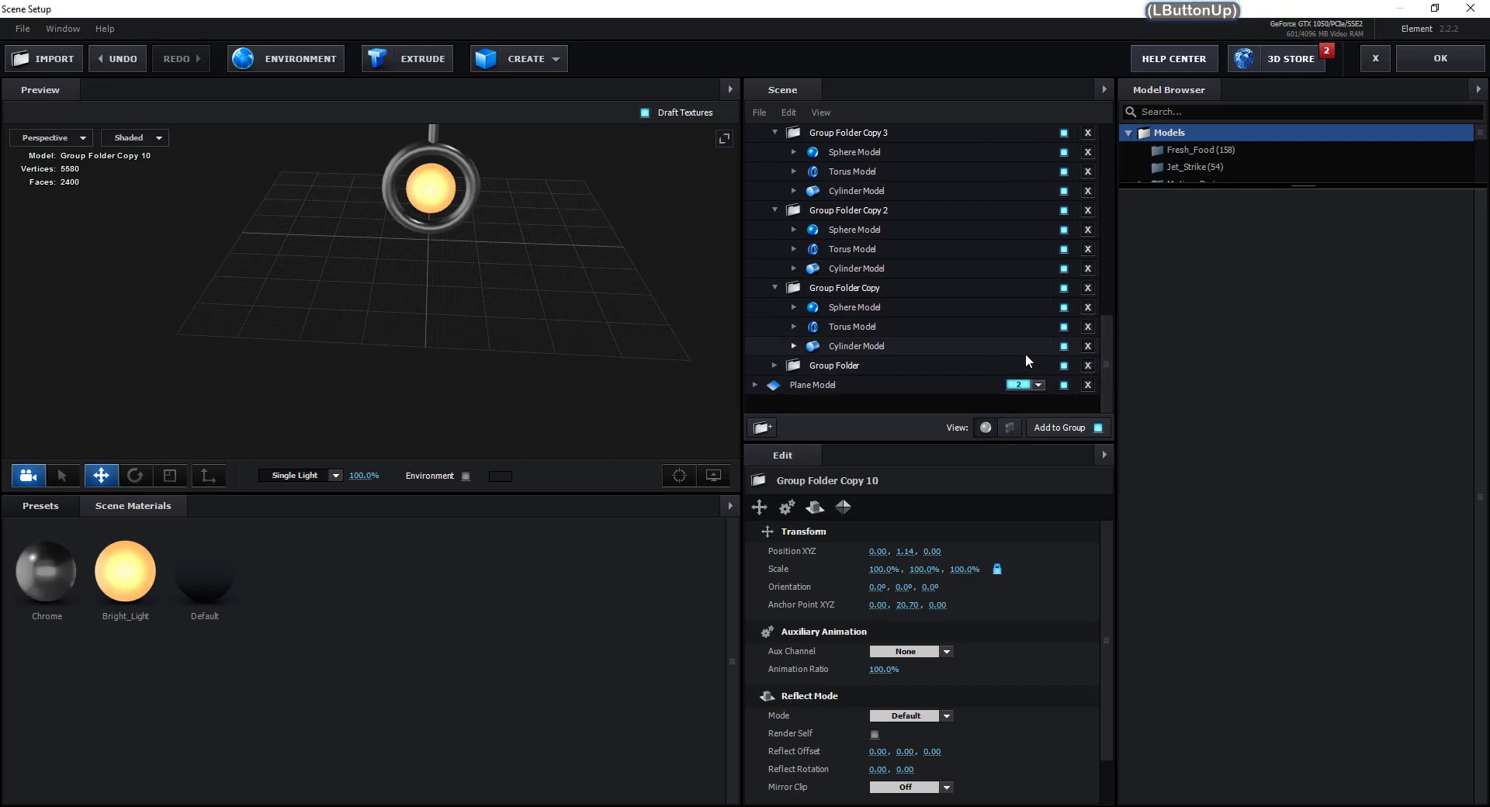
{"action": "left_click", "coordinate": [1087, 365]}
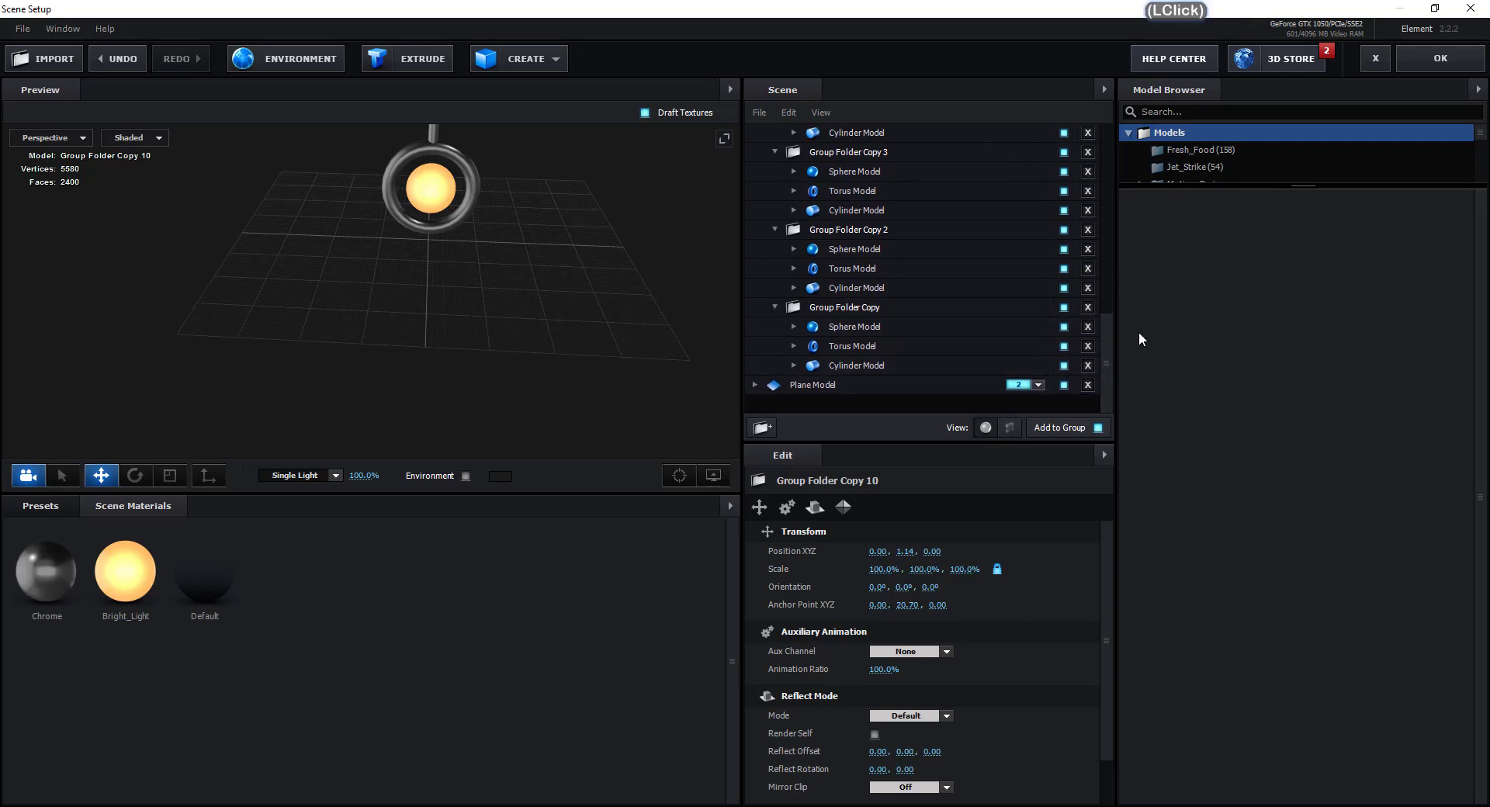
Collapse all ten nested pendulum group folder copies in the scene list
{"action": "left_click_drag", "start_coordinate": [1109, 348], "coordinate": [1020, 154]}
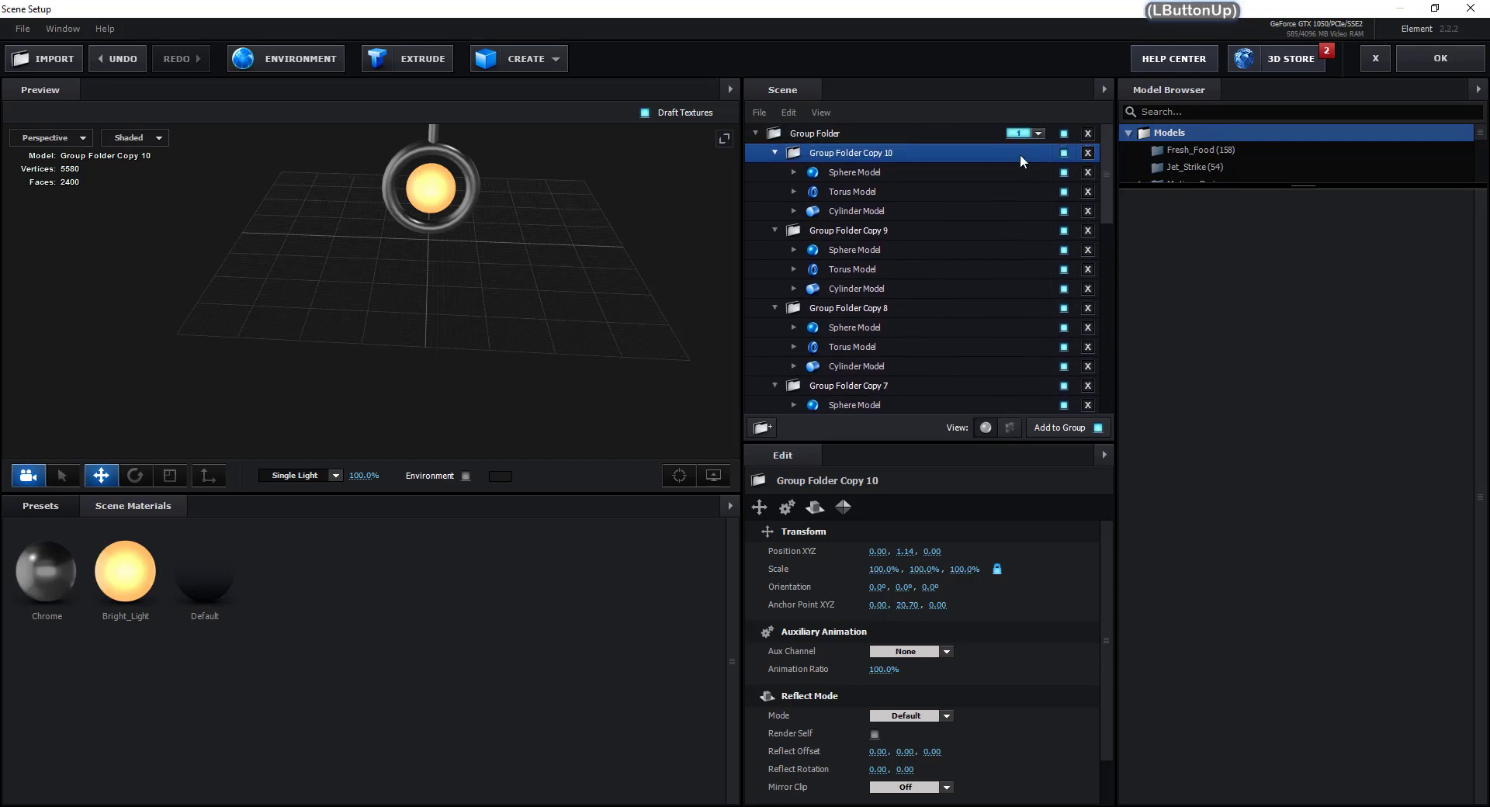
{"action": "left_click", "coordinate": [775, 153]}
{"action": "left_click", "coordinate": [773, 172]}
{"action": "left_click", "coordinate": [774, 192]}
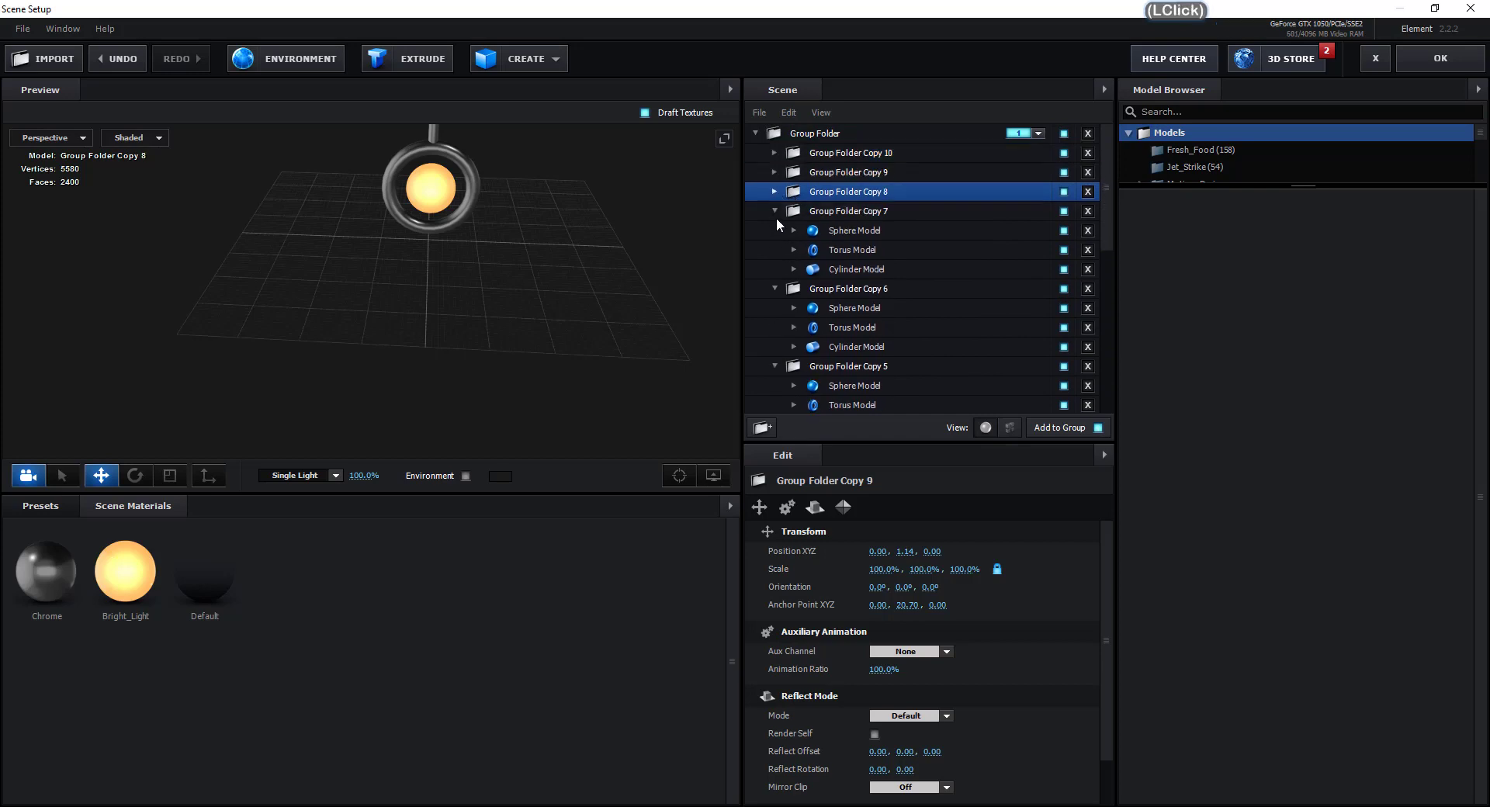
{"action": "left_click", "coordinate": [775, 211]}
{"action": "left_click", "coordinate": [777, 236]}
{"action": "left_click", "coordinate": [778, 248]}
{"action": "left_click", "coordinate": [776, 262]}
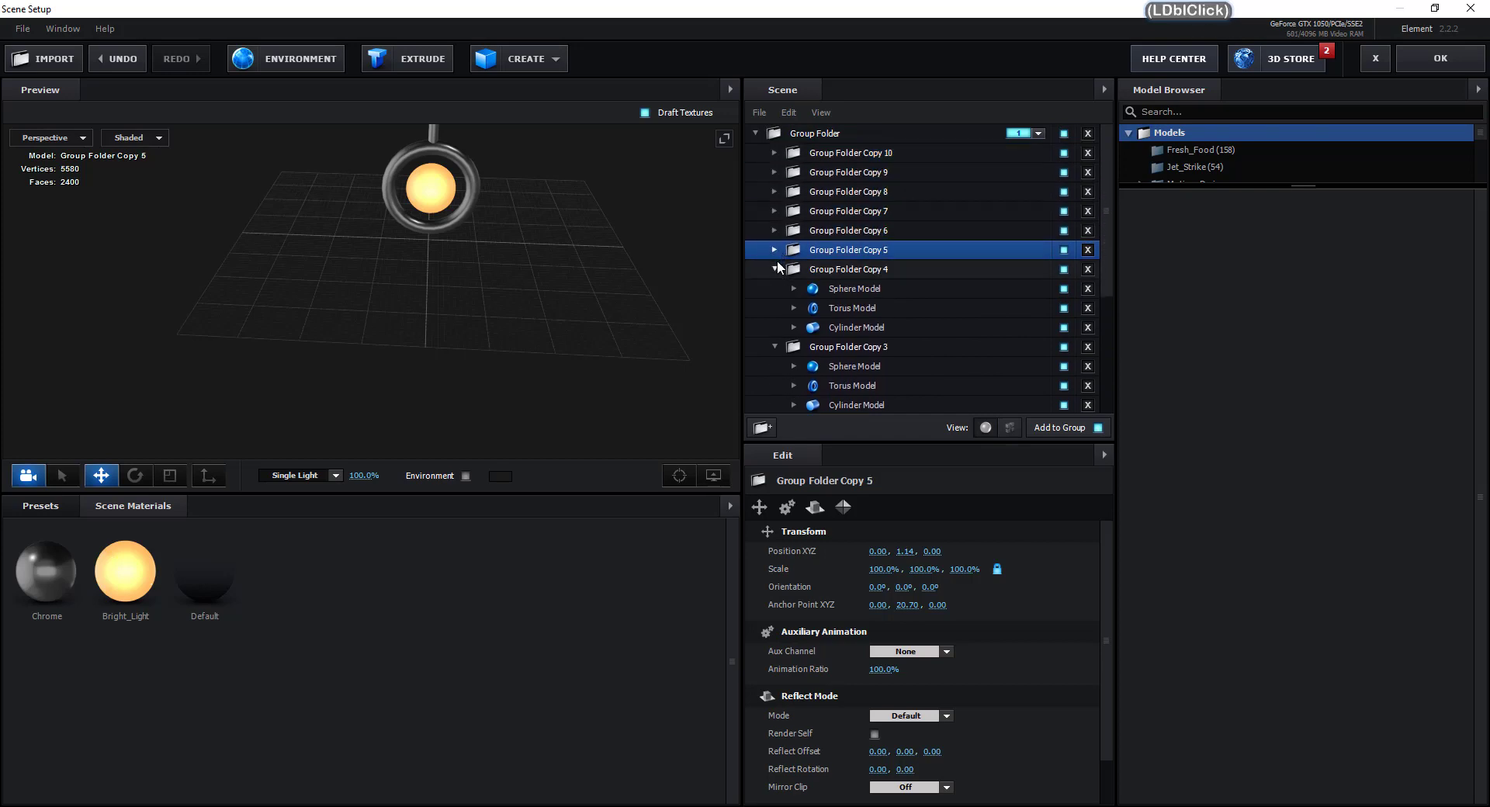
{"action": "left_click", "coordinate": [775, 296]}
{"action": "left_click", "coordinate": [773, 310]}
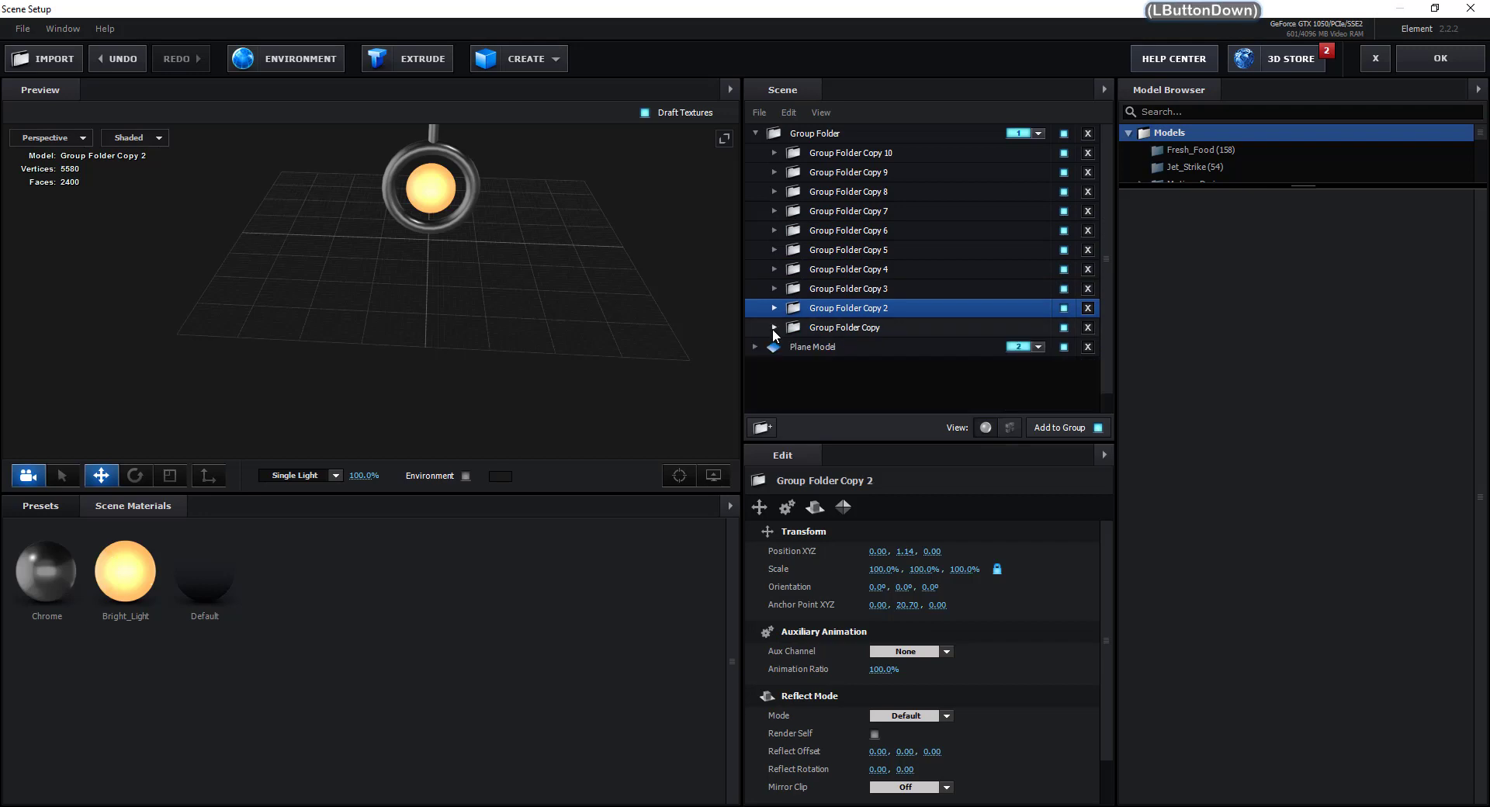
{"action": "double_click", "coordinate": [840, 324]}
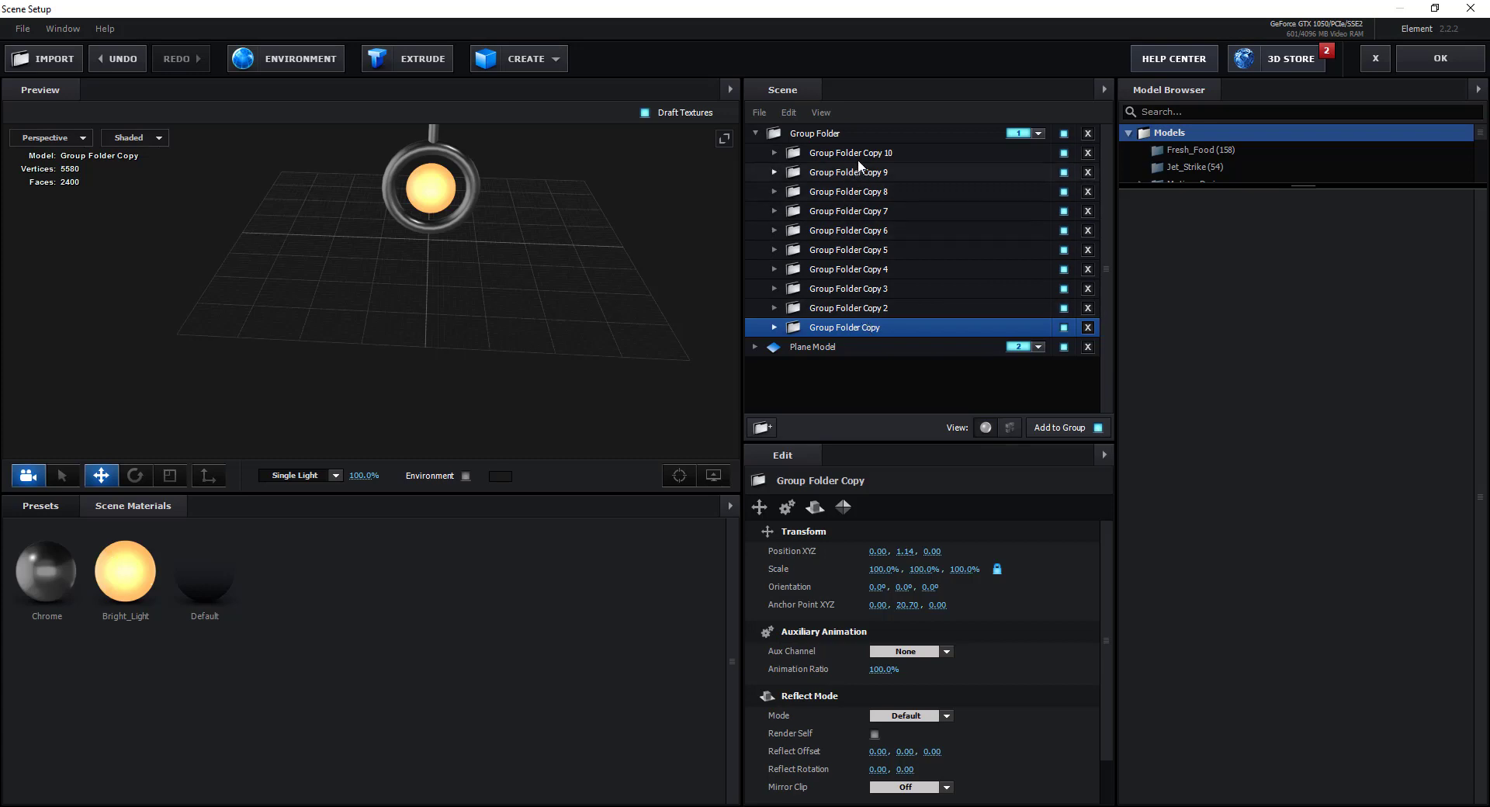
Assign Group Folder Copy to auxiliary animation Channel 1 and Group Folder Copy 2 to Channel 2
{"action": "right_click", "coordinate": [872, 329]}
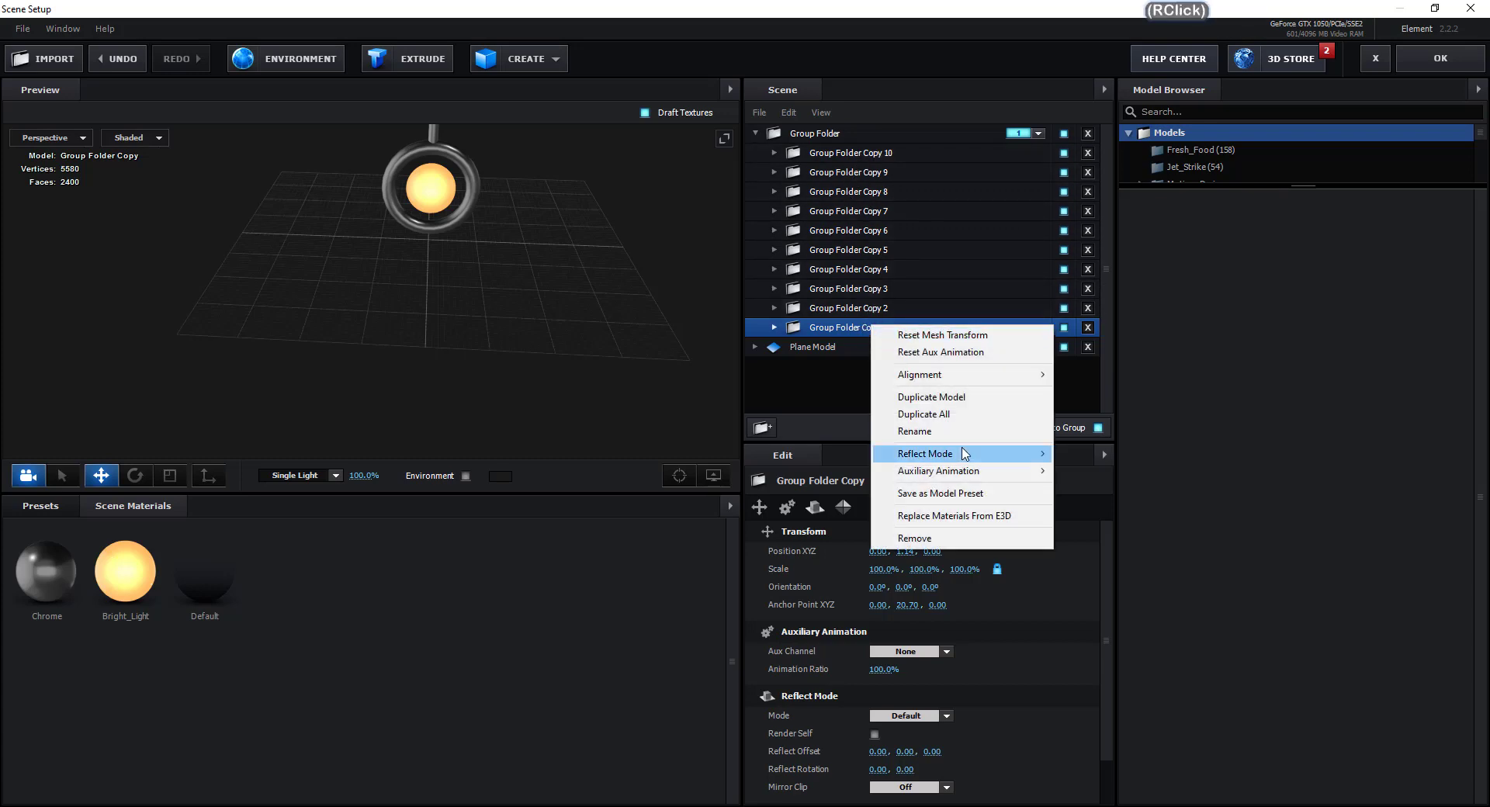
{"action": "mouse_move", "coordinate": [971, 478]}
{"action": "left_click", "coordinate": [1100, 490]}
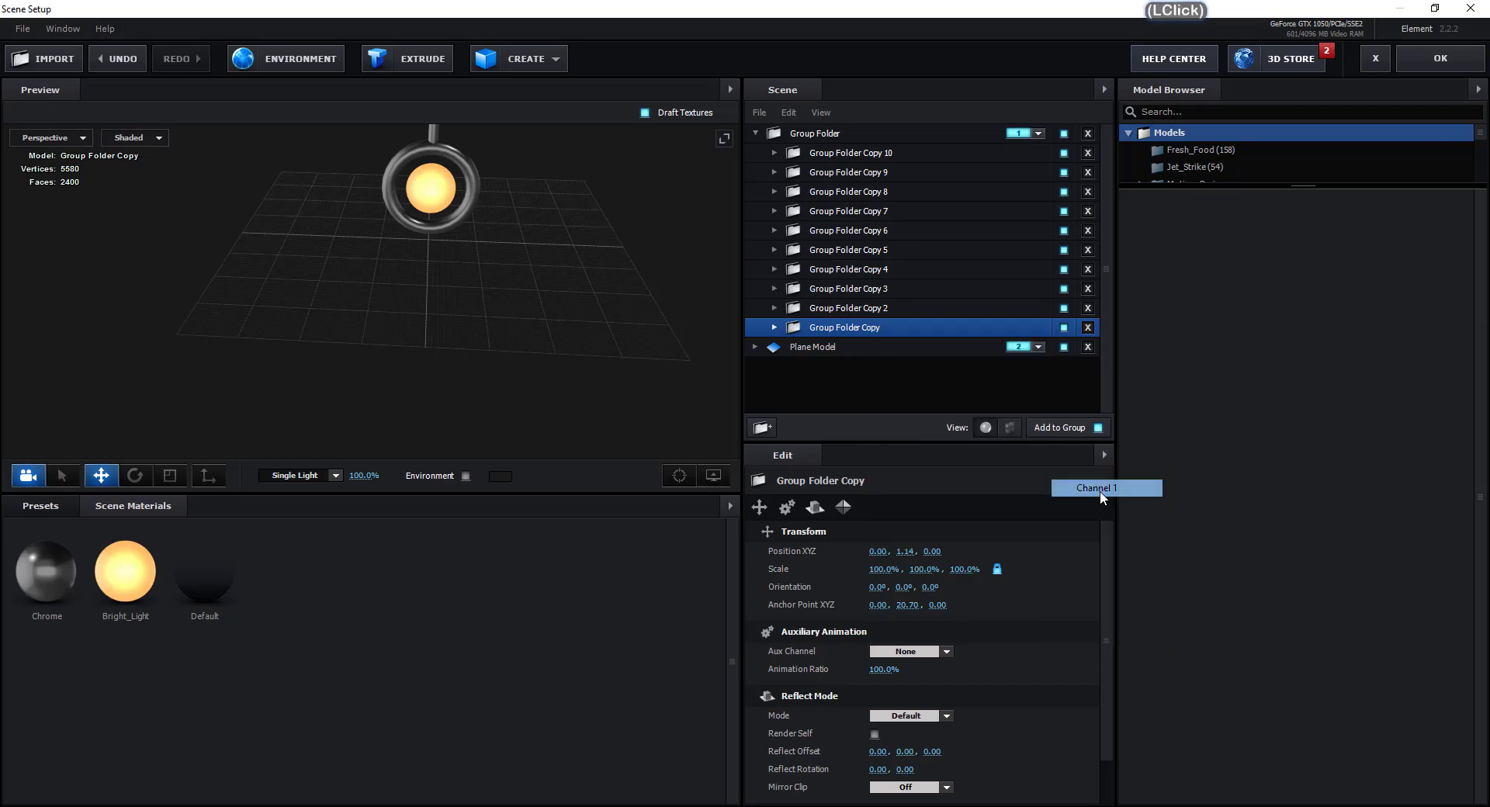
{"action": "right_click", "coordinate": [880, 308]}
{"action": "right_click", "coordinate": [880, 307]}
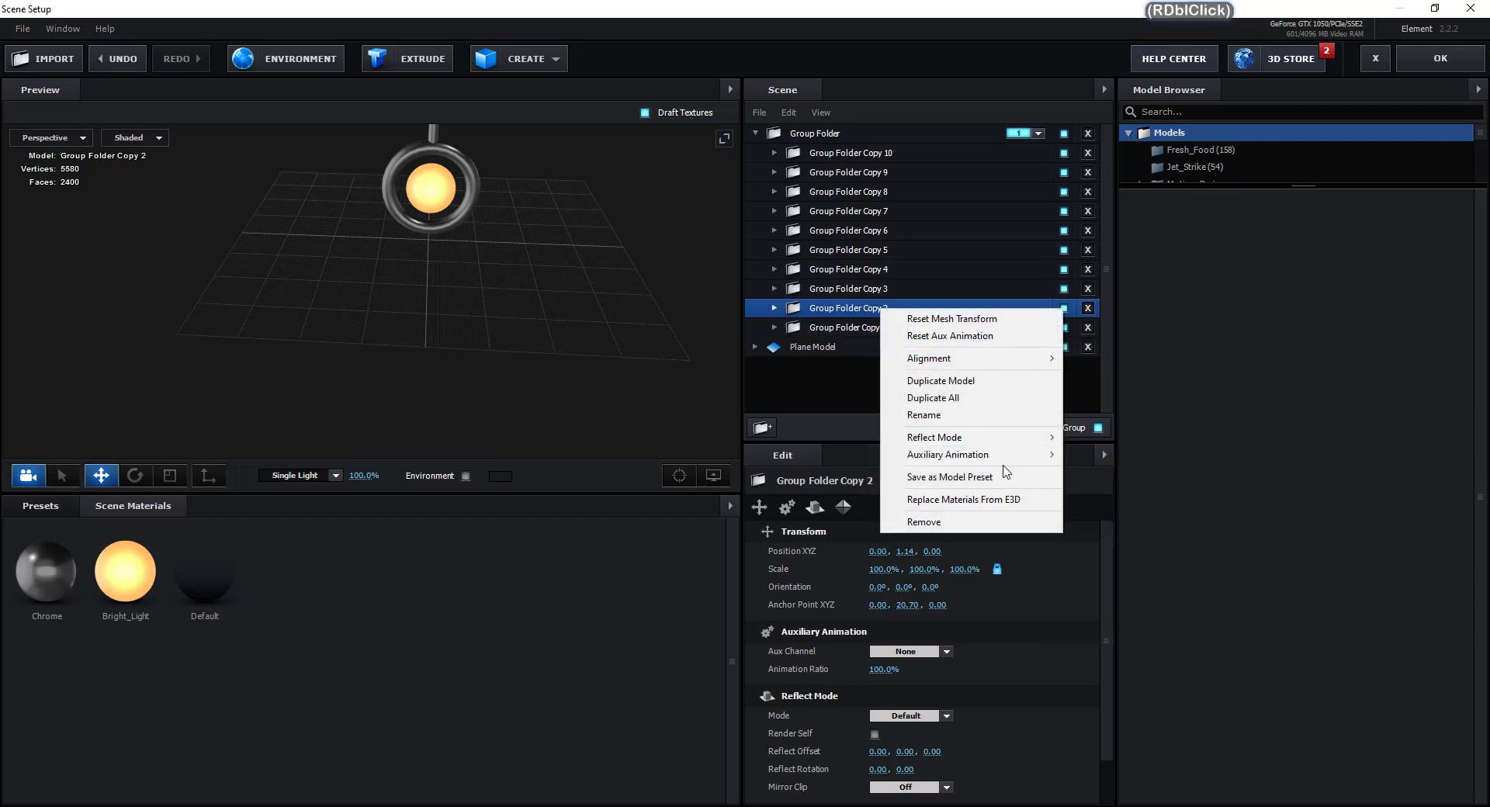
{"action": "mouse_move", "coordinate": [1011, 464]}
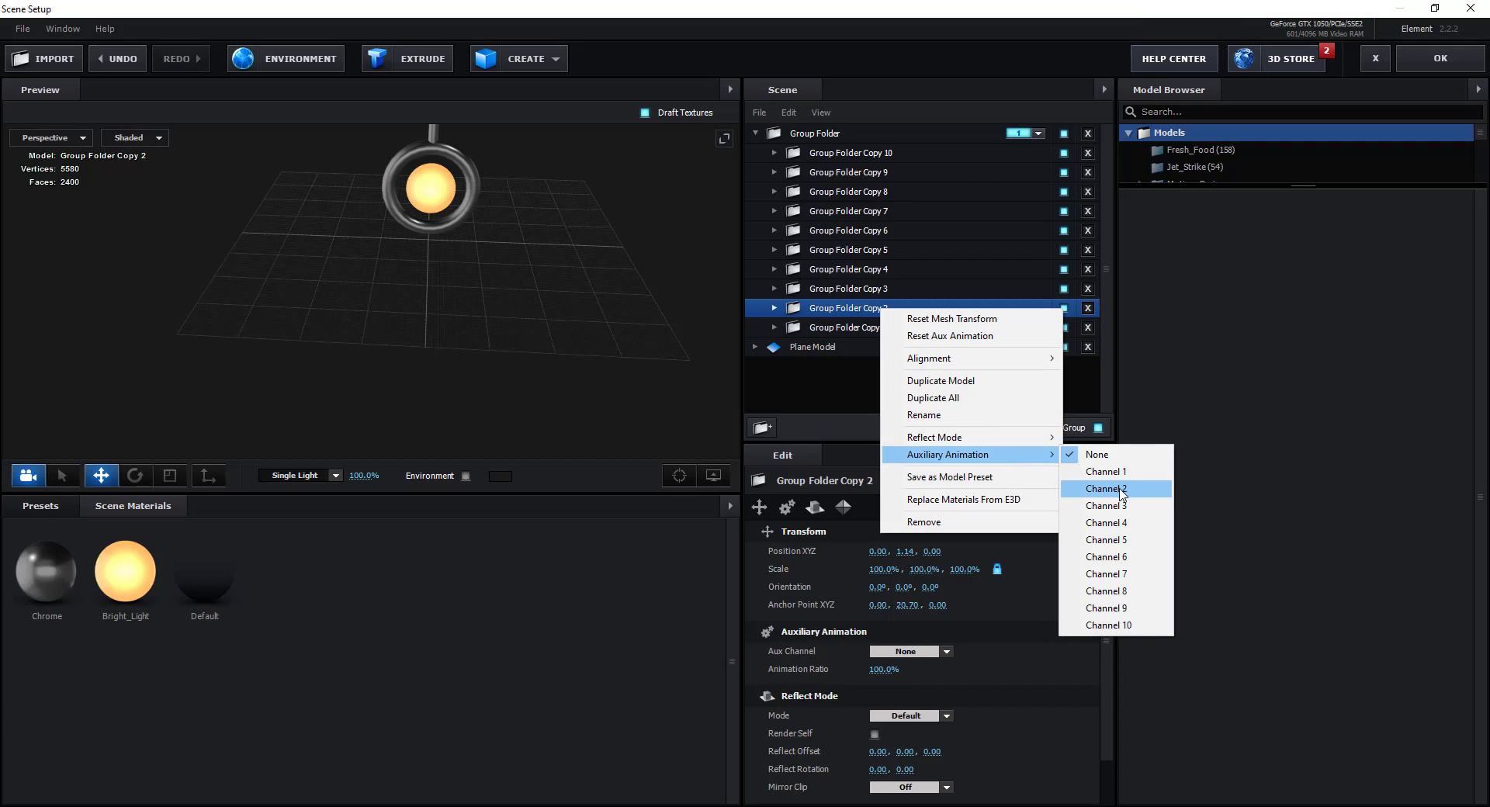
{"action": "left_click", "coordinate": [1121, 490]}
Assign Group Folder Copy 3 to auxiliary animation Channel 3 and Group Folder Copy 4 to Channel 4
{"action": "right_click", "coordinate": [872, 290]}
{"action": "right_click", "coordinate": [872, 290]}
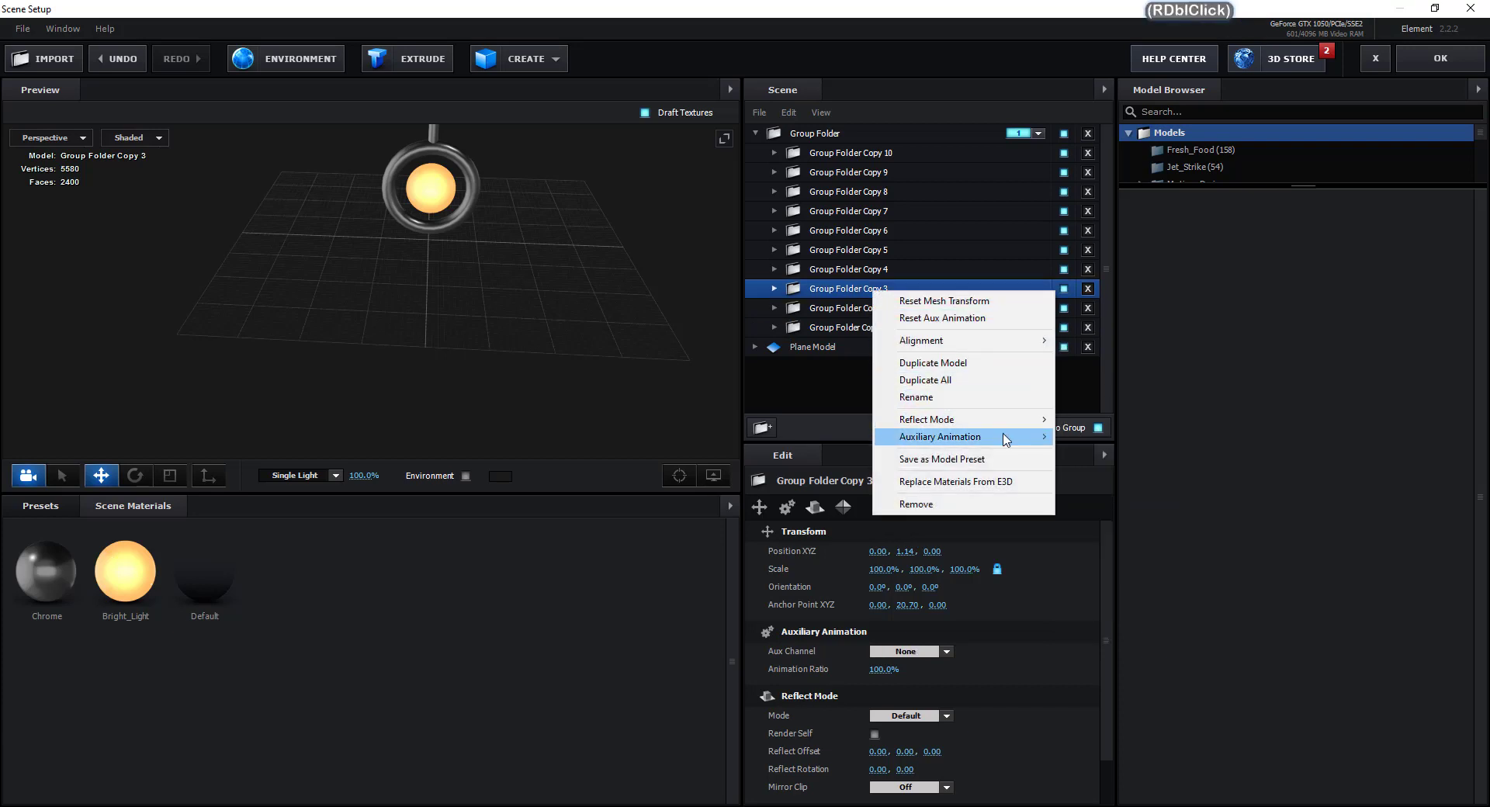
{"action": "mouse_move", "coordinate": [1007, 440]}
{"action": "left_click", "coordinate": [1109, 488]}
{"action": "right_click", "coordinate": [886, 268]}
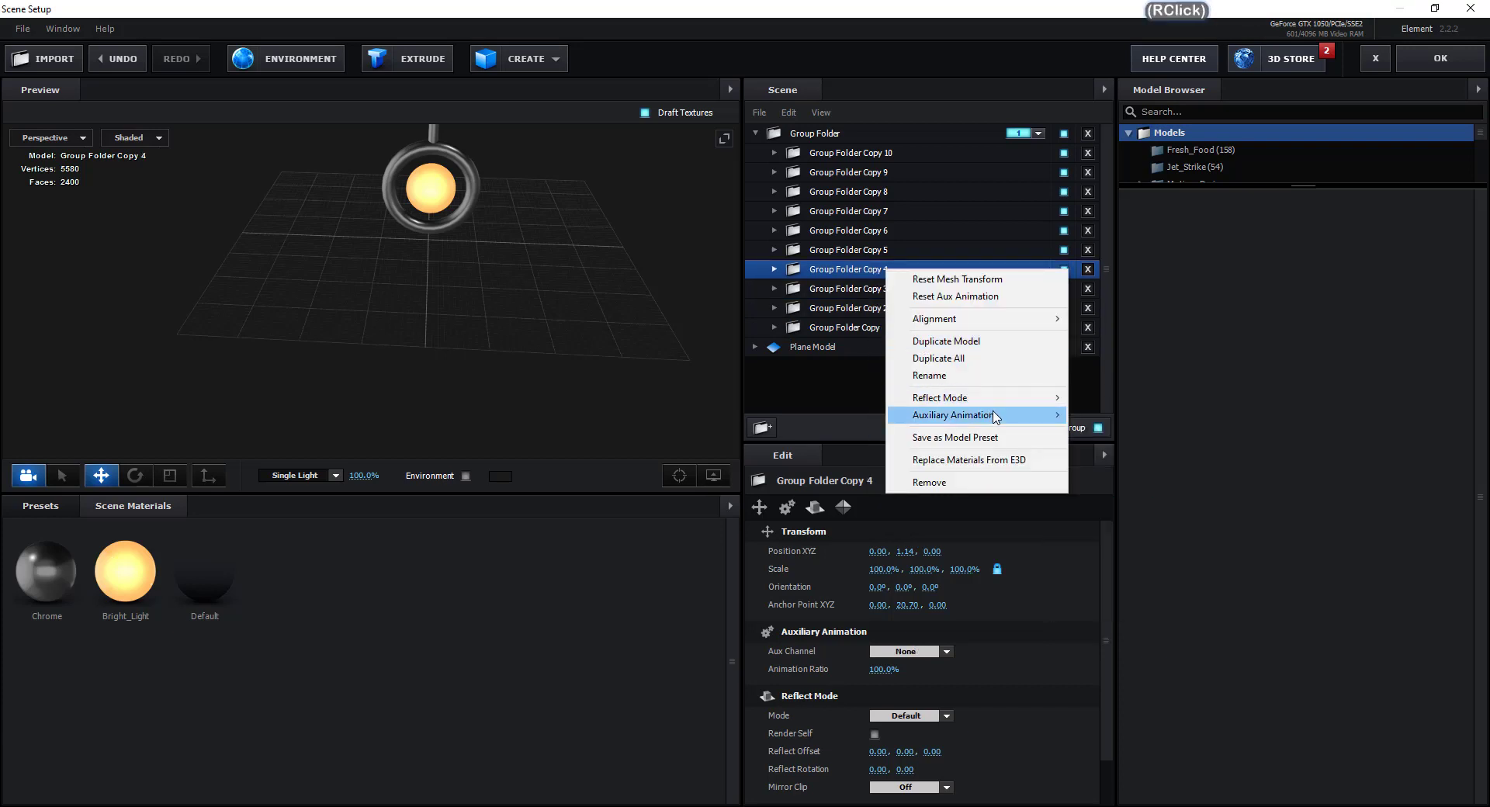
{"action": "left_click", "coordinate": [1121, 500]}
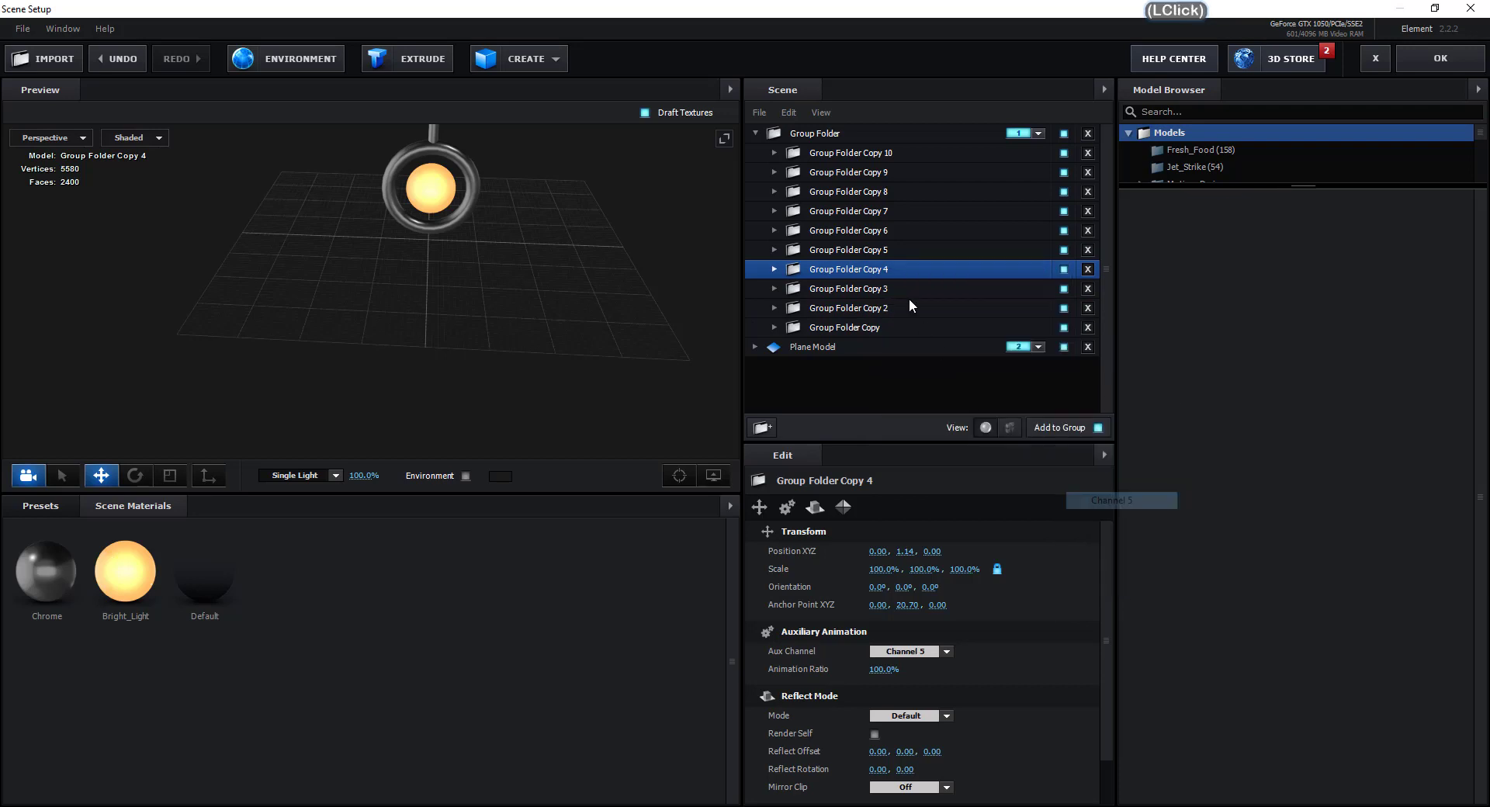
{"action": "right_click", "coordinate": [883, 250]}
{"action": "right_click", "coordinate": [866, 264]}
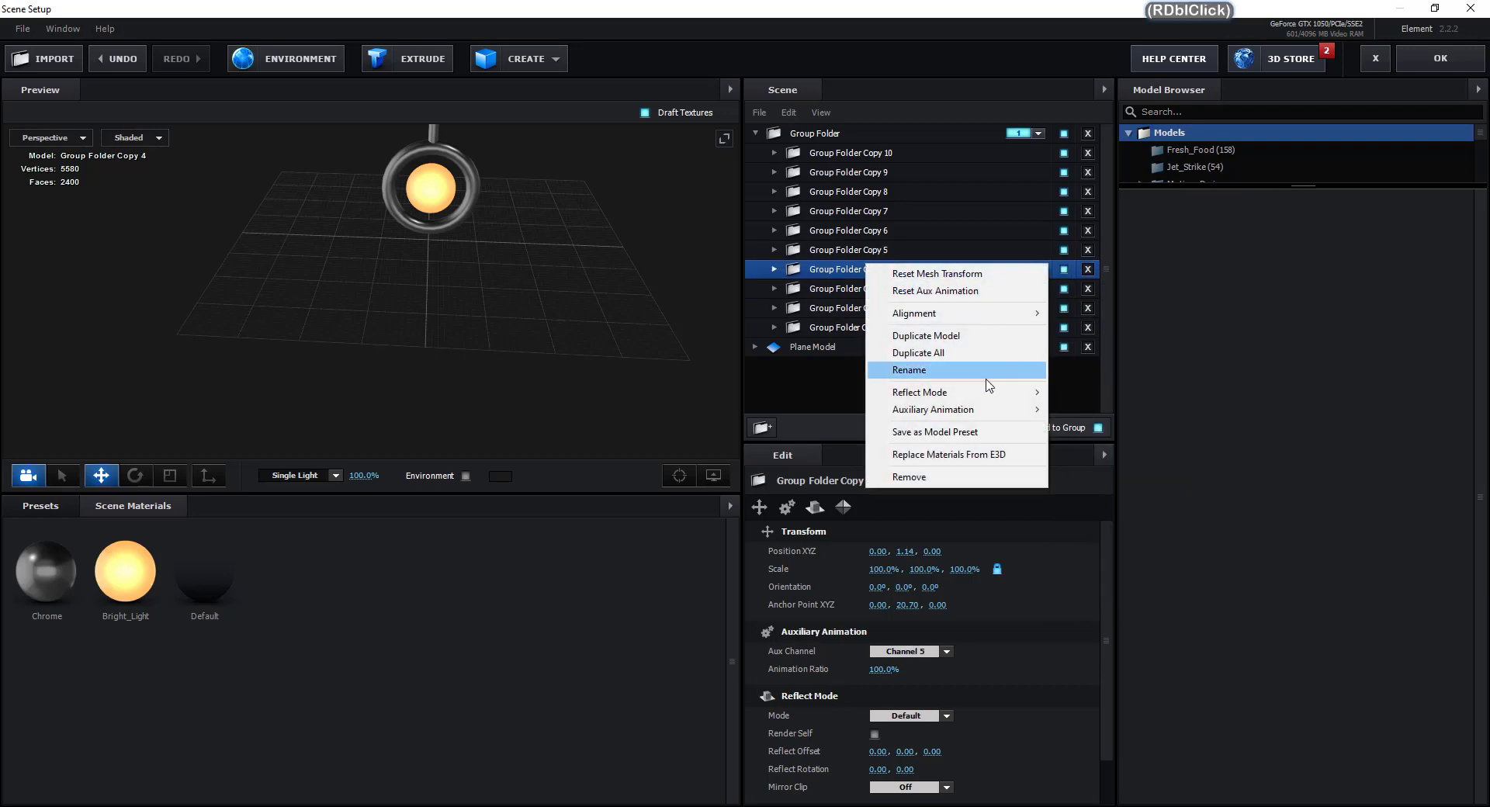
{"action": "mouse_move", "coordinate": [1001, 409]}
{"action": "left_click", "coordinate": [1102, 478]}
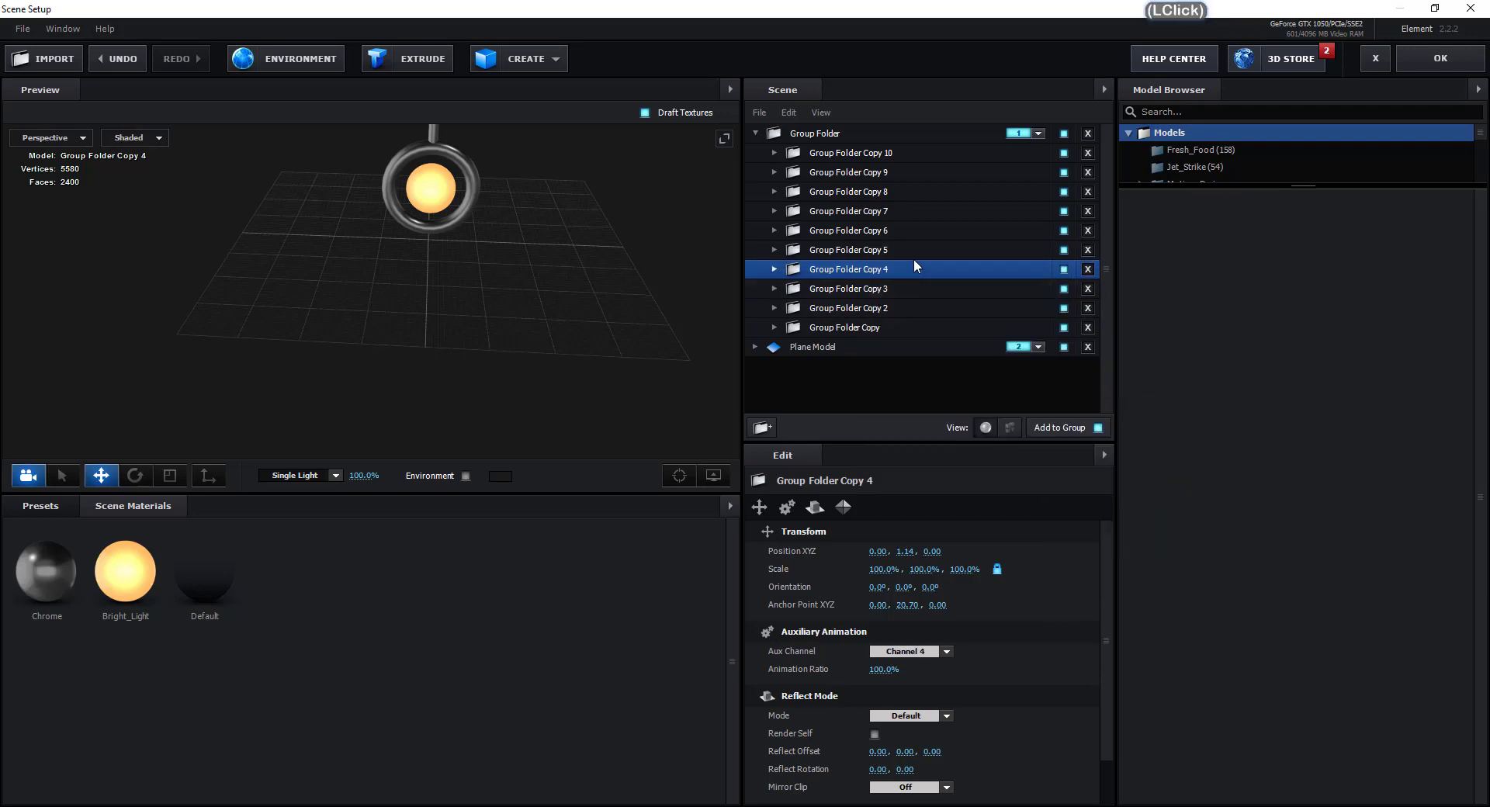
Assign Group Folder Copies 5, 6 and 7 to auxiliary animation Channels 5, 6 and 7 respectively
{"action": "right_click", "coordinate": [908, 252]}
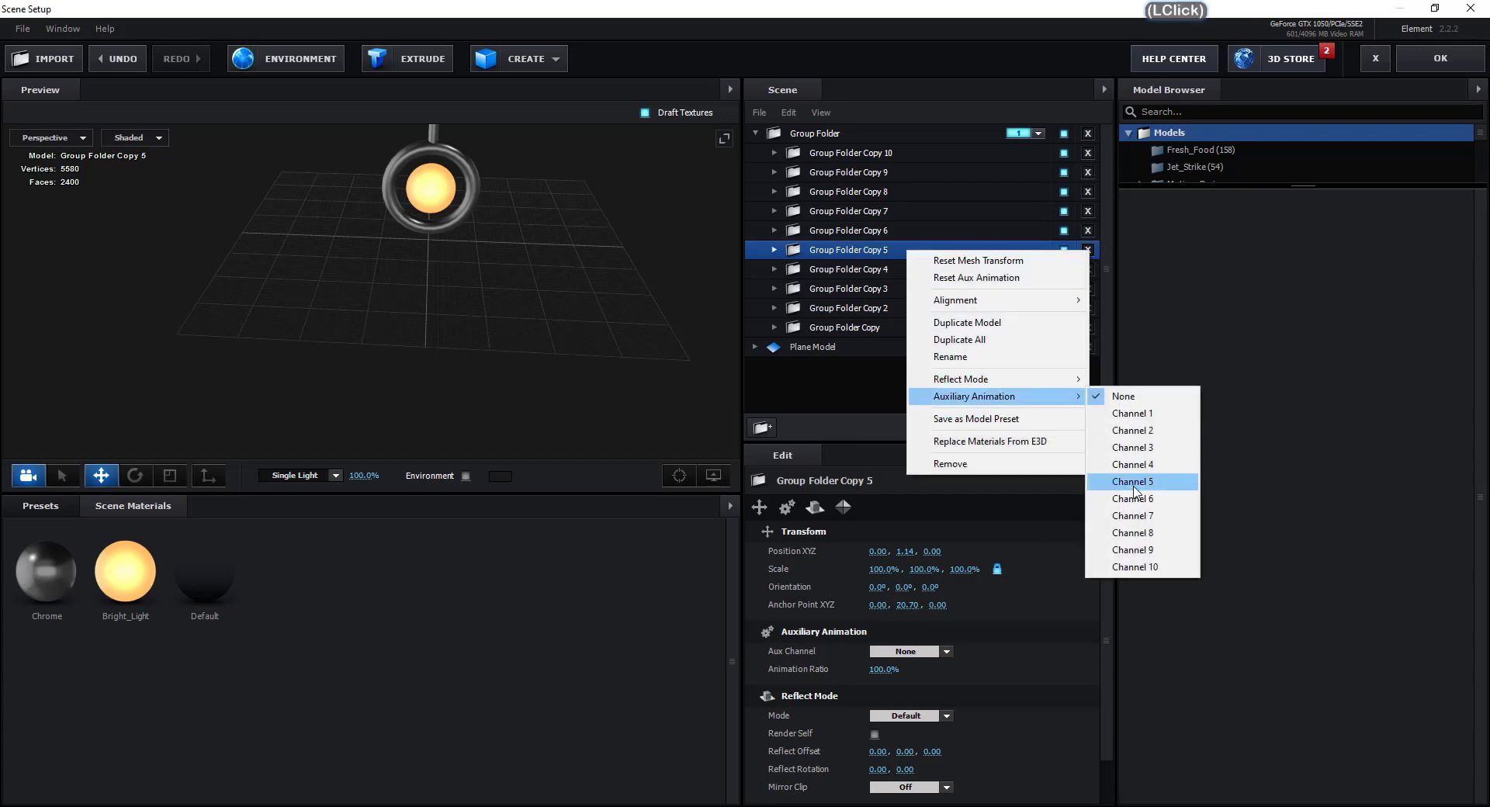
{"action": "left_click", "coordinate": [1134, 490]}
{"action": "right_click", "coordinate": [891, 230]}
{"action": "mouse_move", "coordinate": [1042, 382]}
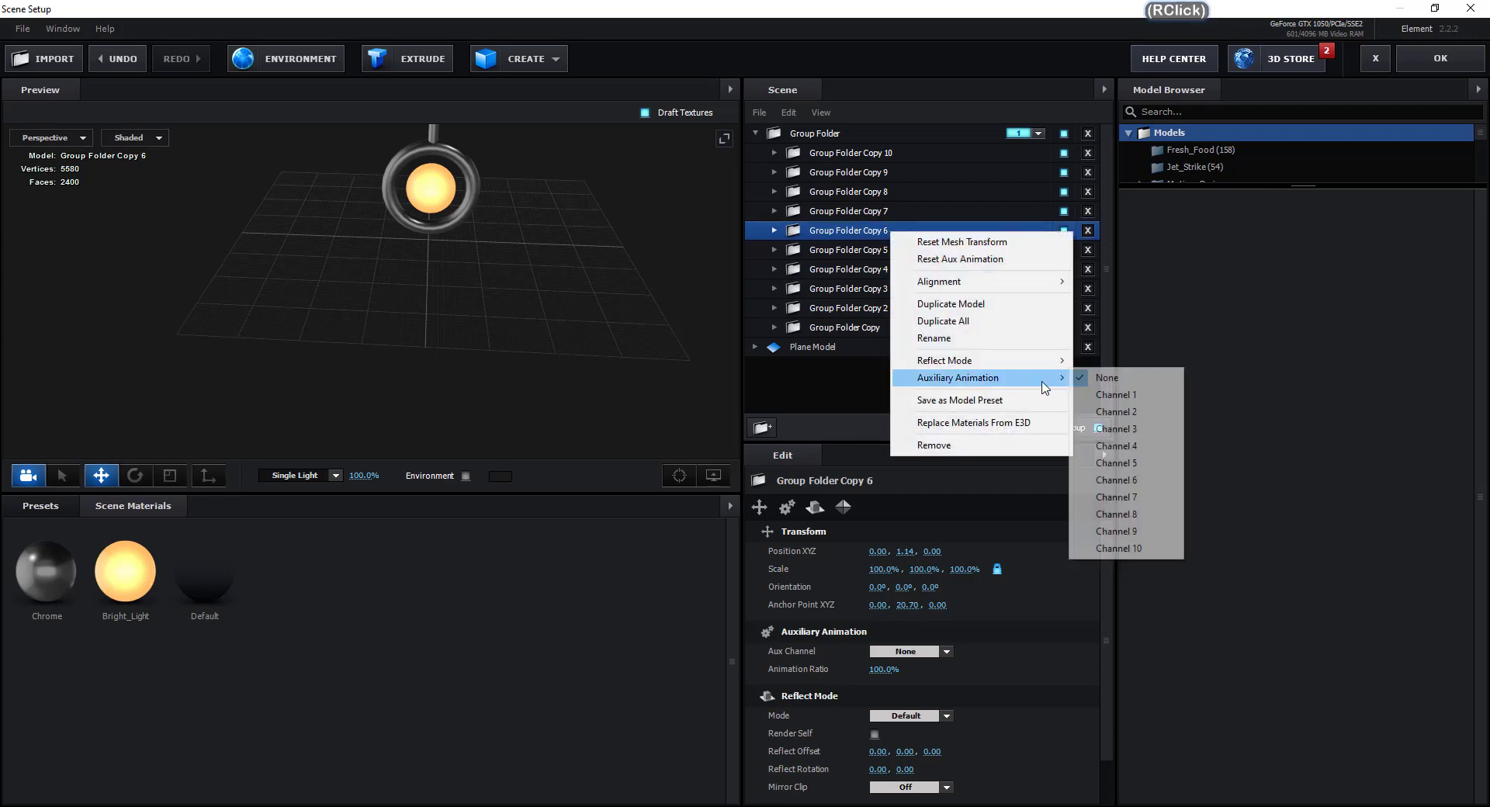
{"action": "left_click", "coordinate": [1117, 479]}
{"action": "right_click", "coordinate": [901, 215]}
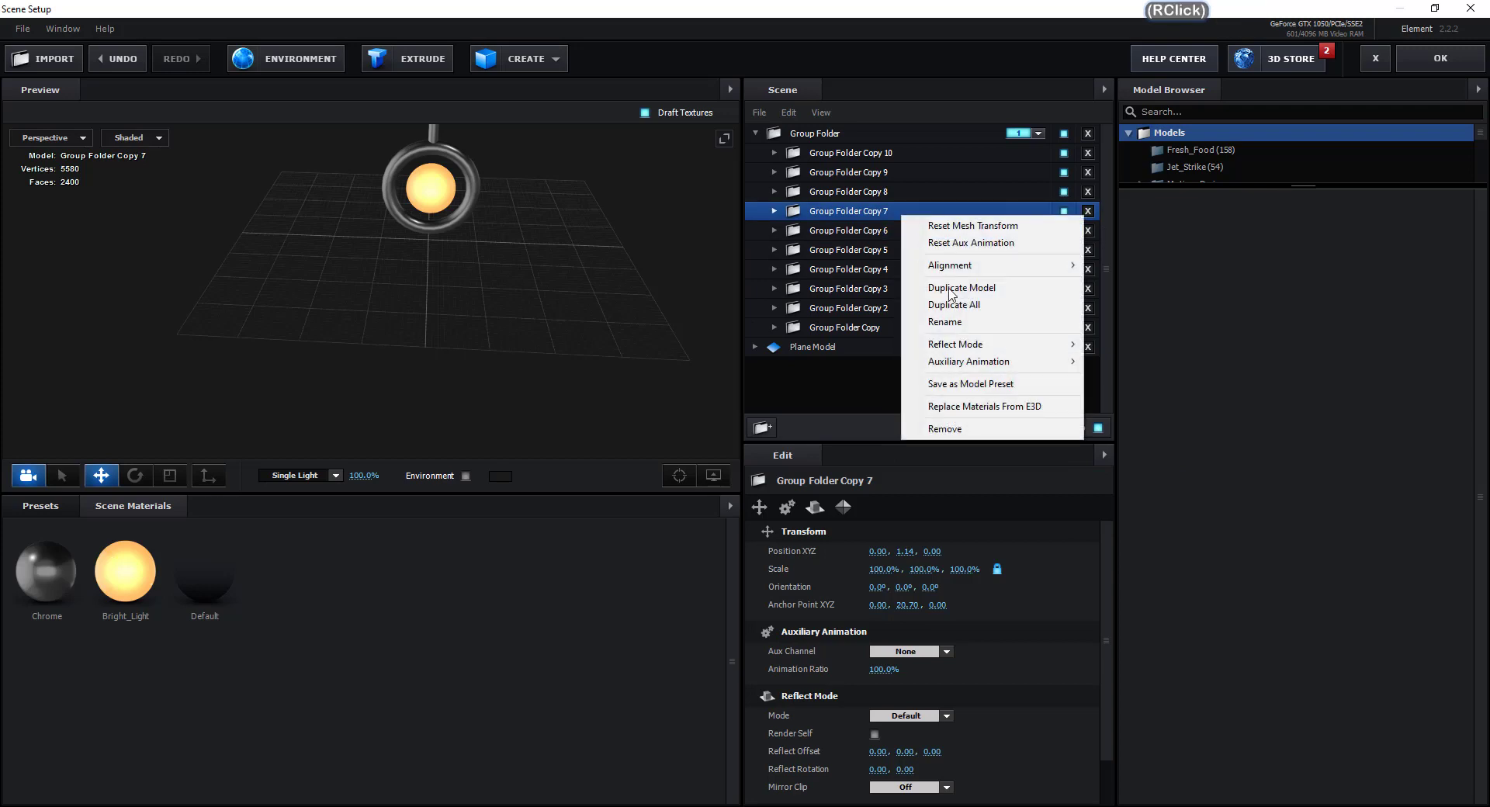
{"action": "mouse_move", "coordinate": [1032, 362]}
{"action": "left_click", "coordinate": [1121, 490]}
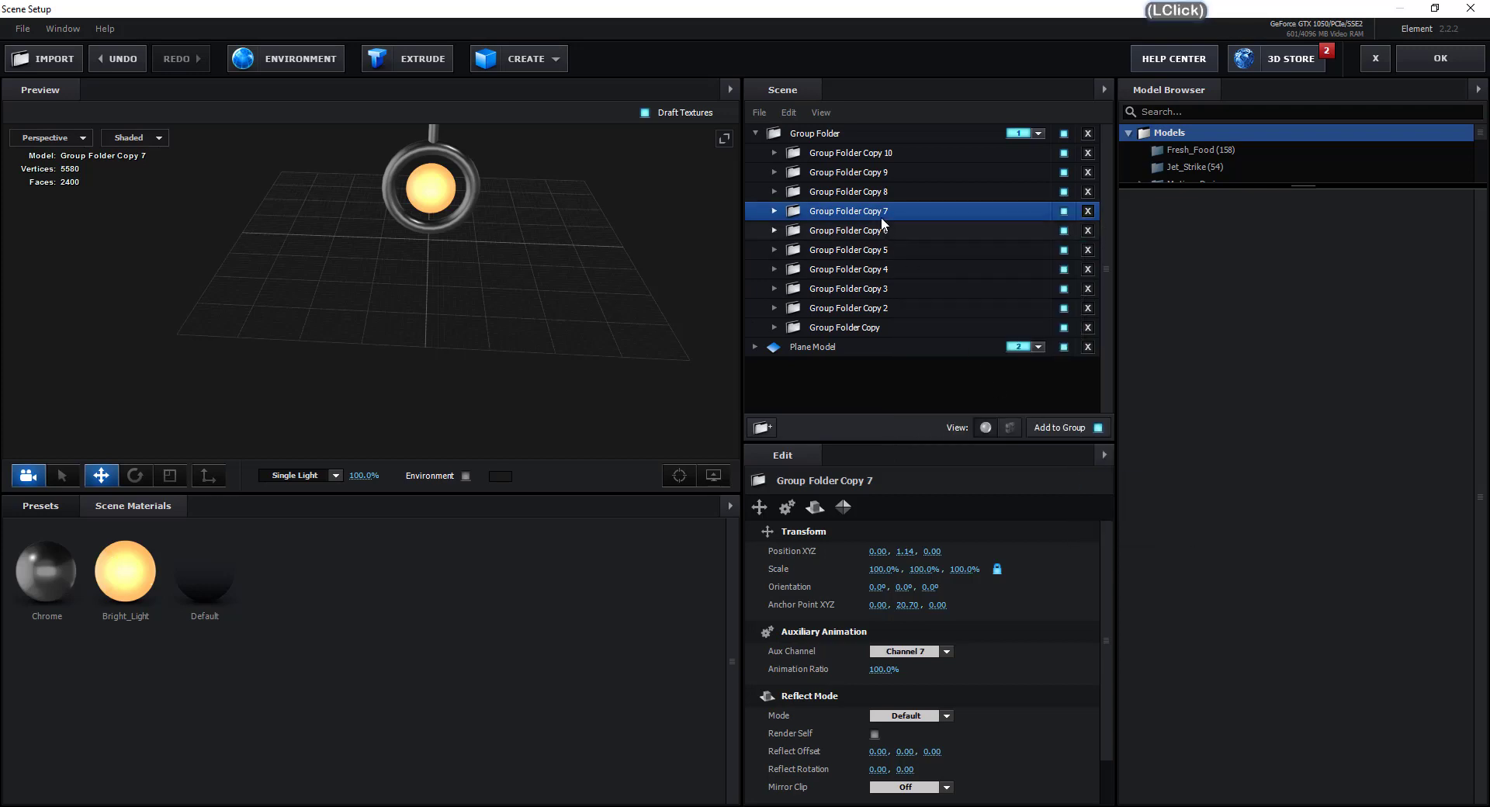
Assign Group Folder Copies 8, 9 and 10 to auxiliary animation Channels 8, 9 and 10, and accept the scene setup
{"action": "right_click", "coordinate": [878, 191]}
{"action": "mouse_move", "coordinate": [1016, 336]}
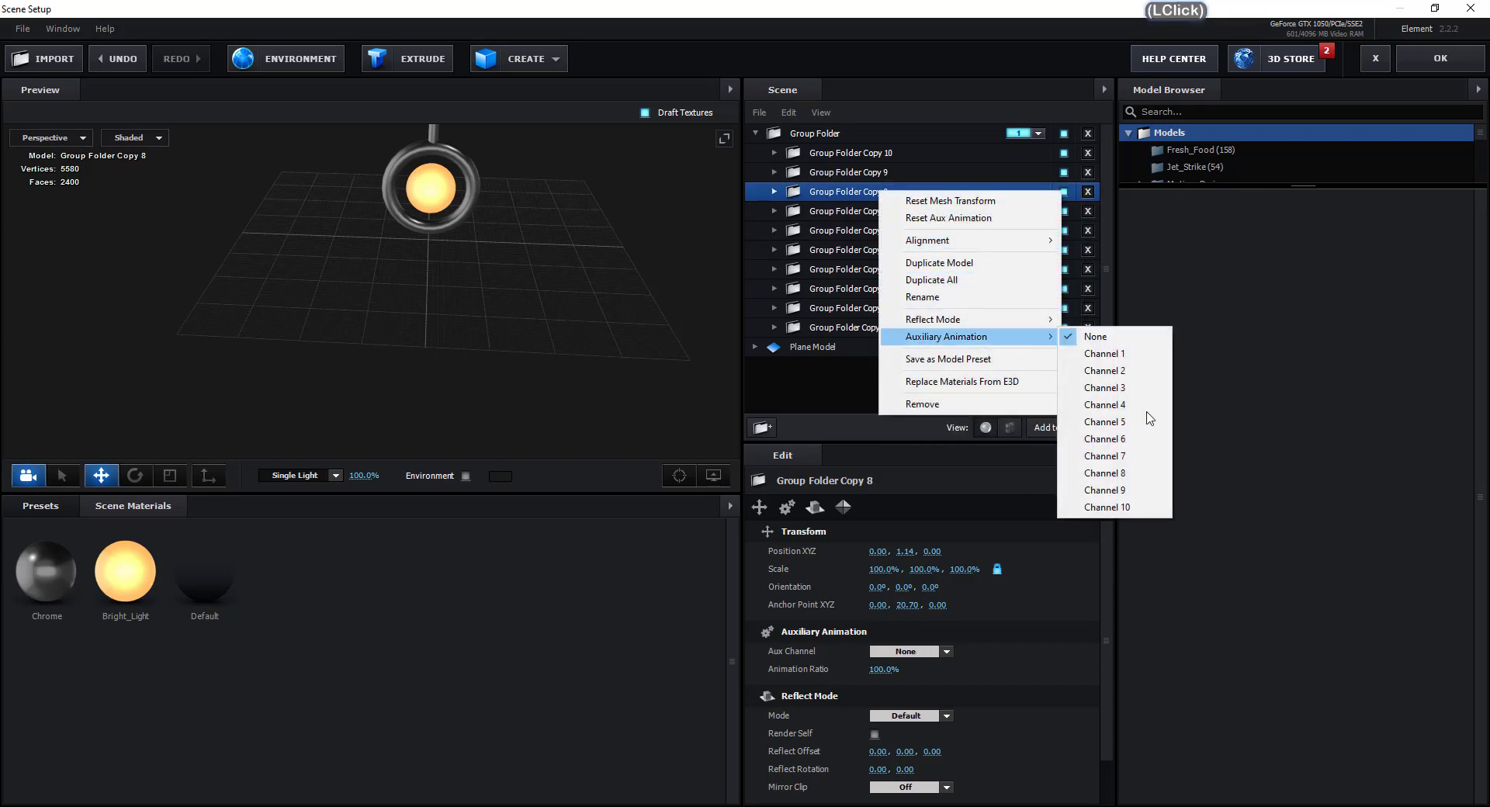
{"action": "left_click", "coordinate": [1117, 473]}
{"action": "right_click", "coordinate": [900, 165]}
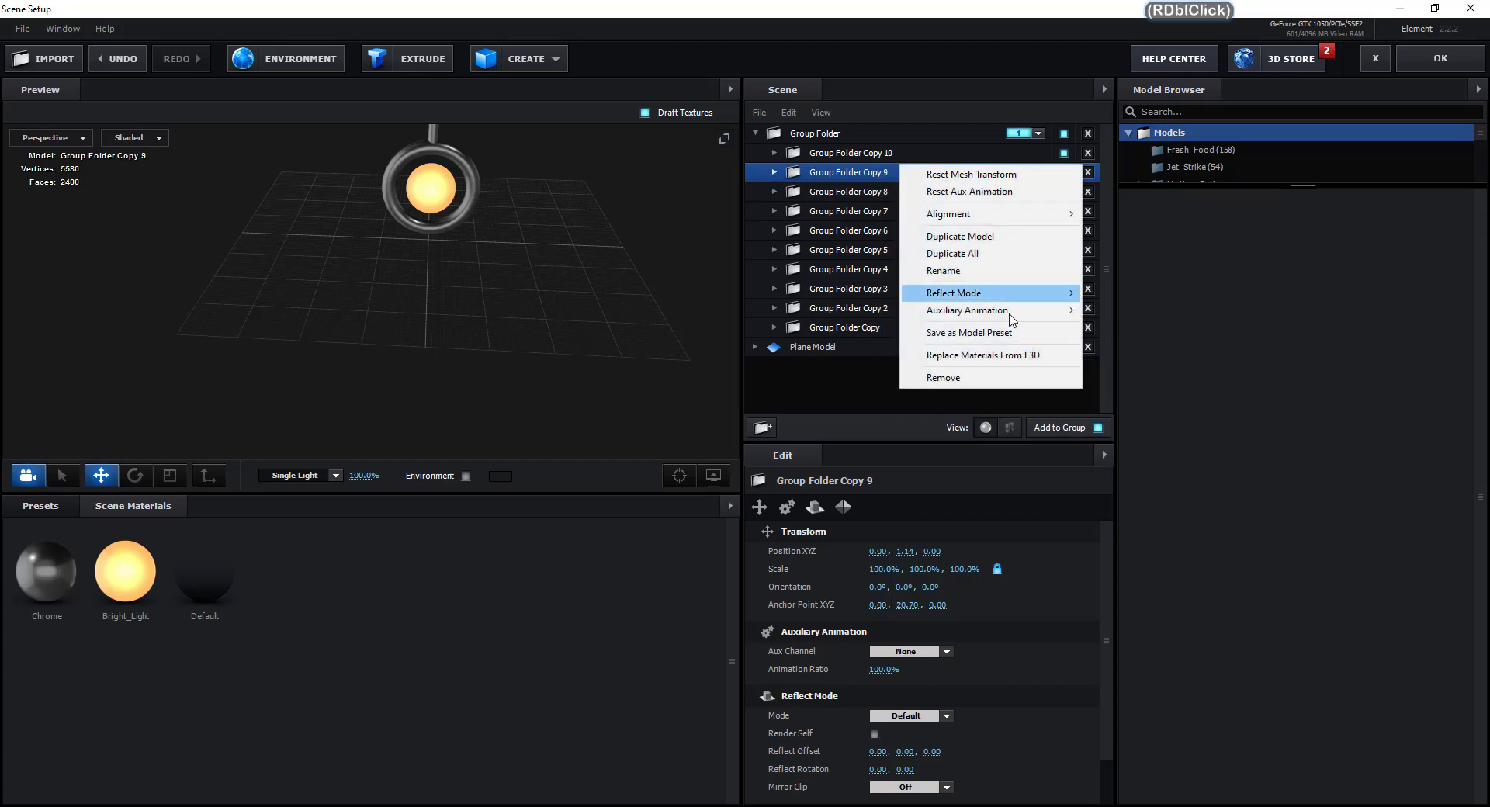
{"action": "mouse_move", "coordinate": [1055, 310]}
{"action": "left_click", "coordinate": [1133, 464]}
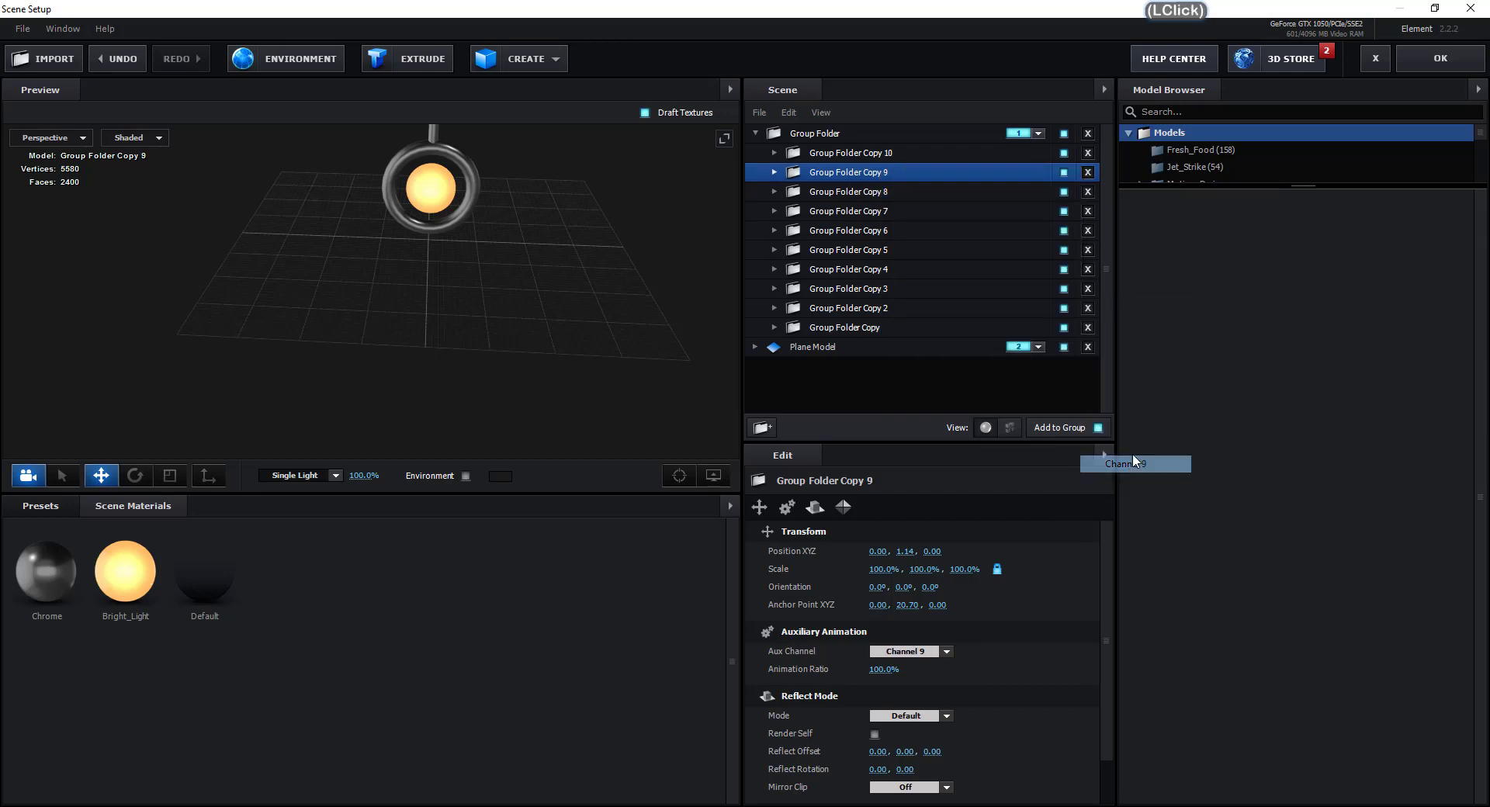
{"action": "right_click", "coordinate": [889, 153]}
{"action": "mouse_move", "coordinate": [1018, 307]}
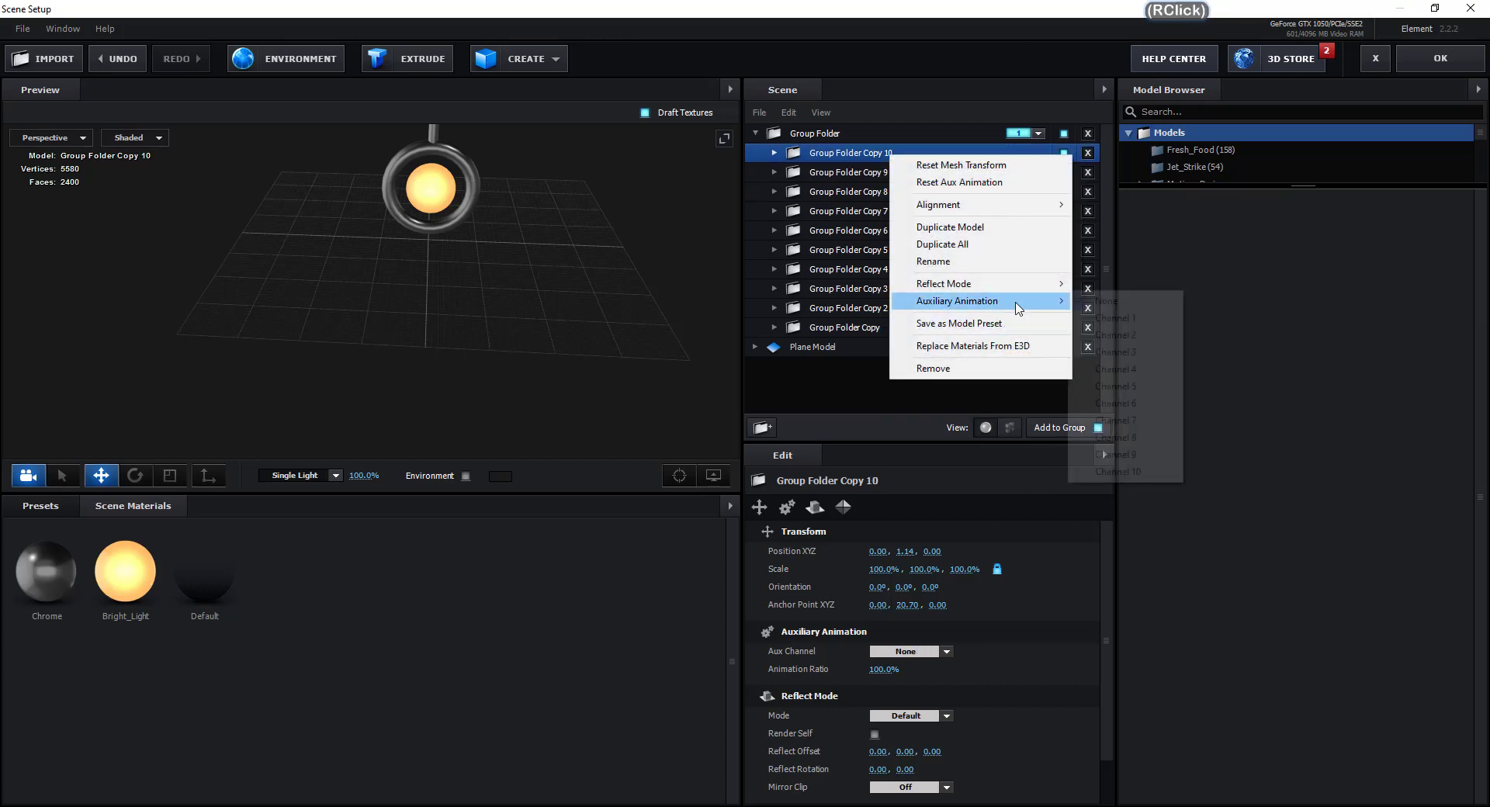
{"action": "left_click", "coordinate": [1117, 471]}
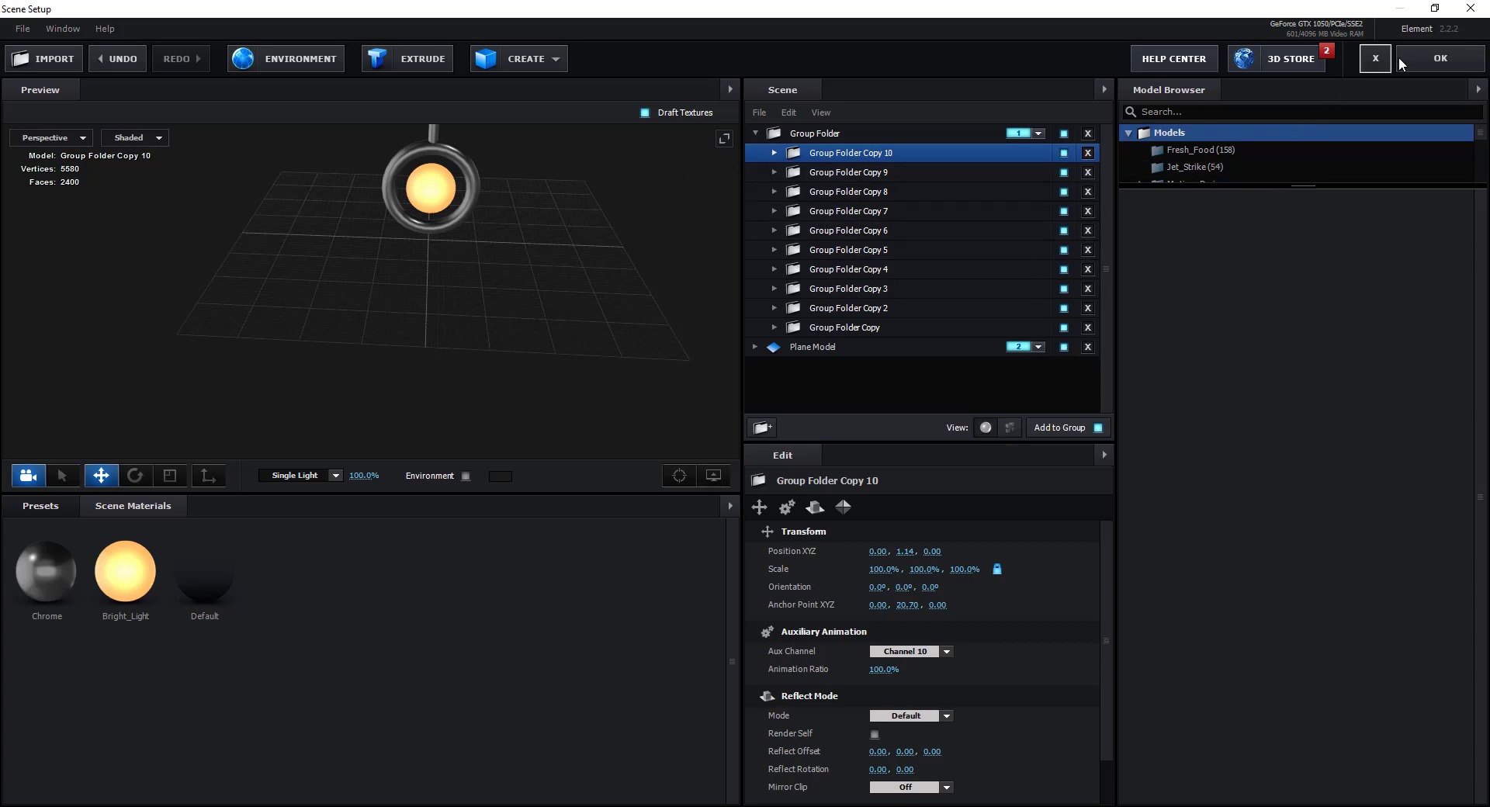
{"action": "left_click", "coordinate": [1419, 57]}
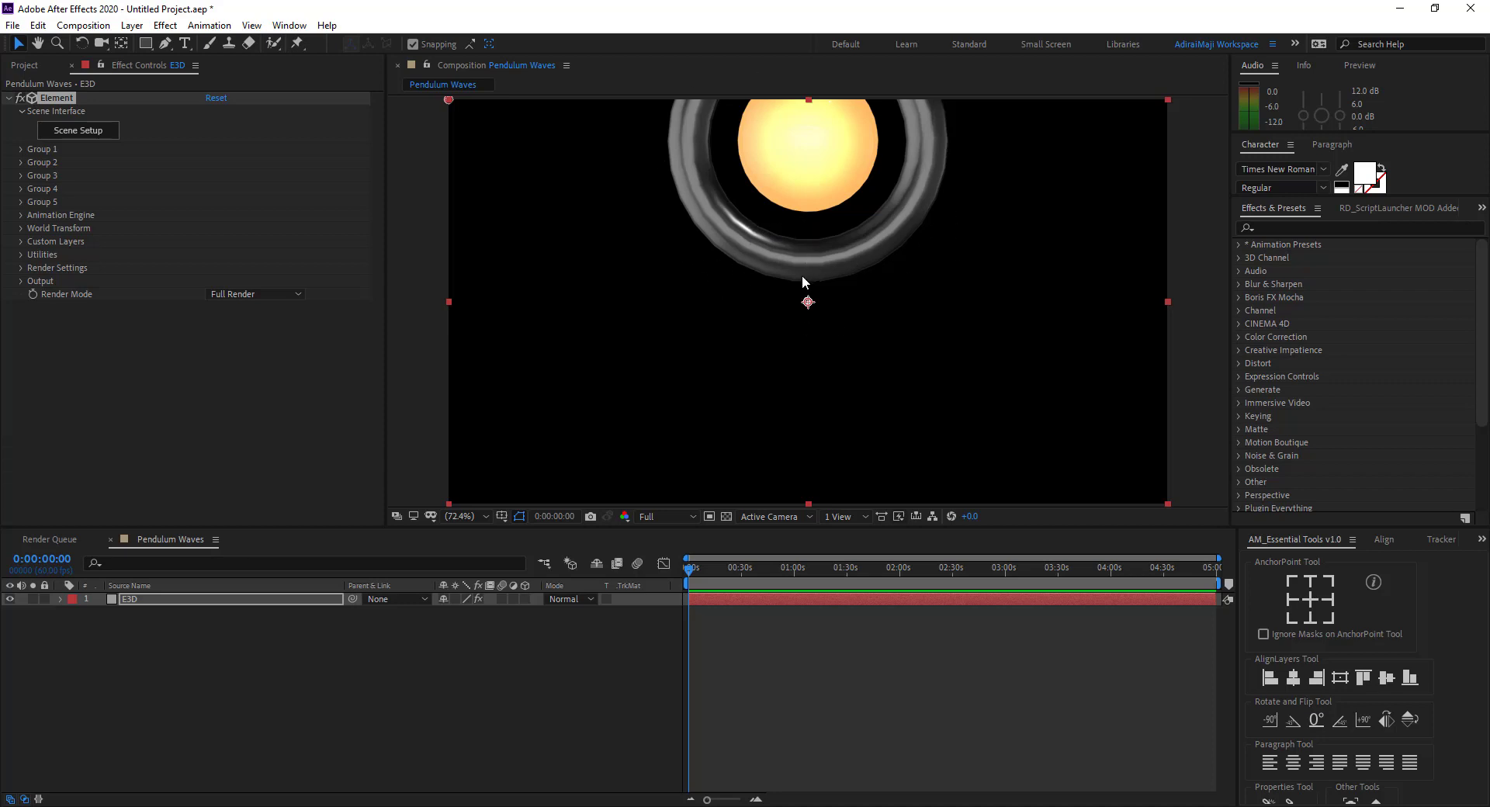
Add a two-node camera with the 28mm preset to the Pendulum Waves composition
{"action": "key", "text": "ctrl+alt+shift+c"}
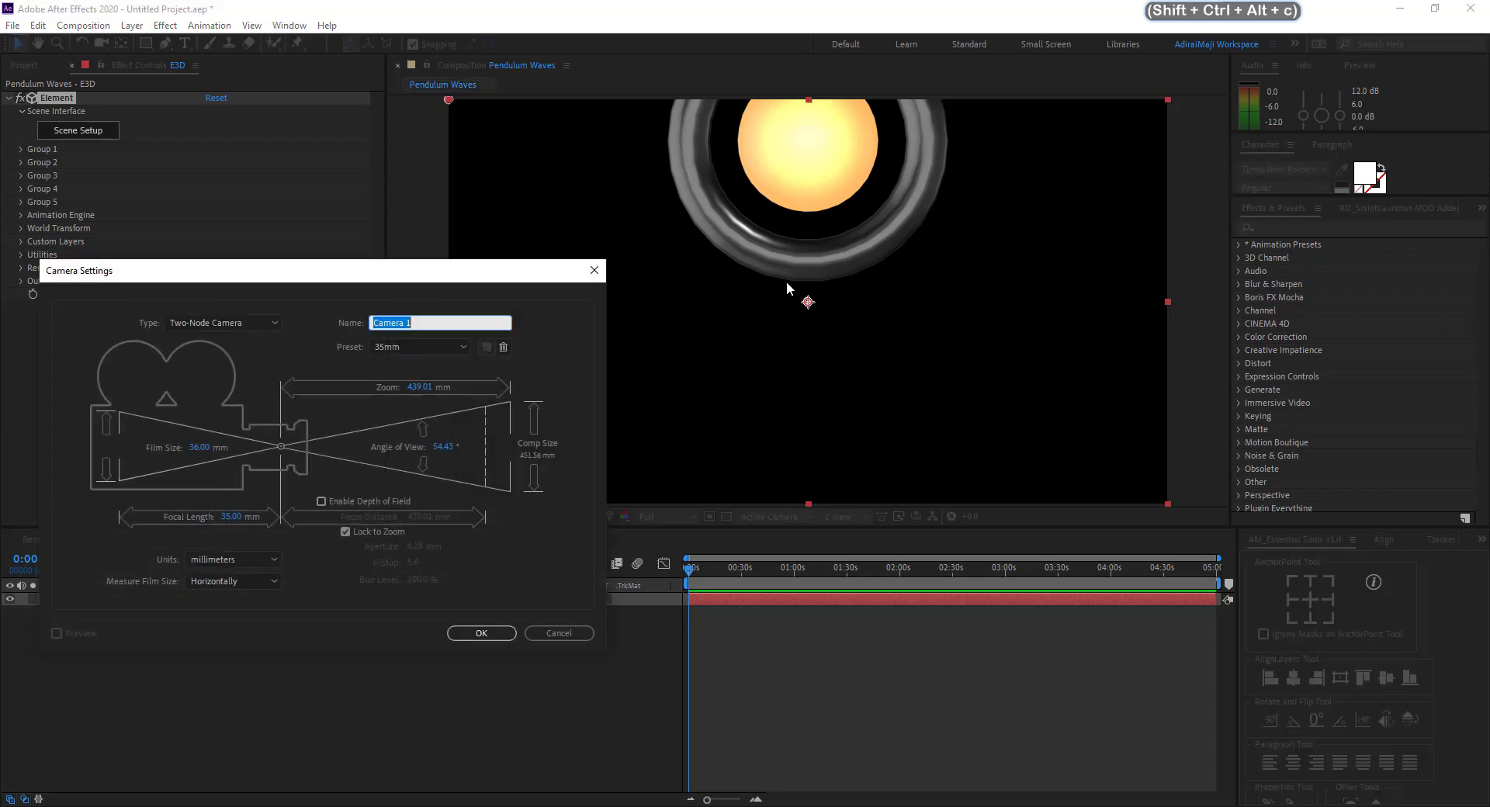
{"action": "left_click", "coordinate": [426, 346]}
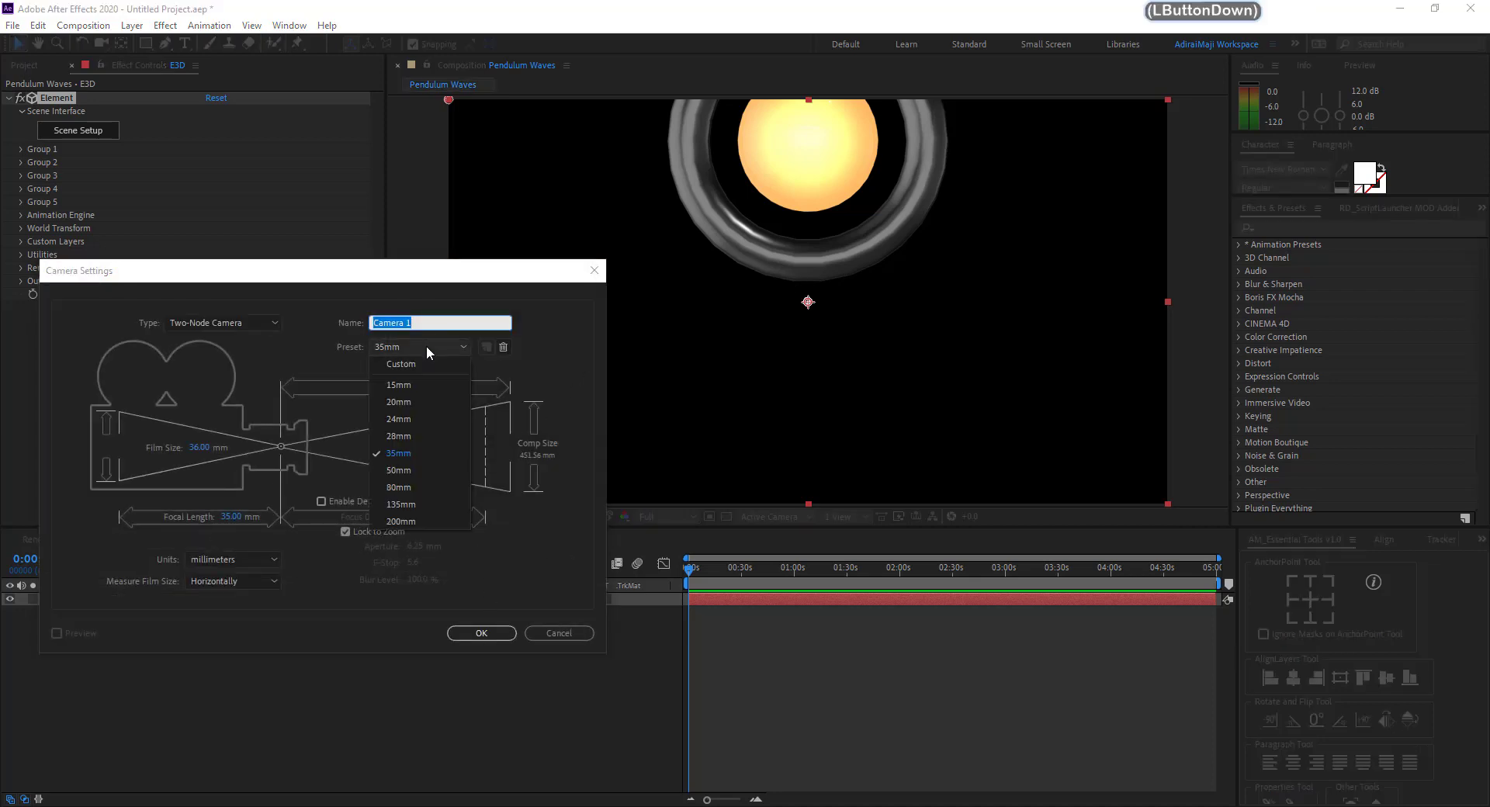
{"action": "left_click", "coordinate": [418, 441]}
{"action": "left_click", "coordinate": [480, 630]}
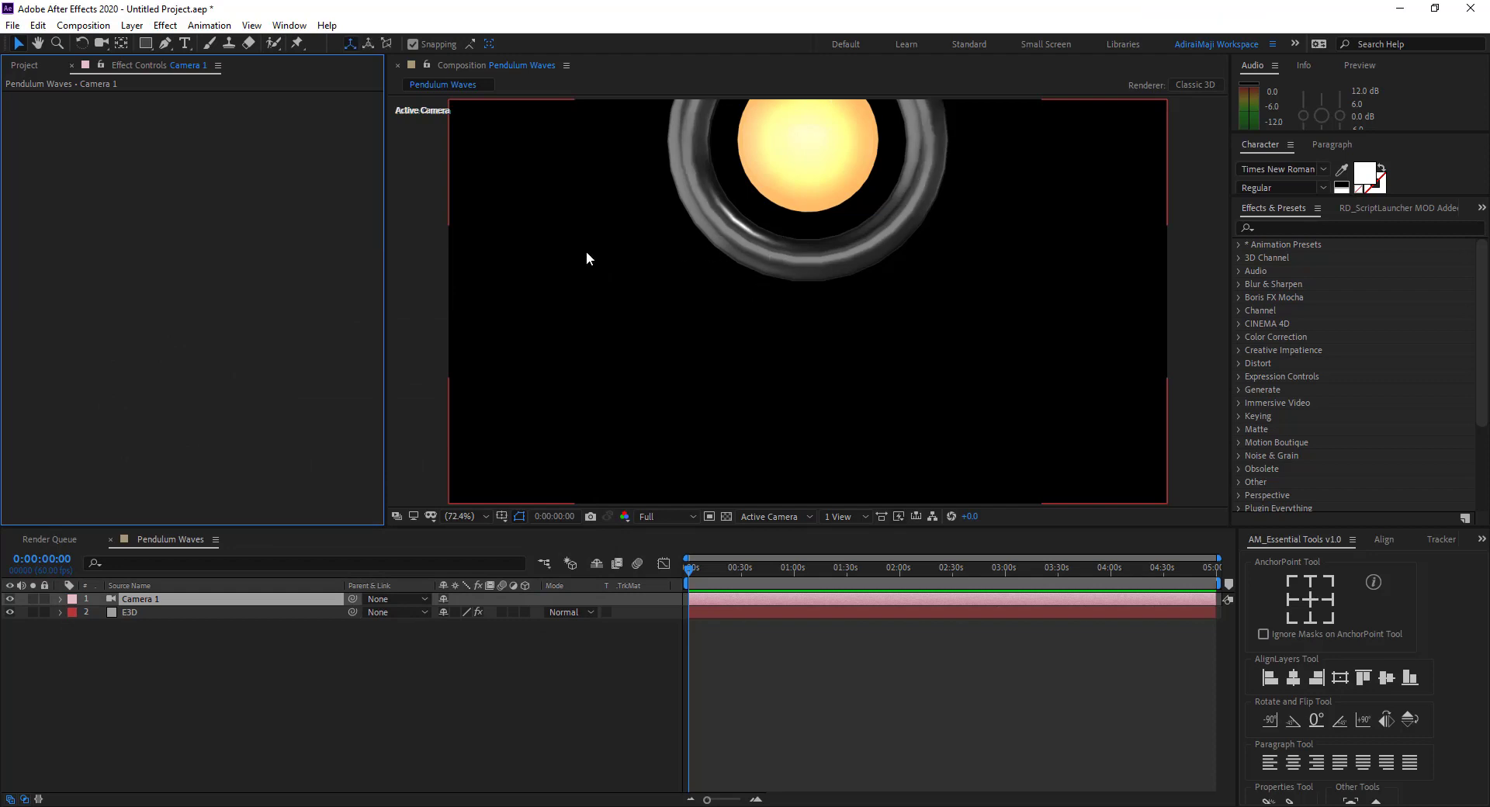
Dolly the camera far back so the pendulum appears small with its long rod in the frame
{"action": "key", "text": "c"}
{"action": "key", "text": "c"}
{"action": "key", "text": "c"}
{"action": "key", "text": "c"}
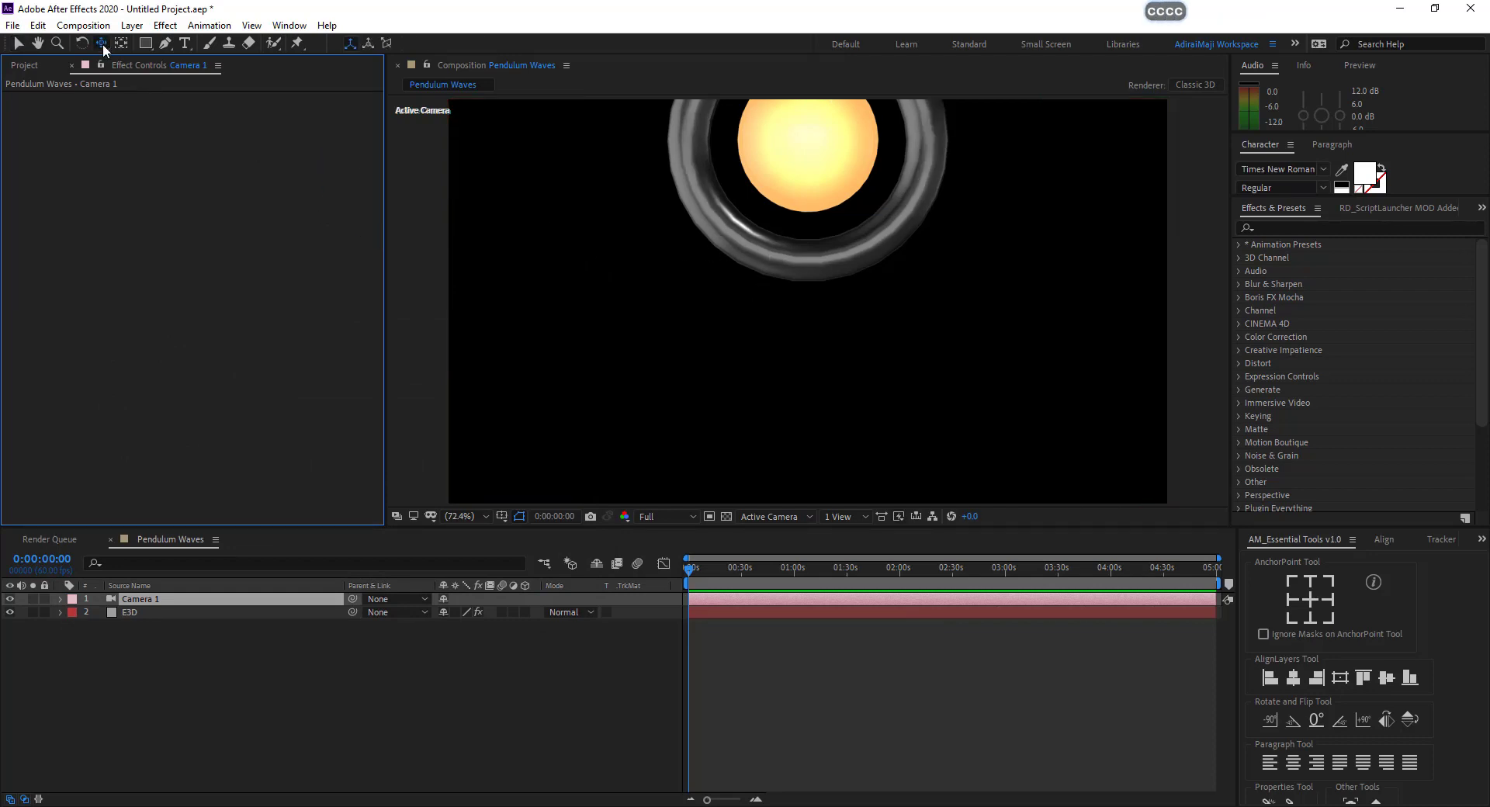
{"action": "key", "text": "c"}
{"action": "key", "text": "c"}
{"action": "key", "text": "c"}
{"action": "key", "text": "c"}
{"action": "key", "text": "c"}
{"action": "key", "text": "c"}
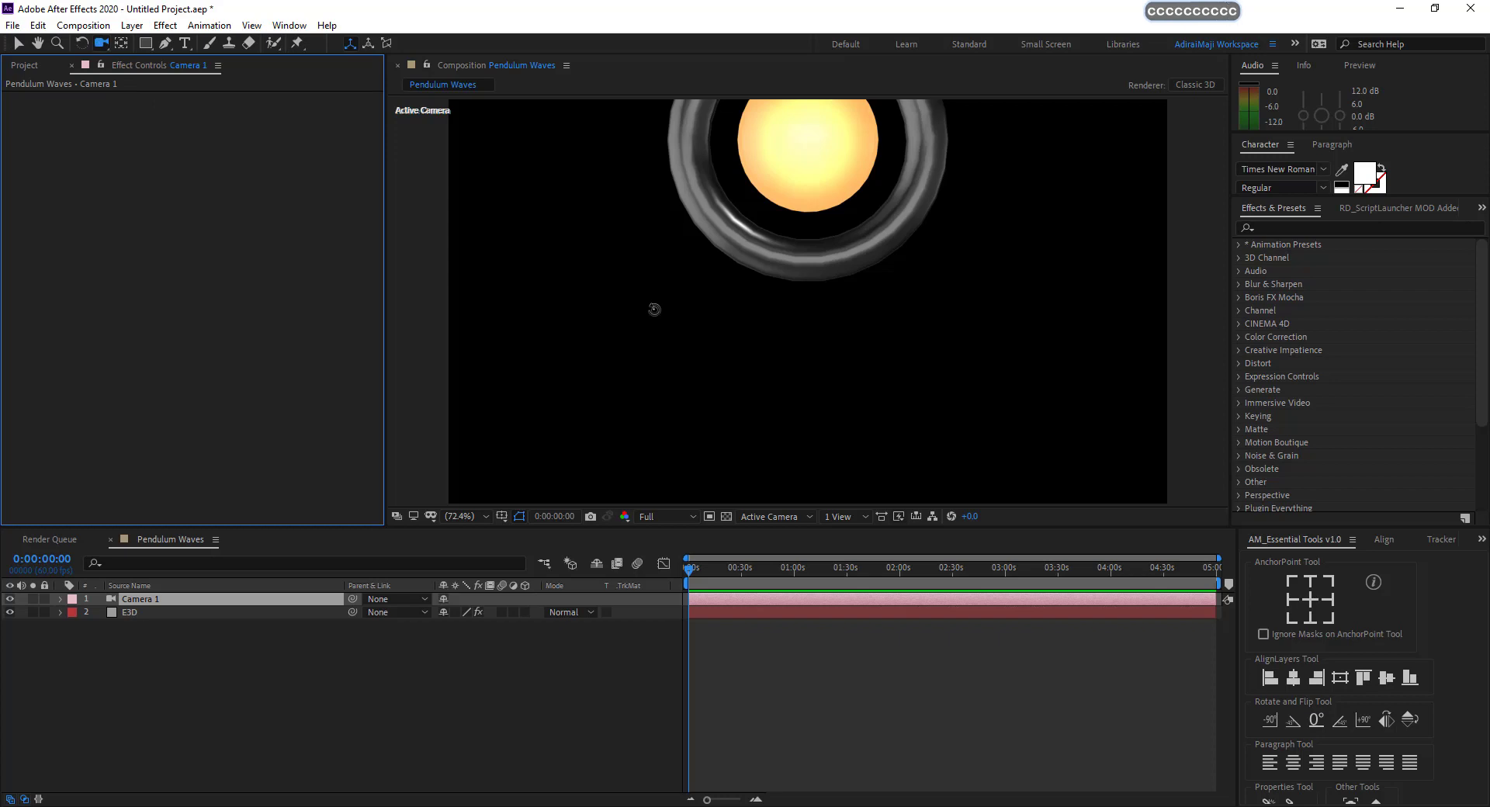
{"action": "key", "text": "c"}
{"action": "key", "text": "c"}
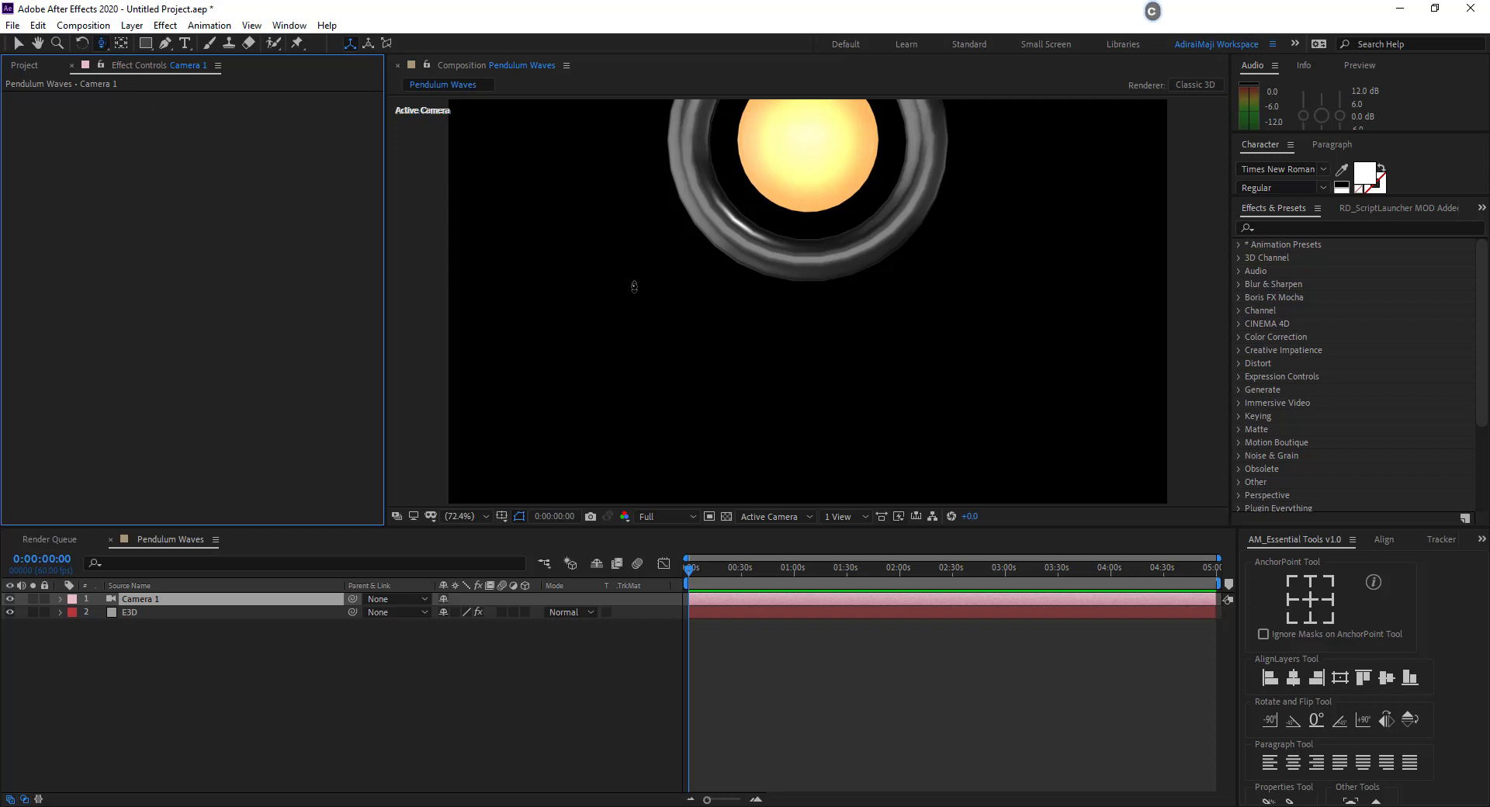
{"action": "left_click_drag", "start_coordinate": [683, 235], "coordinate": [764, 501]}
{"action": "left_click_drag", "start_coordinate": [767, 250], "coordinate": [774, 495]}
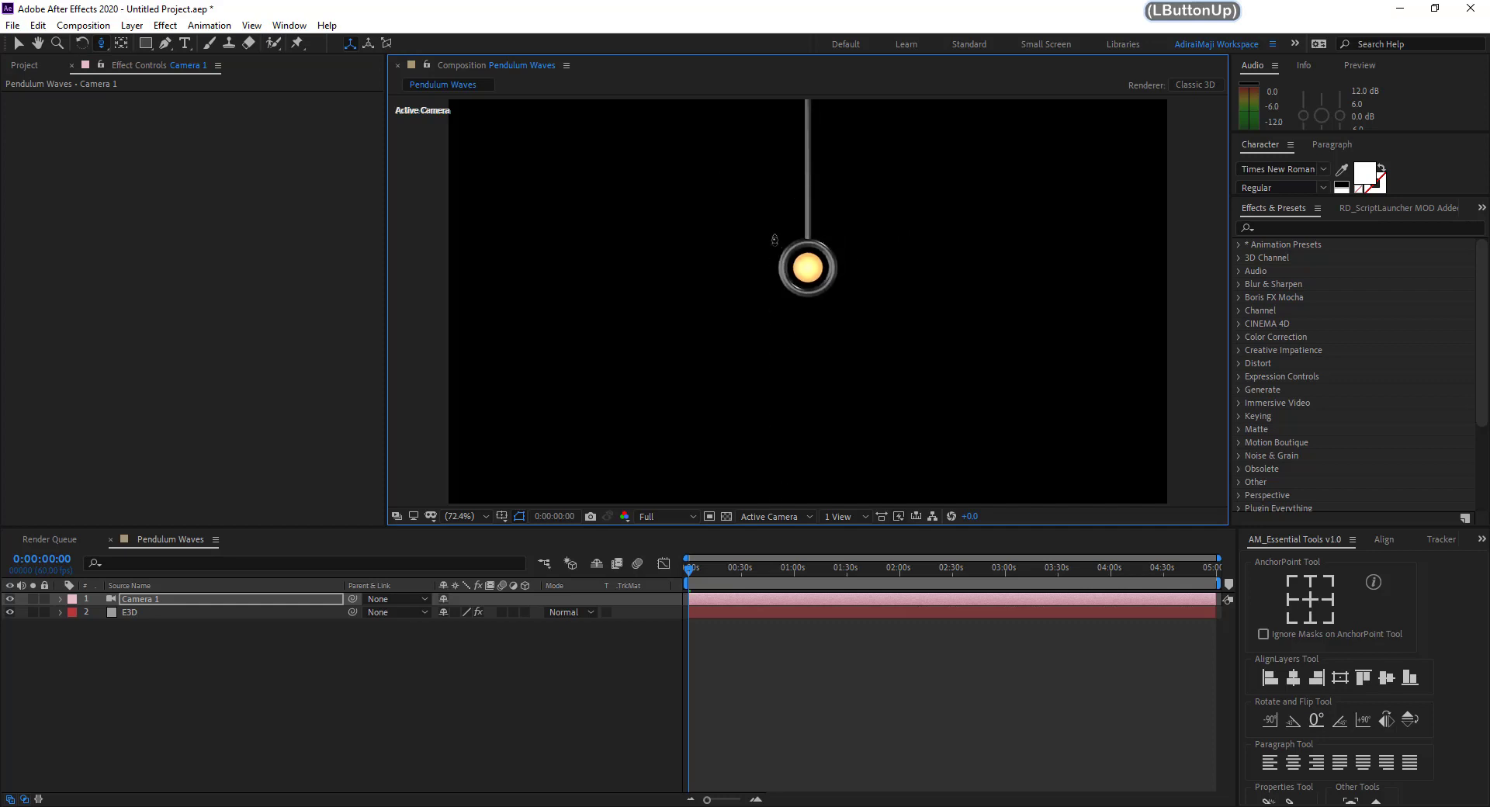
{"action": "left_click_drag", "start_coordinate": [774, 239], "coordinate": [790, 336]}
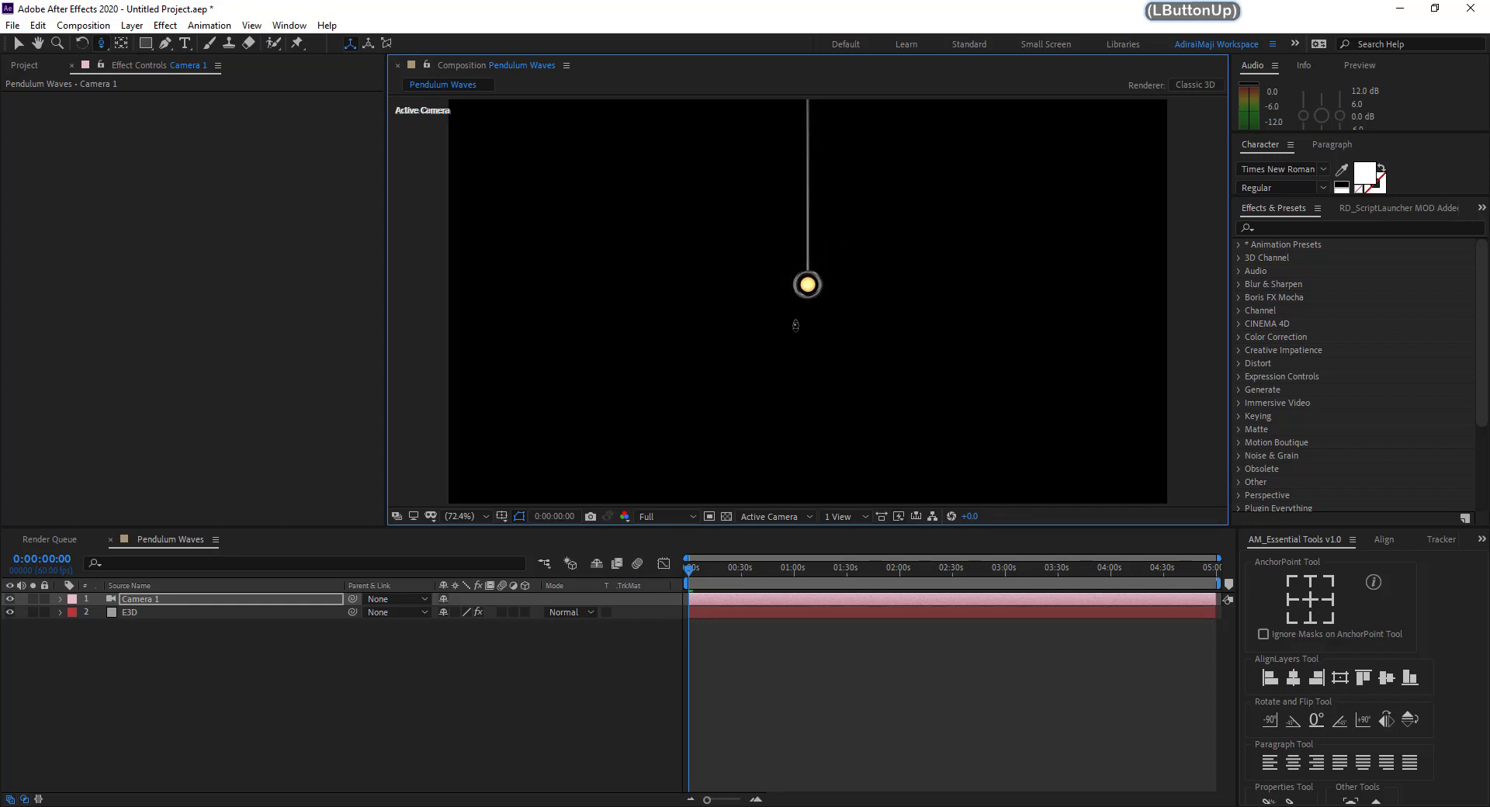
Orbit the camera to a slightly raised side angle and track it so the pendulum sits near the frame's lower-right area
{"action": "key", "text": "c"}
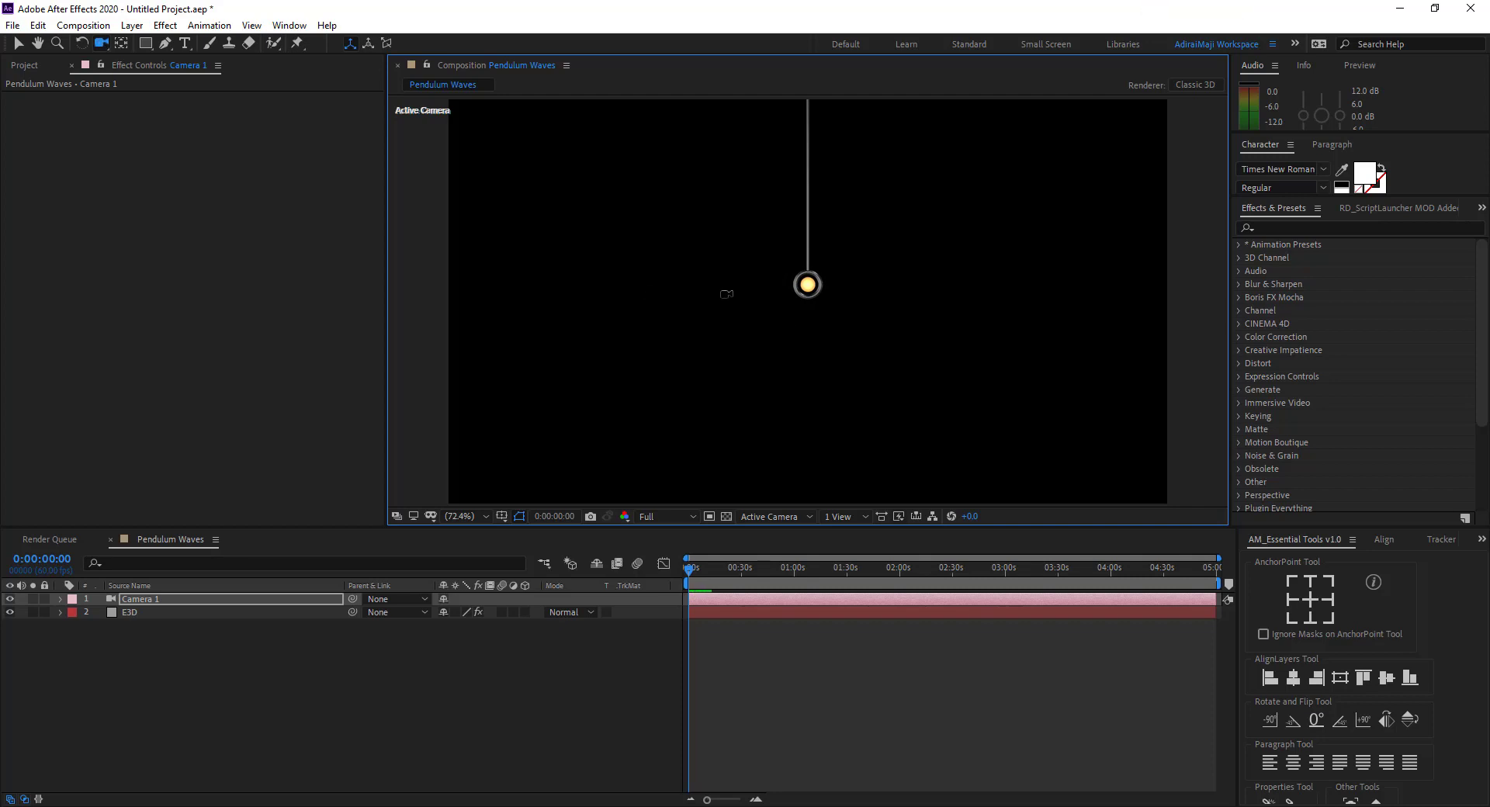
{"action": "left_click_drag", "start_coordinate": [726, 293], "coordinate": [873, 330]}
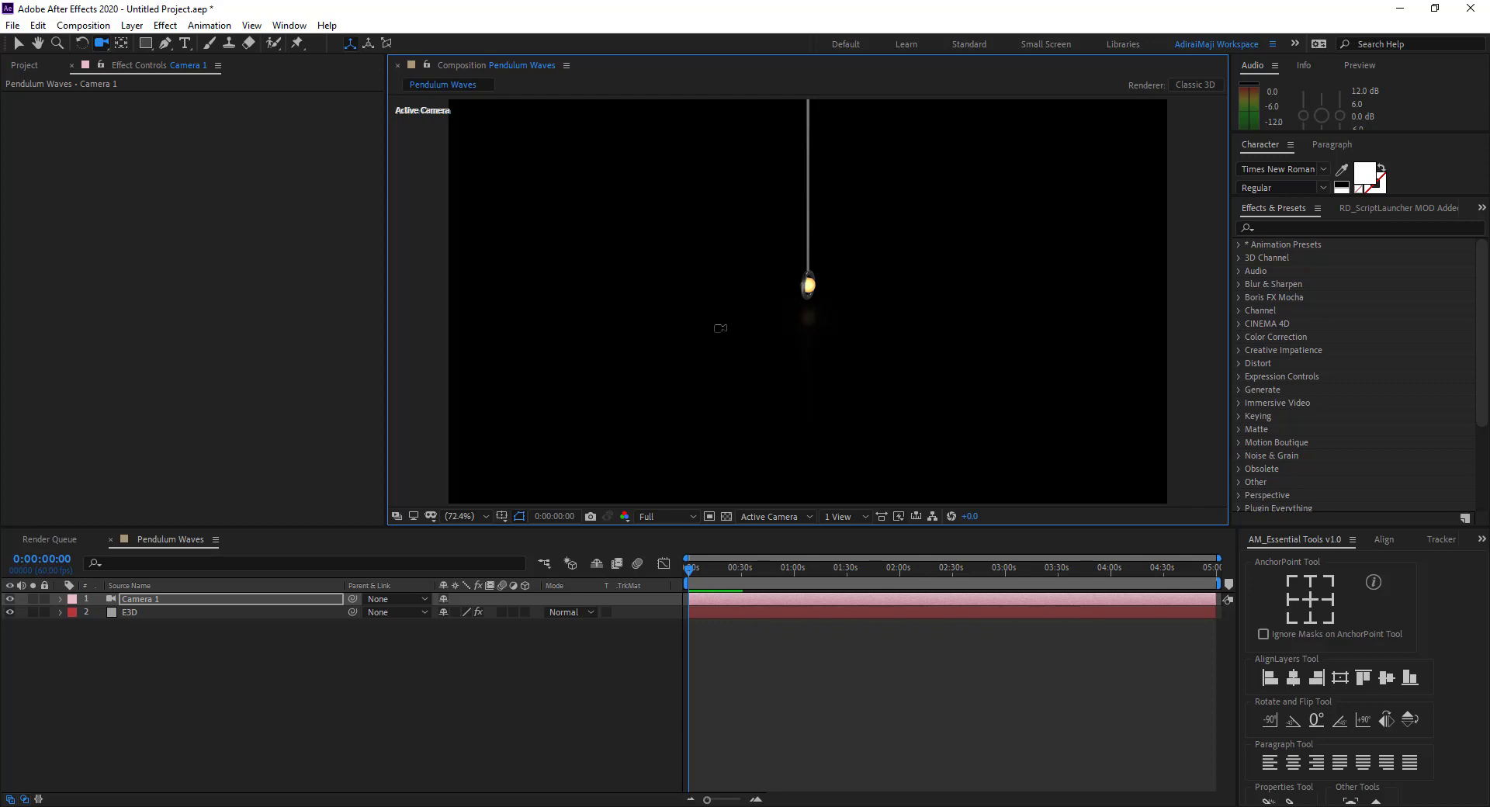
{"action": "key", "text": "c"}
{"action": "left_click_drag", "start_coordinate": [756, 297], "coordinate": [1033, 368]}
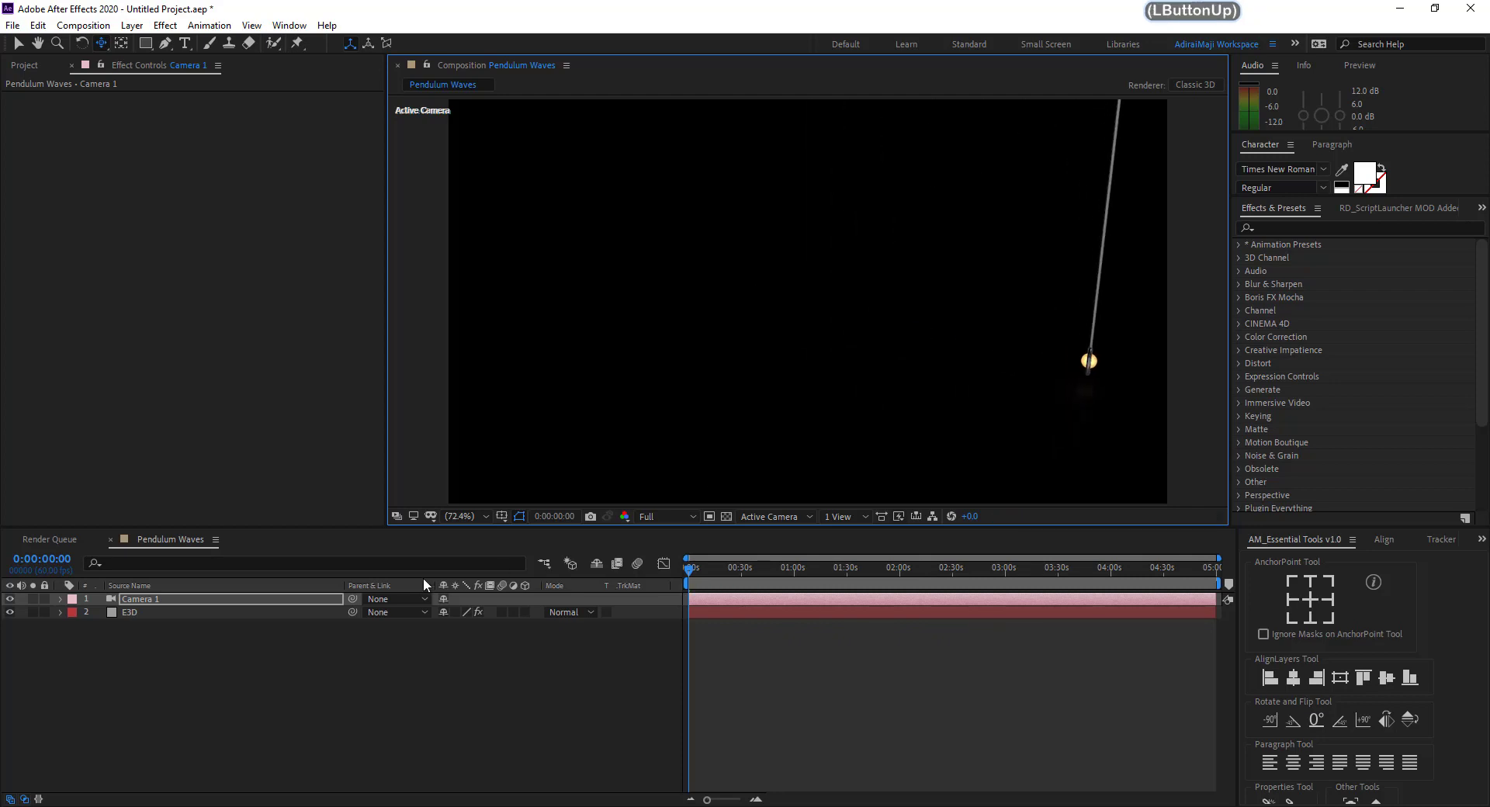
Filter the E3D layer's properties by "position z" and collapse Group 1's Particle Replicator, leaving its Aux Channels listed
{"action": "left_click", "coordinate": [200, 613]}
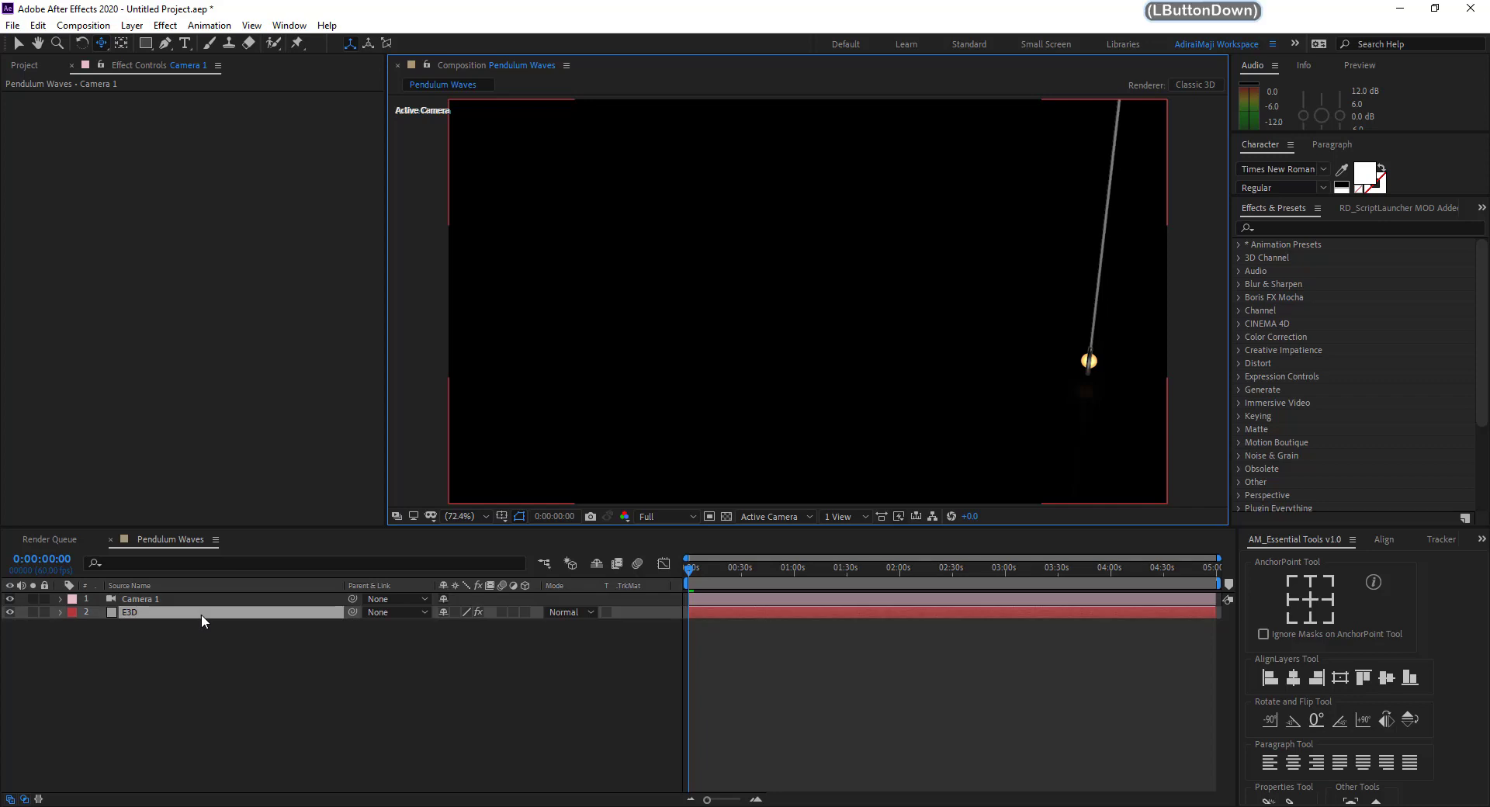
{"action": "left_click", "coordinate": [194, 565]}
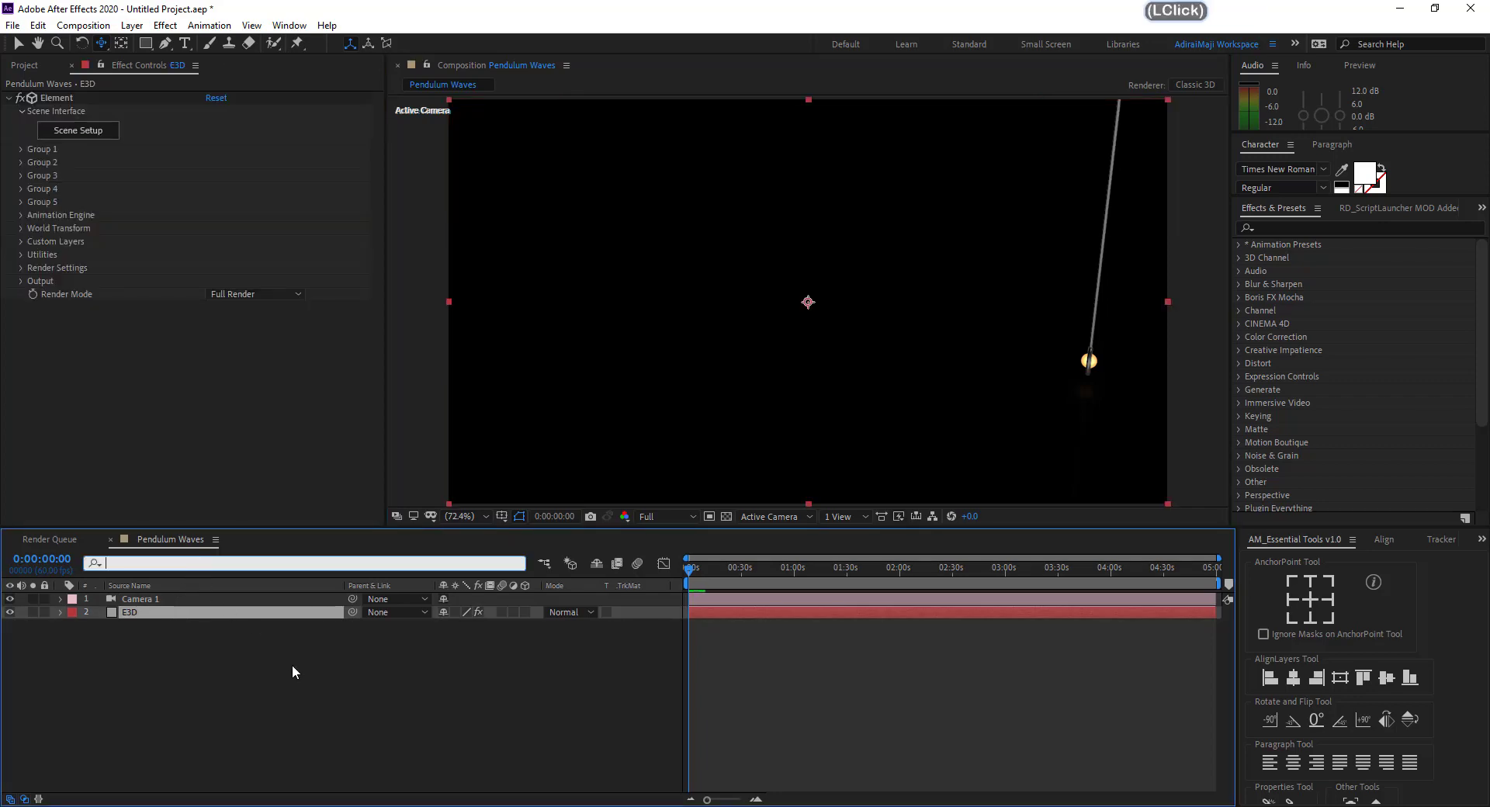
{"action": "type", "text": "position "}
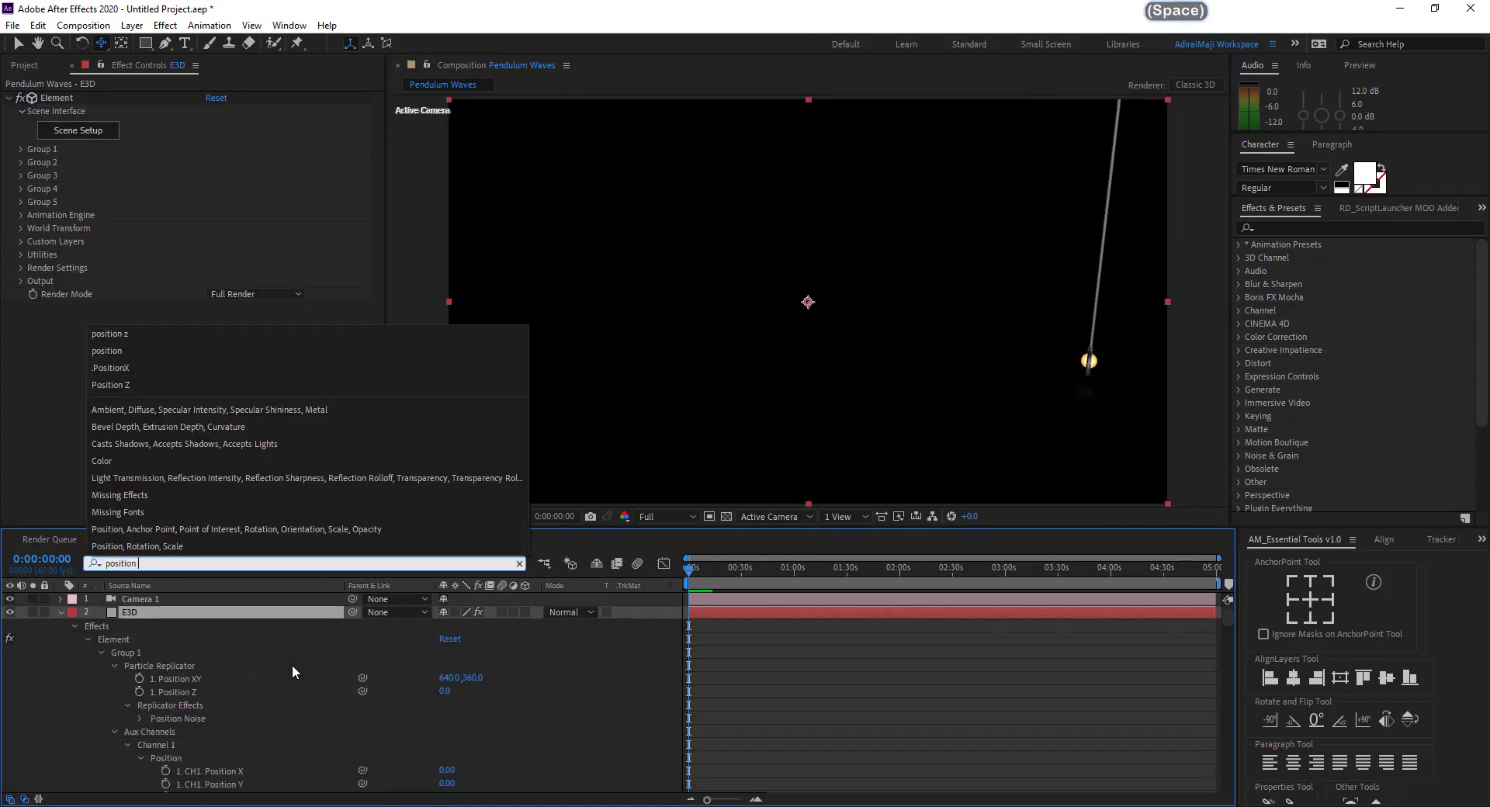
{"action": "type", "text": "z"}
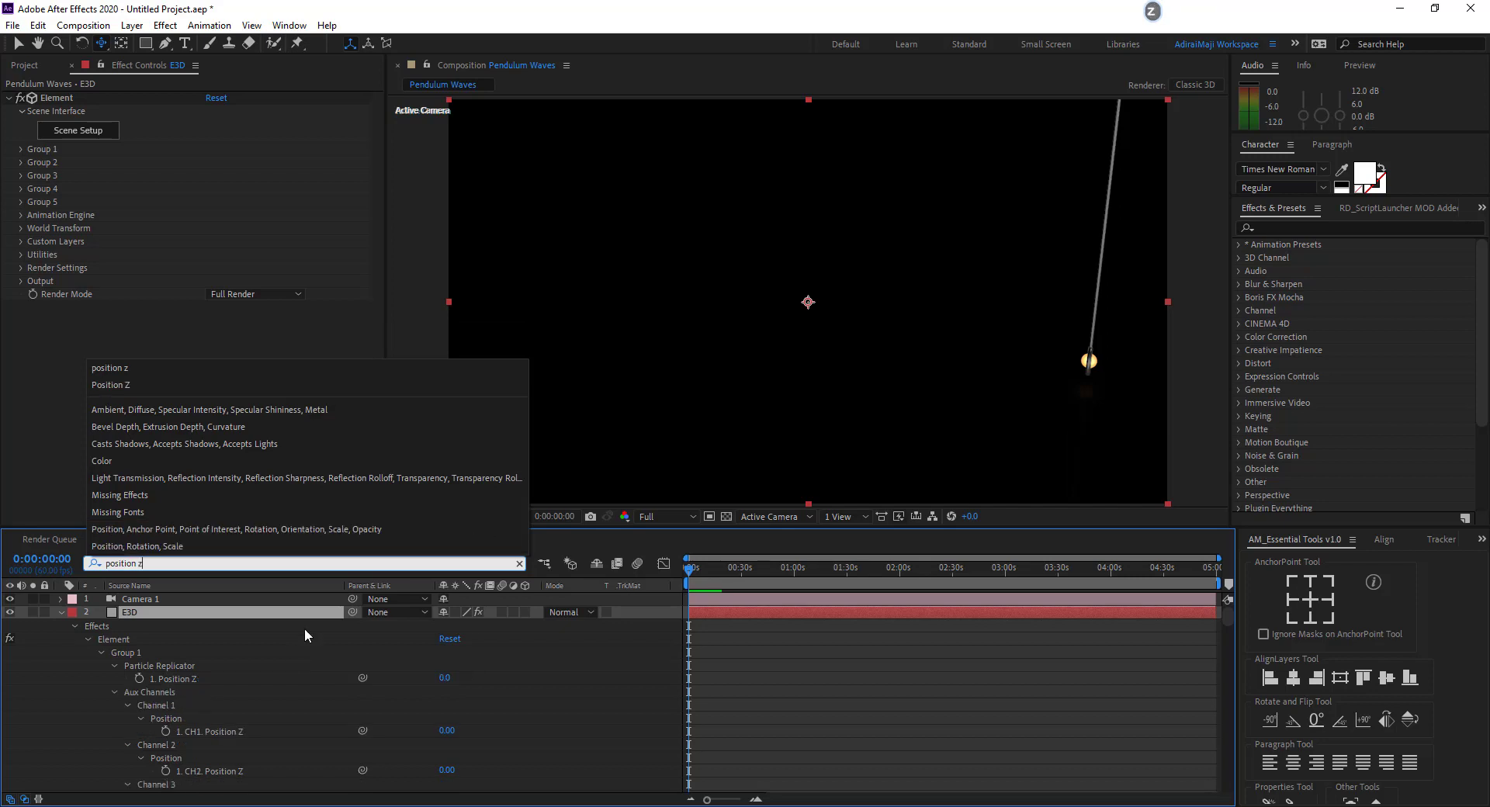
{"action": "left_click", "coordinate": [590, 537]}
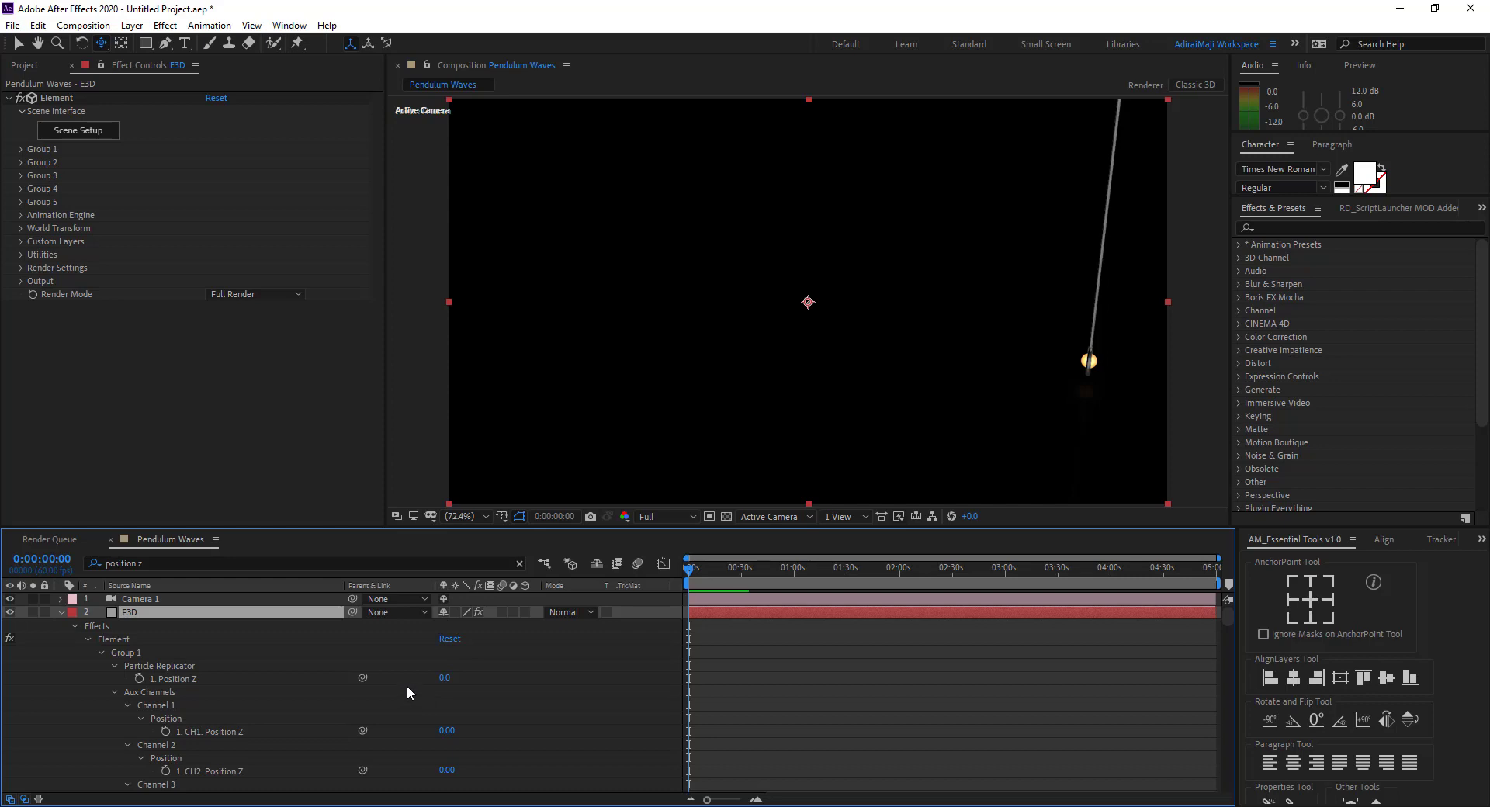
{"action": "key", "text": "grave"}
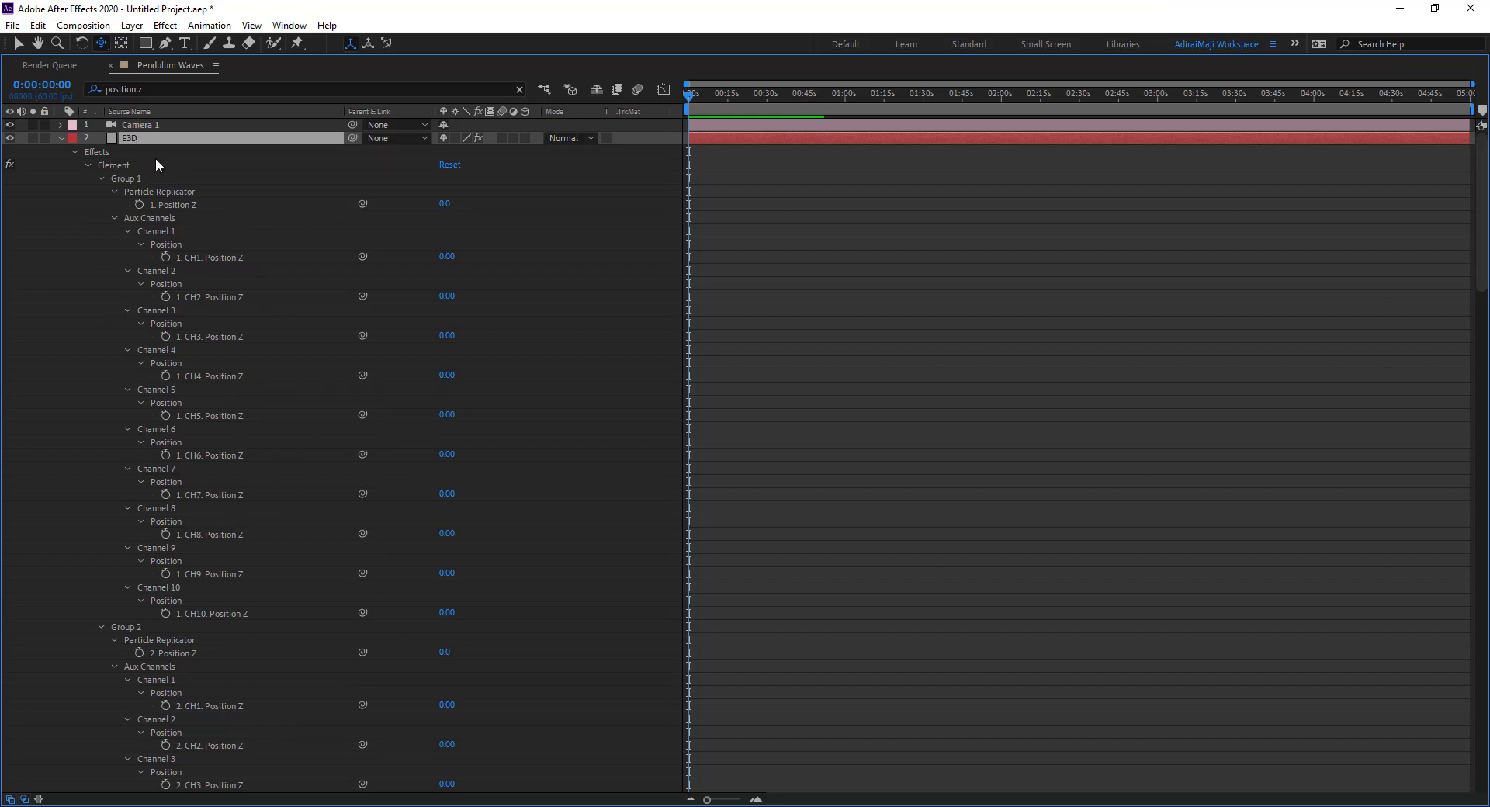
{"action": "left_click", "coordinate": [114, 192]}
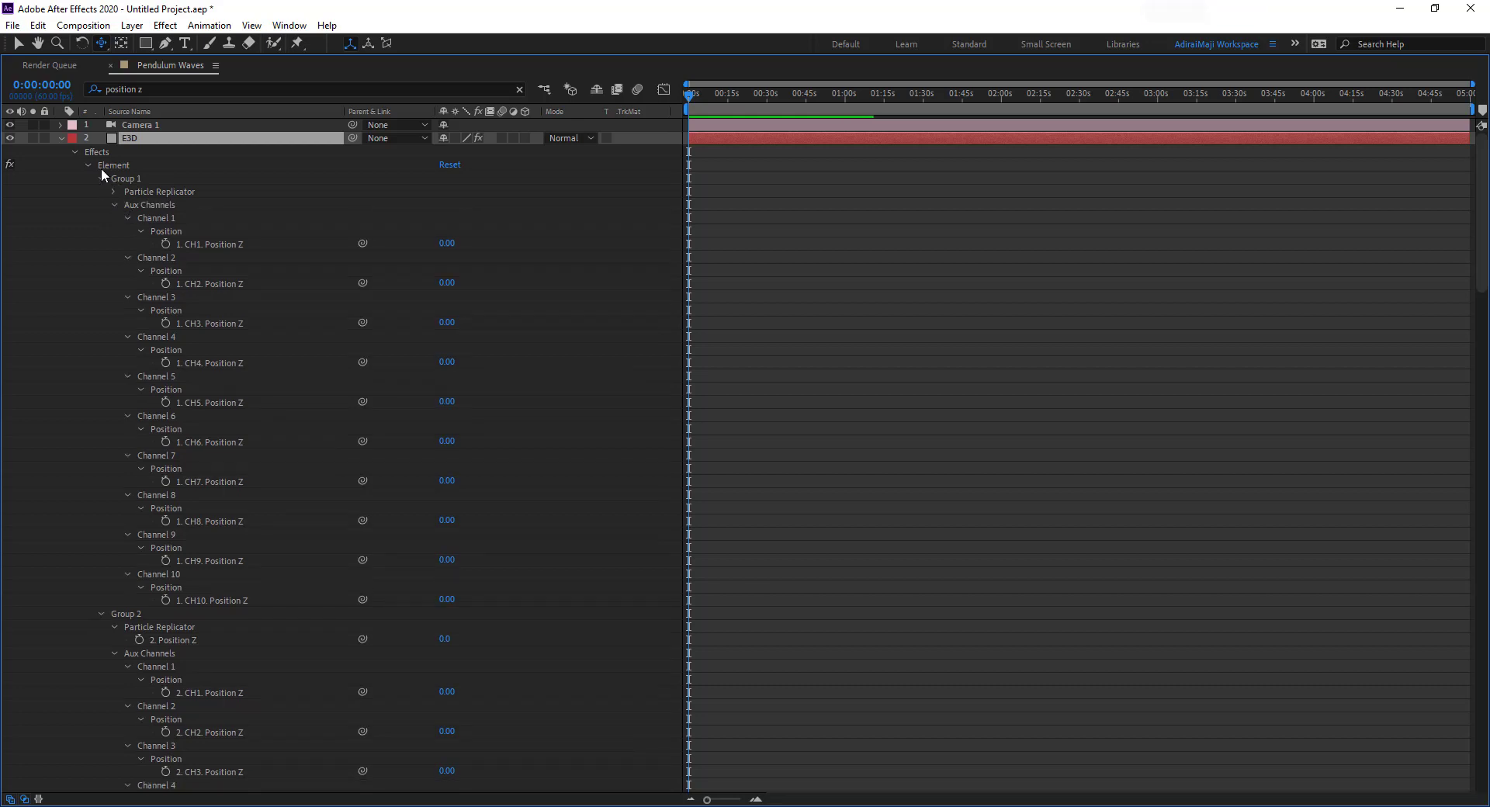
{"action": "left_click", "coordinate": [98, 154]}
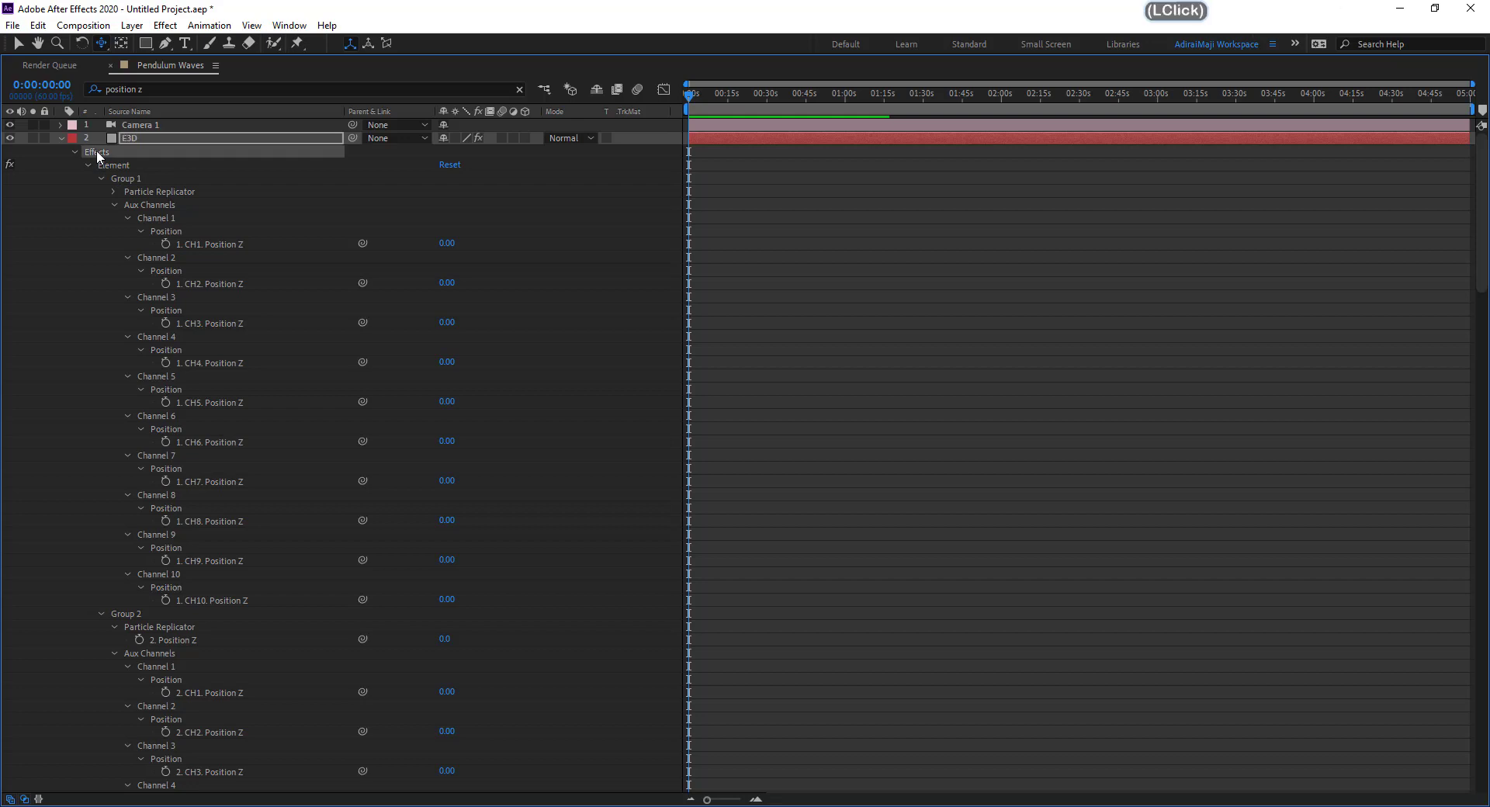
{"action": "left_click", "coordinate": [128, 184]}
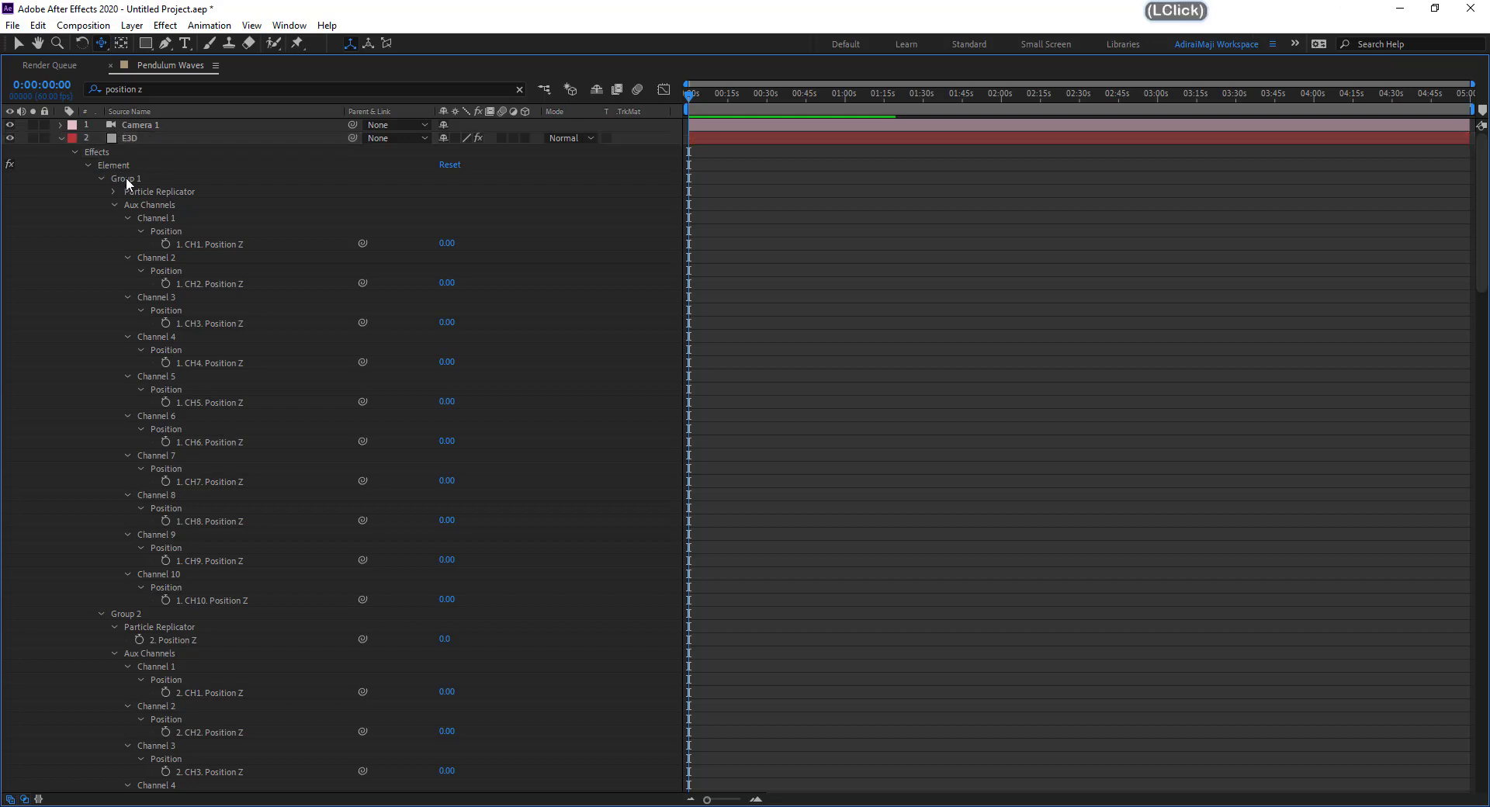
{"action": "left_click", "coordinate": [156, 204]}
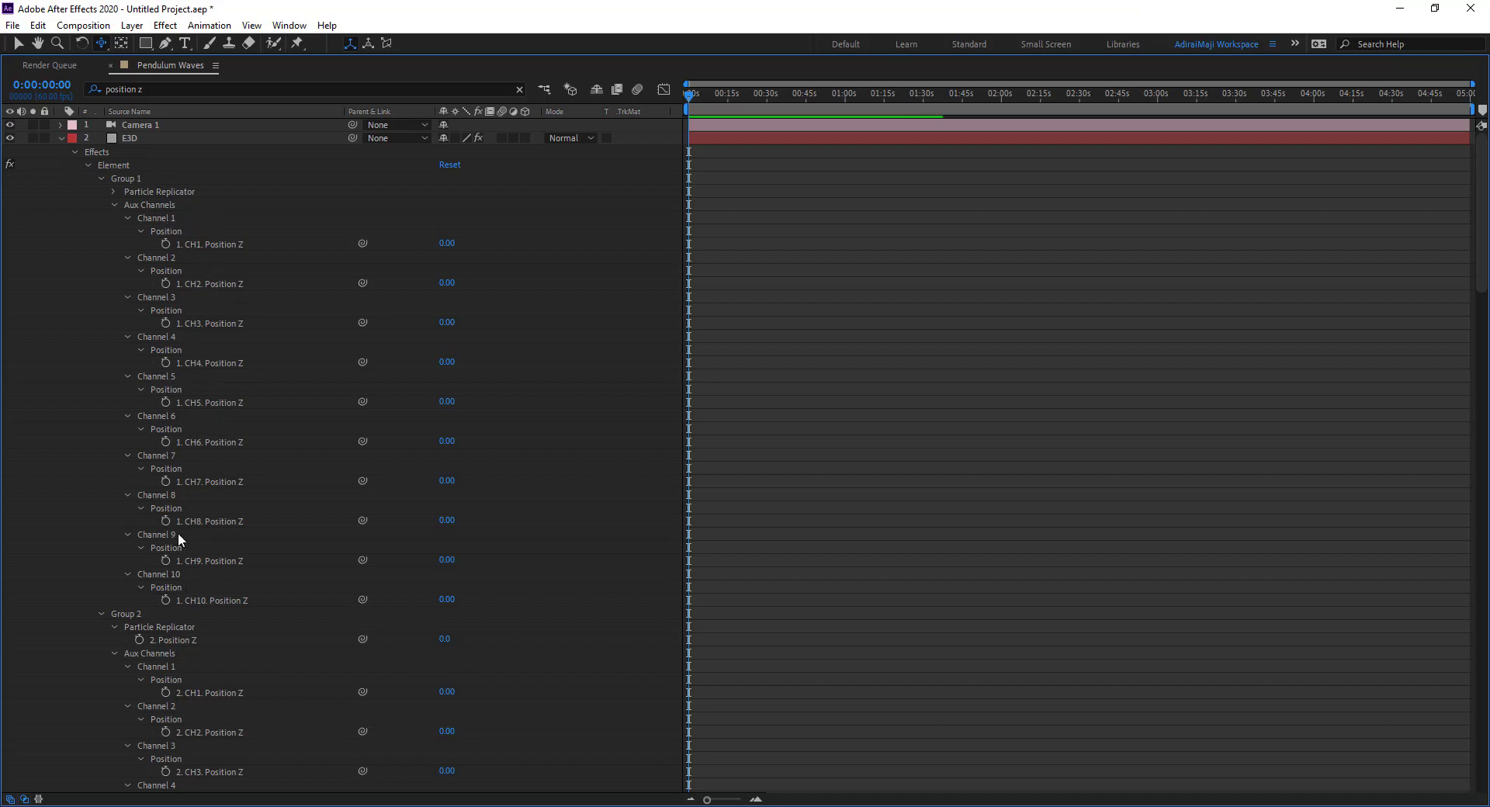
Set Group 1's Position Z for auxiliary Channels 1 to 5 to 2, 4, 6, 8 and 10
{"action": "left_click", "coordinate": [446, 244]}
{"action": "type", "text": "2"}
{"action": "key", "text": "Tab"}
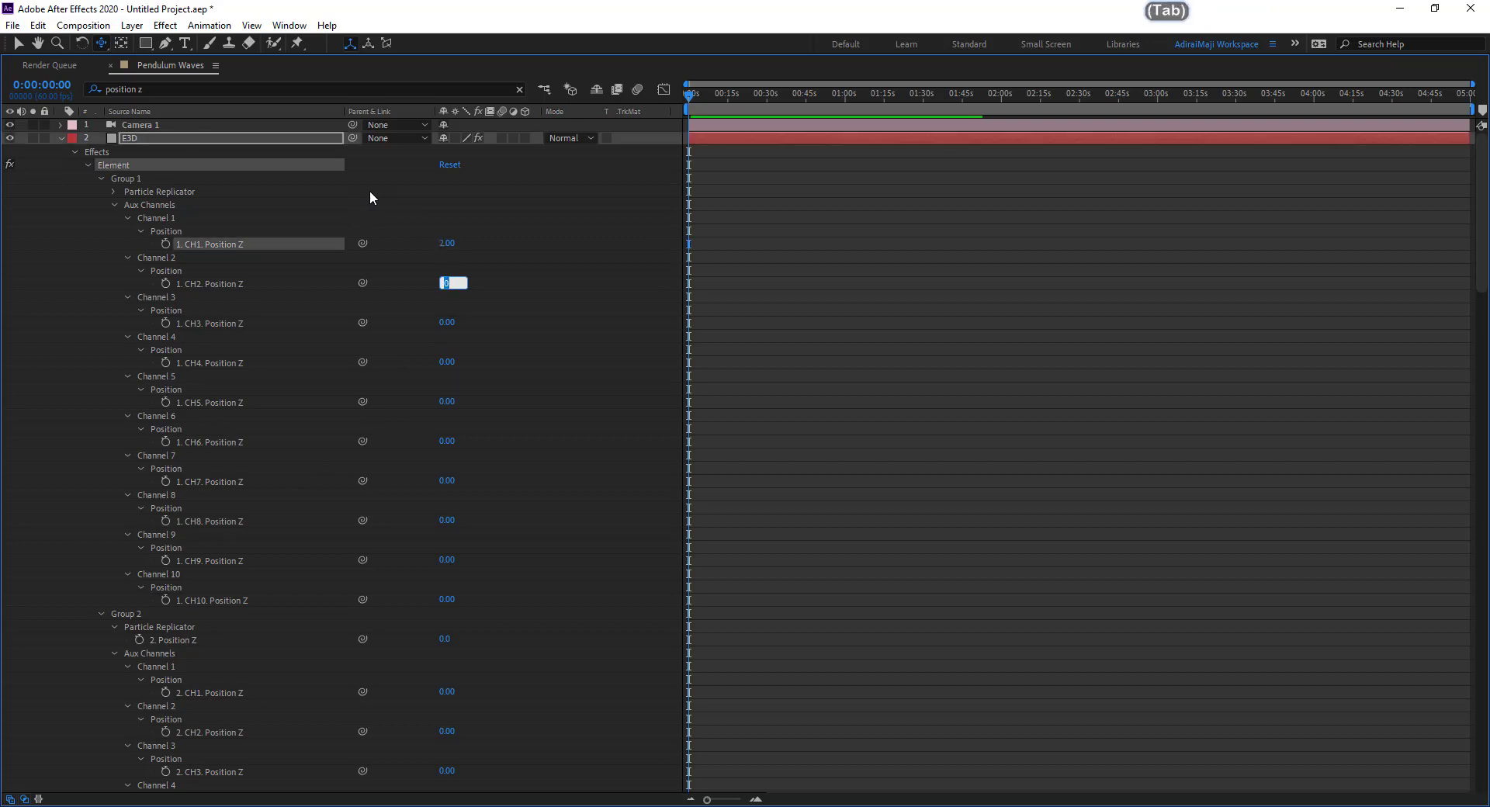
{"action": "type", "text": "4"}
{"action": "key", "text": "Tab"}
{"action": "type", "text": "6"}
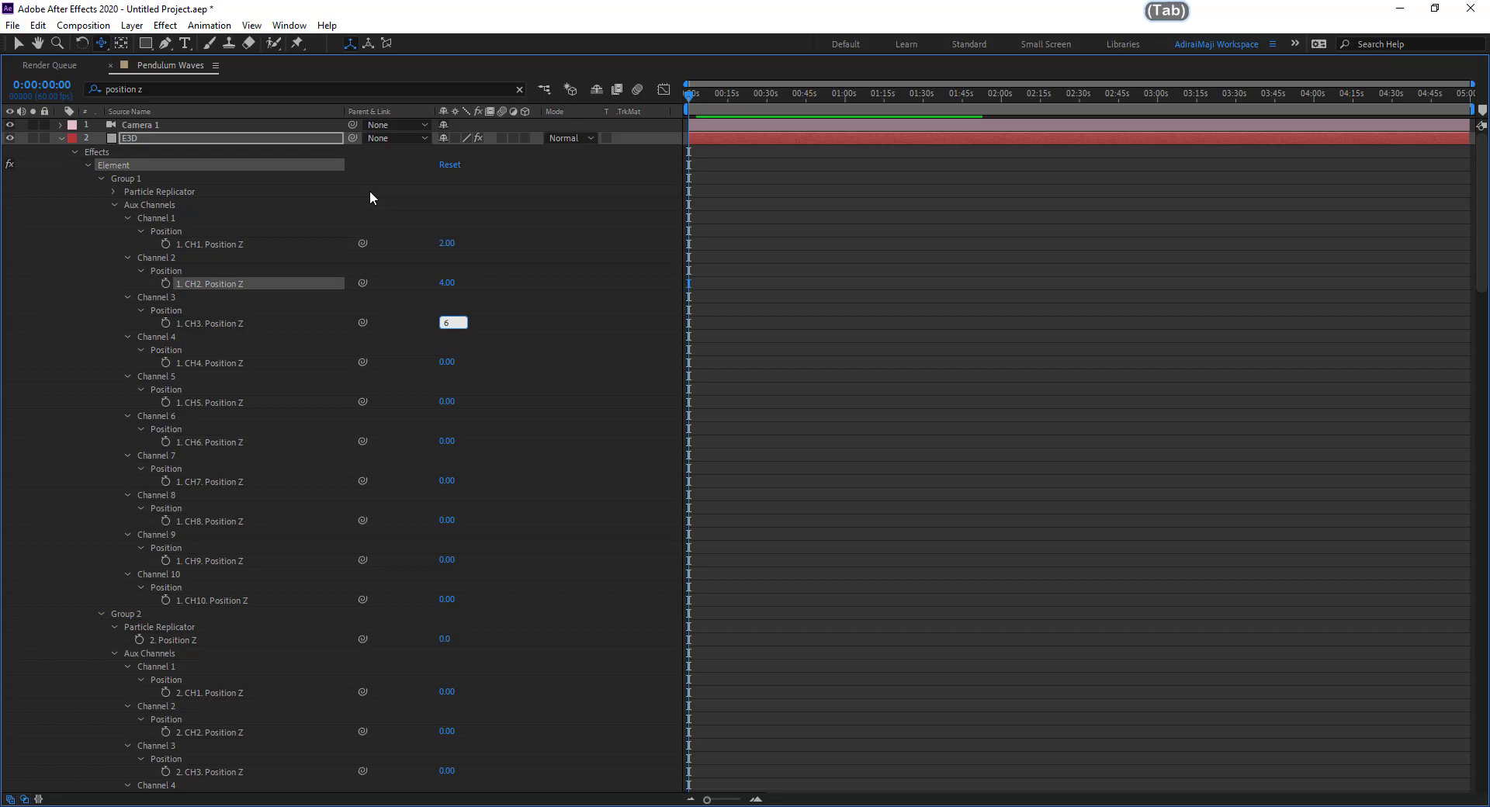
{"action": "key", "text": "Tab"}
{"action": "type", "text": "8"}
{"action": "key", "text": "Tab"}
{"action": "type", "text": "10"}
{"action": "key", "text": "Tab"}
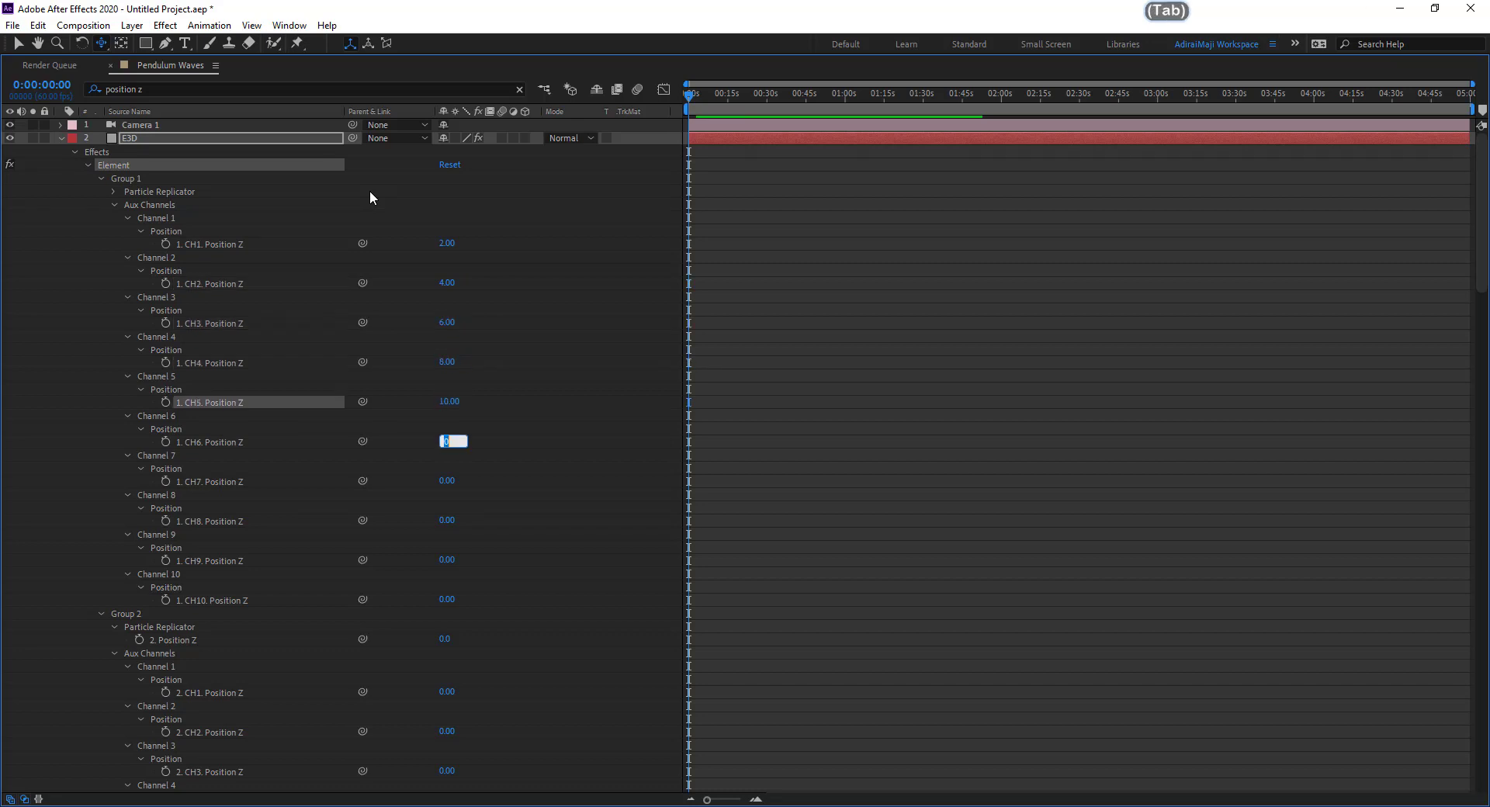
Set Group 1's Position Z for auxiliary Channels 6 to 10 to 12, 14, 16, 18 and 20, and clear the property filter
{"action": "type", "text": "12"}
{"action": "key", "text": "Tab"}
{"action": "type", "text": "14"}
{"action": "key", "text": "Tab"}
{"action": "type", "text": "1"}
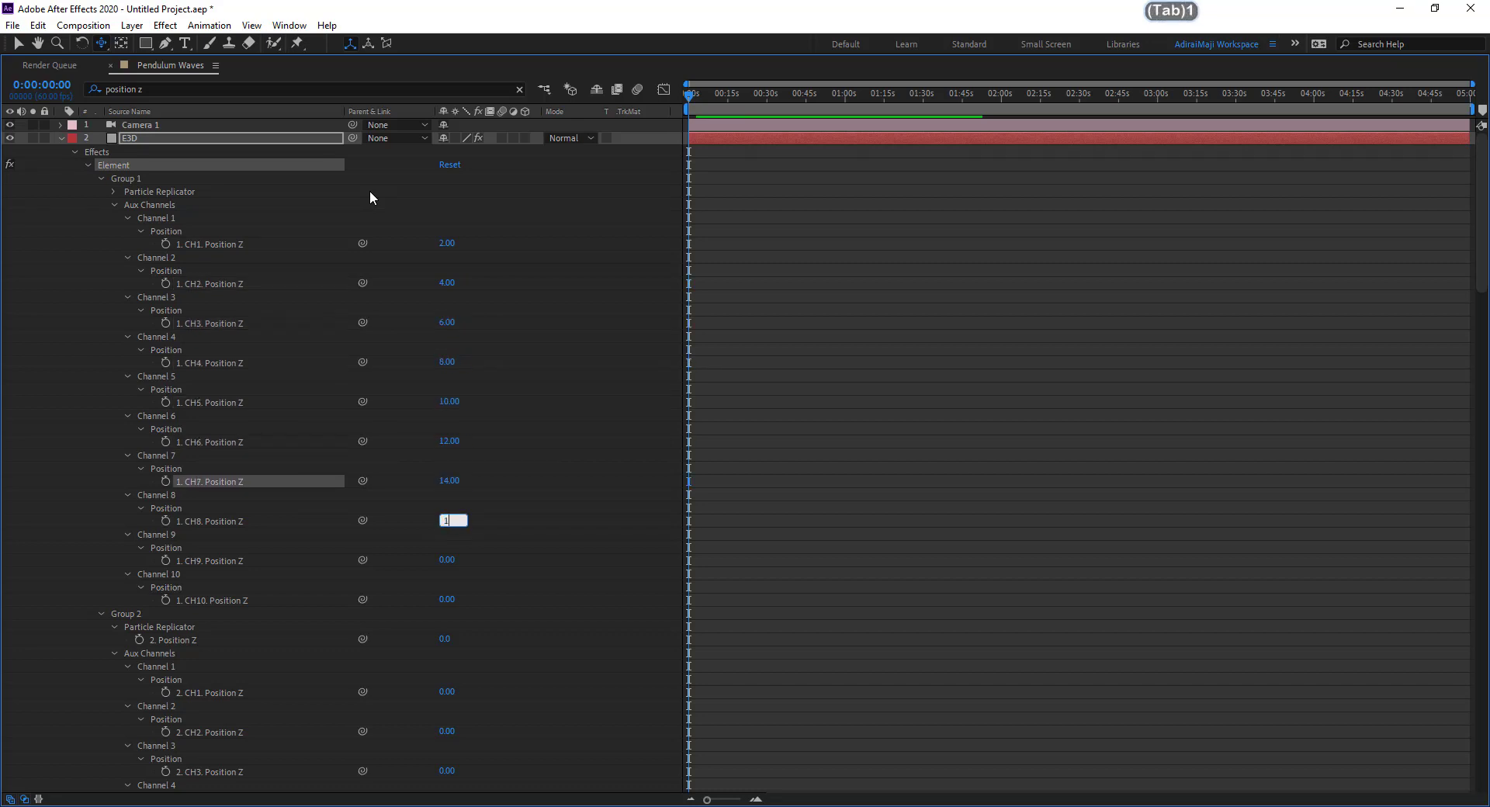
{"action": "type", "text": "6"}
{"action": "key", "text": "Tab"}
{"action": "type", "text": "18"}
{"action": "key", "text": "Tab"}
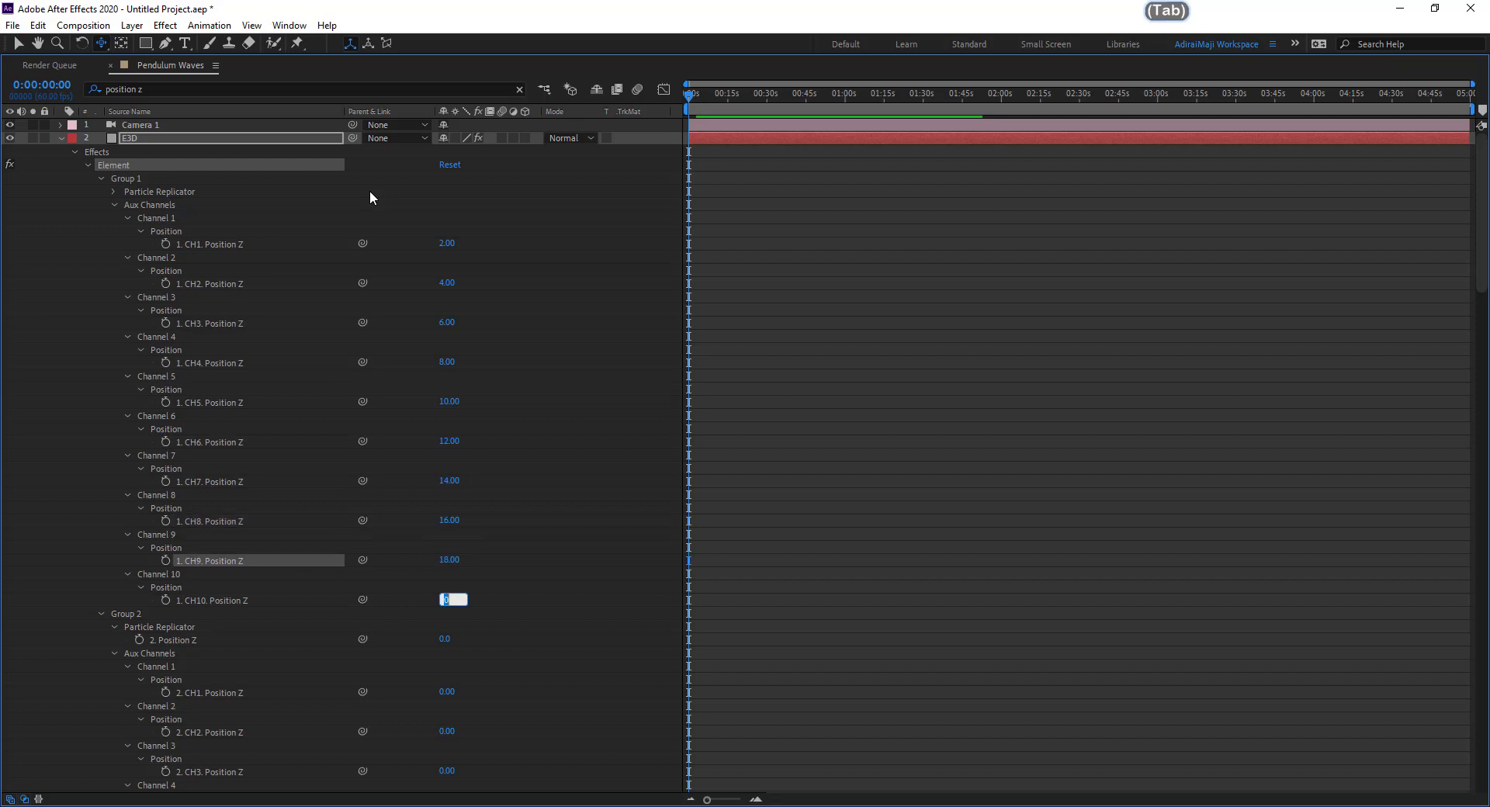
{"action": "type", "text": "20"}
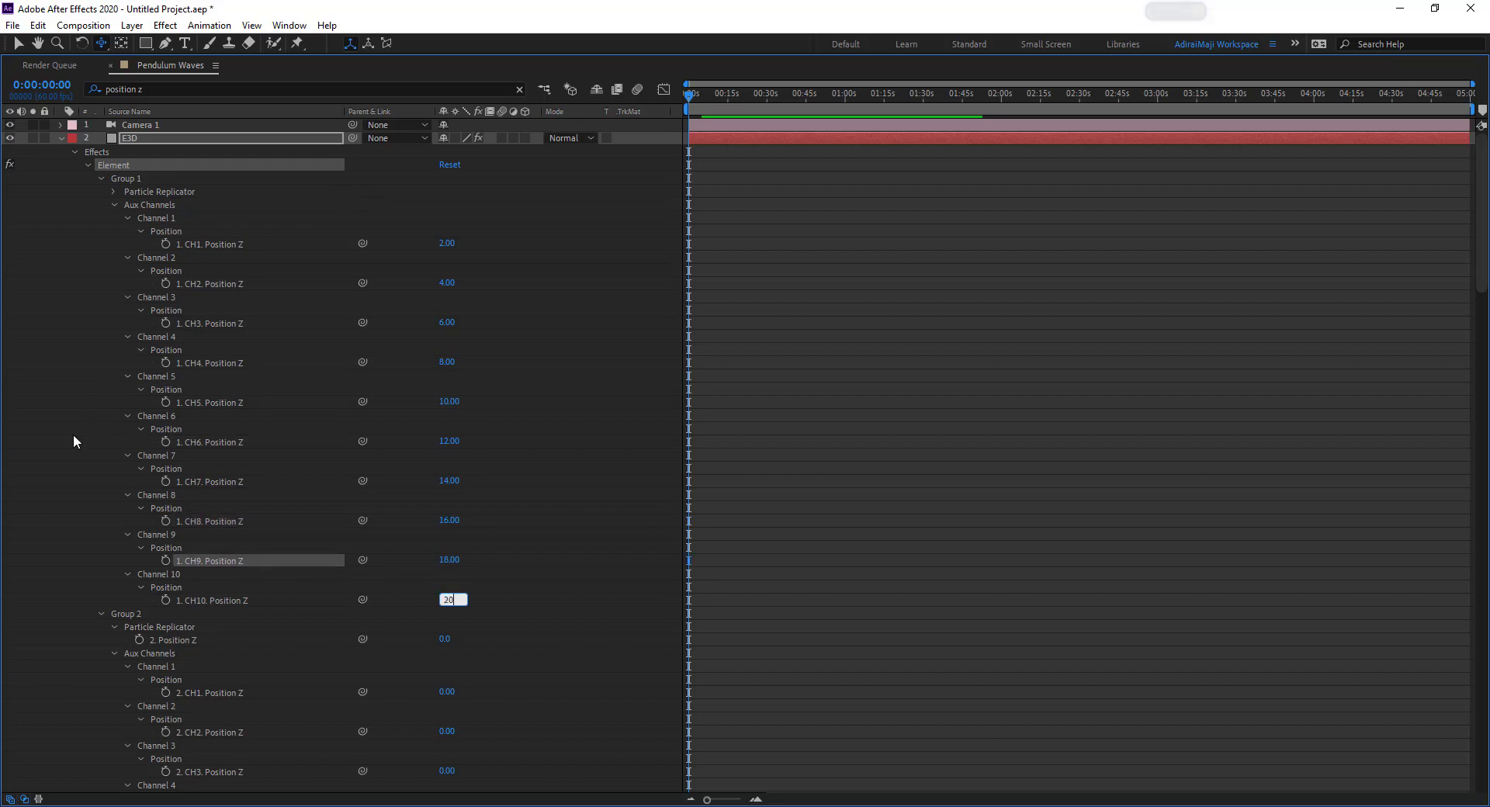
{"action": "left_click", "coordinate": [419, 649]}
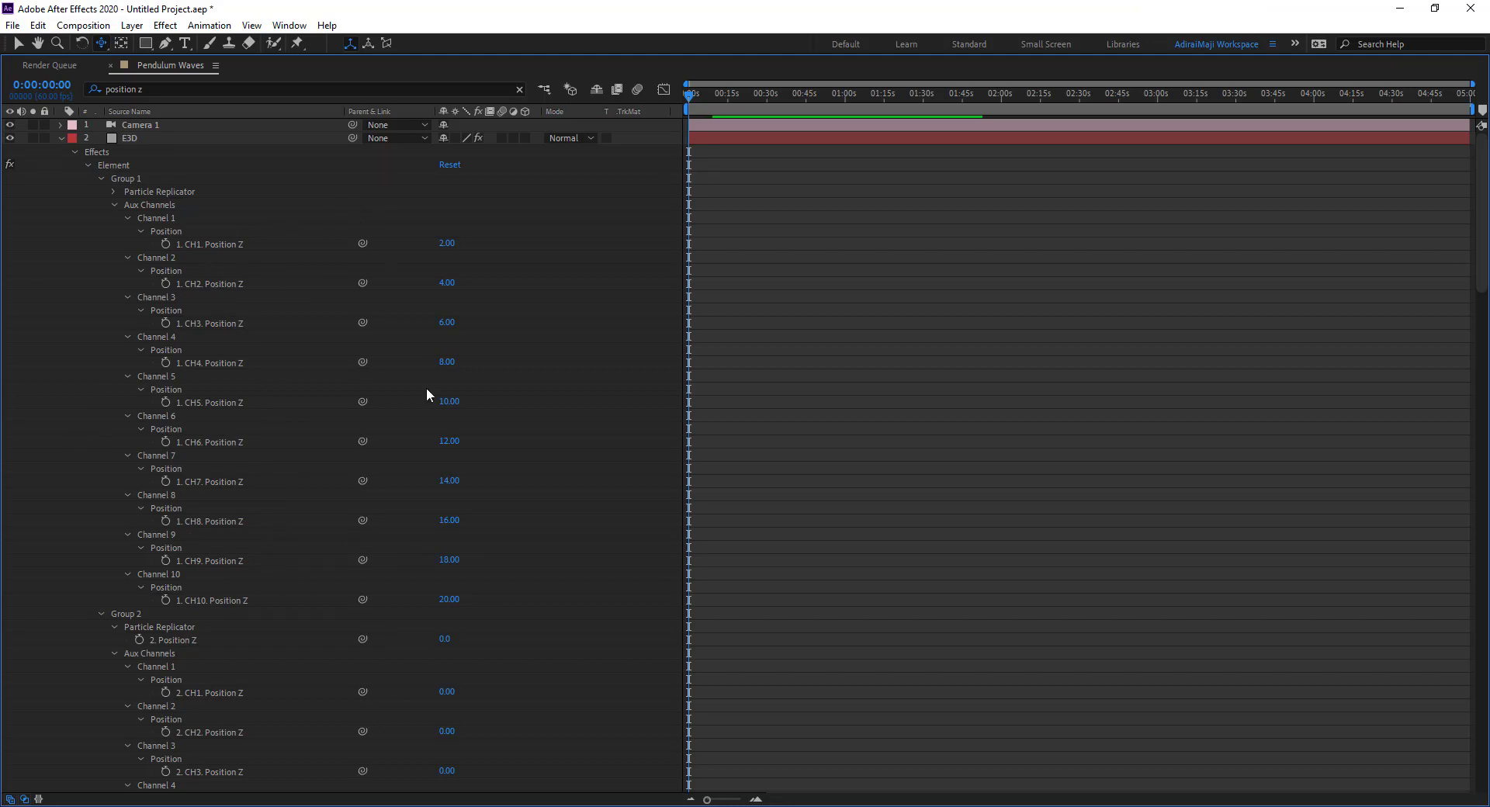
{"action": "key", "text": "grave"}
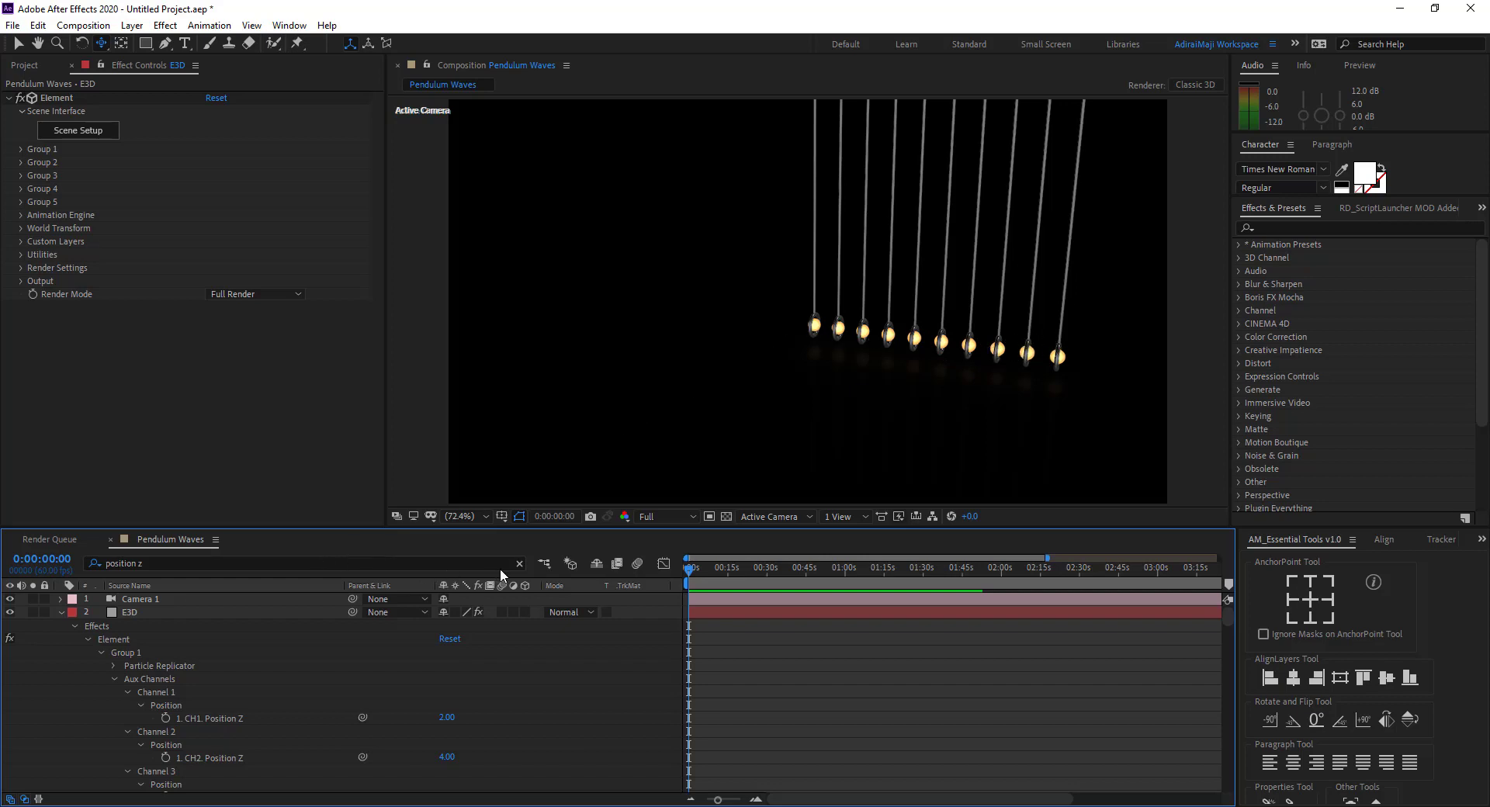
{"action": "left_click", "coordinate": [519, 563]}
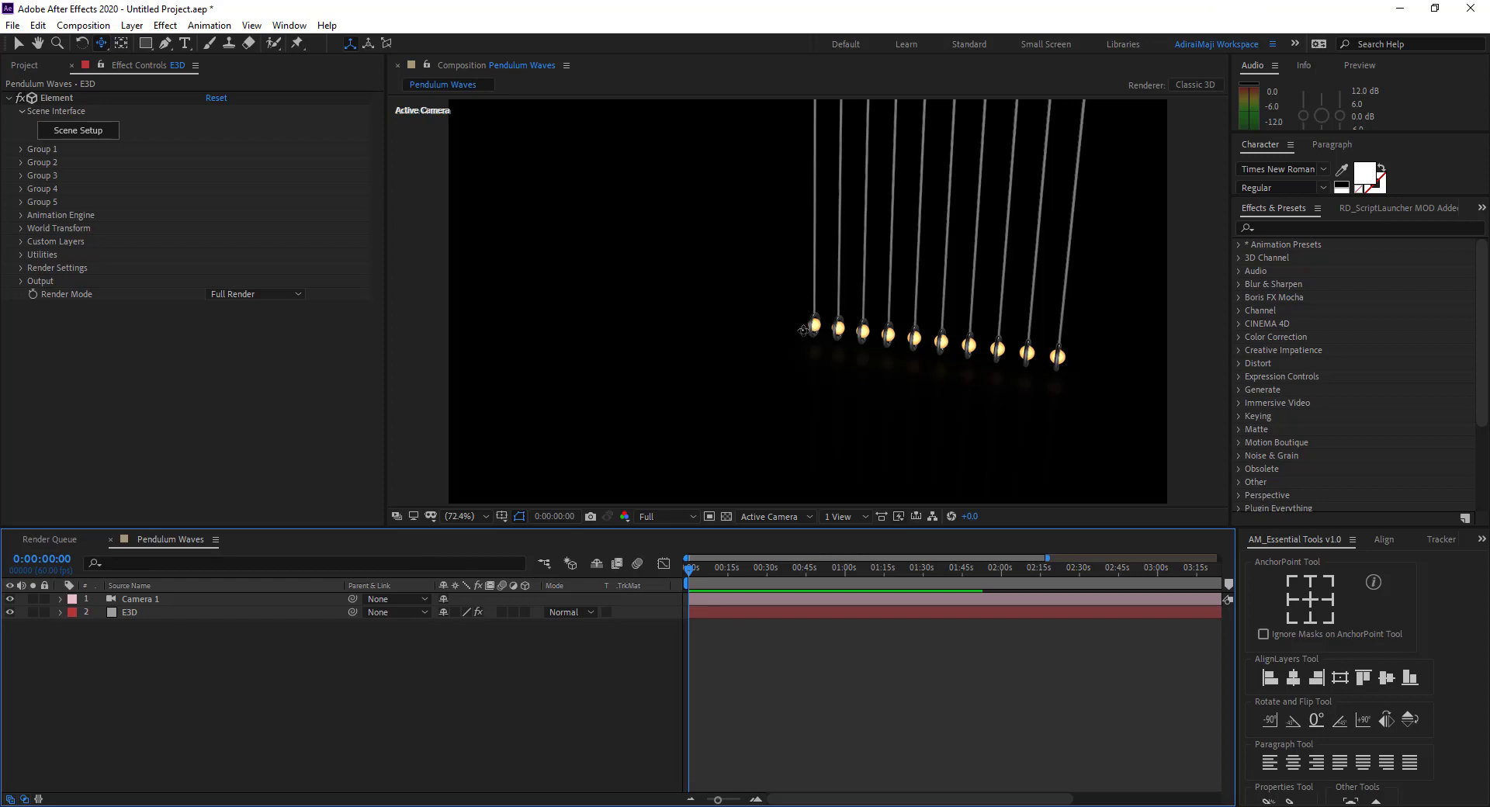
Replace Camera 1 with a new two-node camera using the 35mm preset
{"action": "left_click", "coordinate": [201, 599]}
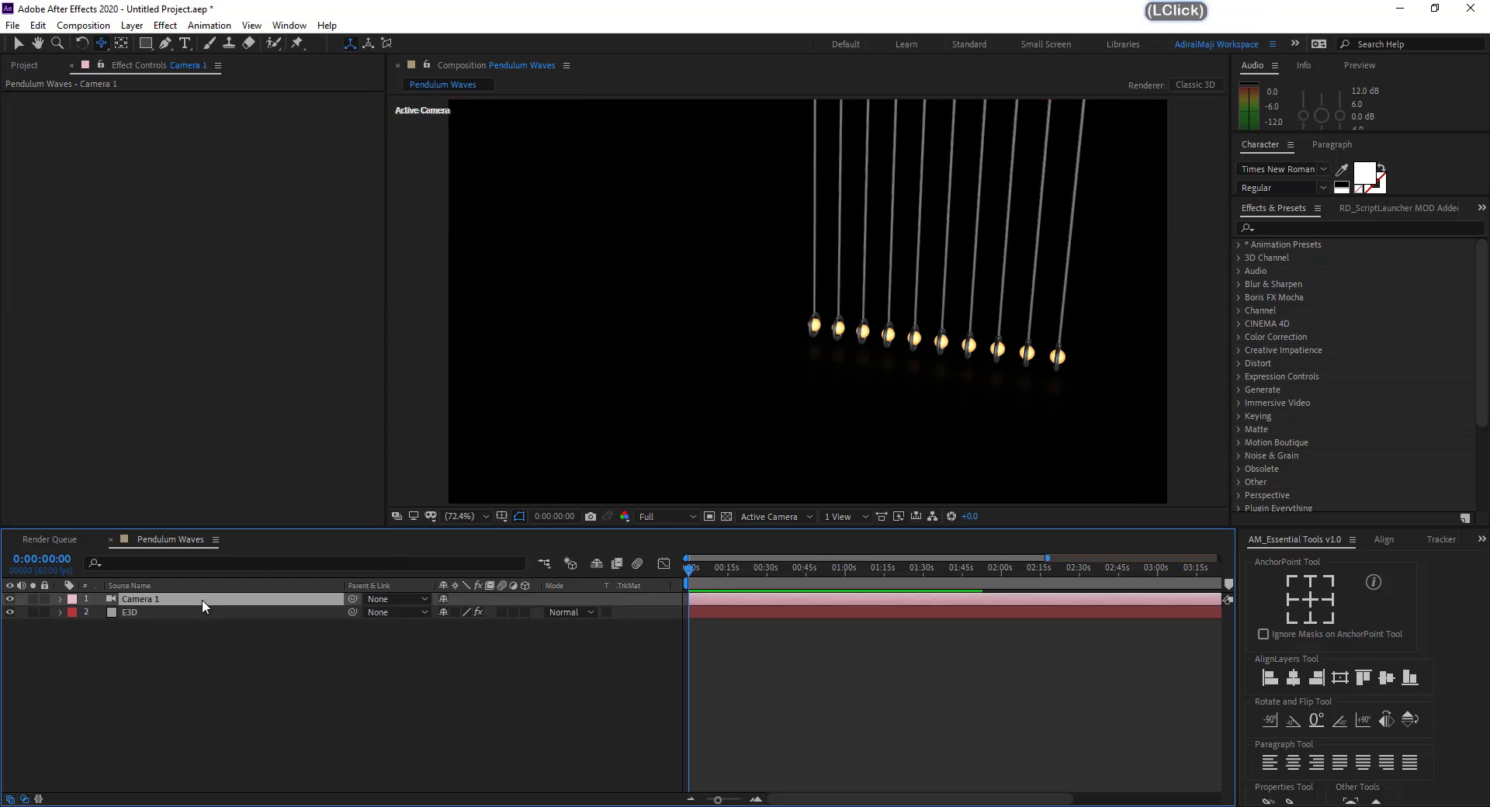
{"action": "key", "text": "Delete"}
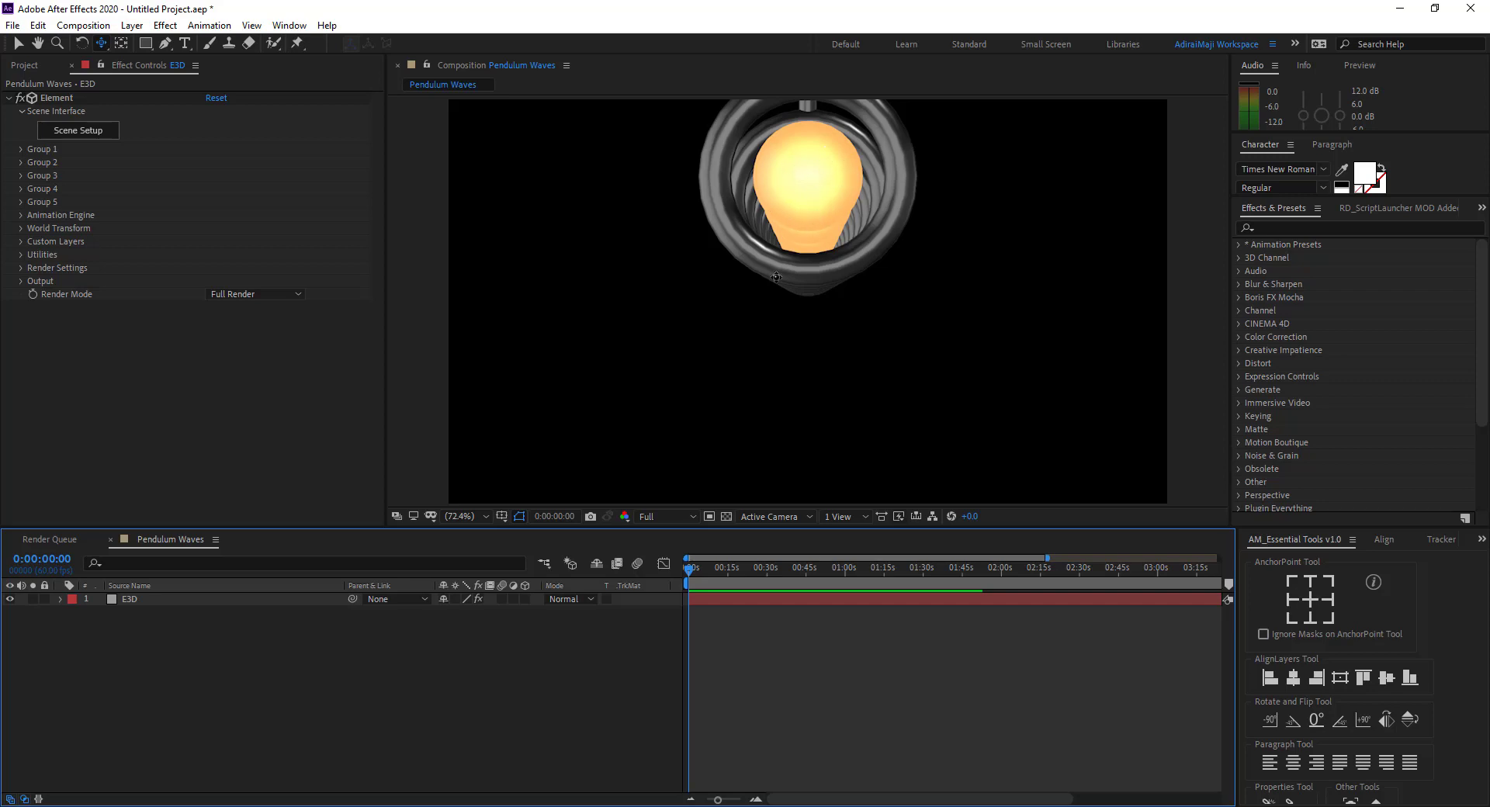
{"action": "key", "text": "shift+ctrl+alt"}
{"action": "key", "text": "ctrl+alt+shift+c"}
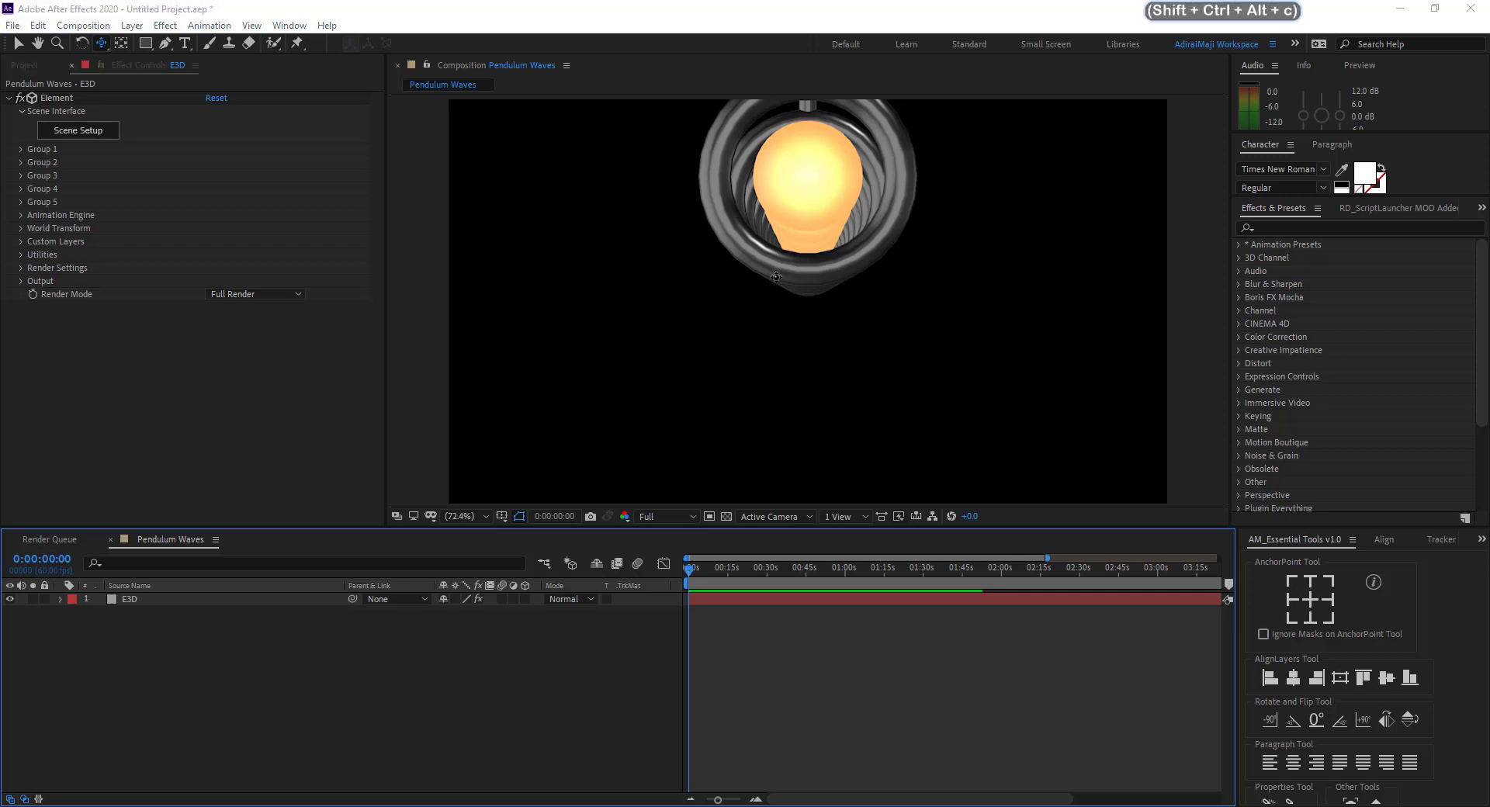
{"action": "left_click", "coordinate": [385, 346]}
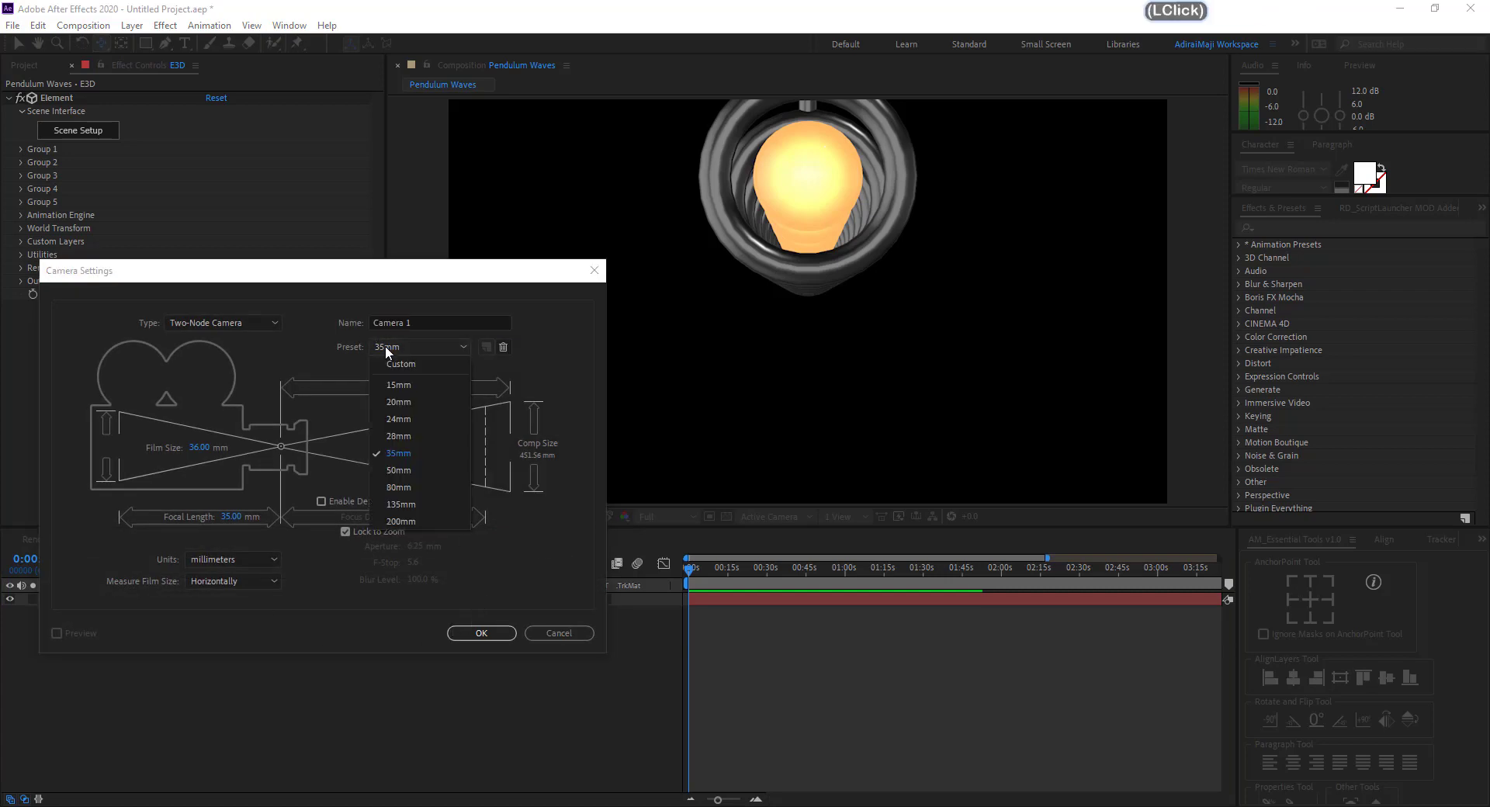
{"action": "left_click", "coordinate": [406, 450]}
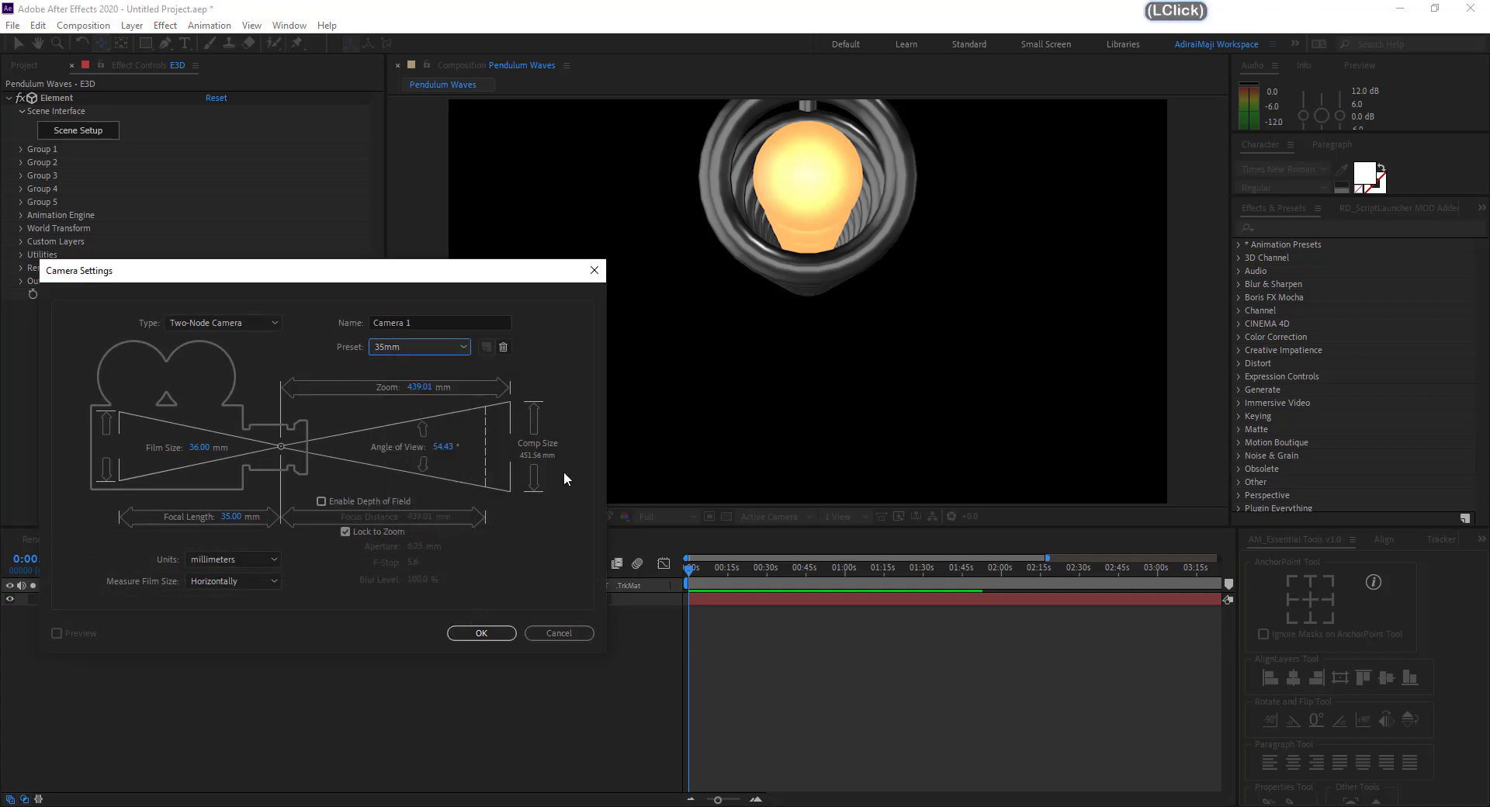
{"action": "left_click", "coordinate": [483, 633]}
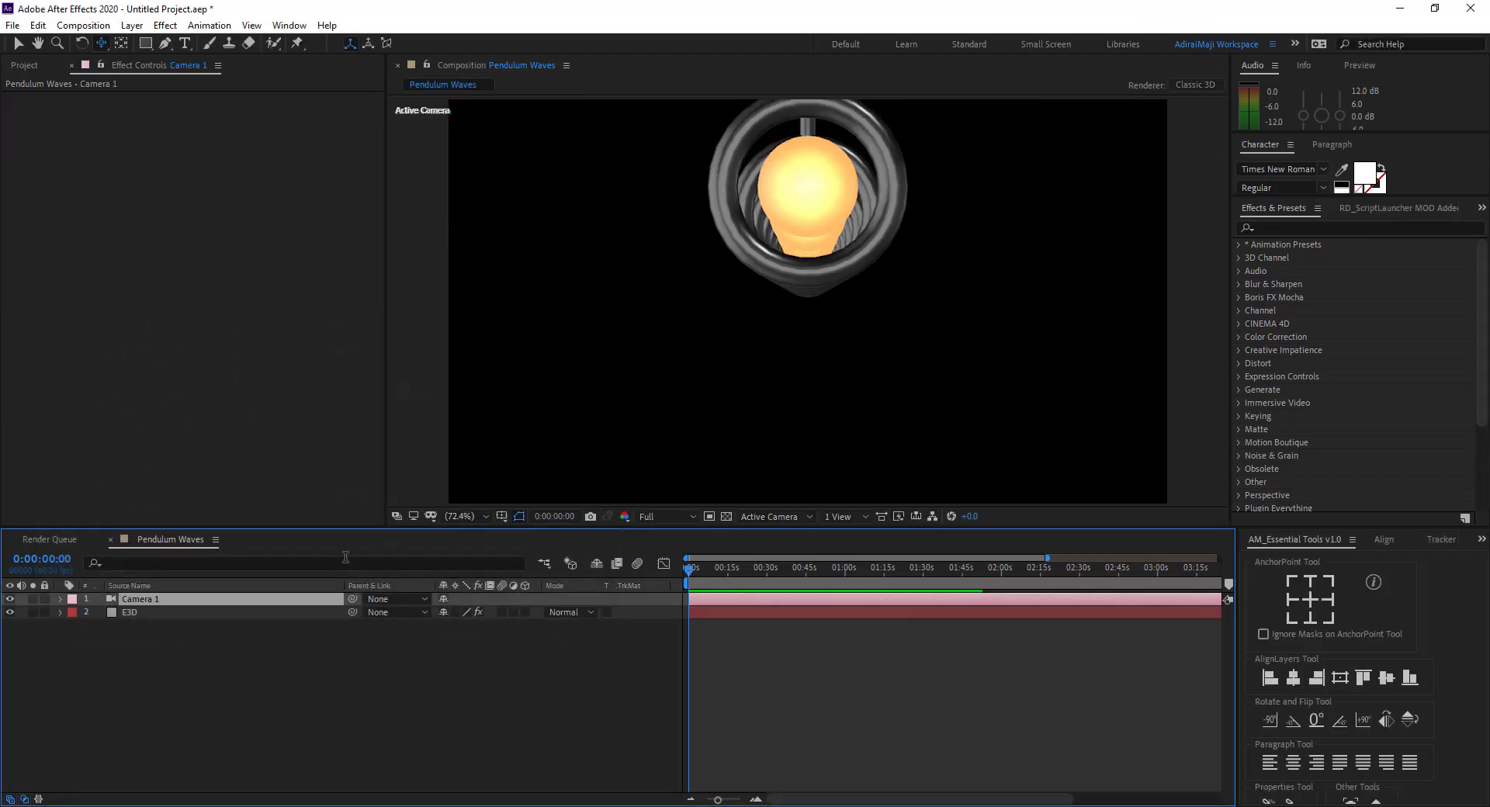
Dolly the new camera back and track it vertically so the front pendulum bulb sits centred in the lower part of the frame
{"action": "key", "text": "c"}
{"action": "key", "text": "c"}
{"action": "key", "text": "c"}
{"action": "key", "text": "c"}
{"action": "key", "text": "c"}
{"action": "left_click_drag", "start_coordinate": [810, 232], "coordinate": [823, 346]}
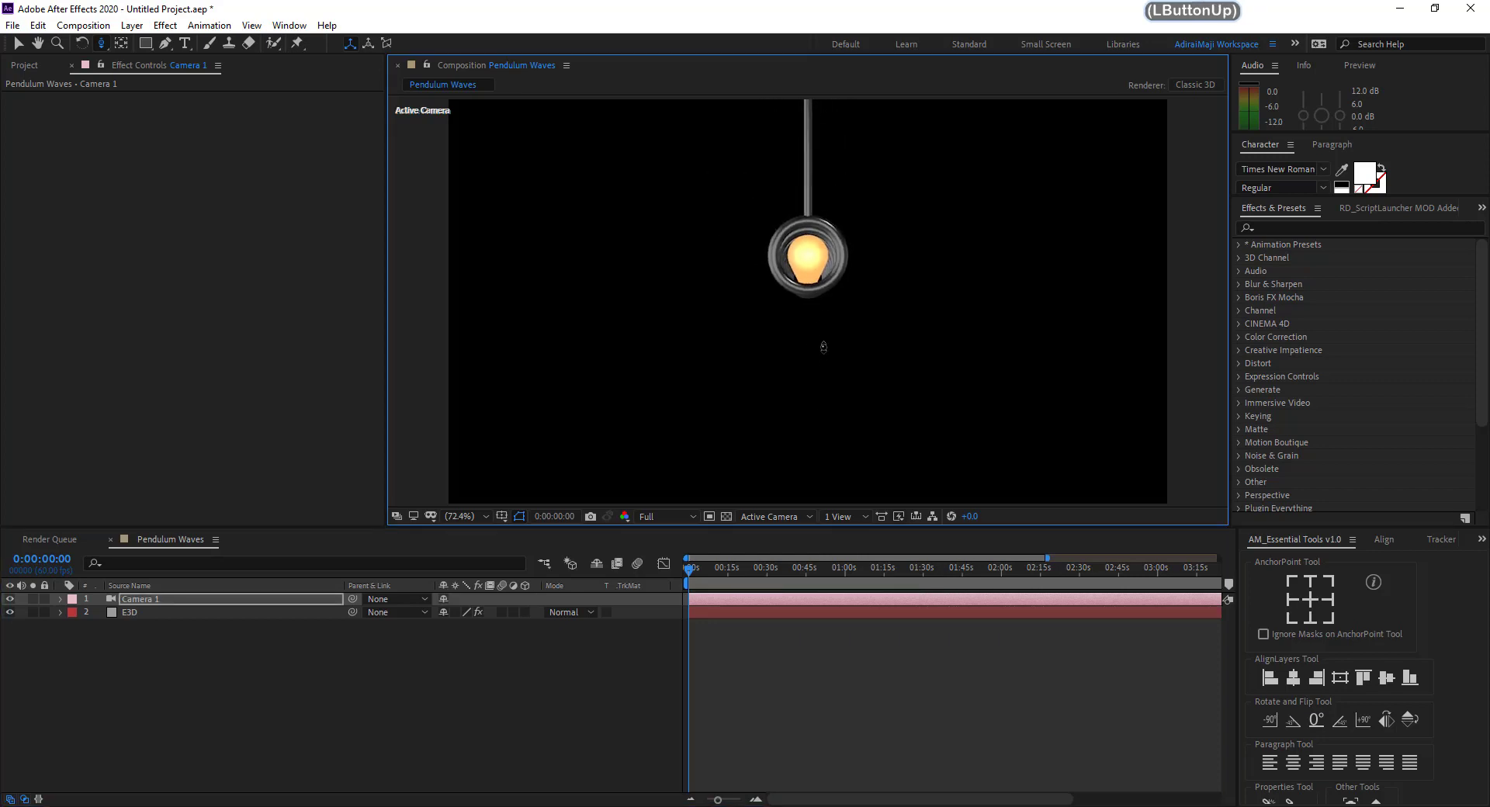
{"action": "left_click_drag", "start_coordinate": [808, 257], "coordinate": [807, 277]}
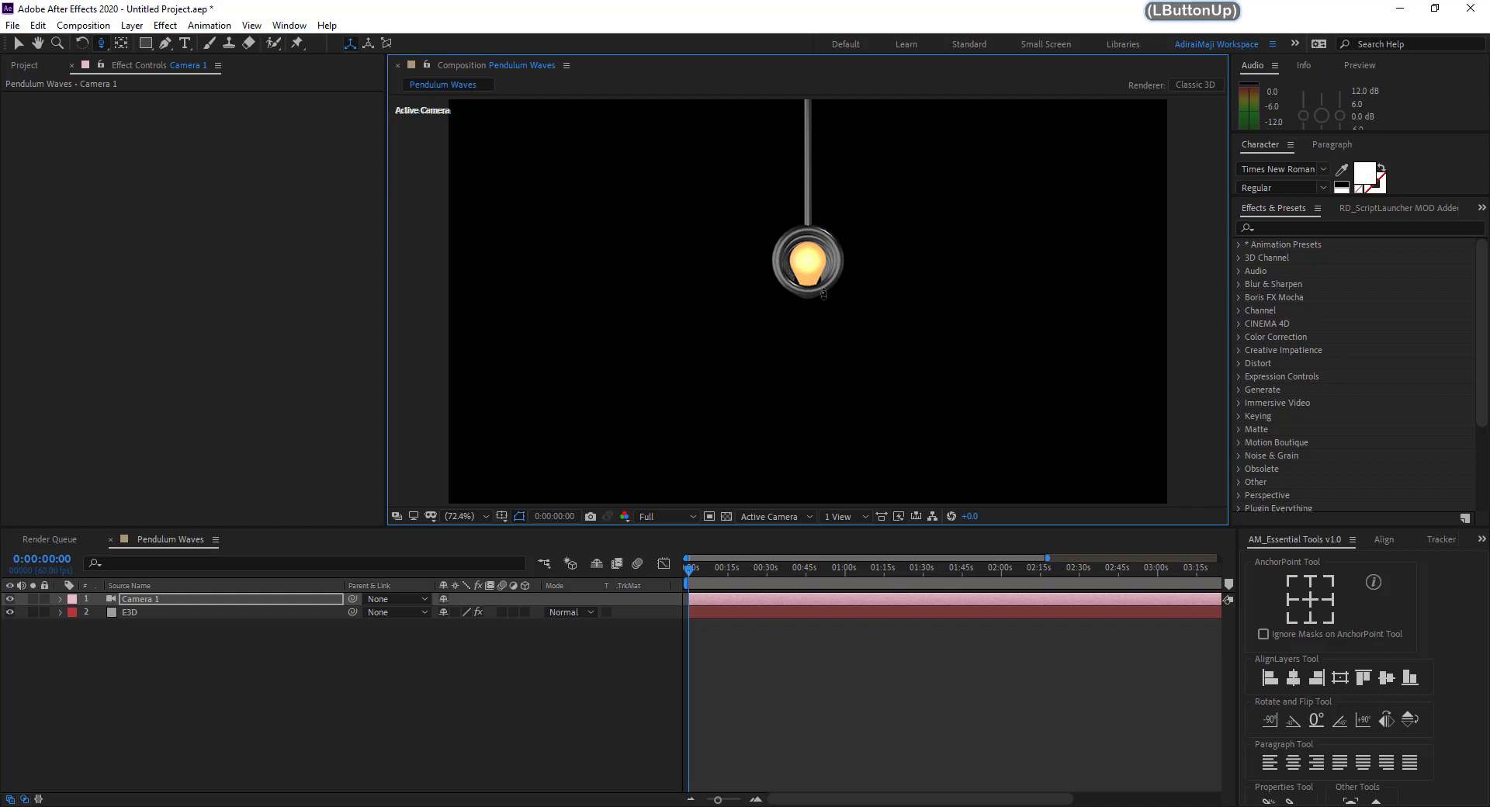
{"action": "key", "text": "c"}
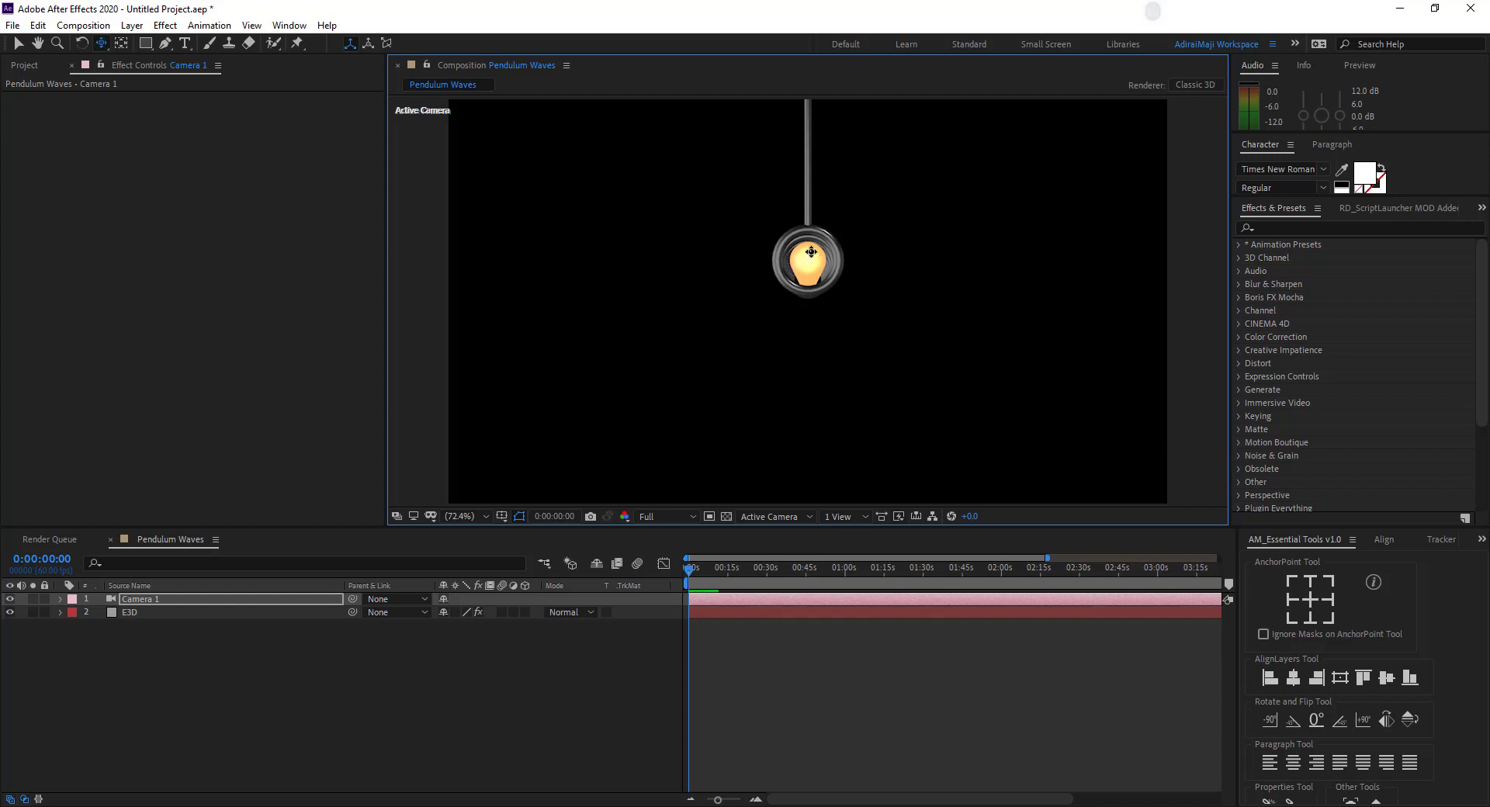
{"action": "left_click_drag", "start_coordinate": [808, 251], "coordinate": [808, 402]}
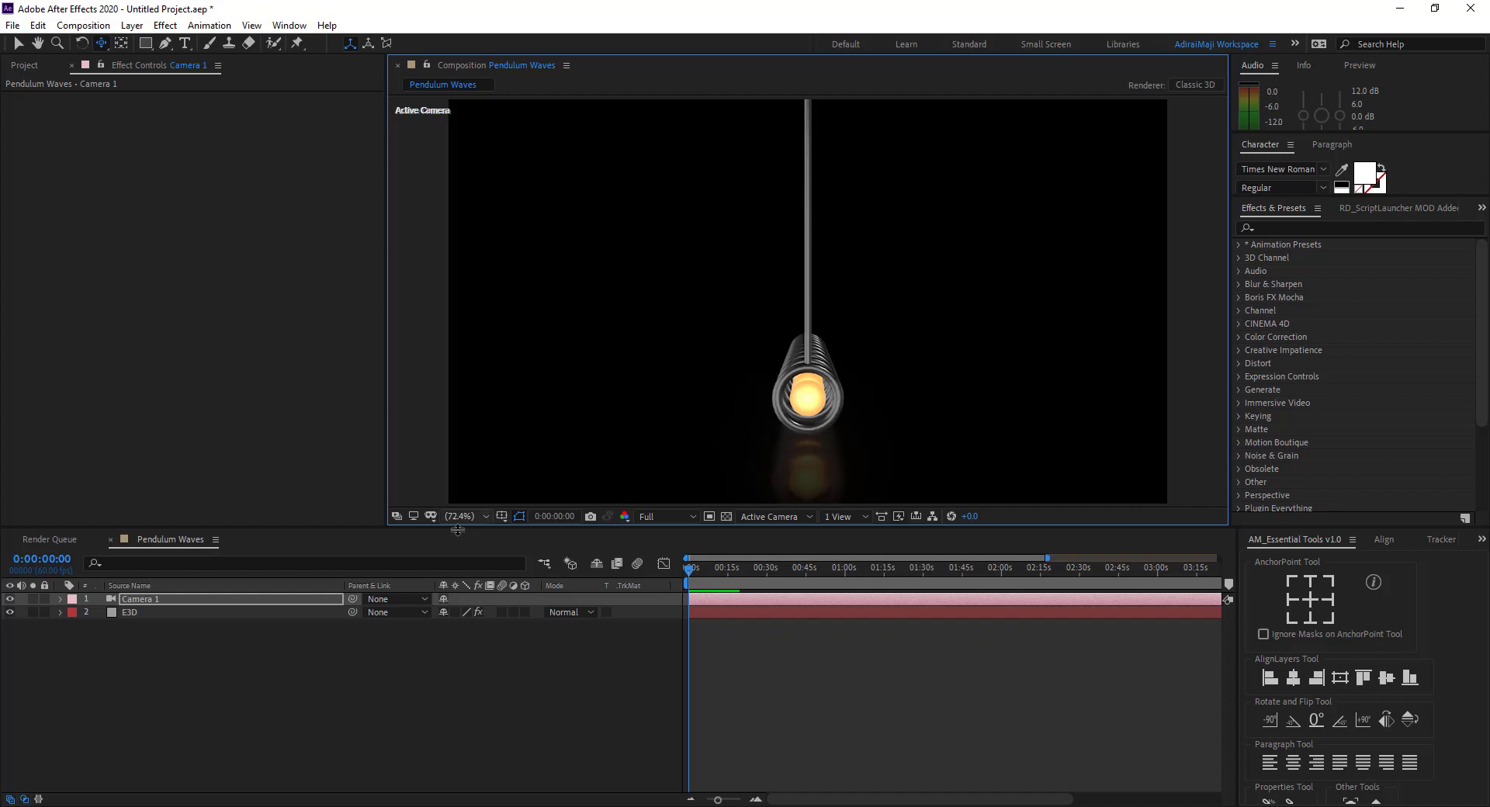
Filter the E3D layer's properties by "rotation z"
{"action": "left_click", "coordinate": [144, 616]}
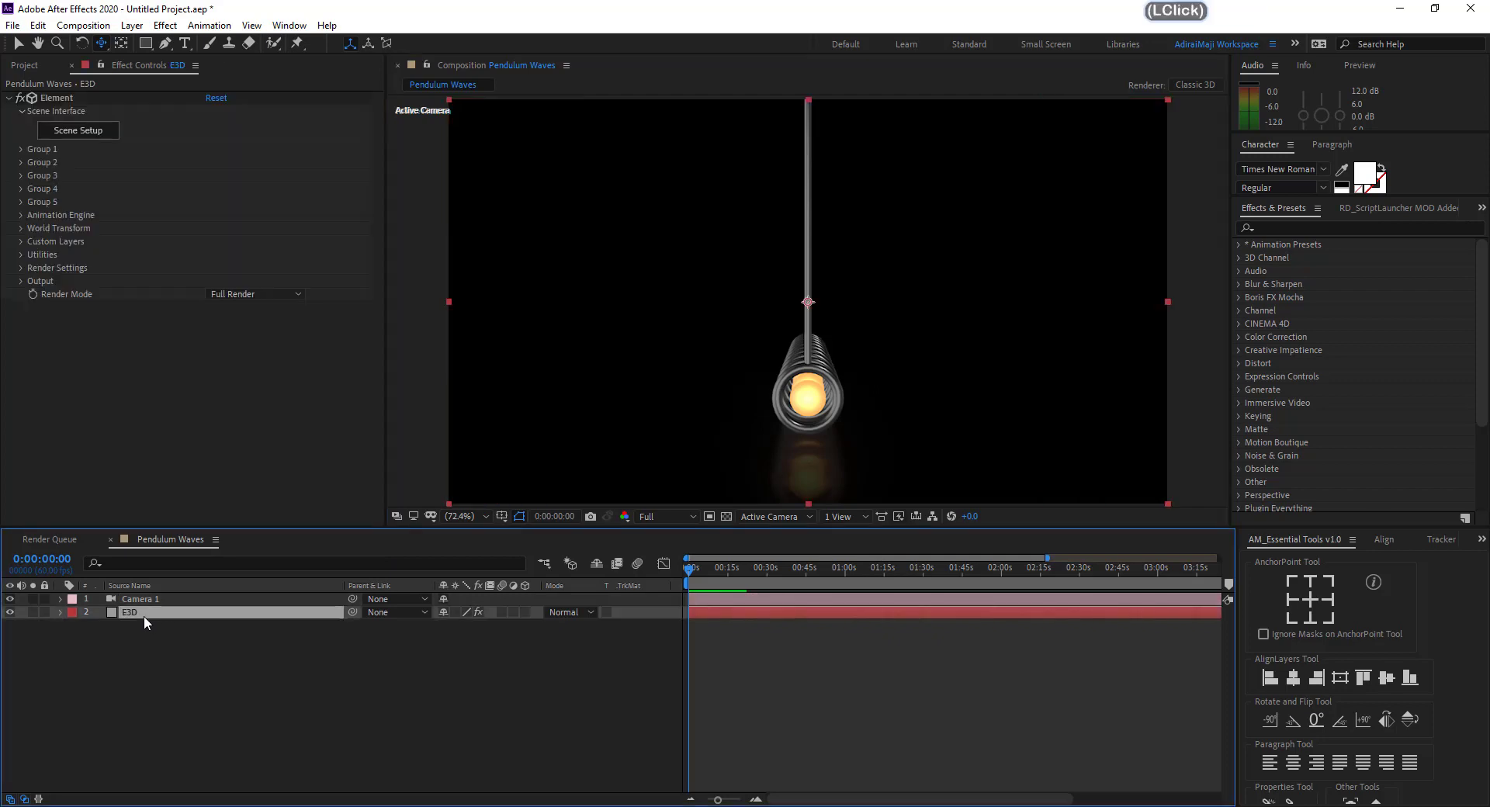
{"action": "left_click", "coordinate": [185, 564]}
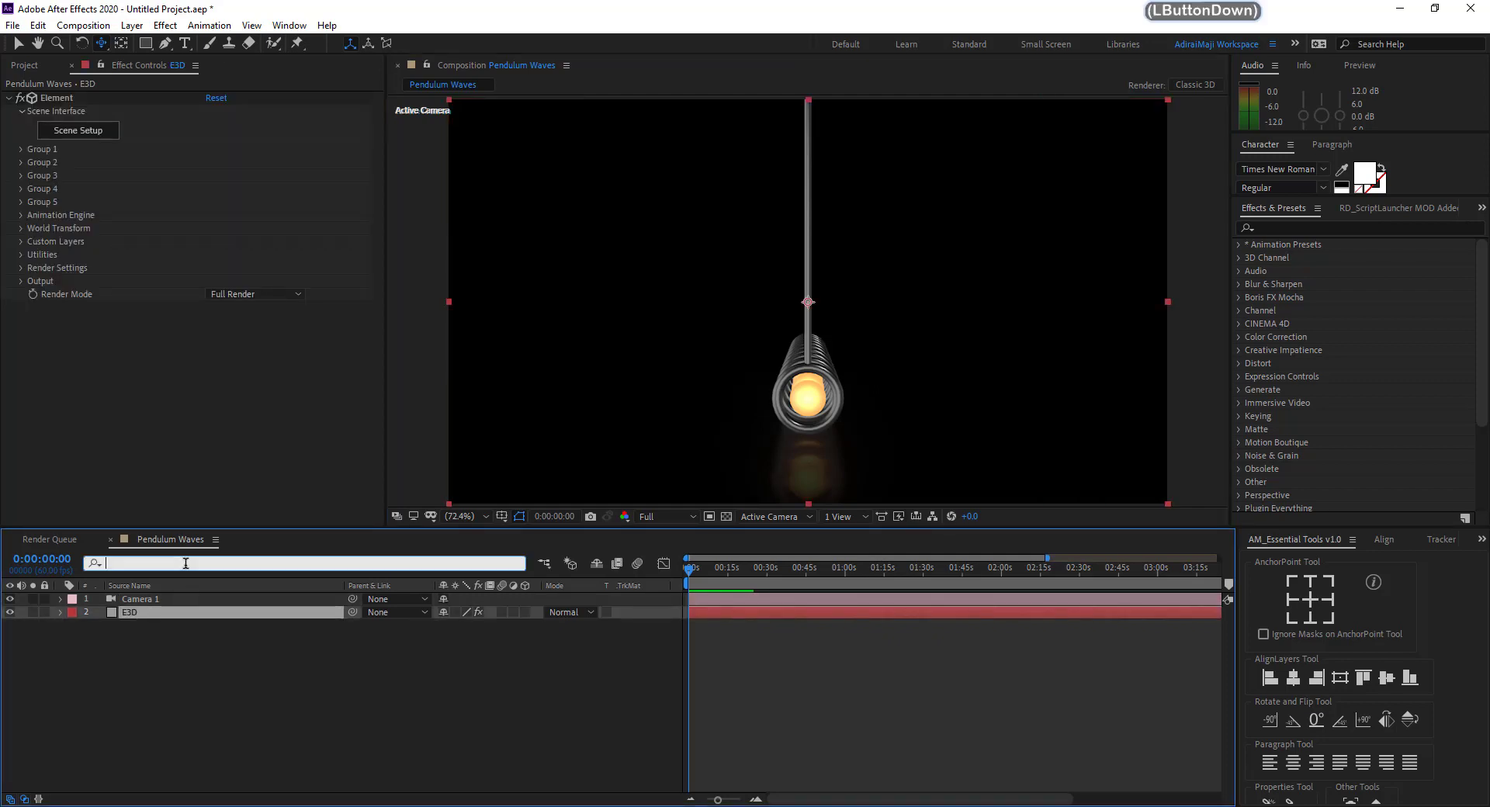
{"action": "type", "text": "r"}
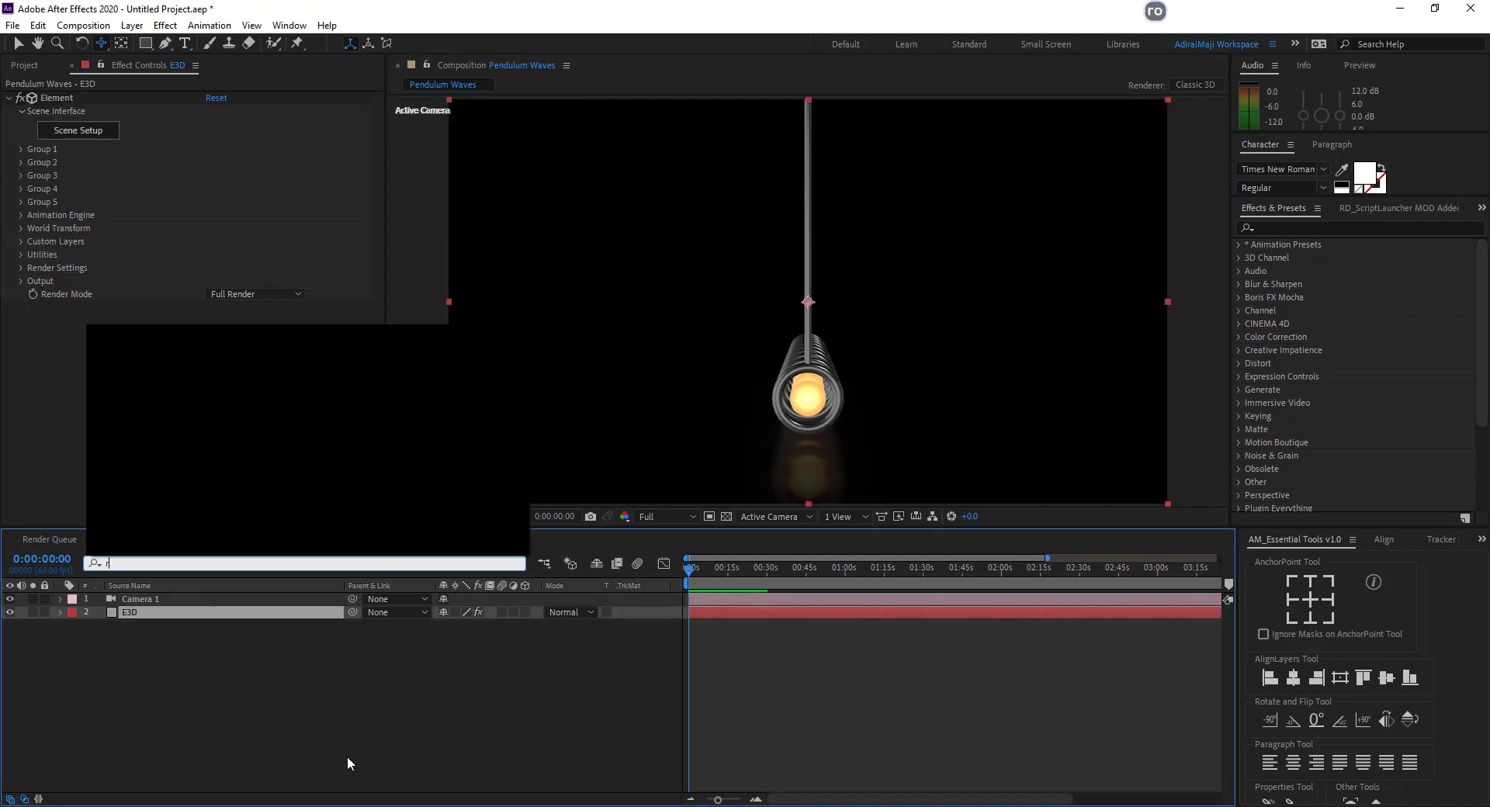
{"action": "type", "text": "otation "}
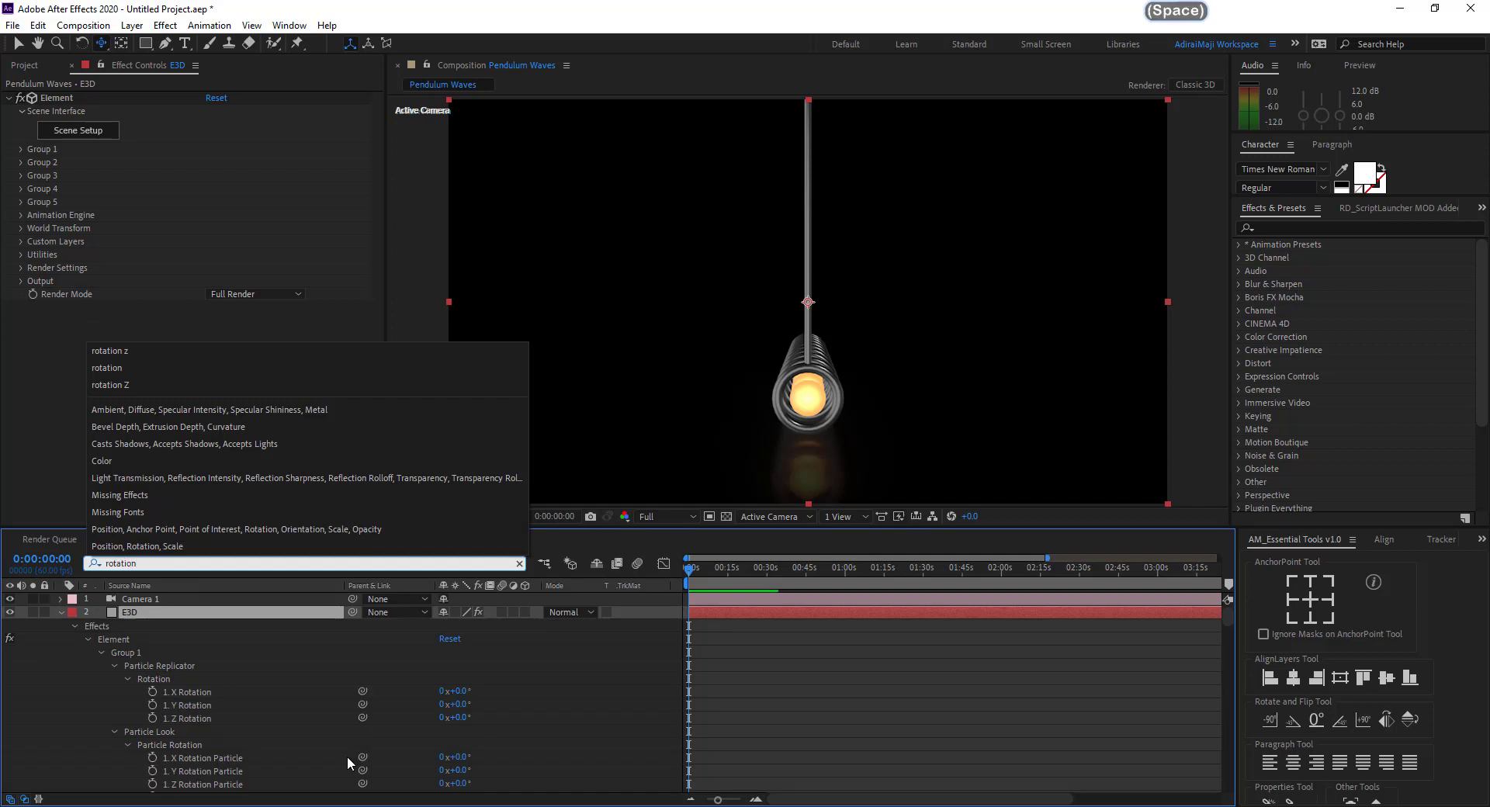
{"action": "type", "text": "z"}
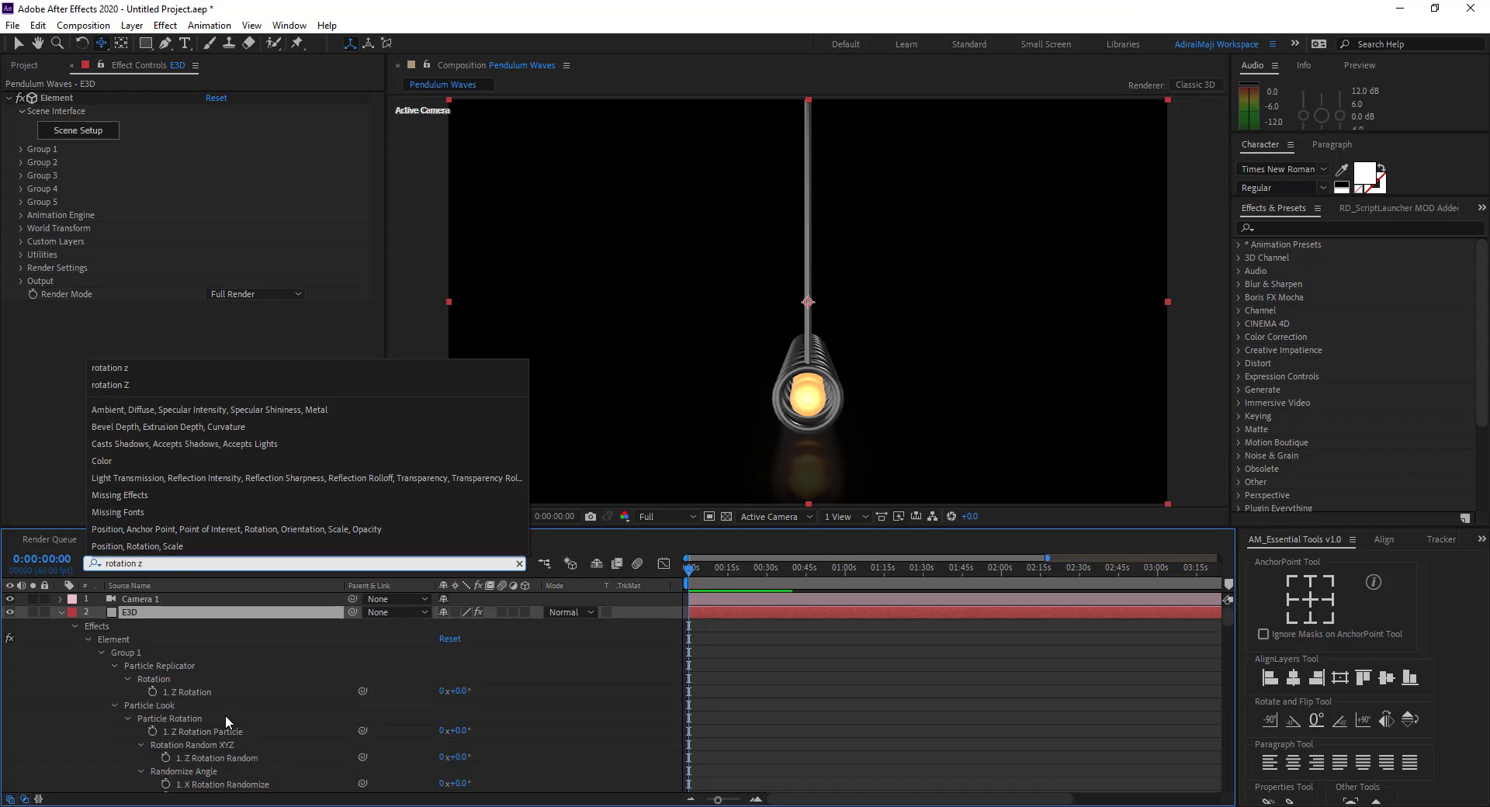
{"action": "left_click", "coordinate": [123, 564]}
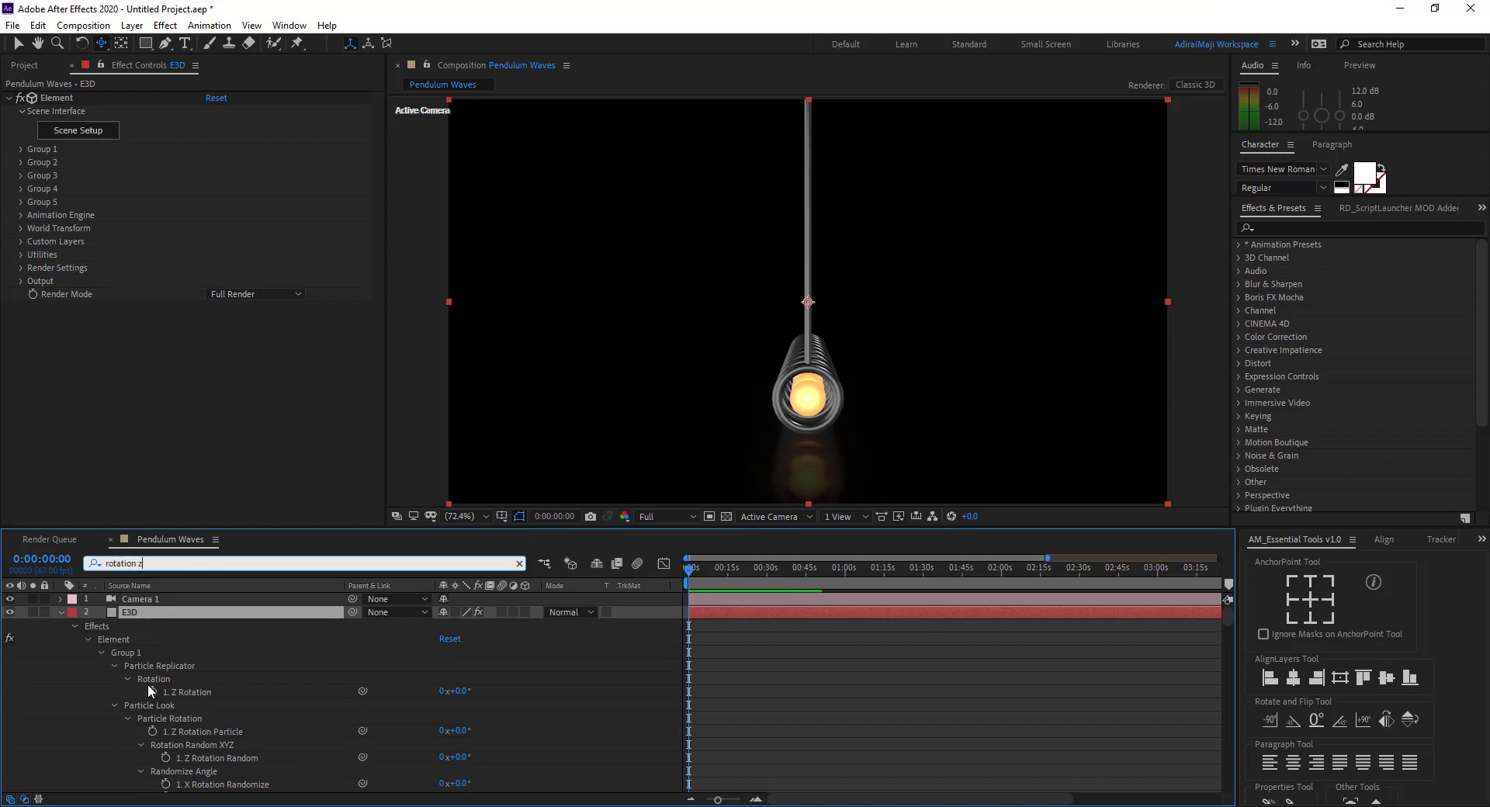
Collapse Group 1's Particle Replicator and Particle Look properties, and set auxiliary Channel 1's Rotation Z to 30°
{"action": "scroll", "coordinate": [147, 683], "scroll_direction": "down", "scroll_amount": 2}
{"action": "scroll", "coordinate": [155, 683], "scroll_direction": "down", "scroll_amount": 1}
{"action": "scroll", "coordinate": [155, 683], "scroll_direction": "up", "scroll_amount": 3}
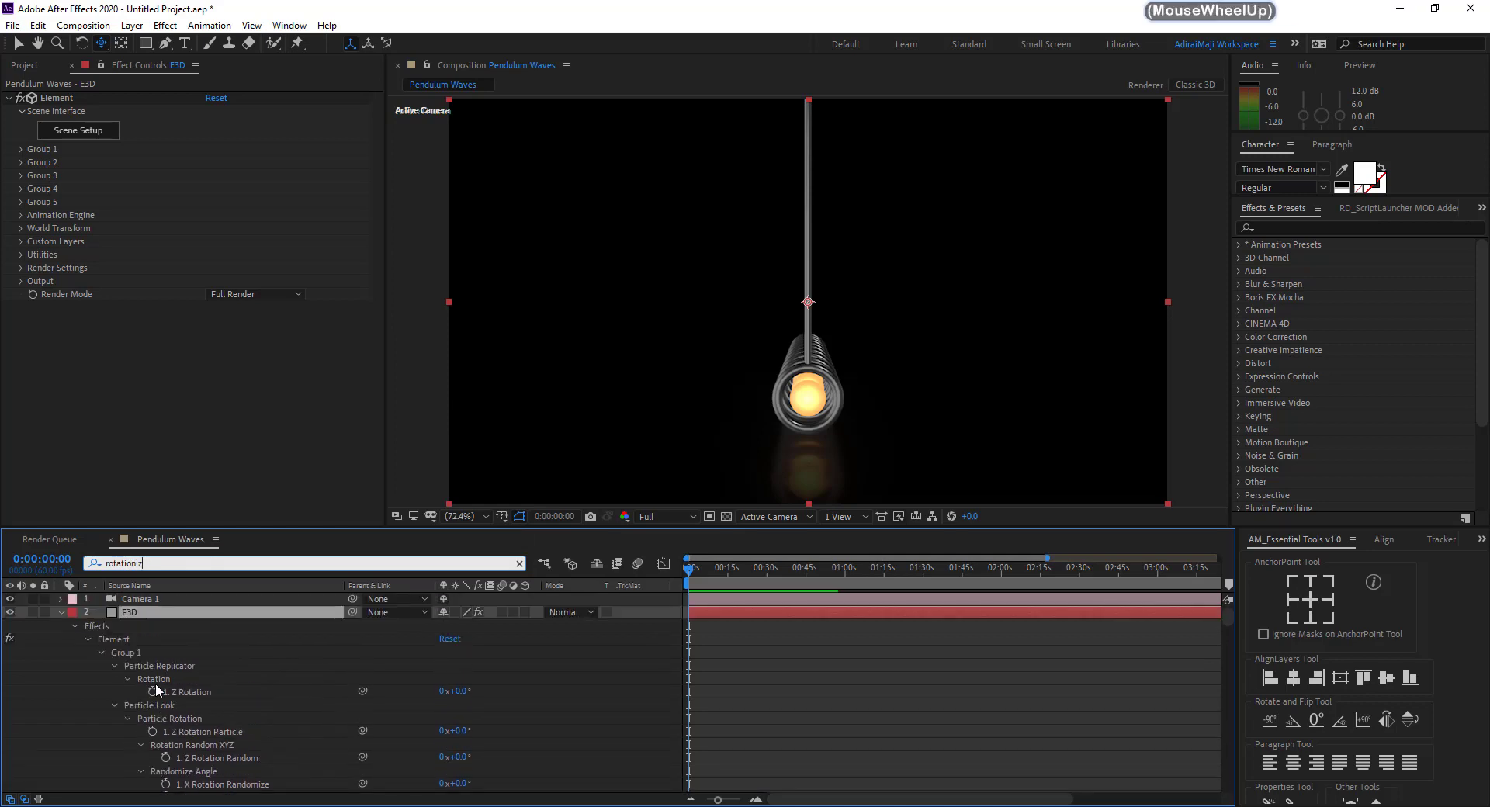
{"action": "left_click", "coordinate": [115, 664]}
{"action": "left_click", "coordinate": [115, 677]}
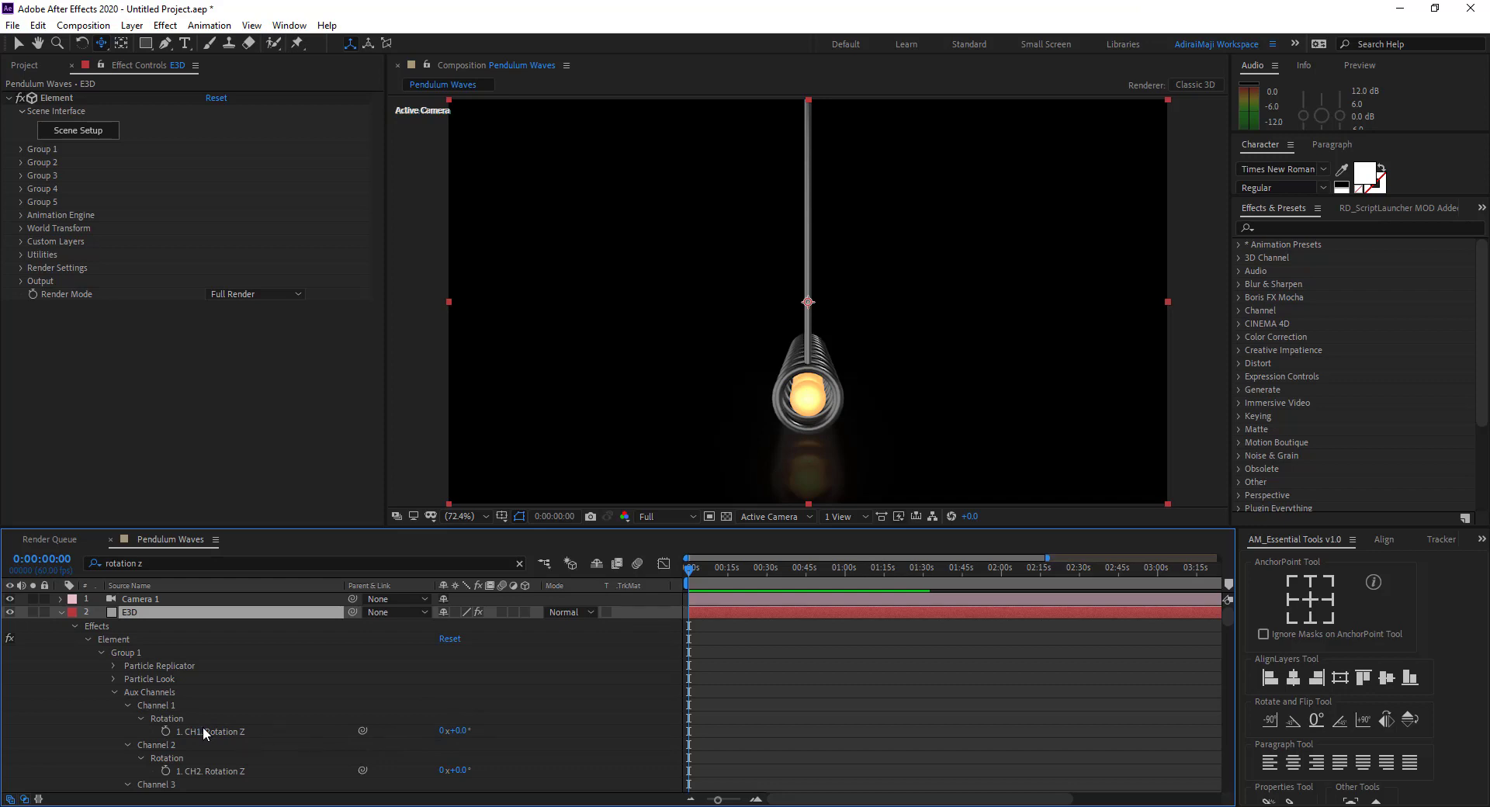
{"action": "mouse_move", "coordinate": [458, 730]}
{"action": "left_mouse_down"}
{"action": "mouse_move", "coordinate": [484, 738]}
{"action": "mouse_move", "coordinate": [439, 743]}
{"action": "mouse_move", "coordinate": [482, 740]}
{"action": "left_mouse_up"}
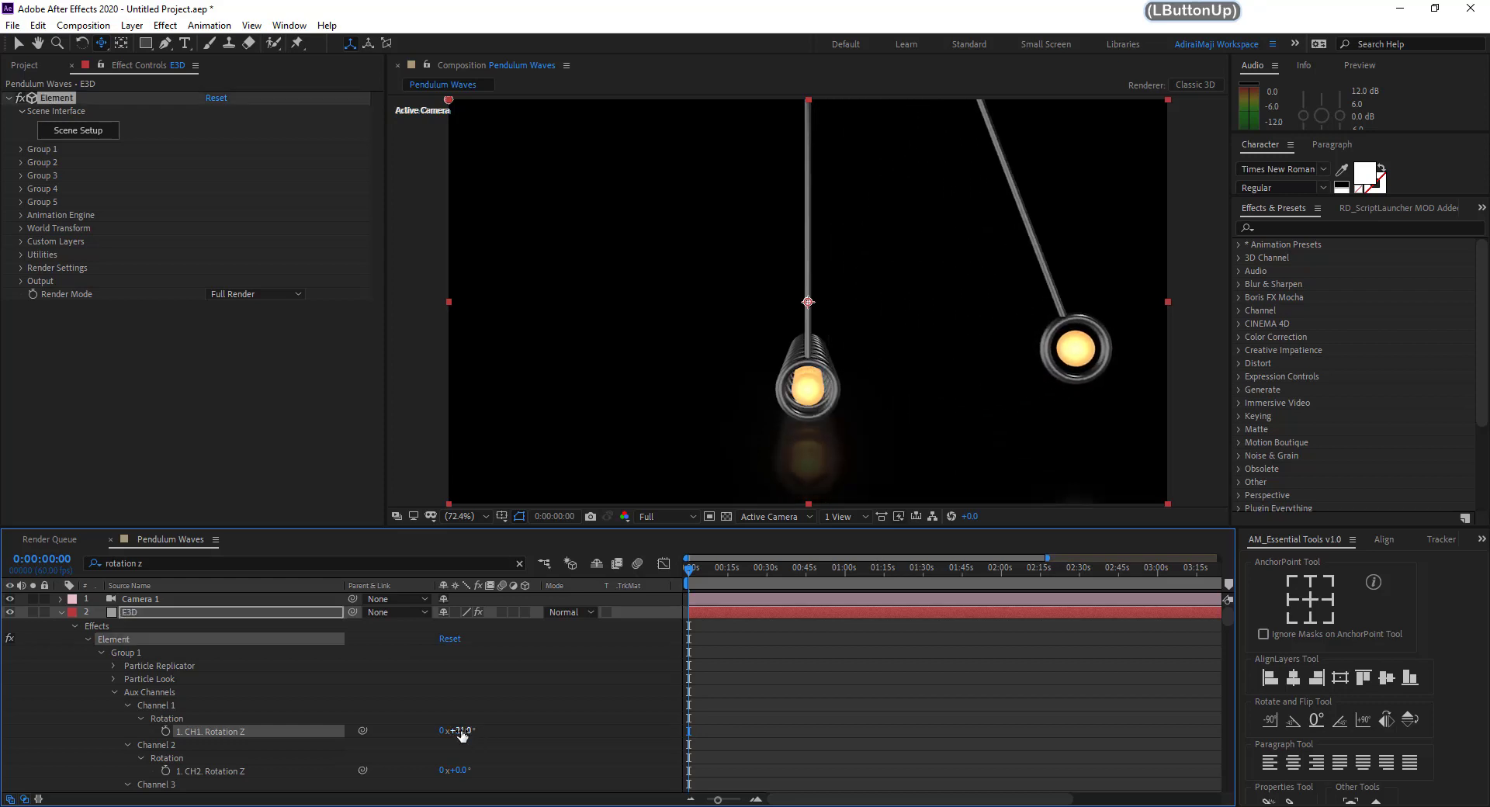
{"action": "left_click", "coordinate": [466, 731]}
{"action": "type", "text": "30"}
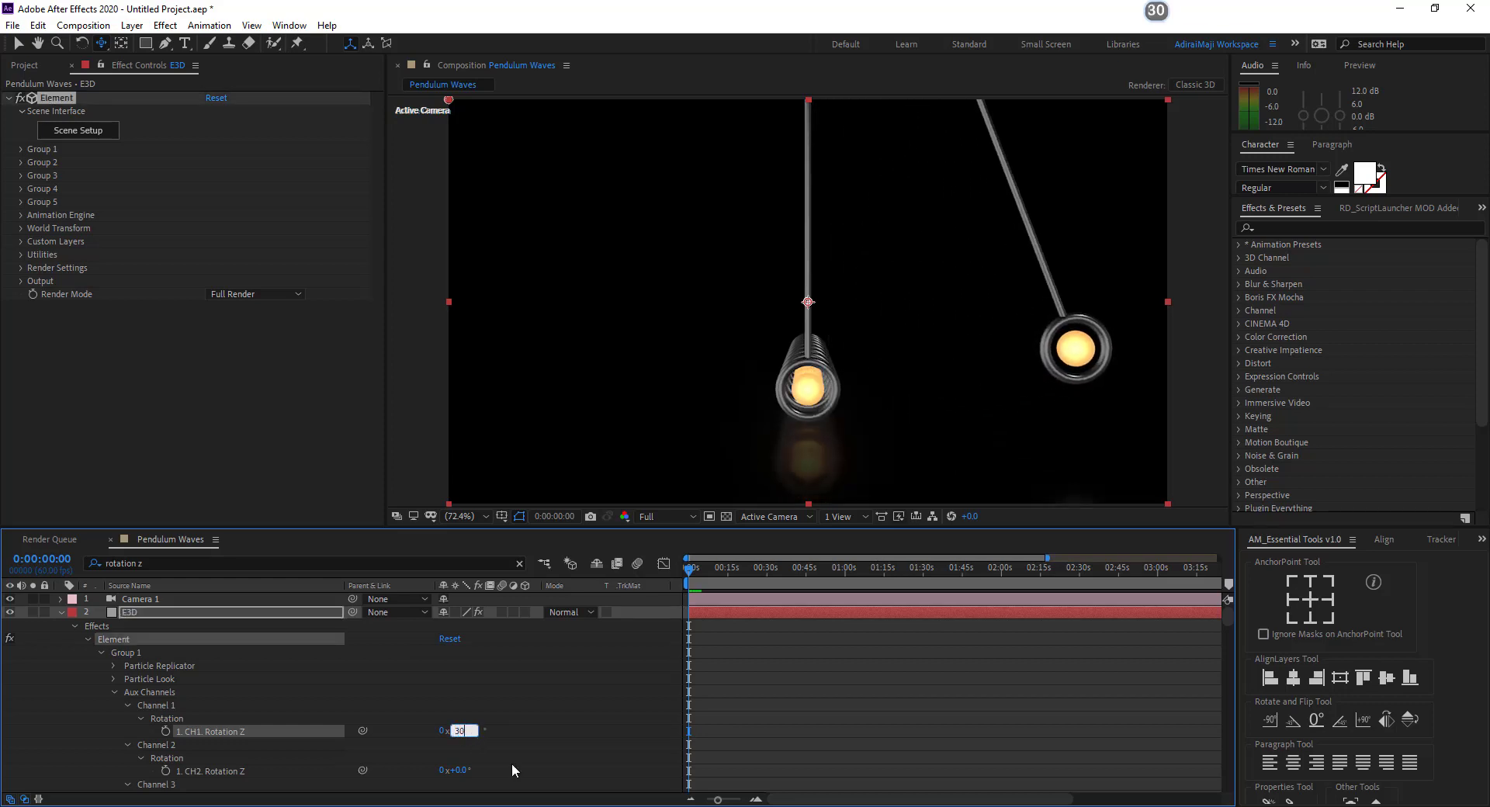
{"action": "key", "text": "Return"}
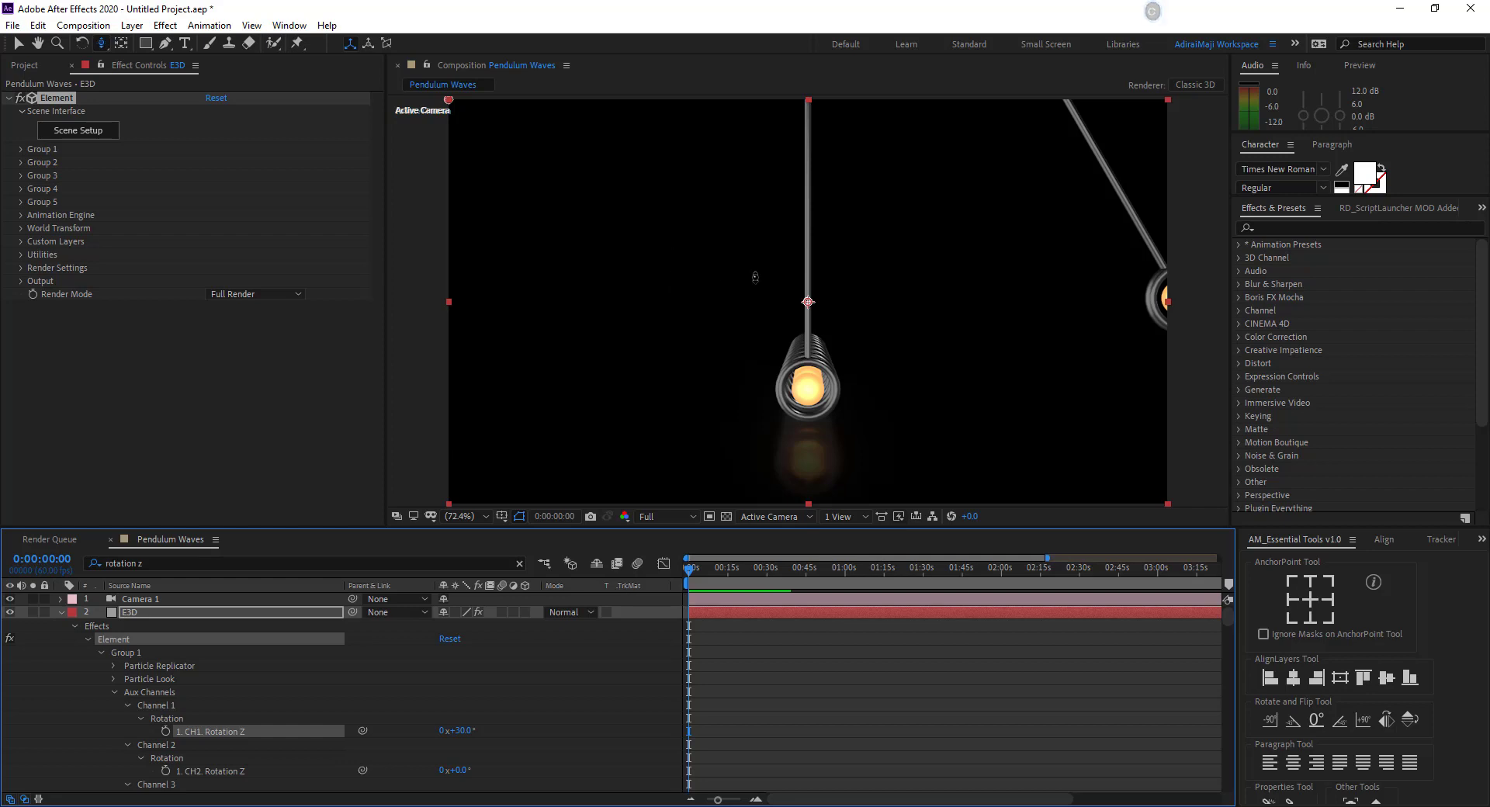
Dolly the camera back and track it vertically so the swung pendulum fits inside the frame and the hanging row sits lower
{"action": "left_click_drag", "start_coordinate": [808, 277], "coordinate": [811, 315]}
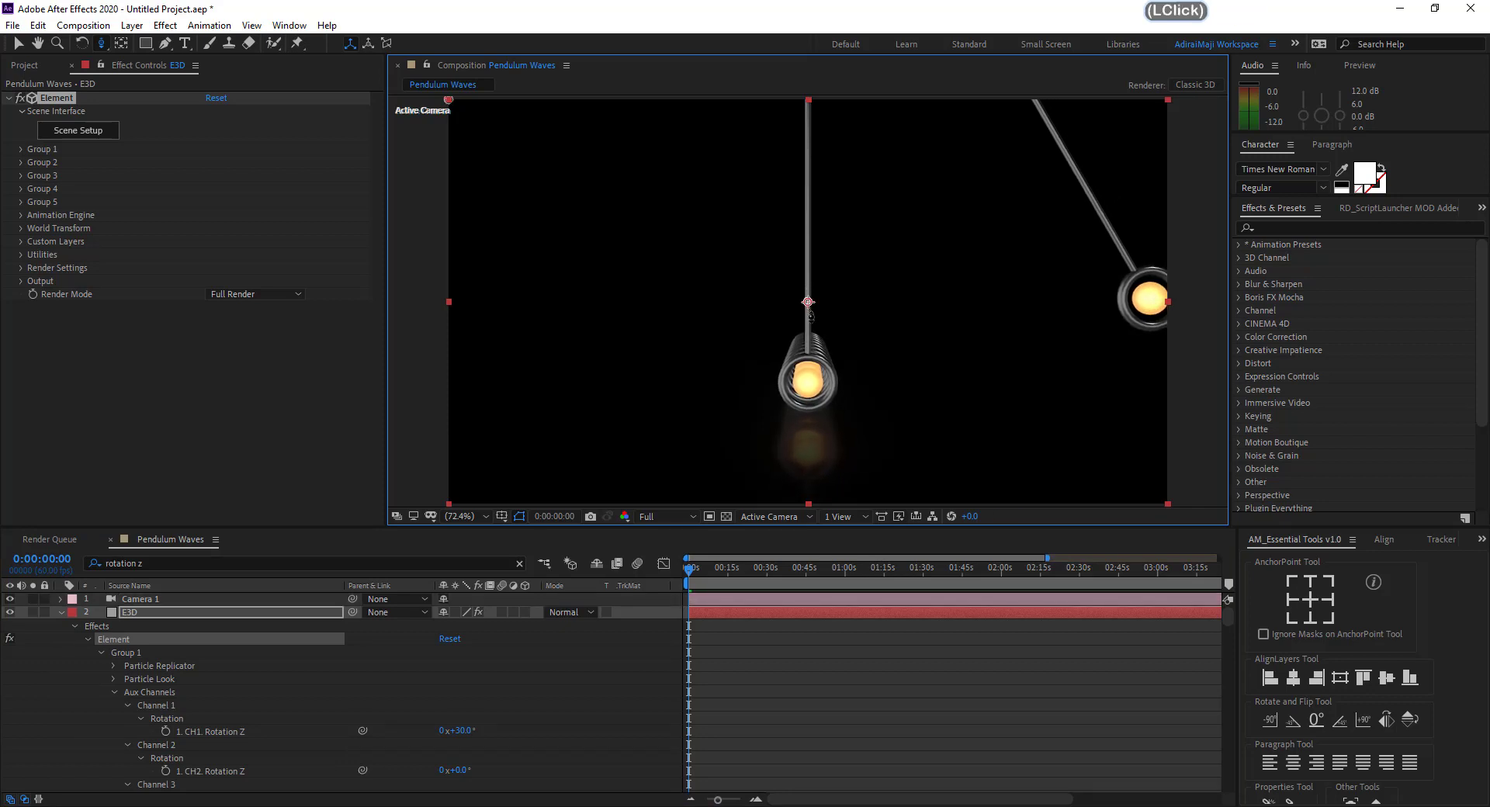
{"action": "key", "text": "v"}
{"action": "key", "text": "c"}
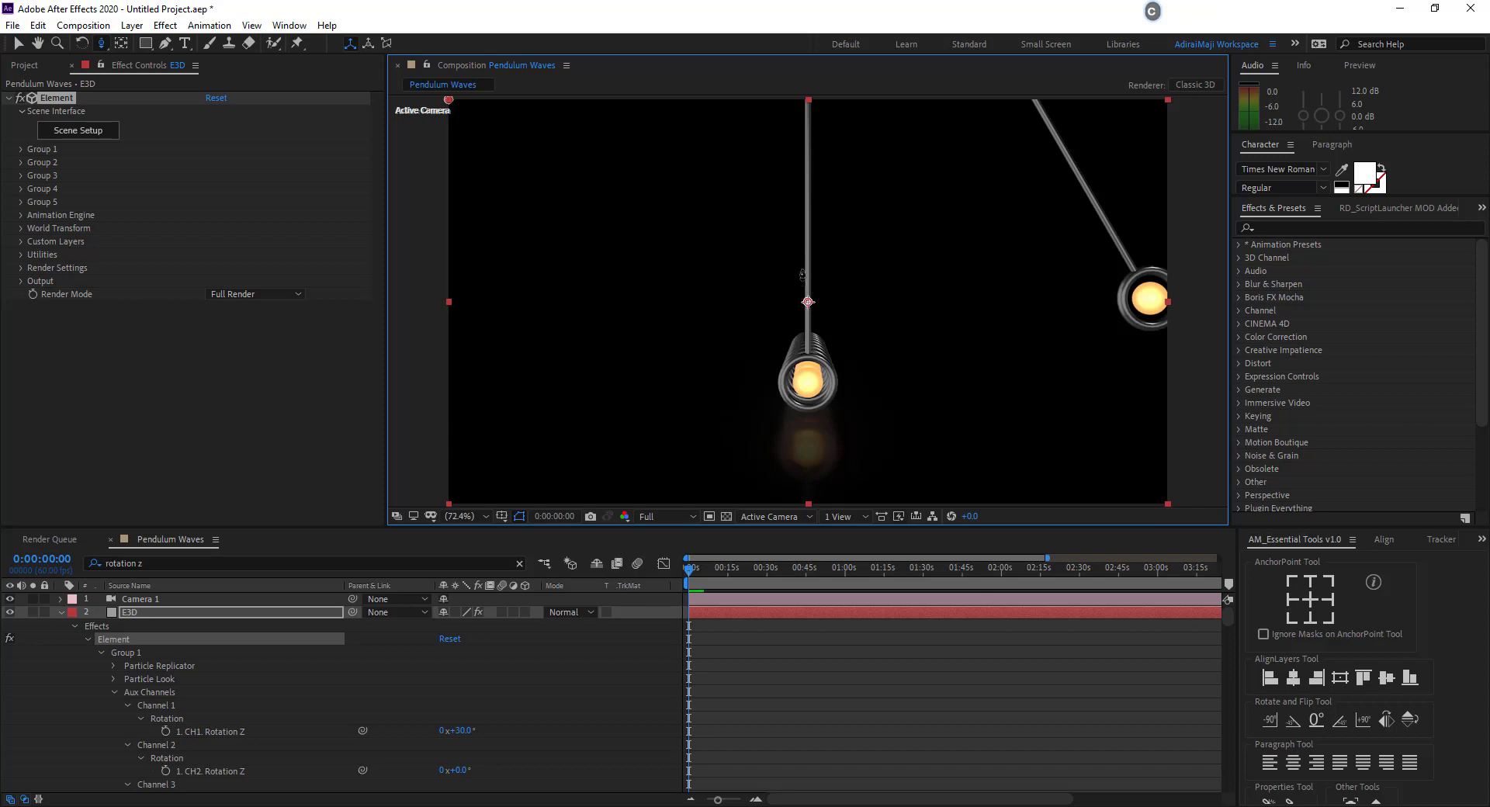
{"action": "left_click_drag", "start_coordinate": [803, 274], "coordinate": [807, 293]}
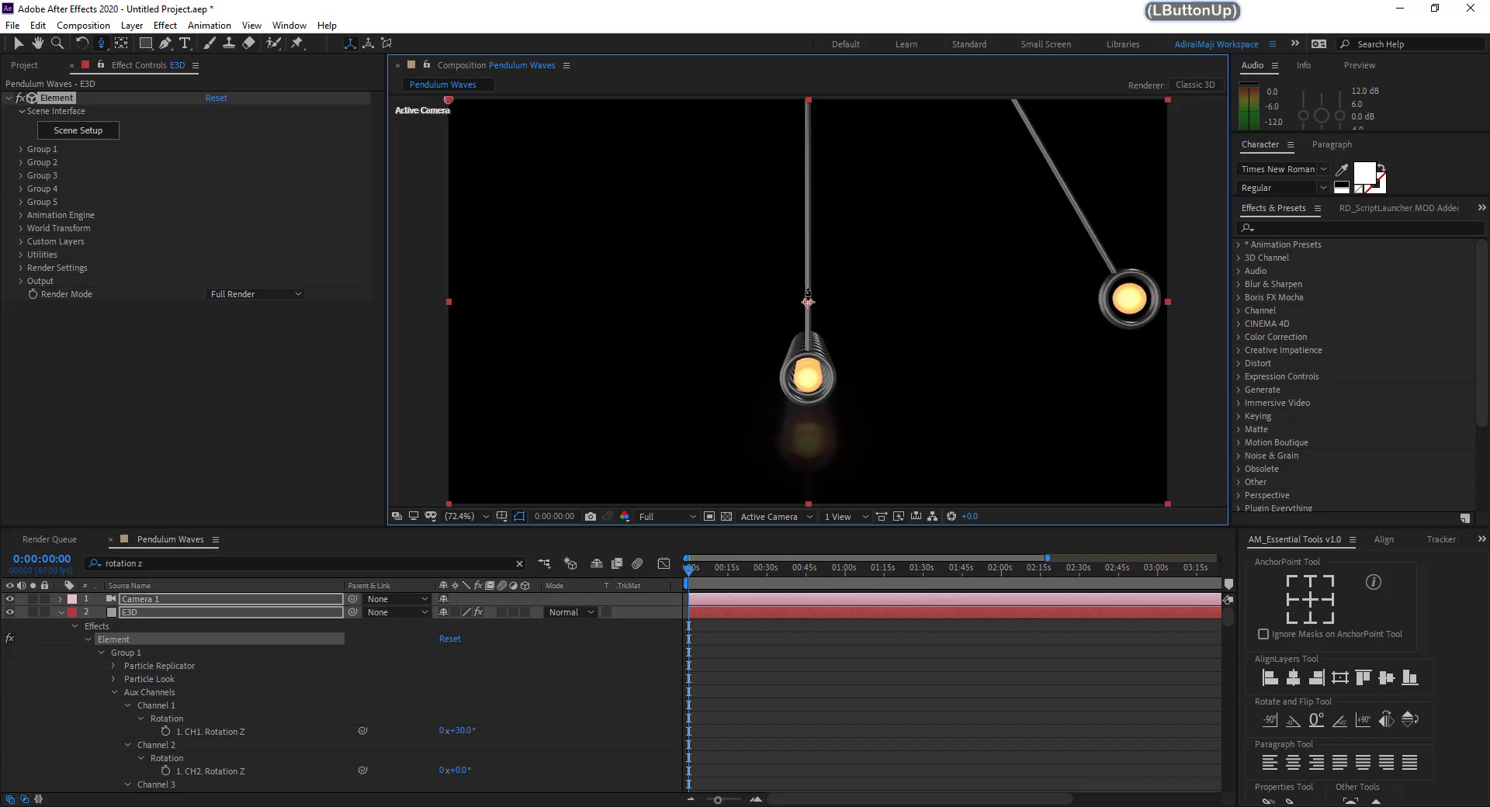
{"action": "left_click", "coordinate": [808, 301]}
{"action": "key", "text": "c"}
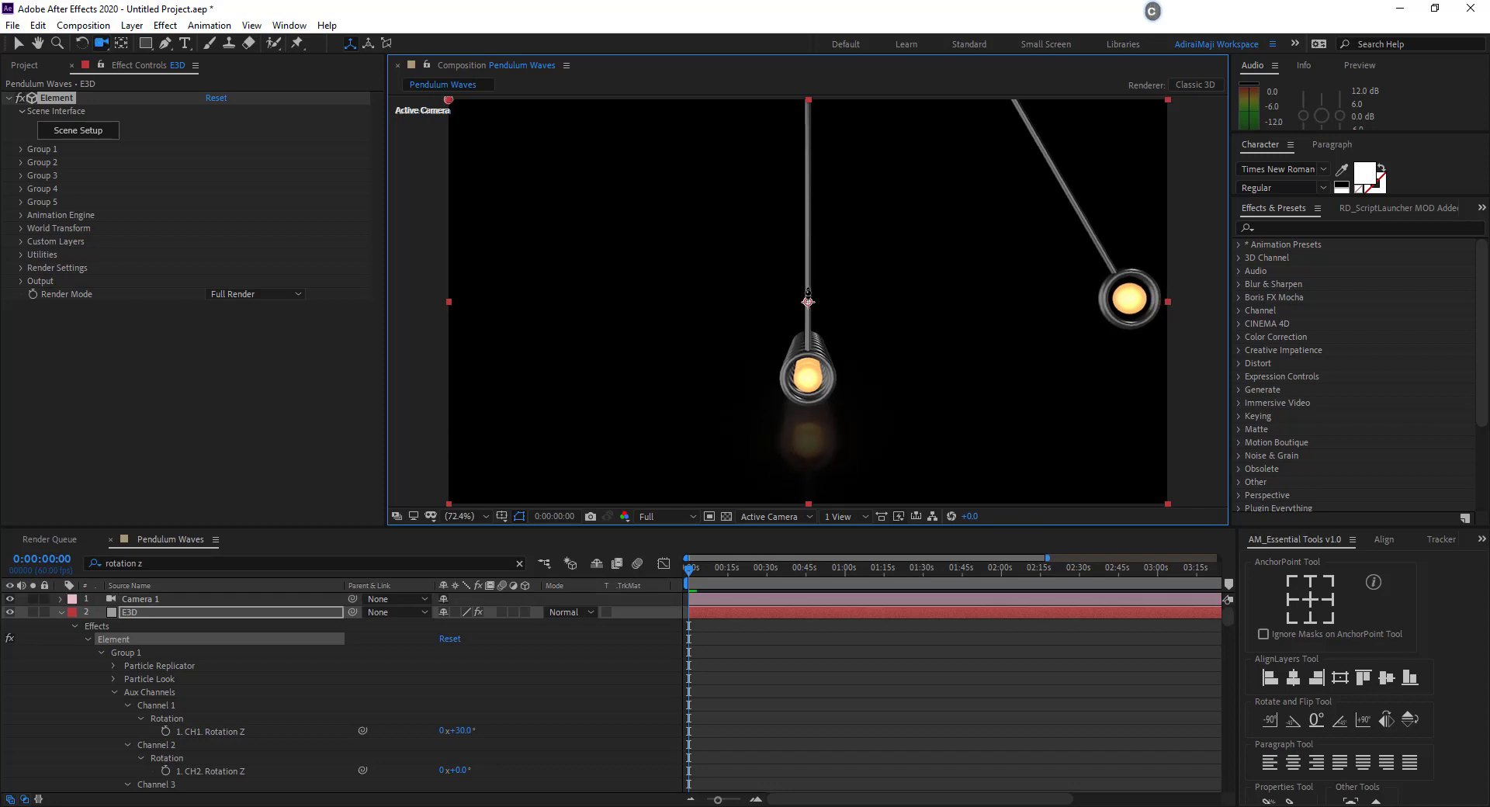
{"action": "key", "text": "c"}
{"action": "key", "text": "c"}
{"action": "left_click", "coordinate": [808, 301], "text": "shift"}
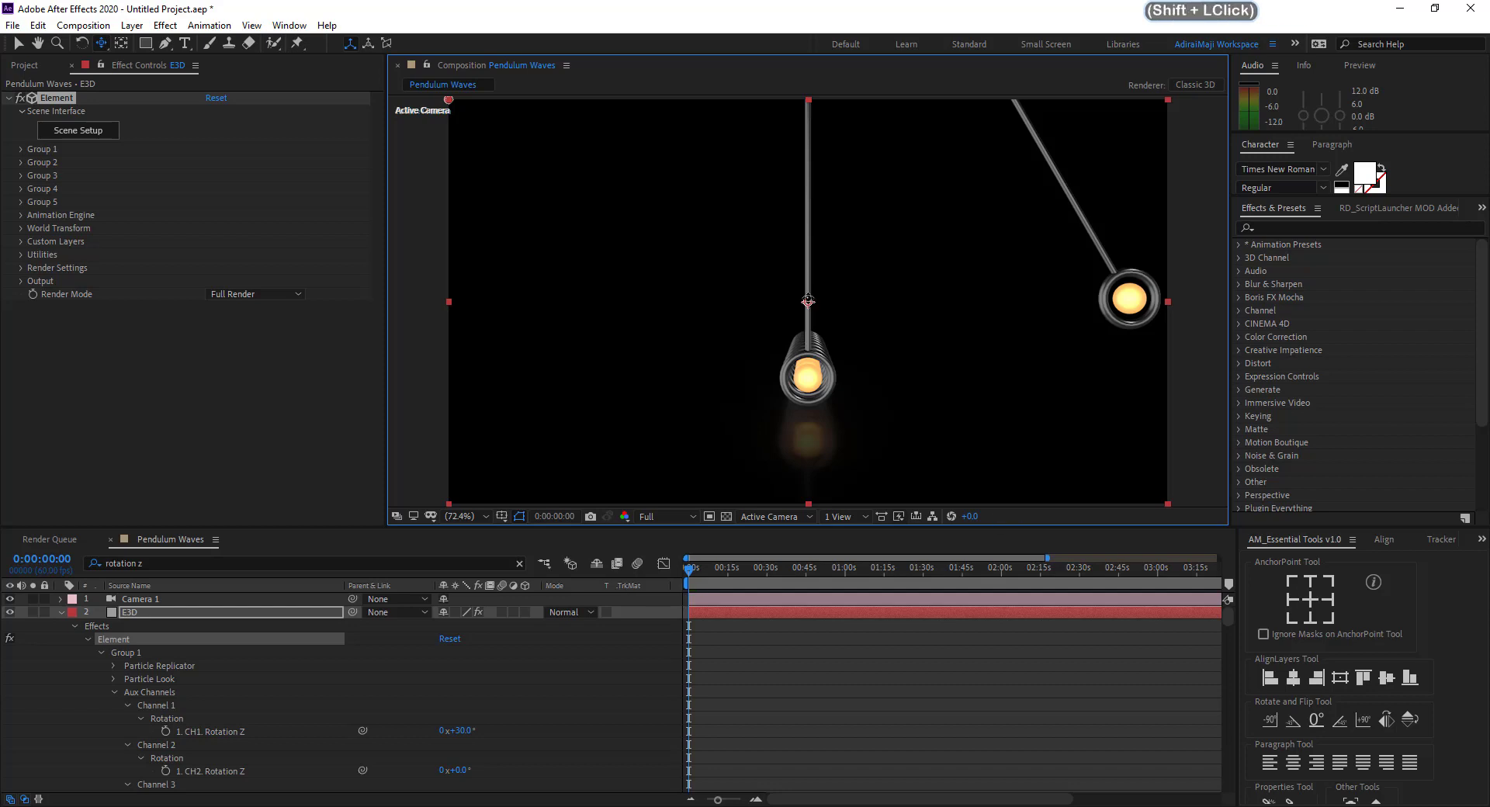
{"action": "mouse_move", "coordinate": [807, 304]}
{"action": "left_mouse_down"}
{"action": "mouse_move", "coordinate": [811, 339]}
{"action": "mouse_move", "coordinate": [809, 265]}
{"action": "mouse_move", "coordinate": [809, 314]}
{"action": "left_mouse_up"}
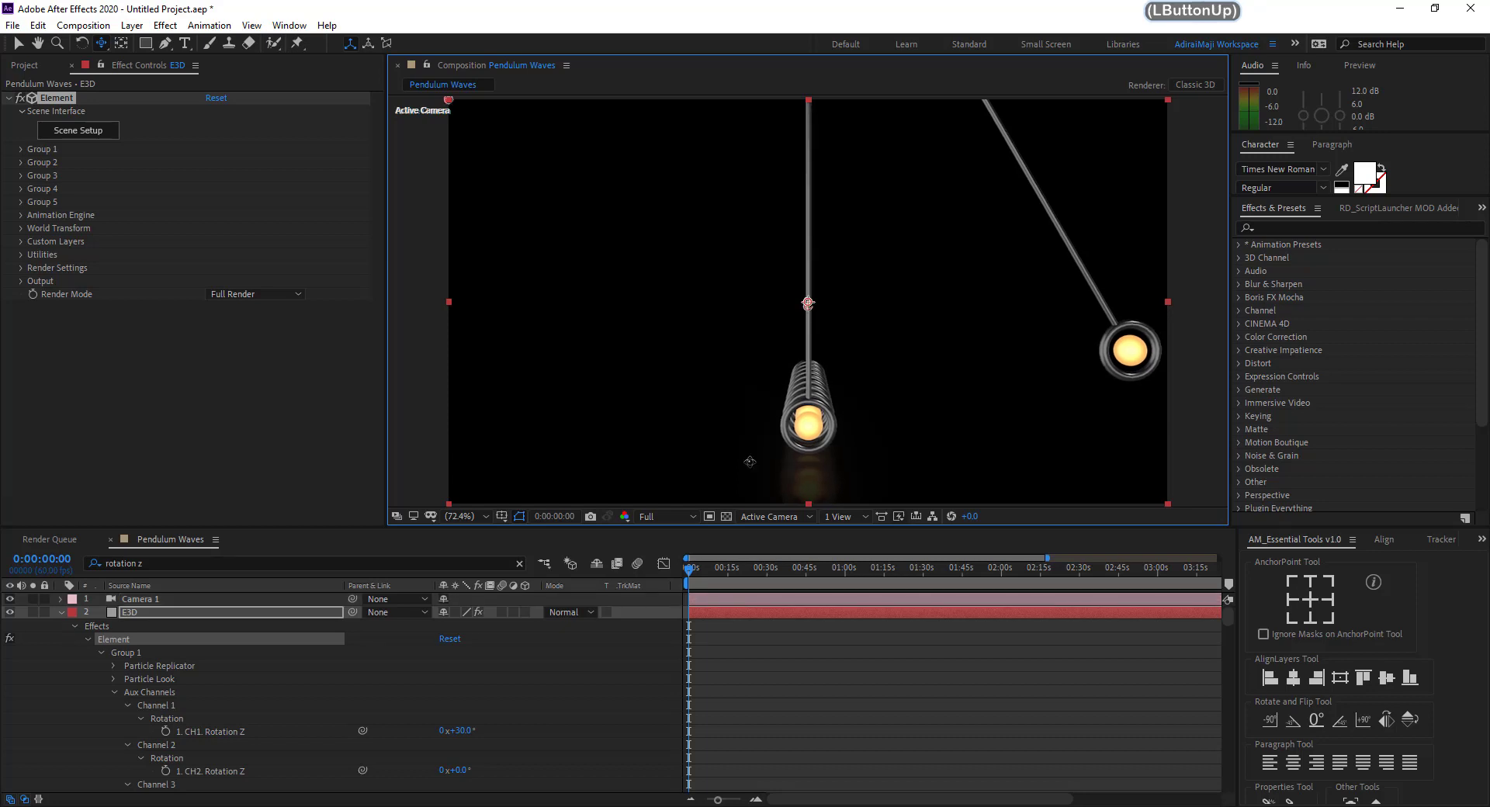
Test the opposite swing with Channel 1's Rotation Z at -30°, and reset the rotation to 0°
{"action": "left_click", "coordinate": [468, 730]}
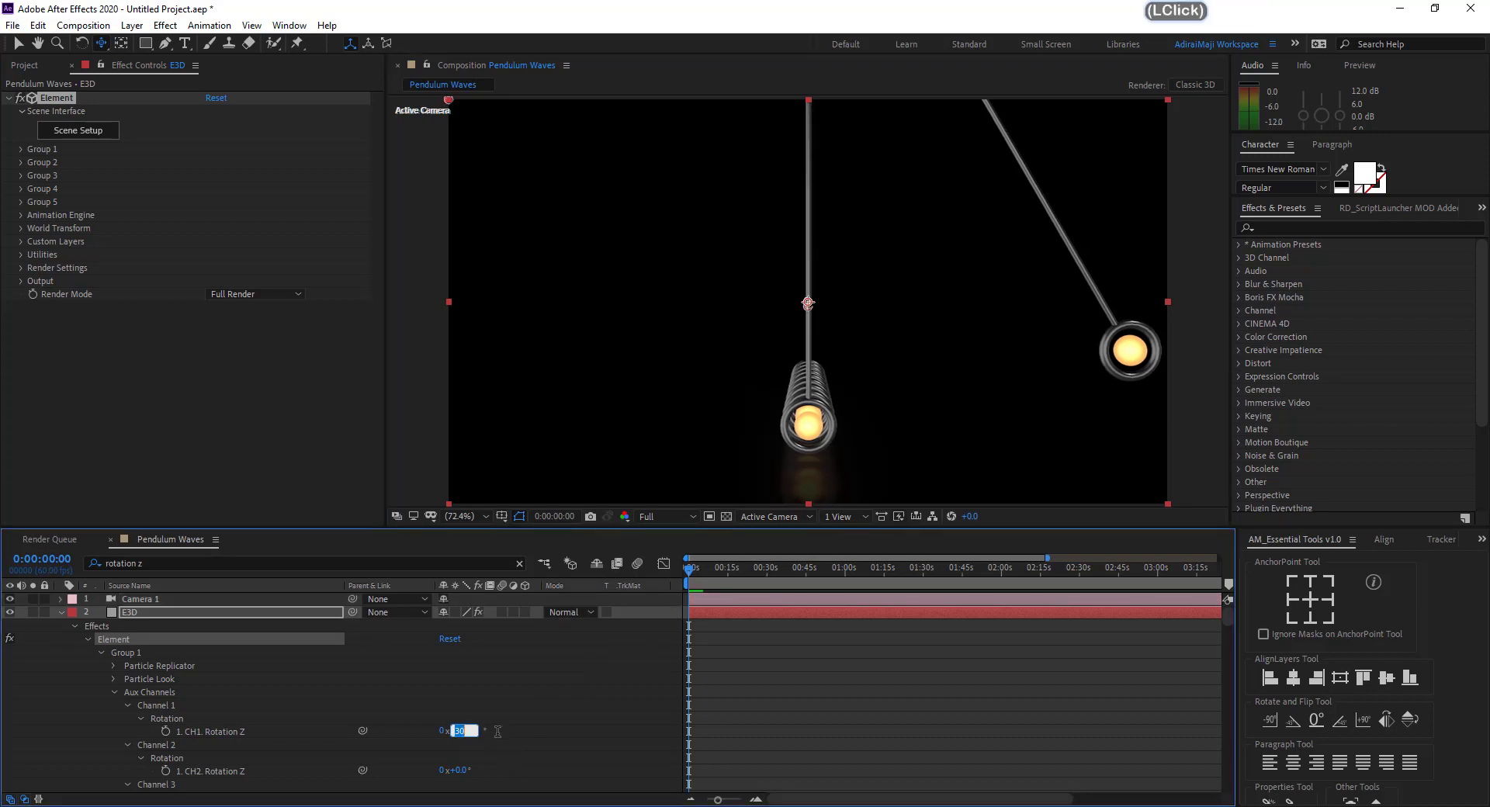
{"action": "type", "text": "-30"}
{"action": "key", "text": "Return"}
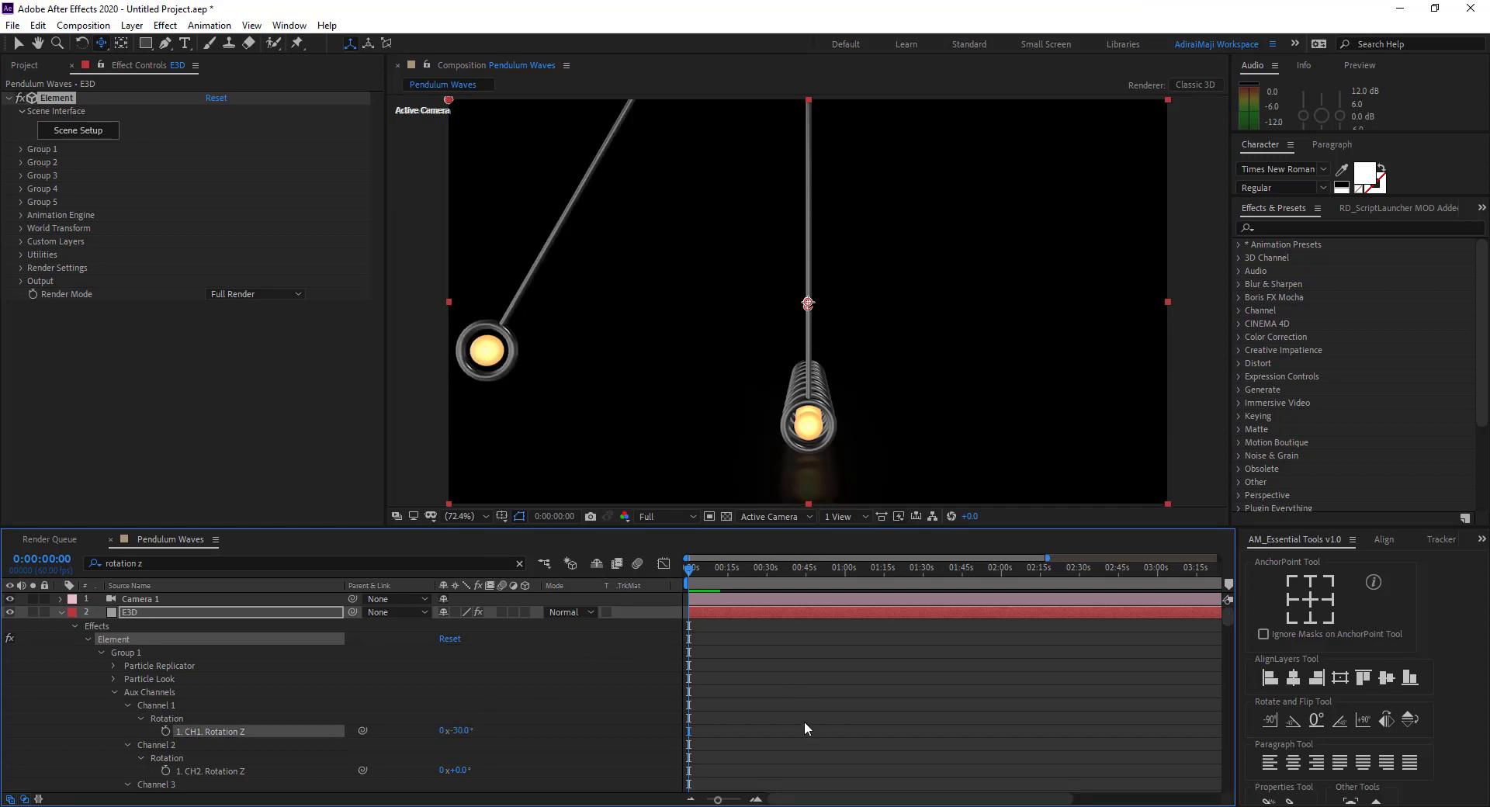
{"action": "left_click", "coordinate": [460, 731]}
{"action": "type", "text": "0"}
{"action": "key", "text": "Return"}
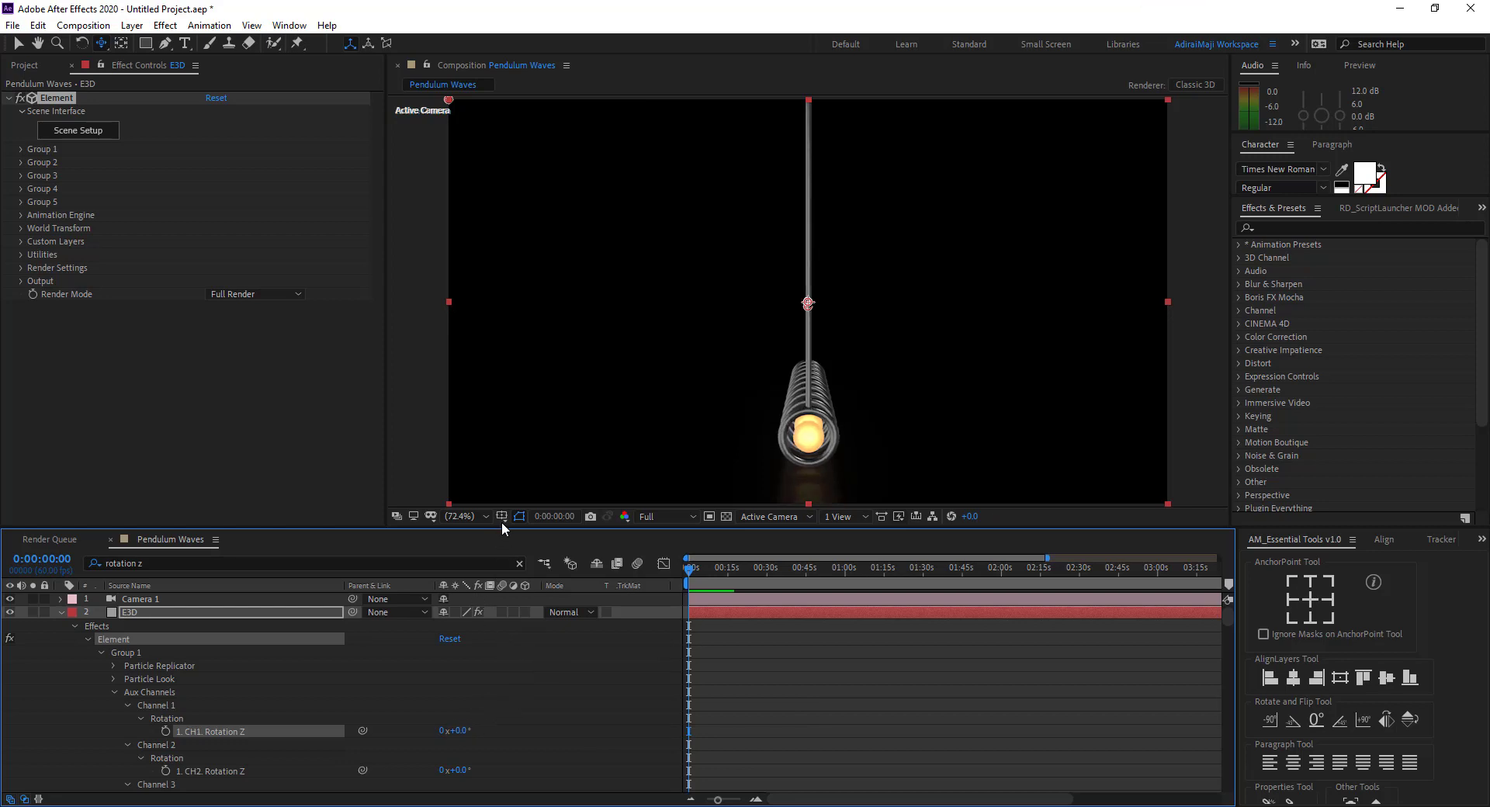
Maximize the timeline to show the Rotation Z properties of all ten auxiliary channels, and deselect the E3D layer
{"action": "left_click_drag", "start_coordinate": [502, 528], "coordinate": [510, 442]}
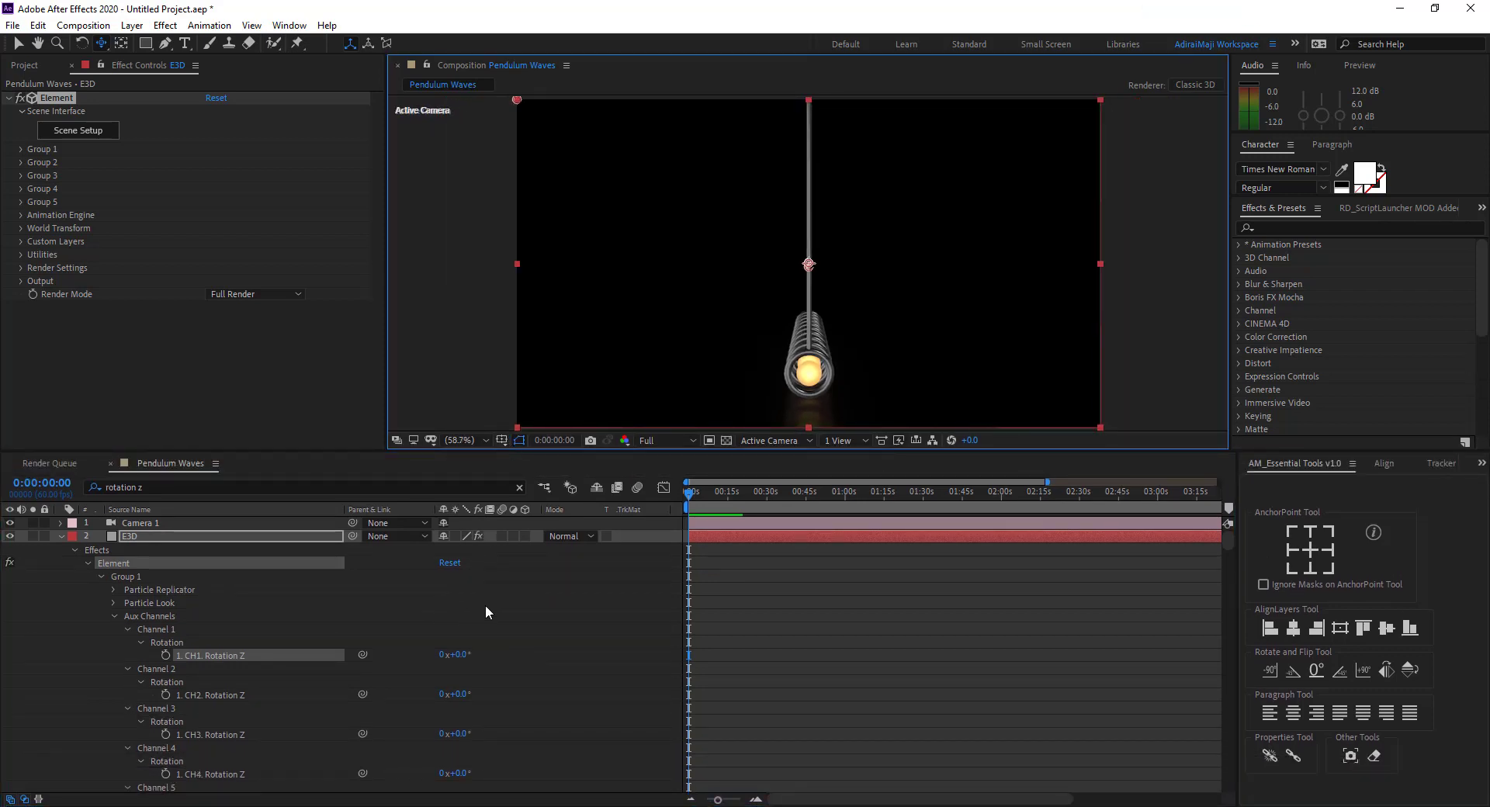
{"action": "key", "text": "grave"}
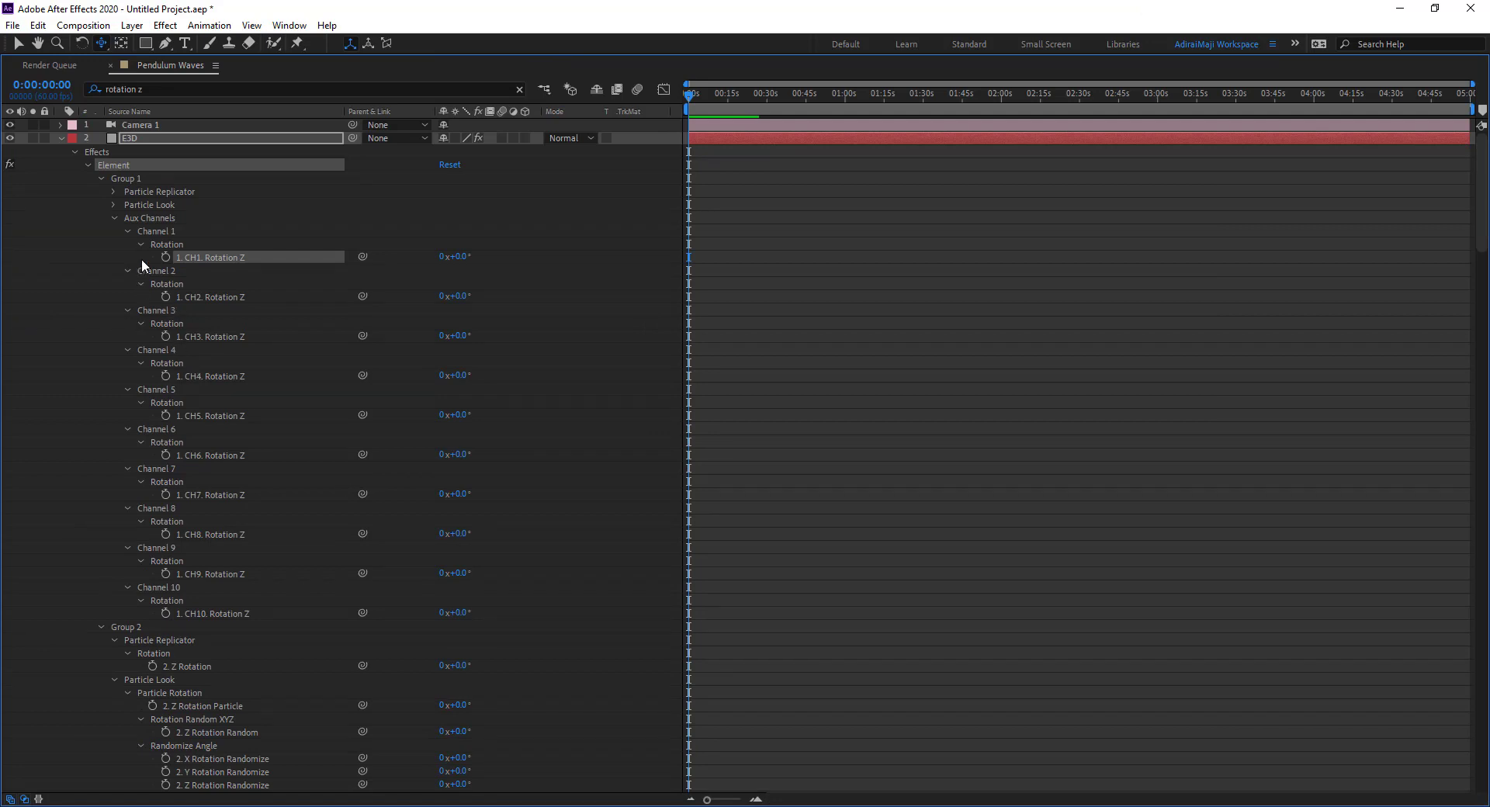
{"action": "left_click", "coordinate": [114, 179]}
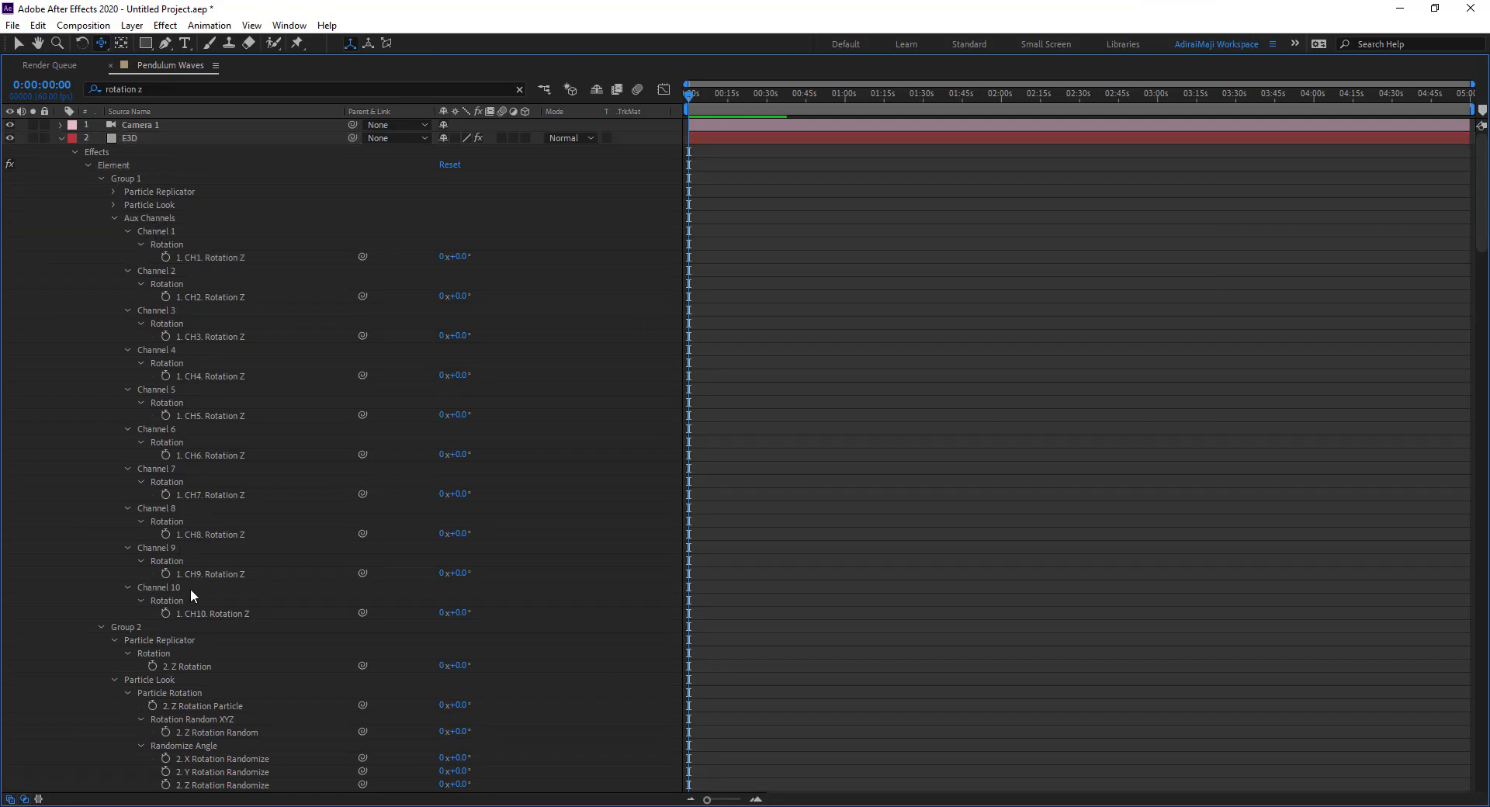
Add the expression "30 * Math.sin(Math.PI * time * 0.51);" to Group 1's Channel 1 Rotation Z
{"action": "left_click", "coordinate": [166, 257], "text": "alt"}
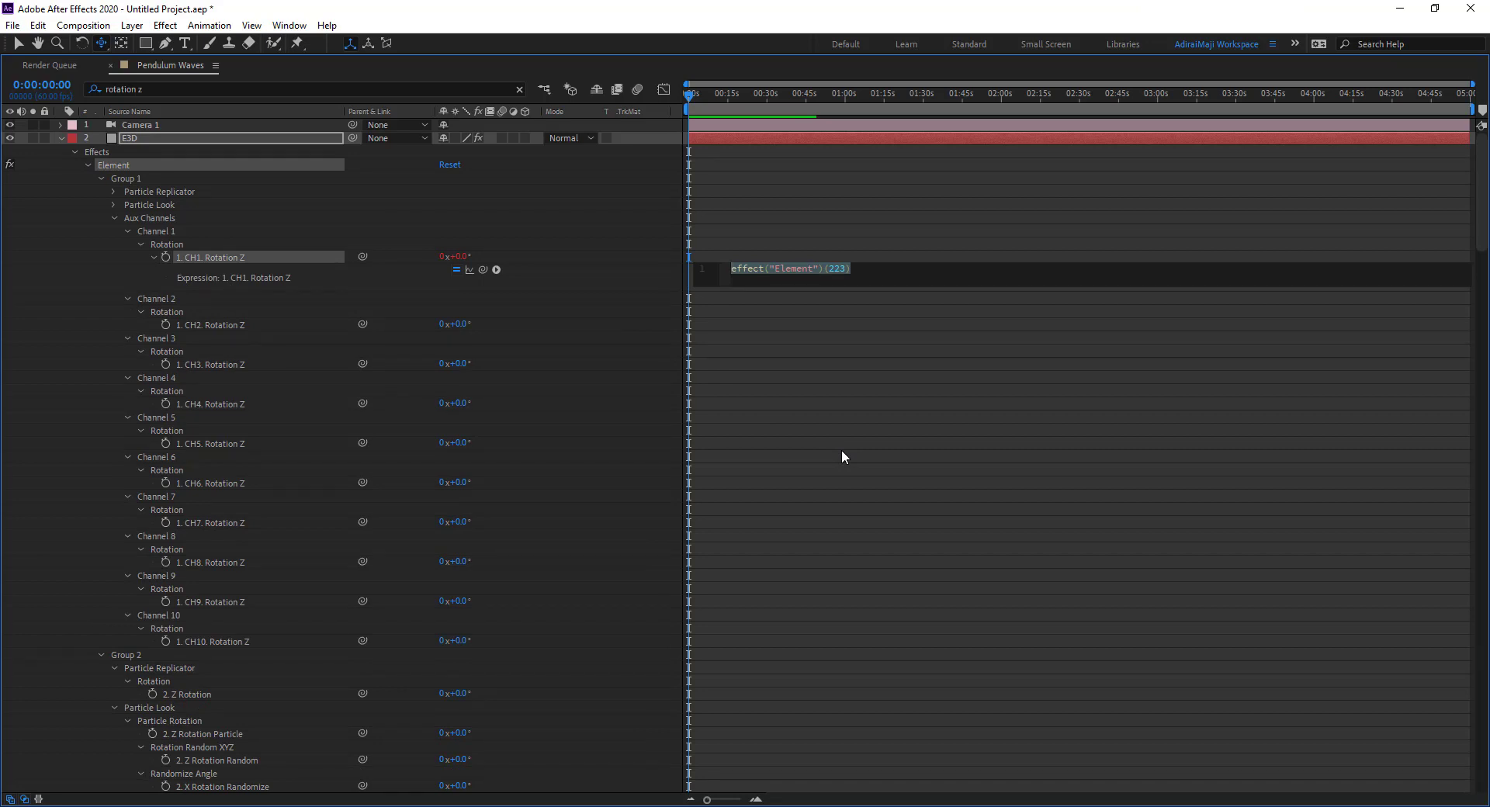
{"action": "type", "text": "30 *"}
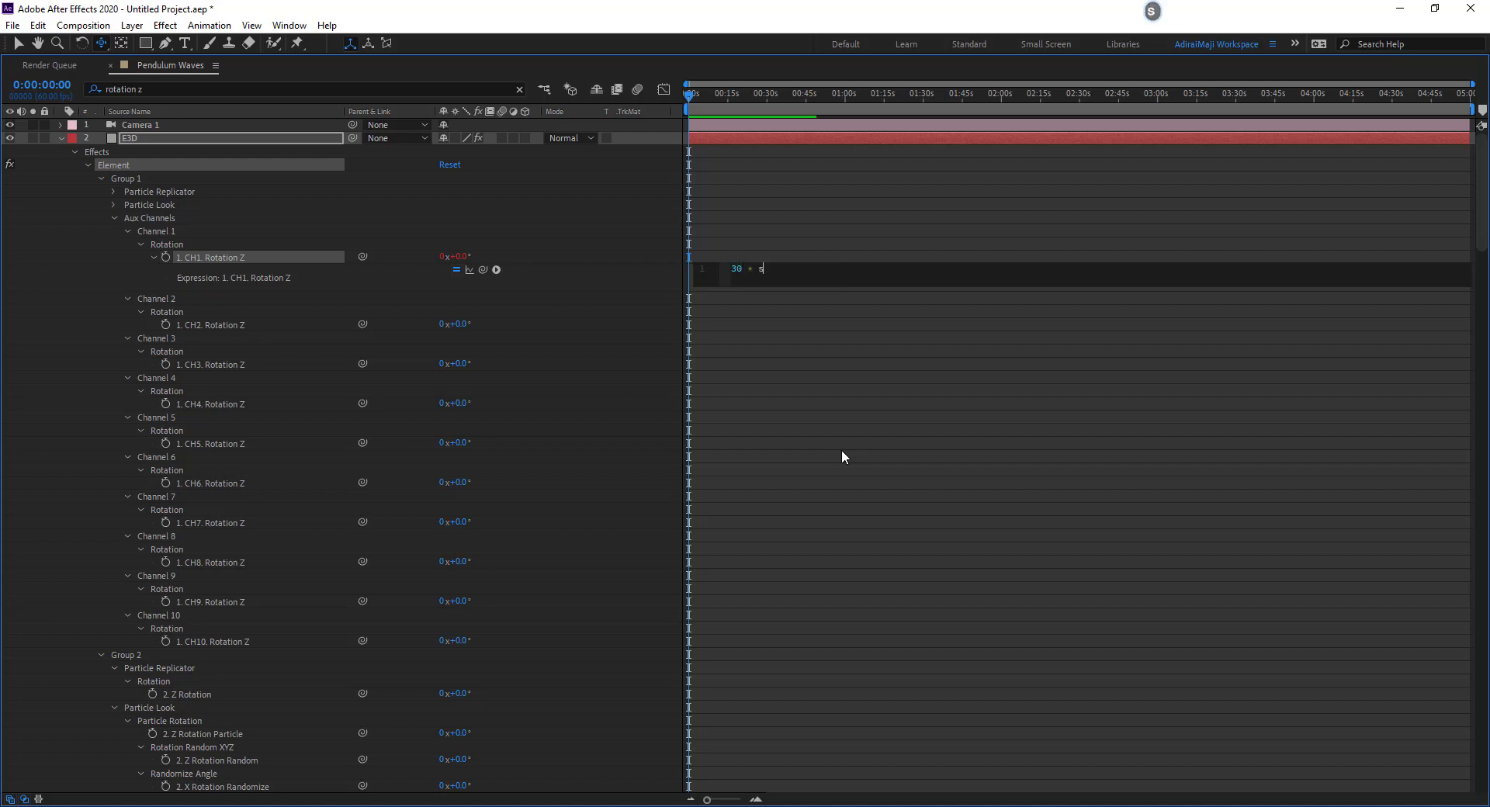
{"action": "type", "text": " sin"}
{"action": "key", "text": "Return"}
{"action": "key", "text": "BackSpace"}
{"action": "key", "text": "BackSpace"}
{"action": "key", "text": "BackSpace"}
{"action": "key", "text": "BackSpace"}
{"action": "key", "text": "BackSpace"}
{"action": "type", "text": "Math"}
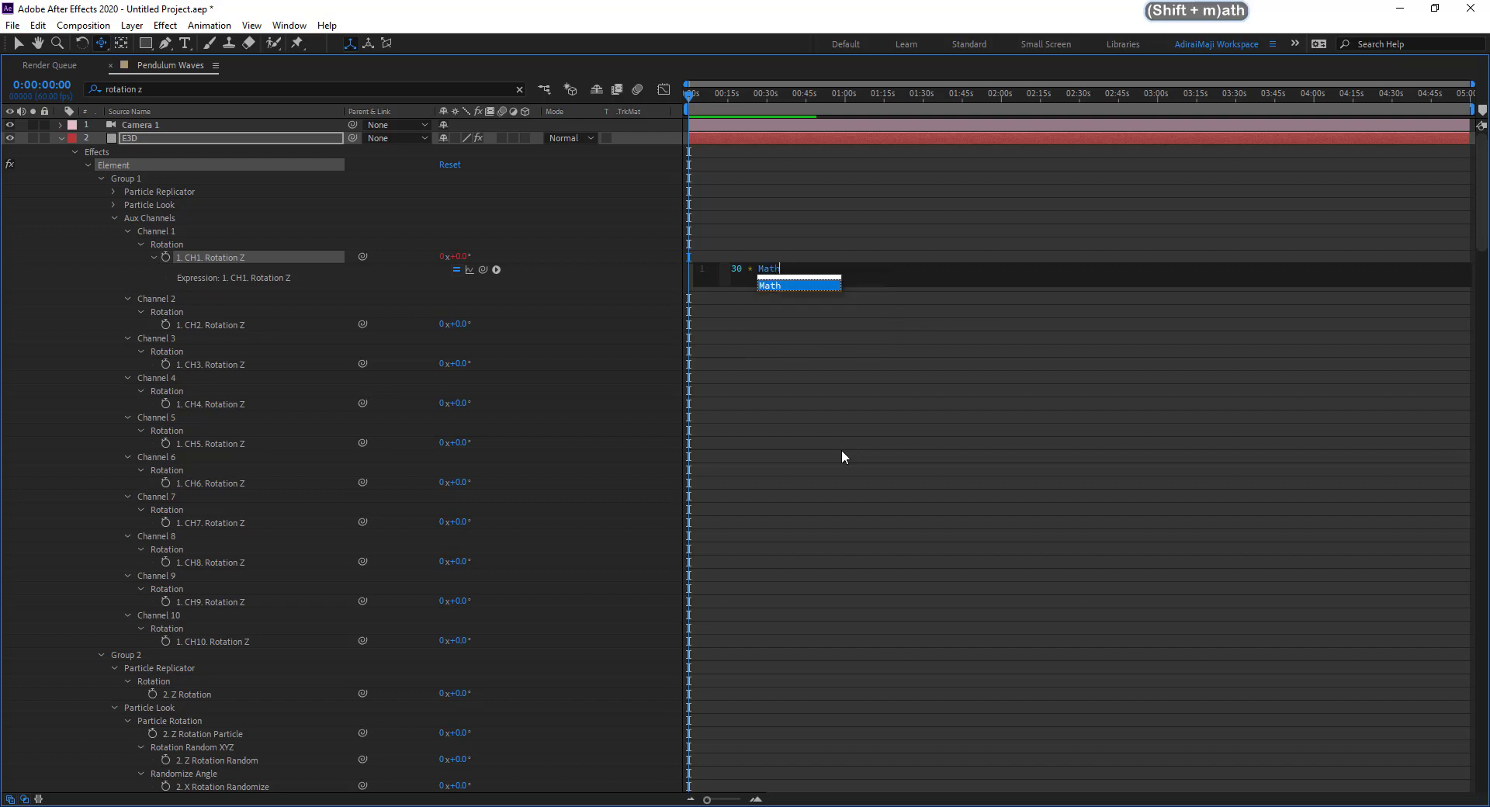
{"action": "type", "text": ".sin"}
{"action": "key", "text": "Return"}
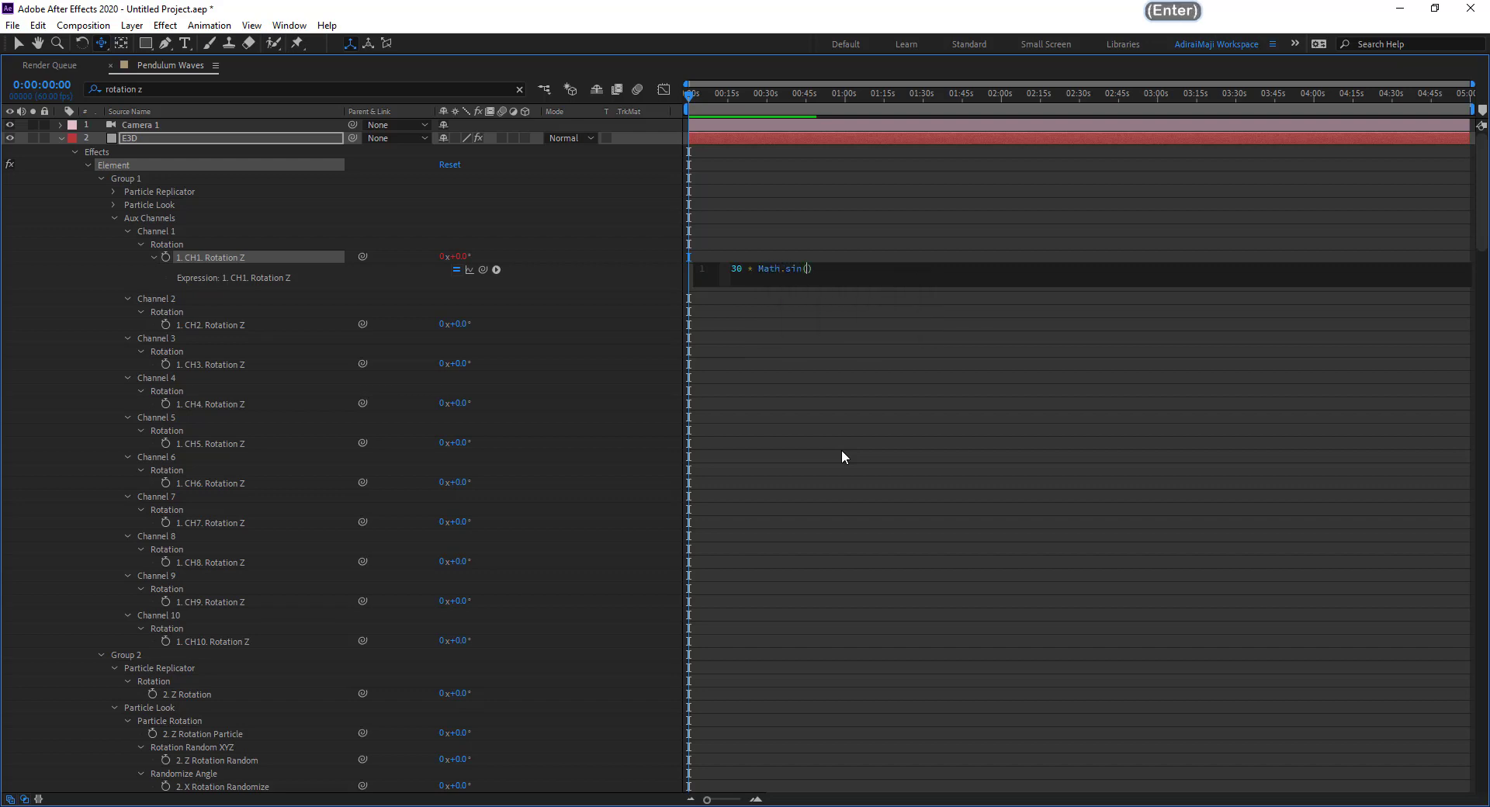
{"action": "type", "text": "Math"}
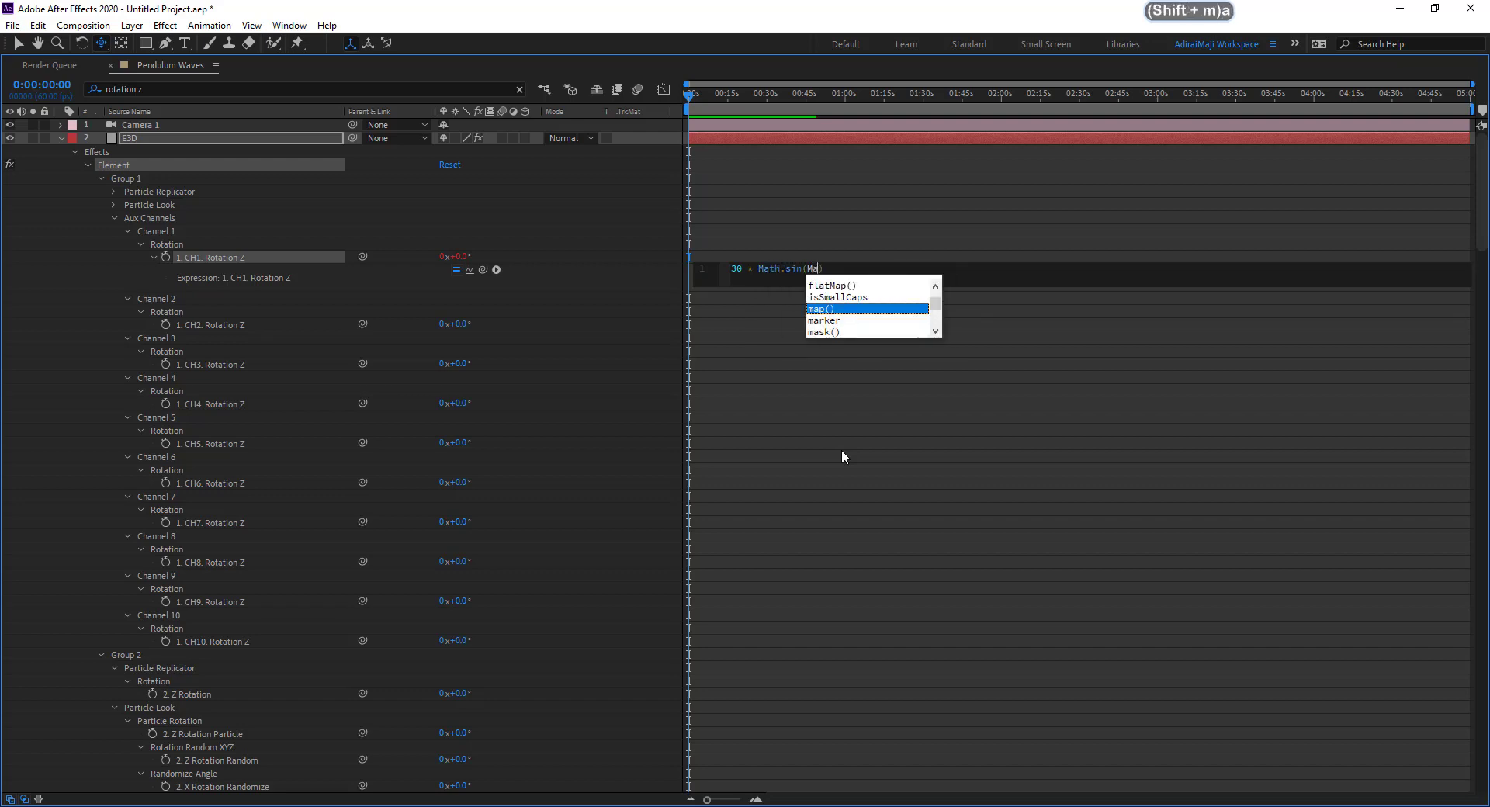
{"action": "type", "text": ".PI"}
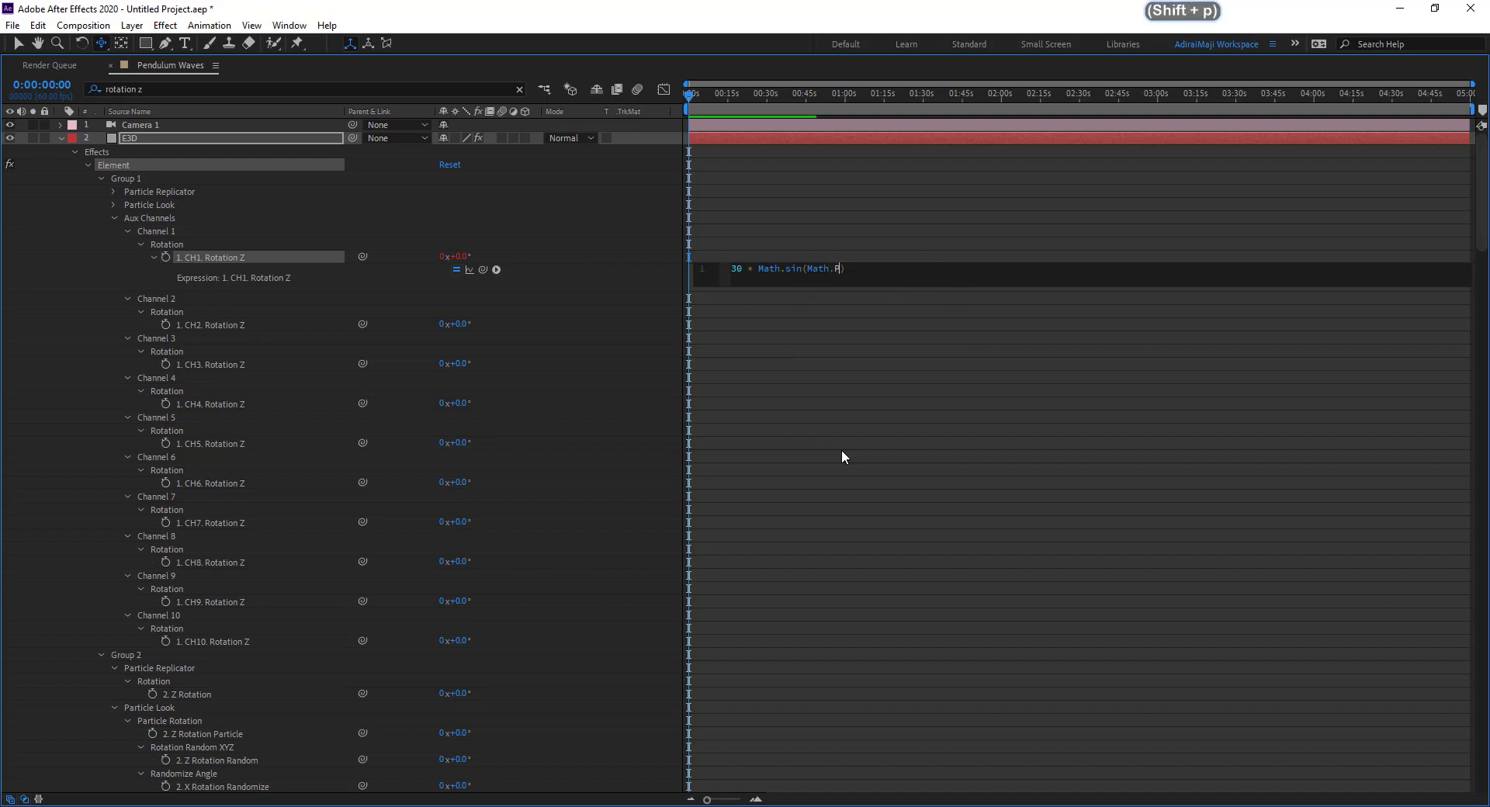
{"action": "type", "text": " * time * "}
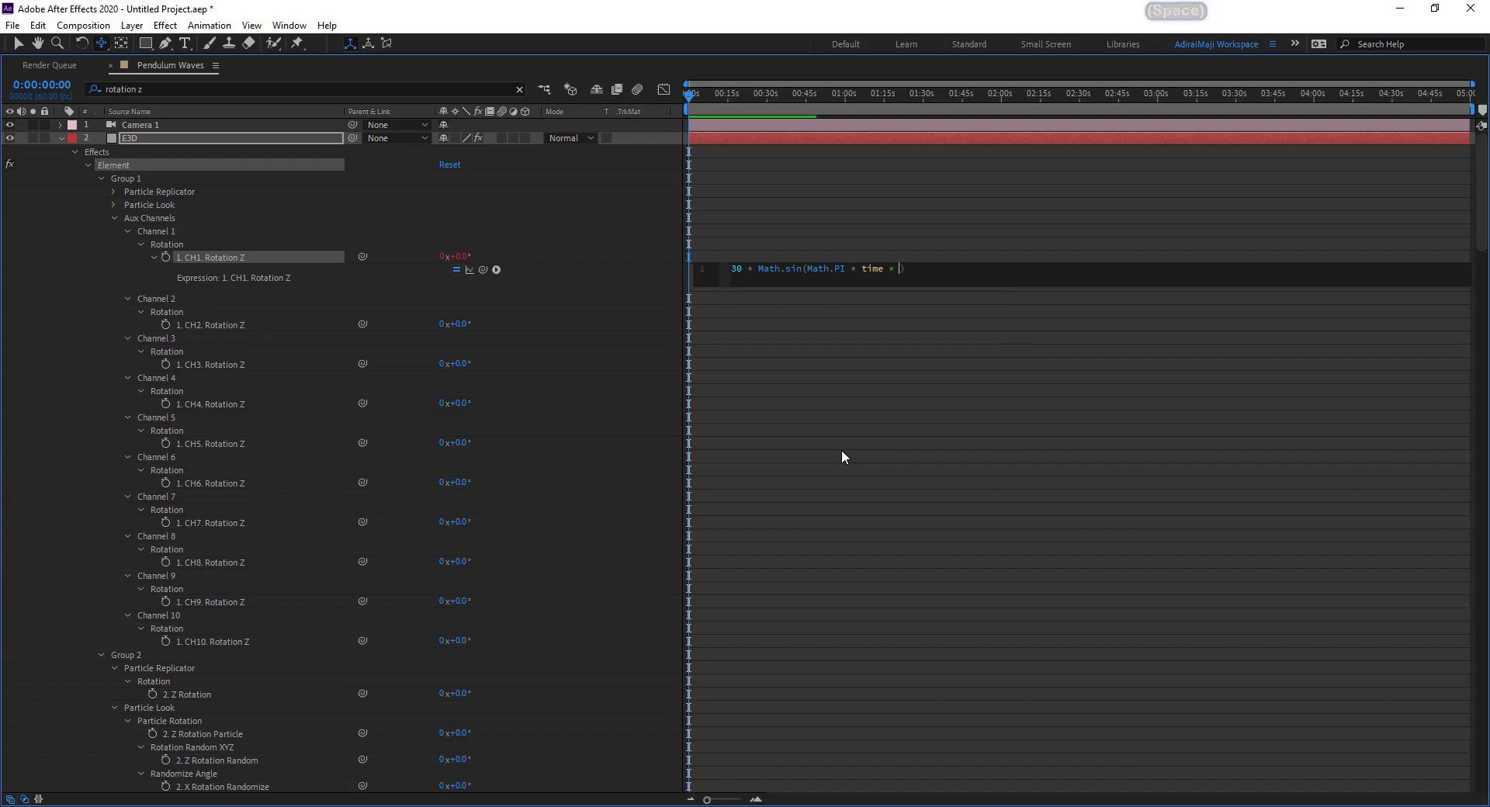
{"action": "type", "text": "0.51"}
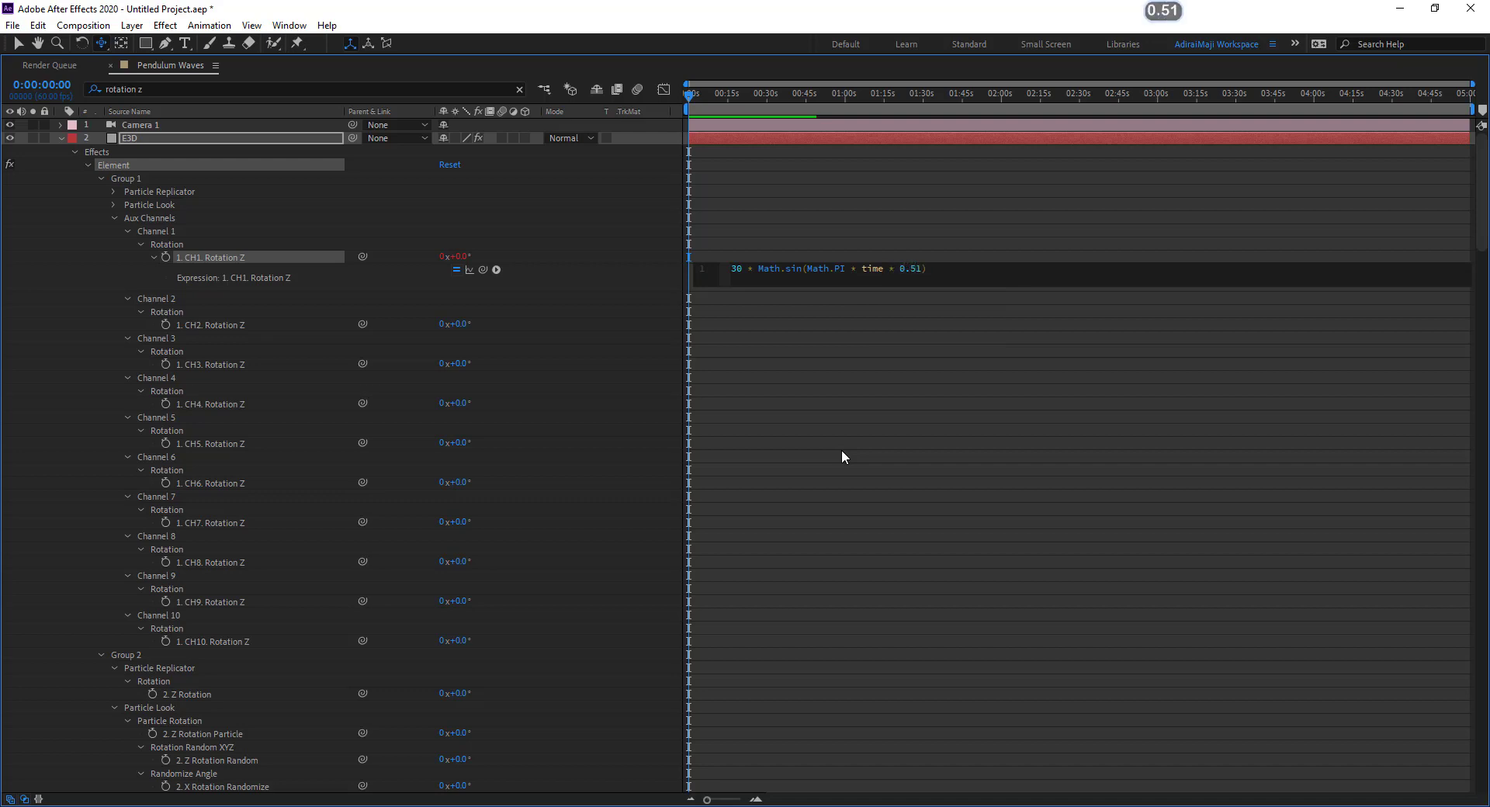
{"action": "left_click", "coordinate": [954, 280]}
{"action": "type", "text": ";"}
Copy the complete Channel 1 Rotation Z expression and commit it
{"action": "left_click_drag", "start_coordinate": [951, 273], "coordinate": [724, 271]}
{"action": "key", "text": "ctrl"}
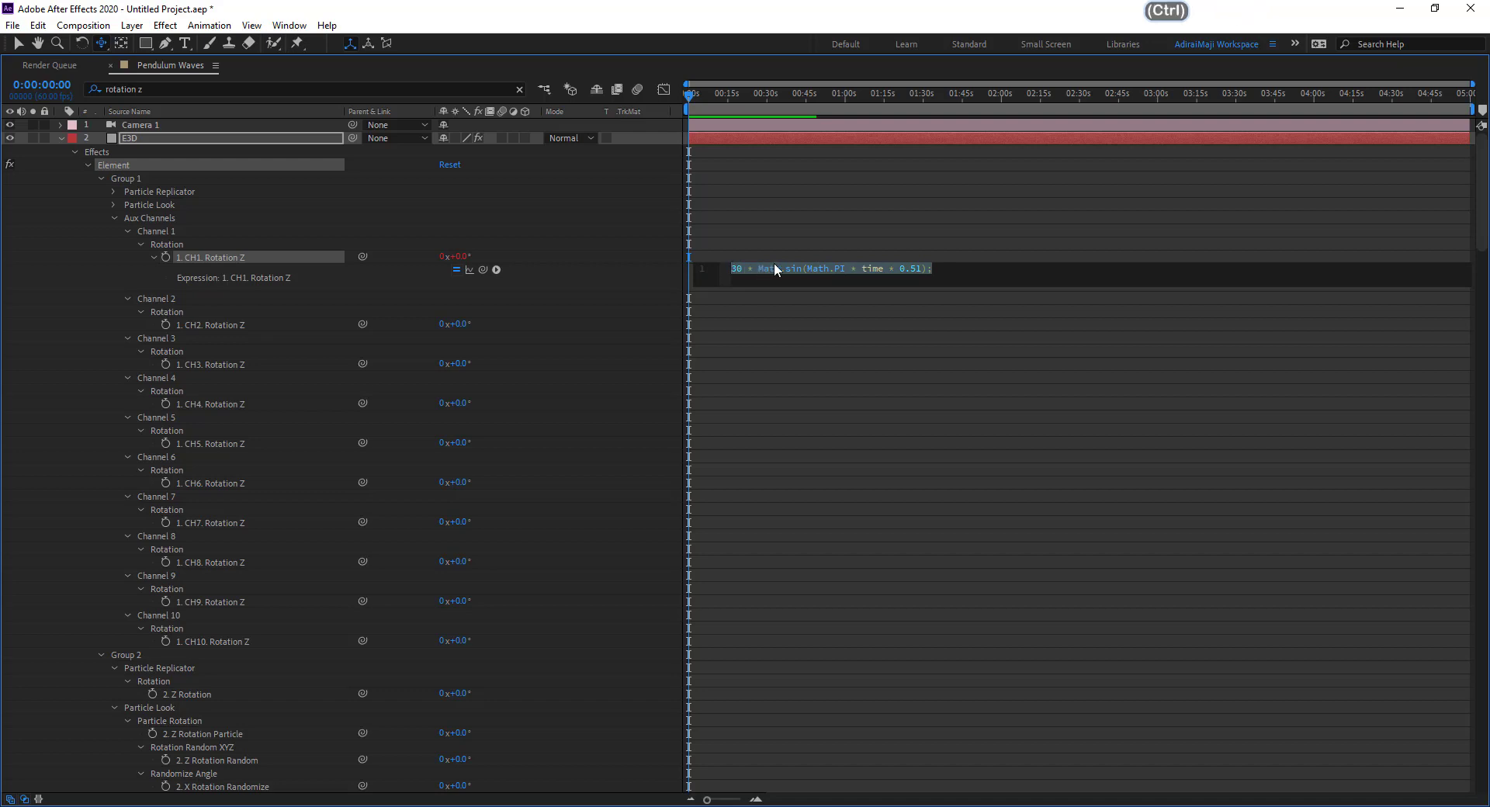
{"action": "right_click", "coordinate": [777, 268]}
{"action": "left_click", "coordinate": [811, 326]}
{"action": "left_click", "coordinate": [649, 284]}
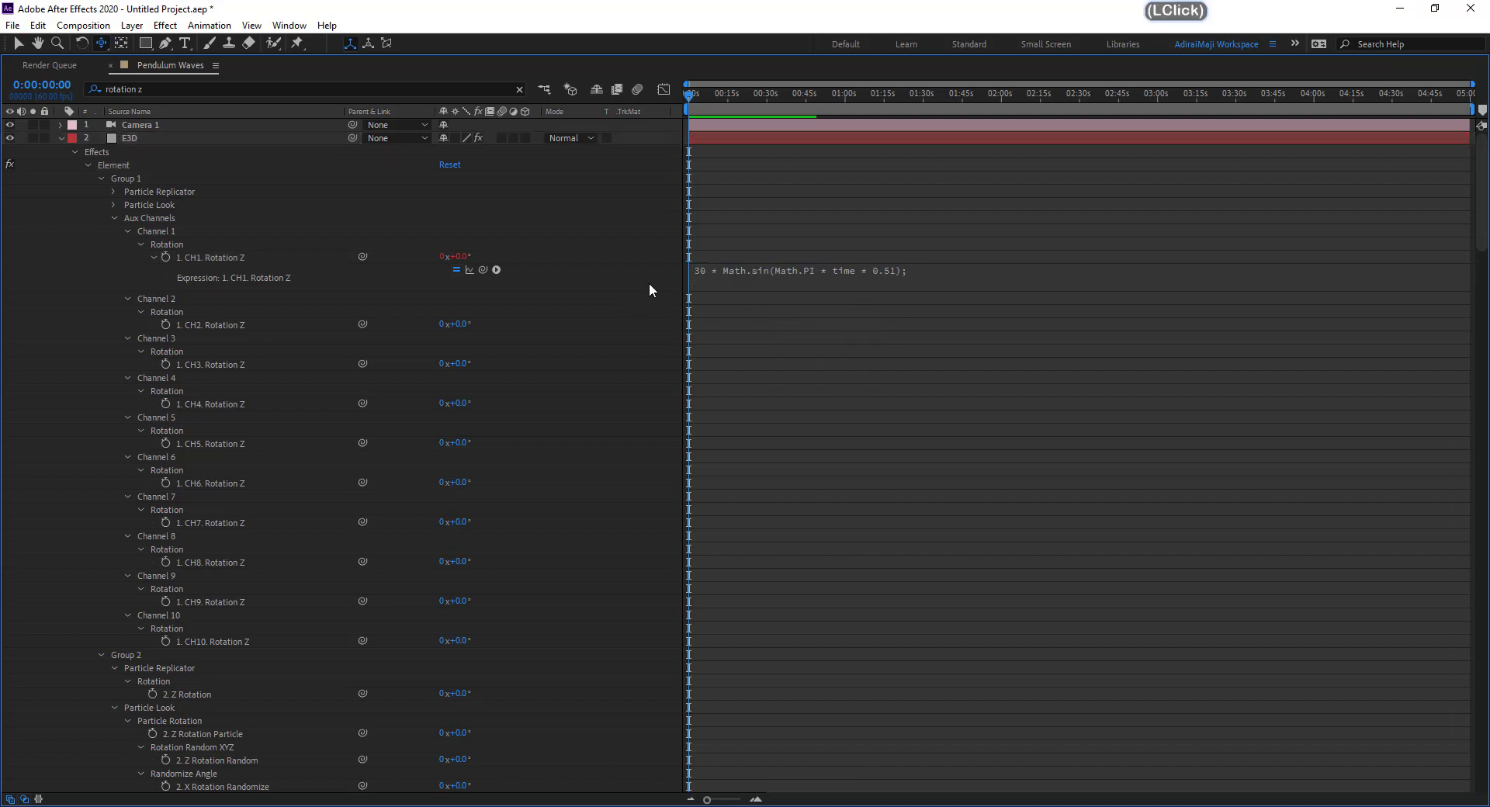
Paste the copied expression onto Channel 2's Rotation Z and change its time multiplier to 0.52
{"action": "key", "text": "alt"}
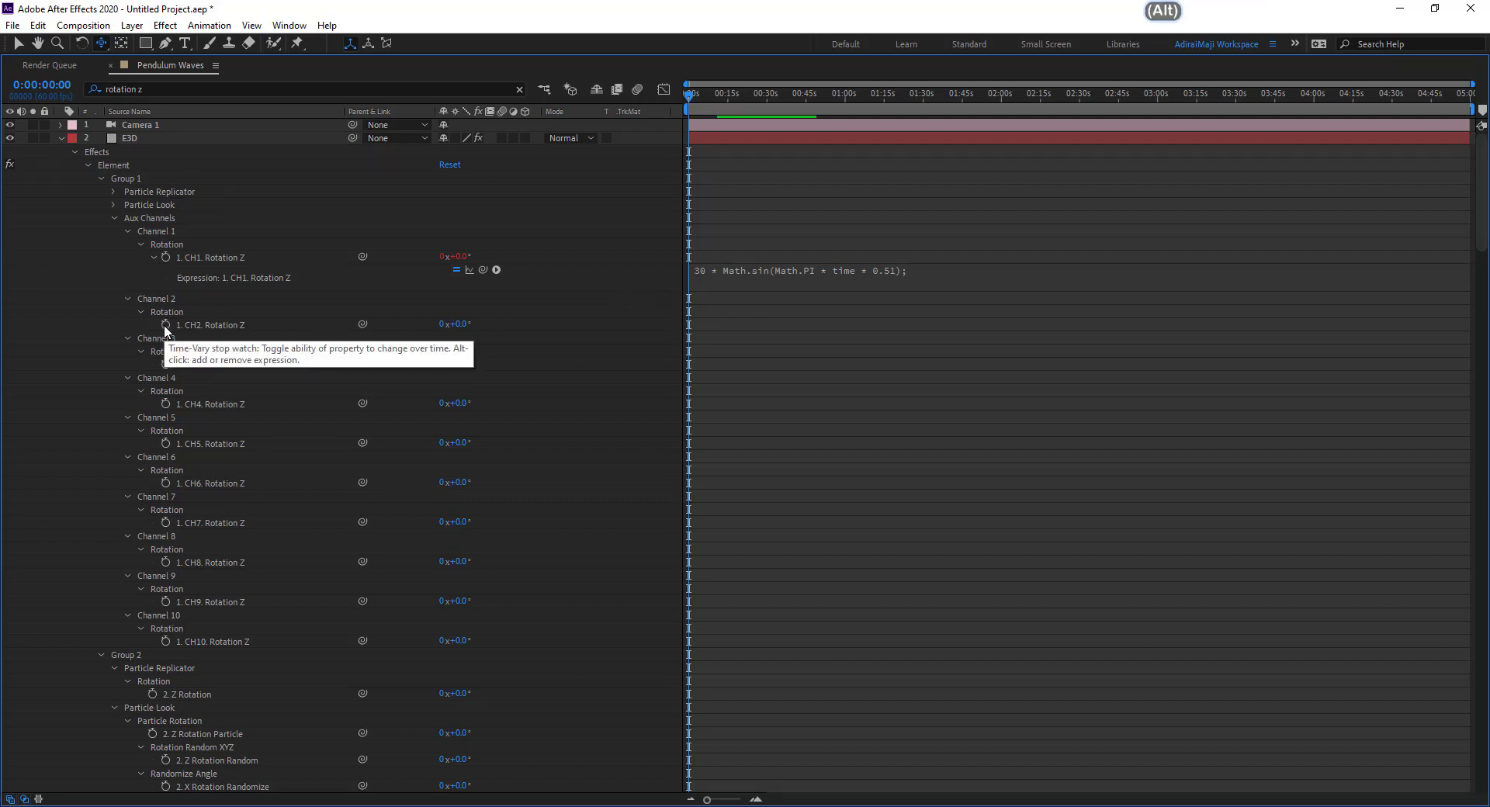
{"action": "left_click", "coordinate": [164, 326], "text": "alt"}
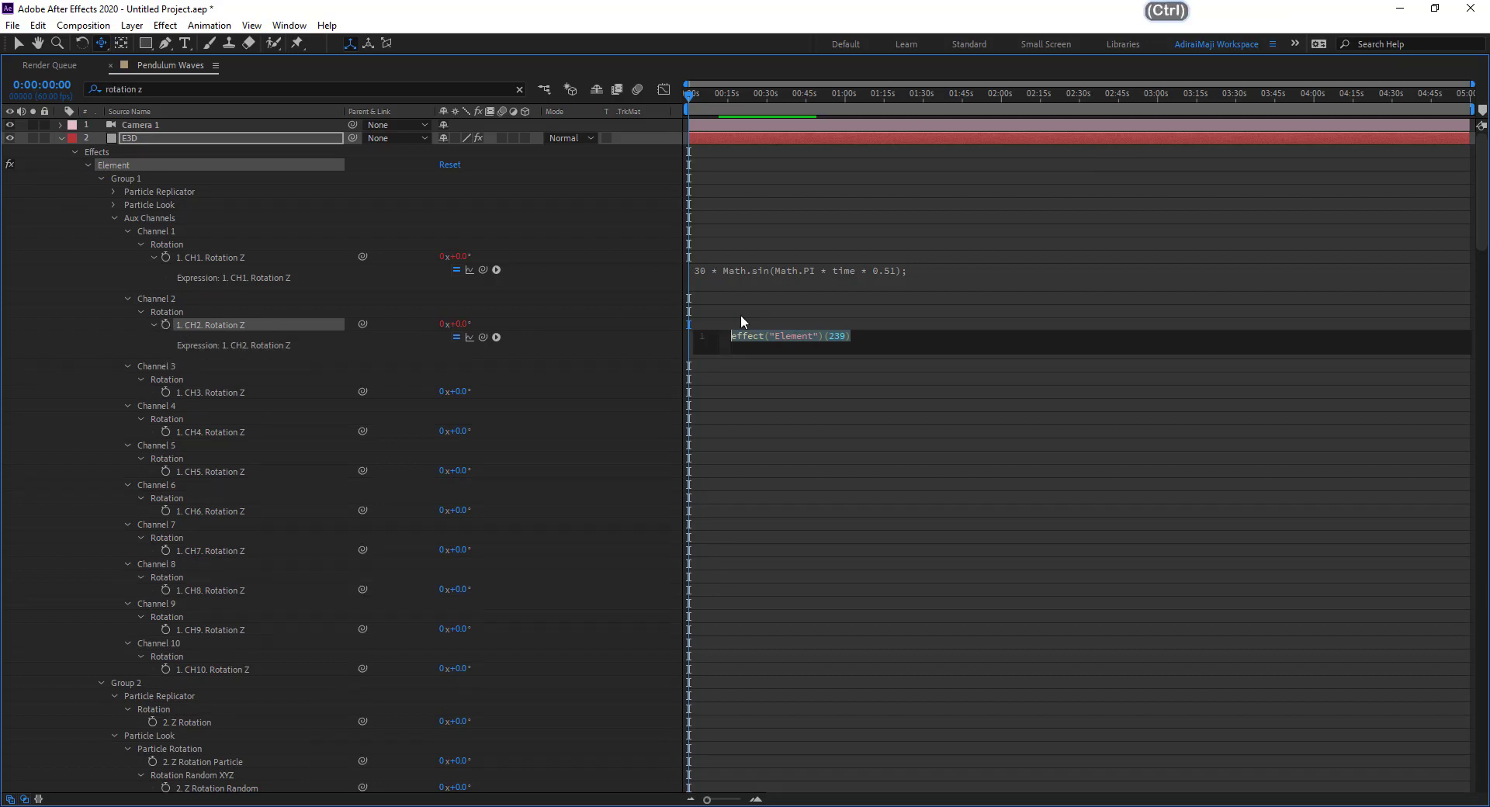
{"action": "key", "text": "ctrl+v"}
{"action": "left_click", "coordinate": [921, 336]}
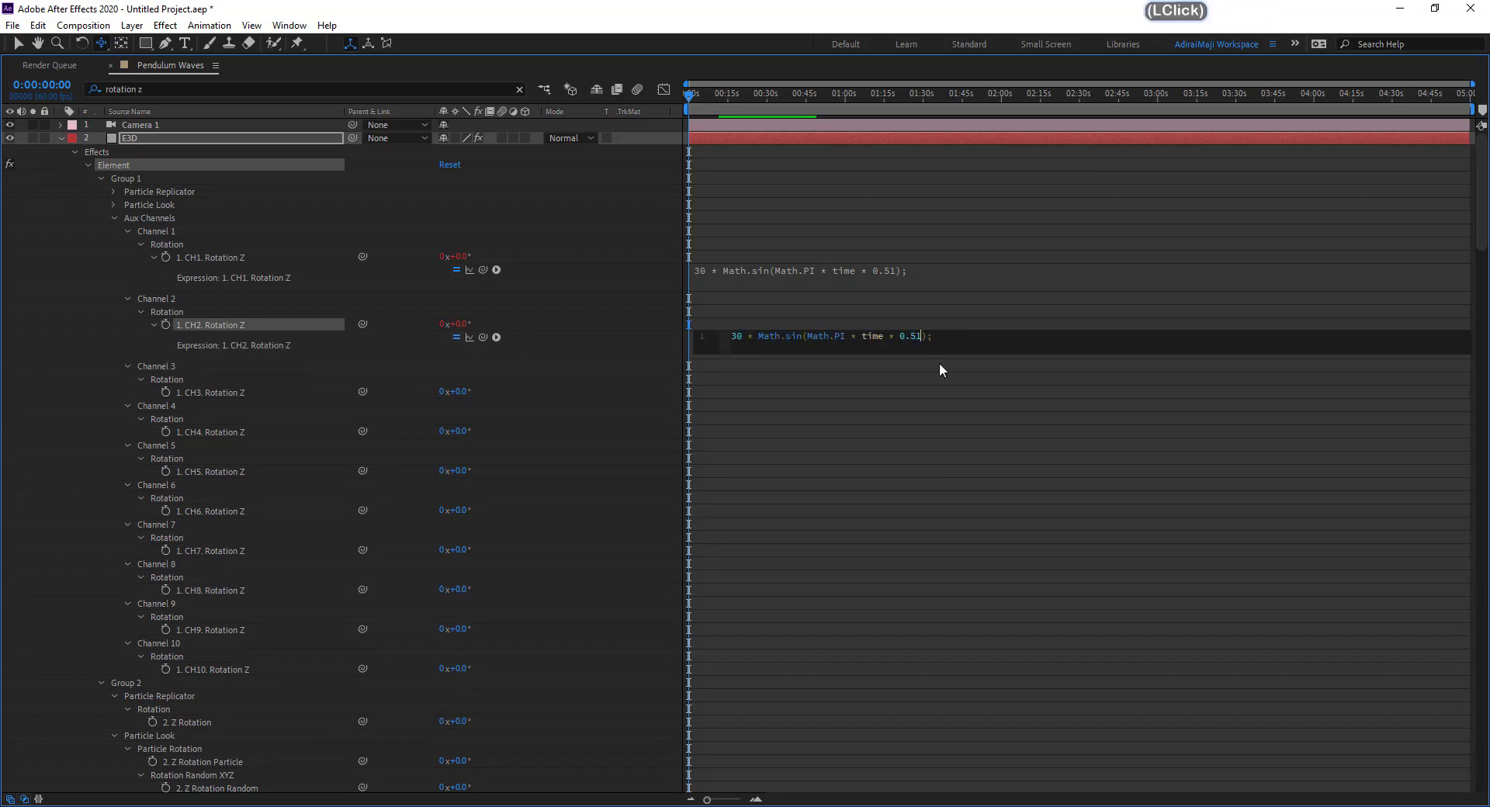
{"action": "key", "text": "BackSpace"}
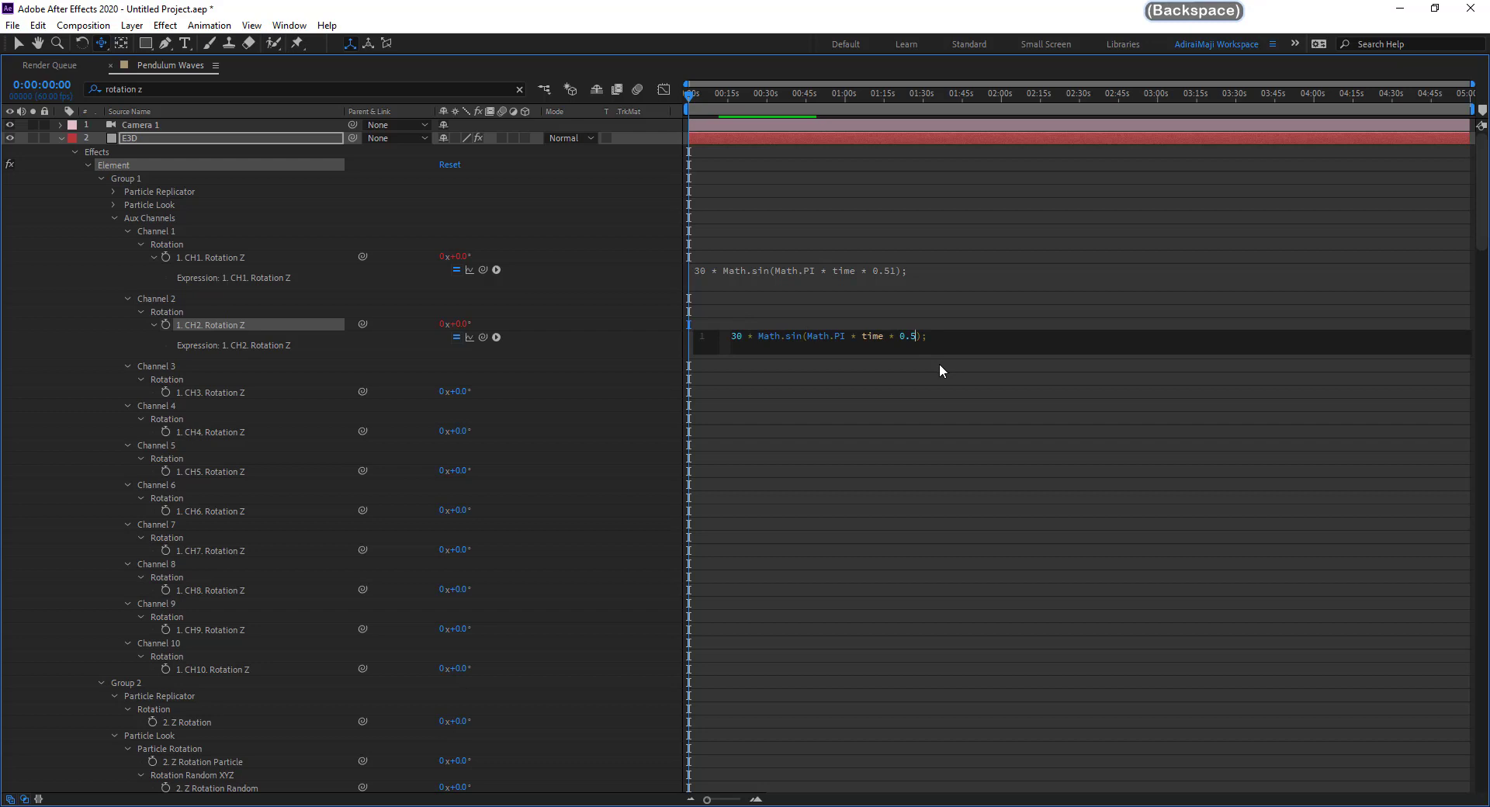
{"action": "type", "text": "2"}
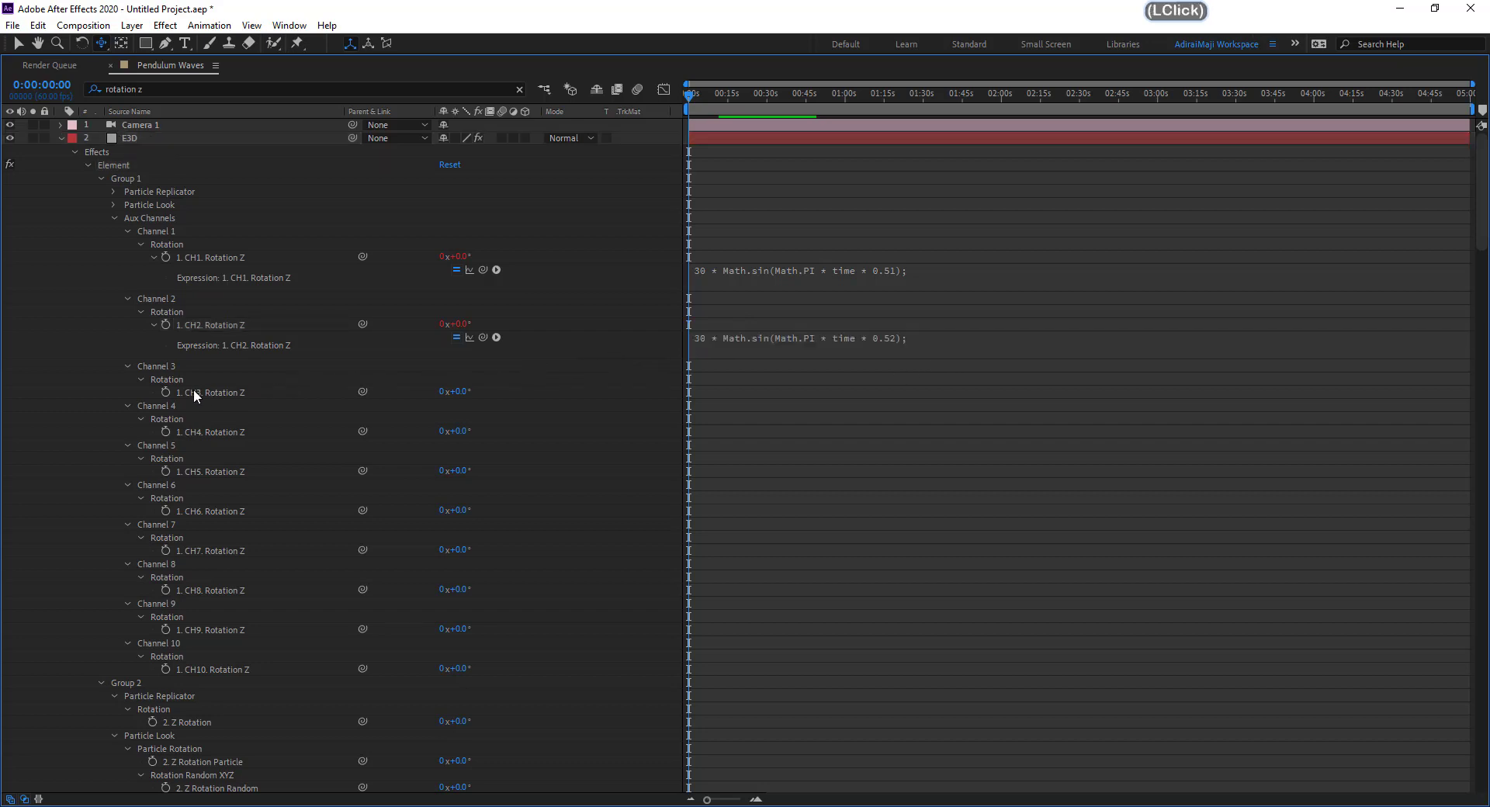
Paste the copied expression onto Channel 3's Rotation Z and change its time multiplier to 0.53
{"action": "left_click", "coordinate": [166, 392], "text": "alt"}
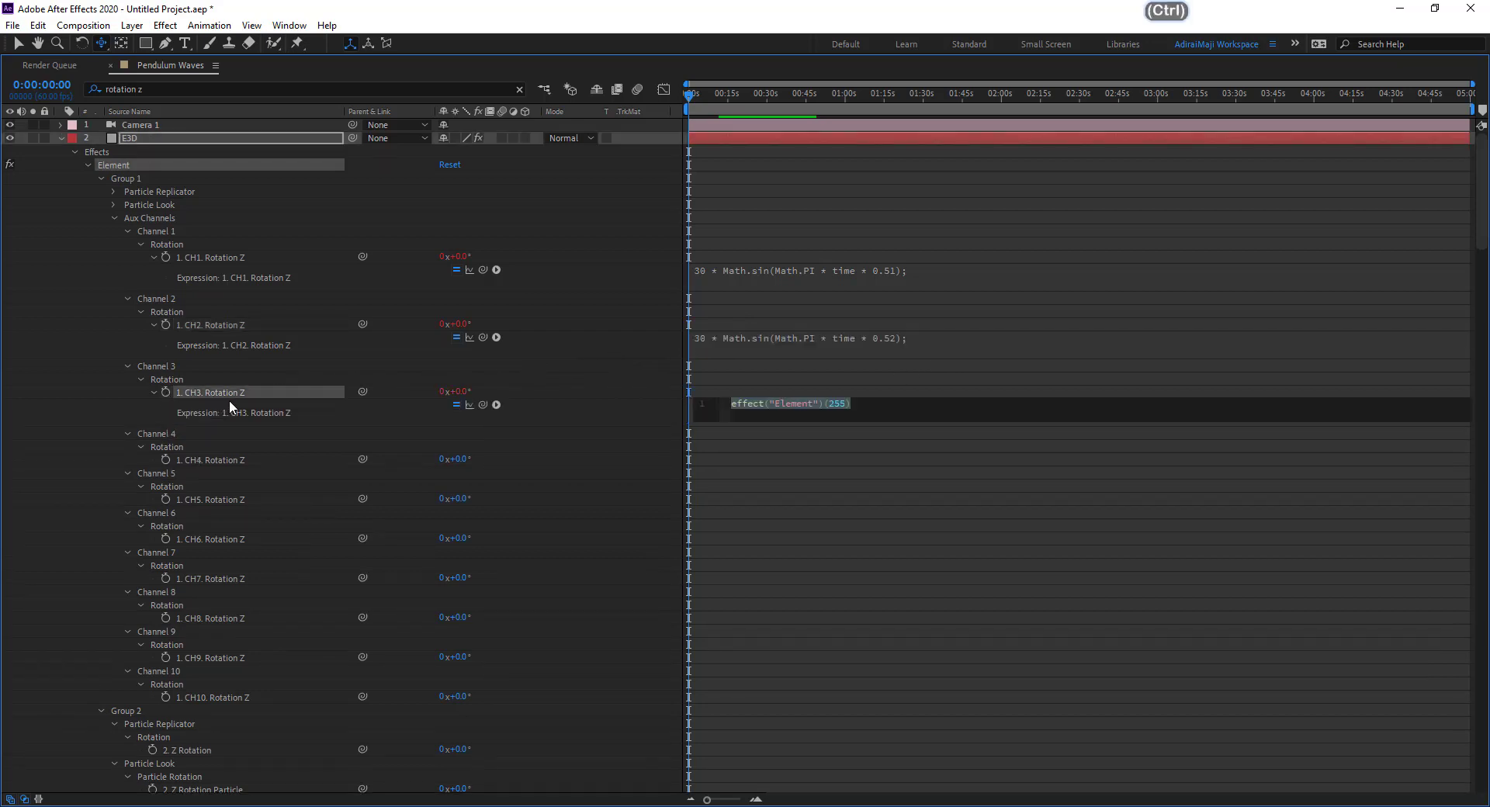
{"action": "key", "text": "ctrl+v"}
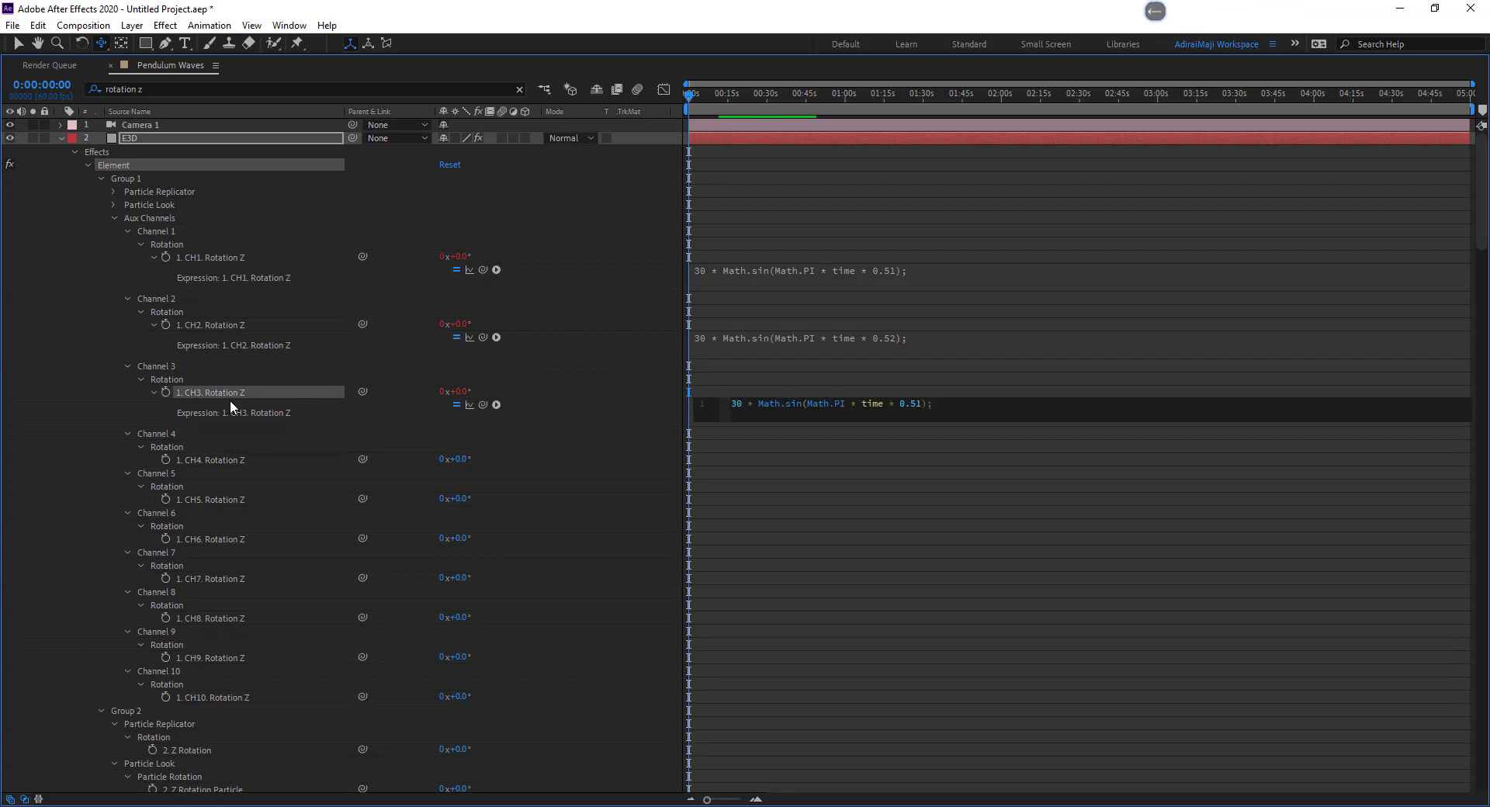
{"action": "key", "text": "BackSpace"}
{"action": "type", "text": "3"}
Paste the copied expression onto Channel 4's Rotation Z and change its time multiplier to 0.54
{"action": "left_click", "coordinate": [166, 460], "text": "alt"}
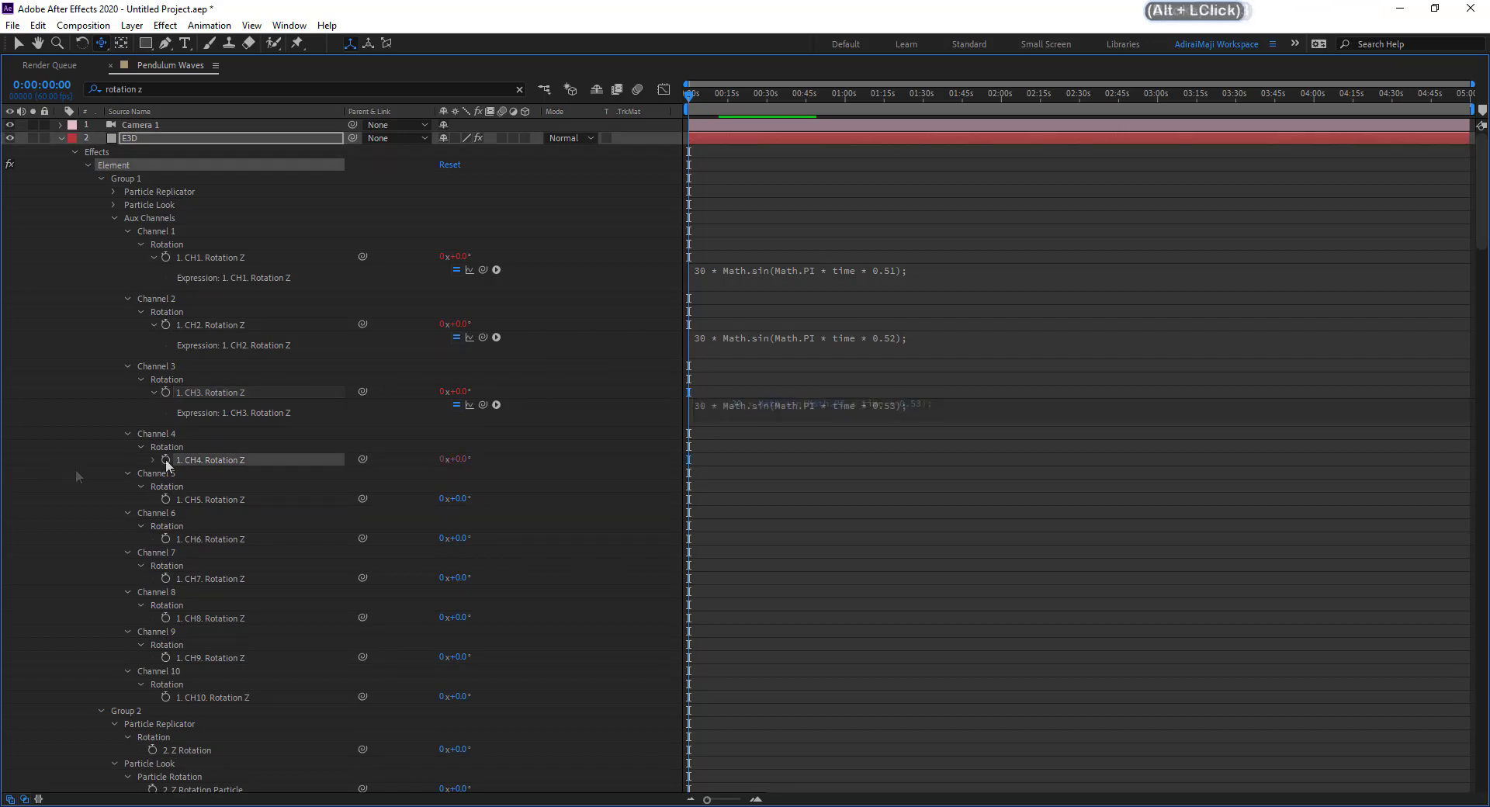
{"action": "key", "text": "ctrl+z"}
{"action": "left_click", "coordinate": [790, 410]}
{"action": "left_click", "coordinate": [790, 471]}
{"action": "key", "text": "ctrl+v"}
{"action": "type", "text": "4"}
{"action": "left_click", "coordinate": [569, 492]}
Paste the copied expression onto Channel 5's Rotation Z and change its time multiplier to 0.55
{"action": "left_click", "coordinate": [166, 528], "text": "alt"}
{"action": "key", "text": "ctrl+v"}
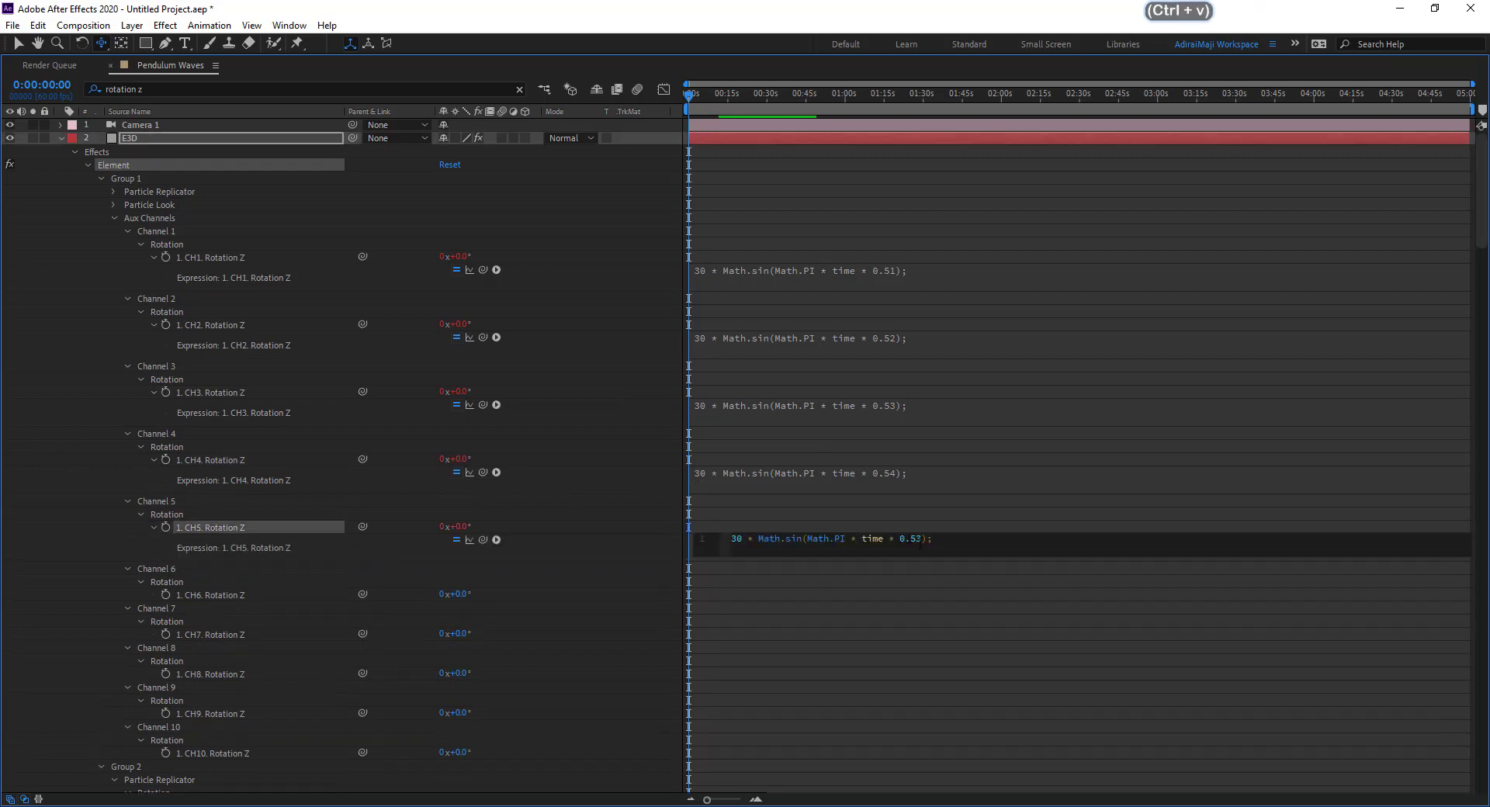
{"action": "type", "text": "5"}
Paste the copied expression onto Channel 6's Rotation Z and change its time multiplier to 0.56
{"action": "left_click", "coordinate": [166, 595], "text": "alt"}
{"action": "key", "text": "ctrl+v"}
{"action": "key", "text": "BackSpace"}
{"action": "type", "text": "6"}
{"action": "left_click", "coordinate": [54, 611]}
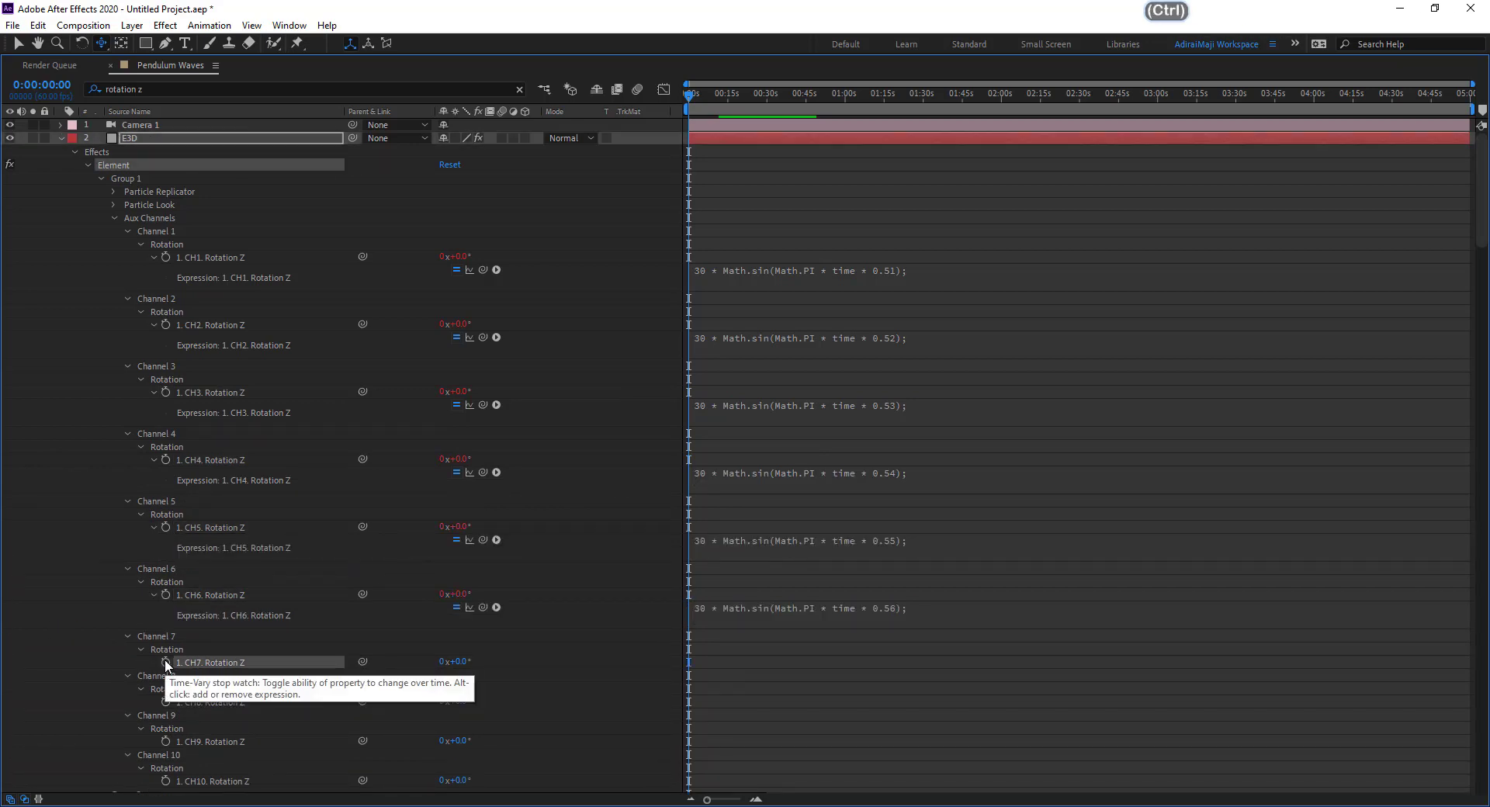
Paste the copied expression onto Channel 7's Rotation Z and change its time multiplier to 0.57
{"action": "left_click", "coordinate": [166, 663], "text": "alt"}
{"action": "key", "text": "ctrl+v"}
{"action": "key", "text": "BackSpace"}
{"action": "type", "text": "7"}
{"action": "left_click", "coordinate": [569, 679]}
Paste the copied expression onto Channel 8's Rotation Z and change its time multiplier to 0.58
{"action": "scroll", "coordinate": [569, 679], "scroll_direction": "down", "scroll_amount": 2}
{"action": "left_click", "coordinate": [166, 651], "text": "alt"}
{"action": "key", "text": "ctrl+v"}
{"action": "type", "text": "8"}
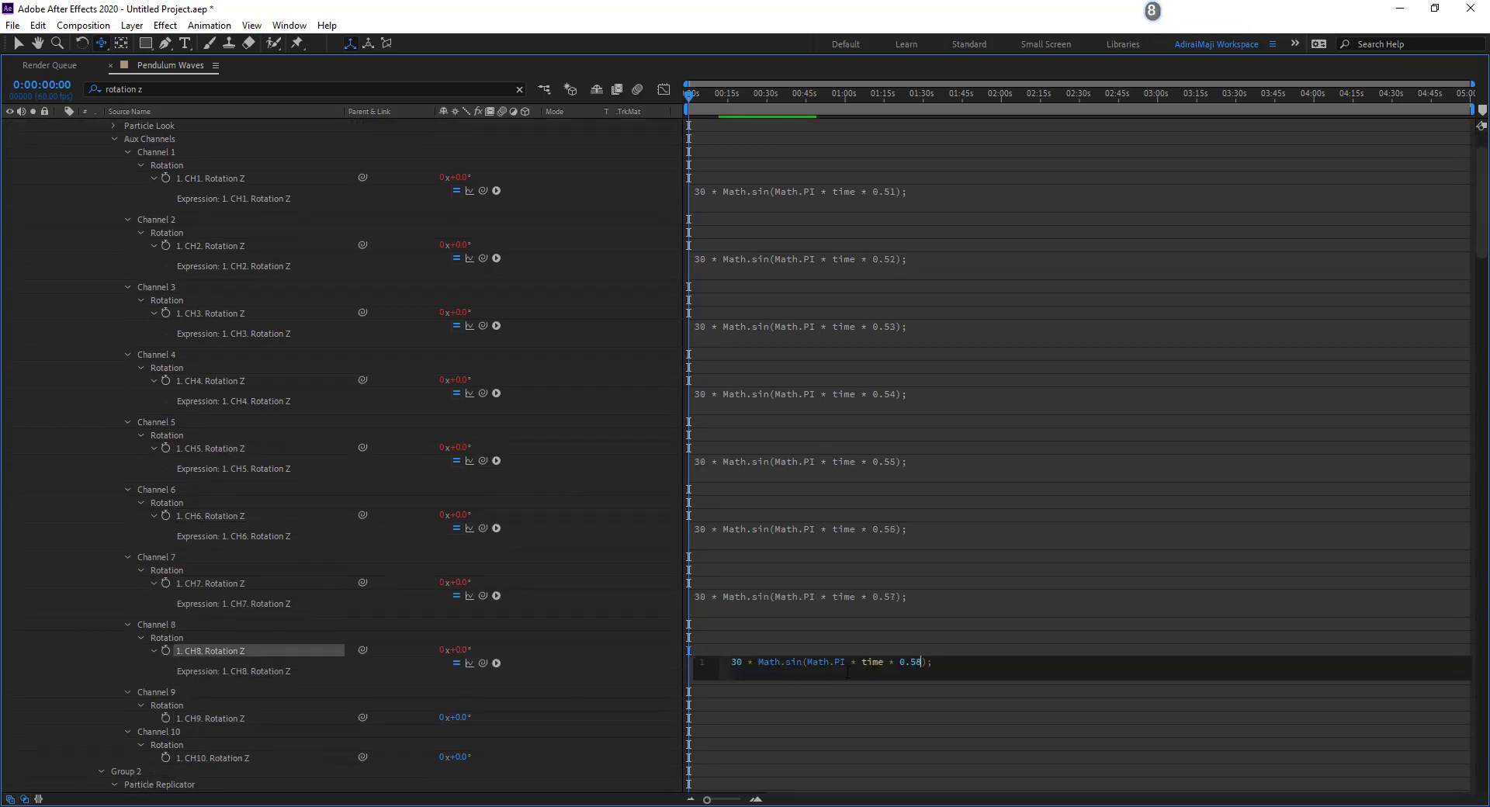
Paste the copied expression onto Channel 9's Rotation Z and change its time multiplier to 0.59
{"action": "left_click", "coordinate": [166, 718], "text": "alt"}
{"action": "key", "text": "ctrl+v"}
{"action": "type", "text": "9"}
{"action": "left_click", "coordinate": [282, 724]}
Paste the copied expression onto Channel 10's Rotation Z and change its time multiplier to 0.60
{"action": "scroll", "coordinate": [233, 699], "scroll_direction": "down", "scroll_amount": 3}
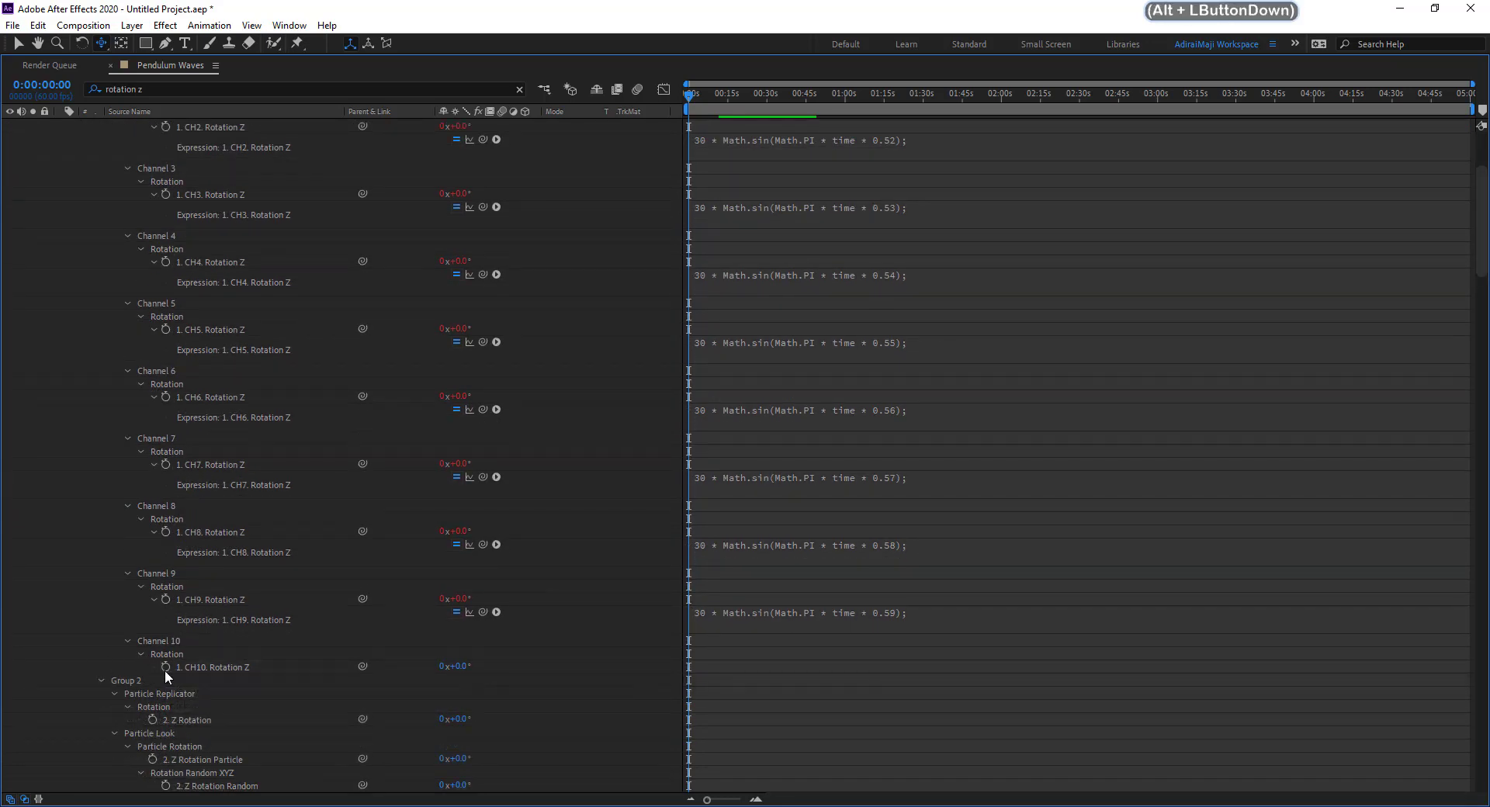
{"action": "left_click", "coordinate": [165, 668], "text": "alt"}
{"action": "key", "text": "ctrl+v"}
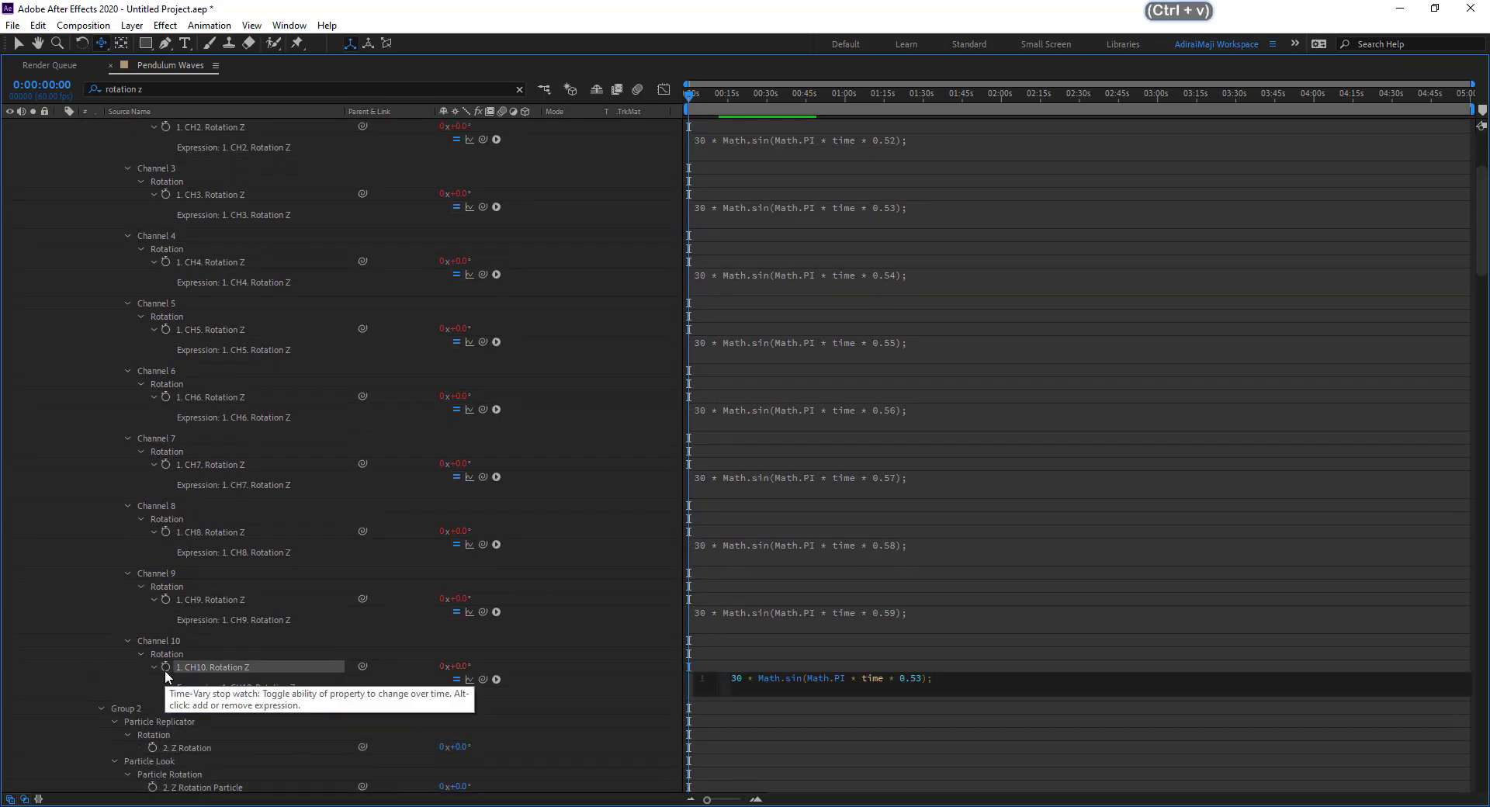
{"action": "key", "text": "Left"}
{"action": "key", "text": "Left"}
{"action": "key", "text": "BackSpace"}
{"action": "key", "text": "BackSpace"}
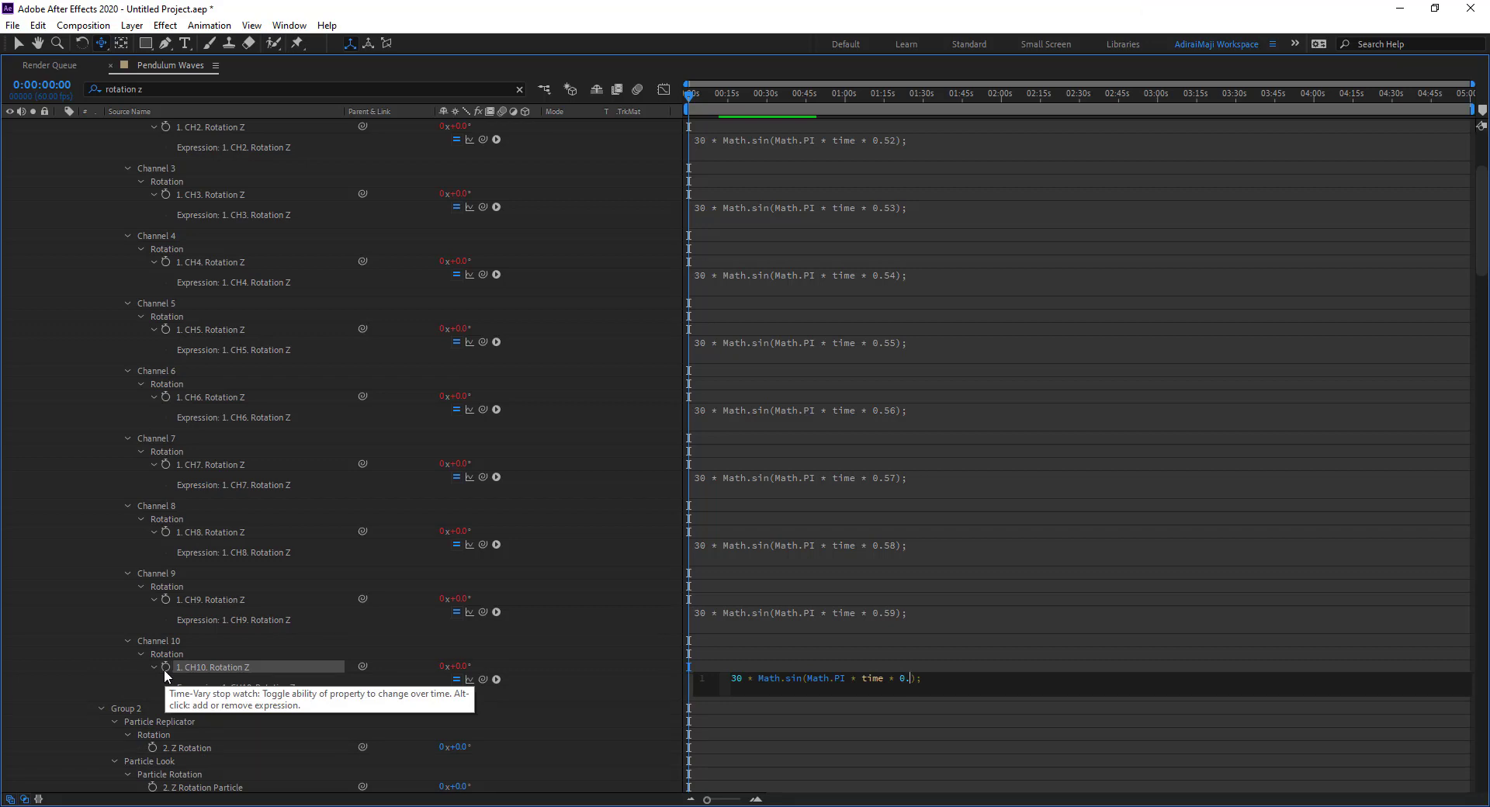
{"action": "type", "text": "60"}
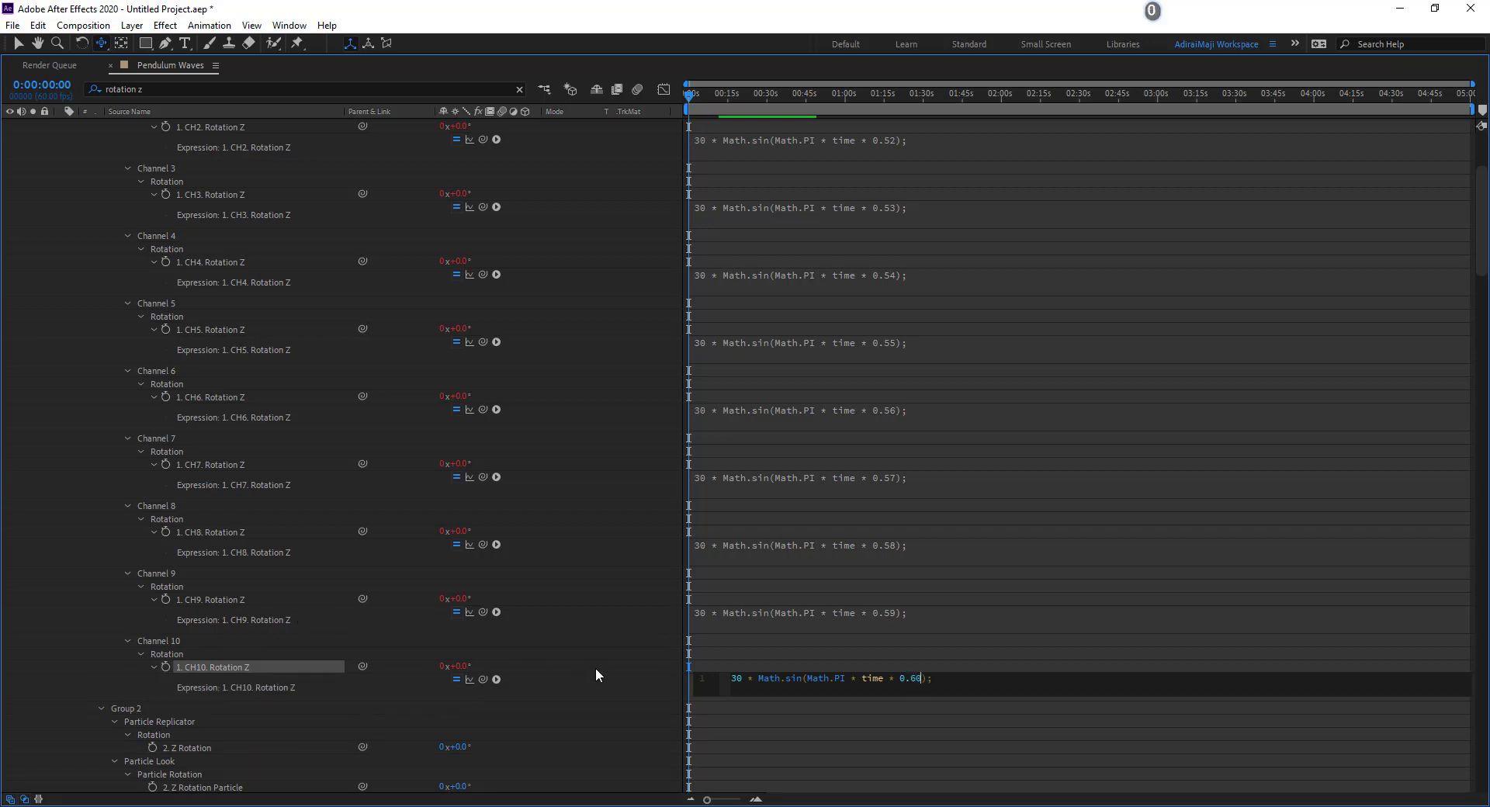
{"action": "left_click", "coordinate": [596, 669]}
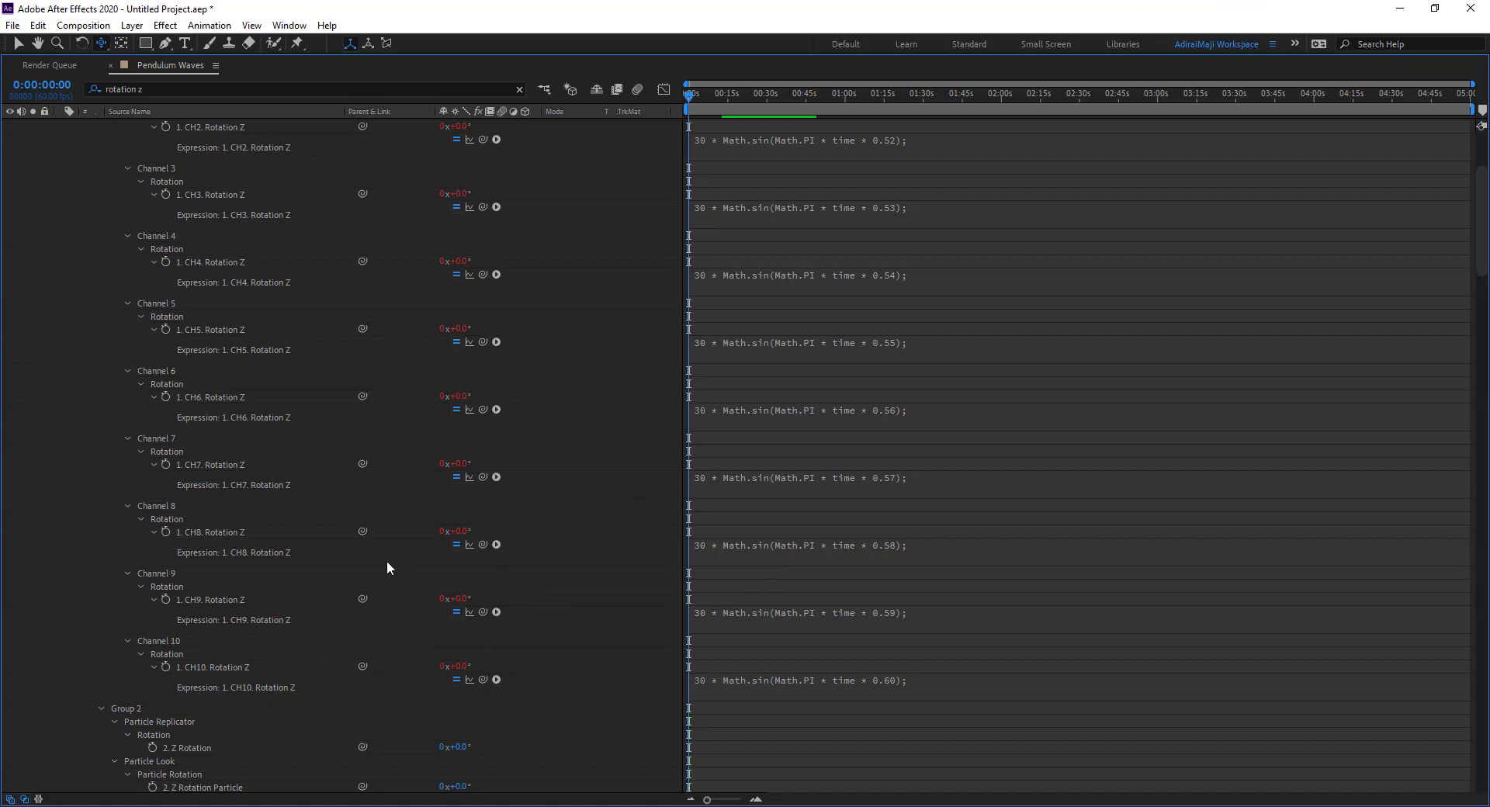
Restore the full workspace, preview the pendulum animation and scrub forward to about 0:03:19:51
{"action": "key", "text": "grave"}
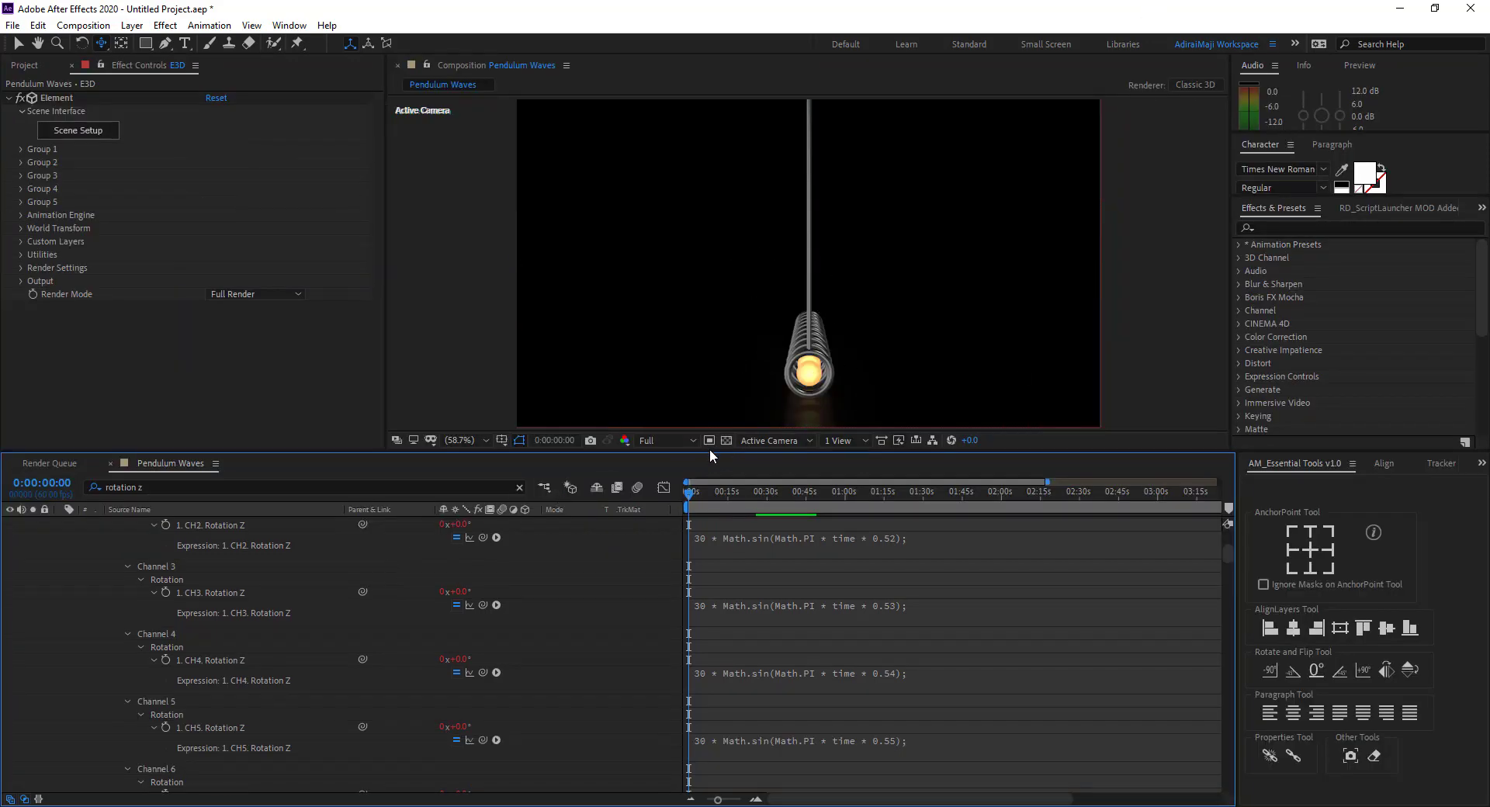
{"action": "key", "text": "space"}
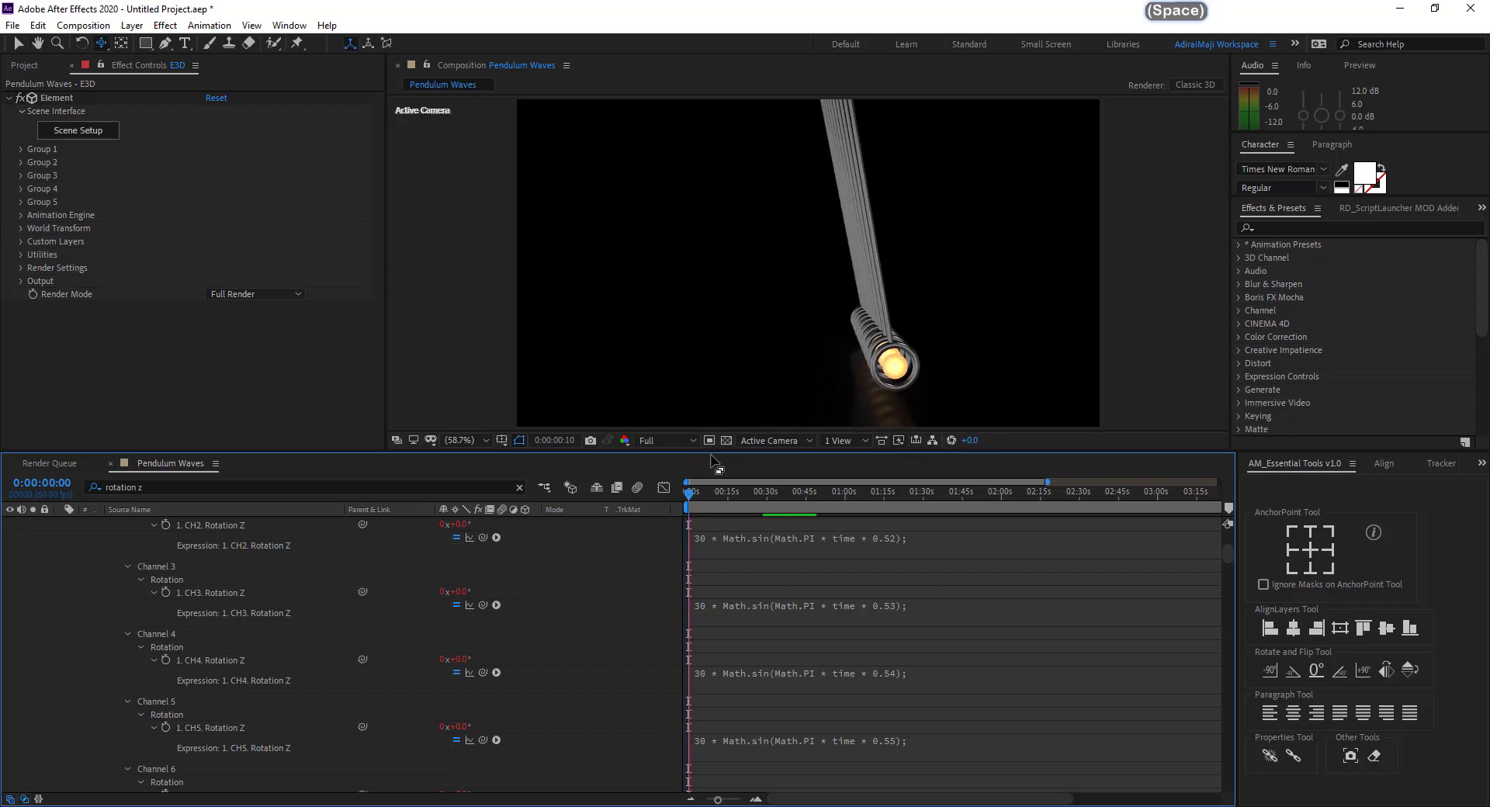
{"action": "left_click_drag", "start_coordinate": [705, 497], "coordinate": [1174, 495]}
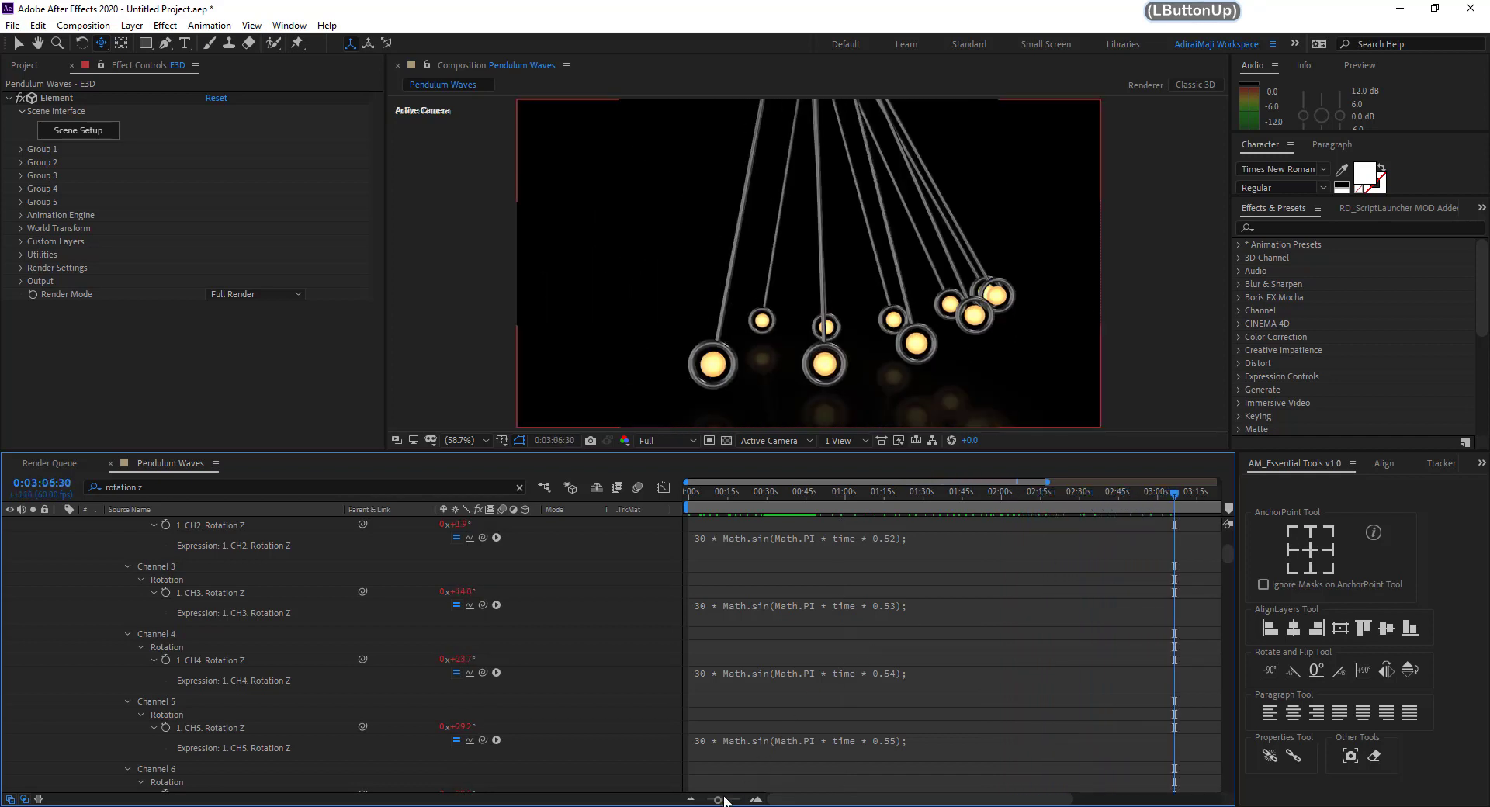
{"action": "left_click_drag", "start_coordinate": [724, 800], "coordinate": [707, 800]}
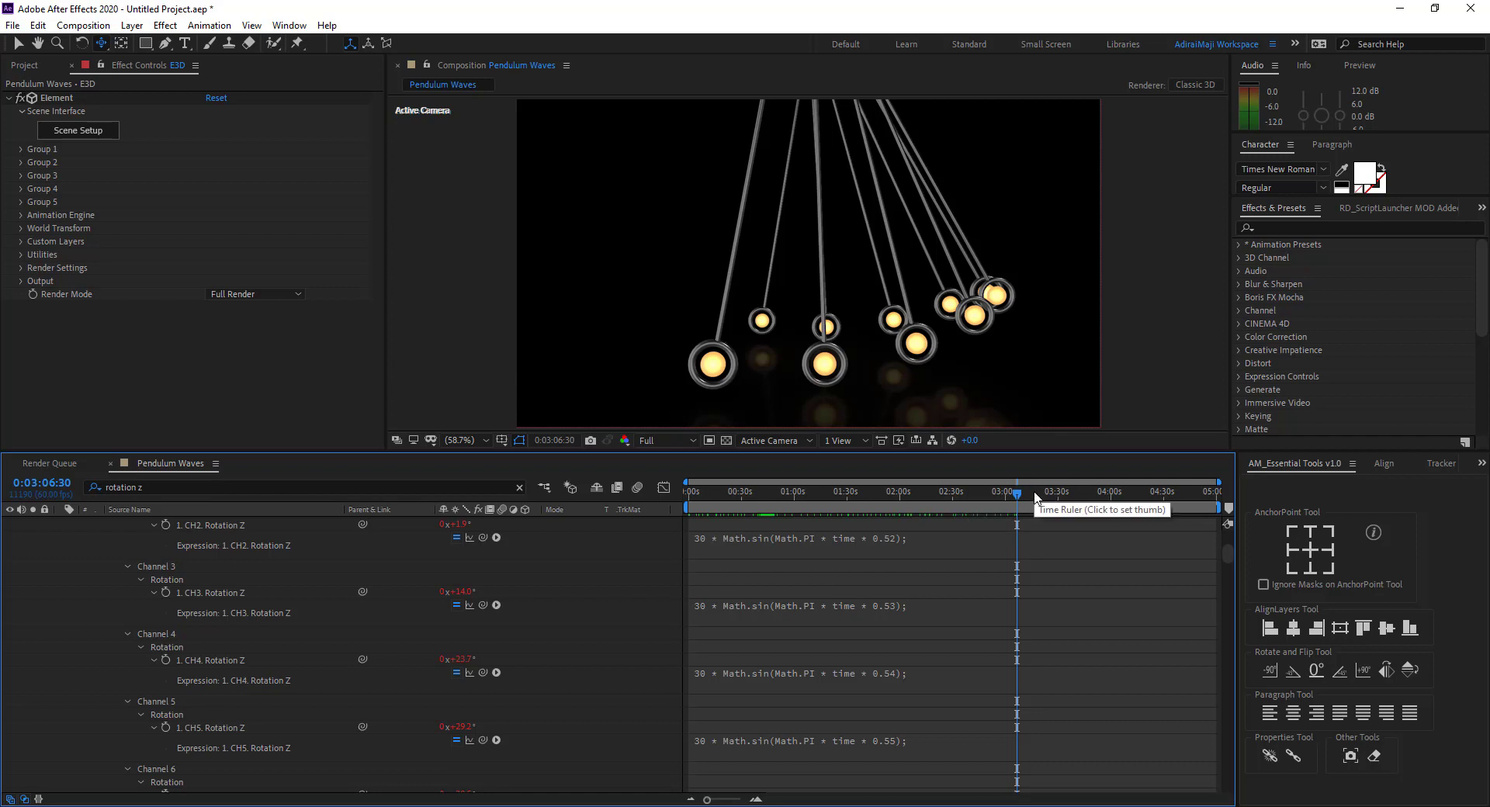
{"action": "mouse_move", "coordinate": [1036, 497]}
{"action": "left_mouse_down"}
{"action": "mouse_move", "coordinate": [1188, 487]}
{"action": "mouse_move", "coordinate": [707, 496]}
{"action": "mouse_move", "coordinate": [980, 481]}
{"action": "mouse_move", "coordinate": [863, 490]}
{"action": "mouse_move", "coordinate": [923, 509]}
{"action": "mouse_move", "coordinate": [973, 507]}
{"action": "mouse_move", "coordinate": [937, 486]}
{"action": "mouse_move", "coordinate": [1040, 500]}
{"action": "left_mouse_up"}
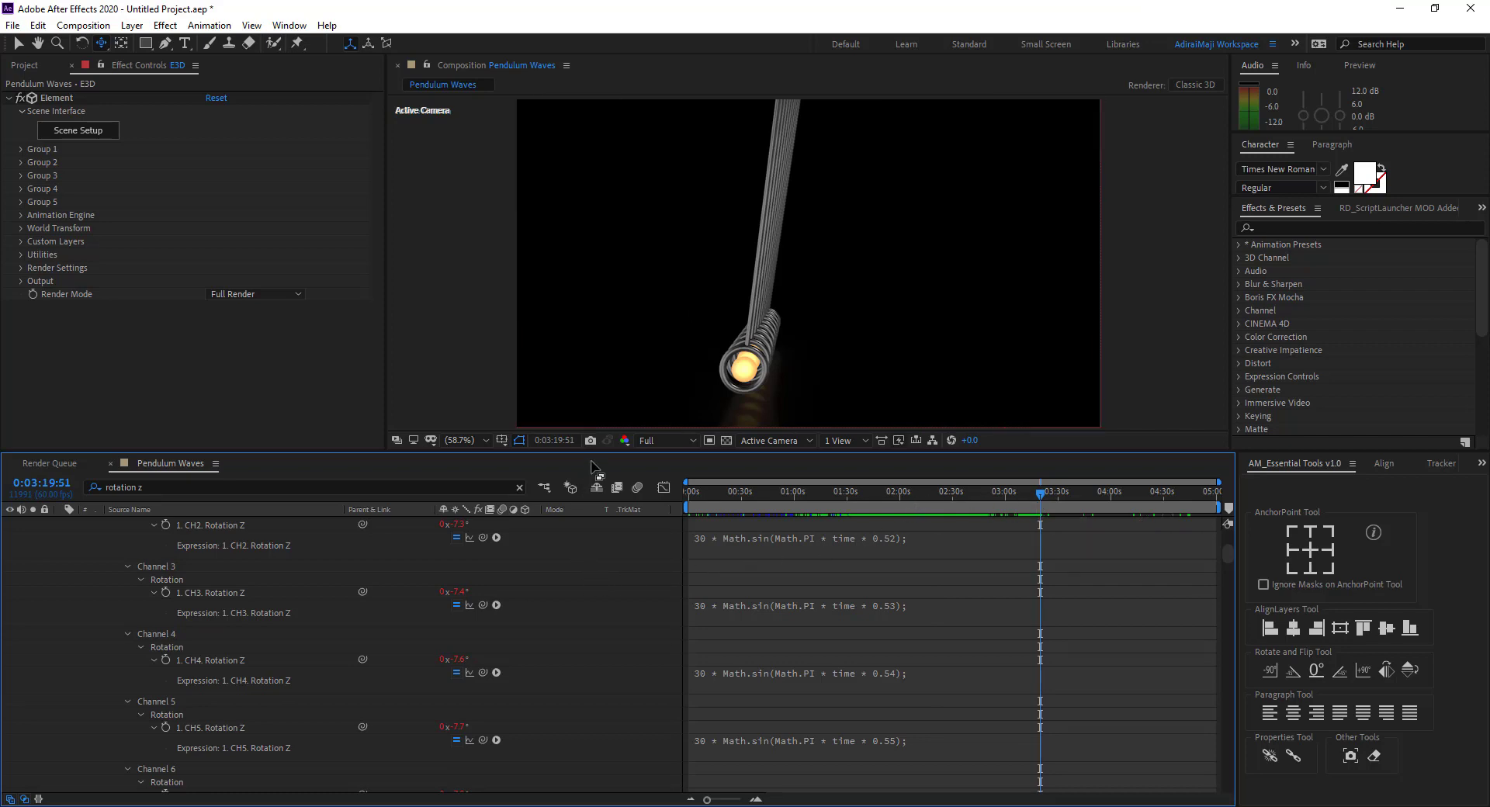
Step frame by frame to 0:03:20:00 while checking the channels' Rotation Z values for the point where the swing cycle closes
{"action": "left_click_drag", "start_coordinate": [597, 453], "coordinate": [612, 288]}
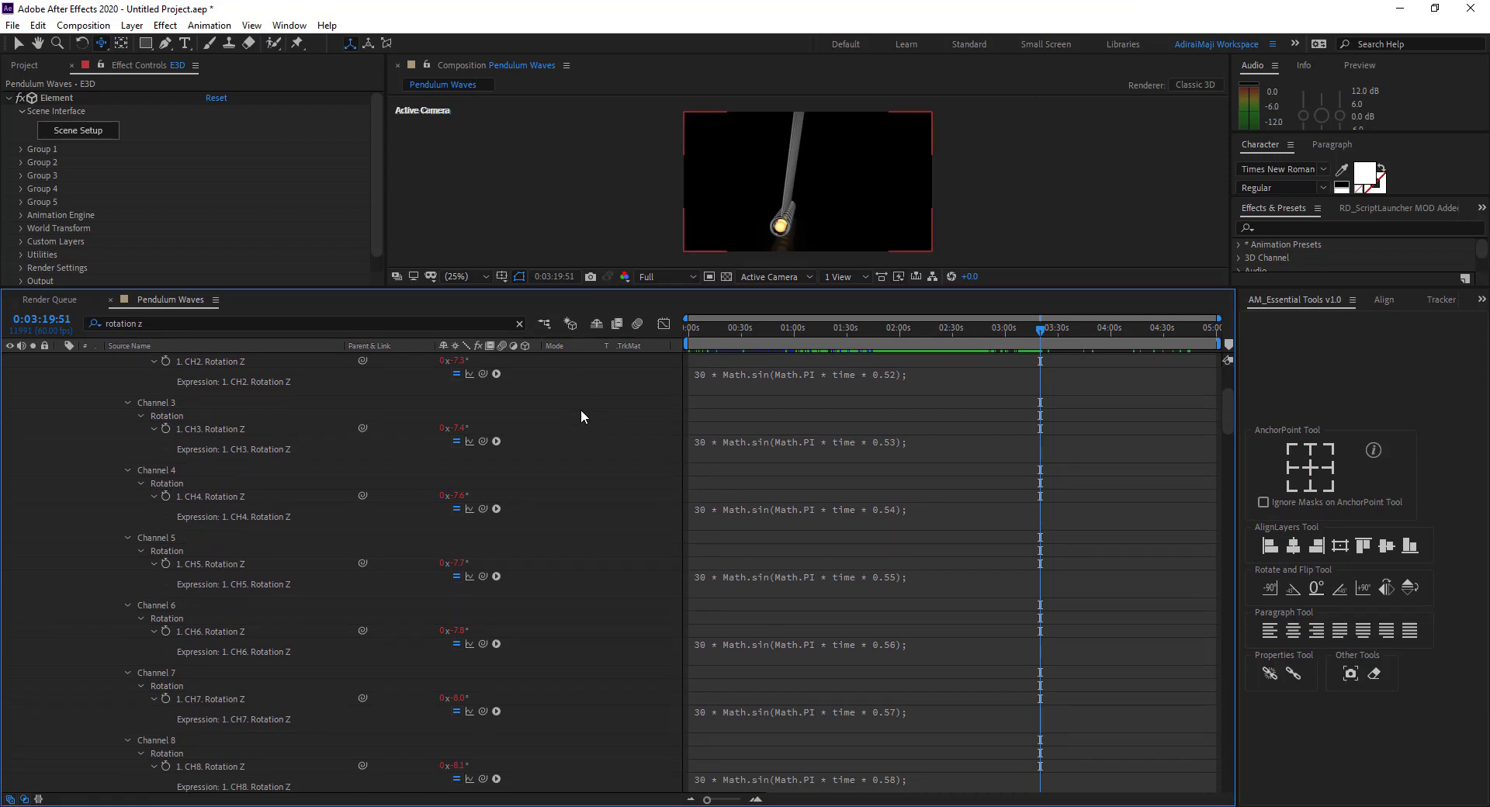
{"action": "key", "text": "PageDown"}
{"action": "key", "text": "PageDown"}
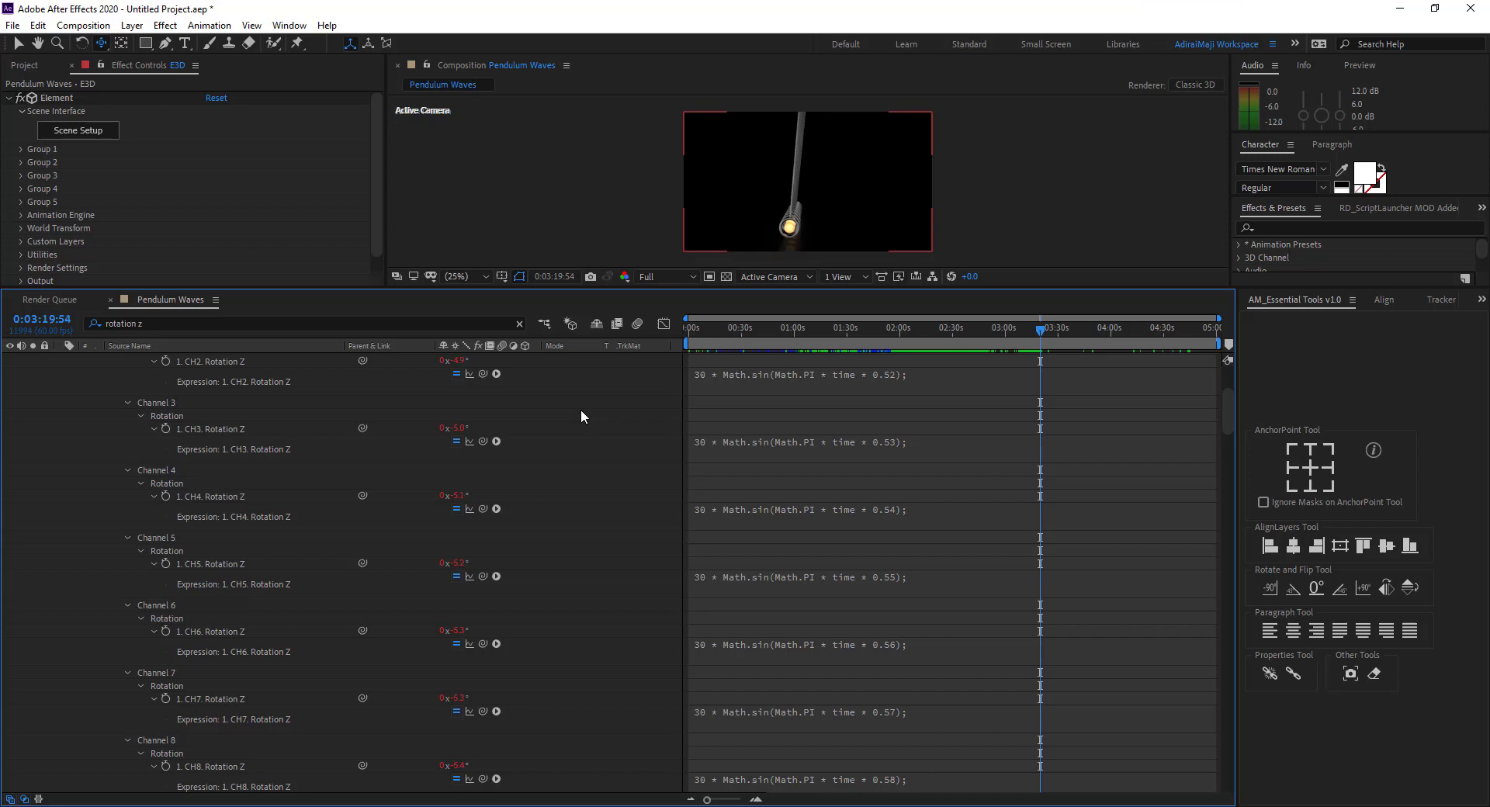
{"action": "key", "text": "ctrl"}
{"action": "key", "text": "ctrl+Right"}
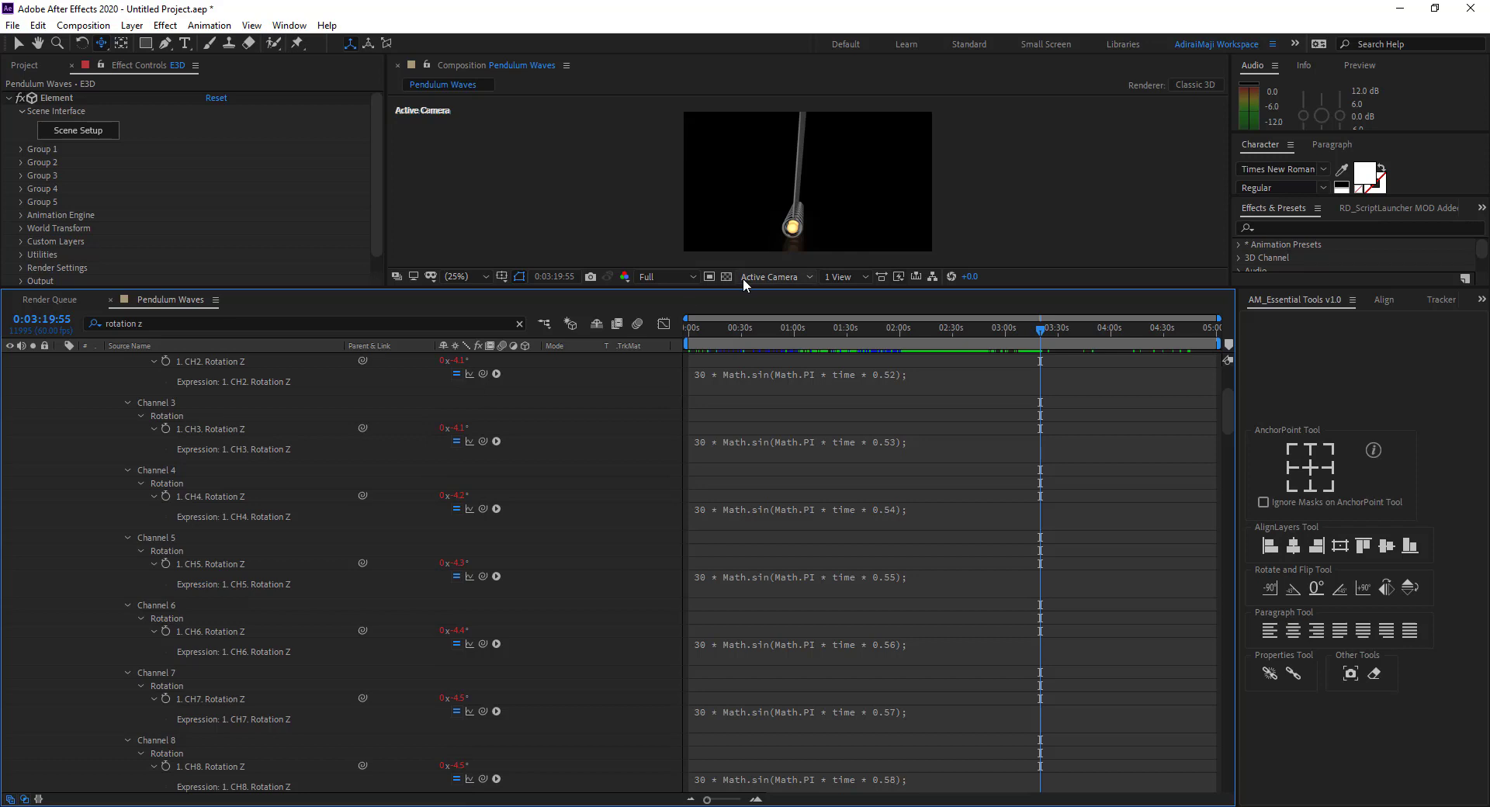
{"action": "key", "text": "ctrl"}
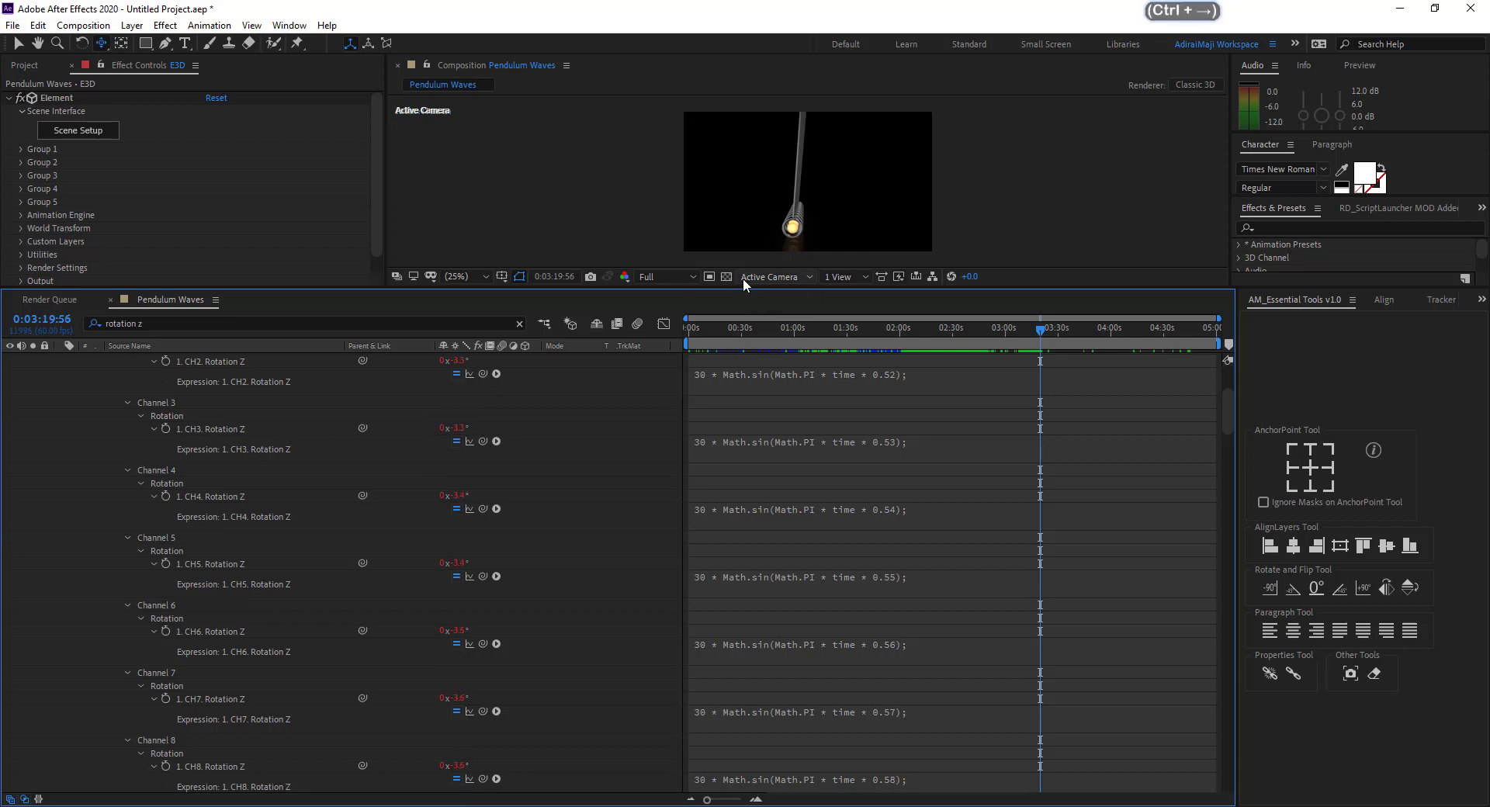
{"action": "key", "text": "ctrl+Right"}
{"action": "key", "text": "ctrl+Right"}
{"action": "key", "text": "ctrl+Right"}
{"action": "key", "text": "ctrl+Right"}
{"action": "key", "text": "ctrl+Right"}
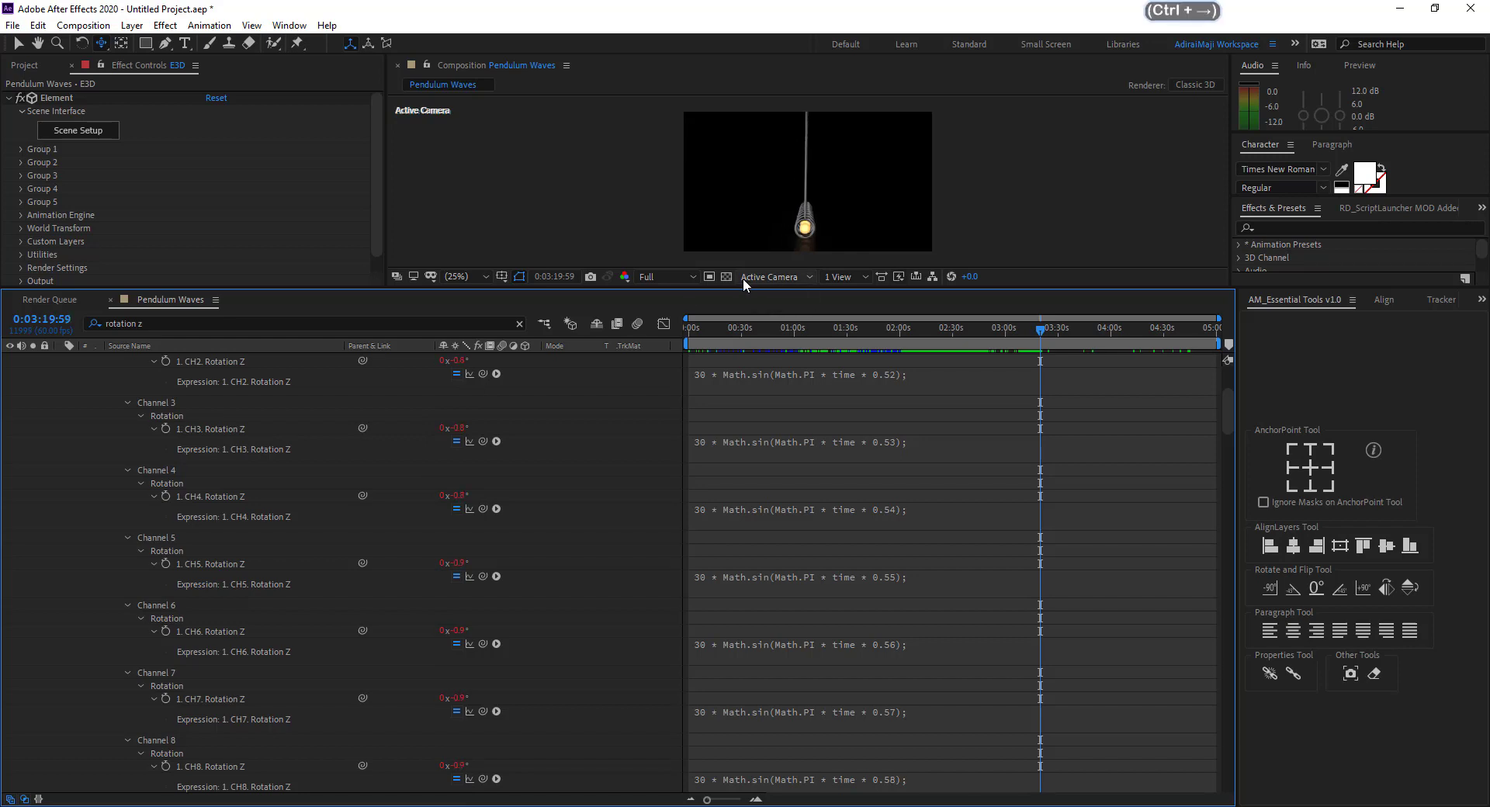
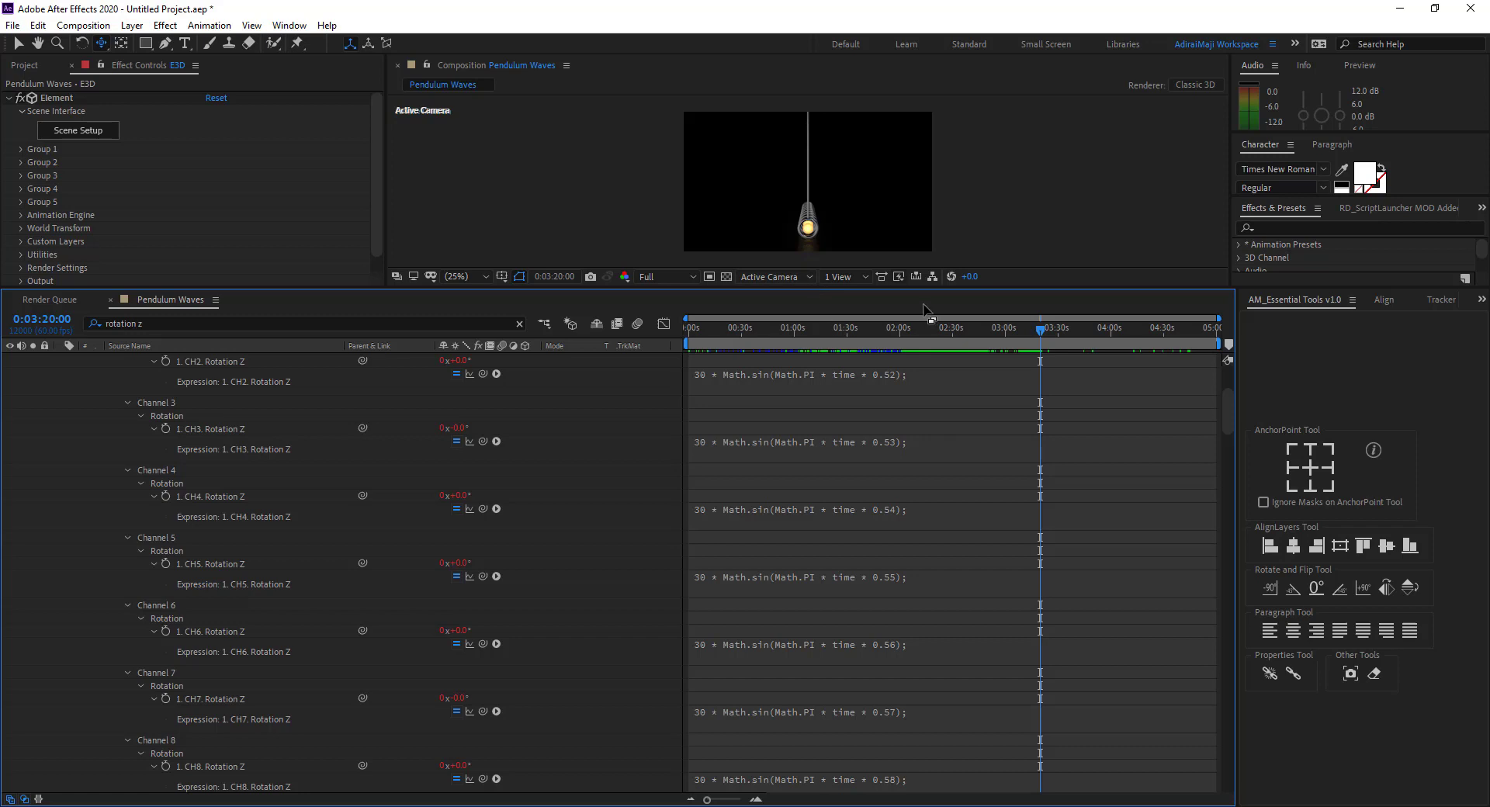
End the work area at 0:03:19:59 and trim the composition to the work area
{"action": "left_click_drag", "start_coordinate": [929, 289], "coordinate": [968, 578]}
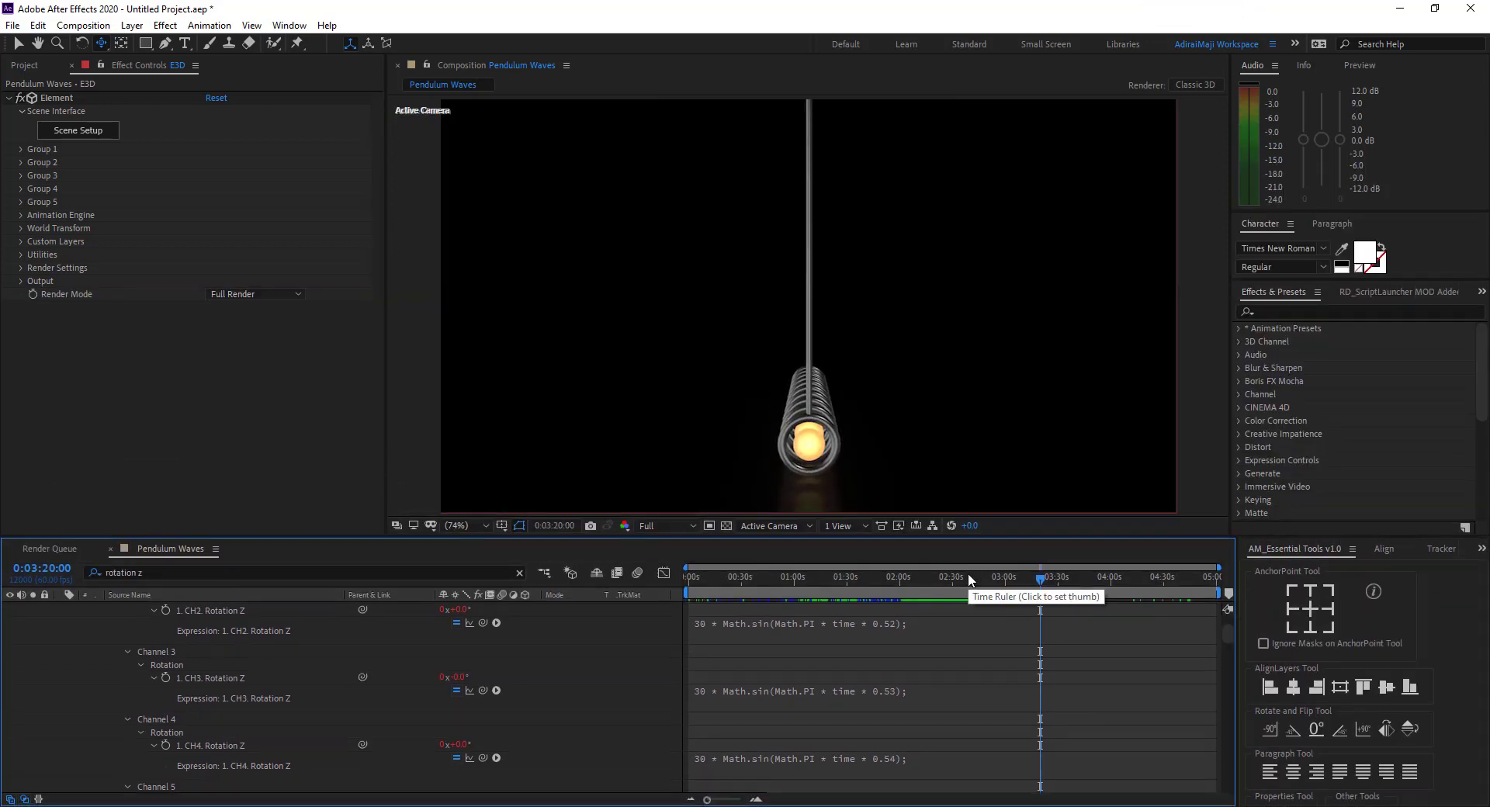
{"action": "key", "text": "ctrl"}
{"action": "key", "text": "ctrl+Left"}
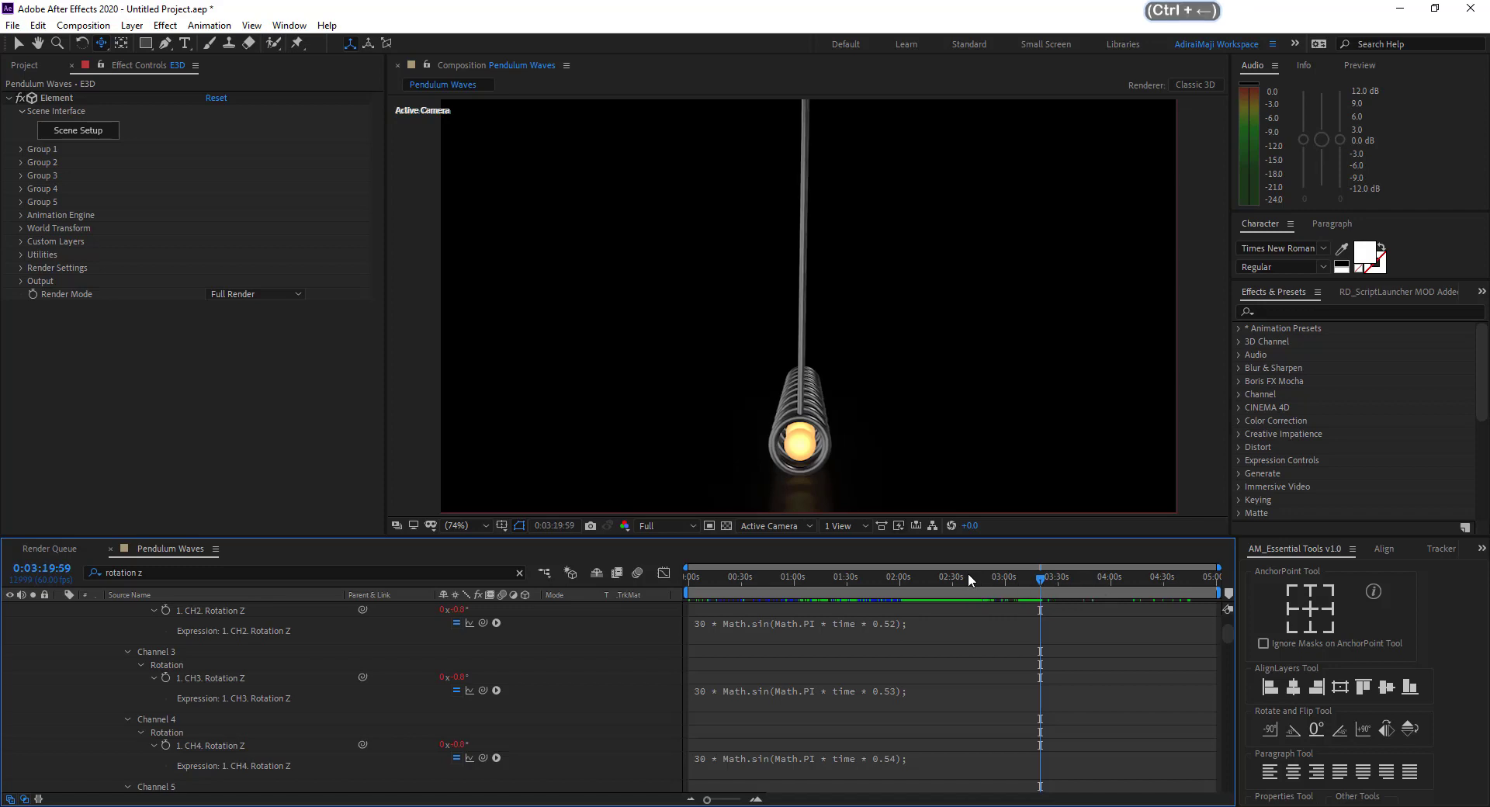
{"action": "right_click", "coordinate": [1018, 592]}
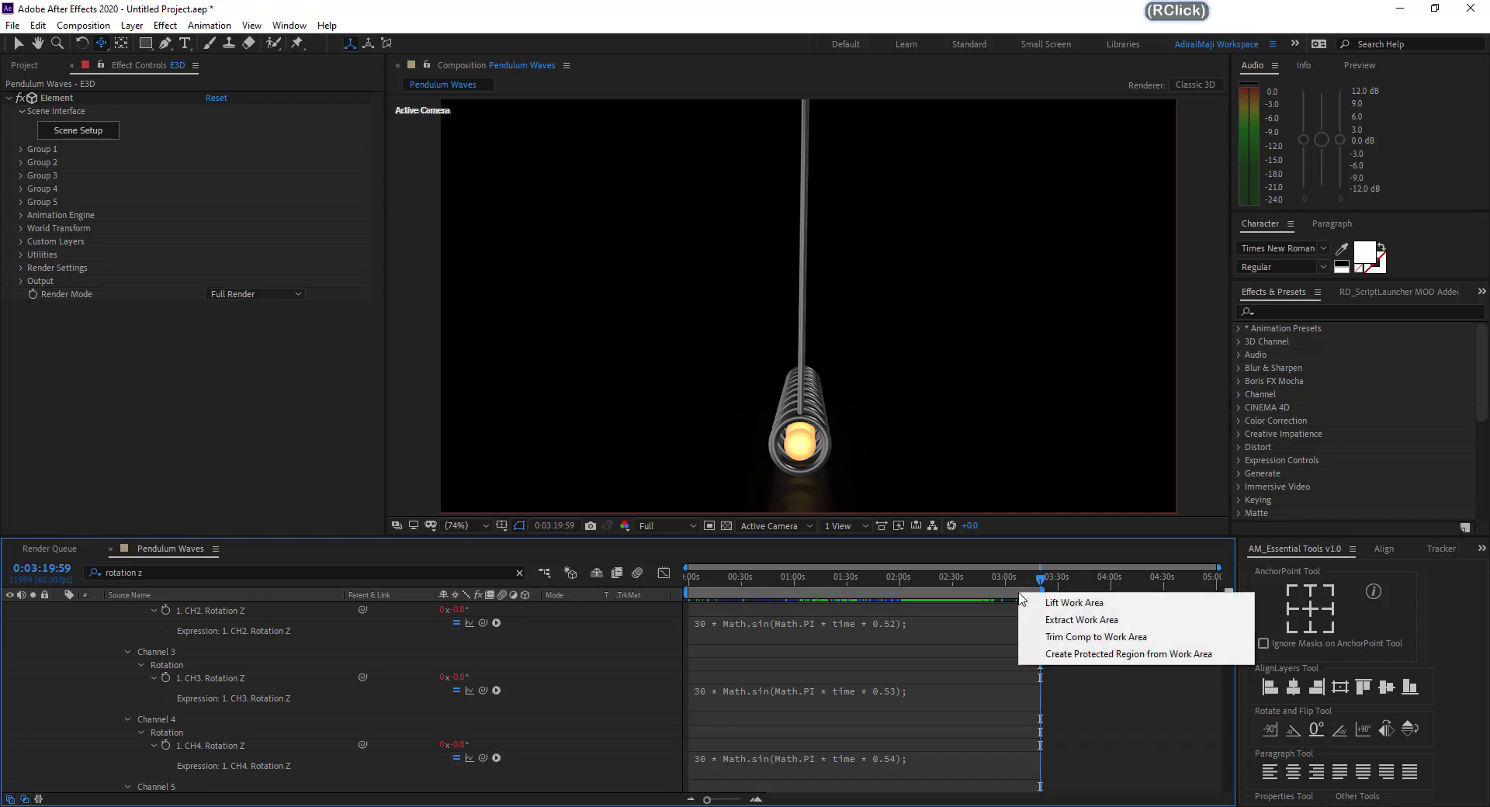
{"action": "left_click", "coordinate": [1054, 635]}
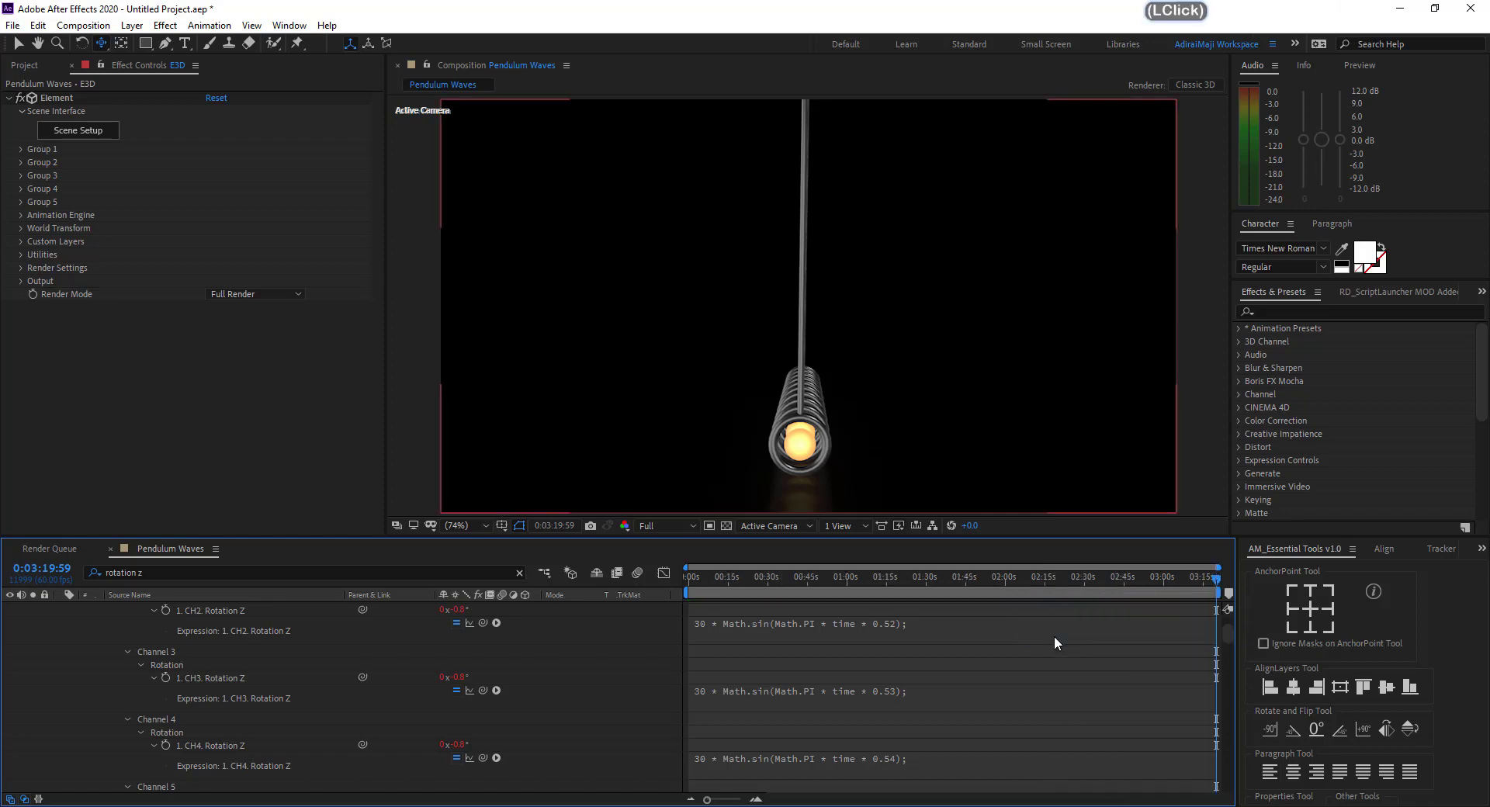
Scrub through the trimmed composition, return to 0:00:00:00 and collapse the E3D layer's properties
{"action": "left_click_drag", "start_coordinate": [807, 576], "coordinate": [441, 658]}
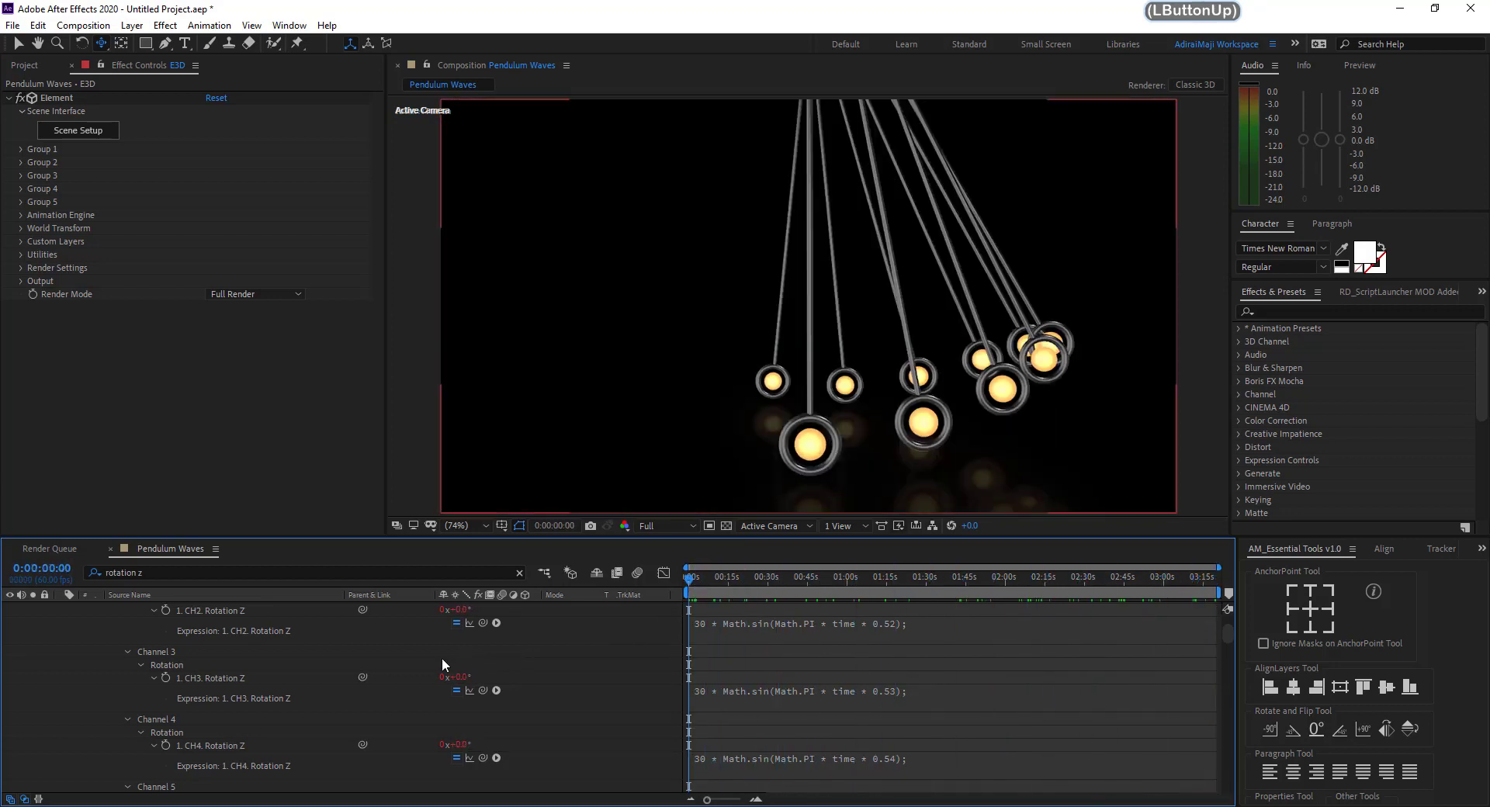
{"action": "scroll", "coordinate": [329, 649], "scroll_direction": "up", "scroll_amount": 3}
{"action": "scroll", "coordinate": [329, 641], "scroll_direction": "up", "scroll_amount": 3}
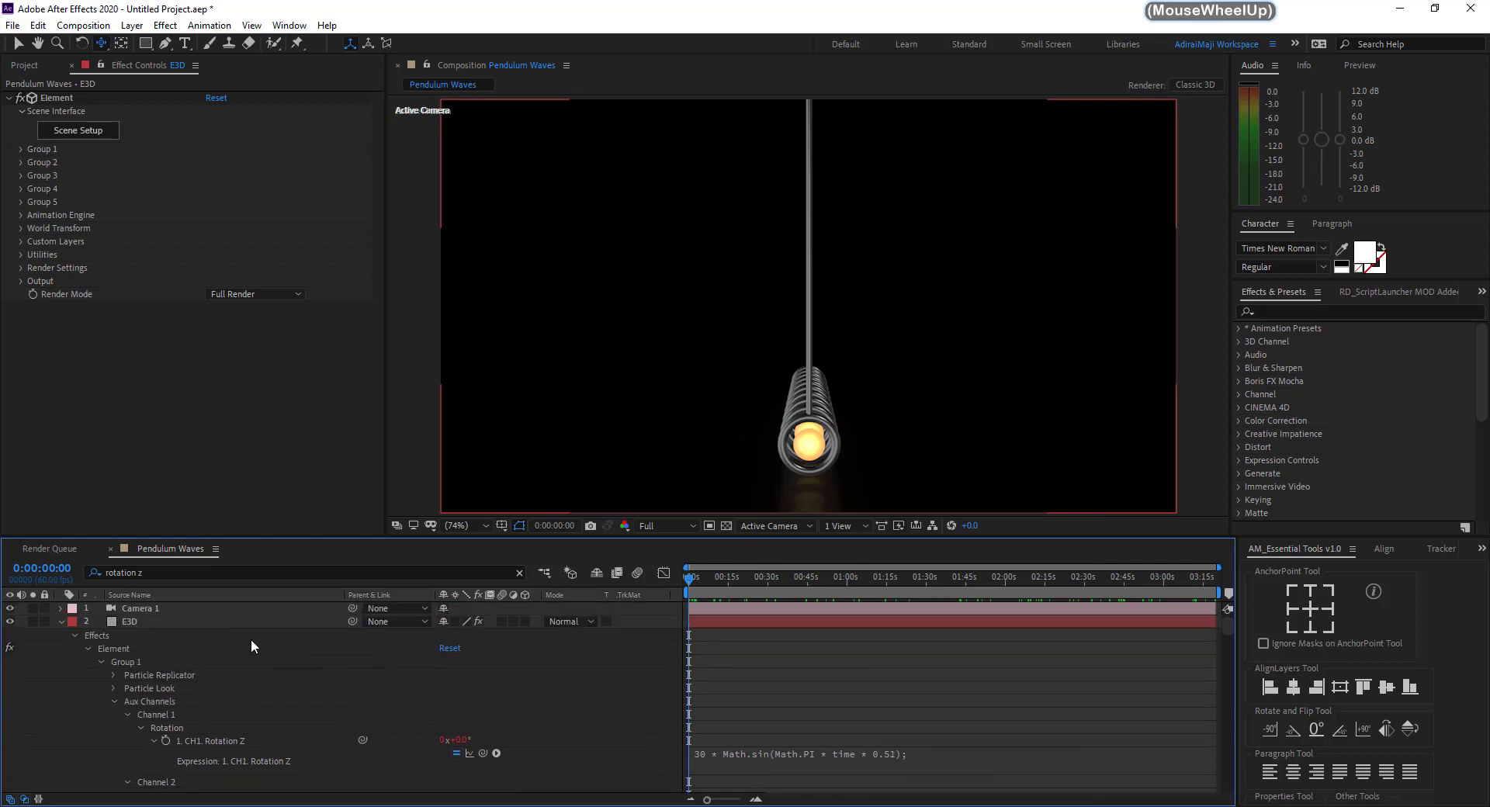
{"action": "left_click", "coordinate": [61, 622]}
{"action": "left_click", "coordinate": [171, 668]}
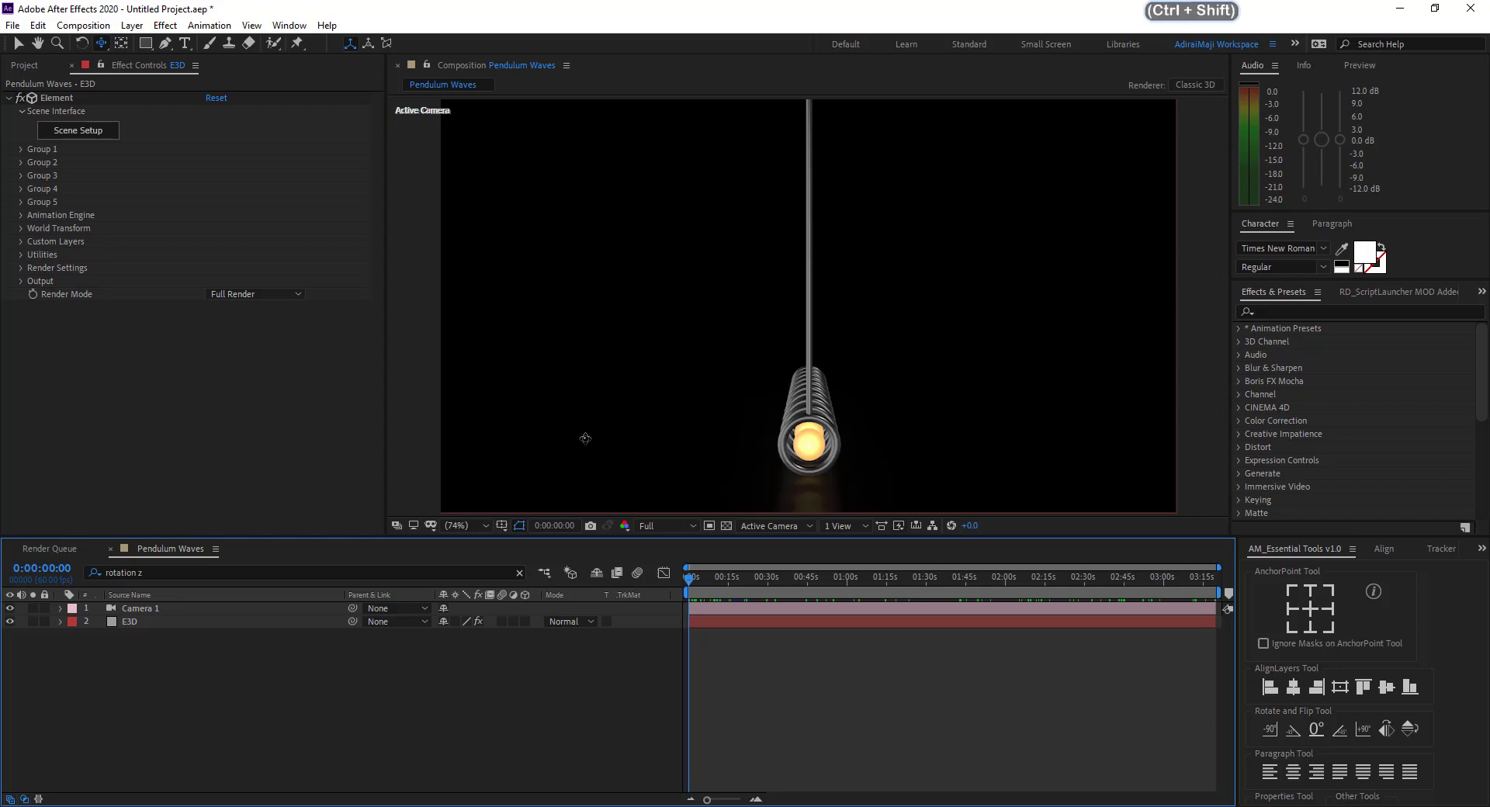
Start a new light layer, set its type to Parallel and its color to red
{"action": "key", "text": "ctrl+shift+alt+l"}
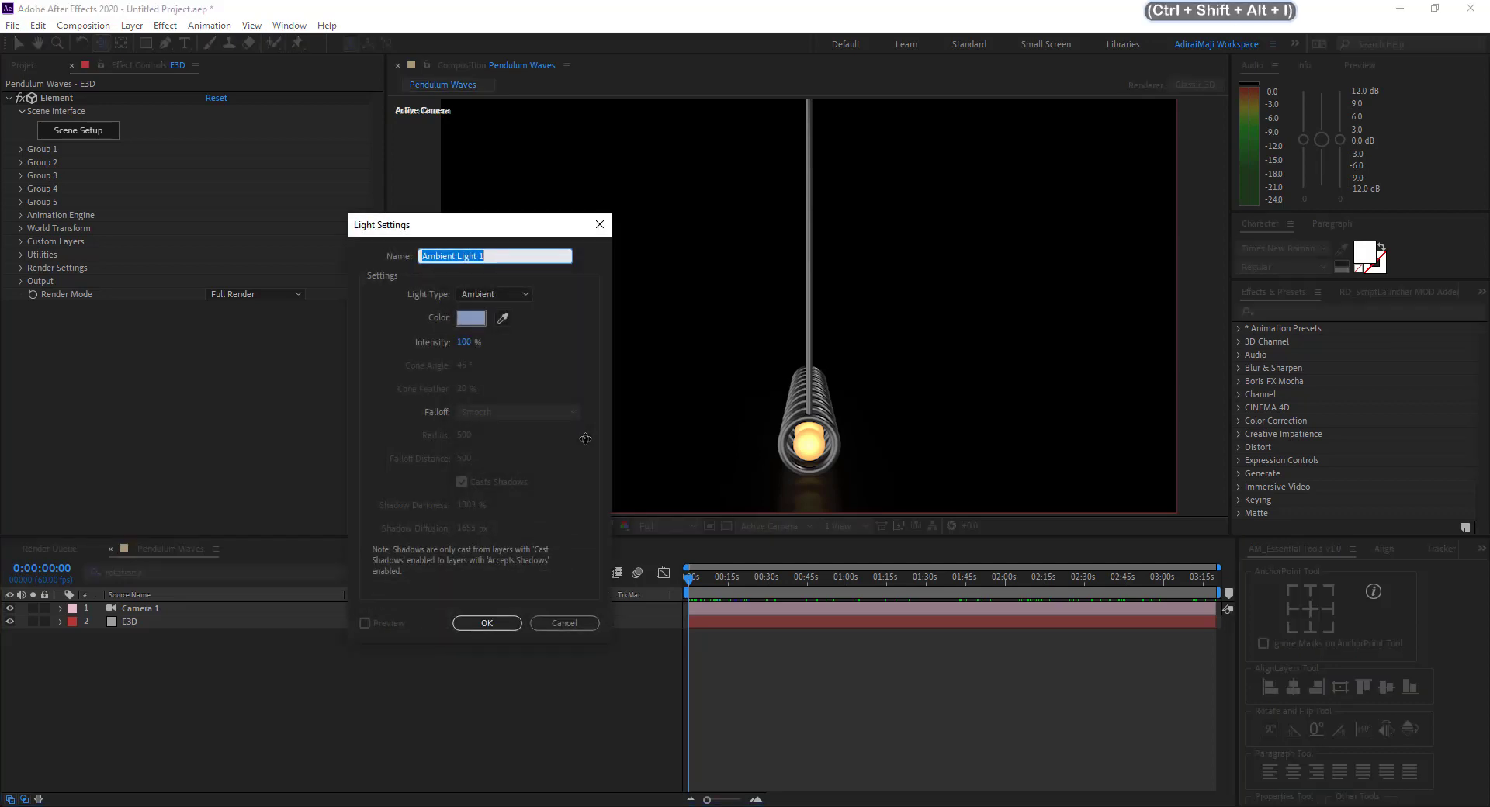
{"action": "left_click", "coordinate": [494, 294]}
{"action": "left_click", "coordinate": [500, 315]}
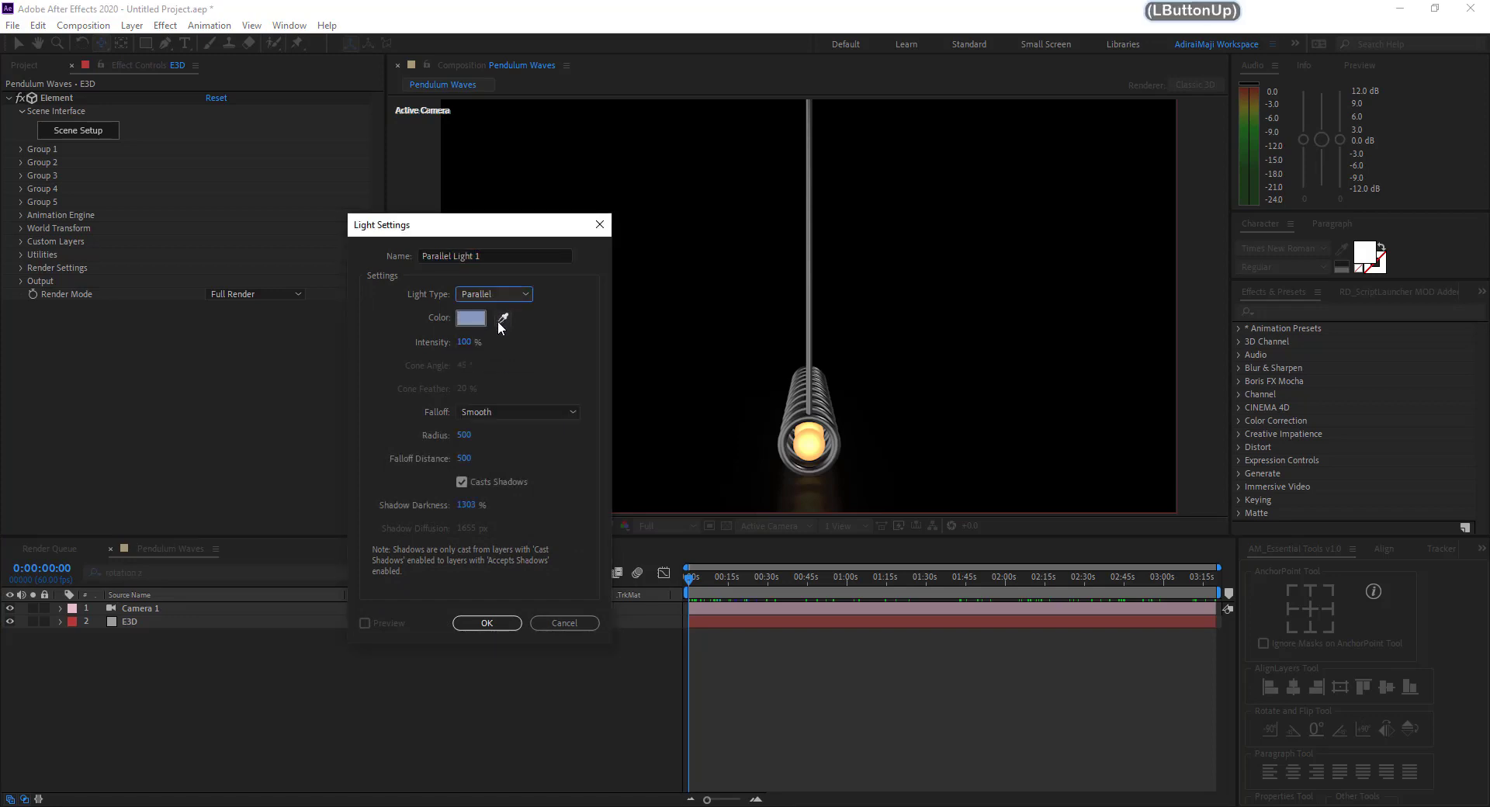
{"action": "left_click", "coordinate": [471, 318]}
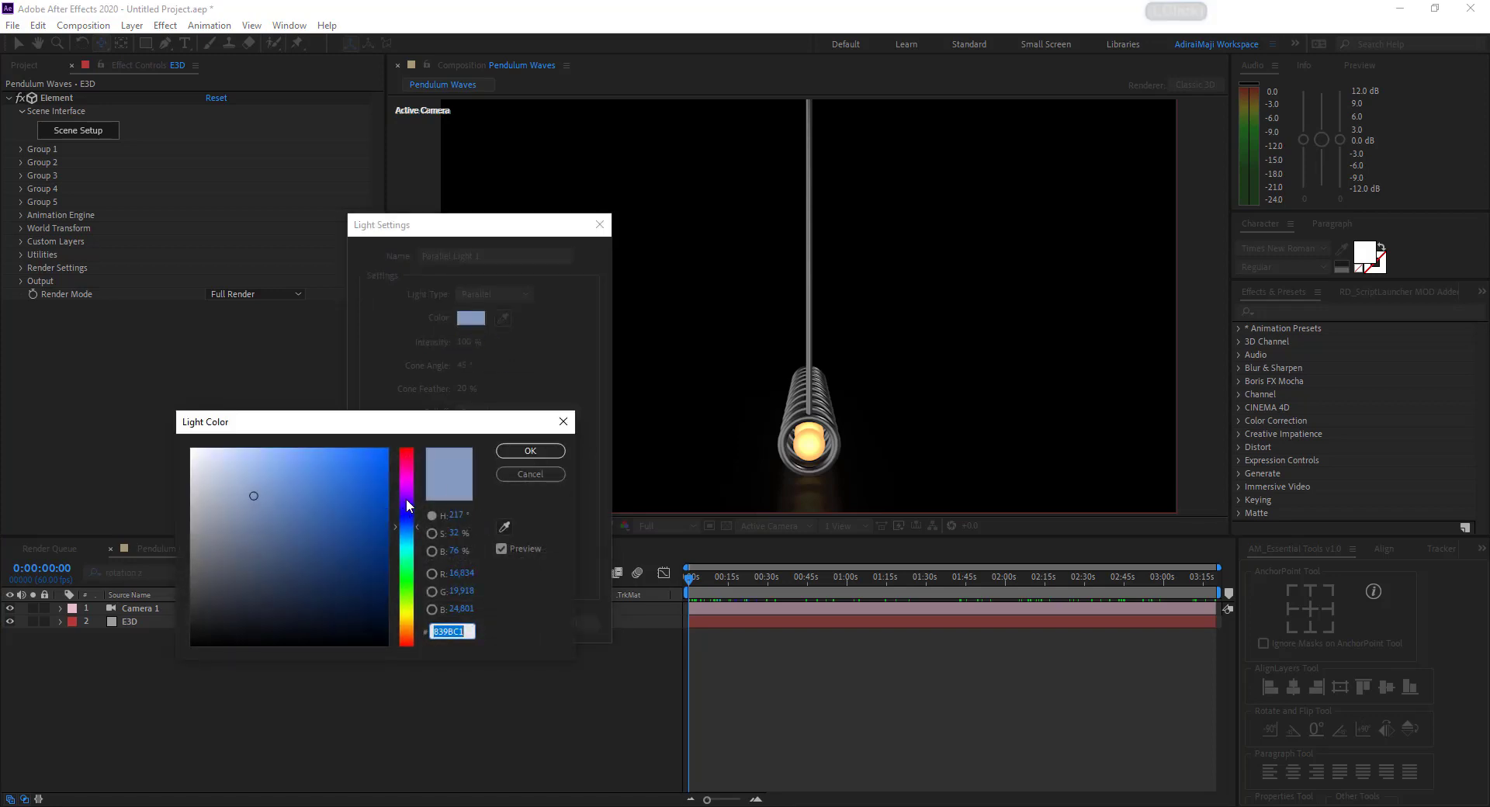
{"action": "mouse_move", "coordinate": [407, 501]}
{"action": "left_mouse_down"}
{"action": "mouse_move", "coordinate": [407, 431]}
{"action": "mouse_move", "coordinate": [394, 438]}
{"action": "left_mouse_up"}
{"action": "left_click", "coordinate": [539, 456]}
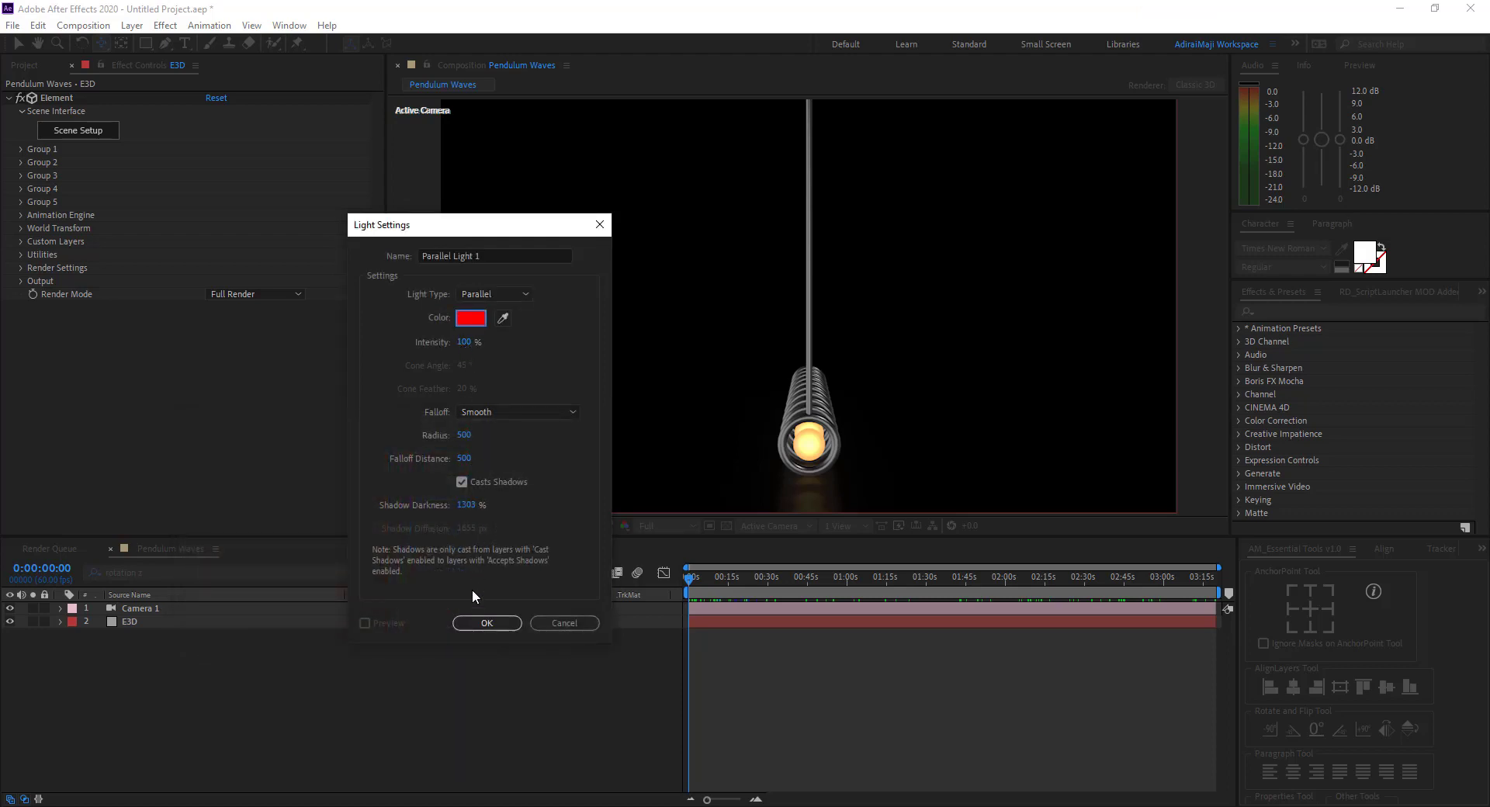
Disable Casts Shadows, set the parallel light's intensity to 500% and create the light
{"action": "left_click", "coordinate": [462, 482]}
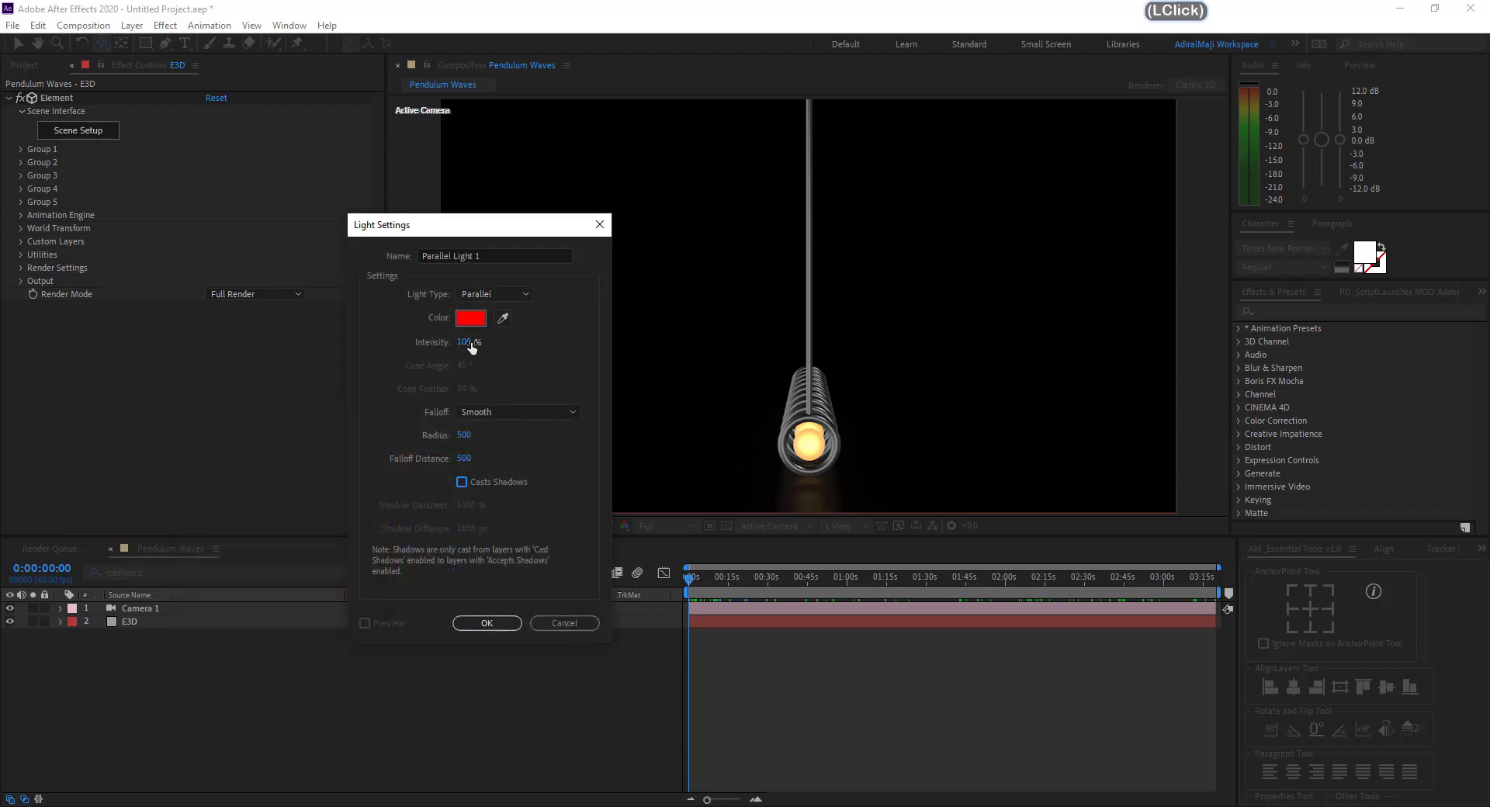
{"action": "left_click", "coordinate": [463, 342]}
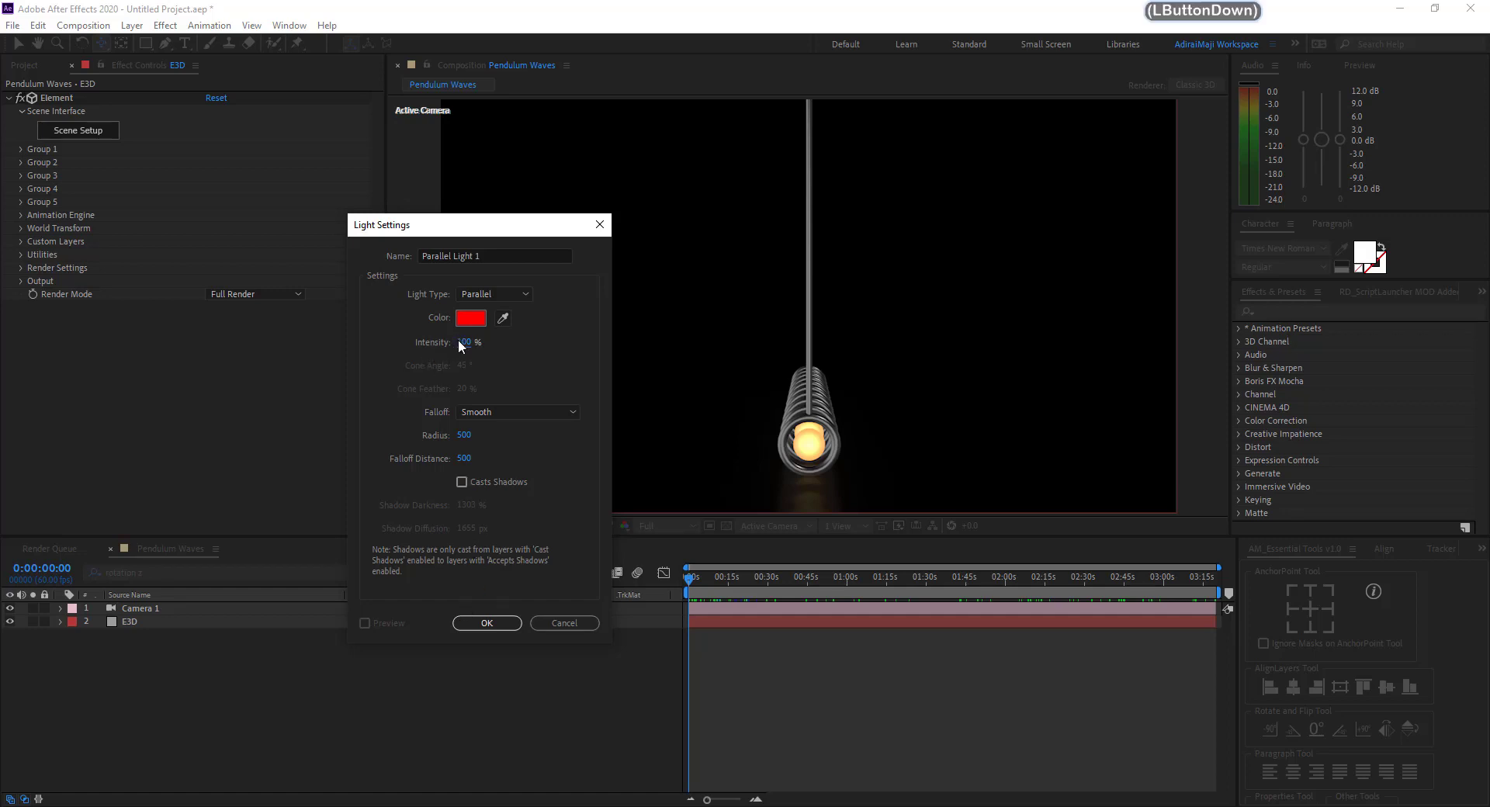
{"action": "type", "text": "500"}
{"action": "key", "text": "Return"}
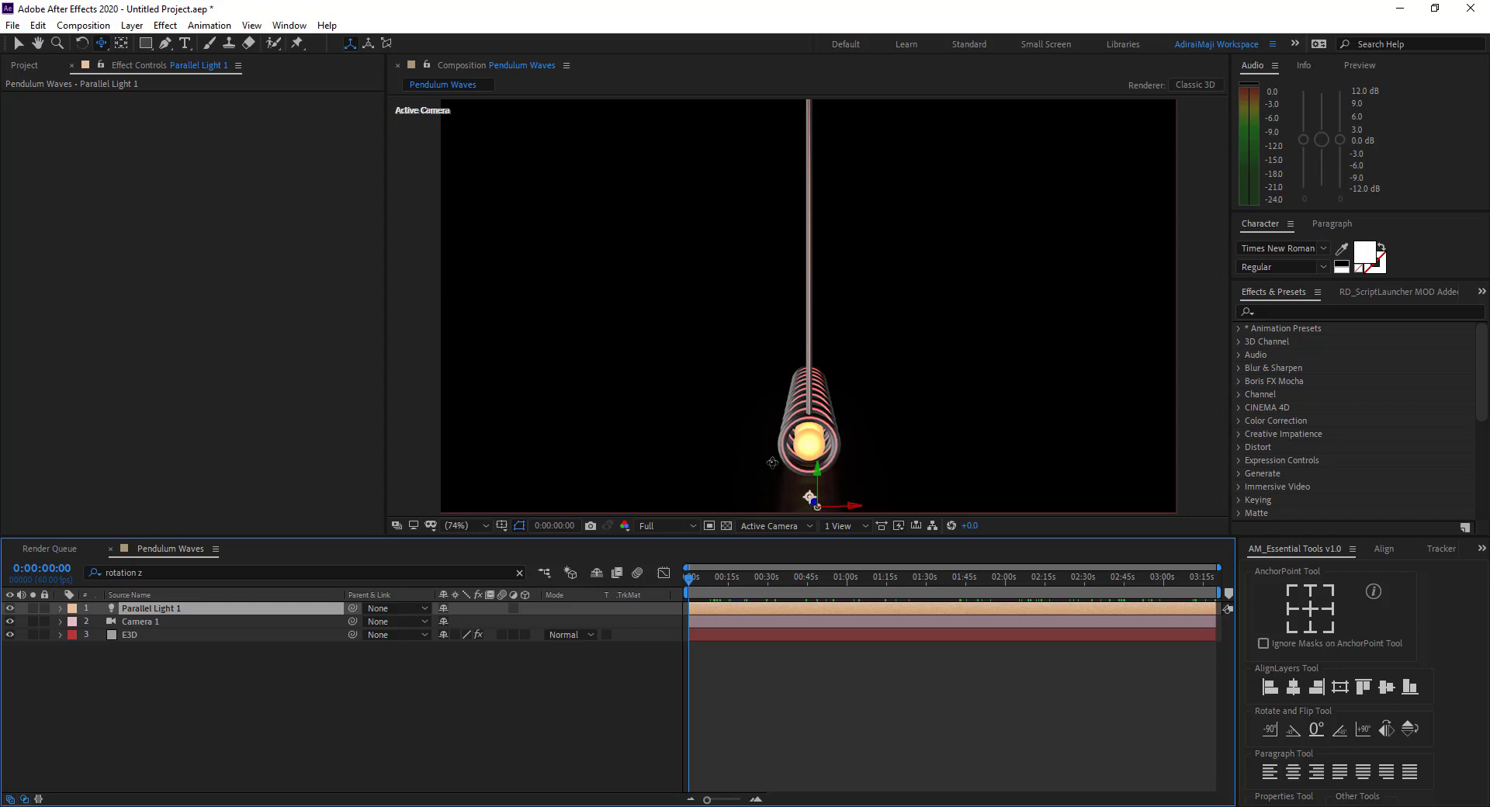
{"action": "scroll", "coordinate": [838, 496], "scroll_direction": "down", "scroll_amount": 2}
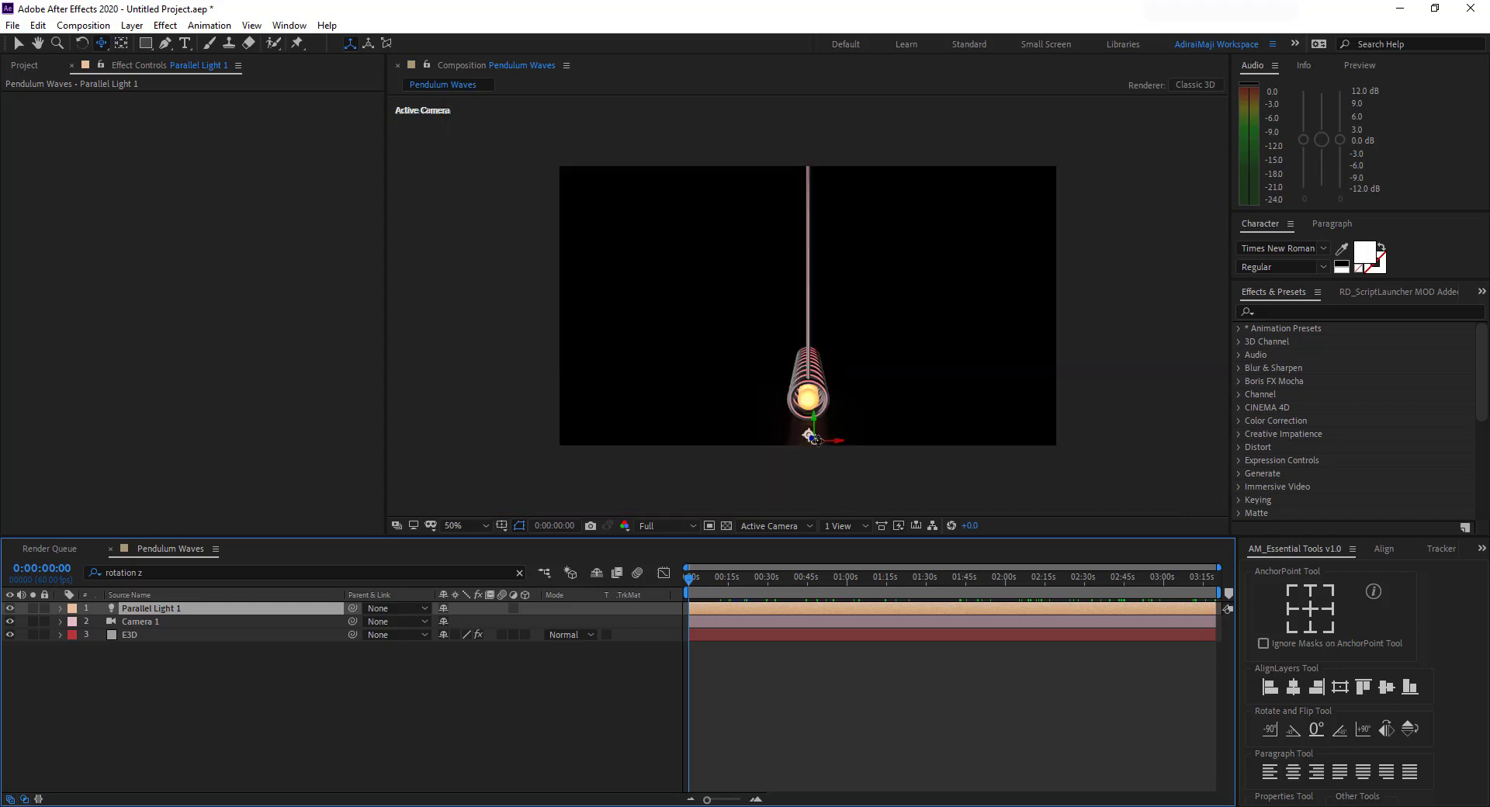
Move Parallel Light 1 up and to the right of the pendulums, and lock the E3D layer
{"action": "key", "text": "v"}
{"action": "left_click_drag", "start_coordinate": [817, 449], "coordinate": [1031, 236]}
{"action": "key", "text": "ctrl+z"}
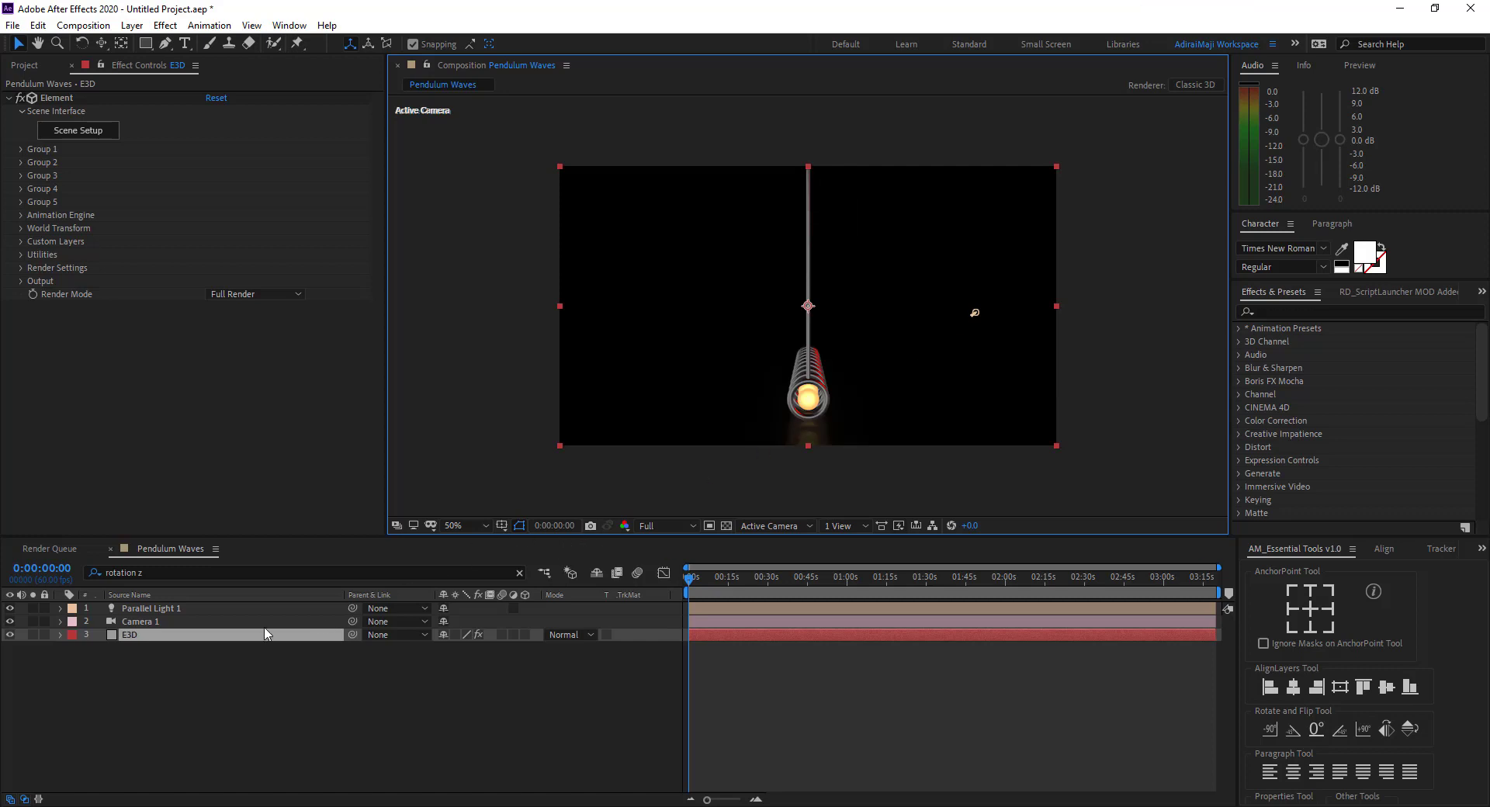
{"action": "left_click", "coordinate": [44, 635]}
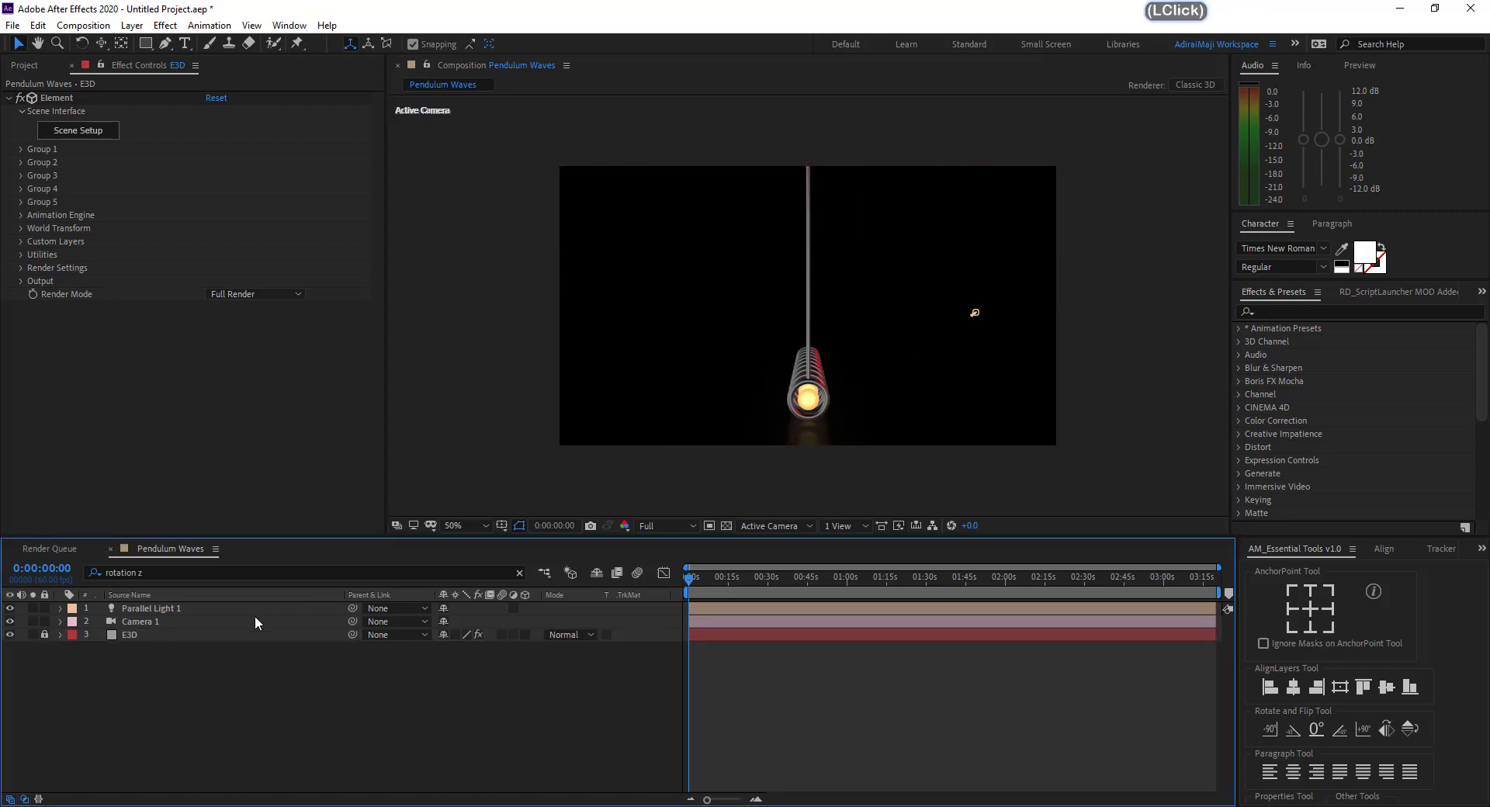
{"action": "left_click", "coordinate": [204, 613]}
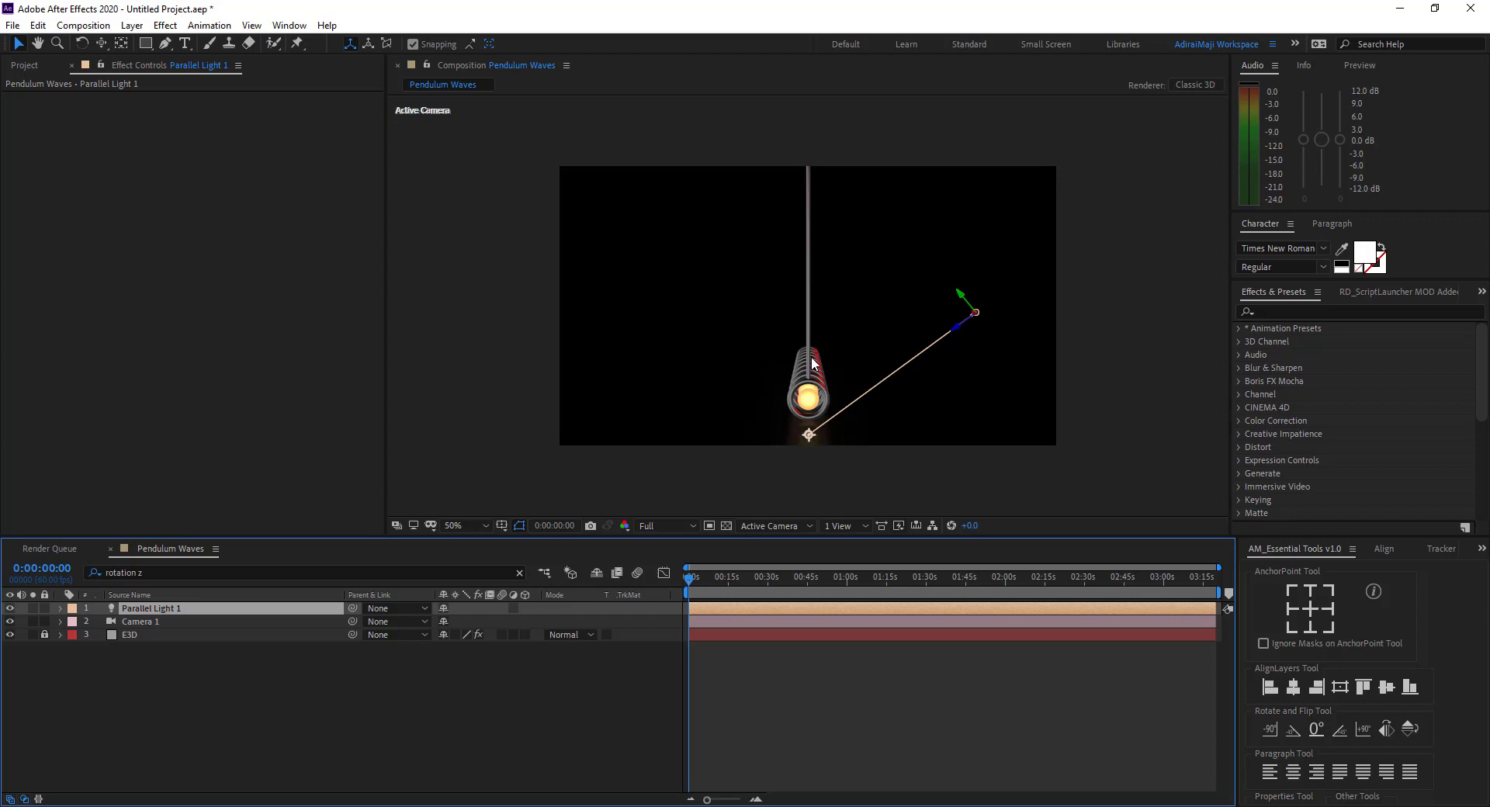
Duplicate Parallel Light 1, lock the original, and move the duplicate to the opposite side of the pendulums at about the same height
{"action": "left_click", "coordinate": [234, 609]}
{"action": "key", "text": "ctrl"}
{"action": "key", "text": "ctrl+d"}
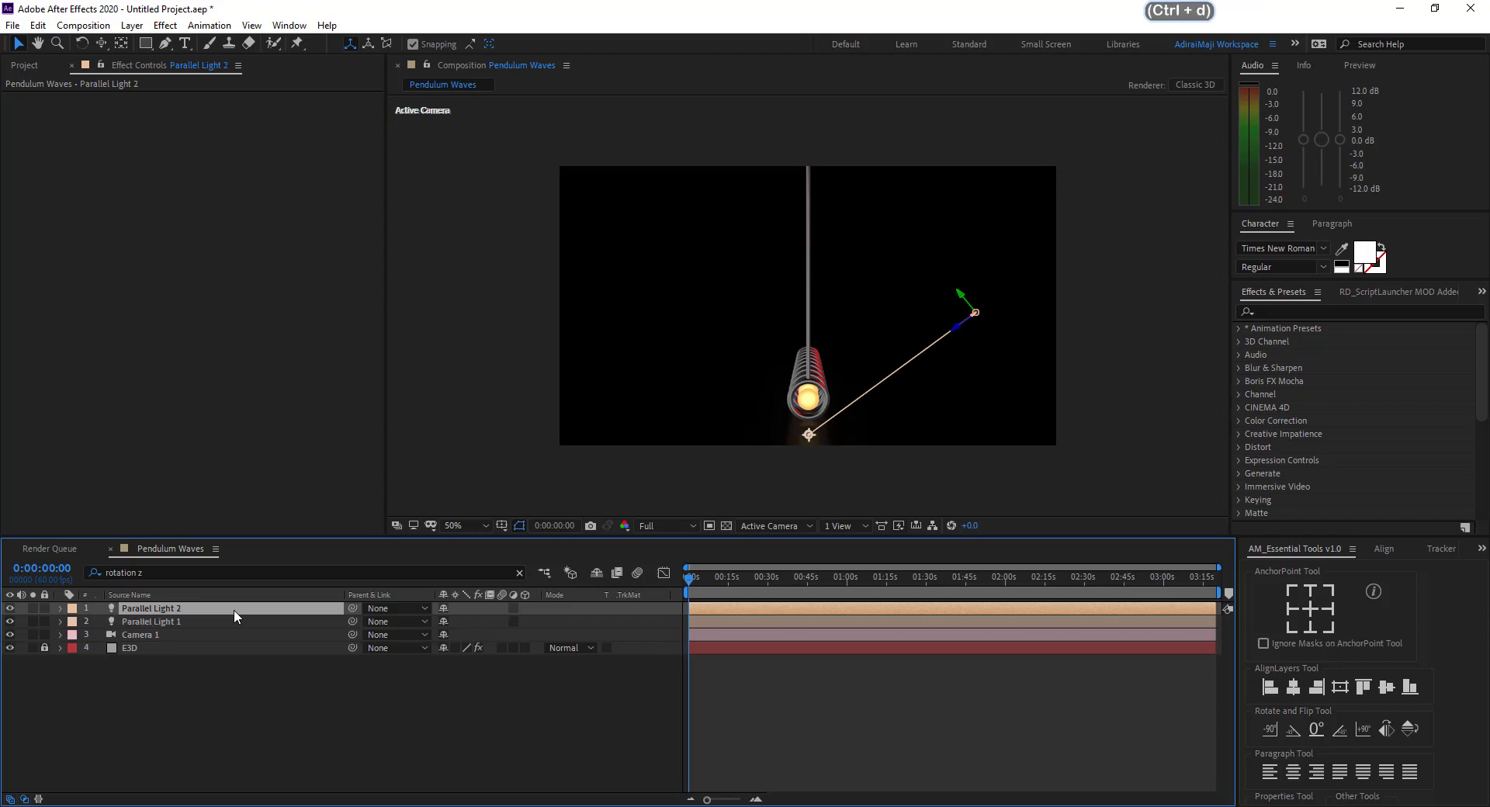
{"action": "left_click", "coordinate": [44, 622]}
{"action": "left_click", "coordinate": [180, 612]}
{"action": "left_click", "coordinate": [979, 314]}
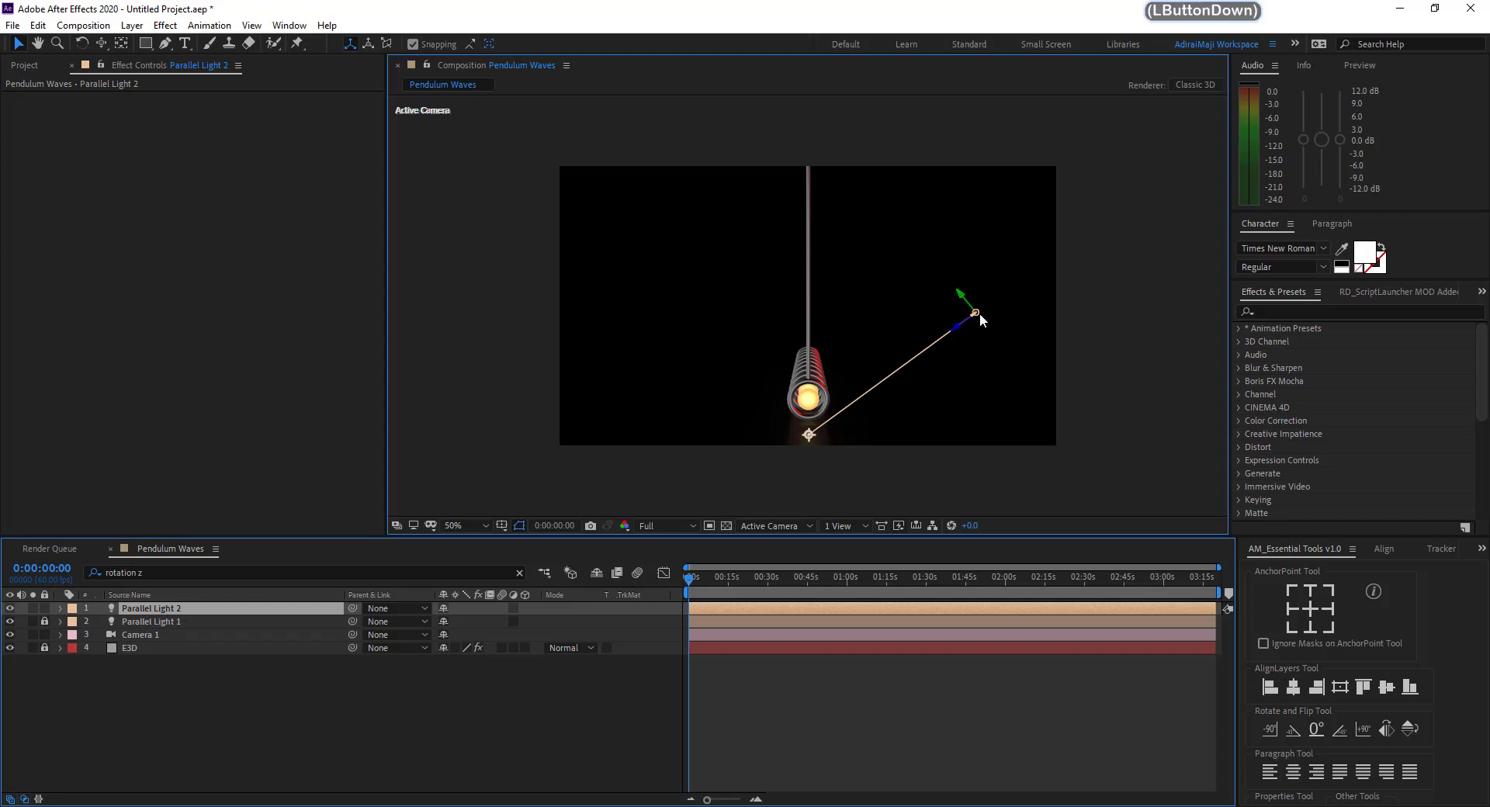
{"action": "left_click_drag", "start_coordinate": [889, 314], "coordinate": [630, 310]}
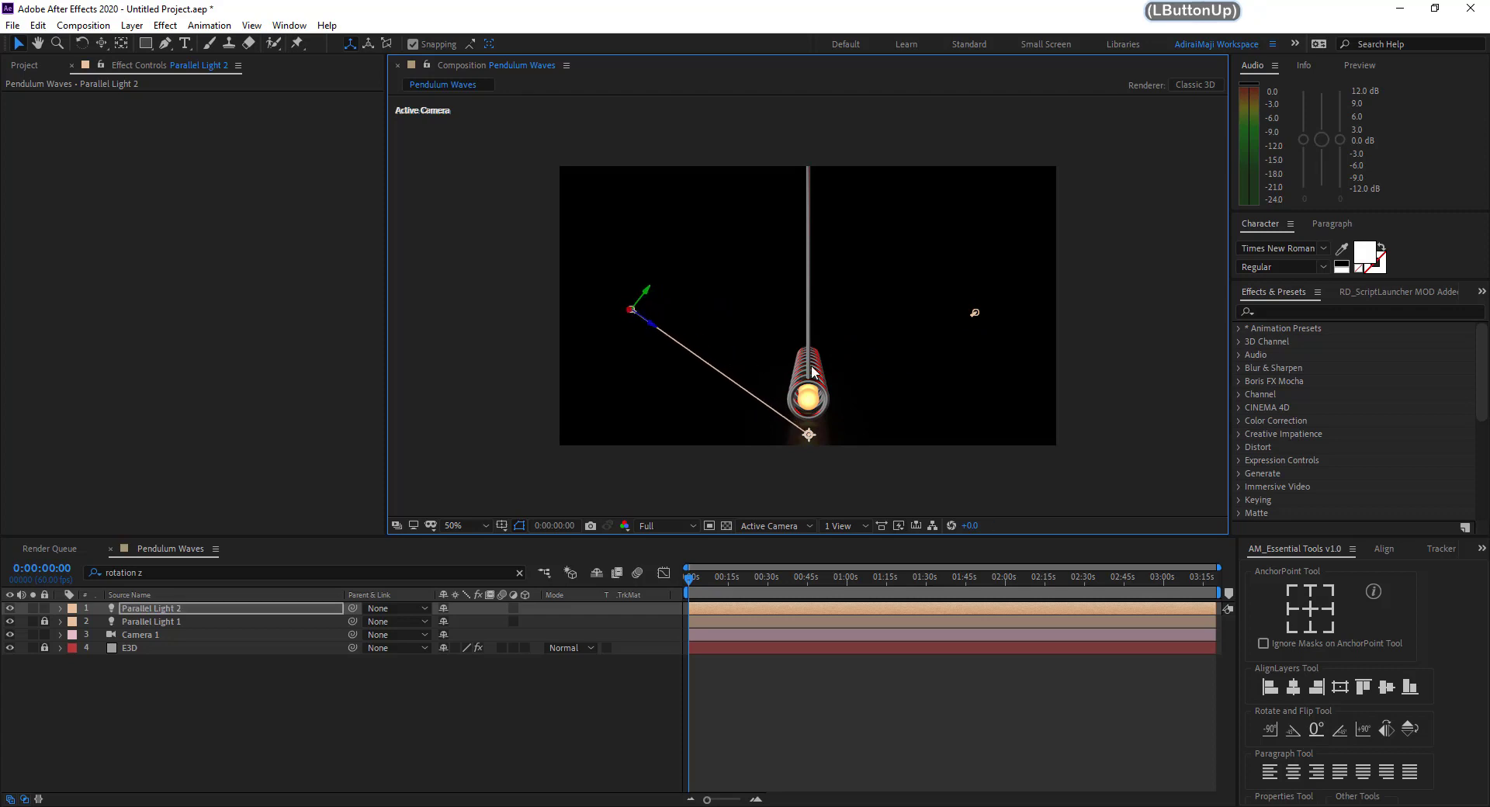
Change Parallel Light 2's color to blue in its light options and lock the layer
{"action": "left_click", "coordinate": [144, 609]}
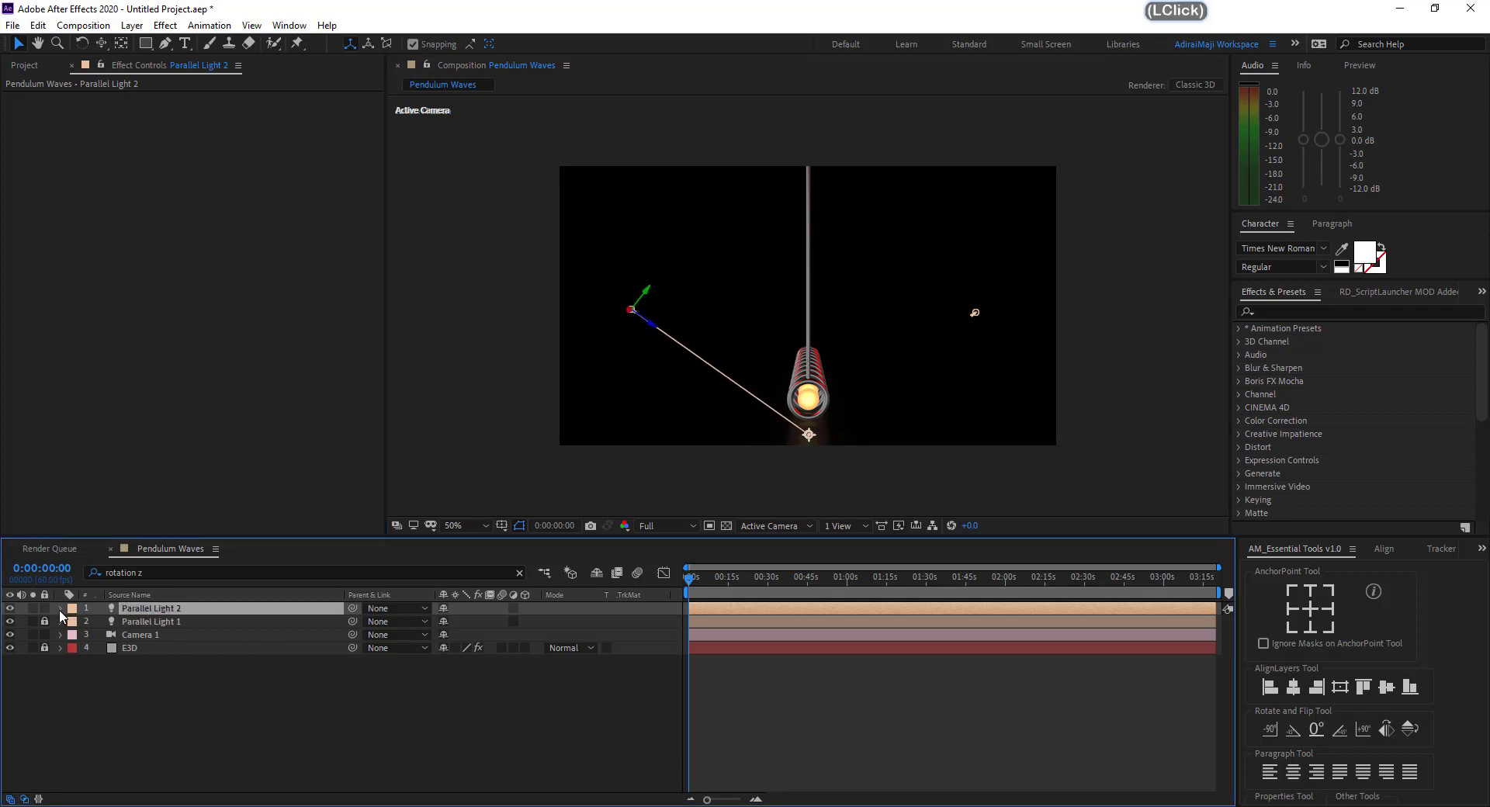
{"action": "left_click", "coordinate": [59, 610]}
{"action": "left_click", "coordinate": [74, 635]}
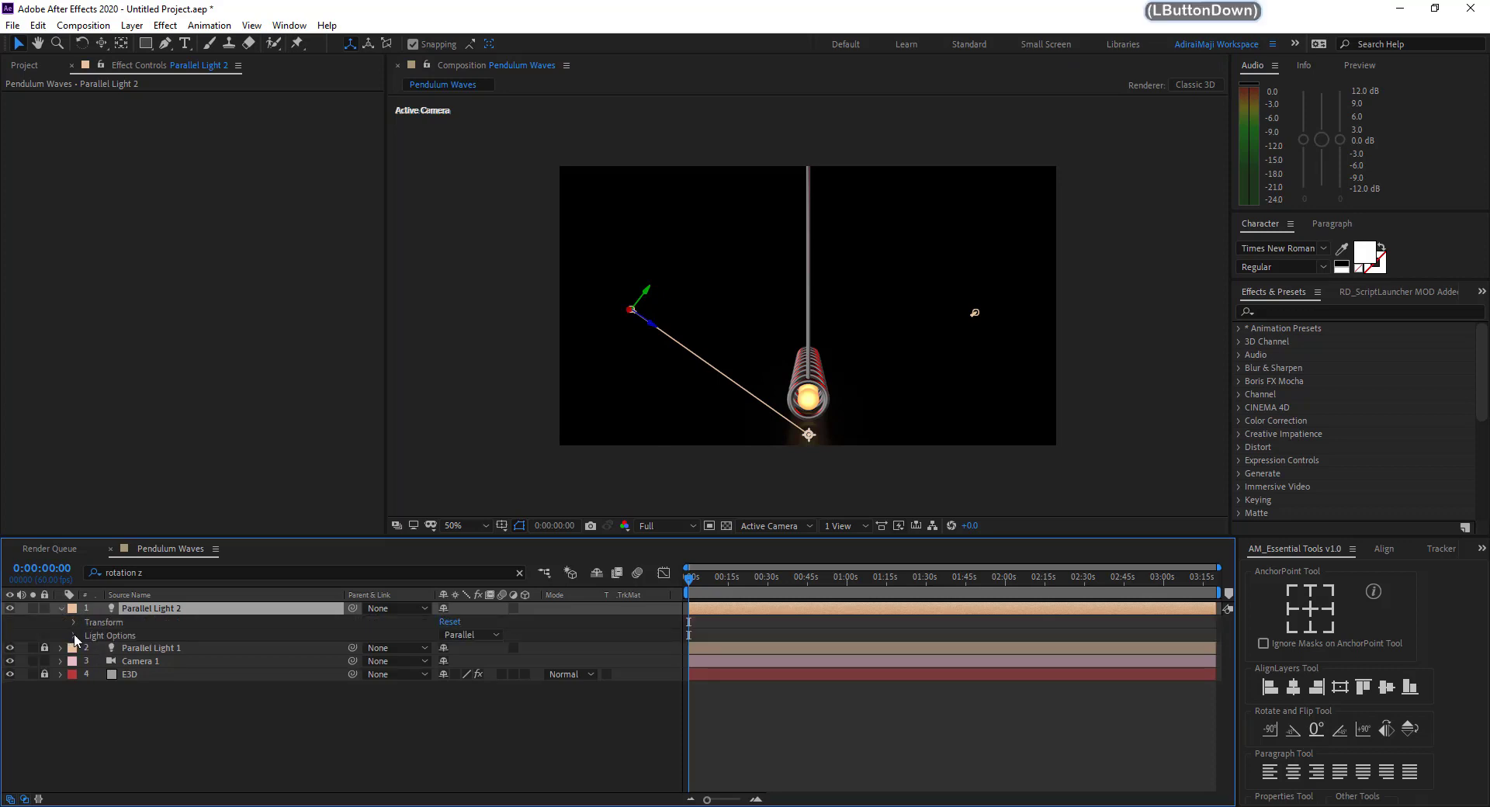
{"action": "left_click", "coordinate": [448, 661]}
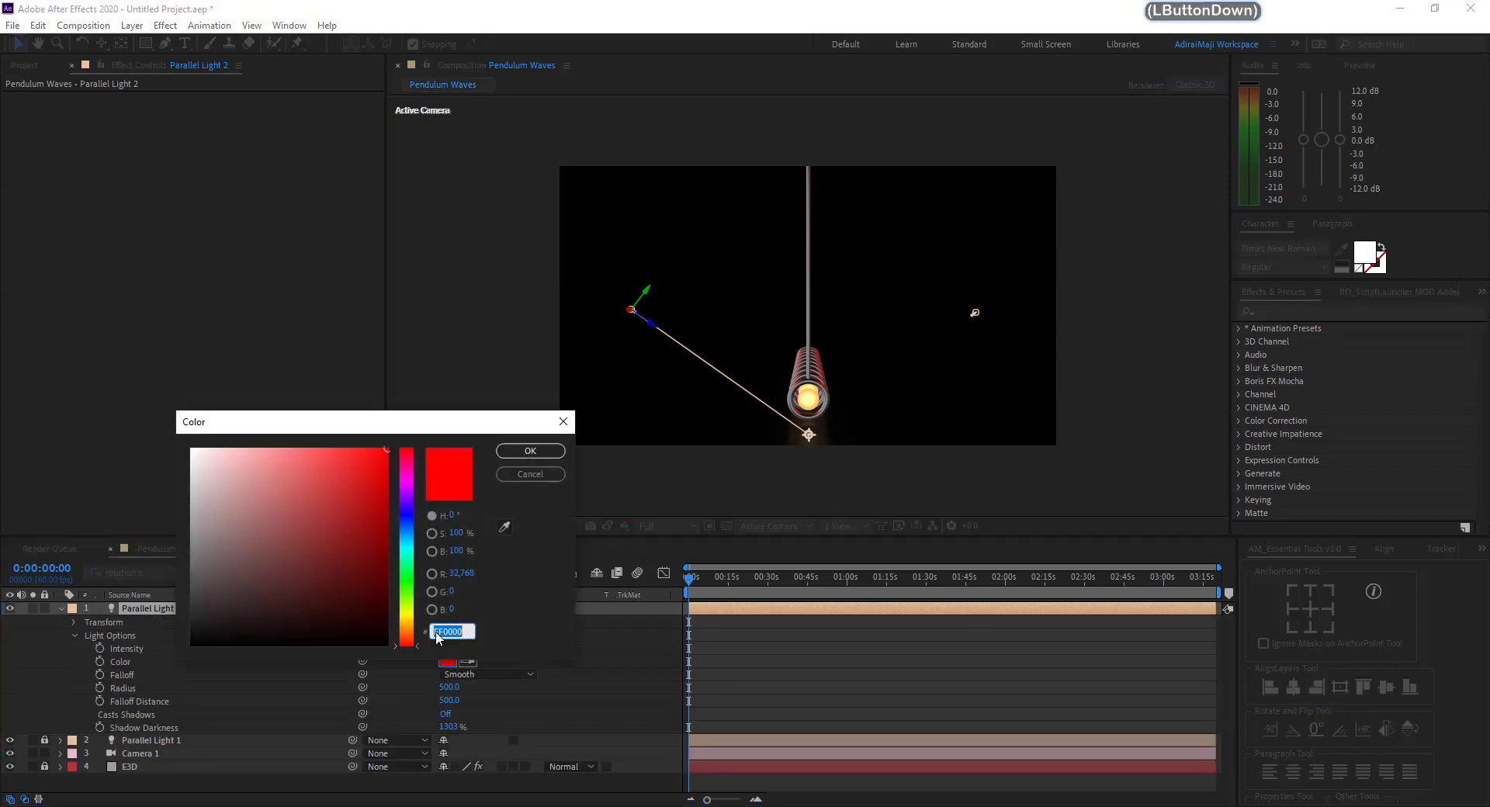
{"action": "left_click", "coordinate": [407, 511]}
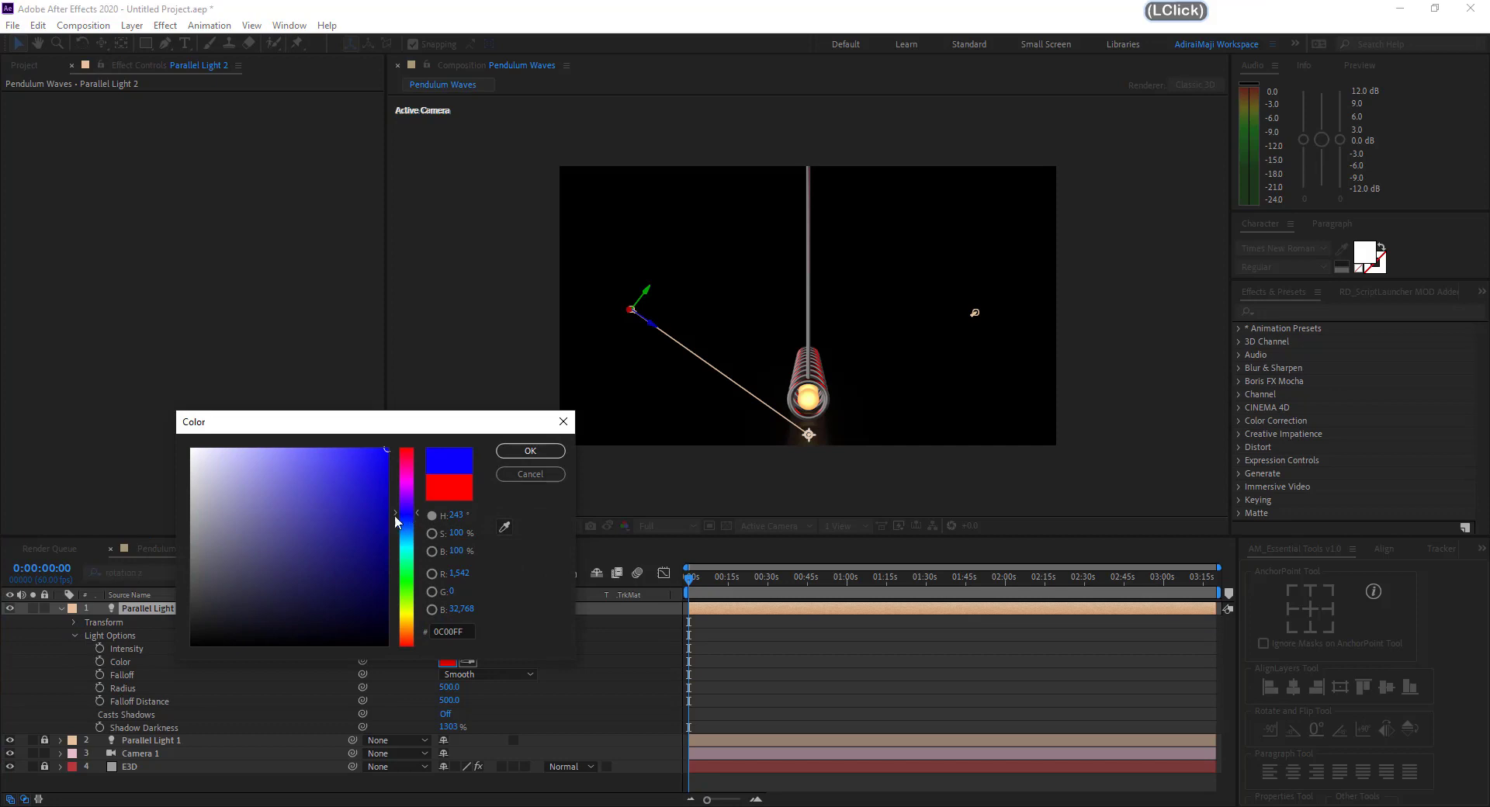
{"action": "left_click_drag", "start_coordinate": [417, 432], "coordinate": [421, 432]}
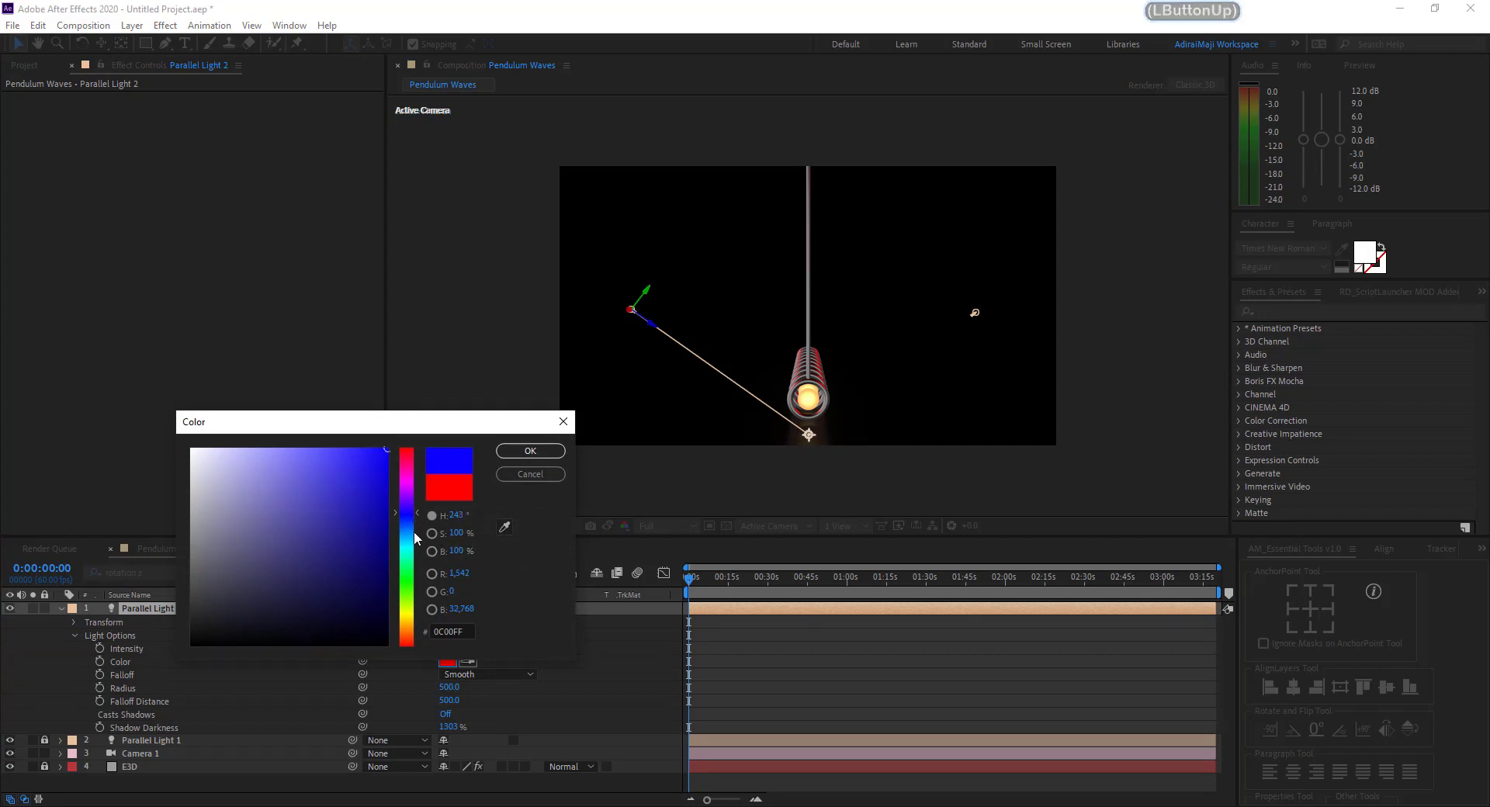
{"action": "left_click_drag", "start_coordinate": [411, 510], "coordinate": [412, 514]}
{"action": "left_click", "coordinate": [522, 450]}
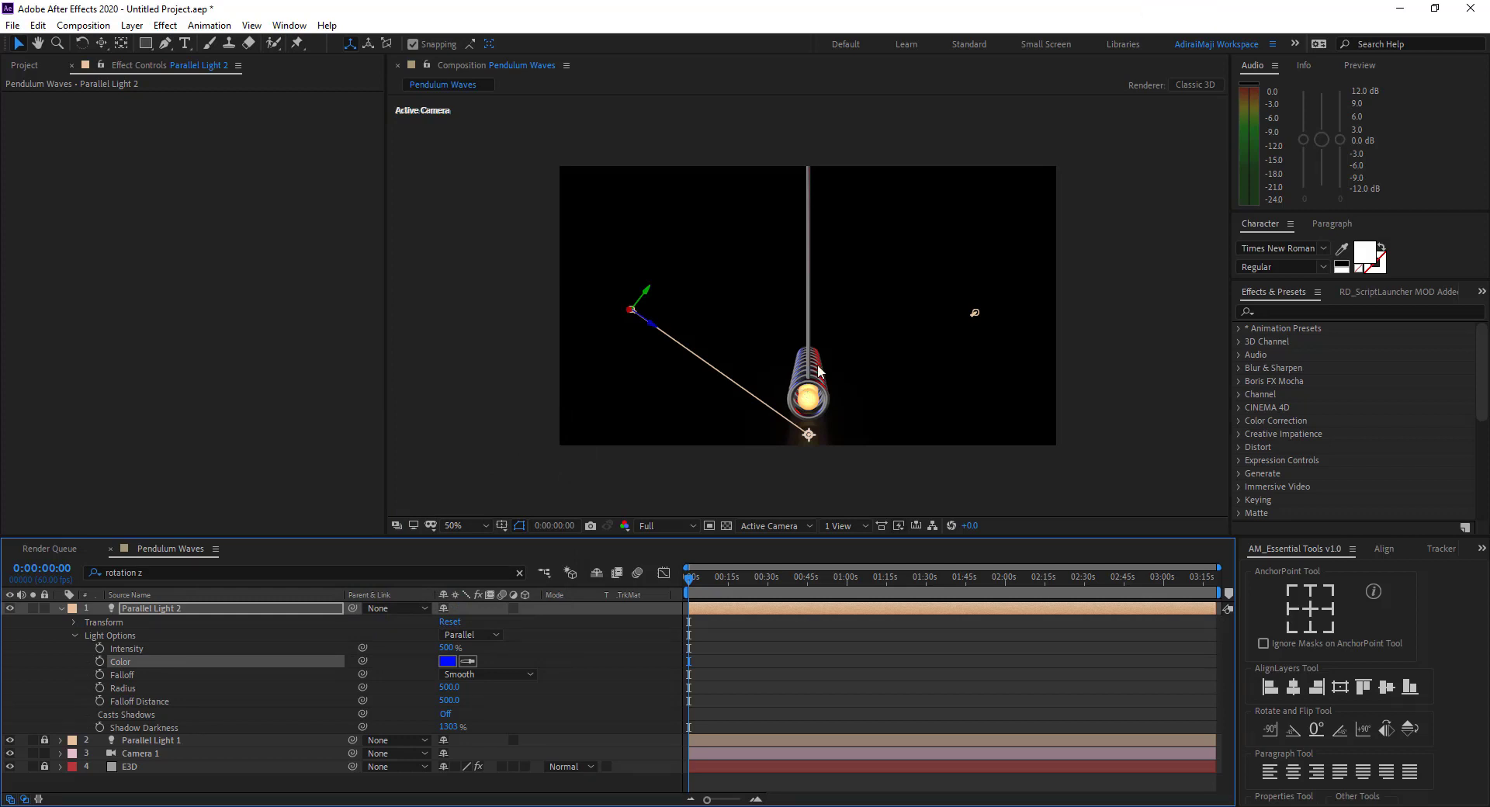
{"action": "left_click", "coordinate": [62, 609]}
{"action": "left_click", "coordinate": [157, 668]}
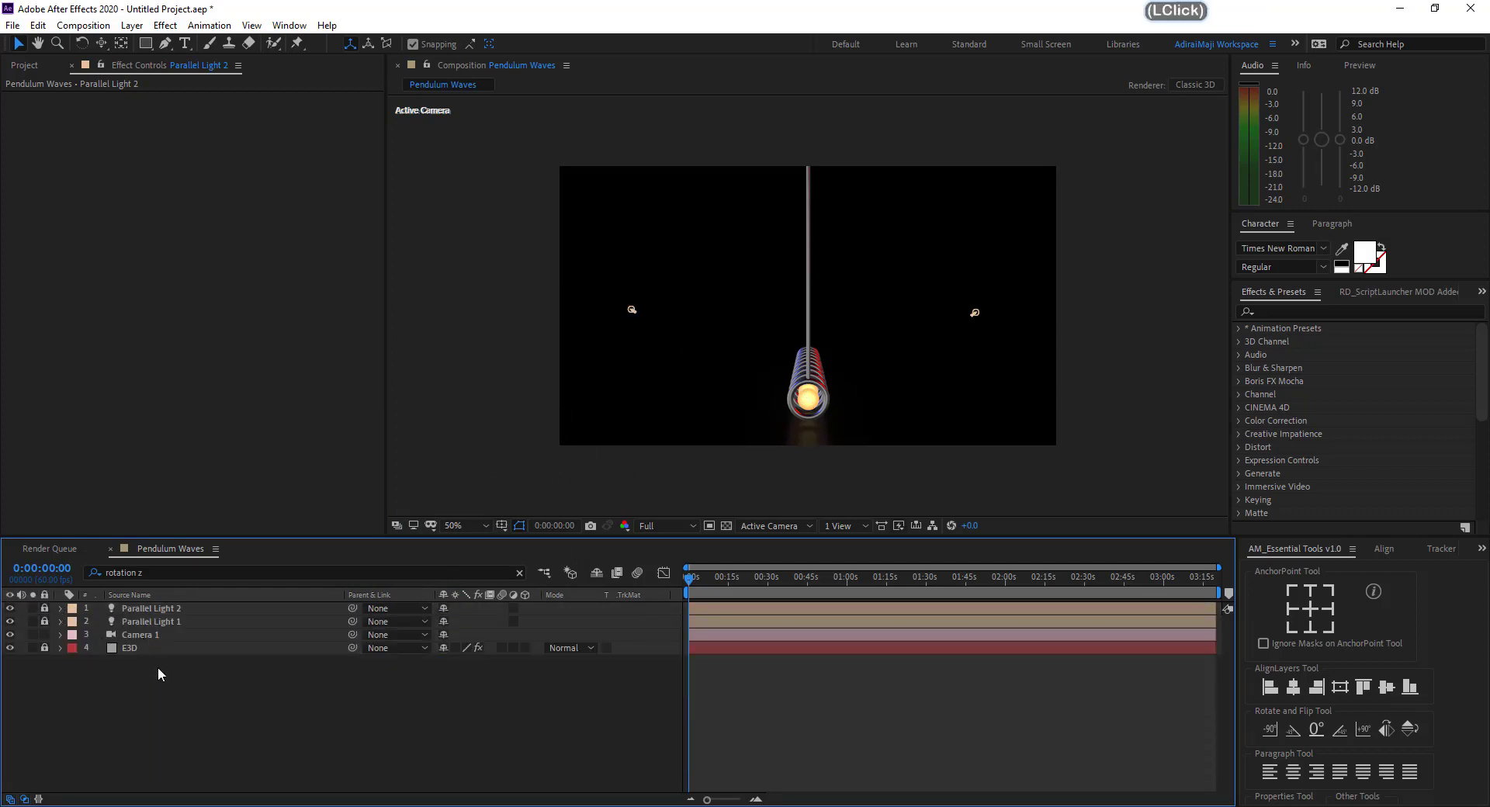
Create a new composition-sized gray solid named BG
{"action": "key", "text": "ctrl+y"}
{"action": "type", "text": "BG"}
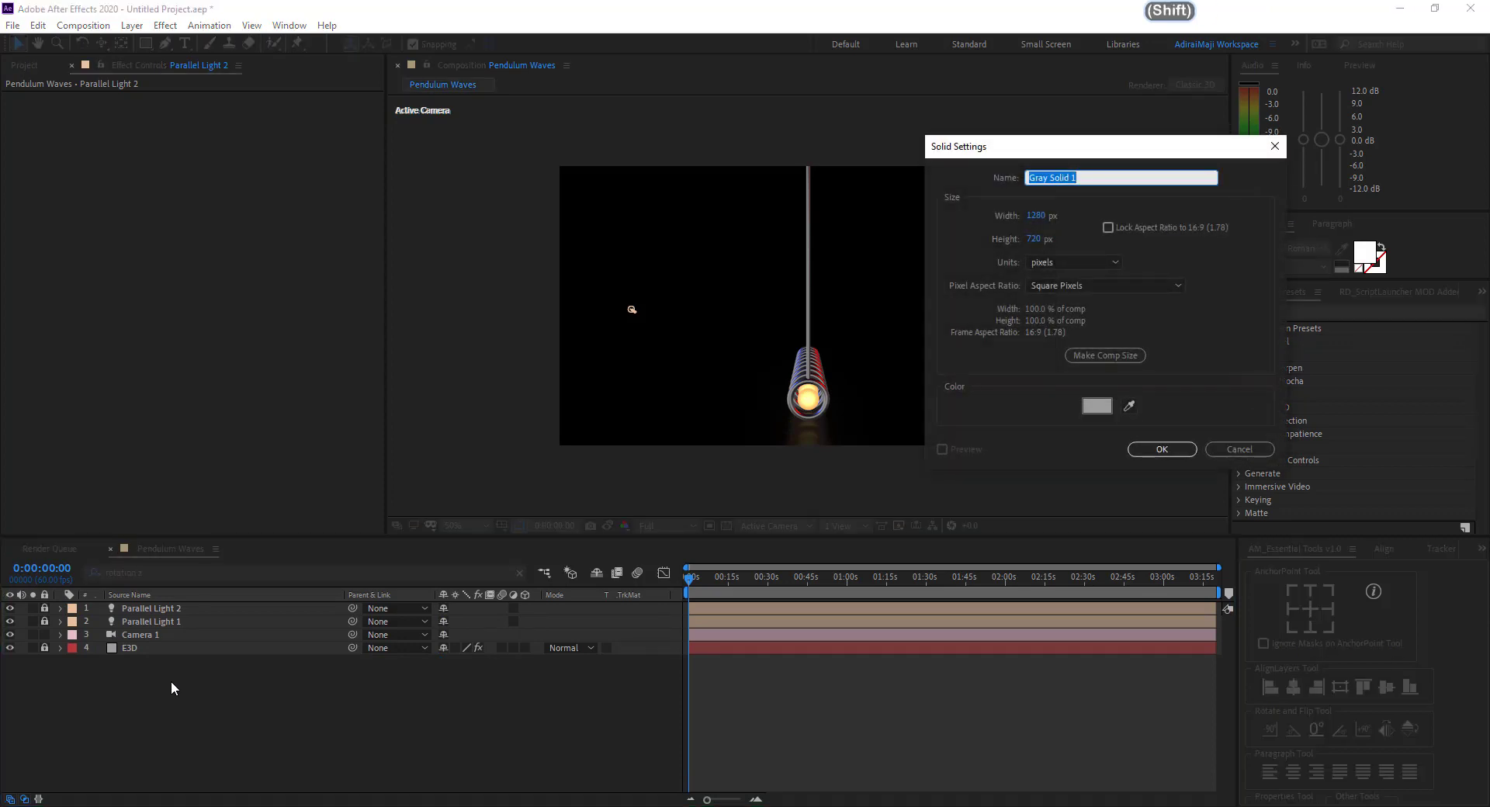
{"action": "key", "text": "Return"}
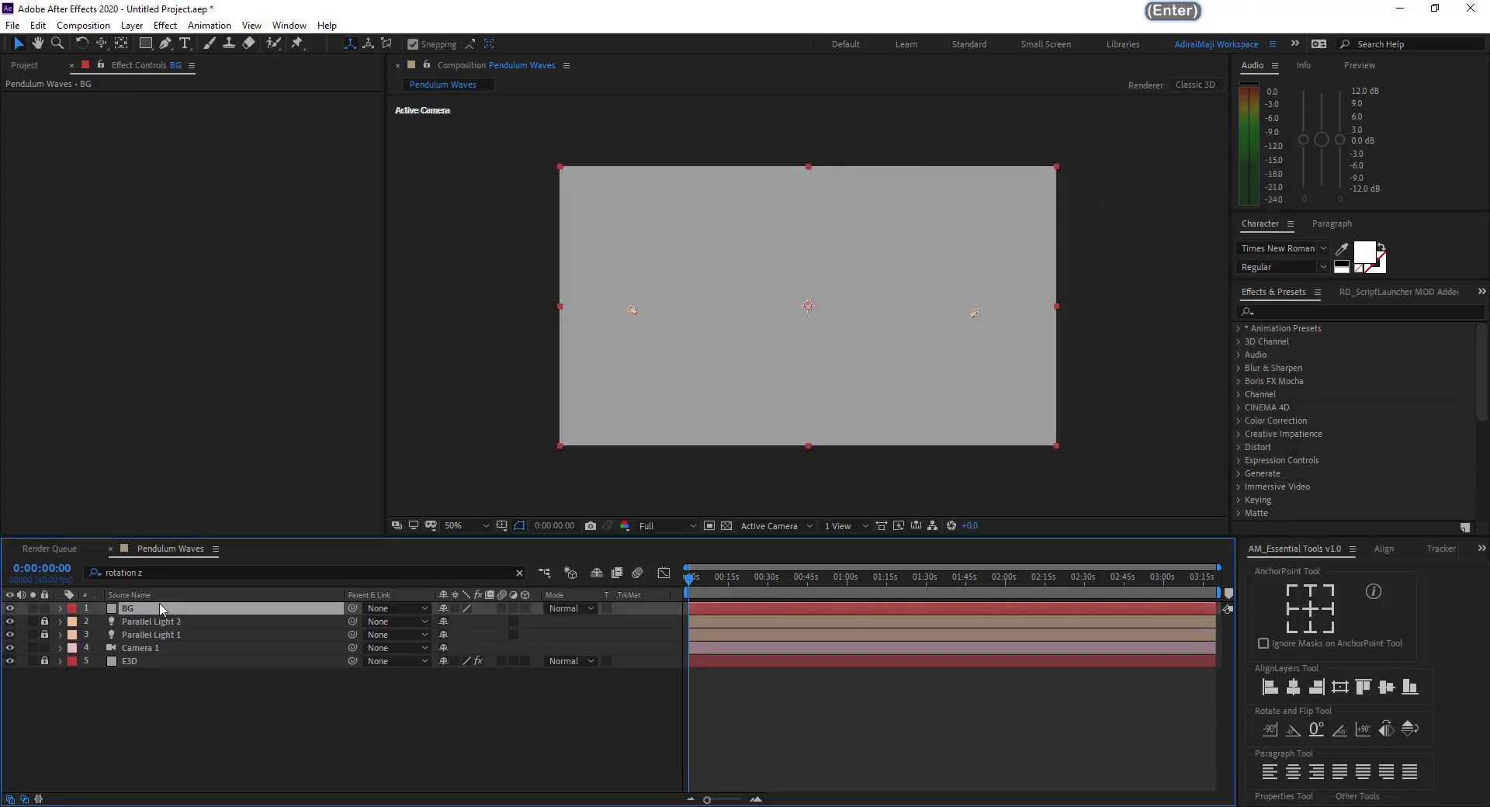
{"action": "left_click", "coordinate": [164, 609]}
{"action": "left_click", "coordinate": [174, 687]}
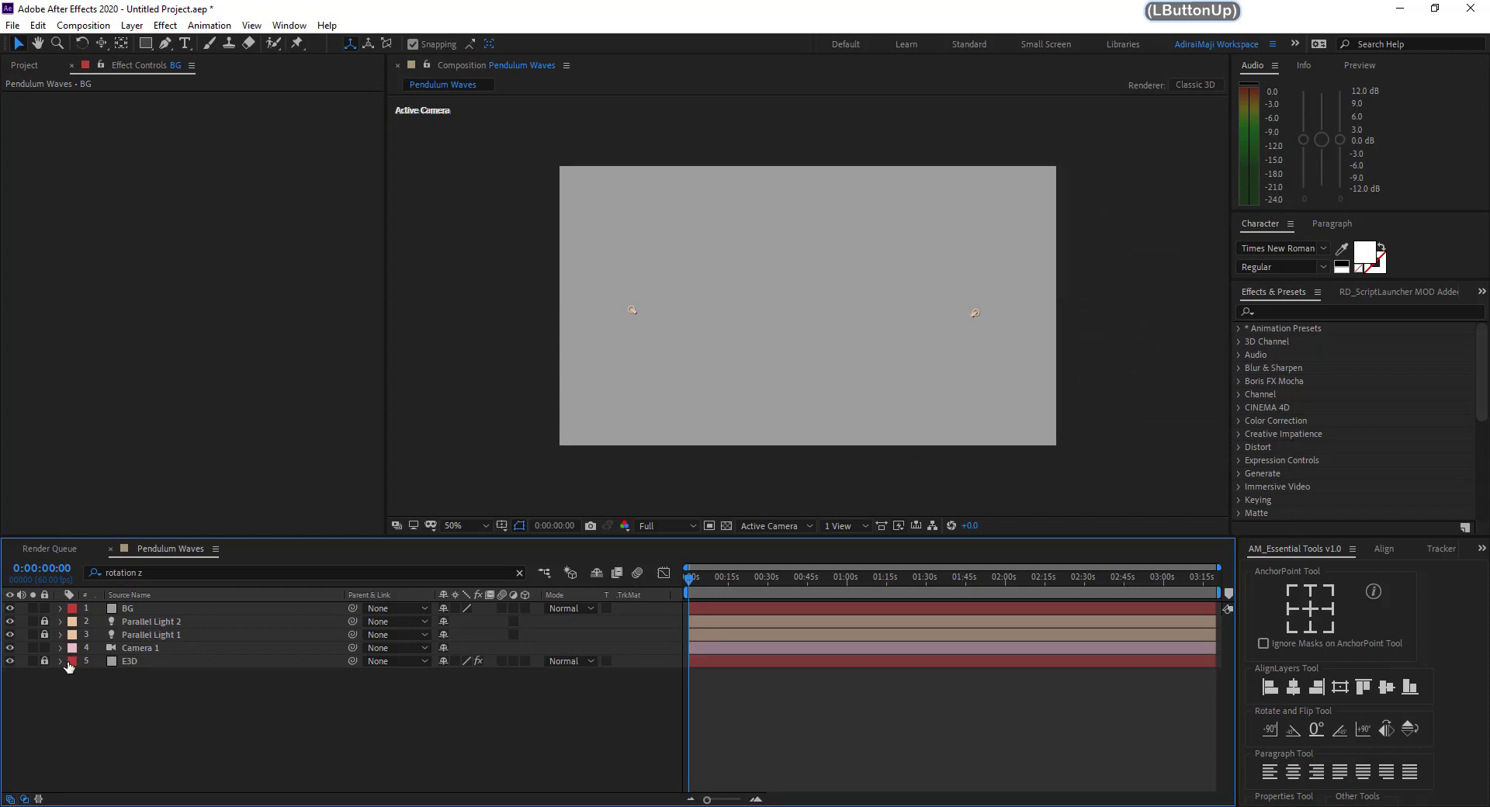
Unlock the E3D layer and place the BG layer beneath it in the layer stack
{"action": "double_click", "coordinate": [43, 661]}
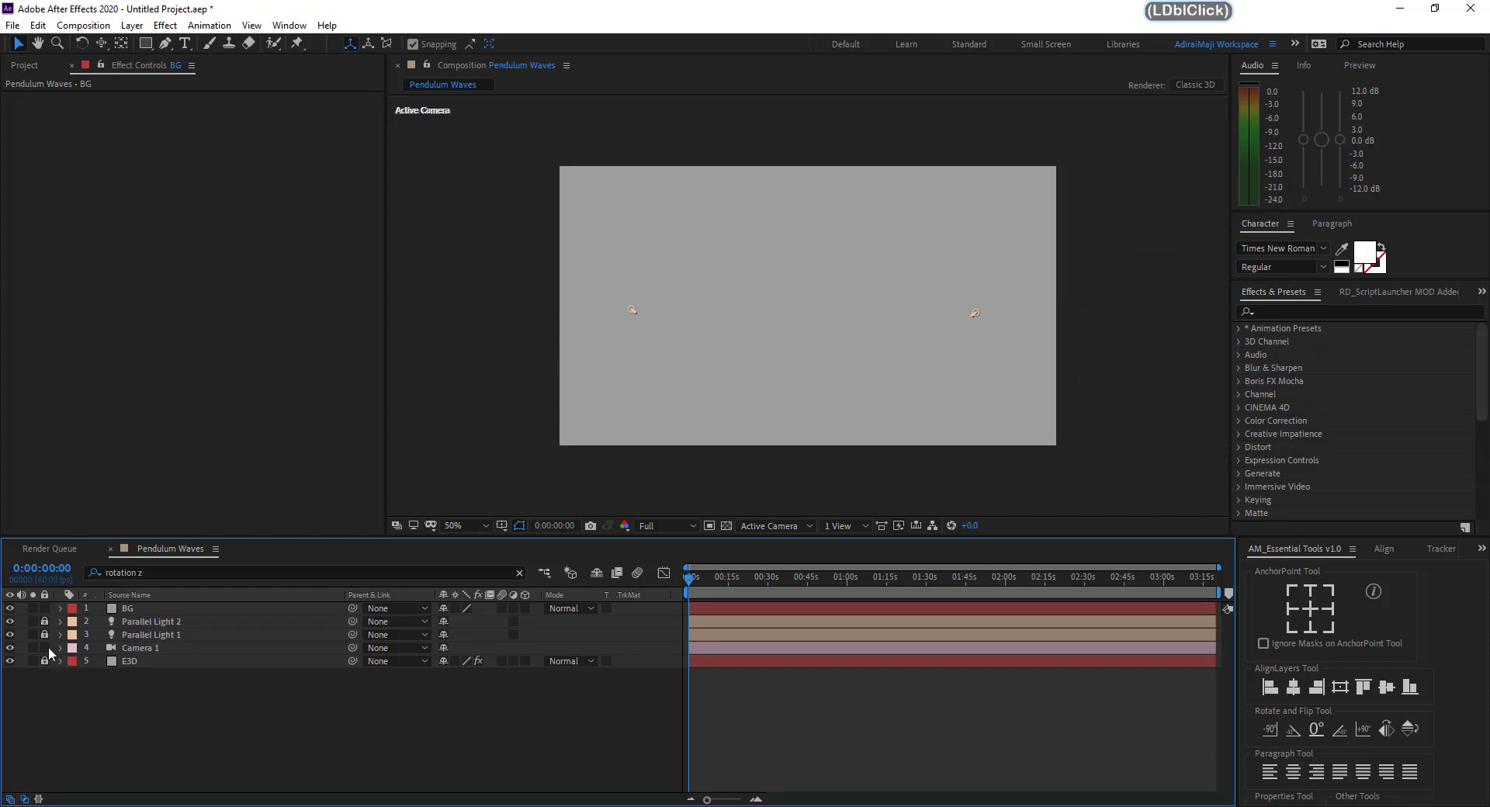
{"action": "double_click", "coordinate": [161, 607]}
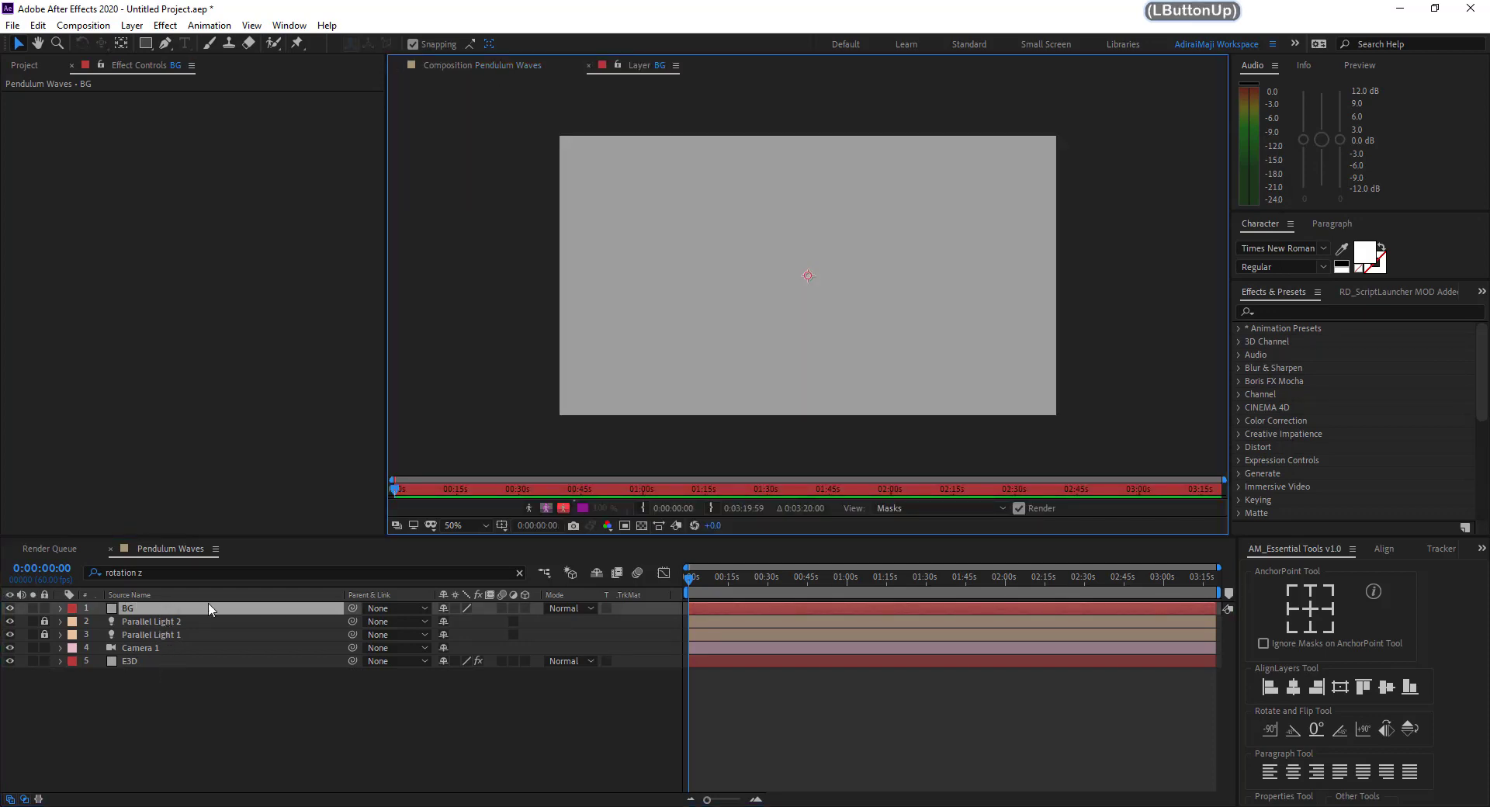
{"action": "left_click", "coordinate": [588, 65]}
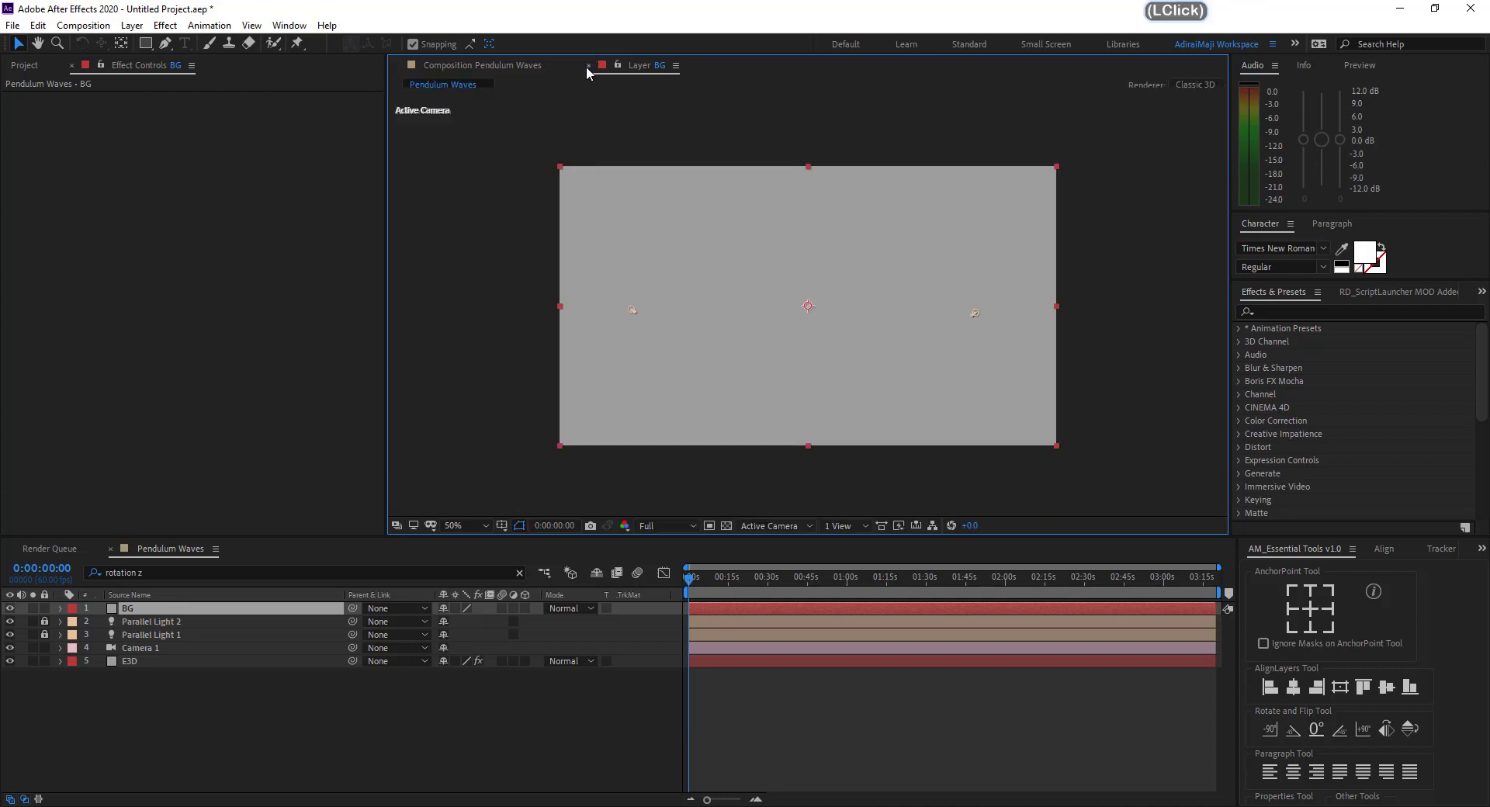
{"action": "left_click_drag", "start_coordinate": [165, 609], "coordinate": [172, 682]}
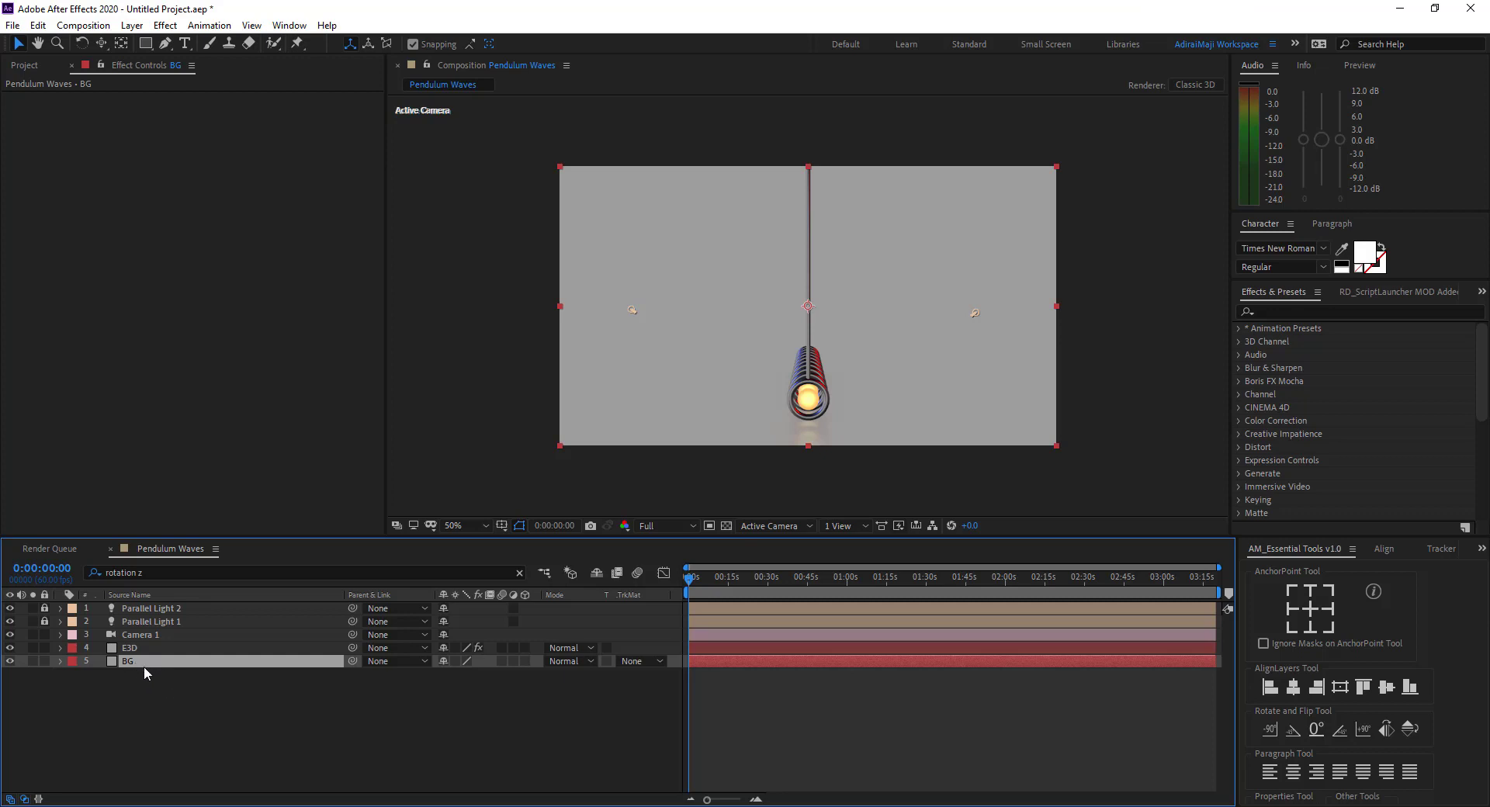
Apply the 4-Color Gradient effect to the BG layer
{"action": "key", "text": "ctrl+space"}
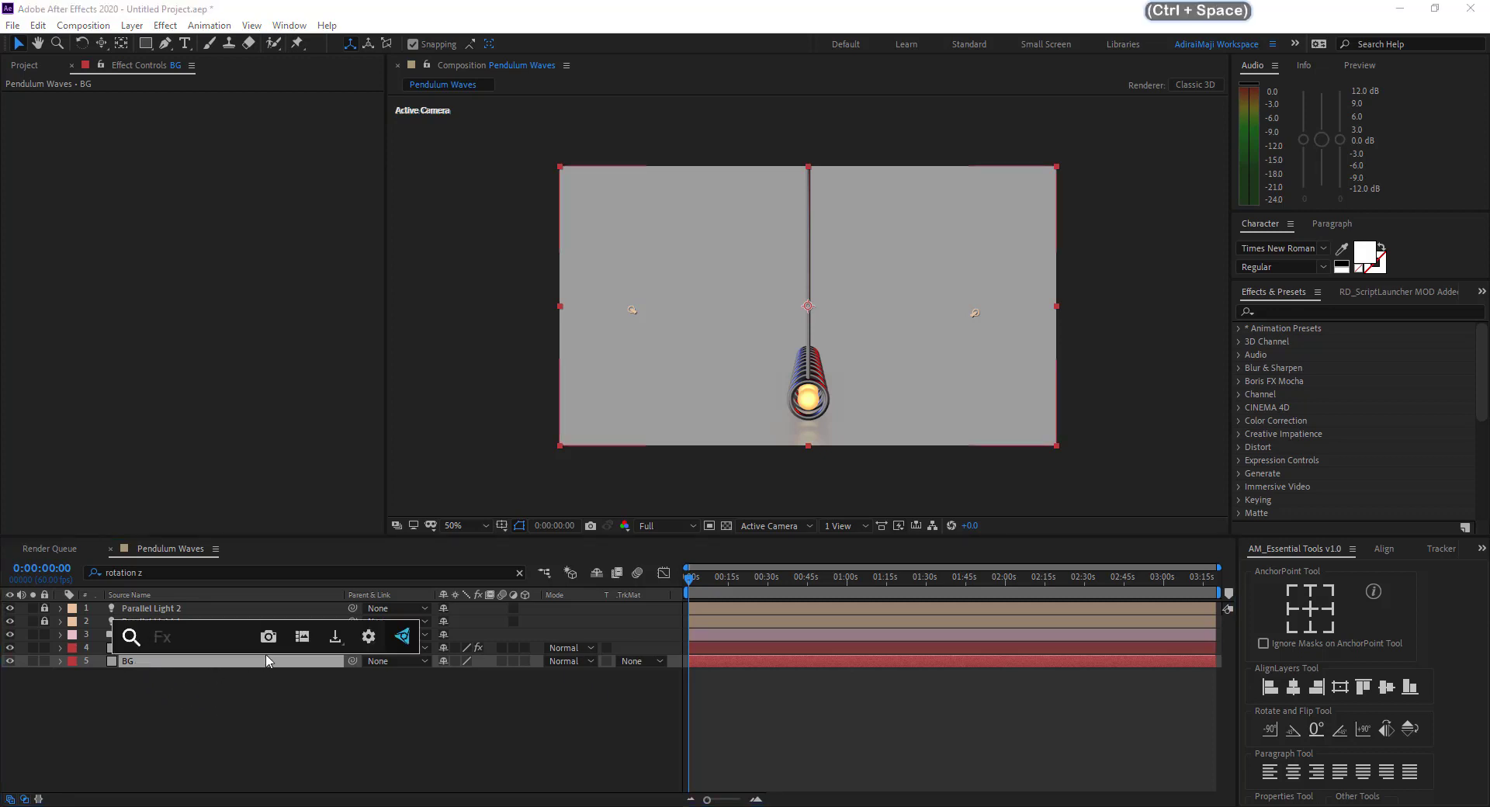
{"action": "type", "text": "4"}
{"action": "key", "text": "Return"}
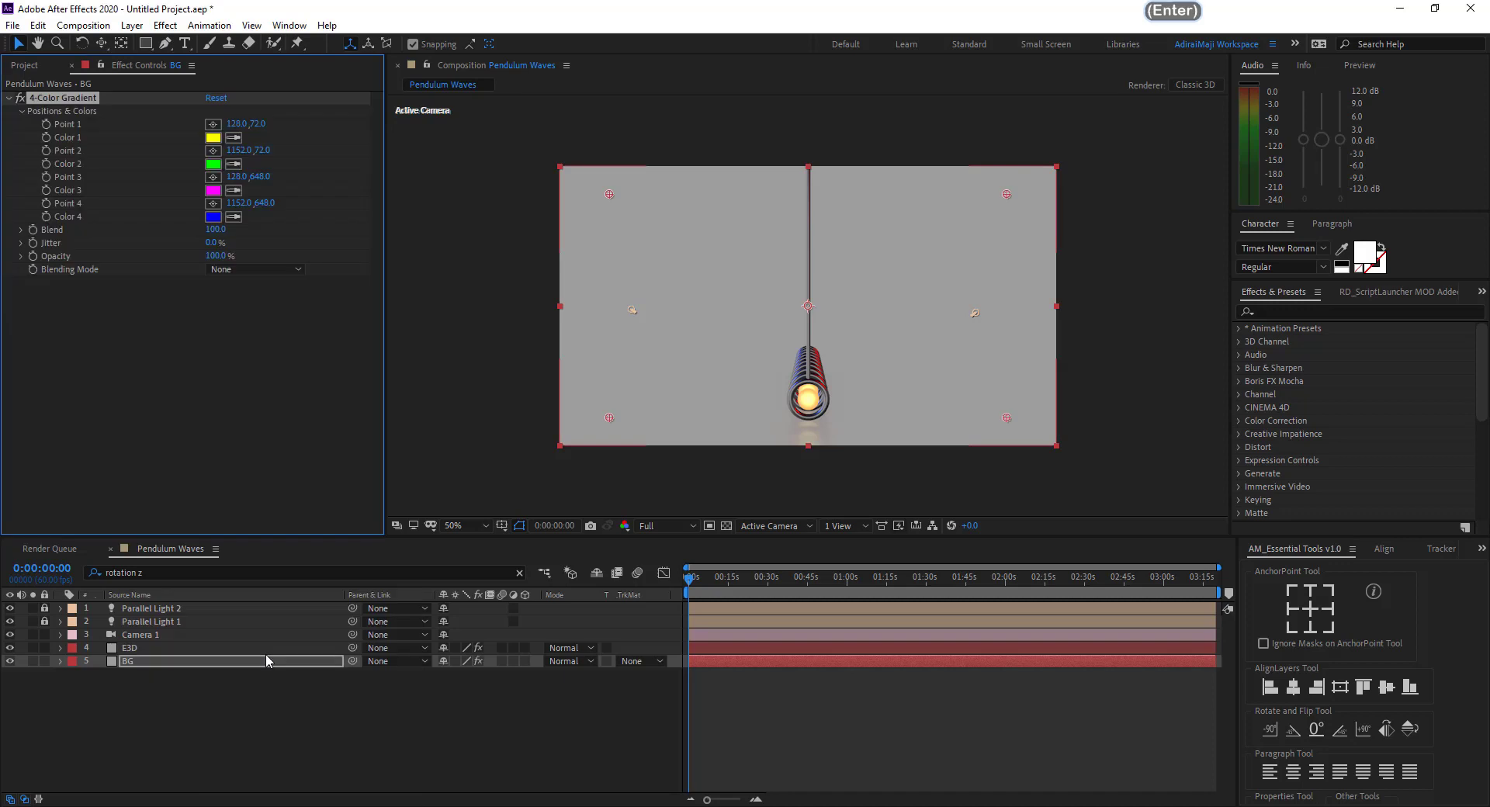
Set both Color 3 and Color 4 of the BG layer's gradient to black (000000)
{"action": "left_click", "coordinate": [212, 190]}
{"action": "left_click", "coordinate": [223, 644]}
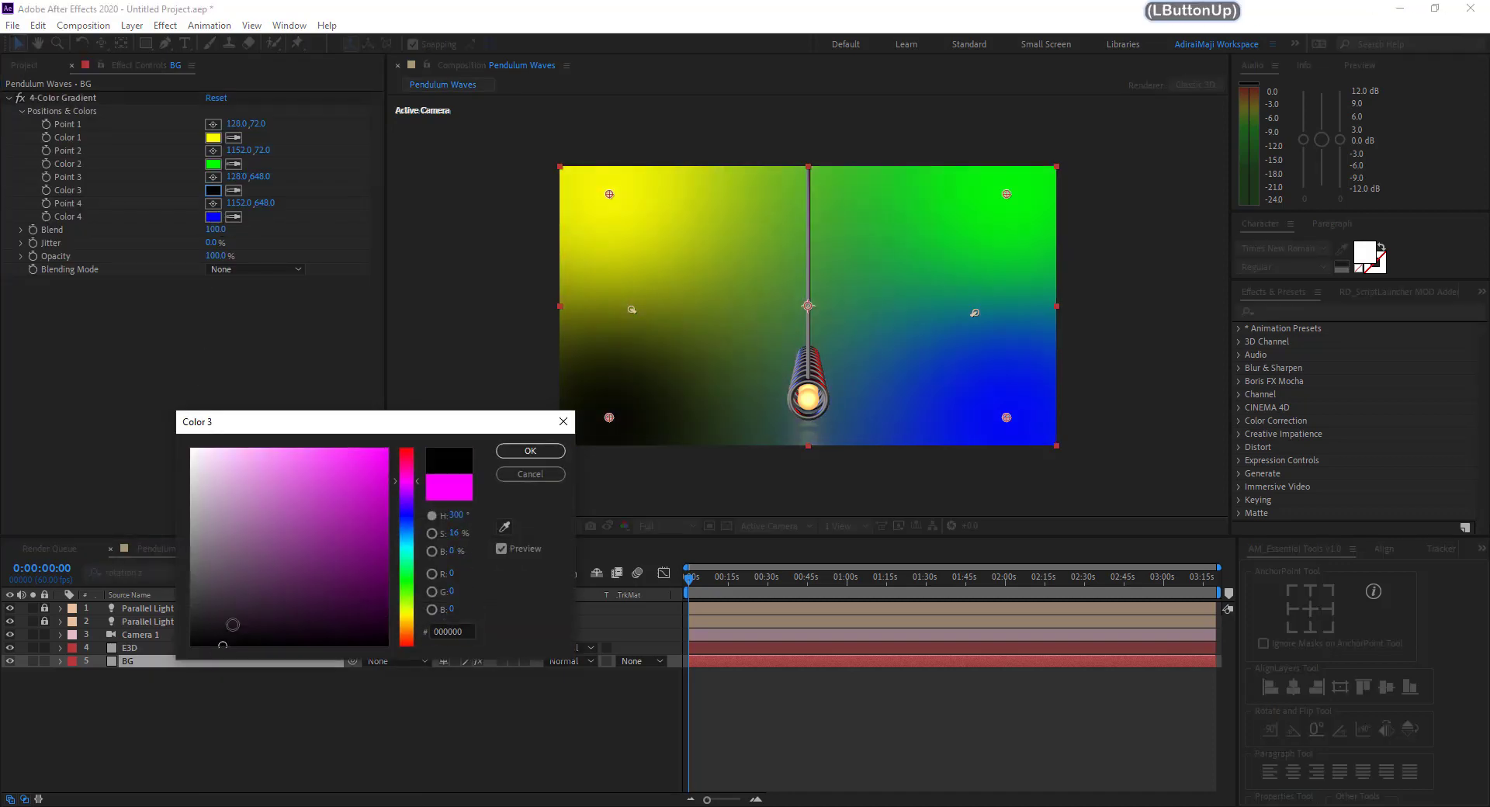
{"action": "left_click", "coordinate": [530, 451]}
{"action": "left_click", "coordinate": [213, 216]}
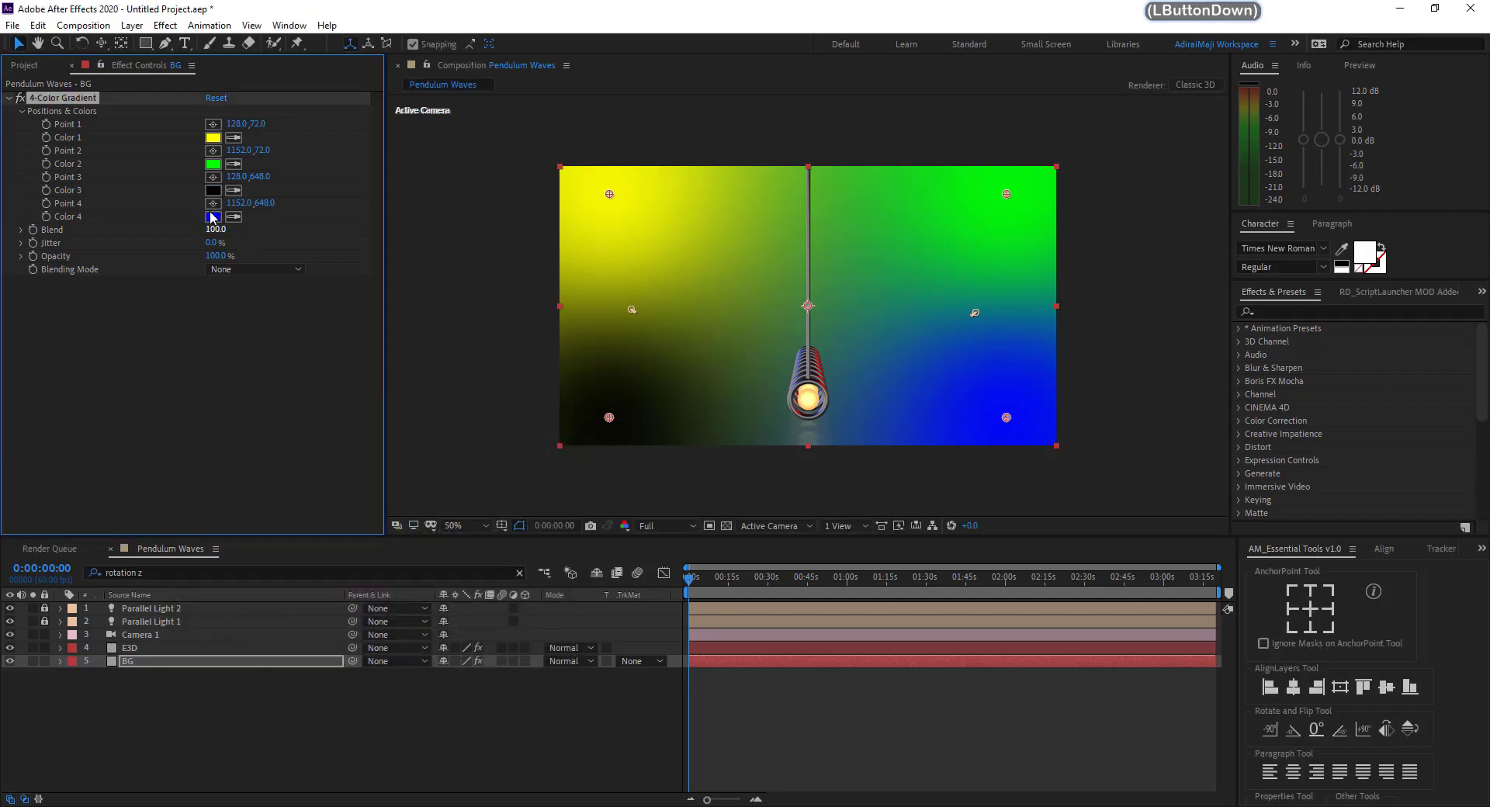
{"action": "left_click", "coordinate": [210, 551]}
{"action": "left_click", "coordinate": [264, 638]}
{"action": "left_click_drag", "start_coordinate": [237, 626], "coordinate": [170, 668]}
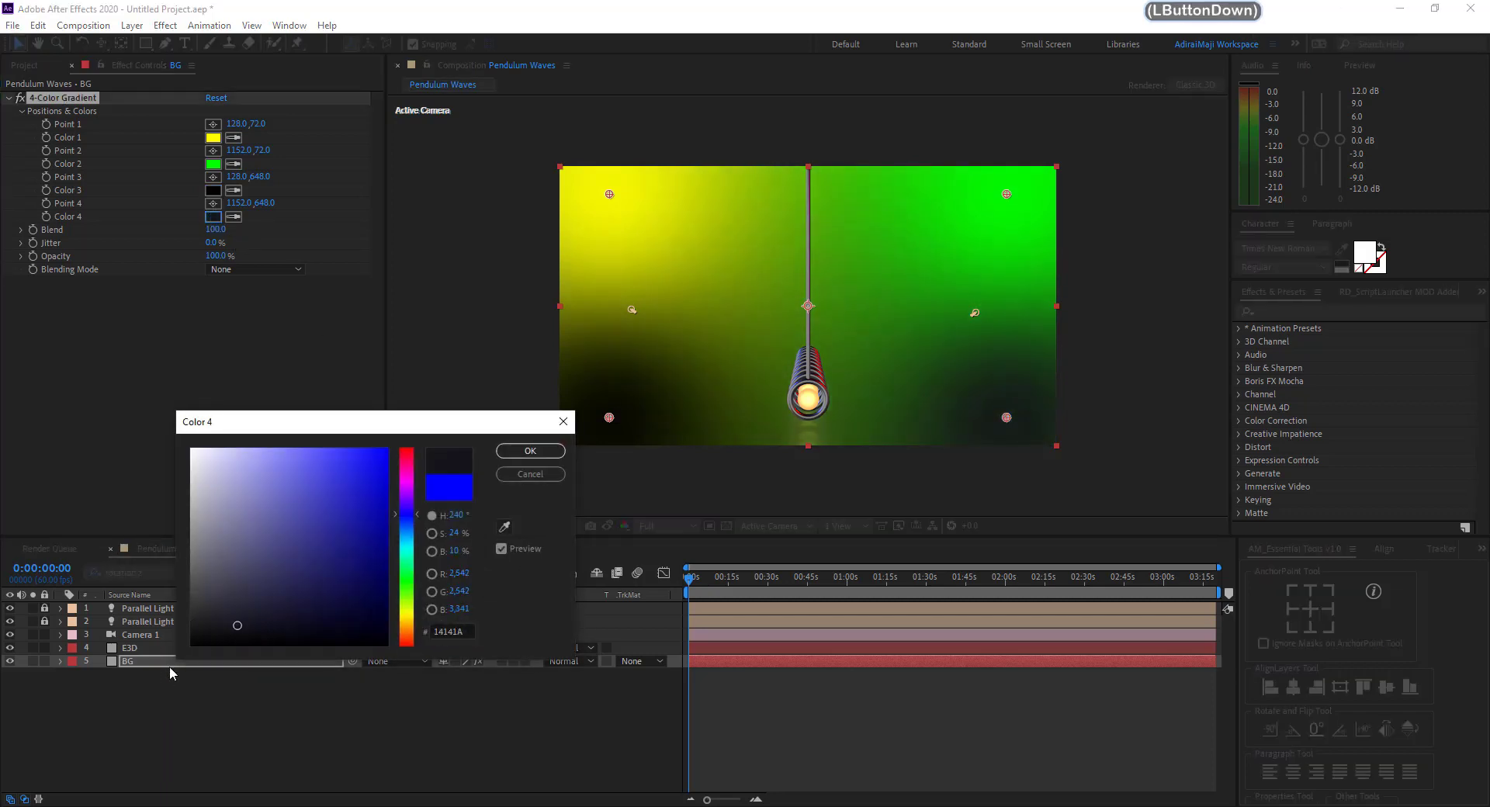
{"action": "left_click_drag", "start_coordinate": [223, 623], "coordinate": [172, 667]}
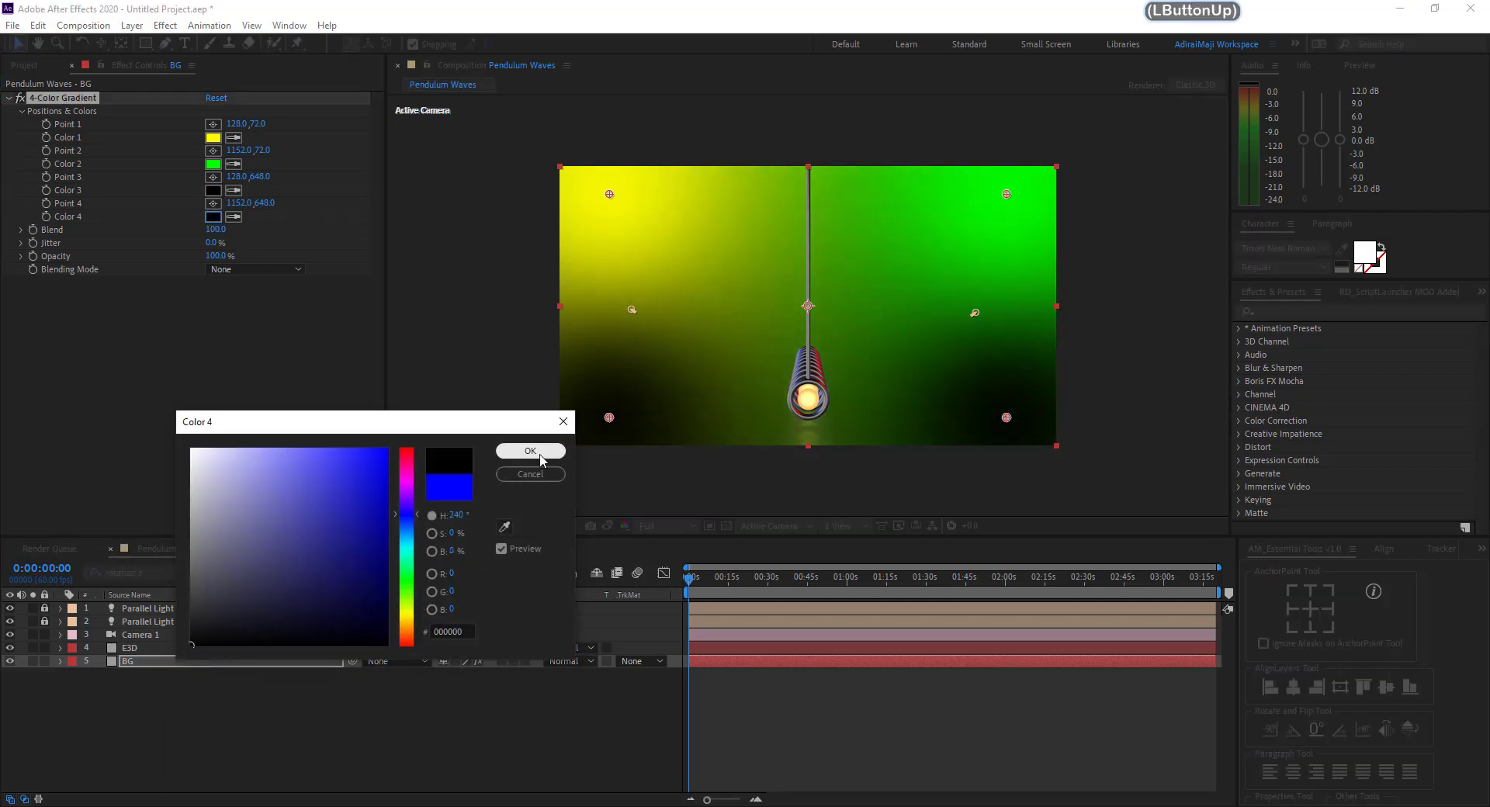
{"action": "left_click", "coordinate": [540, 456]}
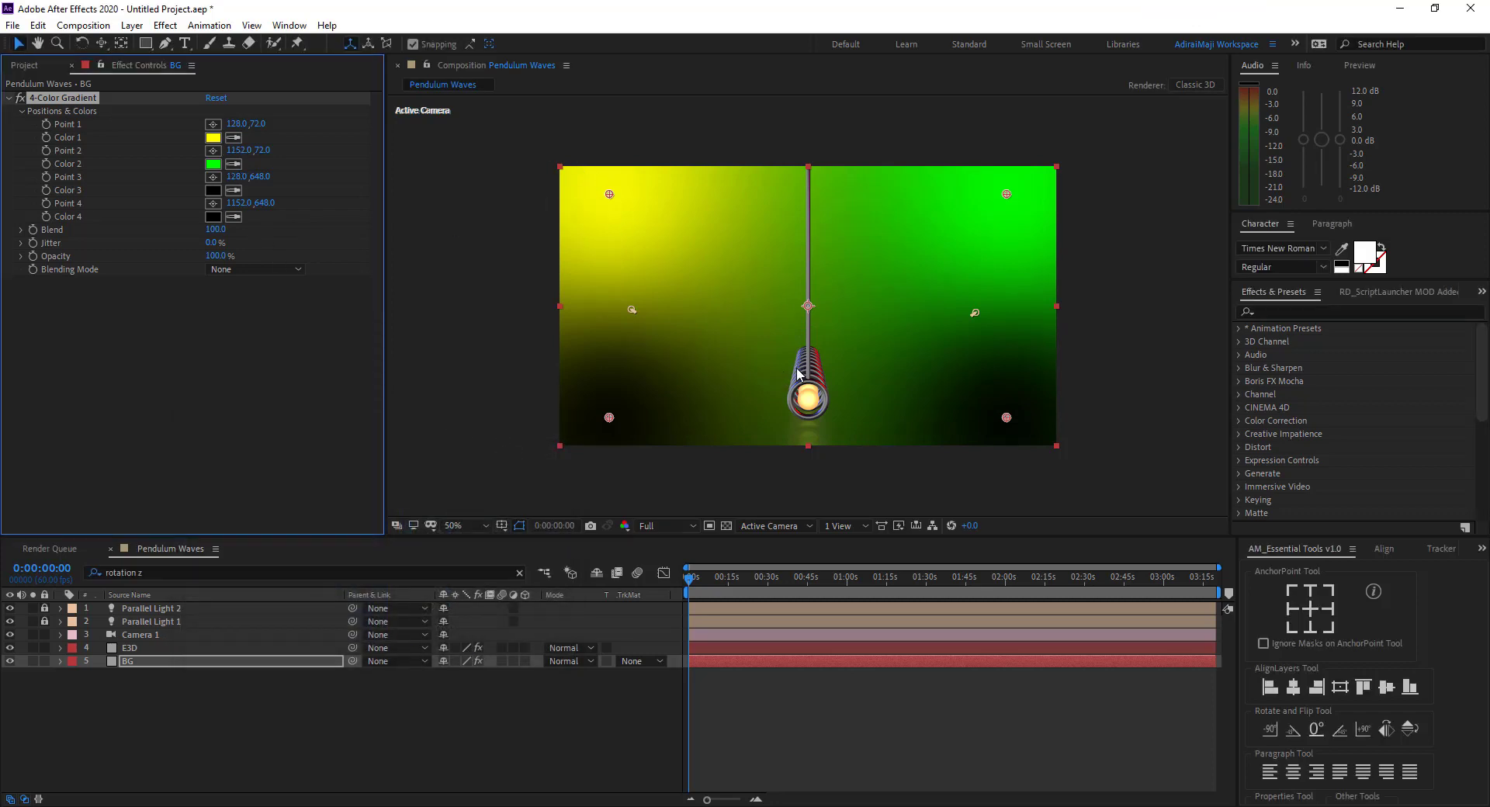
Set the gradient's Color 1 to a very dark blue (000222)
{"action": "left_click", "coordinate": [213, 137]}
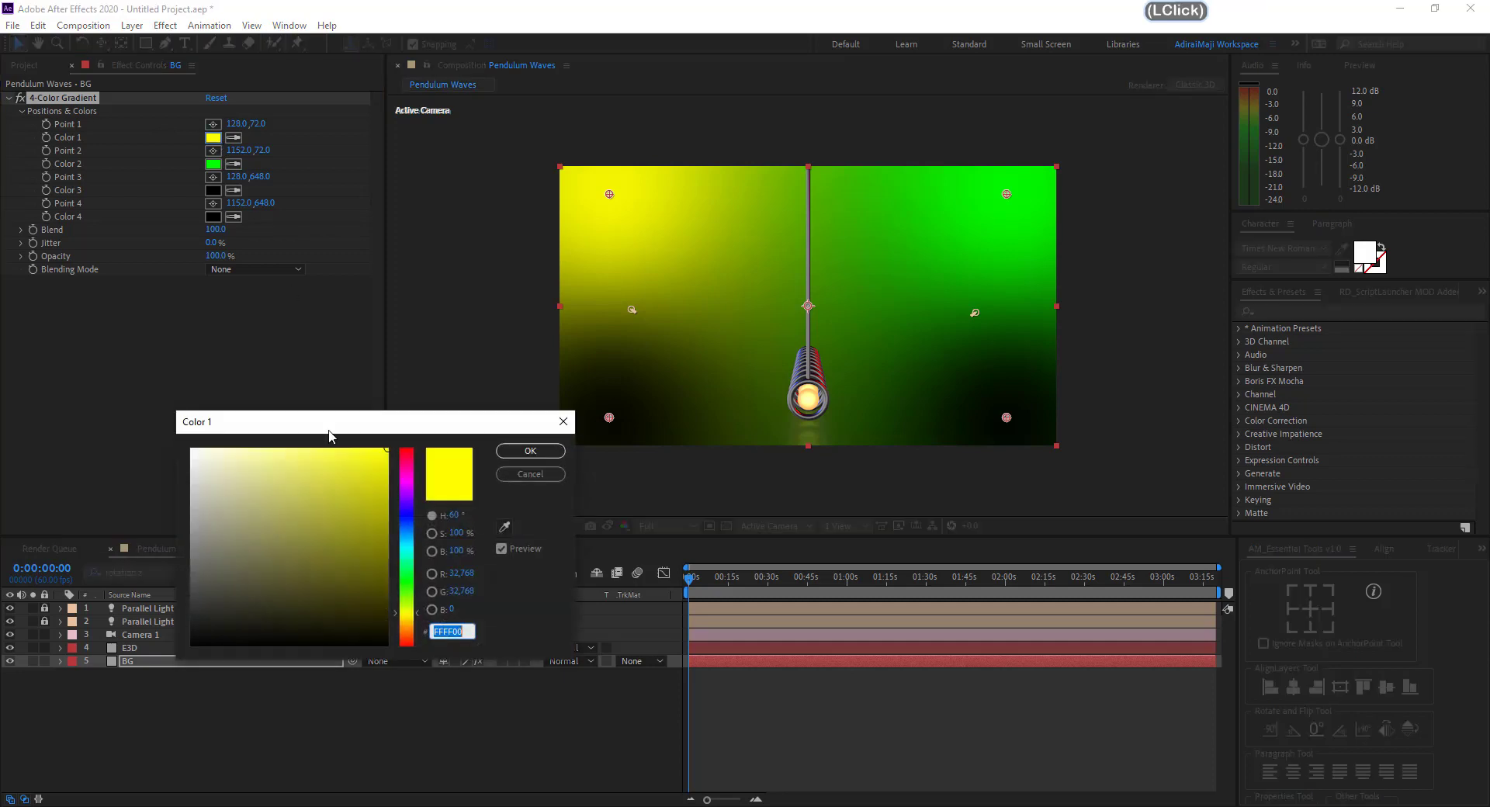
{"action": "left_click", "coordinate": [405, 515]}
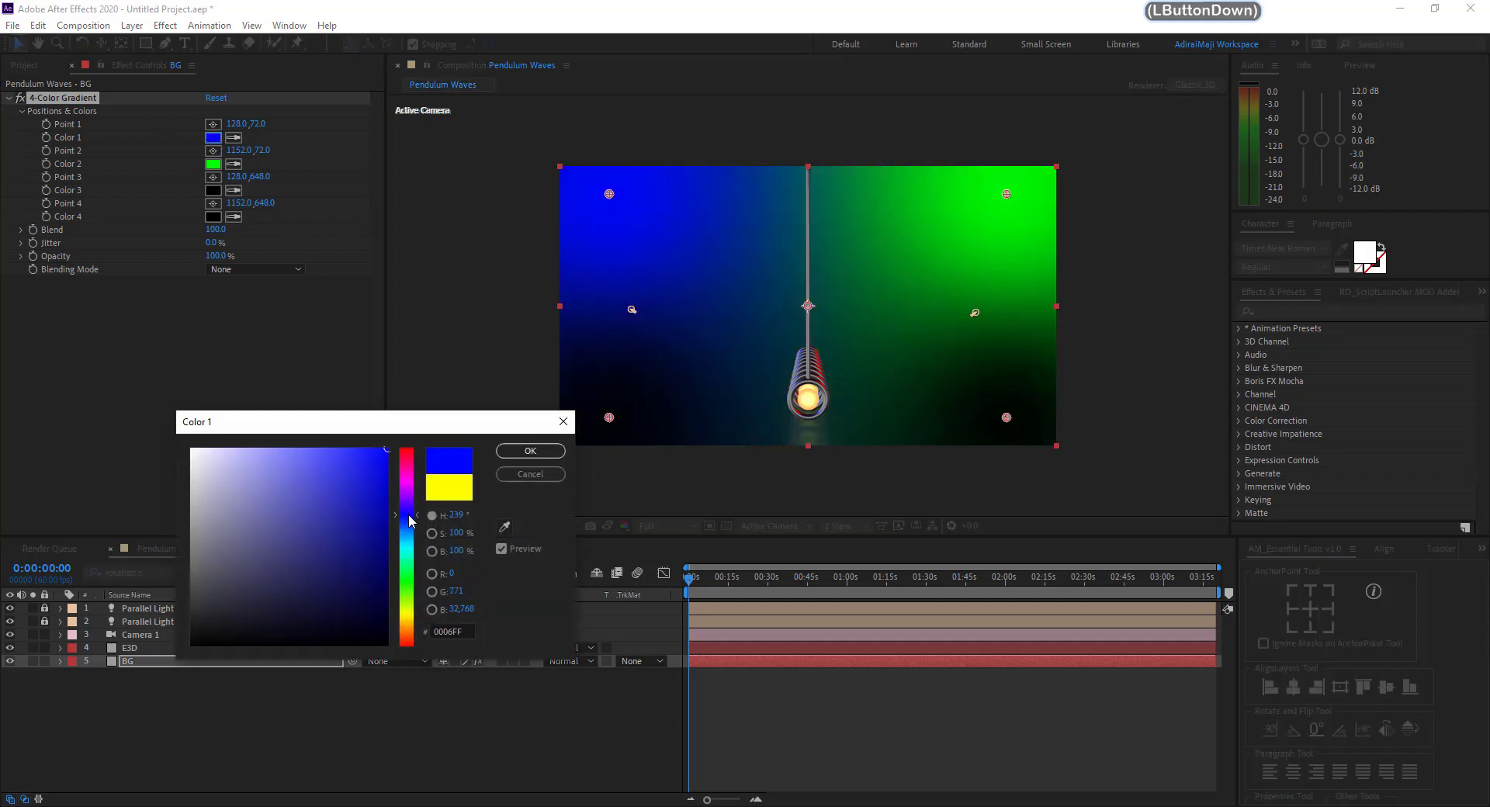
{"action": "left_click_drag", "start_coordinate": [395, 597], "coordinate": [401, 618]}
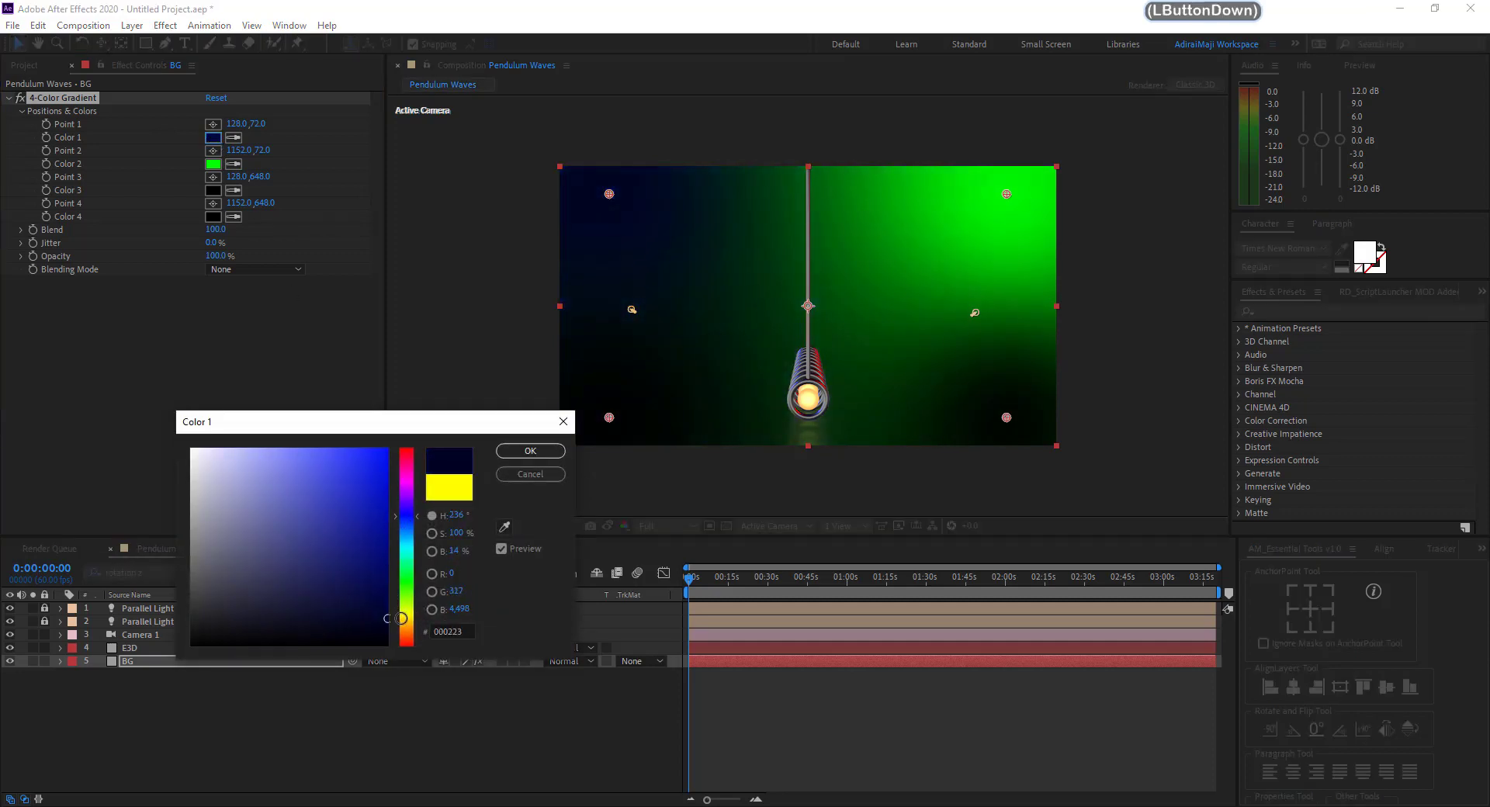
{"action": "left_click", "coordinate": [531, 451]}
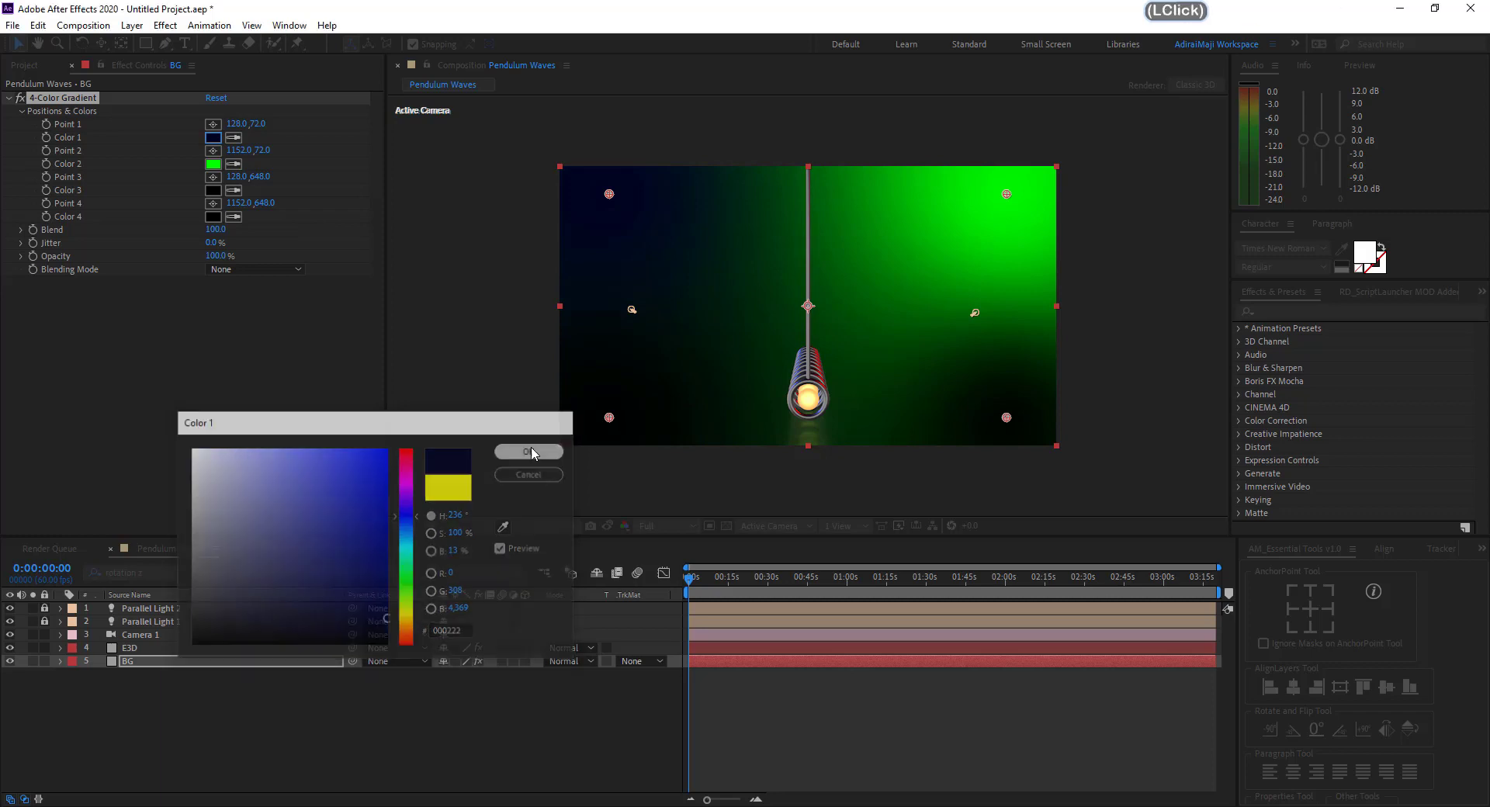
Set the gradient's Color 2 to a very dark red (0C0000)
{"action": "left_click", "coordinate": [213, 164]}
{"action": "left_click_drag", "start_coordinate": [412, 508], "coordinate": [409, 449]}
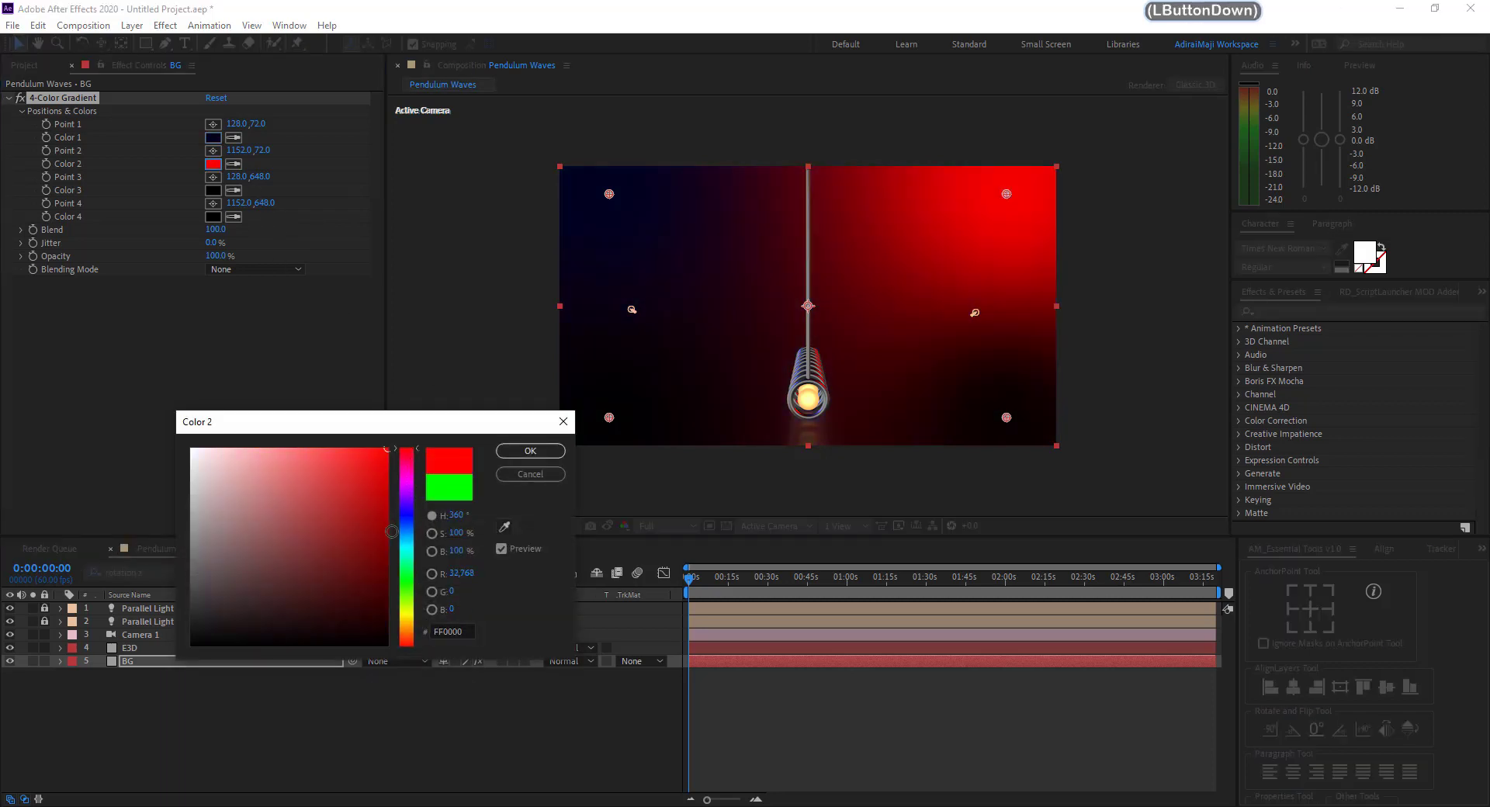
{"action": "left_click_drag", "start_coordinate": [389, 530], "coordinate": [417, 642]}
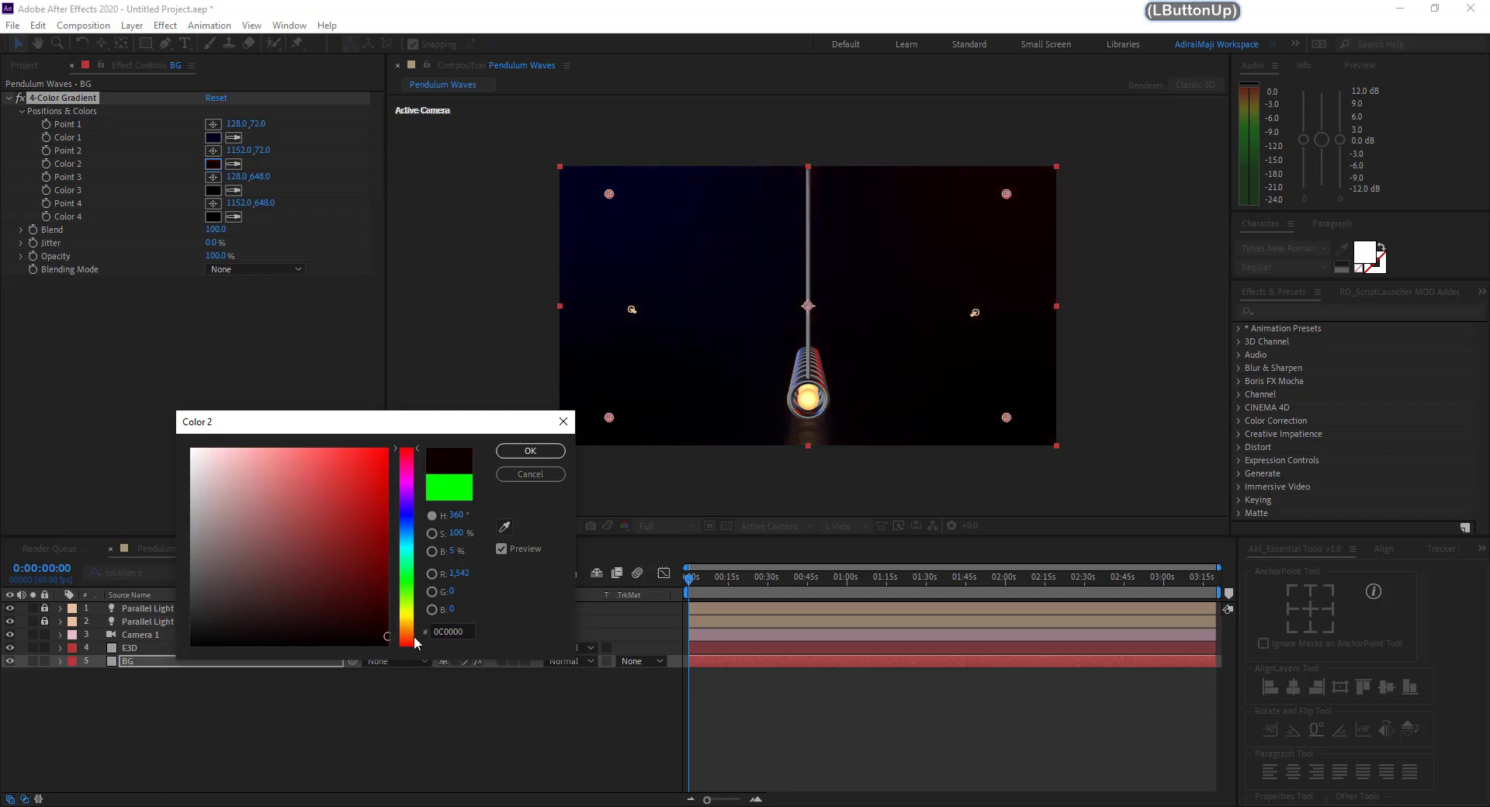
{"action": "left_click", "coordinate": [530, 451]}
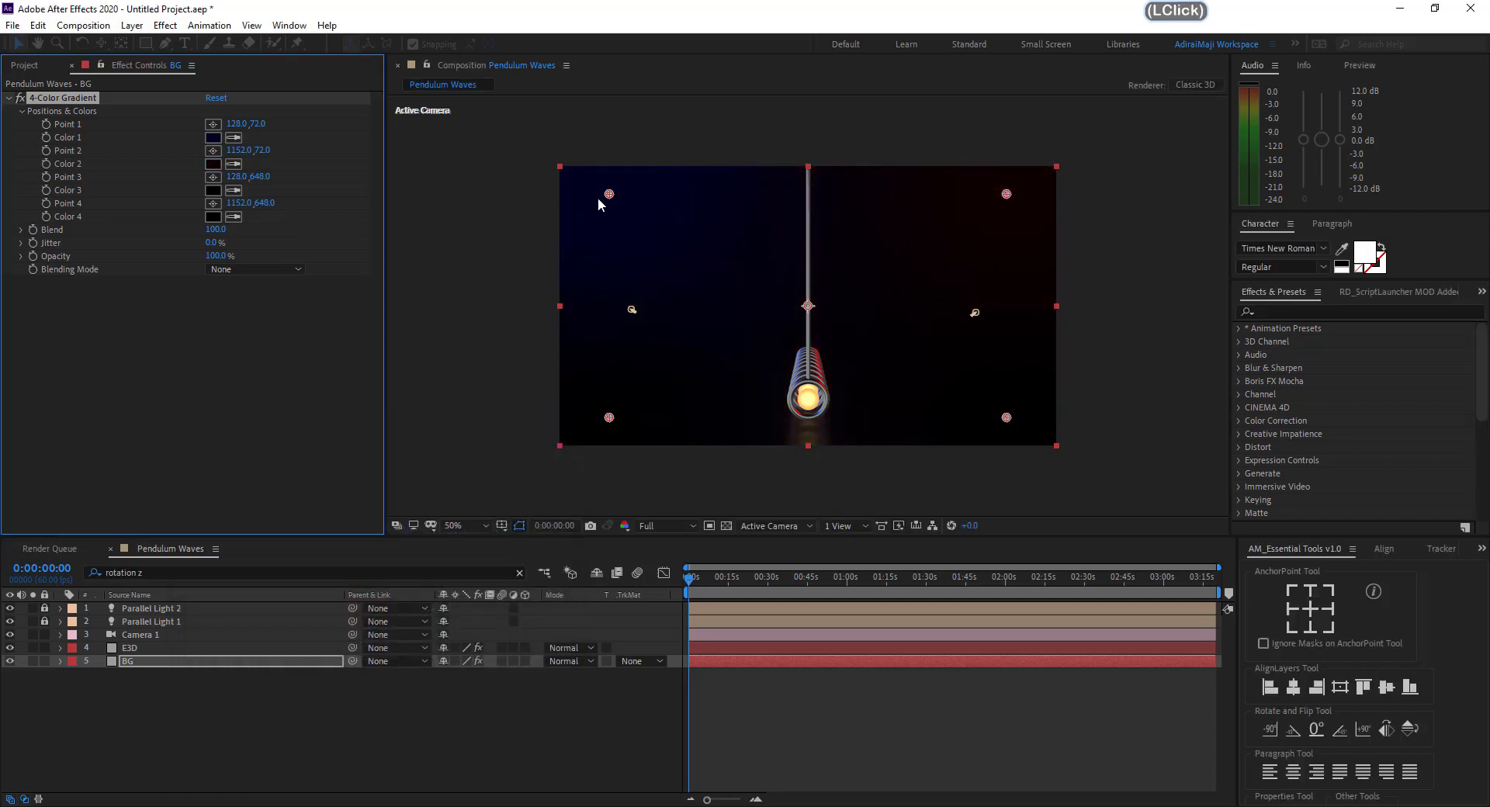
Move the gradient's Point 1 to about 104, 48 and Point 2 to about 1042, 64
{"action": "mouse_move", "coordinate": [610, 194]}
{"action": "left_mouse_down"}
{"action": "mouse_move", "coordinate": [633, 208]}
{"action": "mouse_move", "coordinate": [594, 198]}
{"action": "mouse_move", "coordinate": [629, 211]}
{"action": "mouse_move", "coordinate": [600, 184]}
{"action": "left_mouse_up"}
{"action": "key", "text": "ctrl+z"}
{"action": "left_click_drag", "start_coordinate": [1004, 194], "coordinate": [961, 190]}
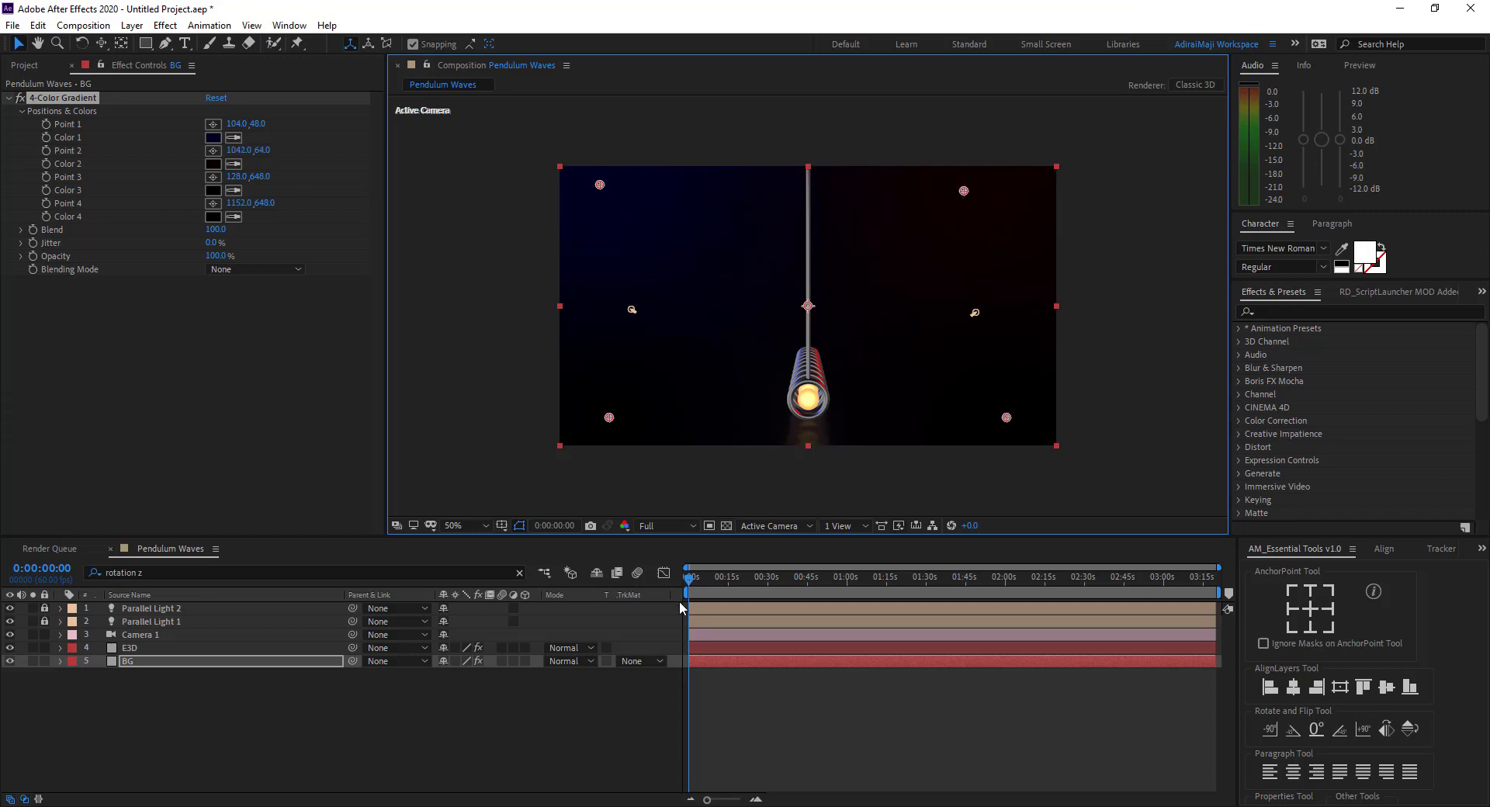
Preview the pendulum animation from the start for the first few seconds
{"action": "key", "text": "space"}
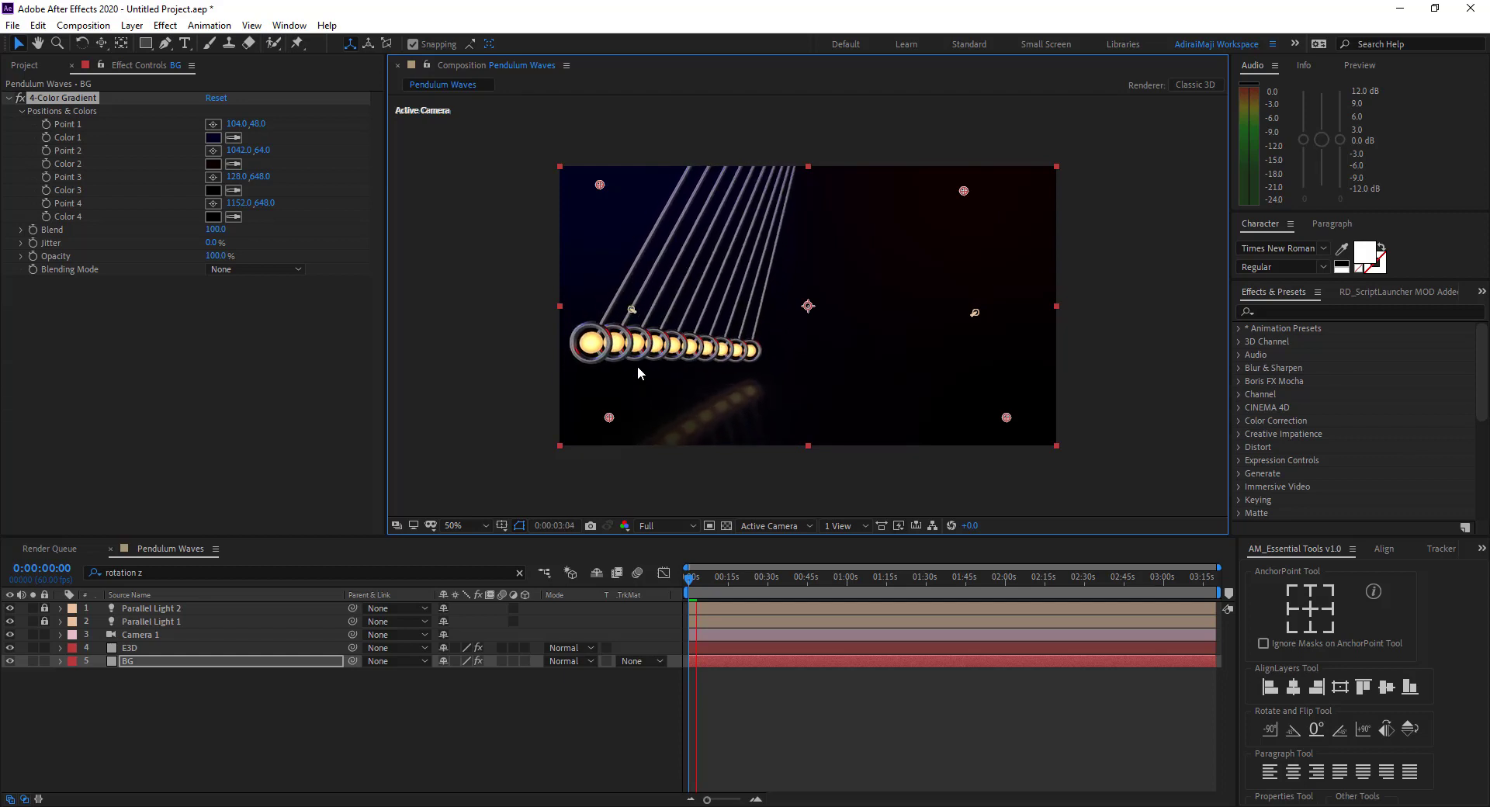
{"action": "key", "text": "space"}
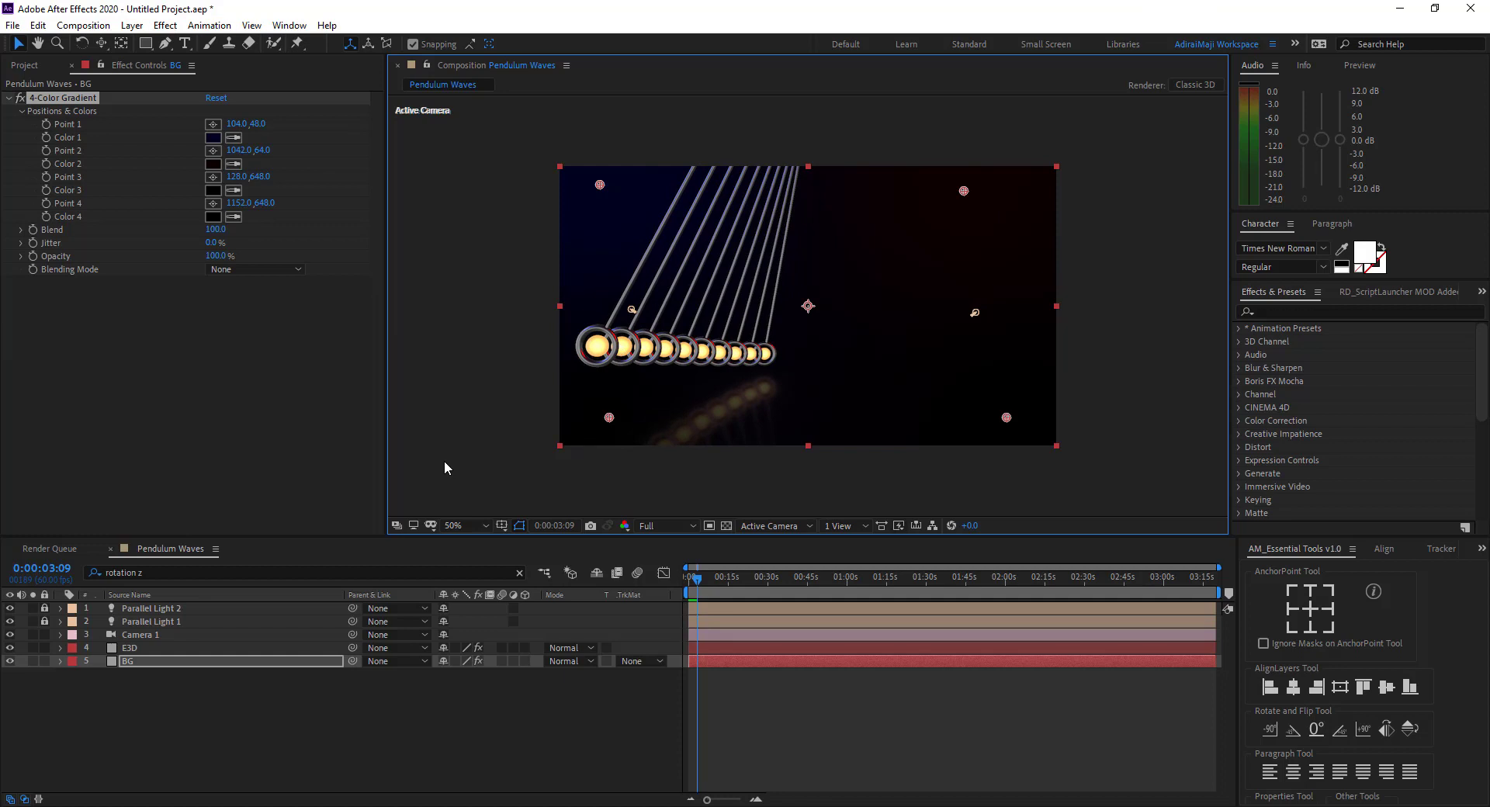
{"action": "key", "text": "ctrl+space"}
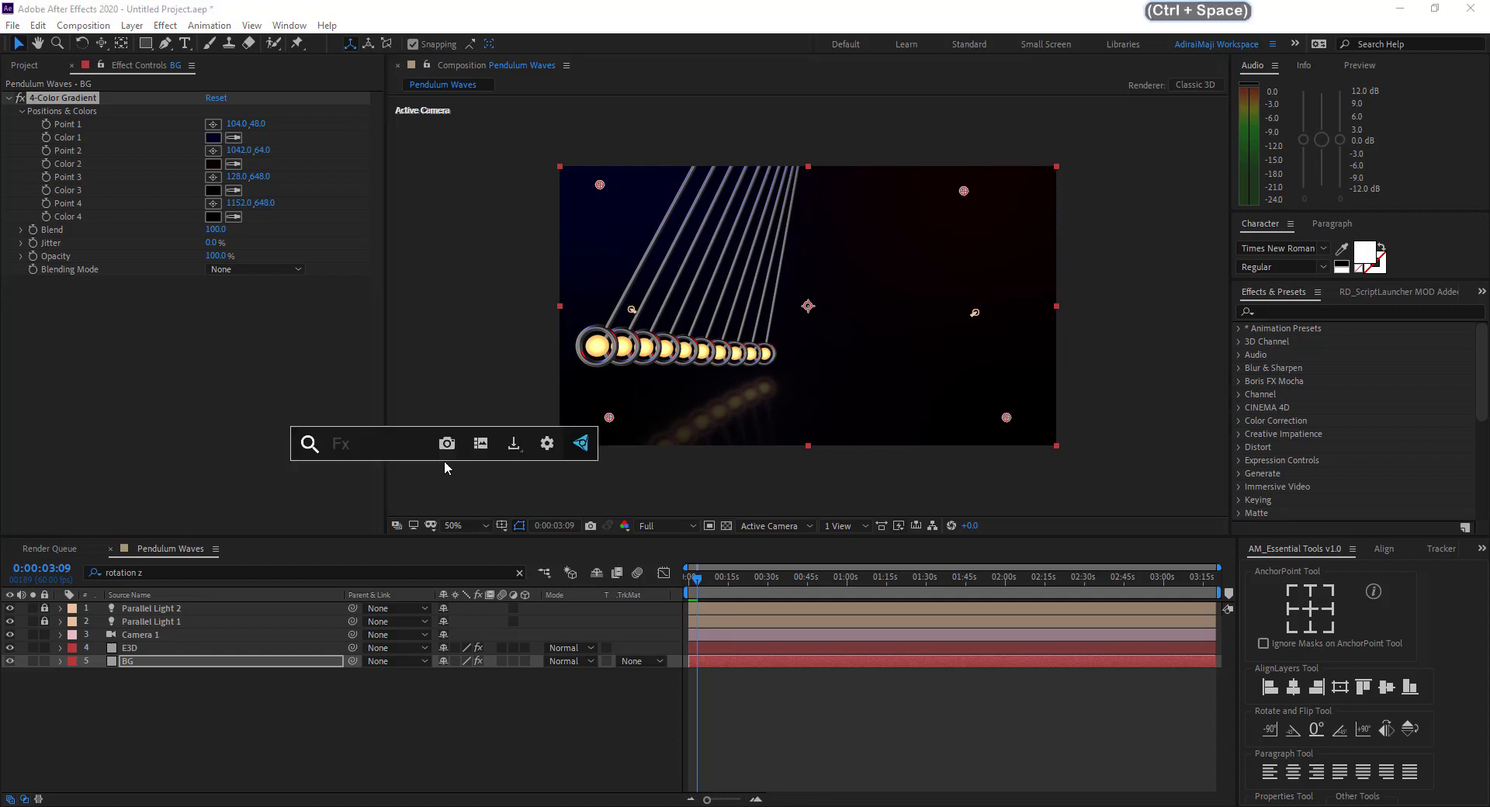
{"action": "type", "text": "deep"}
{"action": "key", "text": "Return"}
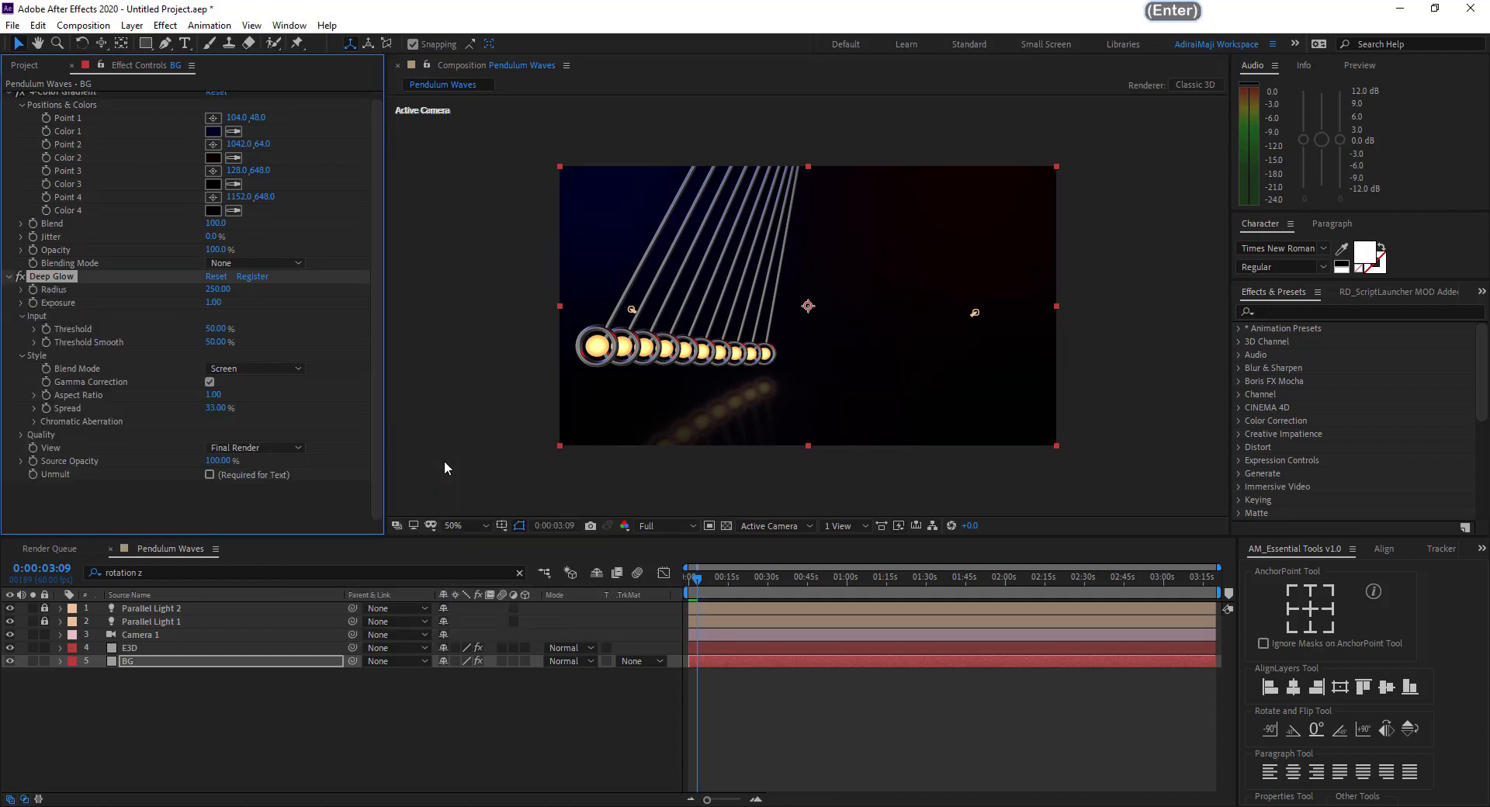
{"action": "key", "text": "ctrl+z"}
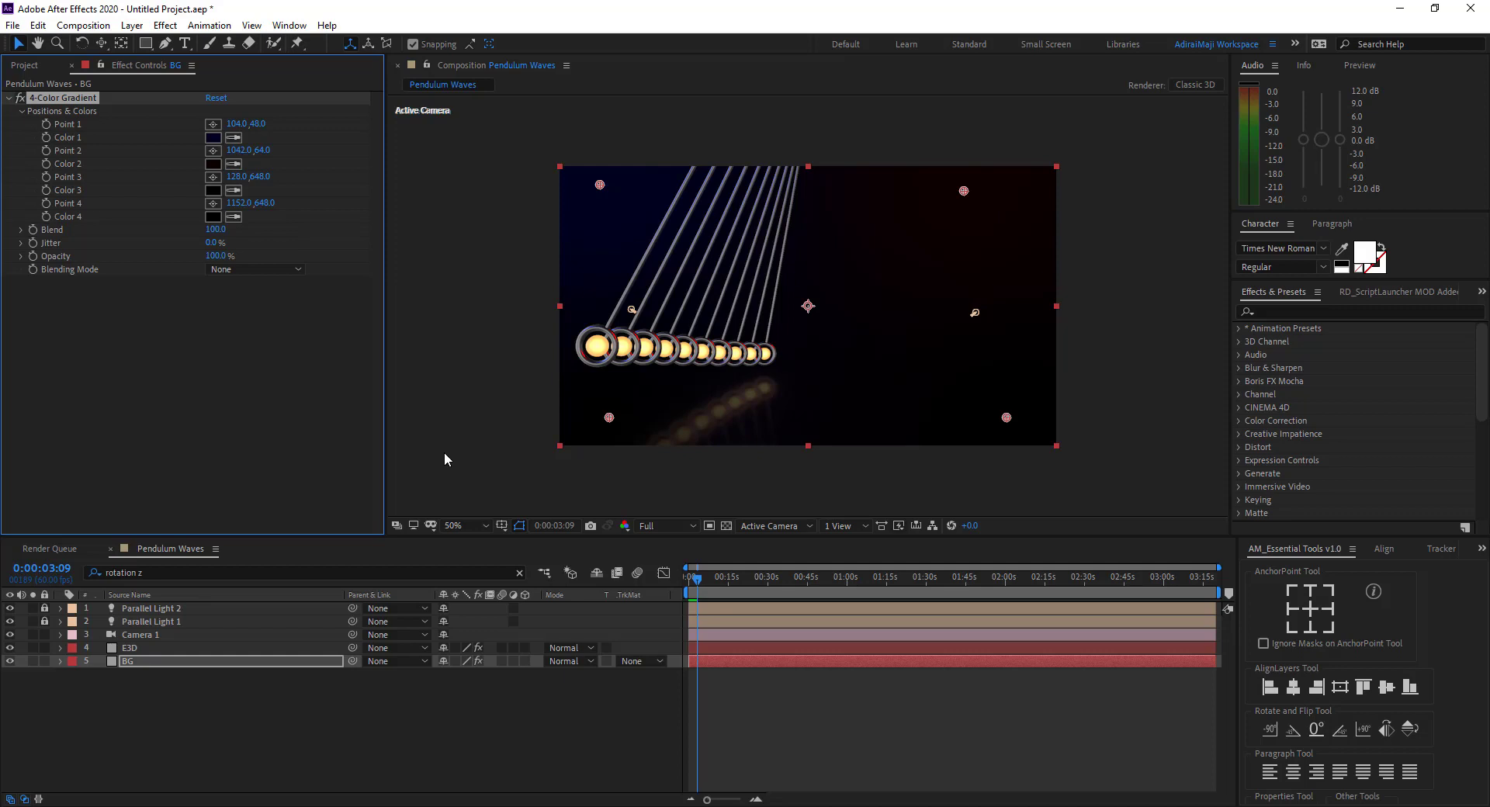
Duplicate the E3D layer and set the Element output of the upper copy to show Illumination
{"action": "left_click", "coordinate": [151, 648]}
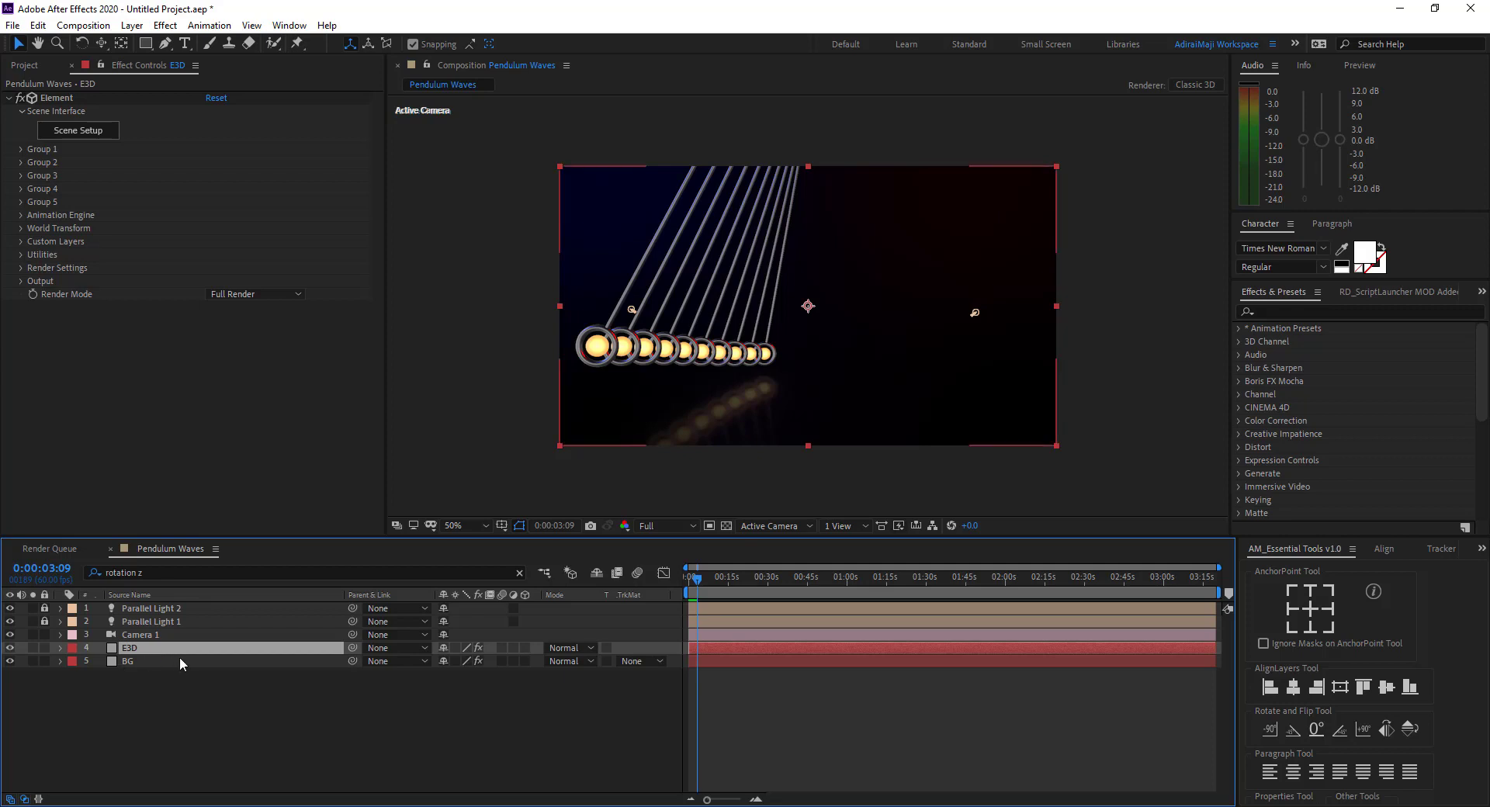
{"action": "key", "text": "ctrl"}
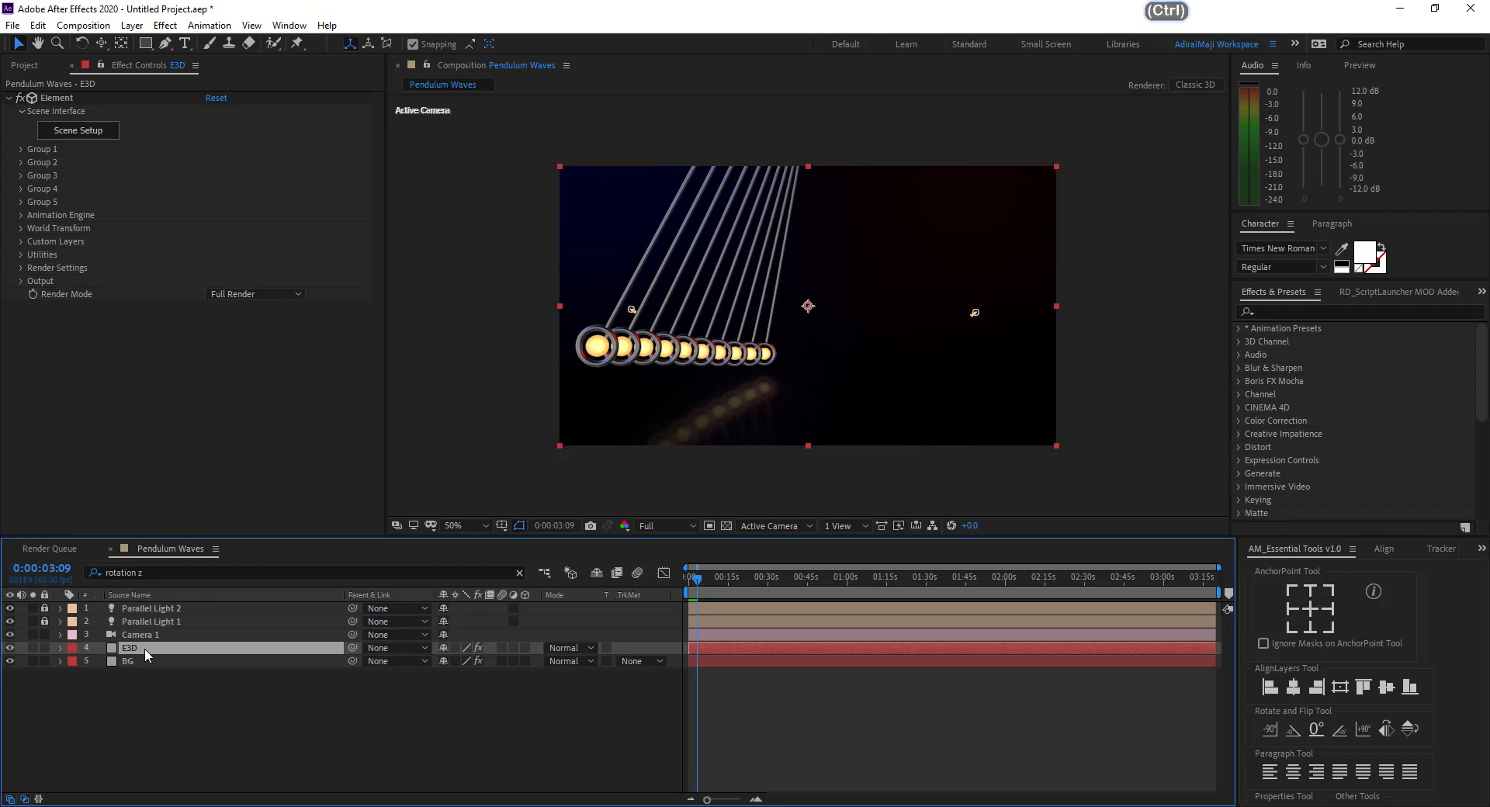
{"action": "key", "text": "ctrl+d"}
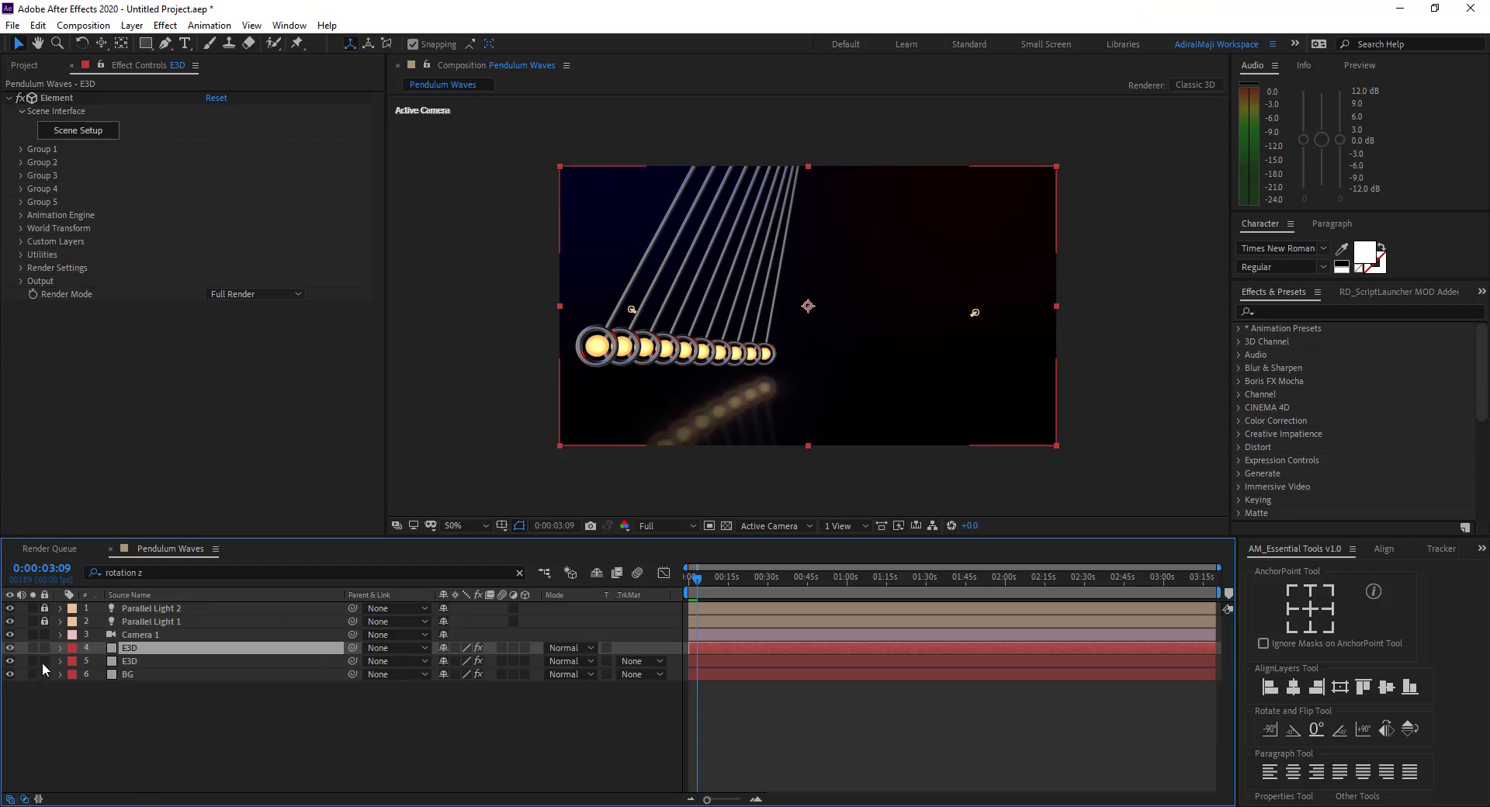
{"action": "left_click", "coordinate": [147, 648]}
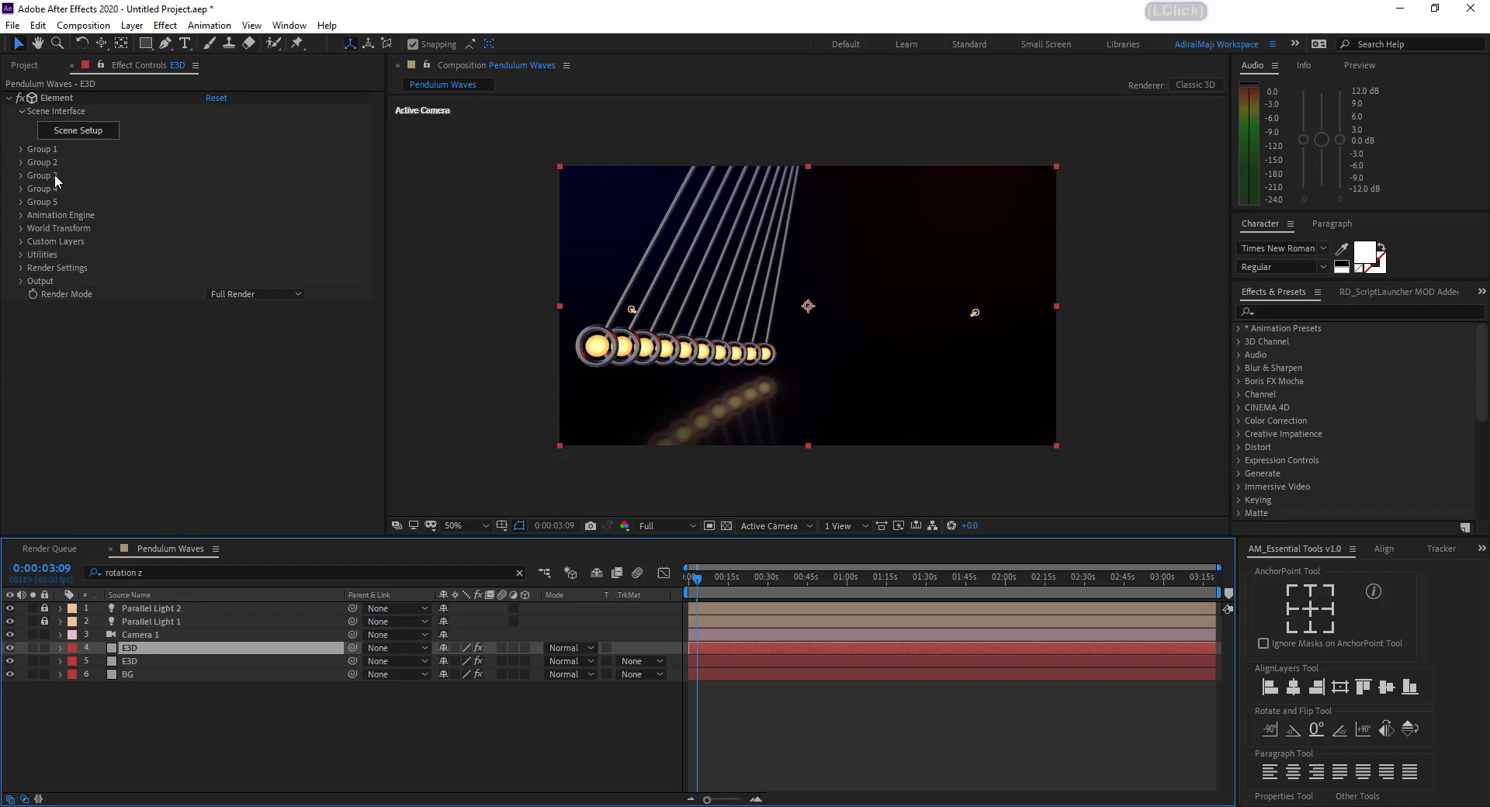
{"action": "left_click", "coordinate": [21, 282]}
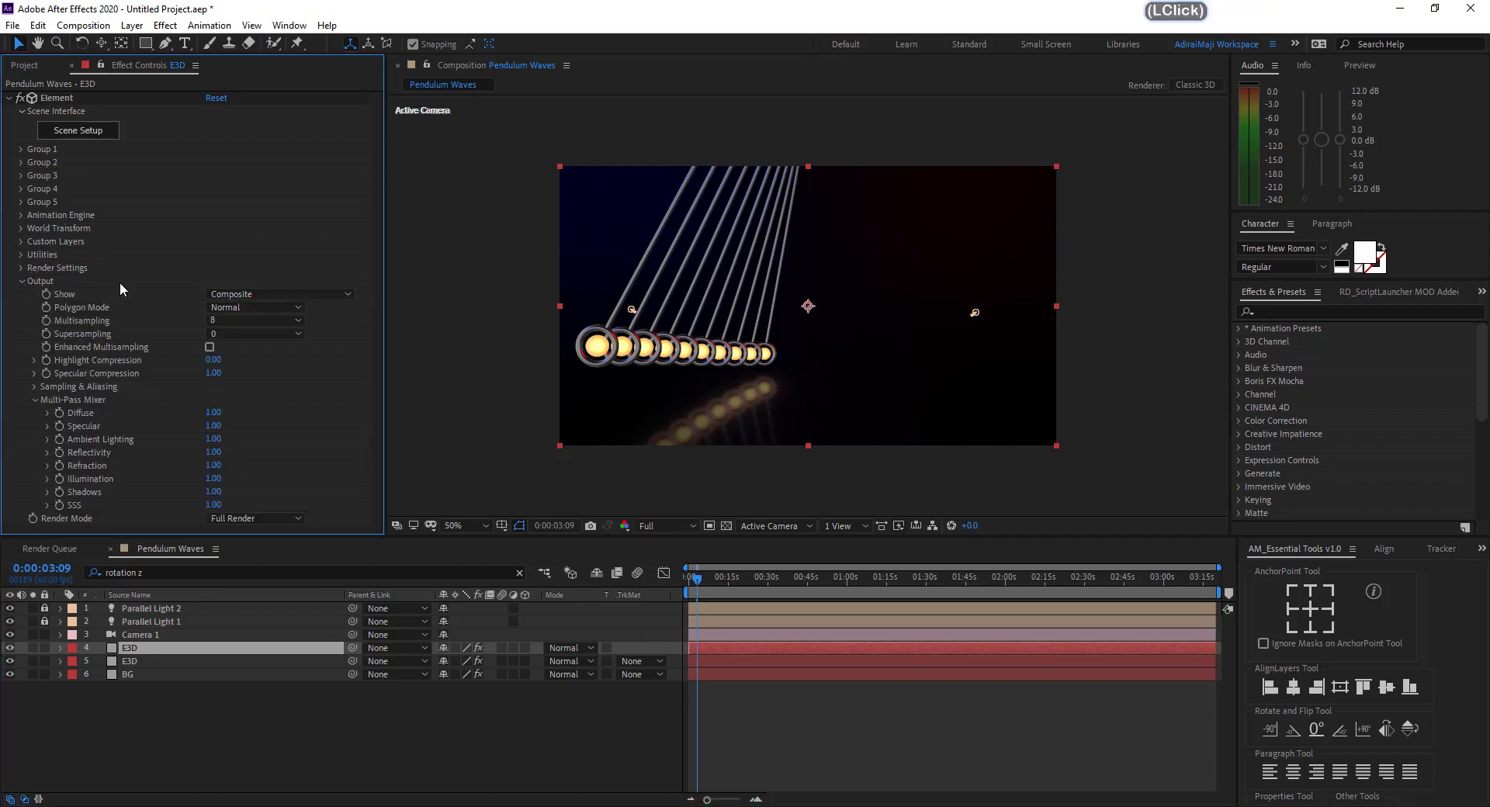
{"action": "left_click", "coordinate": [245, 293]}
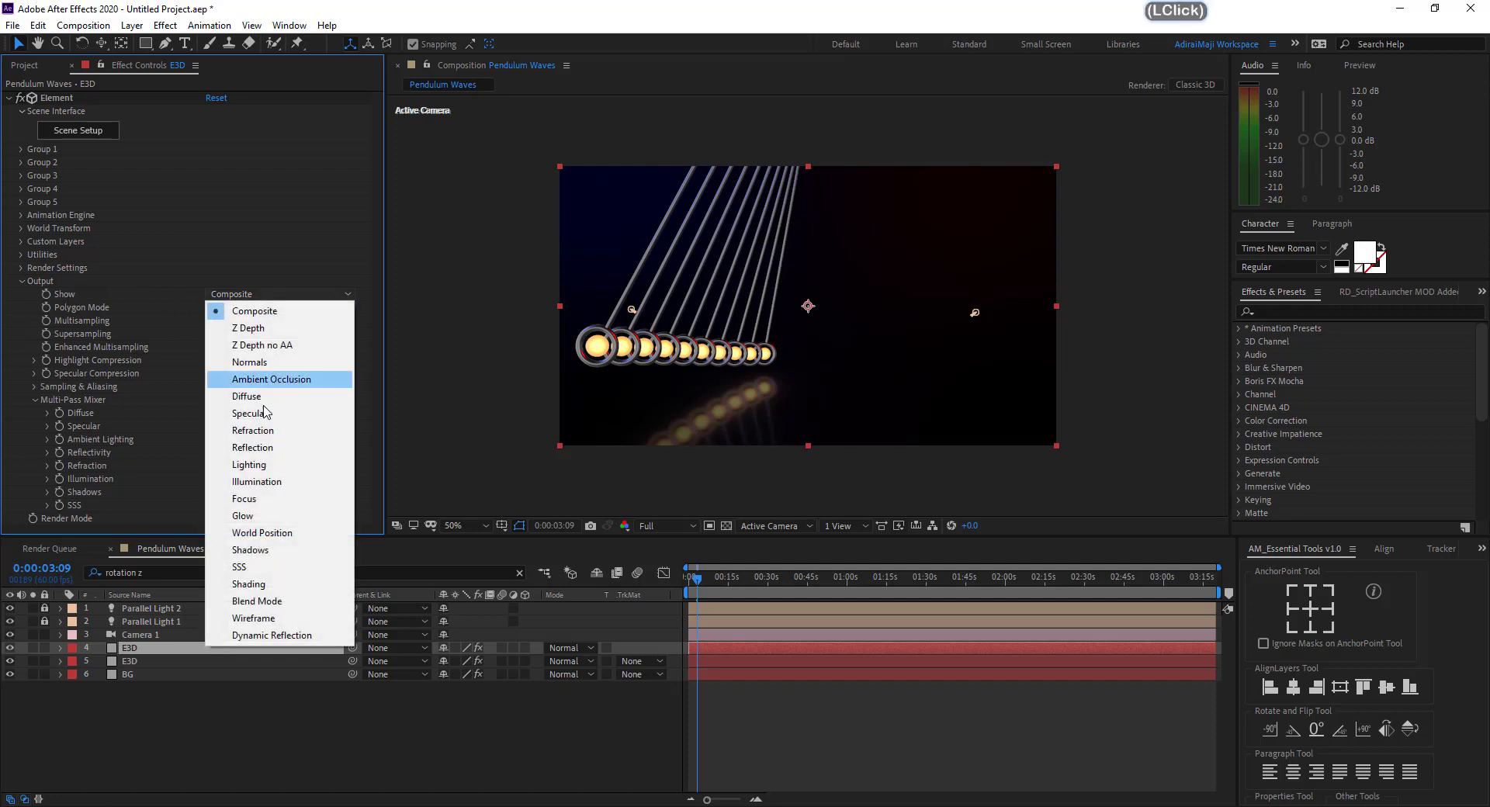
{"action": "left_click", "coordinate": [288, 481]}
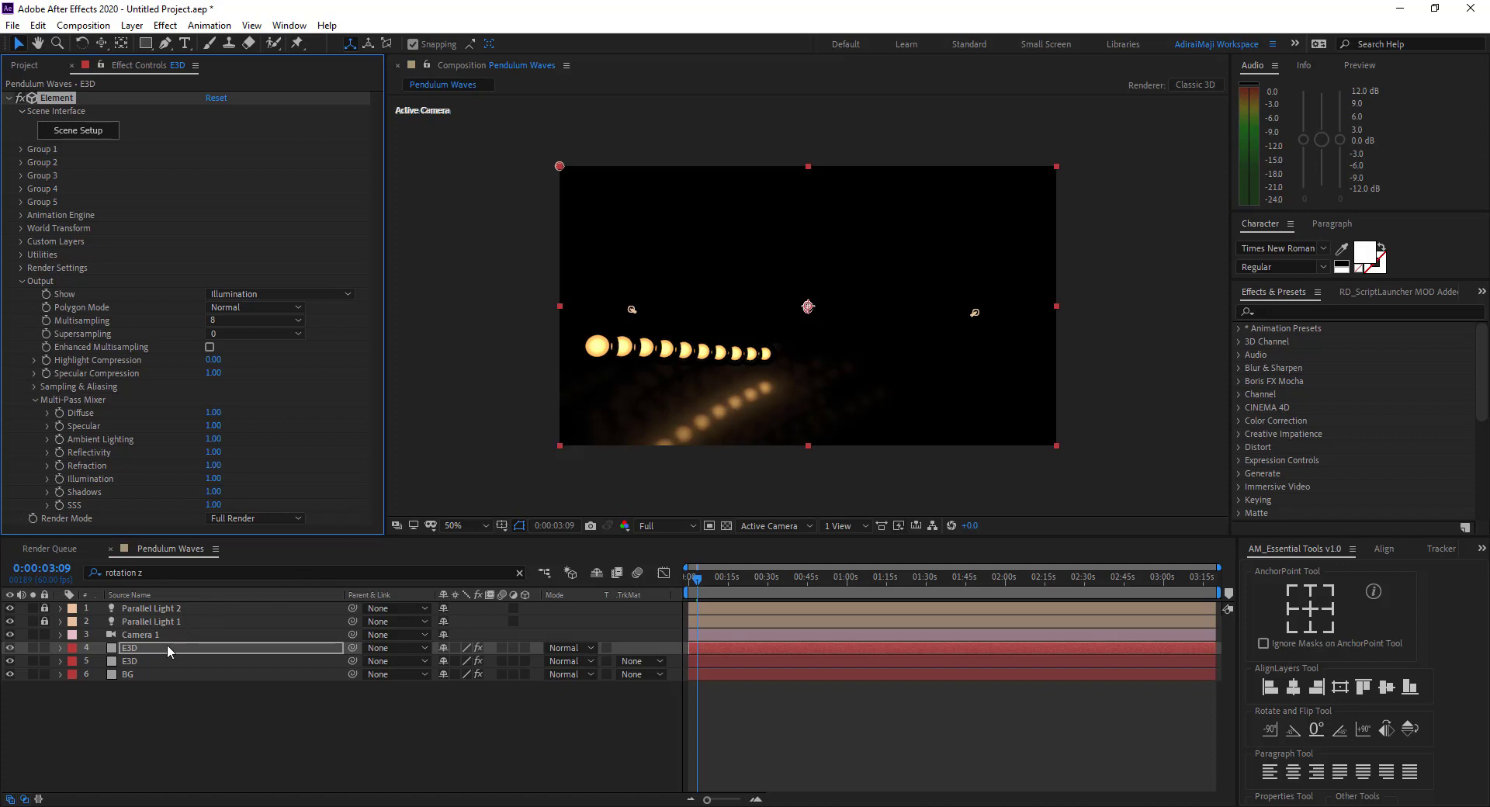
Disable Group 2 in the Element effect of the upper E3D layer to remove the floor reflection
{"action": "left_click", "coordinate": [146, 657]}
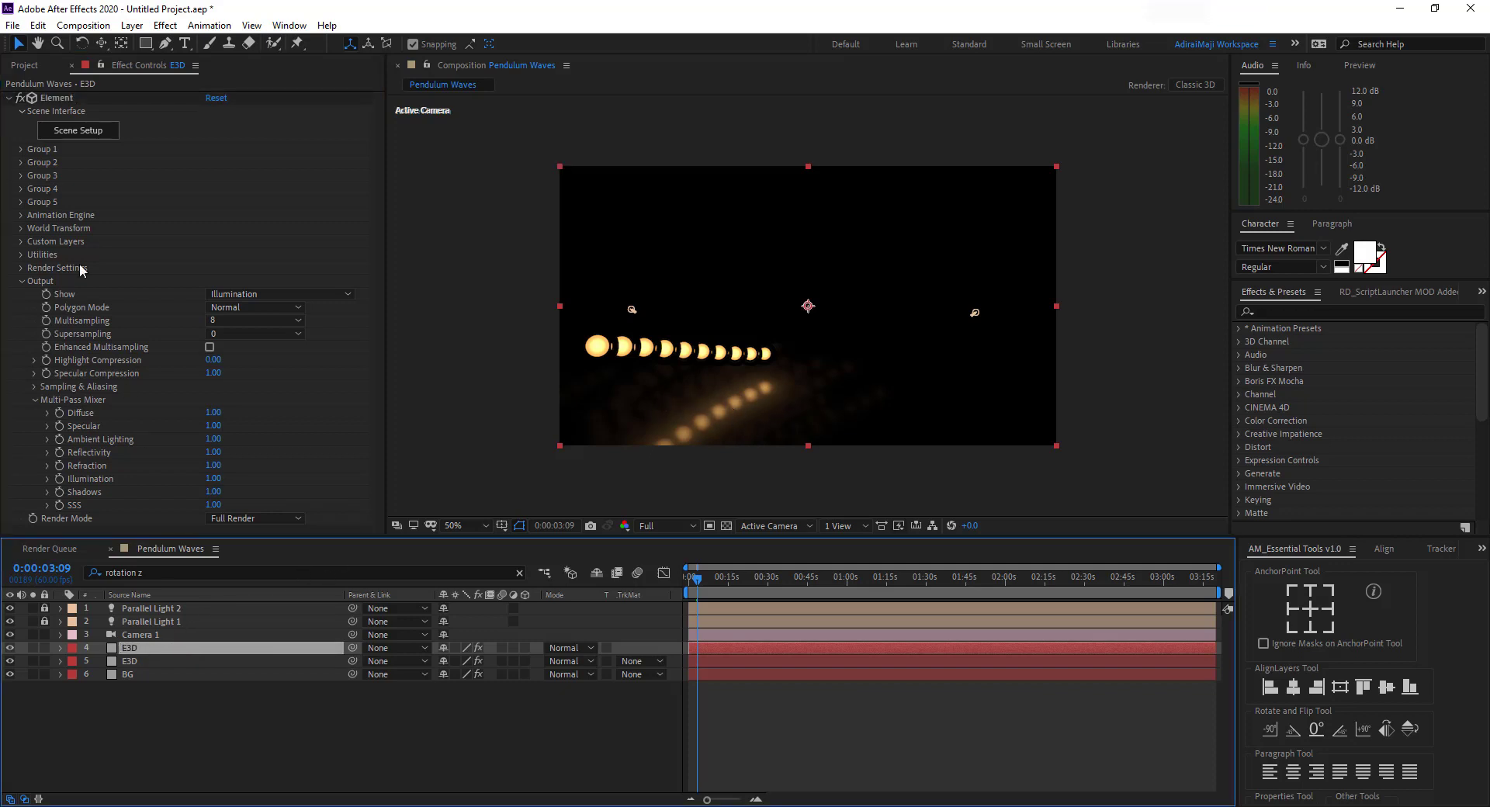
{"action": "left_click", "coordinate": [21, 162]}
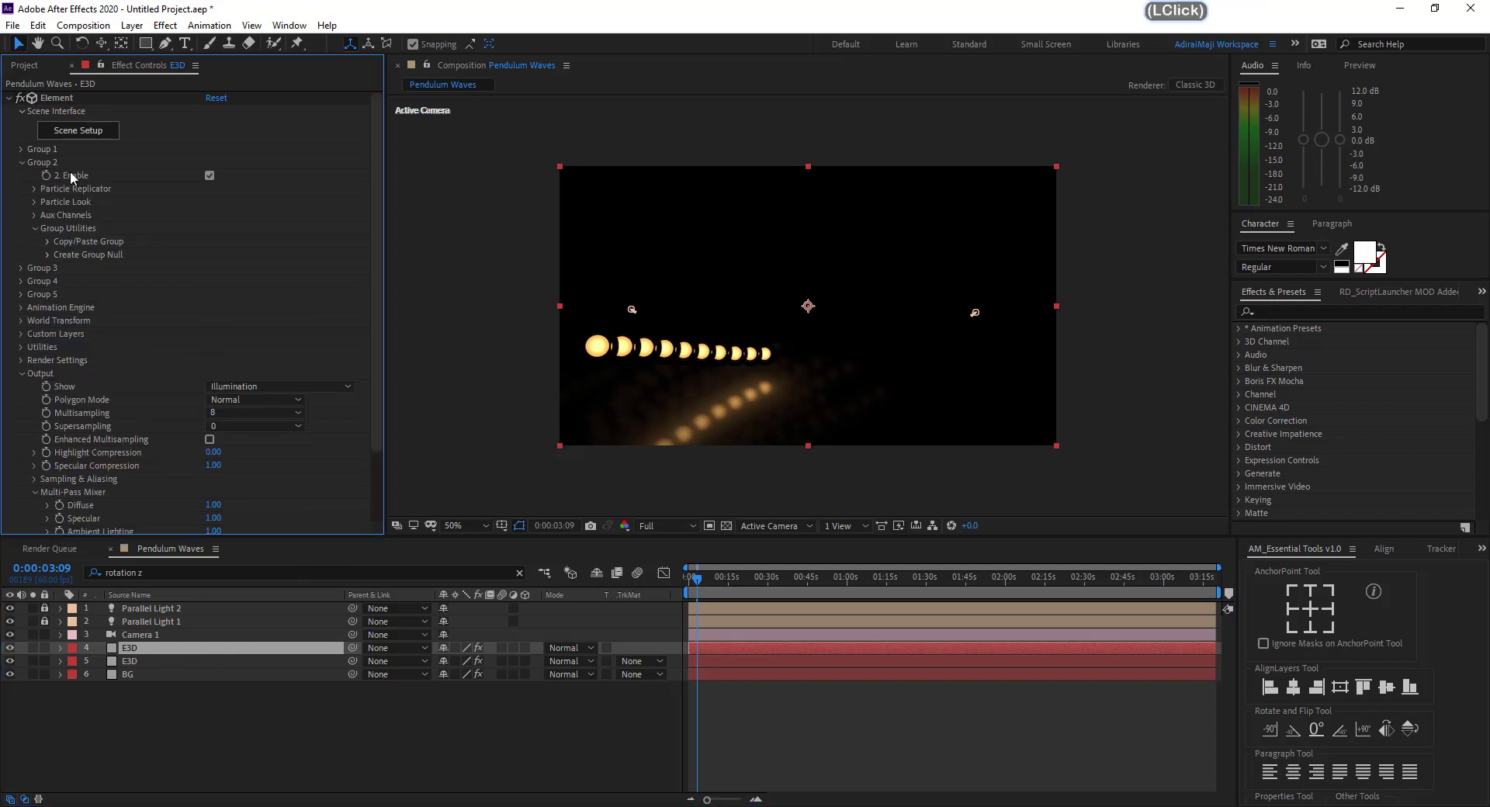
{"action": "left_click", "coordinate": [209, 175]}
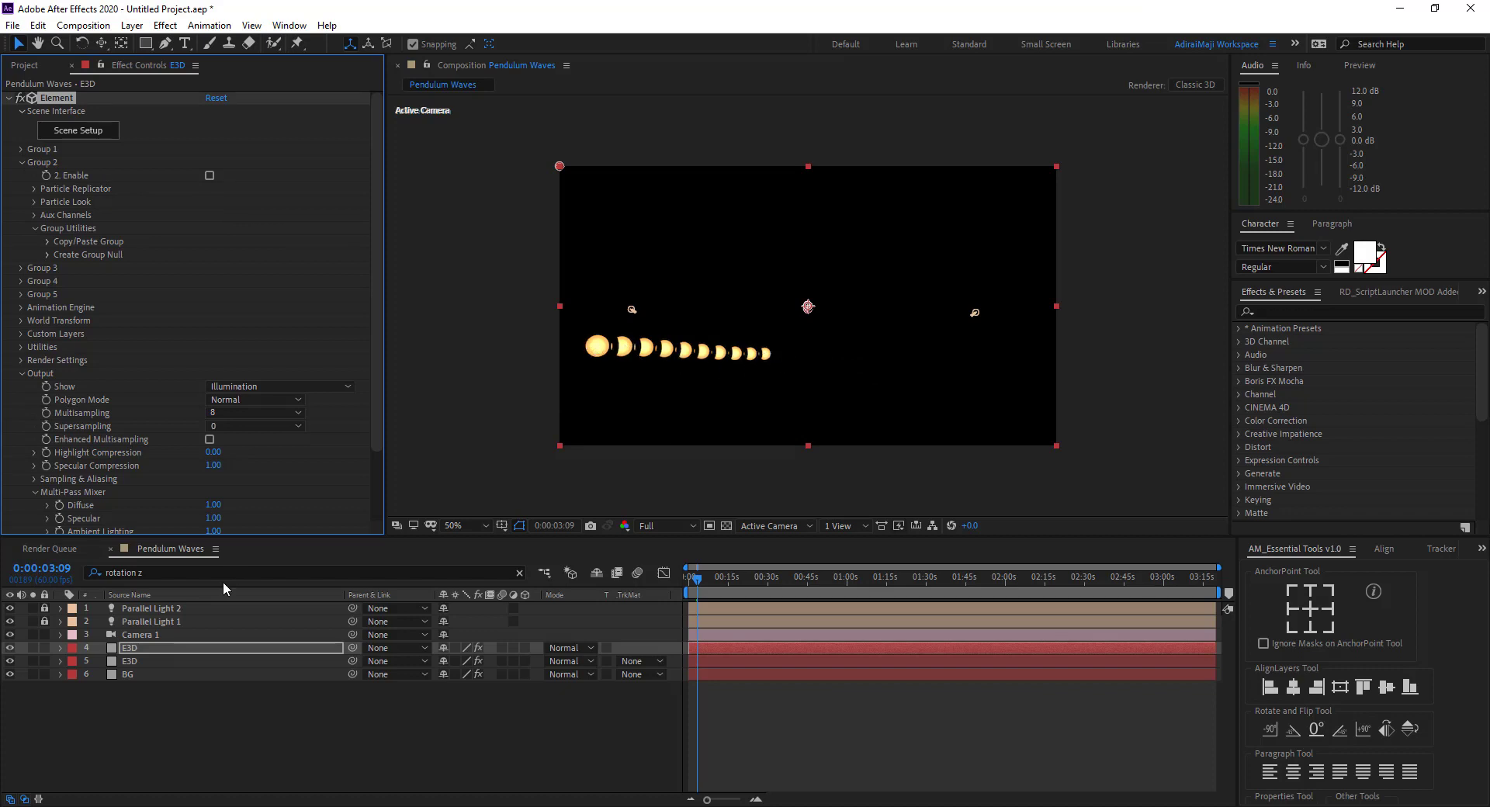
Apply the Glow and Fast Box Blur effects to the upper E3D layer
{"action": "left_click", "coordinate": [180, 648]}
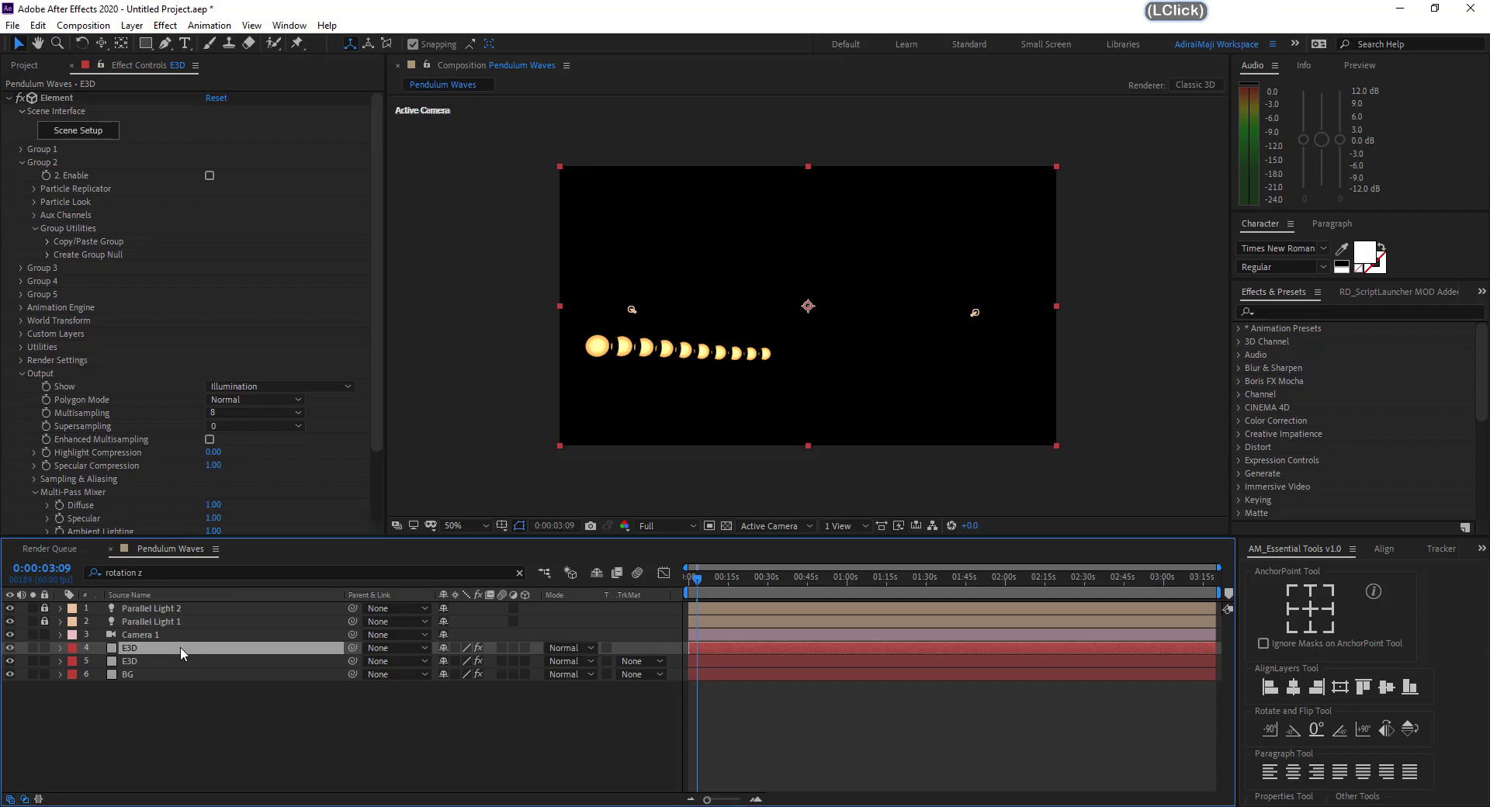
{"action": "left_click", "coordinate": [11, 105]}
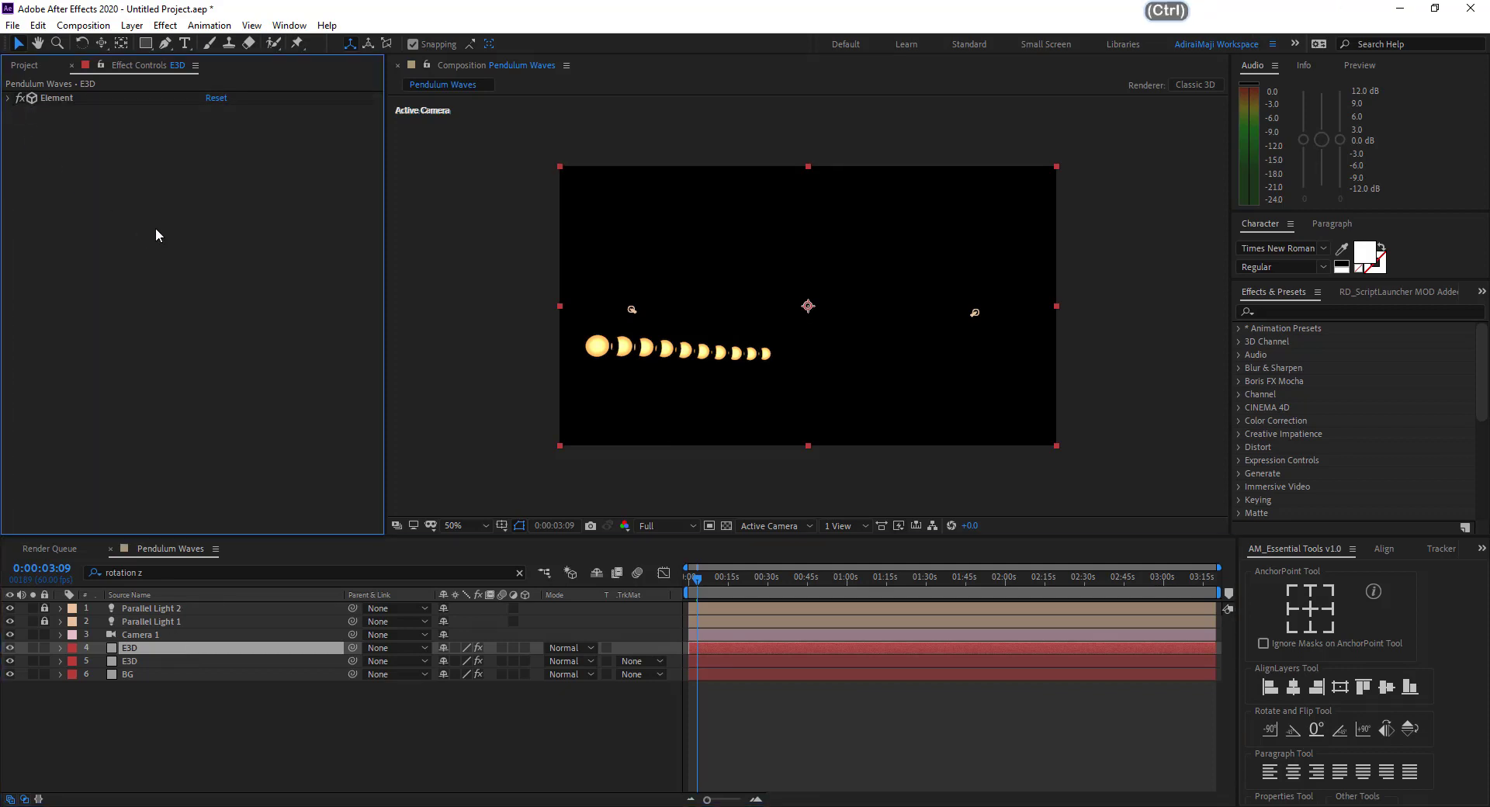
{"action": "key", "text": "ctrl+space"}
{"action": "type", "text": "glow"}
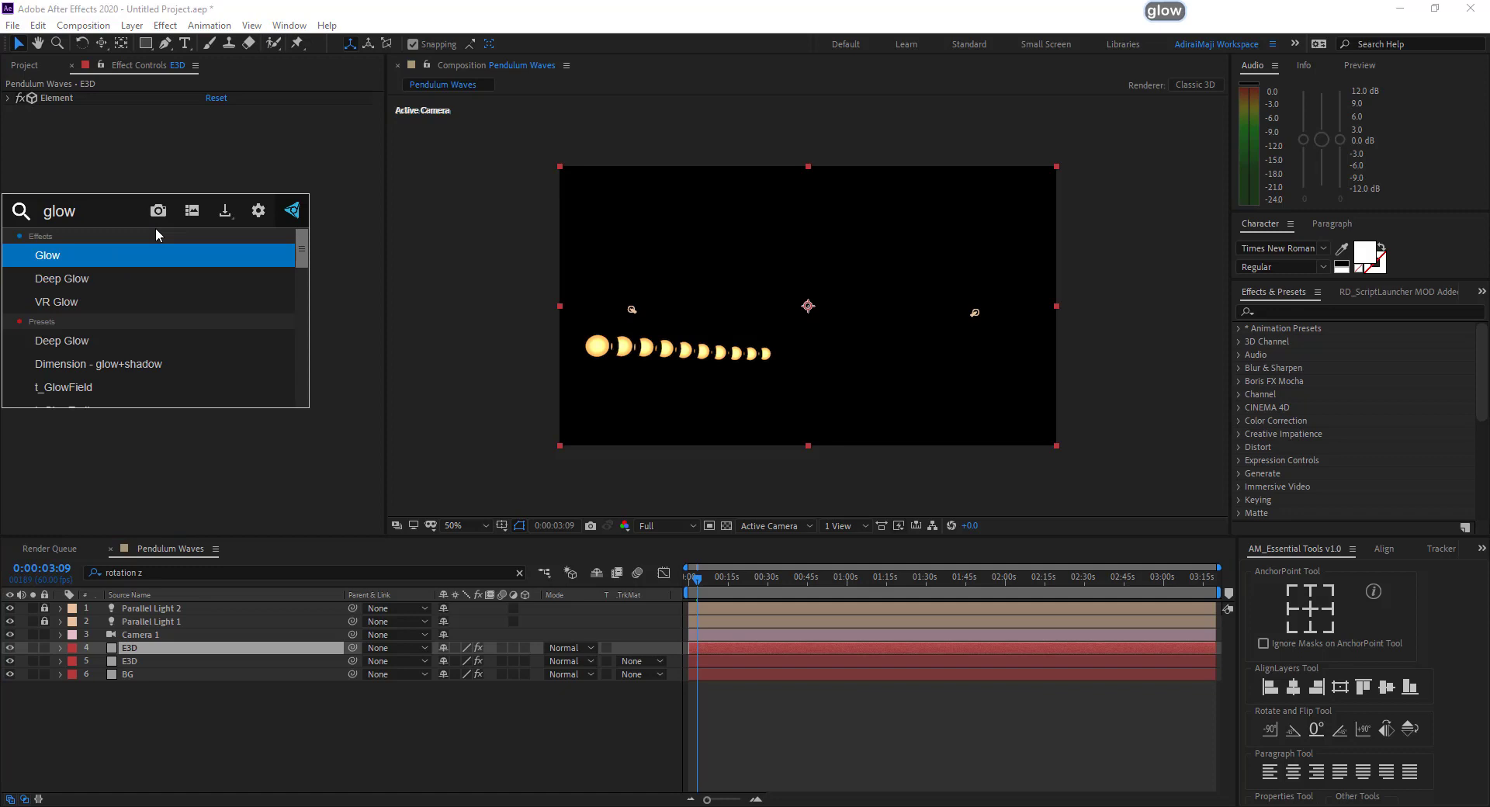
{"action": "key", "text": "Return"}
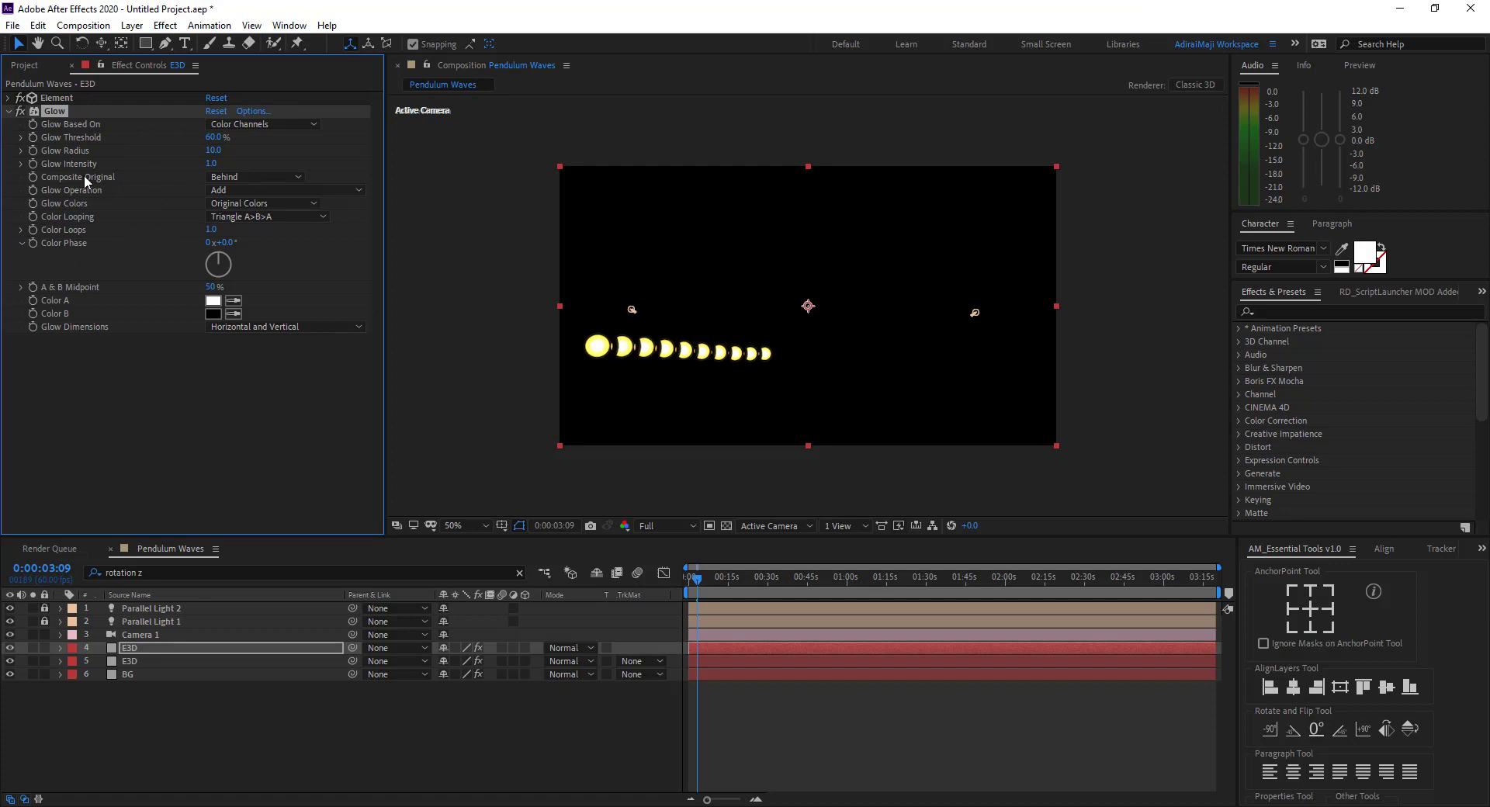
{"action": "key", "text": "ctrl+space"}
{"action": "type", "text": "b"}
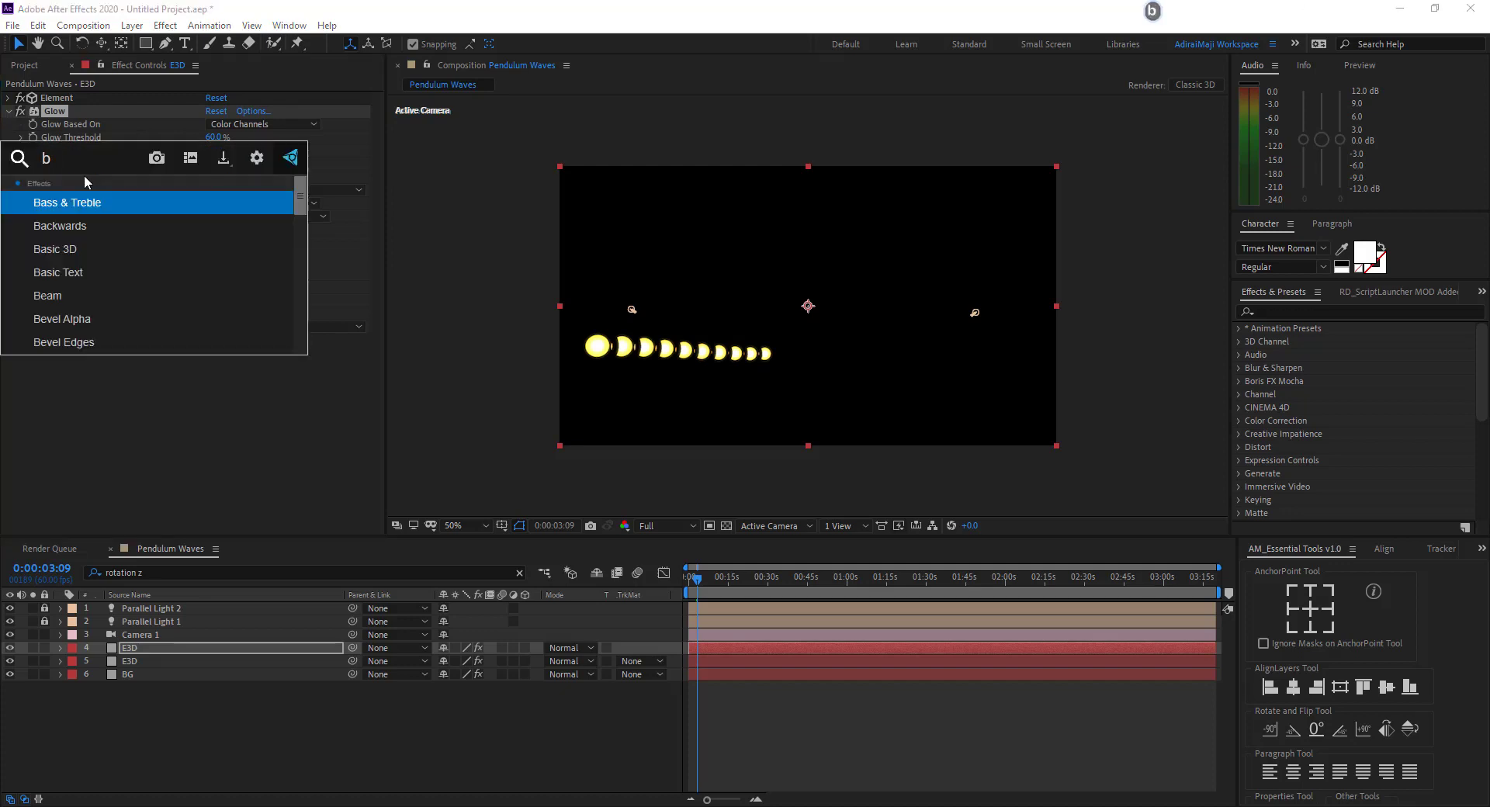
{"action": "type", "text": "ox b"}
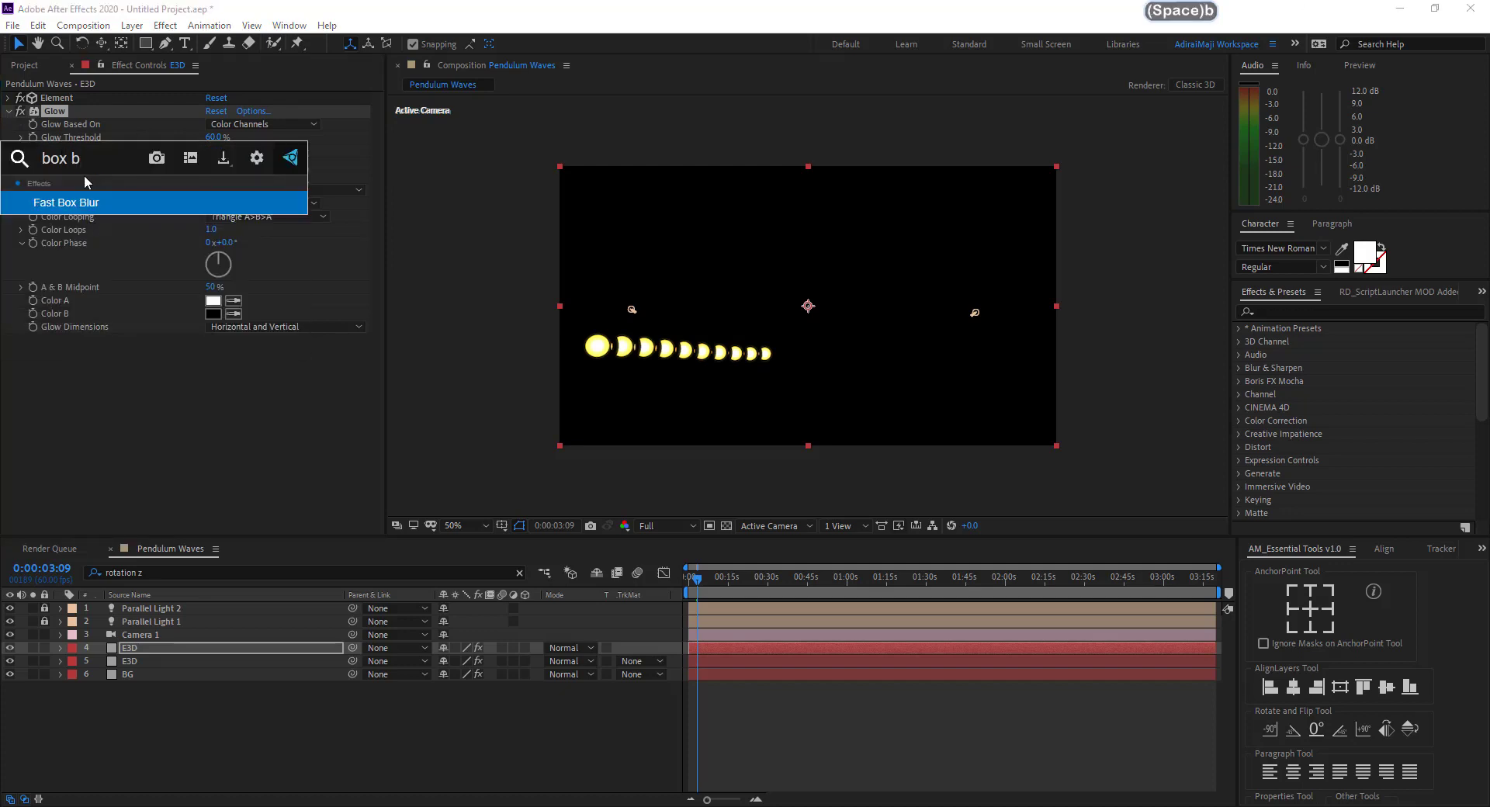
{"action": "key", "text": "Return"}
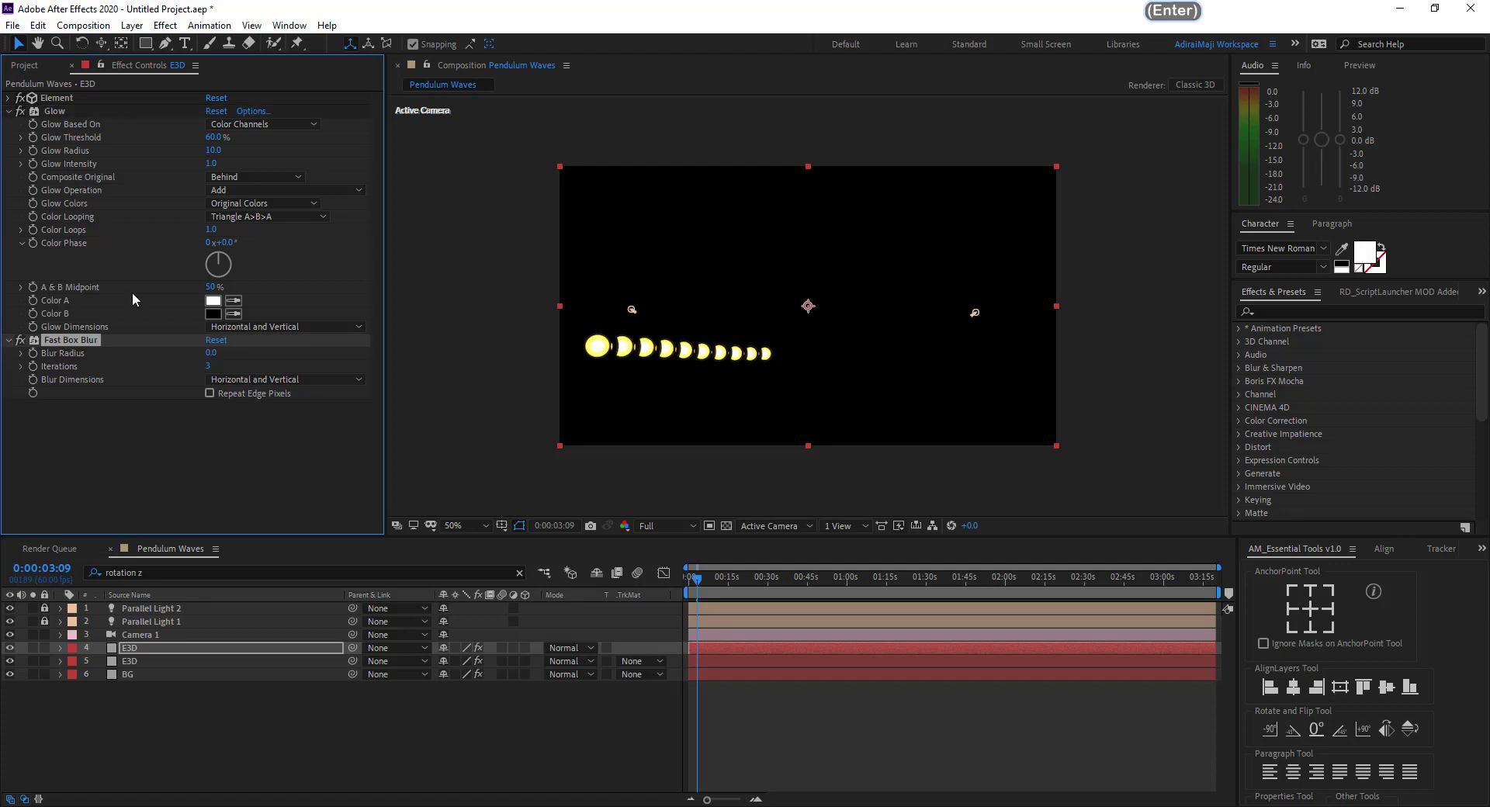
Set the Glow radius to 56 and intensity to 2, and the Fast Box Blur radius to 2
{"action": "left_click_drag", "start_coordinate": [213, 352], "coordinate": [235, 356]}
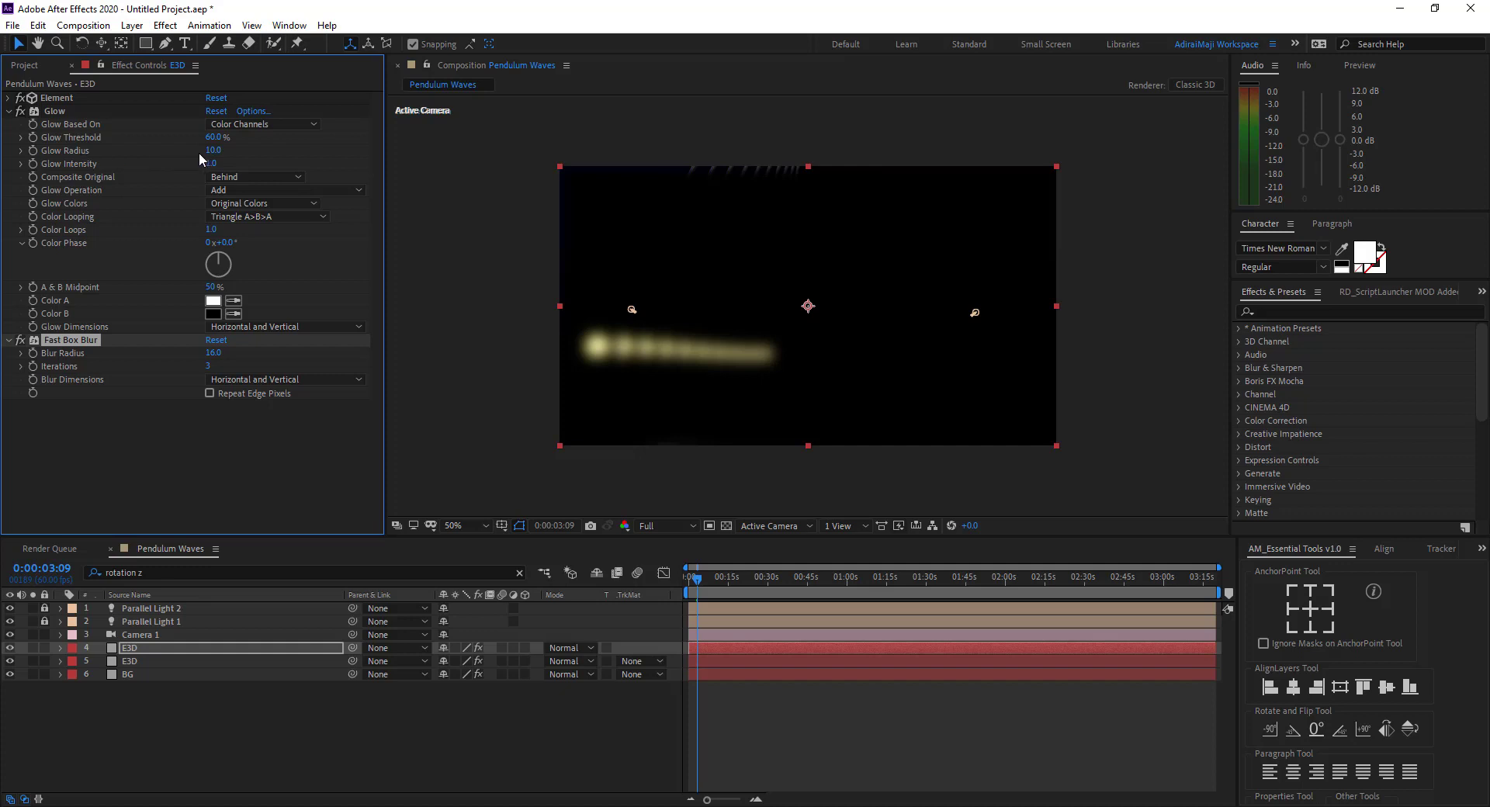
{"action": "left_click_drag", "start_coordinate": [212, 155], "coordinate": [290, 166]}
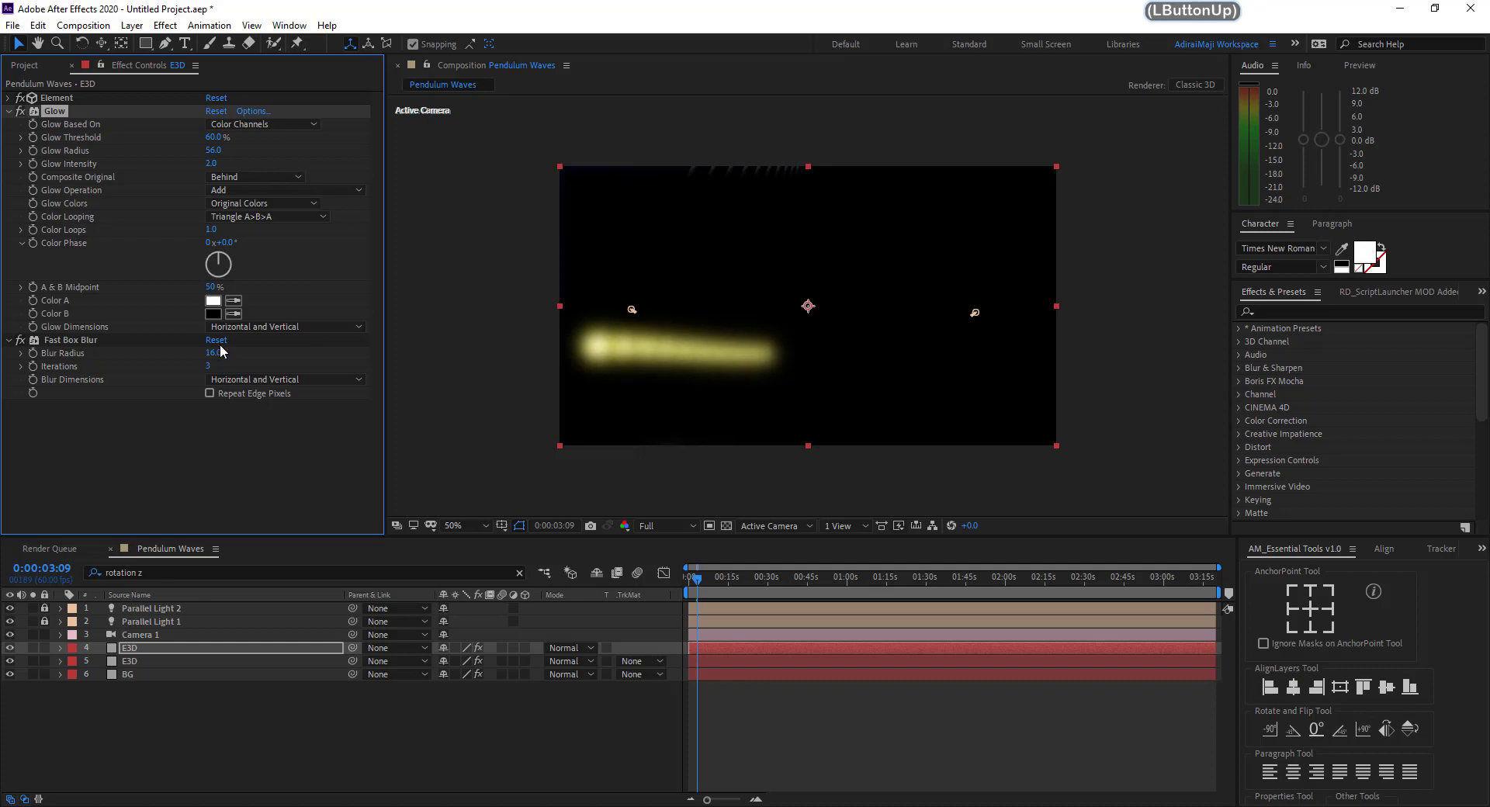
{"action": "left_click_drag", "start_coordinate": [217, 352], "coordinate": [204, 351]}
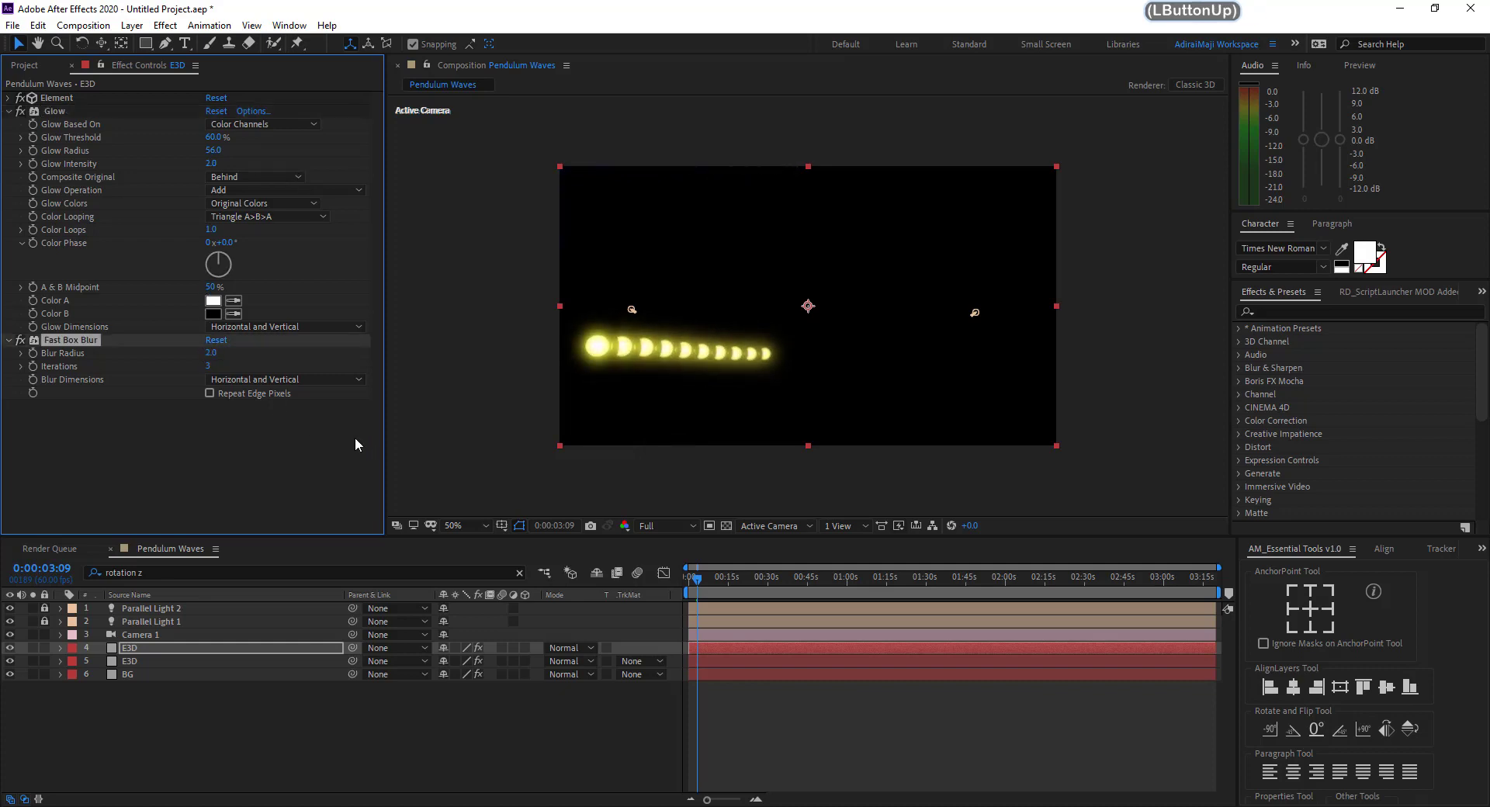
Set the blending mode of the upper E3D layer to Add
{"action": "left_click", "coordinate": [212, 647]}
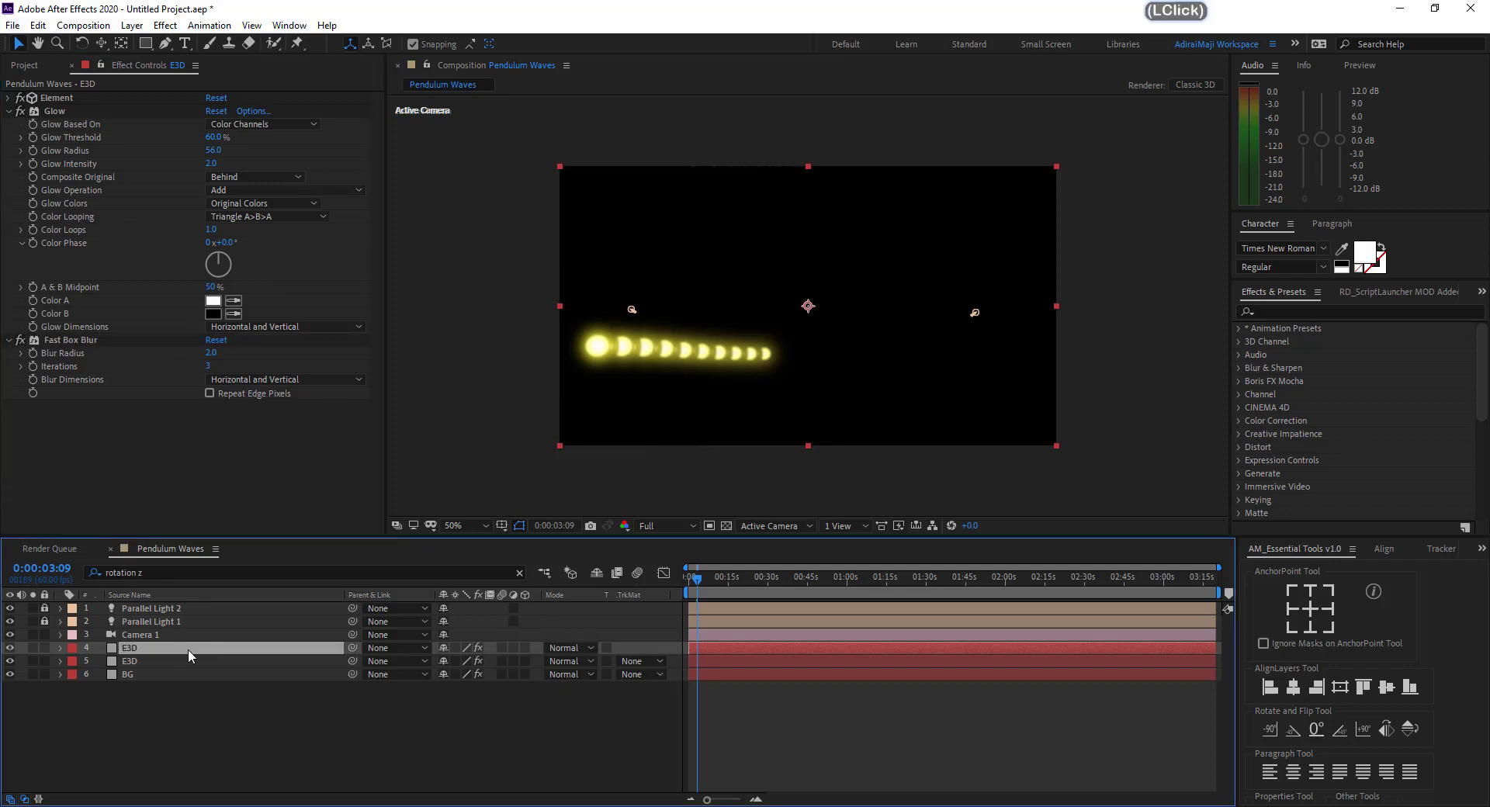
{"action": "left_click", "coordinate": [572, 652]}
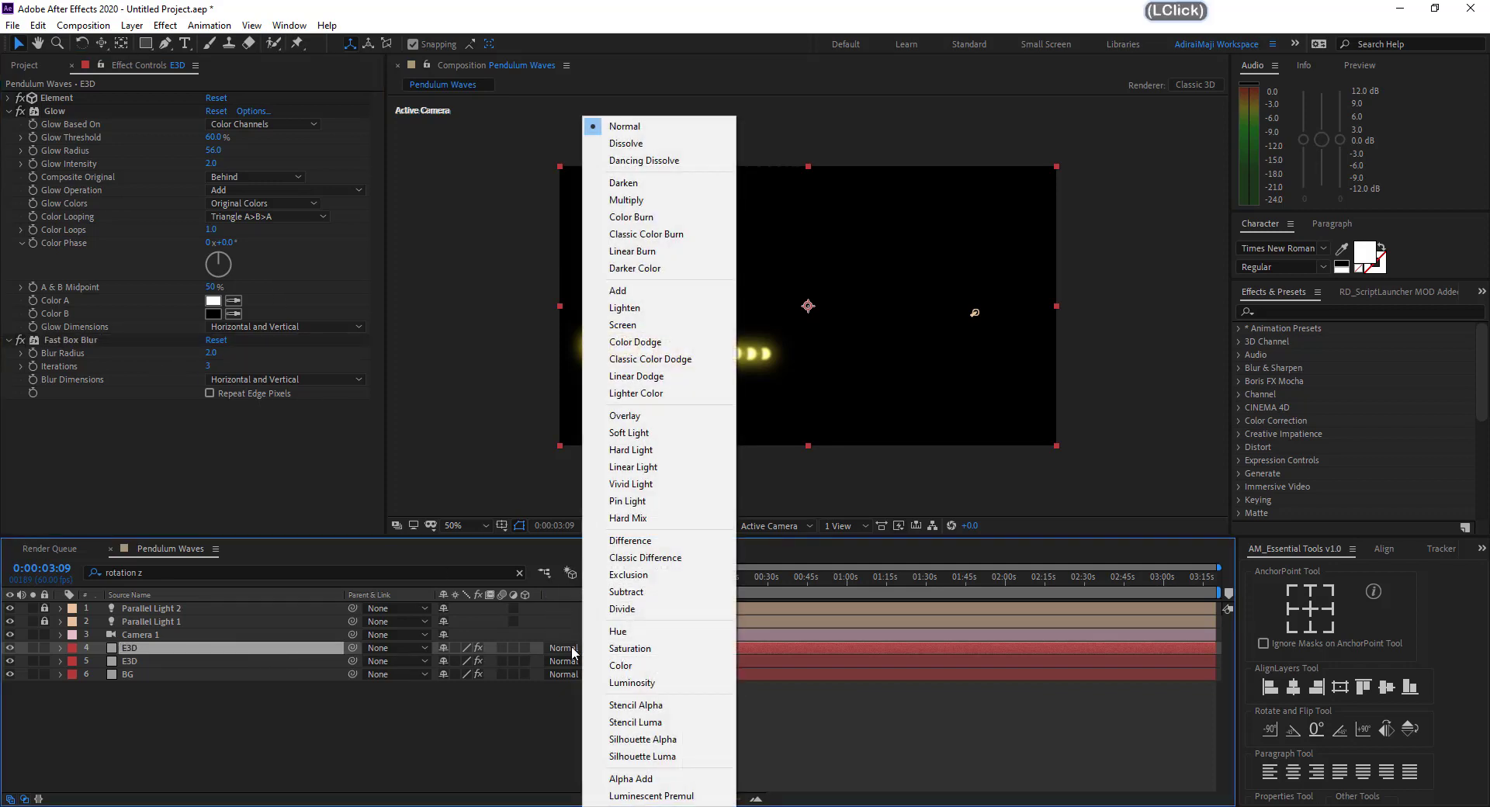
{"action": "left_click", "coordinate": [658, 301]}
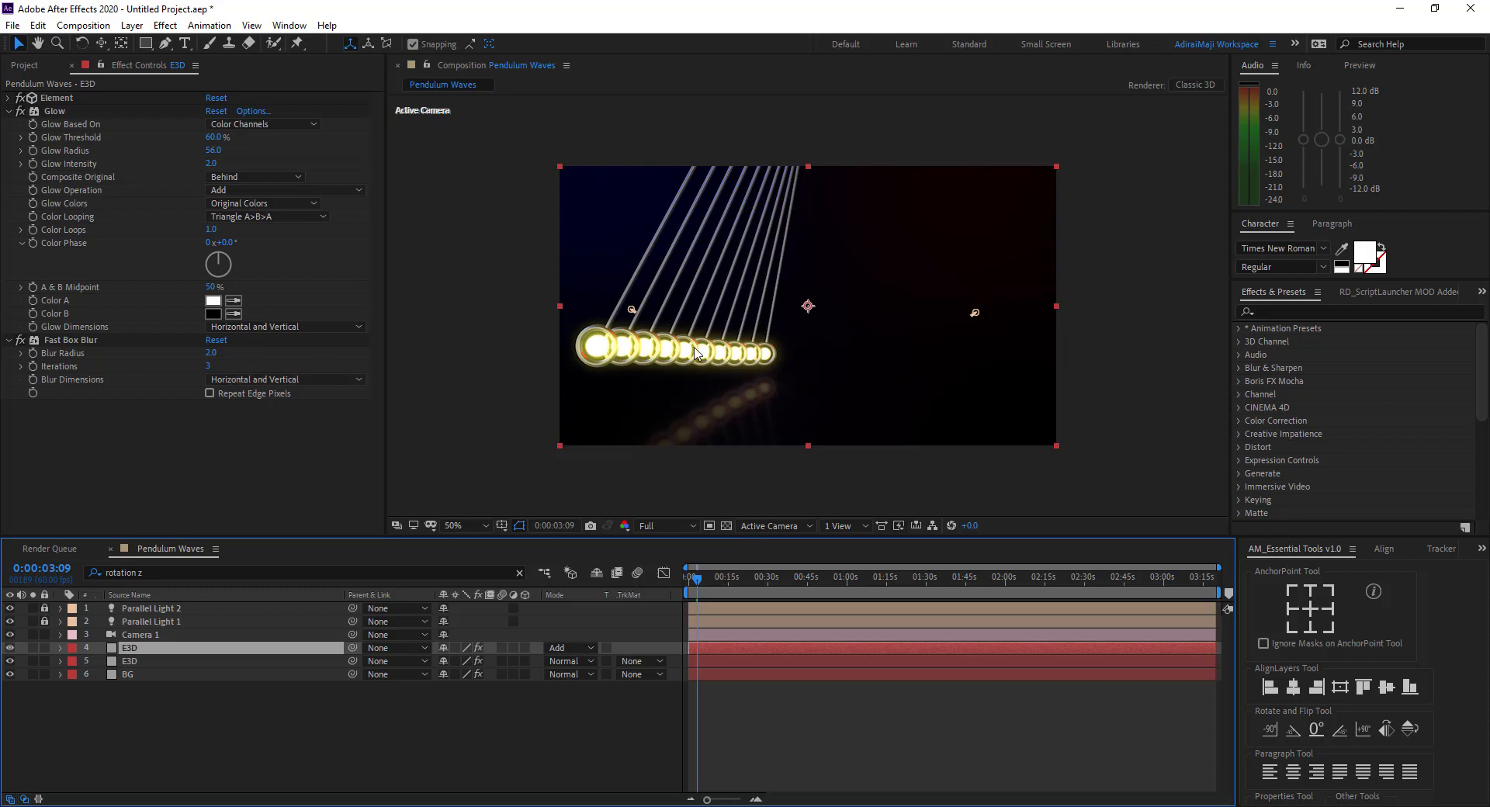
Set the Fast Box Blur radius to 9, and turn off both the Fast Box Blur and Glow effects
{"action": "left_click_drag", "start_coordinate": [211, 353], "coordinate": [216, 354]}
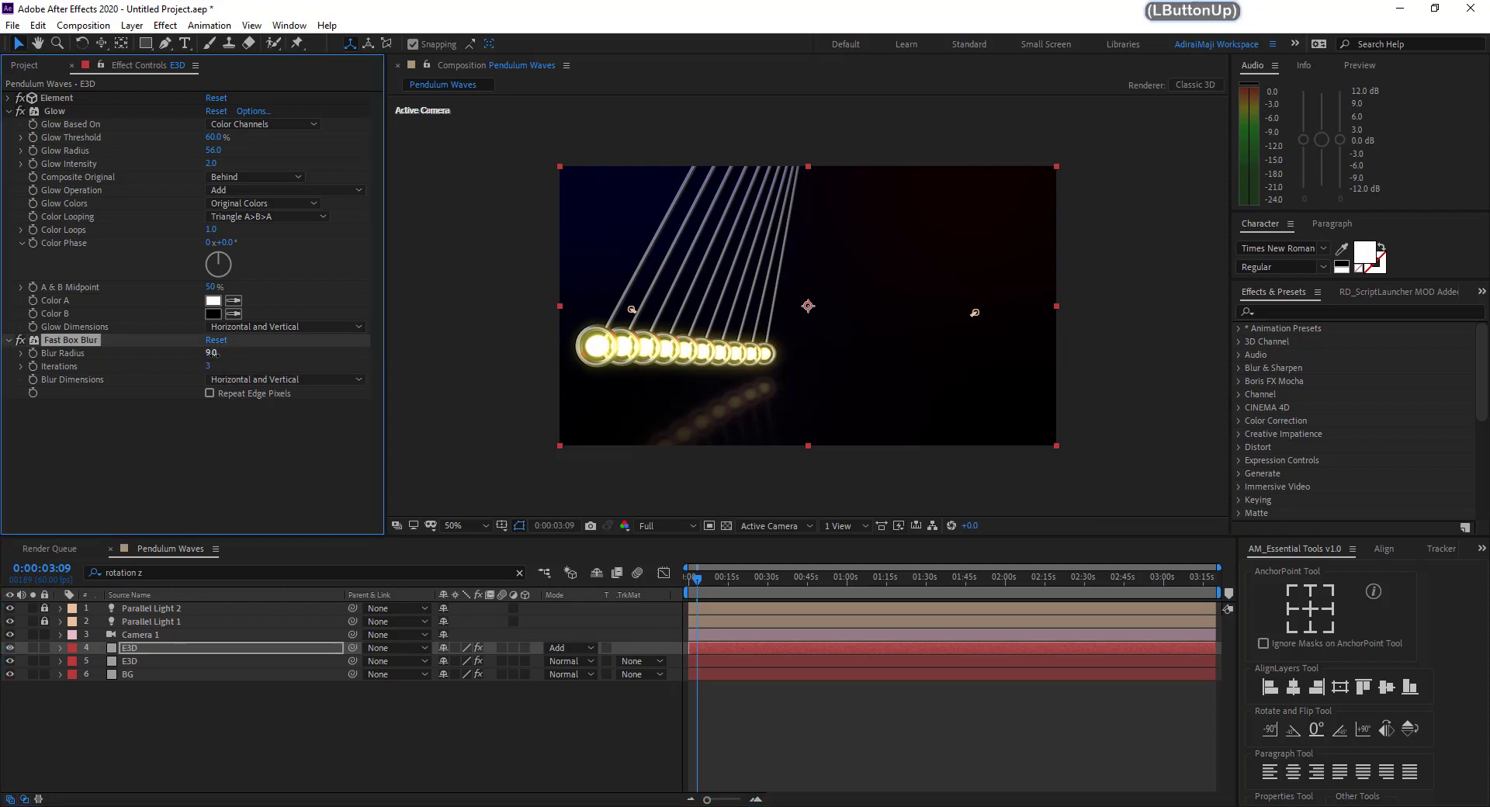
{"action": "left_click", "coordinate": [20, 341]}
{"action": "left_click", "coordinate": [21, 112]}
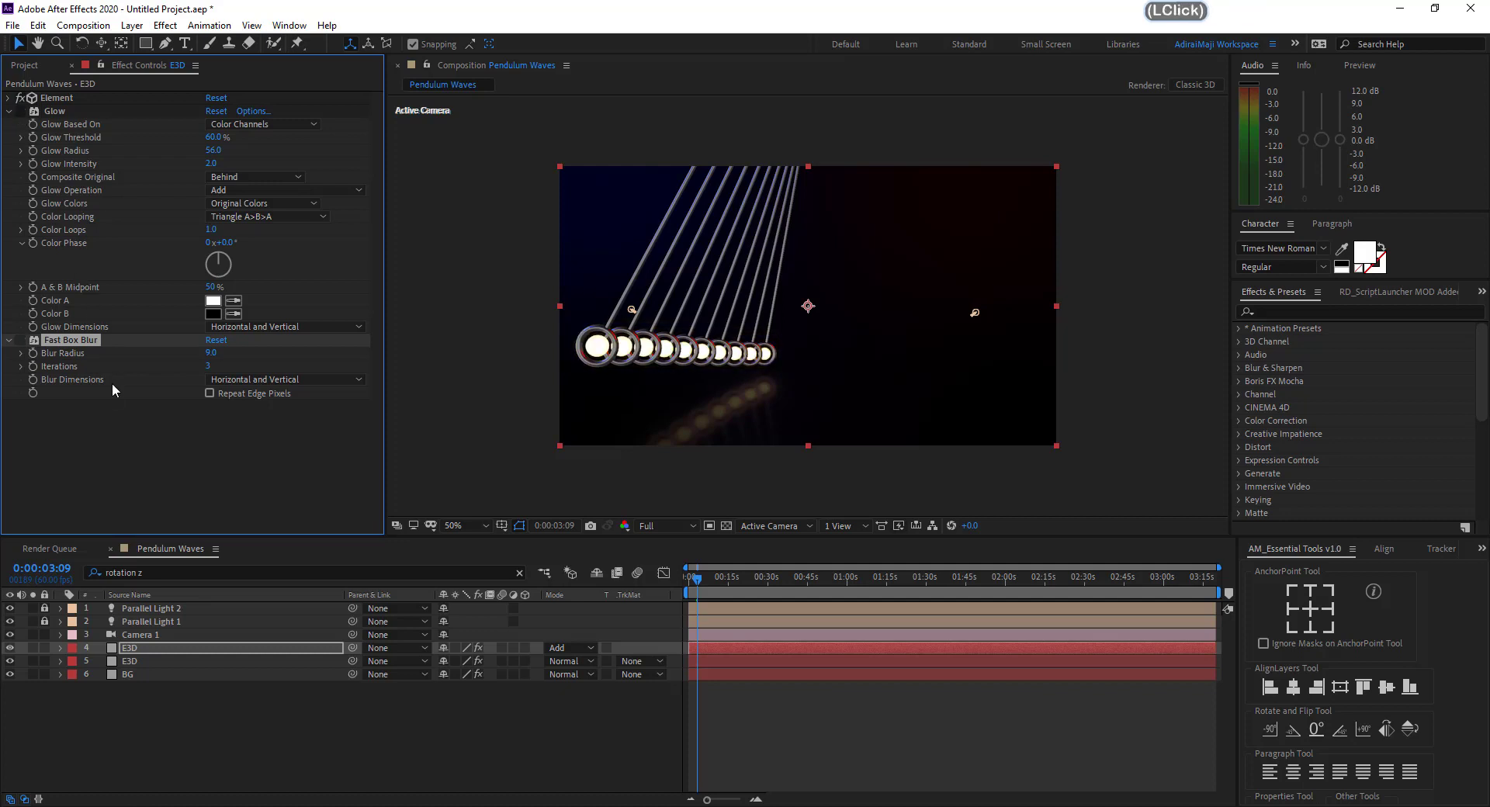
Apply the Deep Glow effect to the upper E3D layer
{"action": "key", "text": "ctrl+space"}
{"action": "type", "text": "deep"}
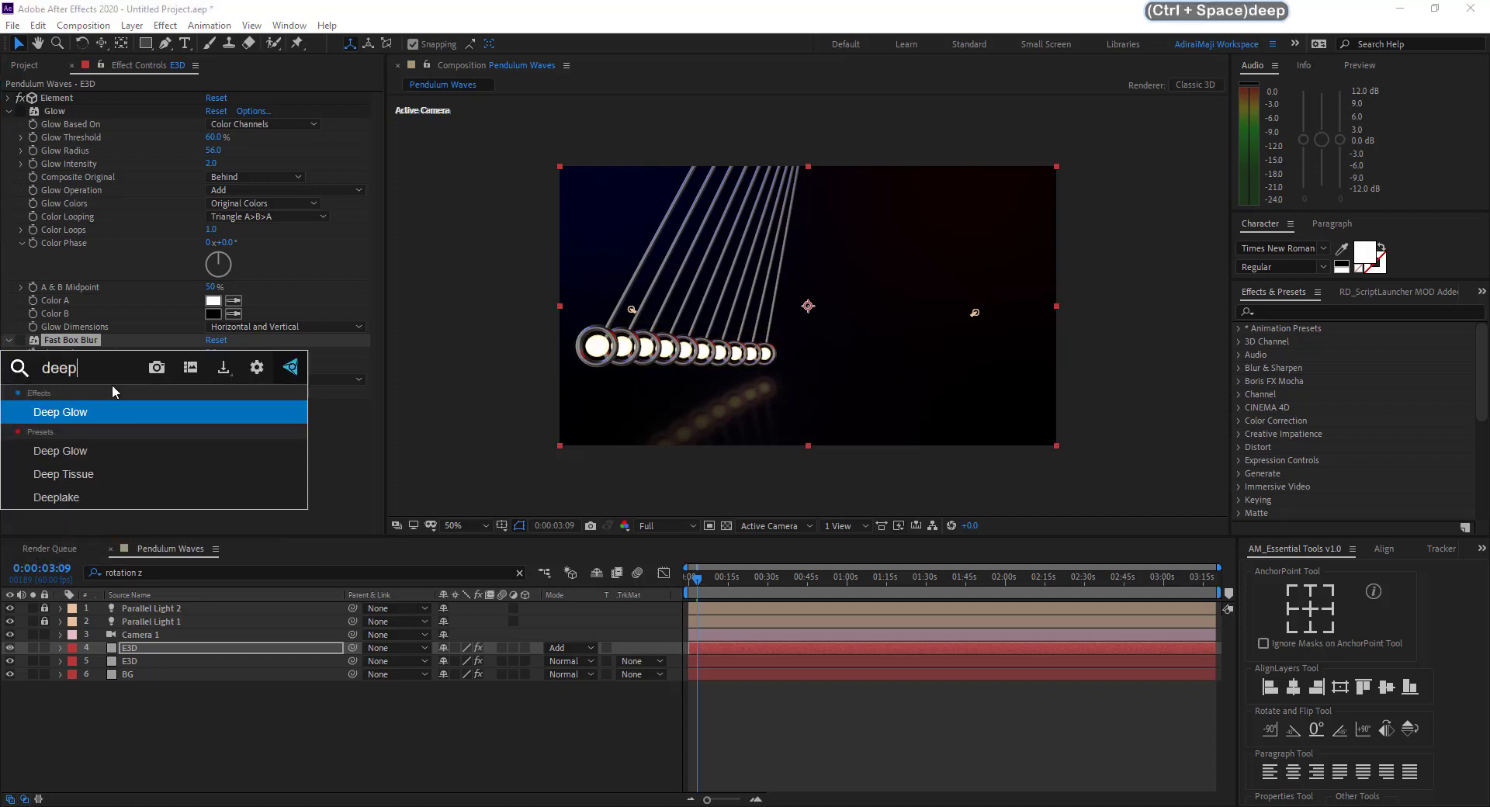
{"action": "key", "text": "Return"}
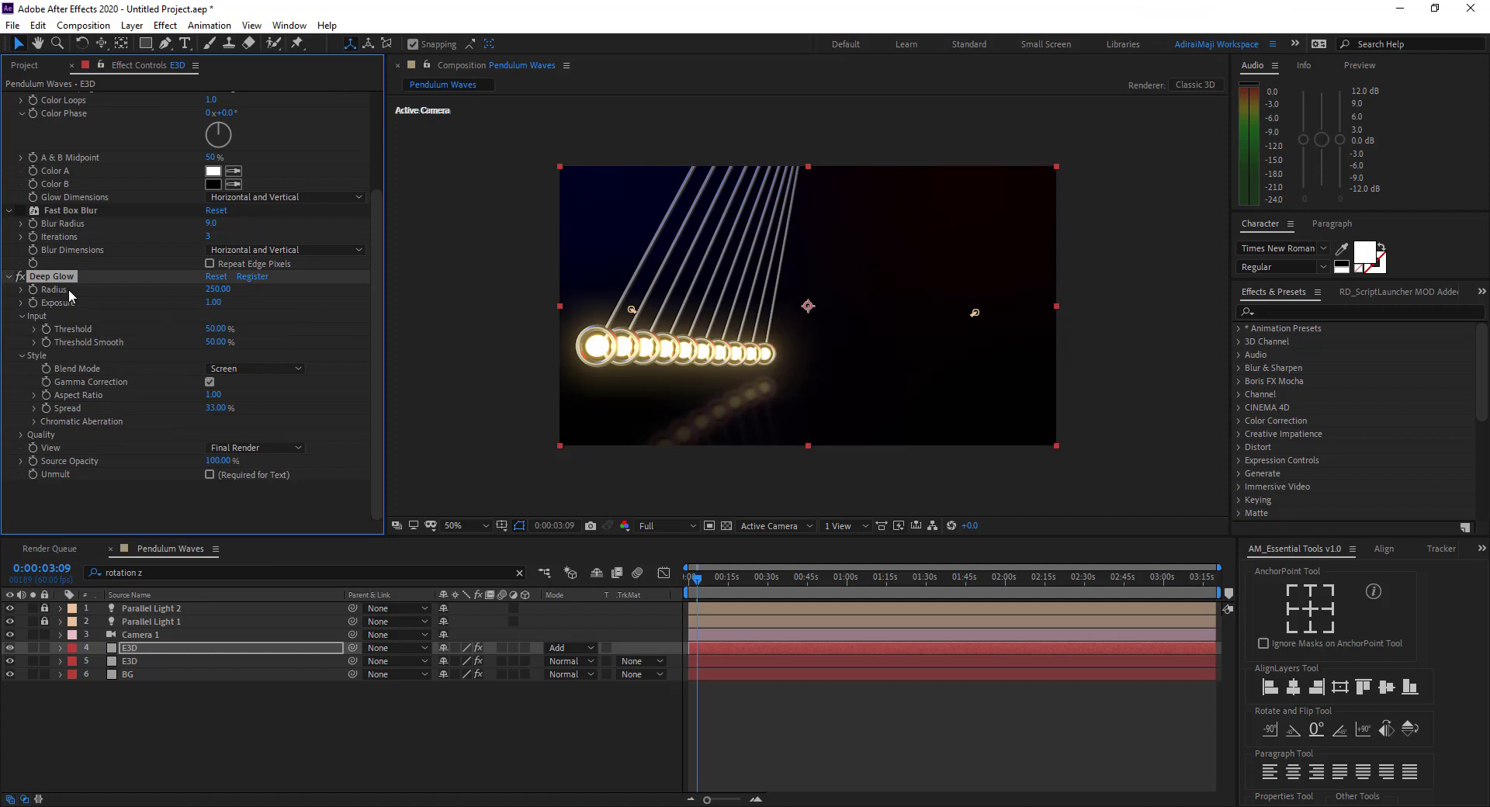
Collapse the Glow and Fast Box Blur settings and toggle Deep Glow to compare the spheres with and without it
{"action": "scroll", "coordinate": [47, 283], "scroll_direction": "up", "scroll_amount": 4}
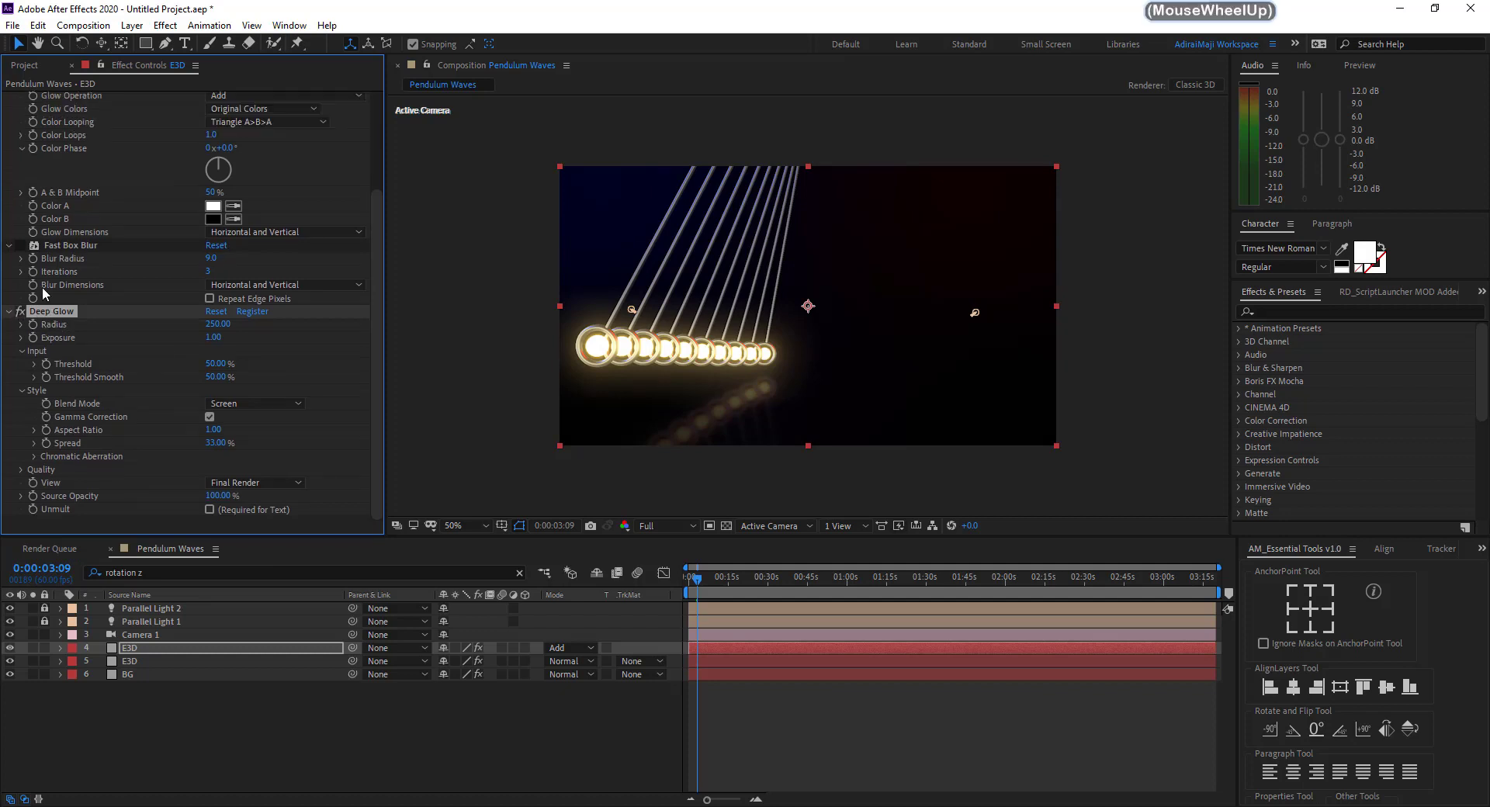
{"action": "left_click", "coordinate": [10, 112]}
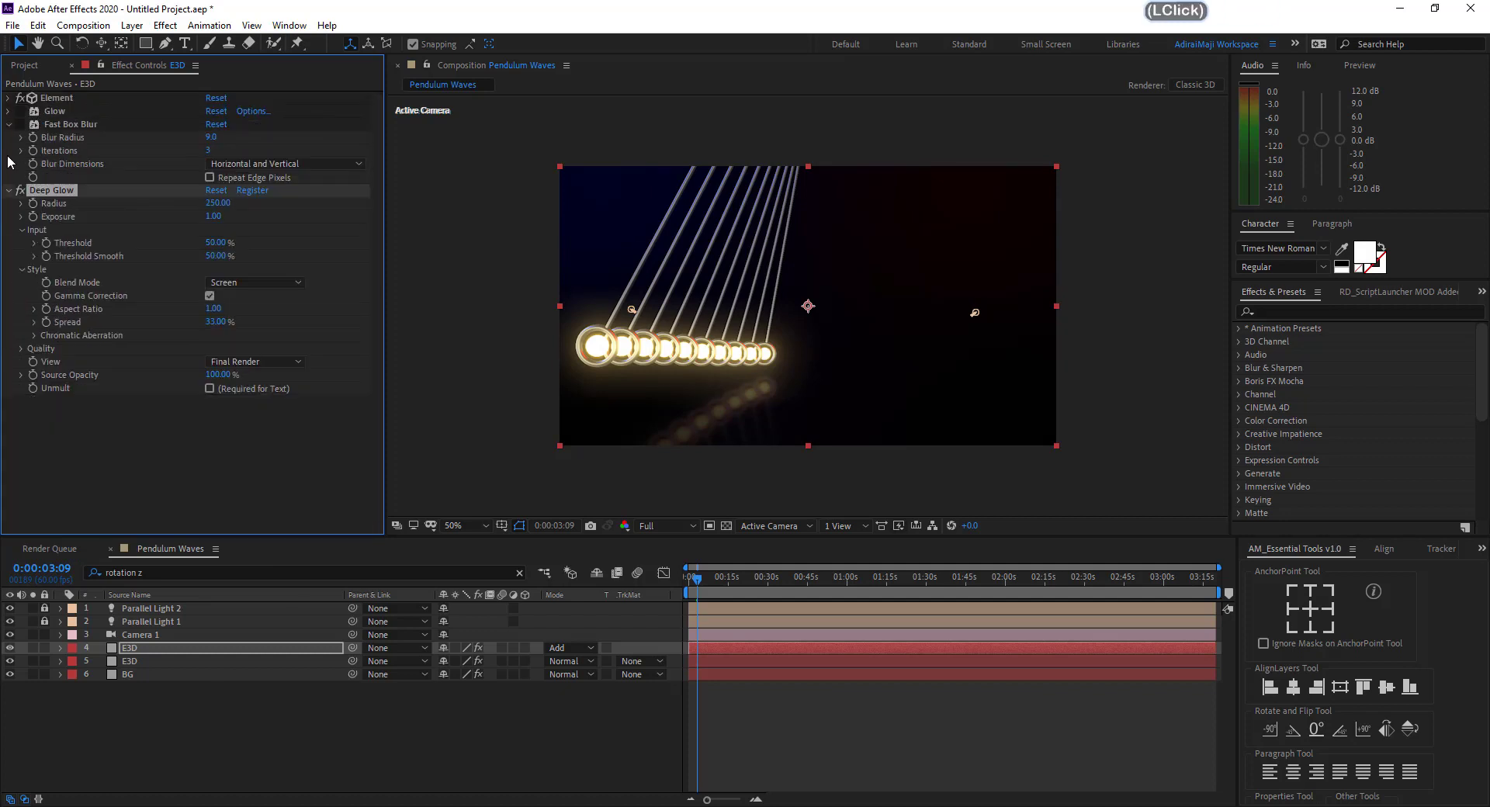
{"action": "left_click", "coordinate": [9, 124]}
{"action": "double_click", "coordinate": [22, 141]}
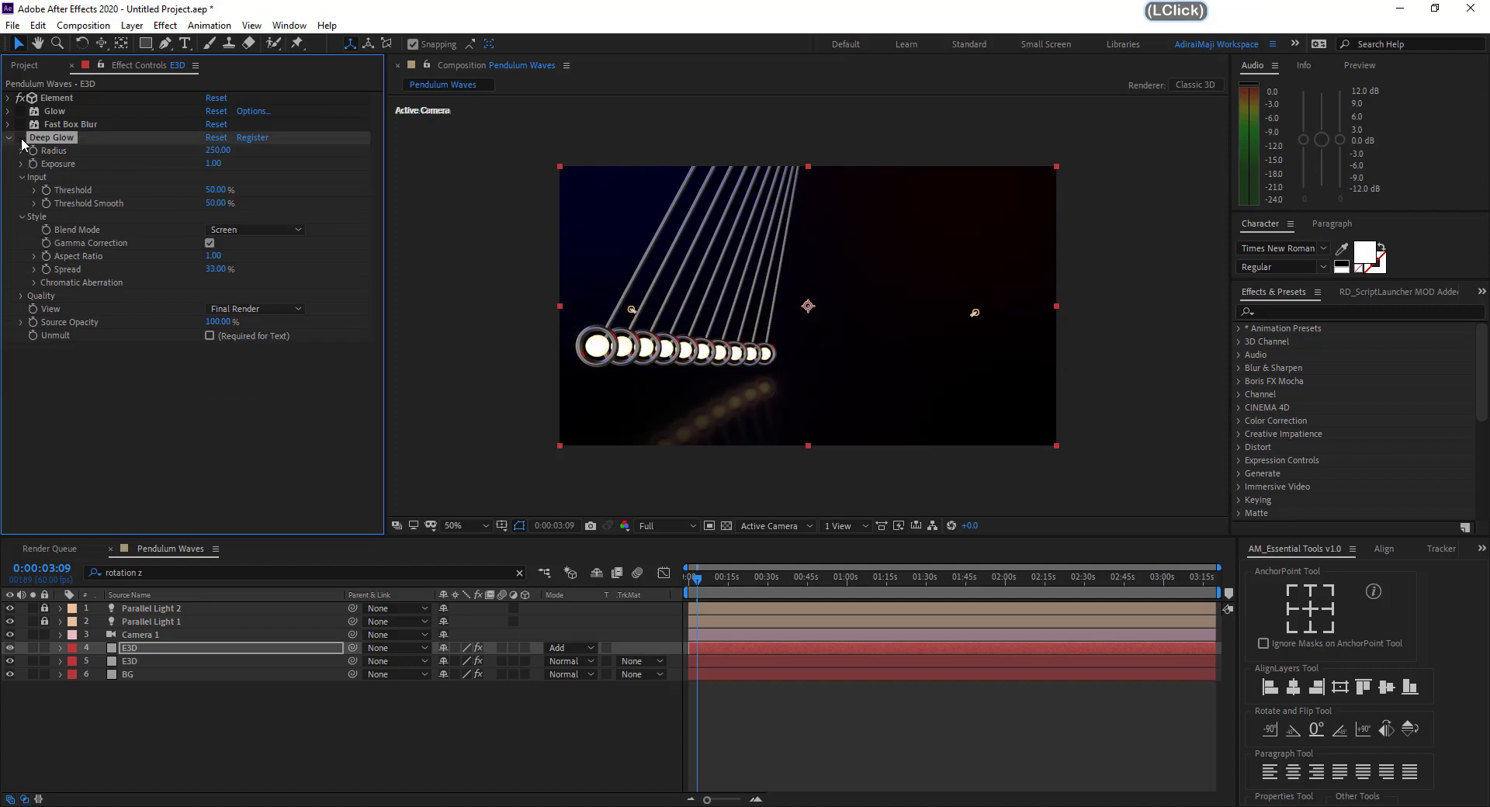
Turn Glow and Fast Box Blur back on for the upper E3D layer with their settings expanded, and delete the Deep Glow effect
{"action": "left_click", "coordinate": [21, 139]}
{"action": "left_click", "coordinate": [21, 124]}
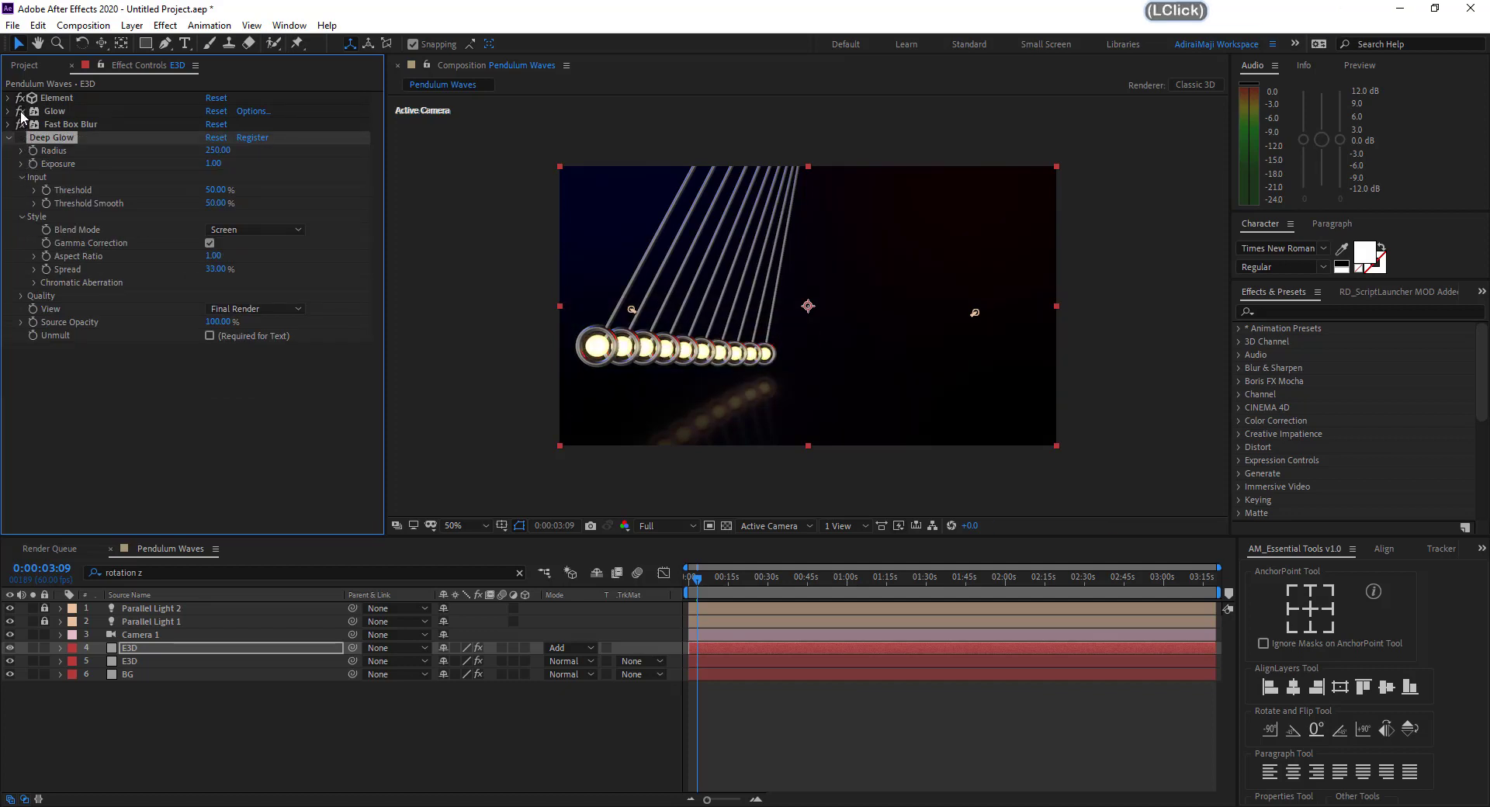
{"action": "left_click", "coordinate": [9, 124]}
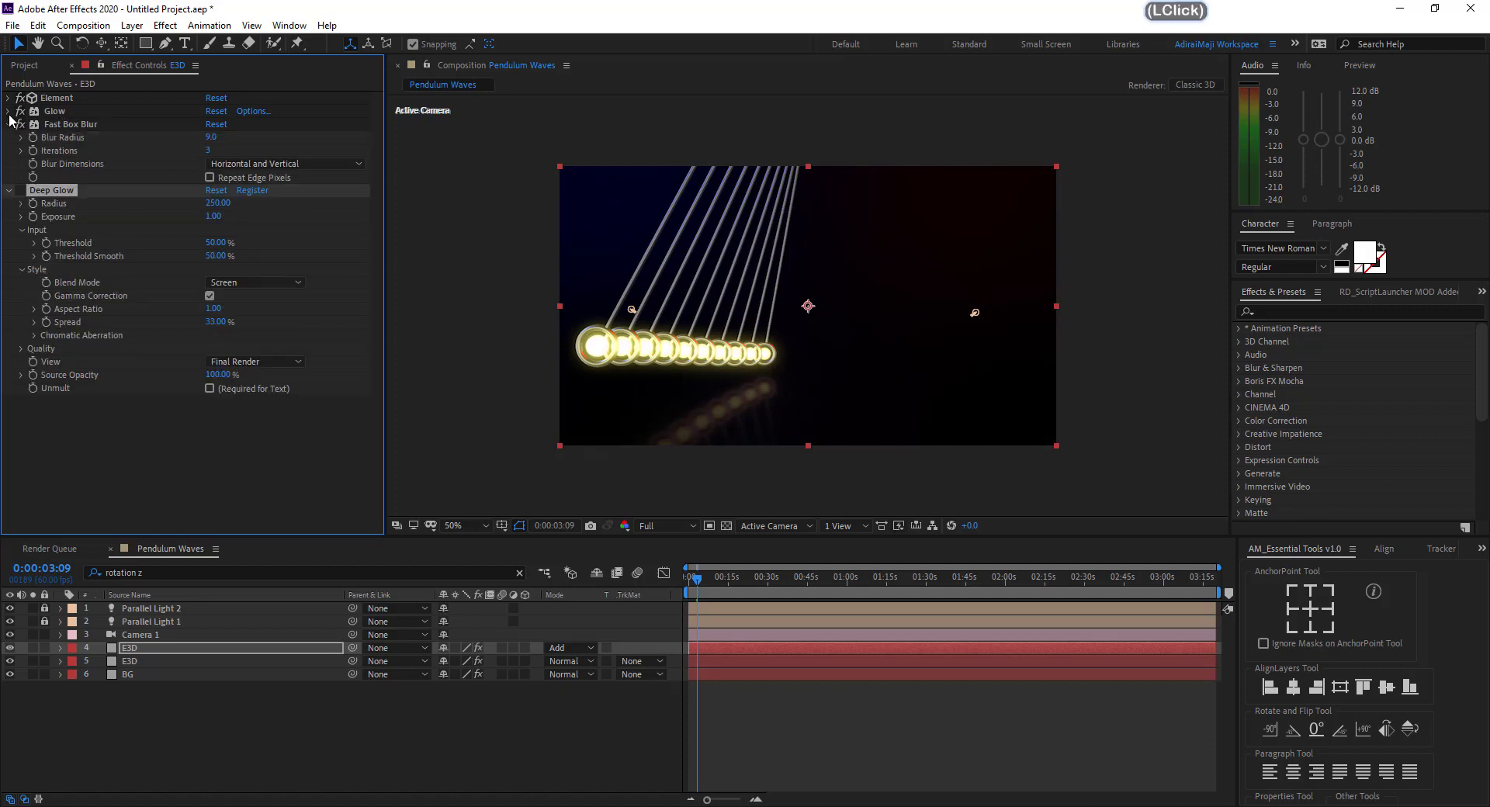
{"action": "left_click", "coordinate": [9, 112]}
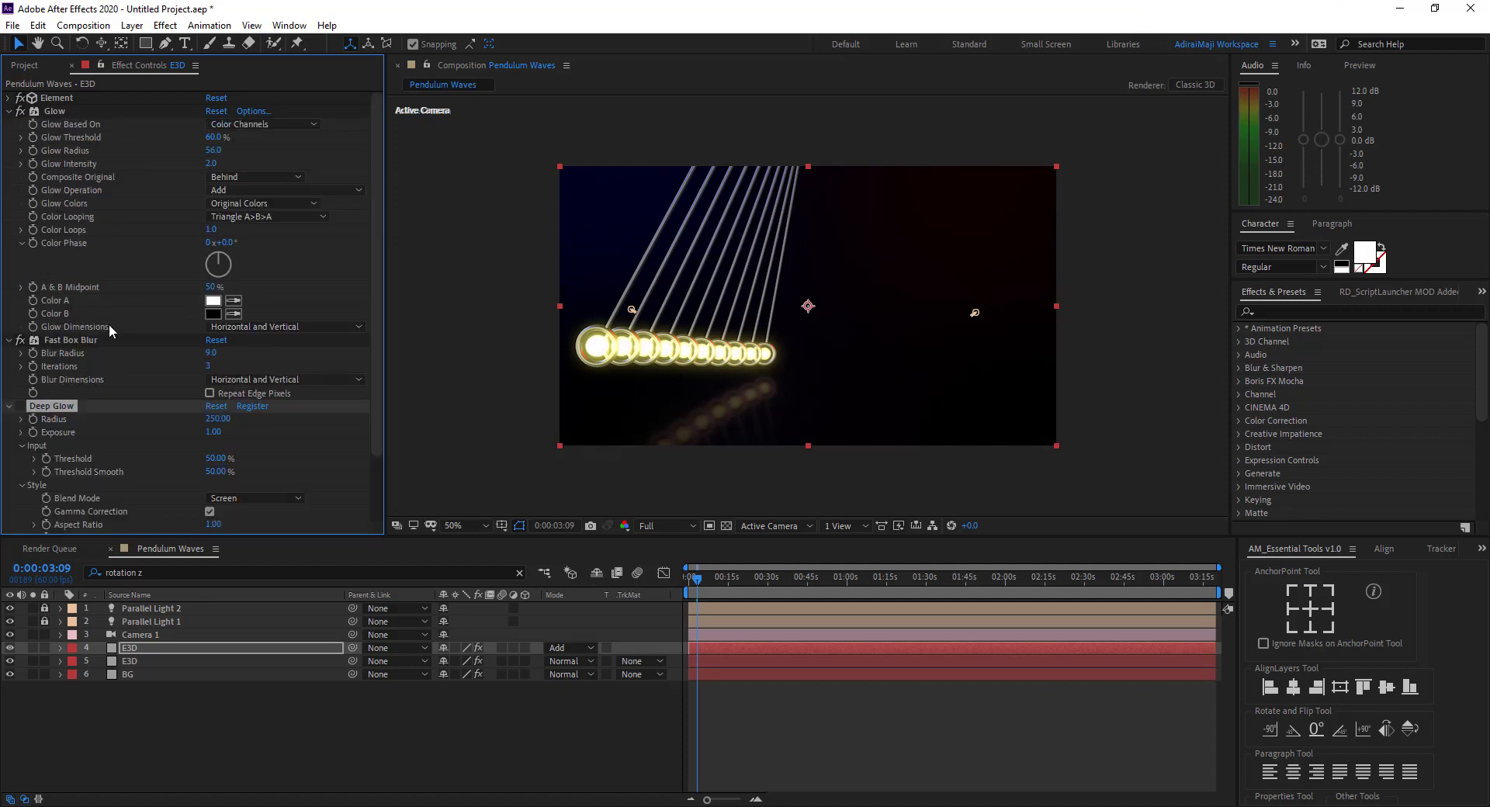
{"action": "left_click", "coordinate": [64, 405]}
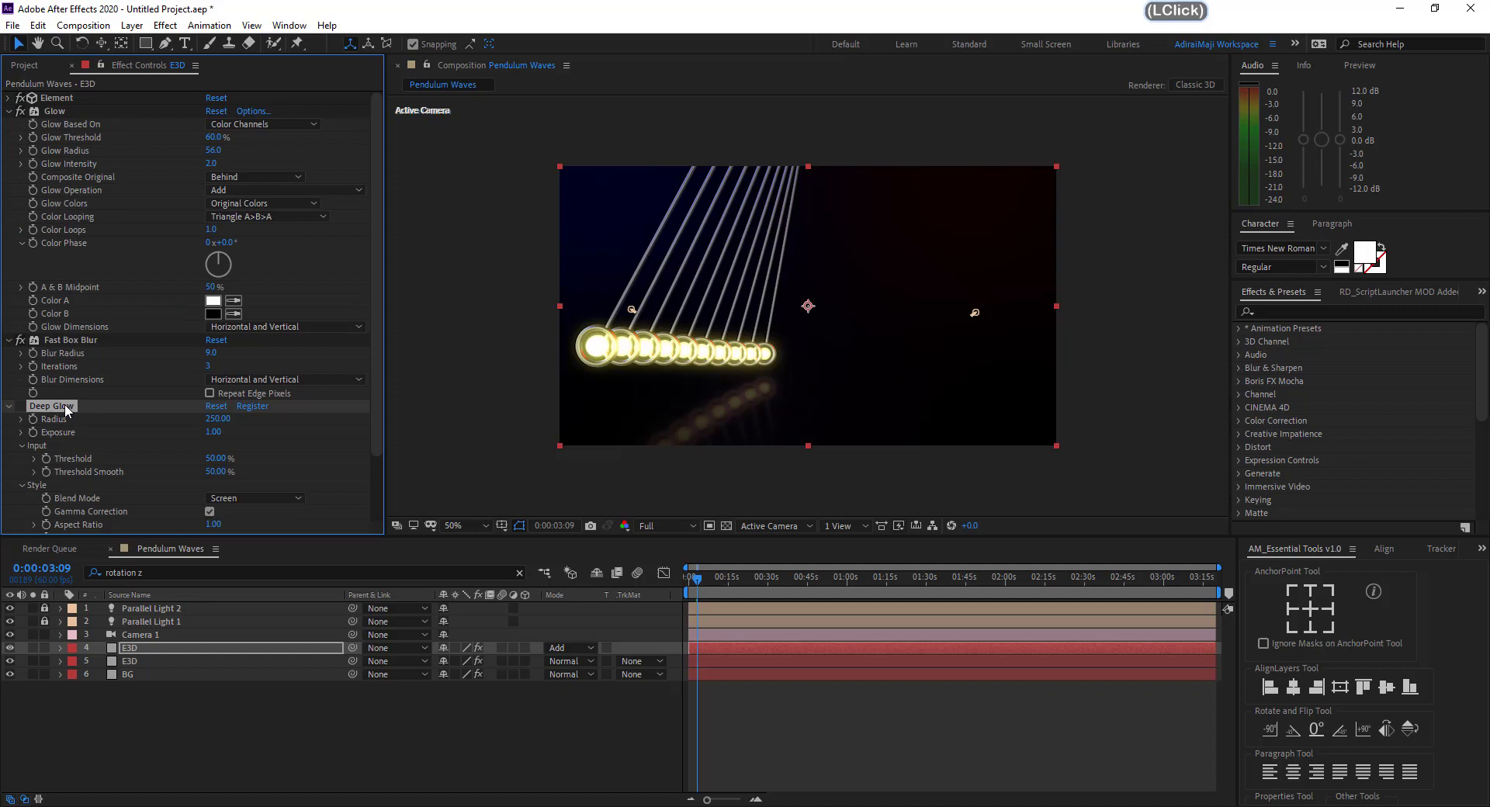
{"action": "key", "text": "Delete"}
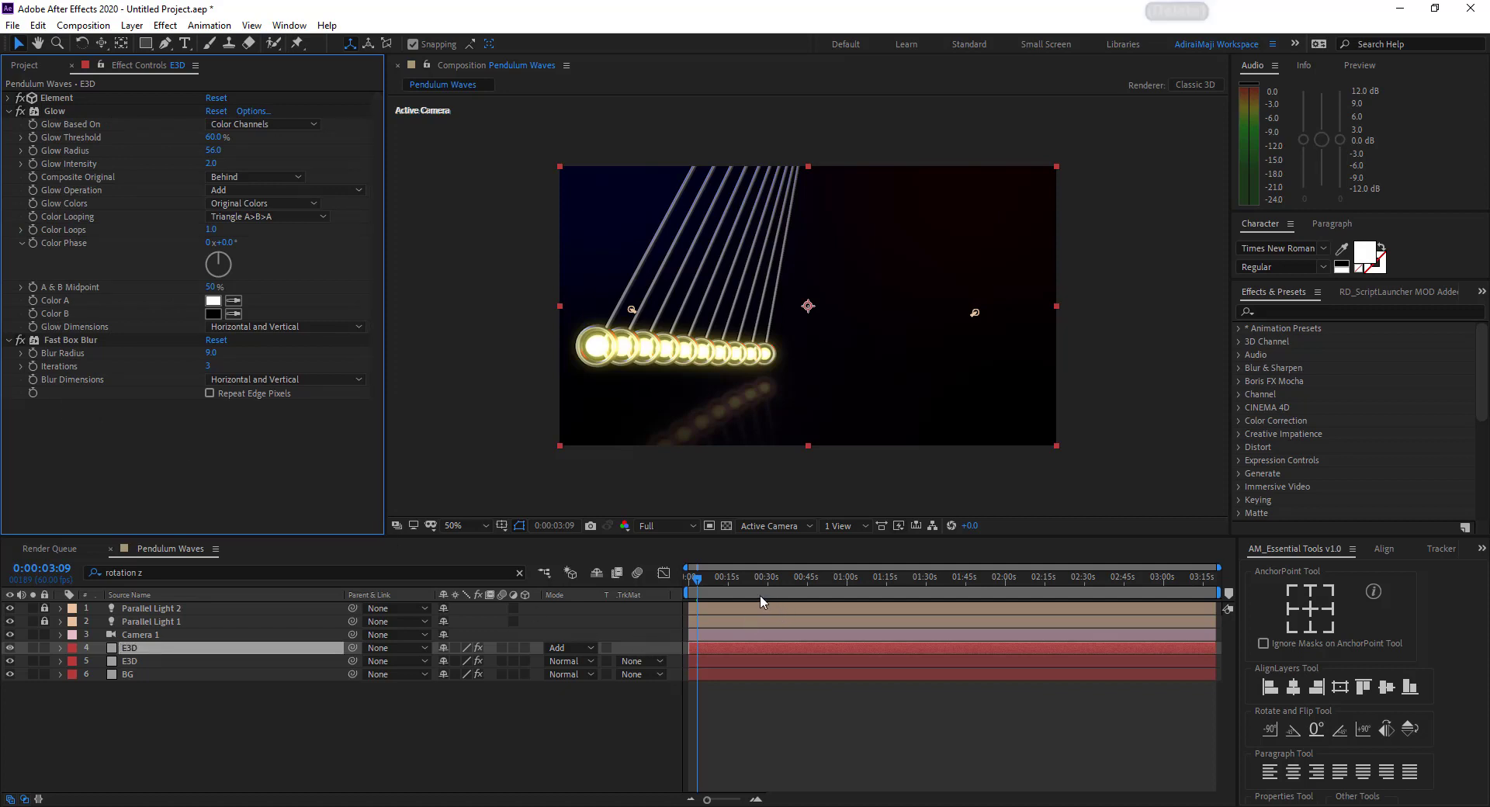
Preview the glowing pendulum animation from the first frame and scrub through the composition to near its end
{"action": "left_click_drag", "start_coordinate": [699, 578], "coordinate": [686, 587]}
{"action": "key", "text": "space"}
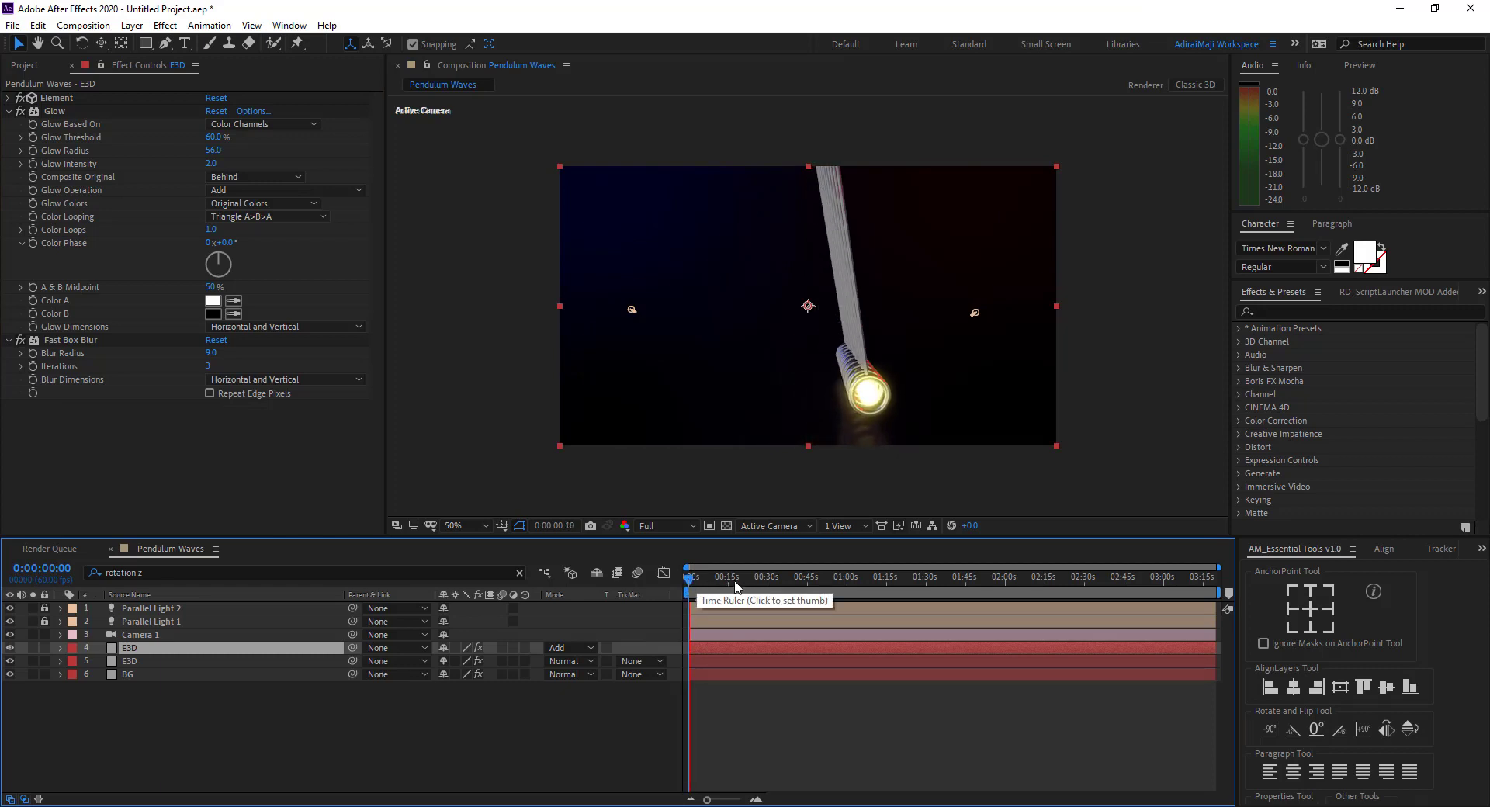
{"action": "left_click", "coordinate": [896, 578]}
{"action": "left_click_drag", "start_coordinate": [951, 578], "coordinate": [1199, 584]}
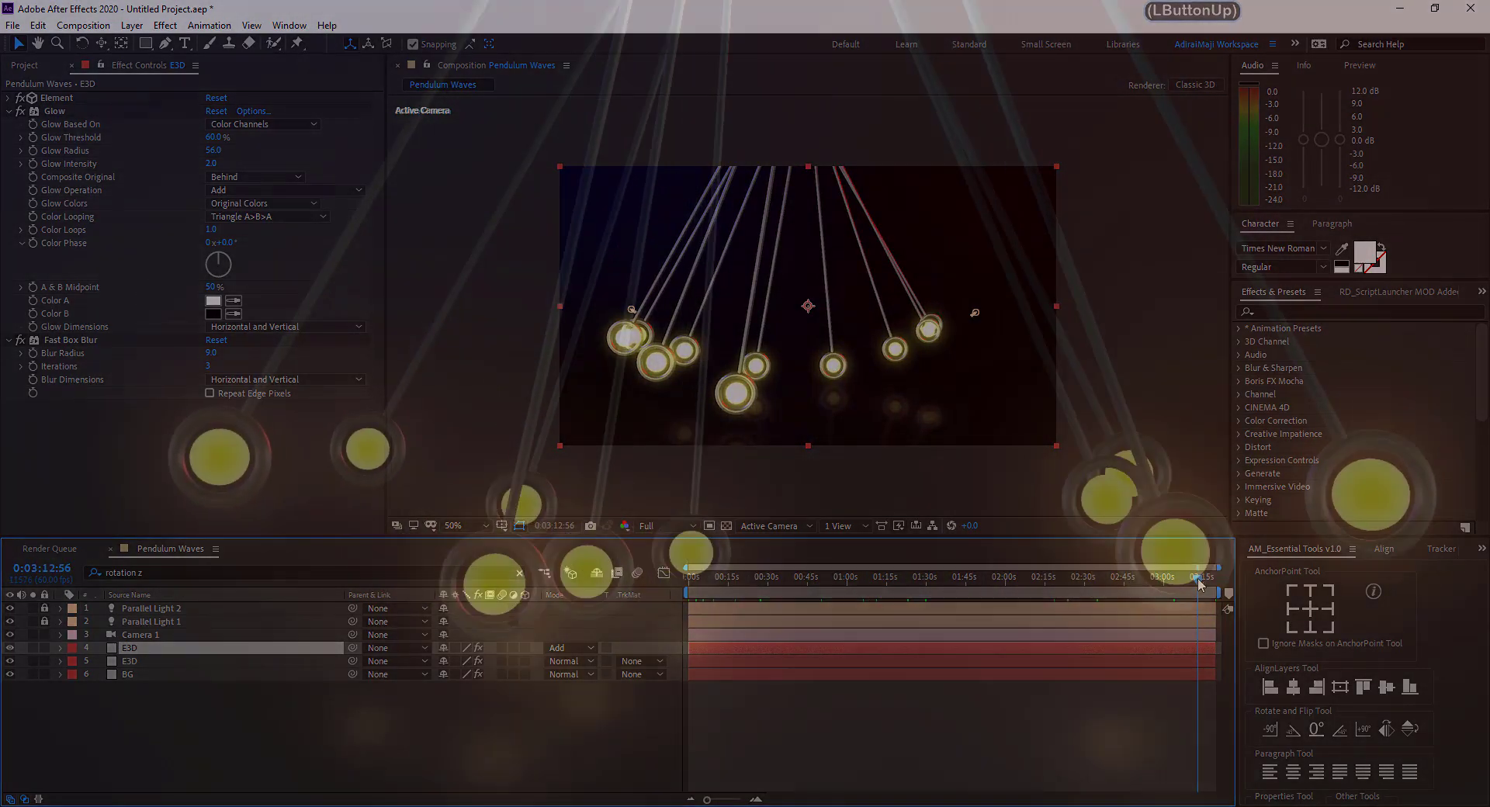